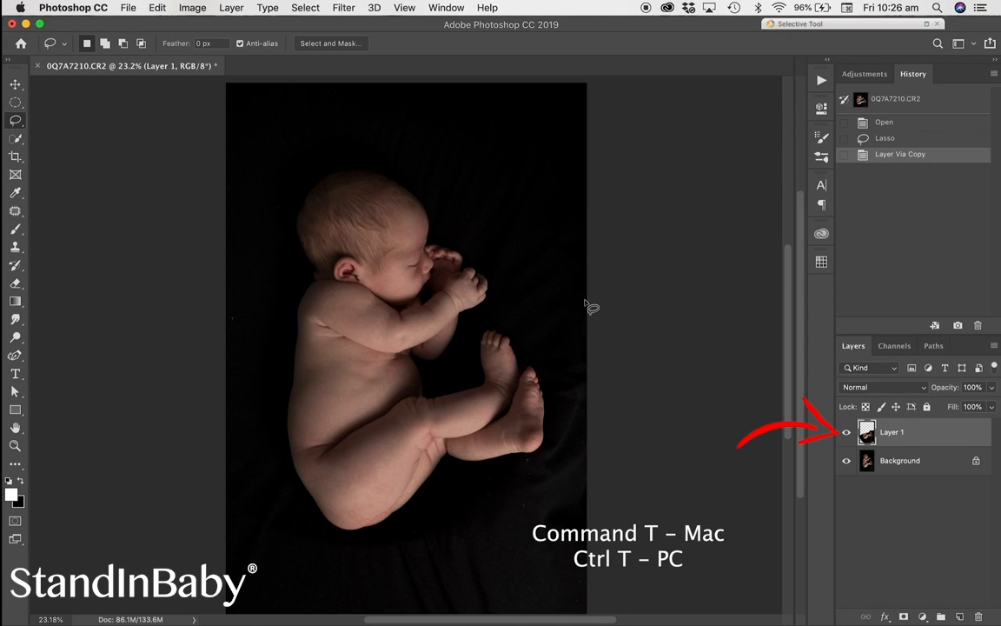
# Step: Free-transform Layer 1, rotating the copied legs about 9.8° counterclockwise and moving them up closer to the baby's hands
pyautogui.click(15, 84)
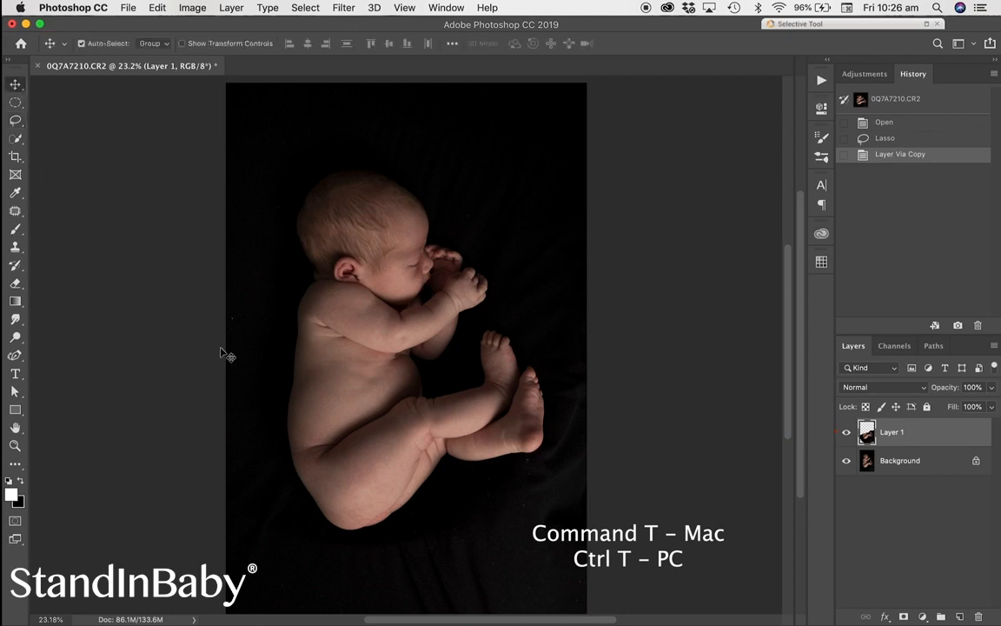
pyautogui.press('super+t')
pyautogui.moveTo(626, 263); pyautogui.dragTo(578, 232)
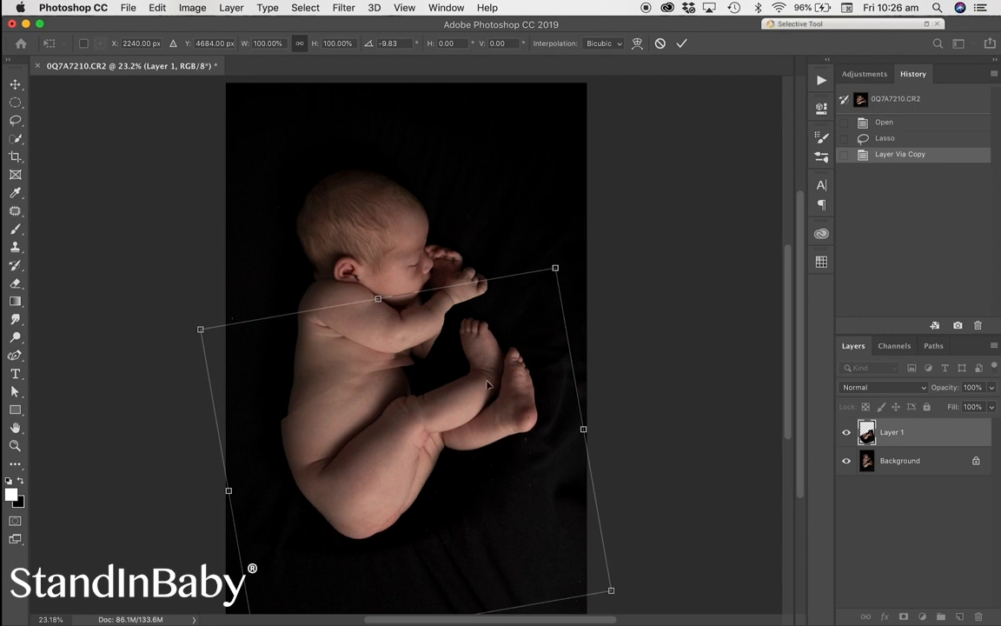
pyautogui.moveTo(487, 384); pyautogui.dragTo(494, 367)
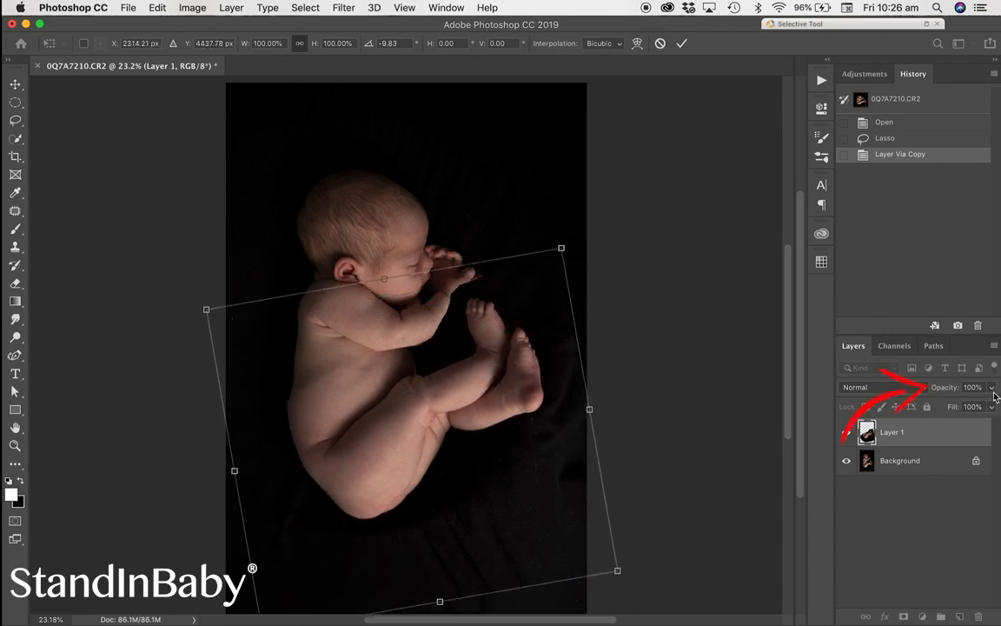
# Step: Lower Layer 1's opacity to 55% and refine its rotation to about -13.9° and position over the body, applying the transform
pyautogui.moveTo(992, 388); pyautogui.dragTo(965, 406)
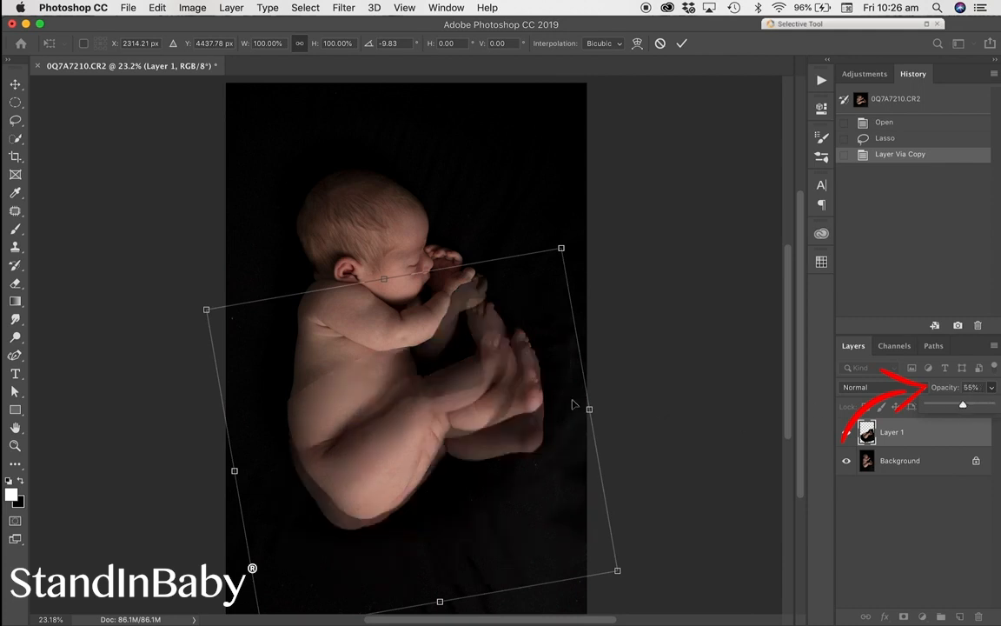
pyautogui.moveTo(599, 286); pyautogui.dragTo(596, 277)
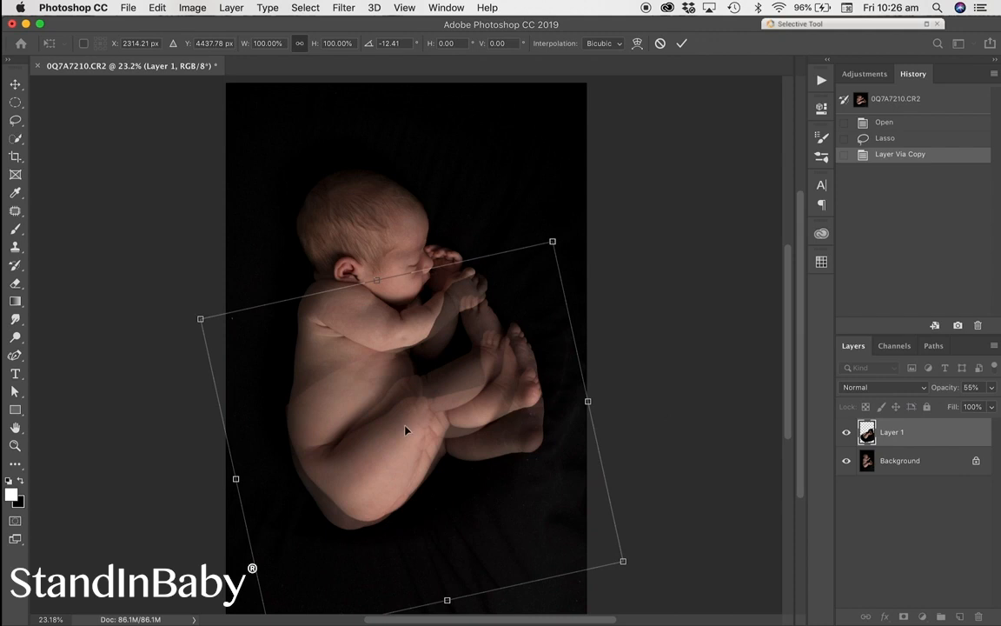
pyautogui.moveTo(406, 429); pyautogui.dragTo(411, 425)
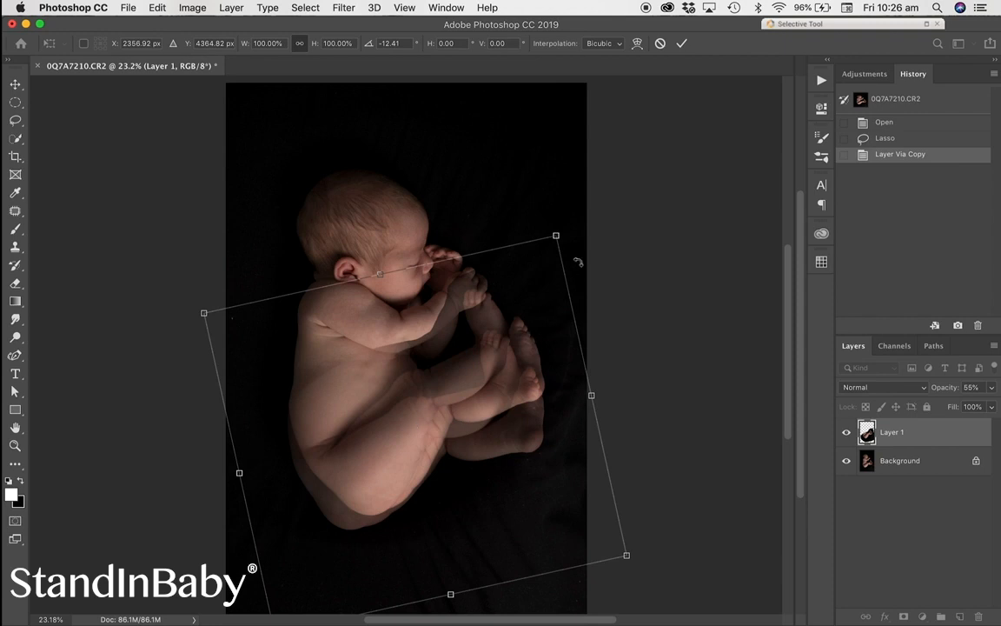
pyautogui.moveTo(566, 221); pyautogui.dragTo(561, 221)
pyautogui.moveTo(408, 434); pyautogui.dragTo(410, 432)
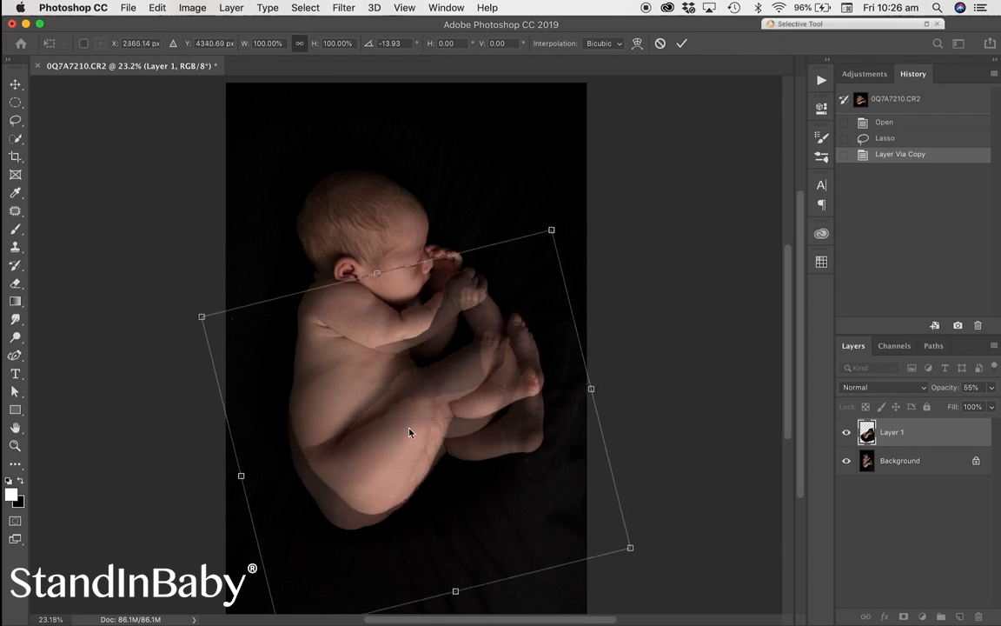
pyautogui.click(18, 84)
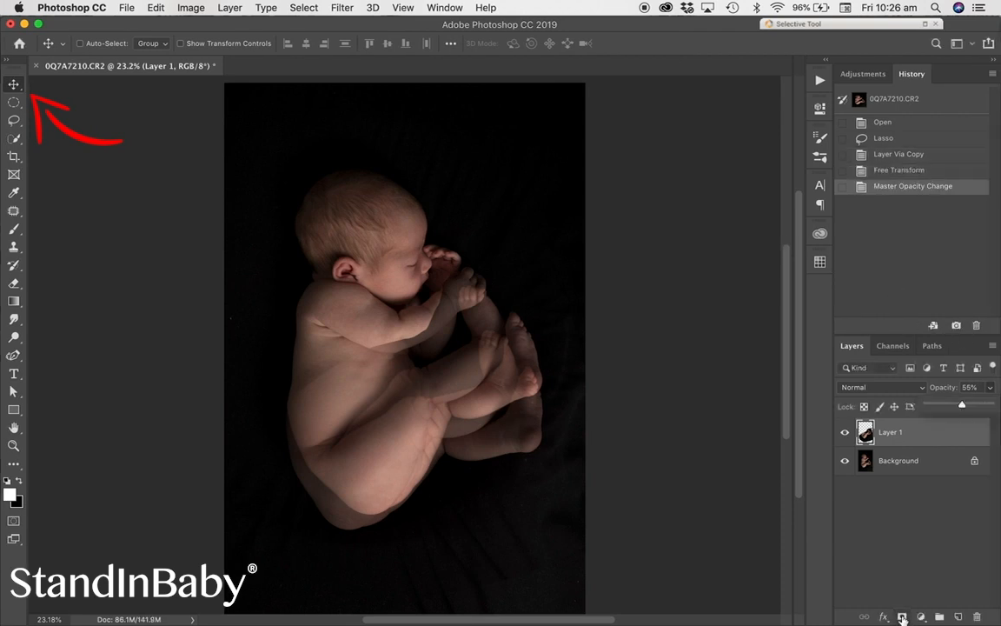
# Step: Add a layer mask to Layer 1 and brush black onto it over the baby's hand at 54% brush opacity
pyautogui.click(902, 618)
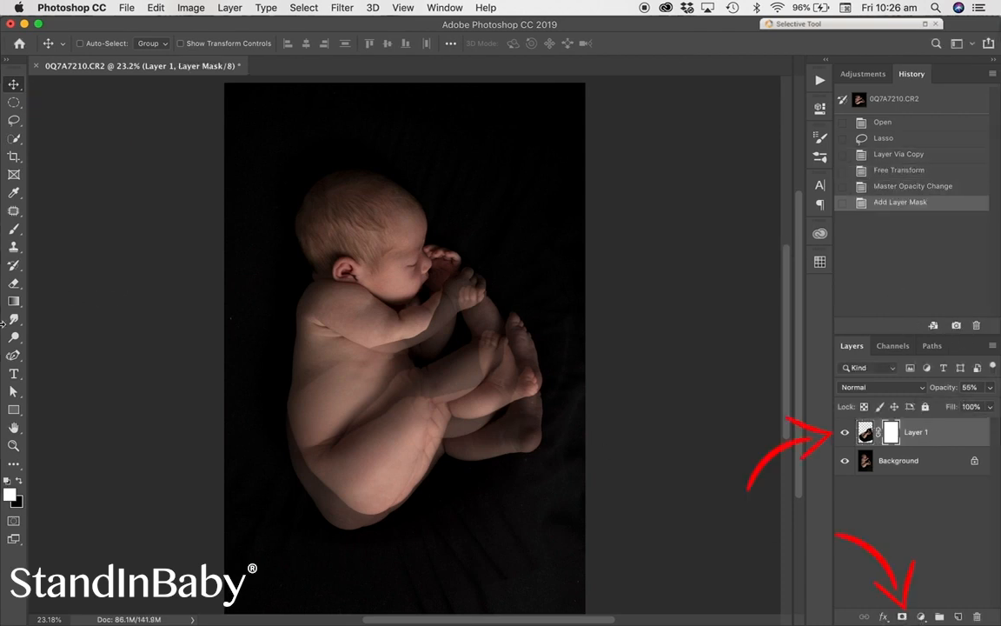
pyautogui.click(13, 445)
pyautogui.moveTo(305, 253); pyautogui.dragTo(576, 498)
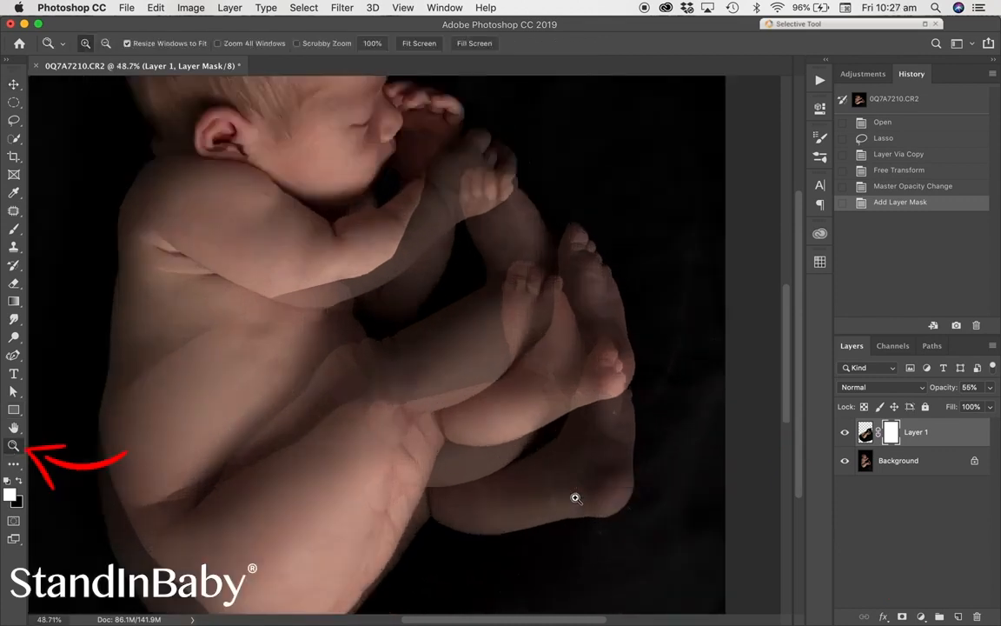
pyautogui.click(14, 230)
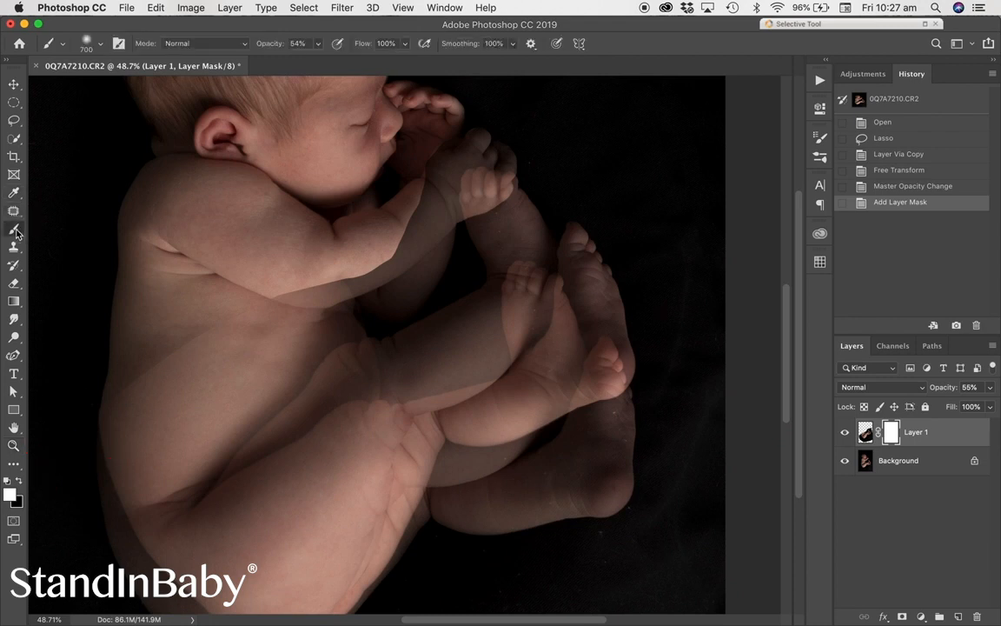
pyautogui.click(19, 482)
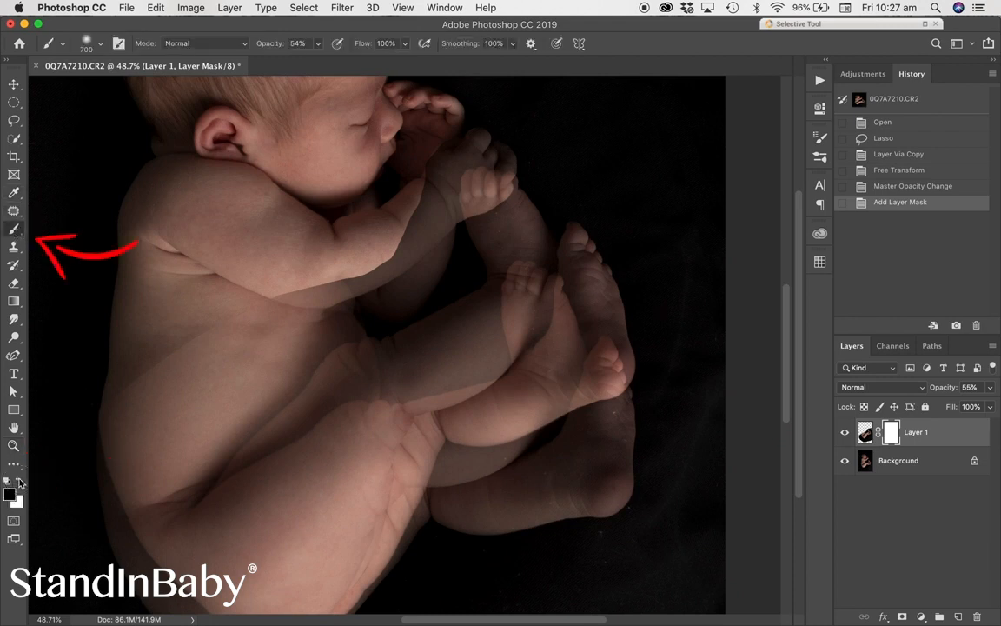
pyautogui.moveTo(545, 98)
pyautogui.mouseDown()
pyautogui.moveTo(498, 129)
pyautogui.moveTo(468, 131)
pyautogui.moveTo(479, 122)
pyautogui.moveTo(487, 135)
pyautogui.moveTo(402, 183)
pyautogui.moveTo(373, 130)
pyautogui.mouseUp()
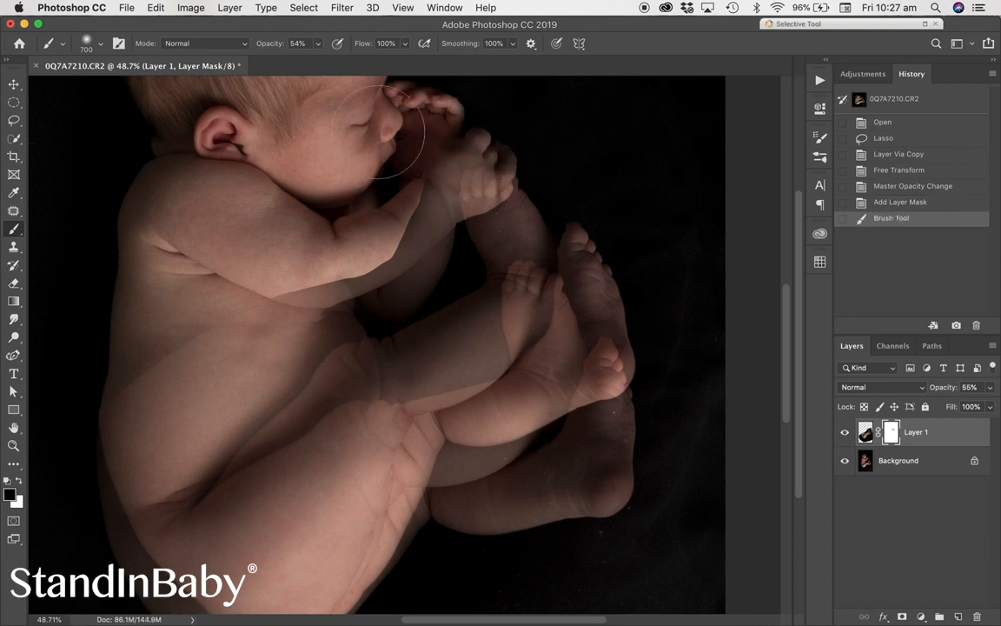
# Step: Set the brush opacity to 100% and its hardness to 86%
pyautogui.click(318, 46)
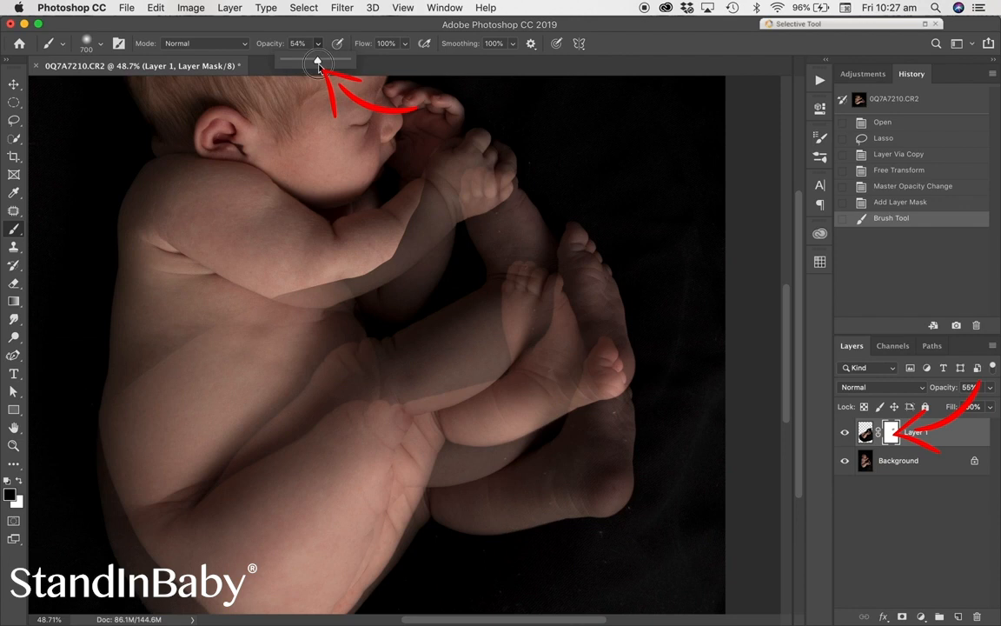
pyautogui.moveTo(317, 60); pyautogui.dragTo(349, 62)
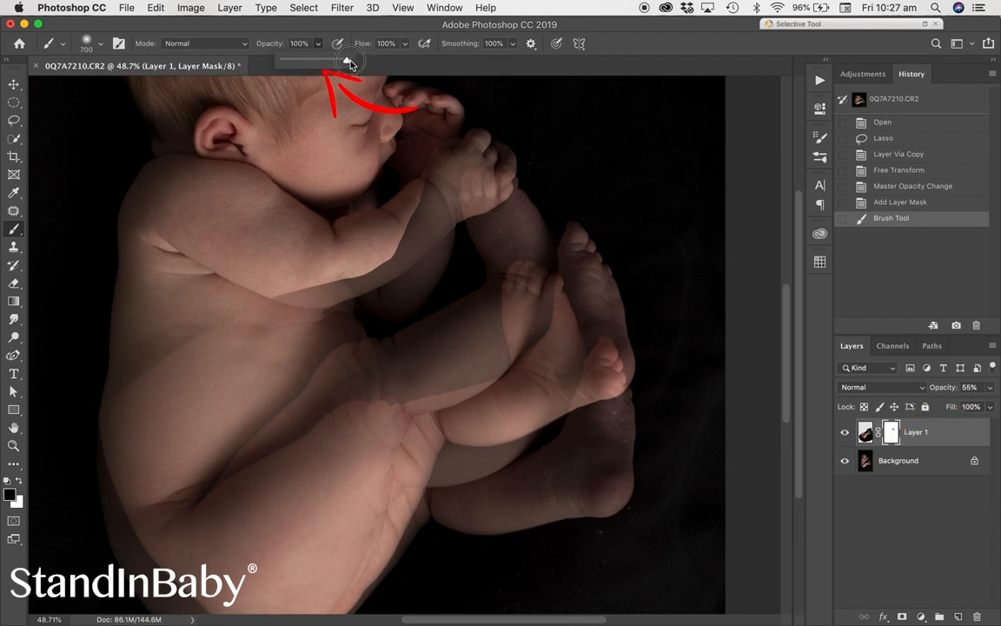
pyautogui.click(109, 48)
pyautogui.click(102, 47)
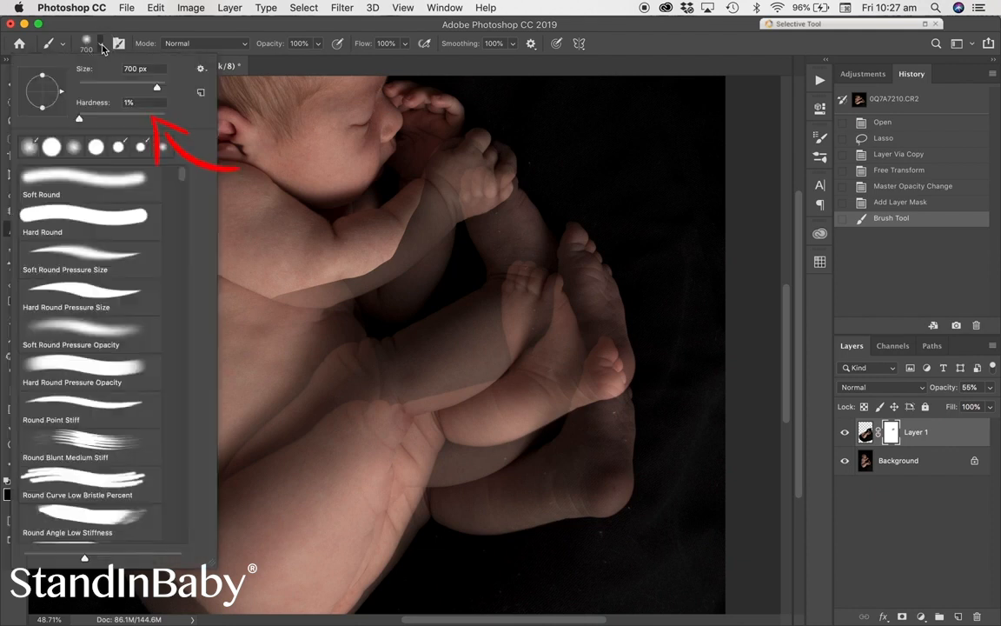
pyautogui.click(155, 119)
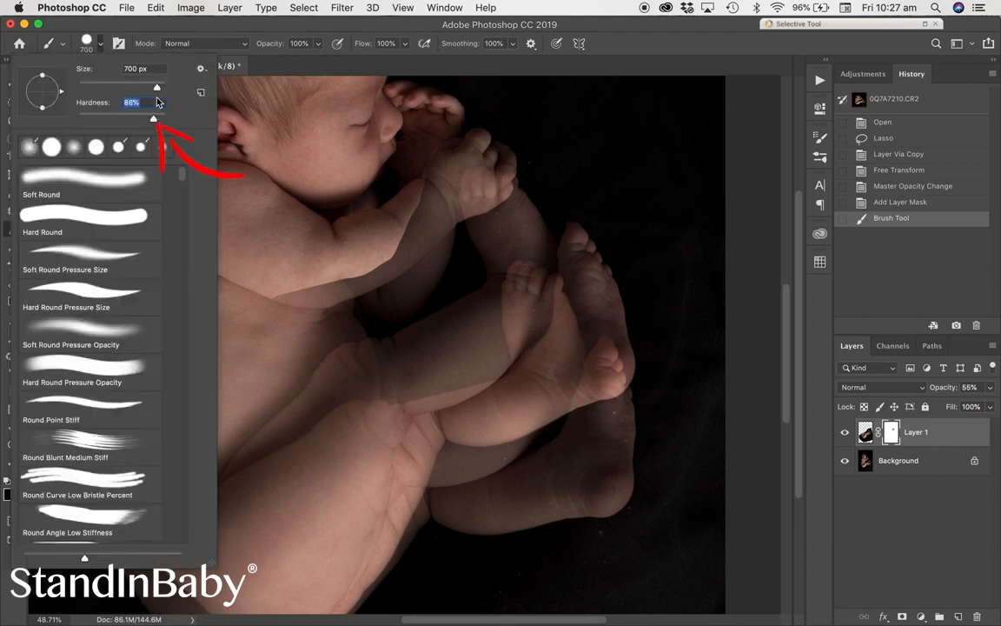
# Step: Paint black on Layer 1's mask with the 700 px brush to reveal the original hand and forearm
pyautogui.click(439, 152)
pyautogui.moveTo(442, 145)
pyautogui.mouseDown()
pyautogui.moveTo(385, 162)
pyautogui.moveTo(402, 203)
pyautogui.moveTo(270, 249)
pyautogui.mouseUp()
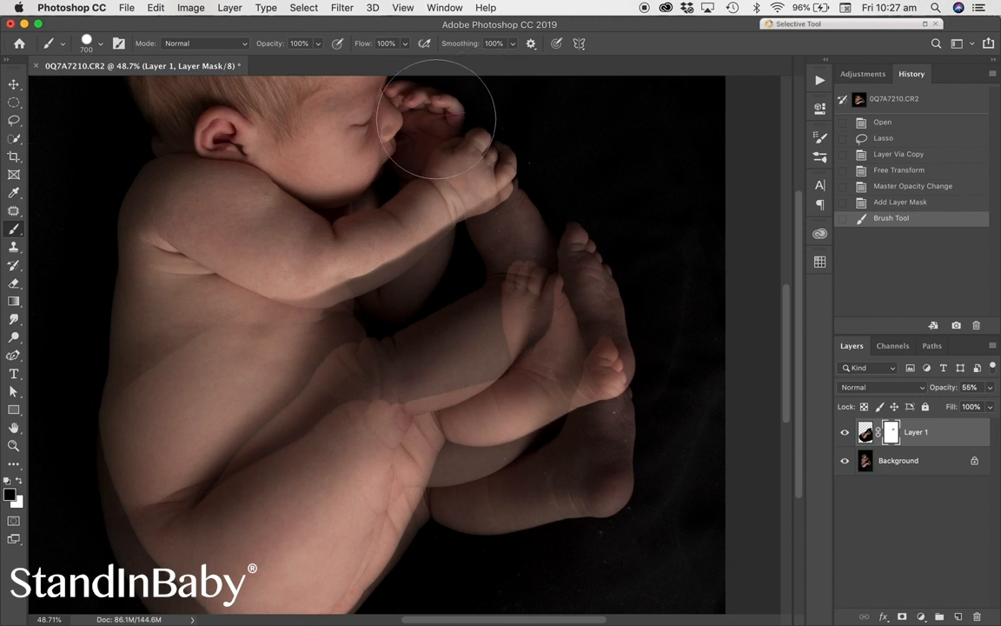
pyautogui.moveTo(437, 117); pyautogui.dragTo(439, 118)
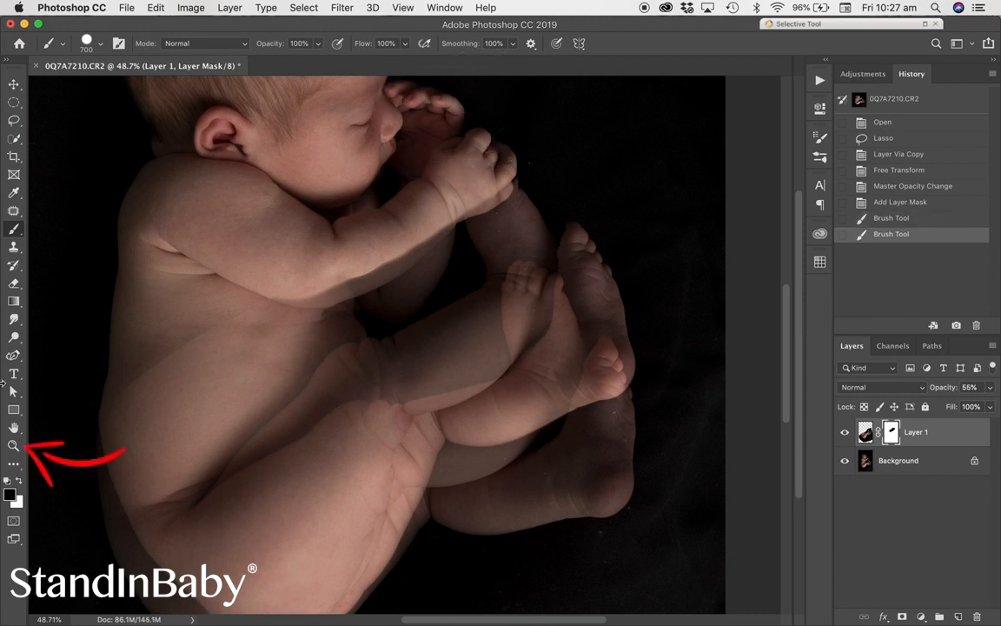
# Step: Reduce the brush to about 175 px and mask out Layer 1 over the lower edge of the hand and wrist
pyautogui.click(14, 446)
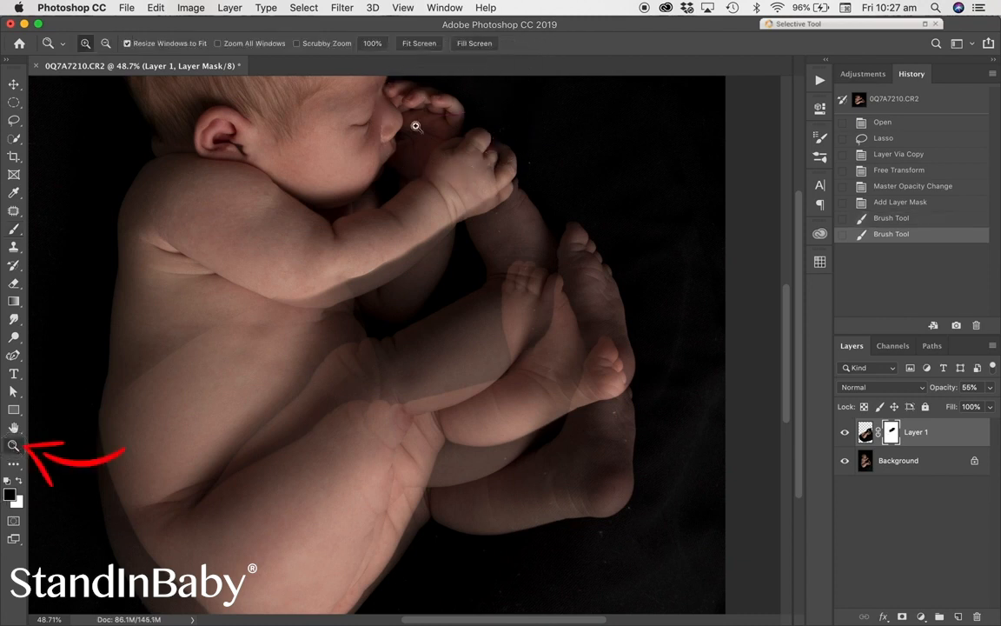
pyautogui.moveTo(387, 122); pyautogui.dragTo(568, 258)
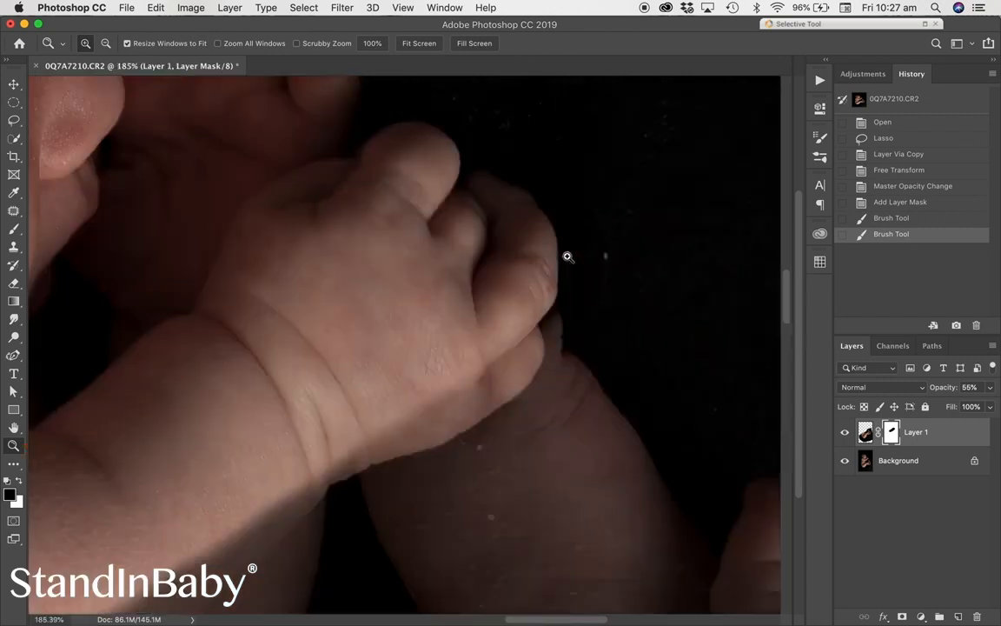
pyautogui.click(14, 228)
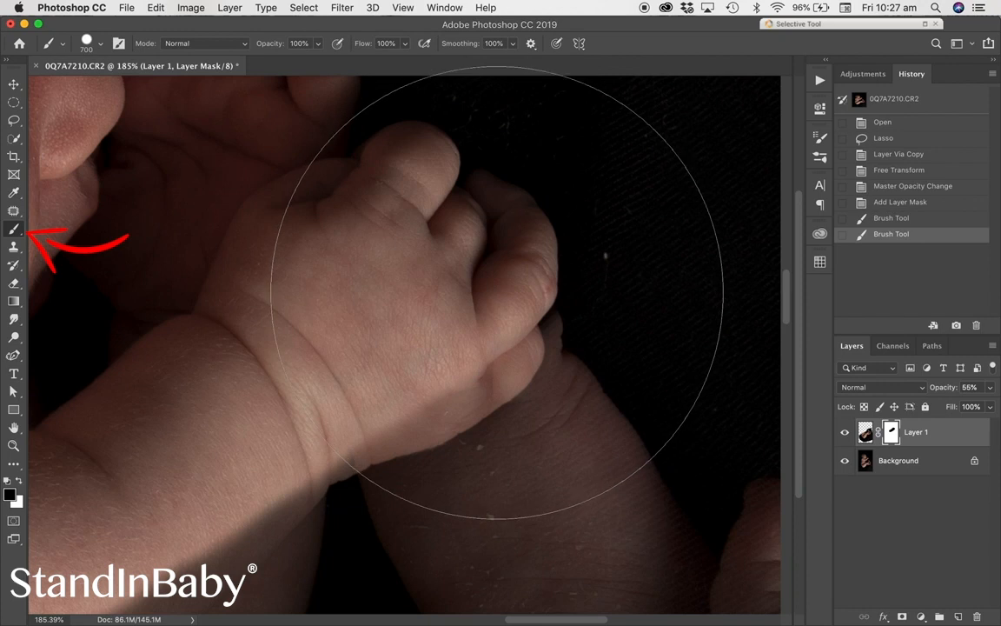
pyautogui.press('[')
pyautogui.press('[')
pyautogui.press('[')
pyautogui.press('[')
pyautogui.press('[')
pyautogui.press('[')
pyautogui.press('[')
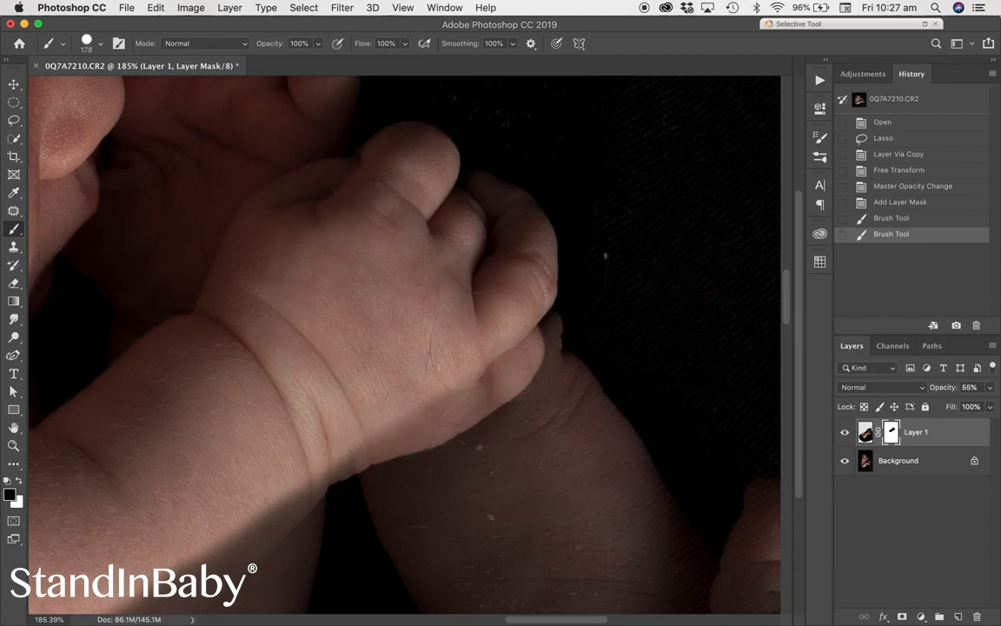
pyautogui.moveTo(437, 342)
pyautogui.mouseDown()
pyautogui.moveTo(488, 371)
pyautogui.moveTo(418, 365)
pyautogui.moveTo(270, 452)
pyautogui.moveTo(235, 487)
pyautogui.mouseUp()
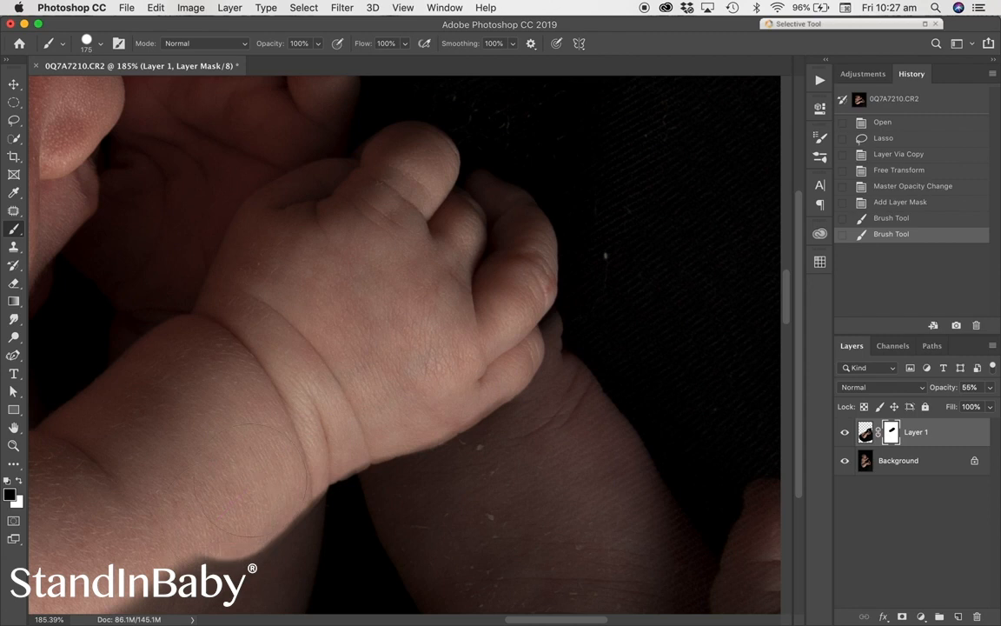
pyautogui.moveTo(315, 424); pyautogui.dragTo(328, 417)
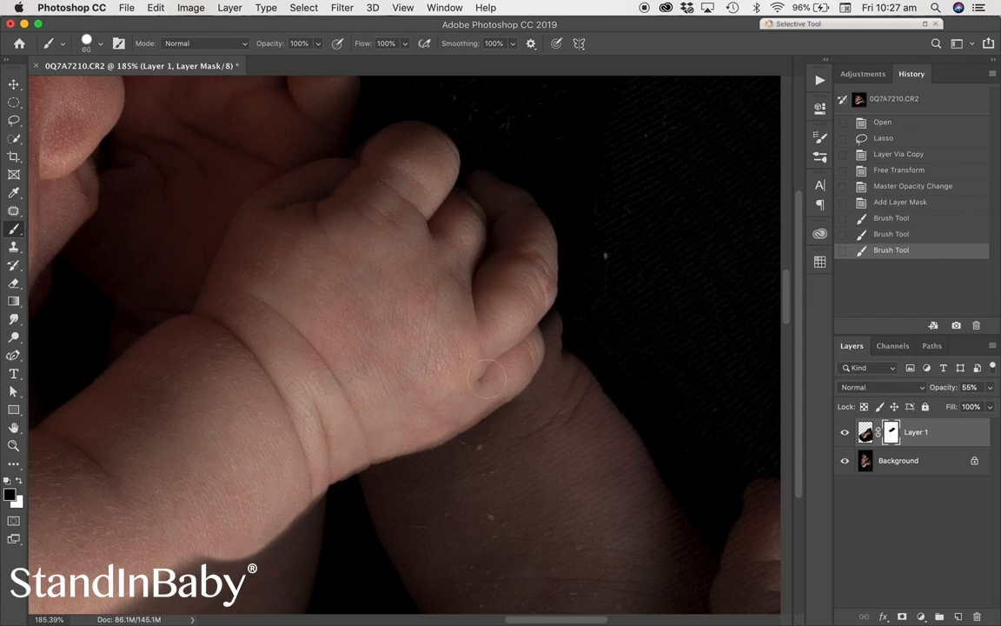
# Step: Clean up the mask with a 60 px brush along the hand's lower edge, from the little finger to the wrist
pyautogui.moveTo(492, 381)
pyautogui.mouseDown()
pyautogui.moveTo(496, 391)
pyautogui.moveTo(498, 383)
pyautogui.mouseUp()
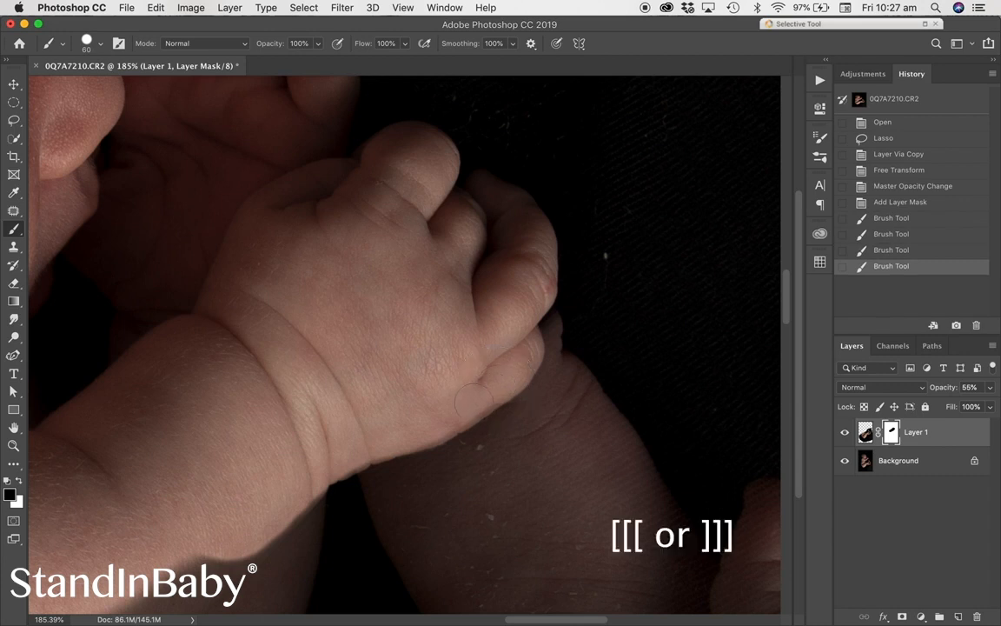
pyautogui.click(475, 401)
pyautogui.moveTo(452, 416); pyautogui.dragTo(453, 419)
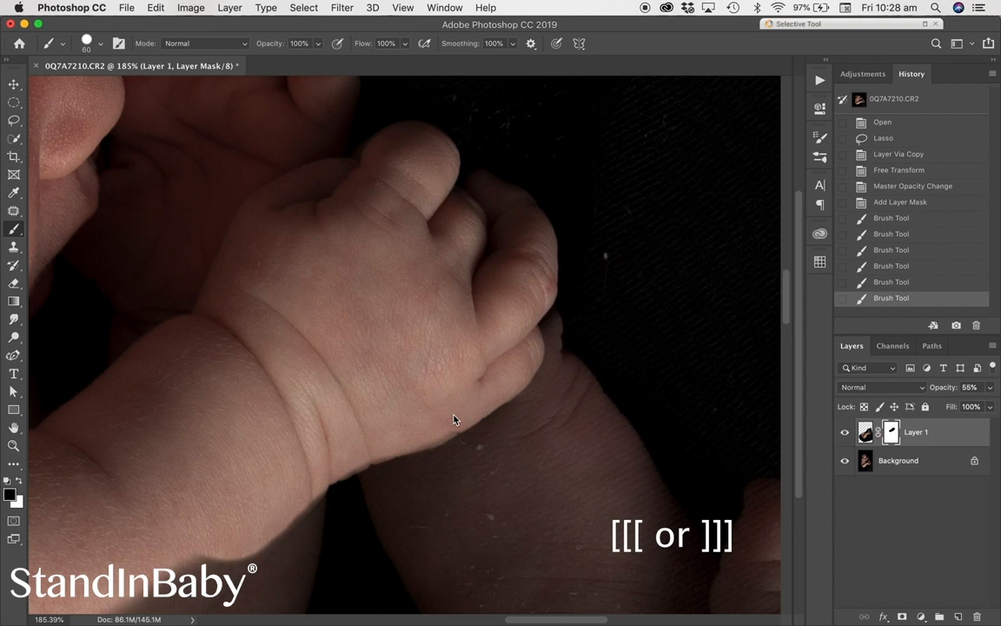
pyautogui.click(439, 422)
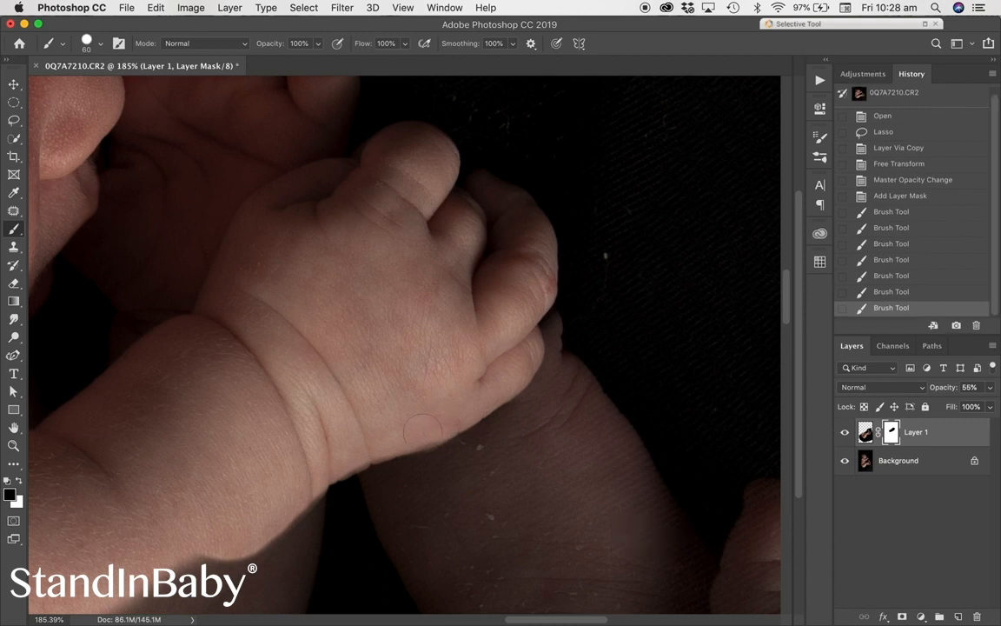
pyautogui.click(422, 427)
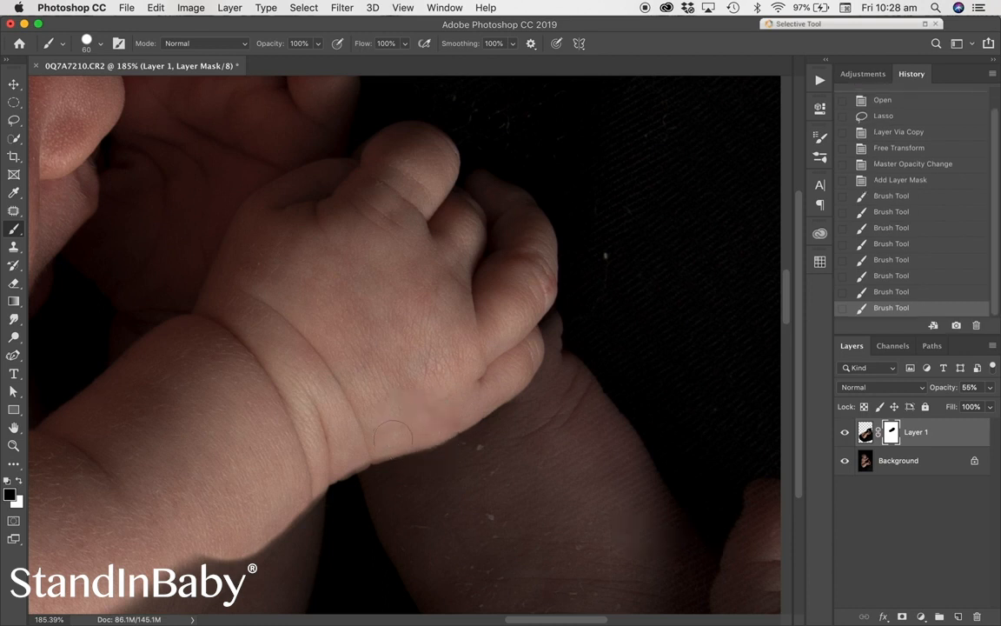
pyautogui.click(379, 445)
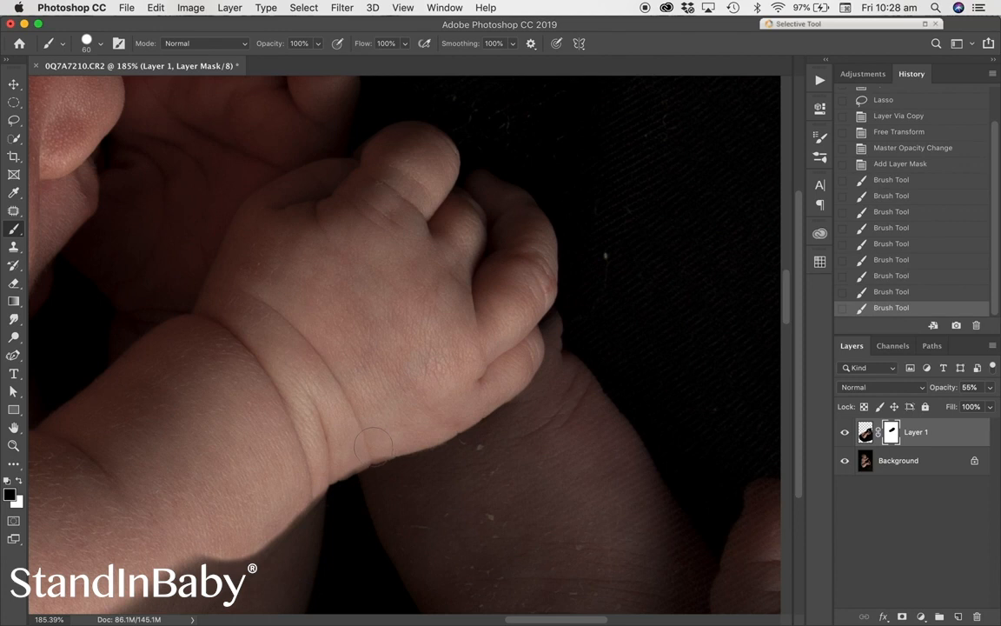
pyautogui.click(374, 445)
pyautogui.click(354, 452)
pyautogui.click(334, 459)
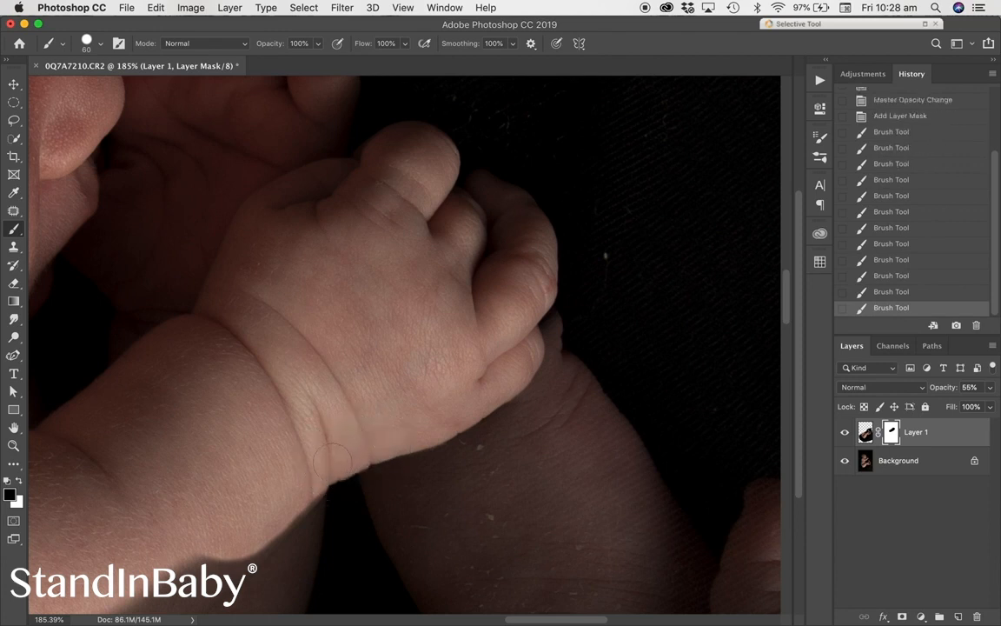
pyautogui.click(327, 467)
pyautogui.click(308, 489)
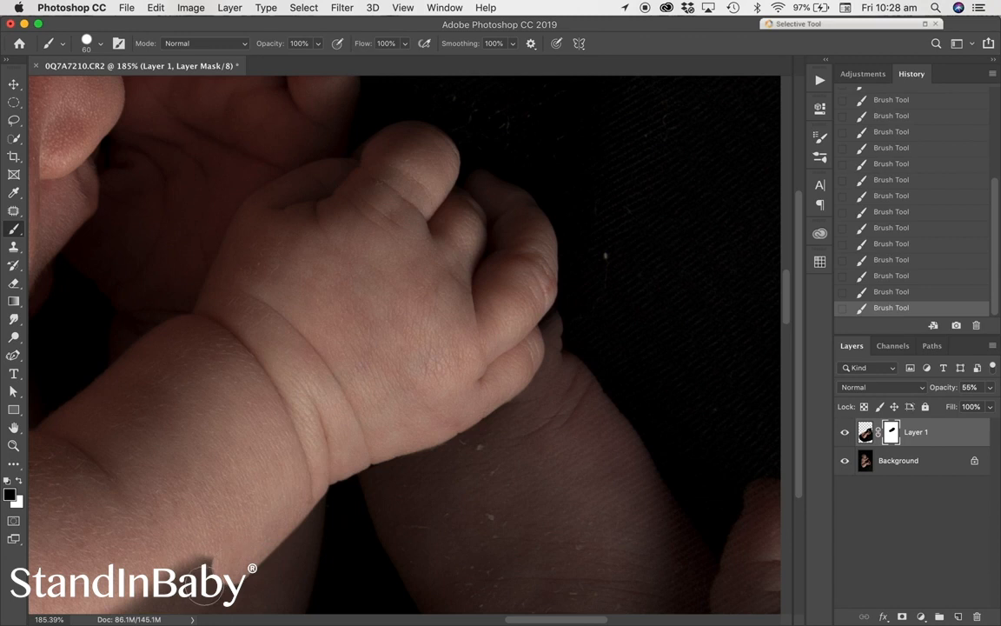
# Step: Mask out Layer 1 in connected 60 px black strokes along the forearm's lower edge, from the wrist to the elbow
pyautogui.scroll(-6, 210, 573)
pyautogui.hscroll(-6, 210, 574)
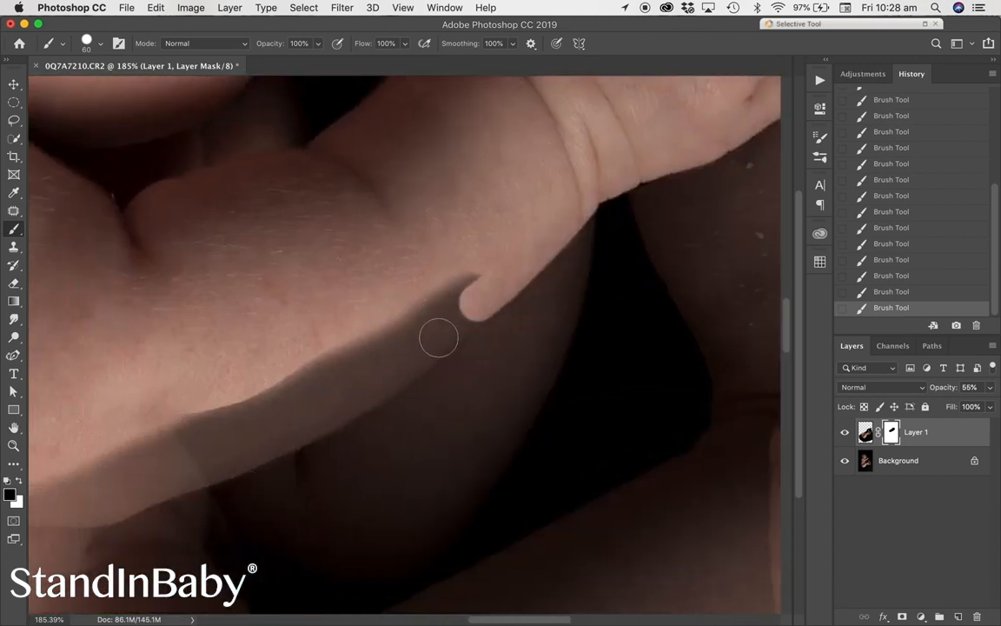
pyautogui.keyDown('shift'); pyautogui.click(439, 337); pyautogui.keyUp('shift')
pyautogui.keyDown('shift'); pyautogui.click(403, 364); pyautogui.keyUp('shift')
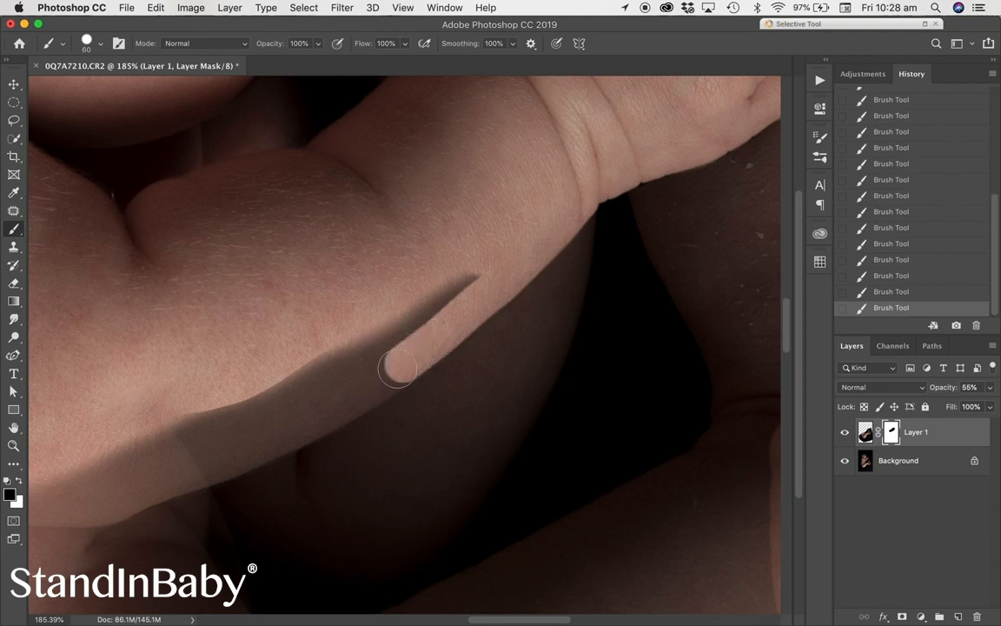
pyautogui.keyDown('shift'); pyautogui.click(348, 403); pyautogui.keyUp('shift')
pyautogui.keyDown('shift'); pyautogui.click(311, 422); pyautogui.keyUp('shift')
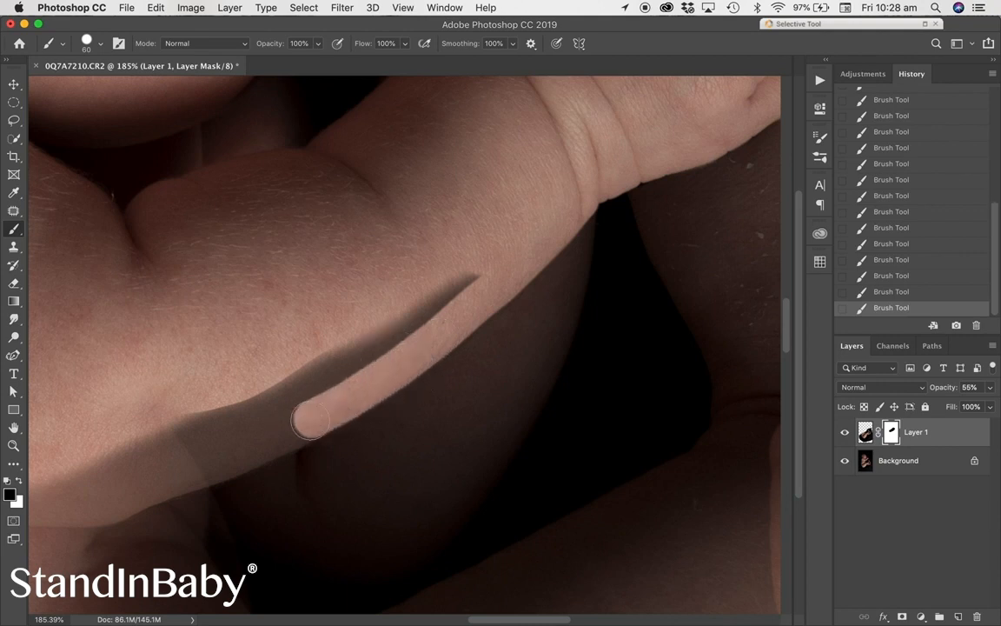
pyautogui.keyDown('shift'); pyautogui.click(254, 448); pyautogui.keyUp('shift')
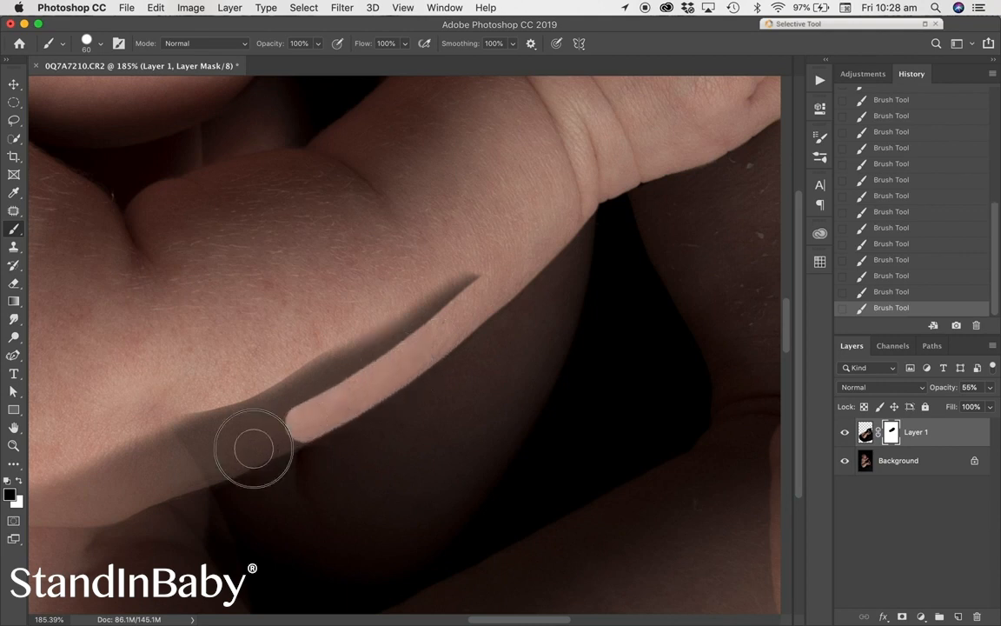
pyautogui.keyDown('shift'); pyautogui.click(200, 469); pyautogui.keyUp('shift')
pyautogui.keyDown('shift'); pyautogui.click(150, 486); pyautogui.keyUp('shift')
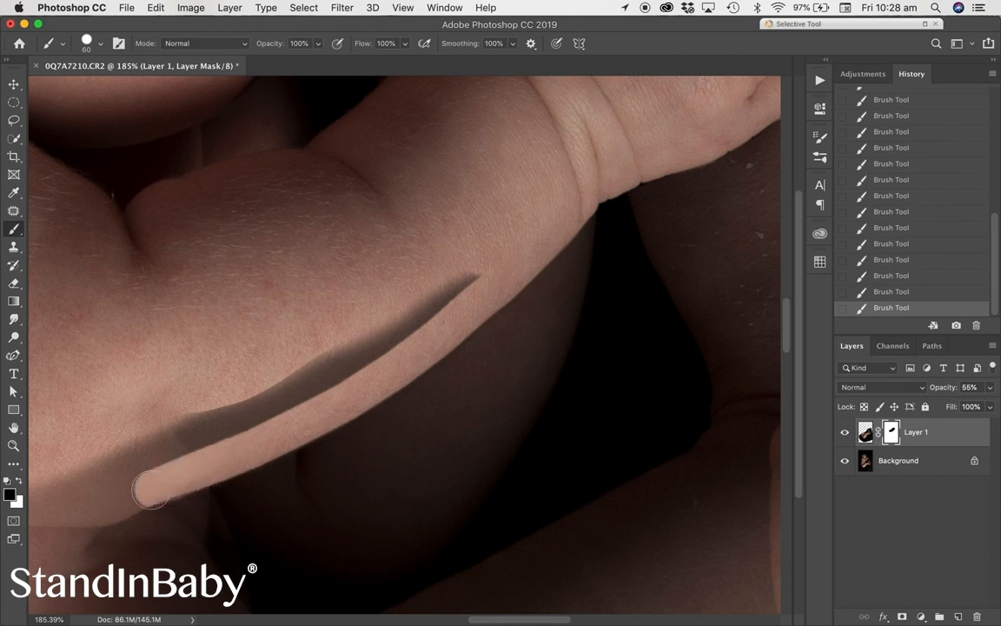
pyautogui.keyDown('shift'); pyautogui.click(104, 508); pyautogui.keyUp('shift')
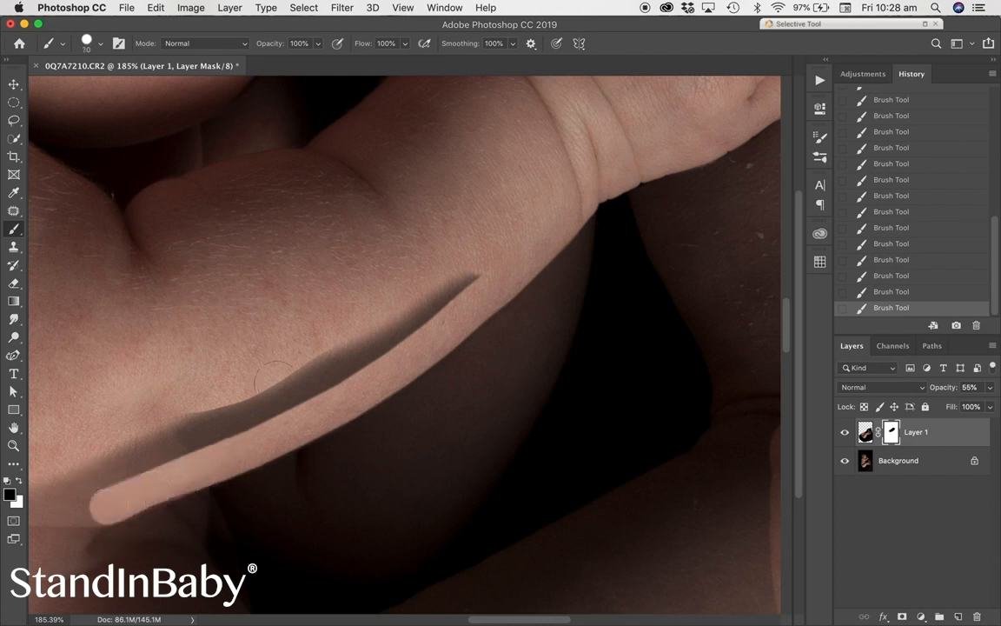
# Step: Enlarge the brush to 125 px and mask out the remaining dark strip of Layer 1 across the forearm
pyautogui.moveTo(454, 264); pyautogui.dragTo(458, 263)
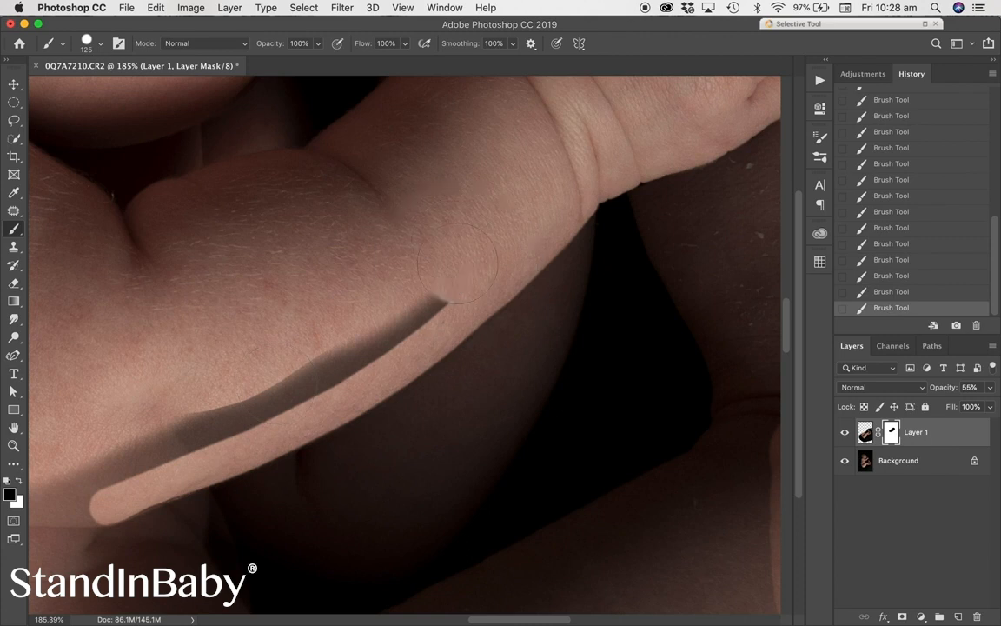
pyautogui.moveTo(366, 331); pyautogui.dragTo(383, 304)
pyautogui.moveTo(296, 347); pyautogui.dragTo(217, 422)
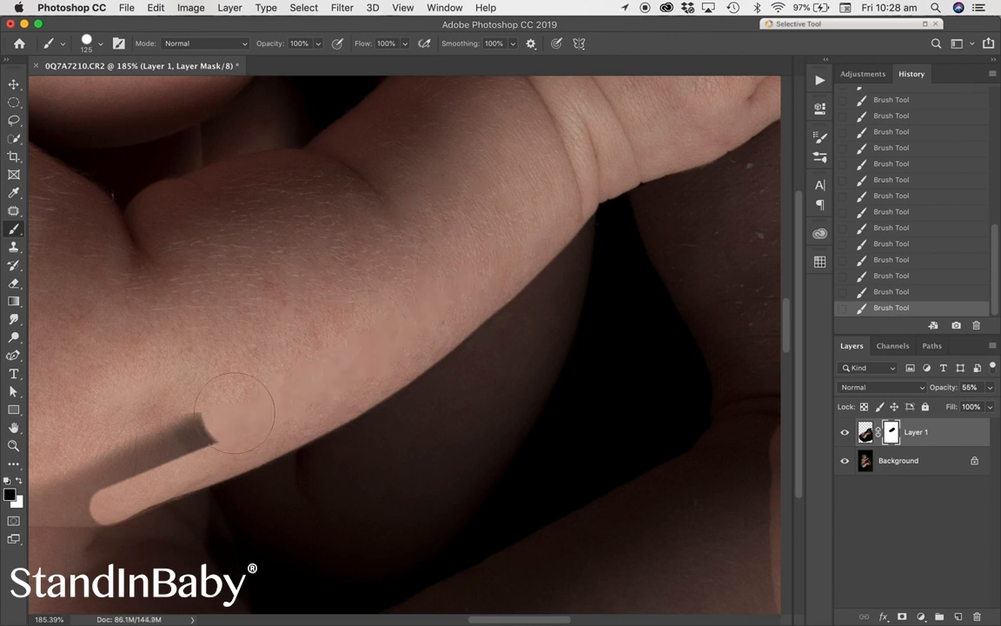
pyautogui.moveTo(90, 484); pyautogui.dragTo(49, 450)
pyautogui.click(48, 450)
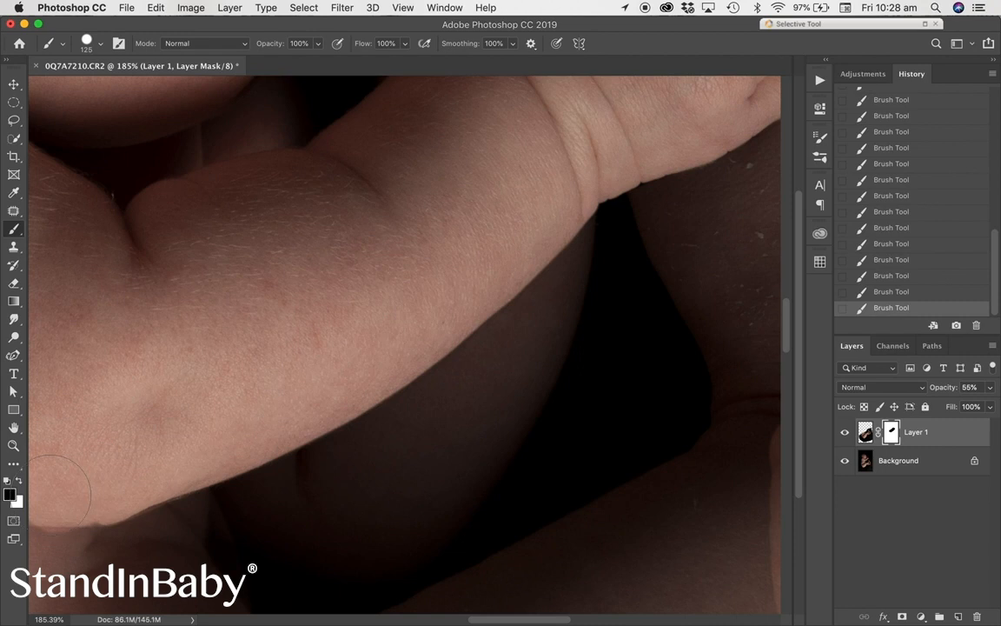
# Step: Raise Layer 1's opacity to 100%
pyautogui.scroll(1, 343, 381)
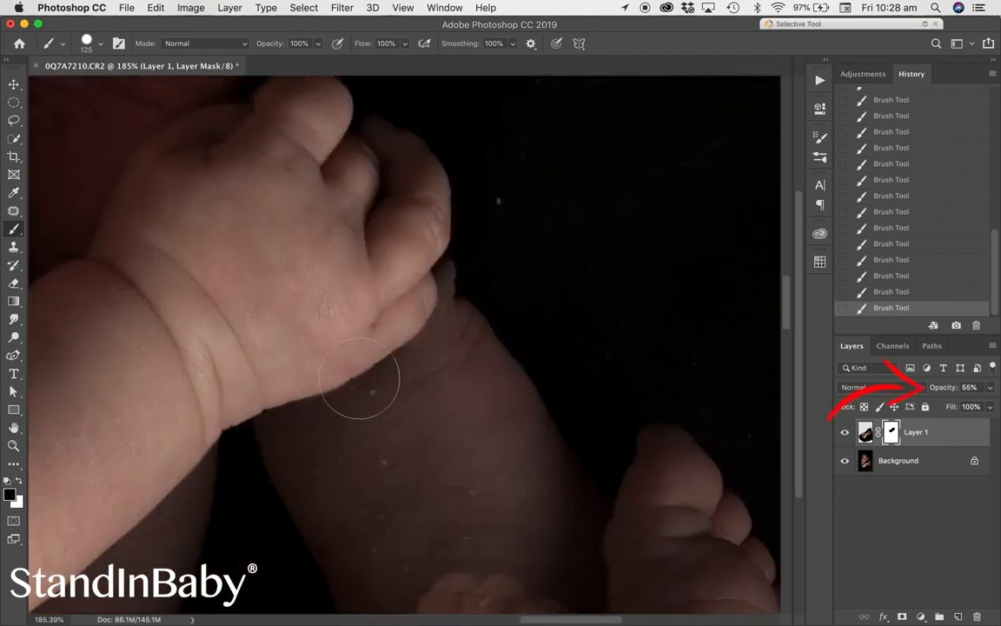
pyautogui.click(990, 388)
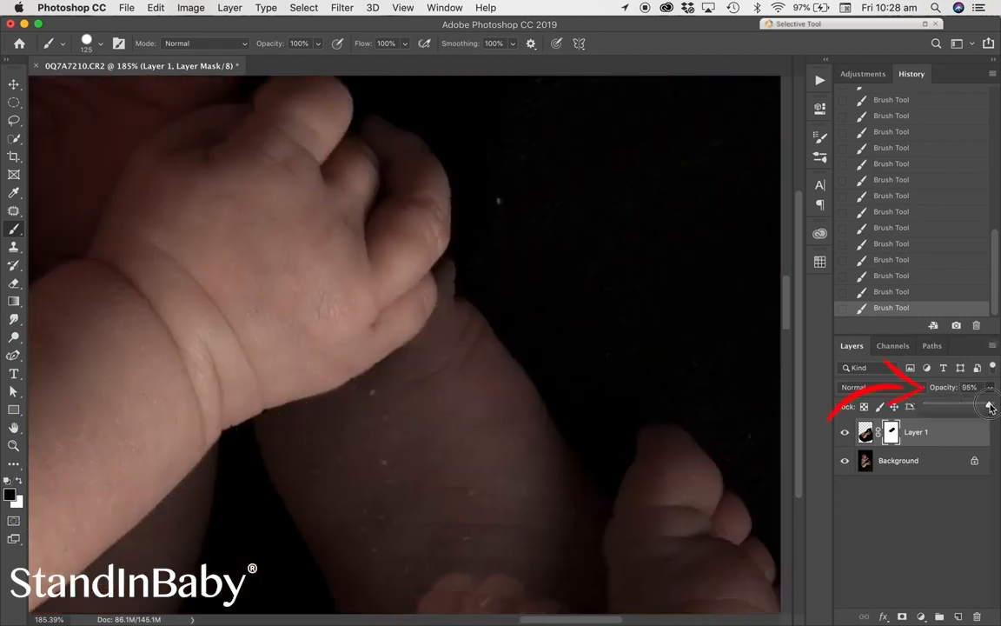
pyautogui.moveTo(960, 406); pyautogui.dragTo(991, 406)
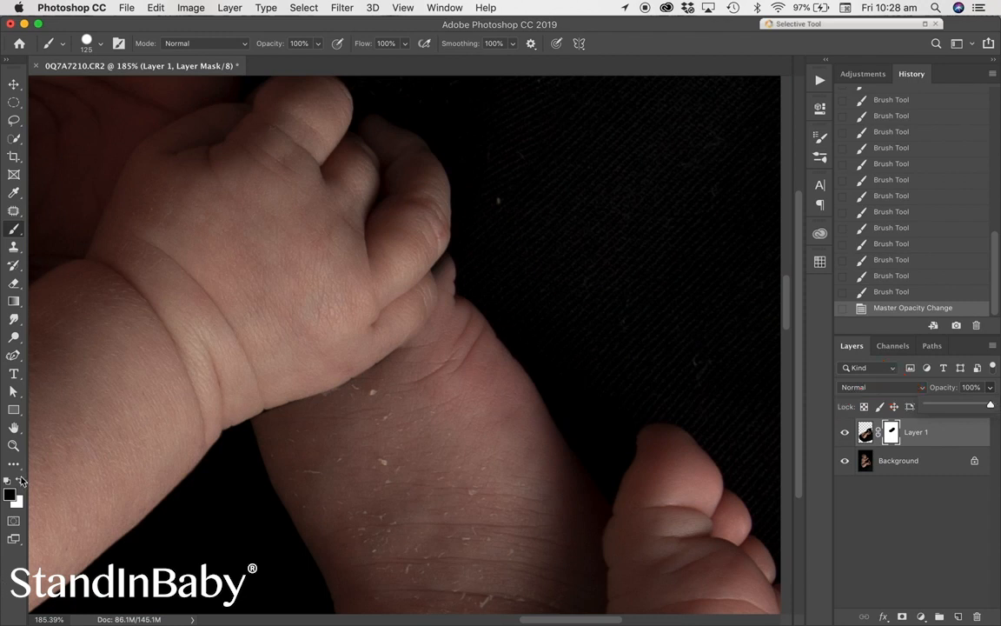
# Step: Switch the paint colour to white and touch up Layer 1's mask beside the fingertips, reducing the brush to 20 px
pyautogui.press('x')
pyautogui.press('[')
pyautogui.press('[')
pyautogui.press('[')
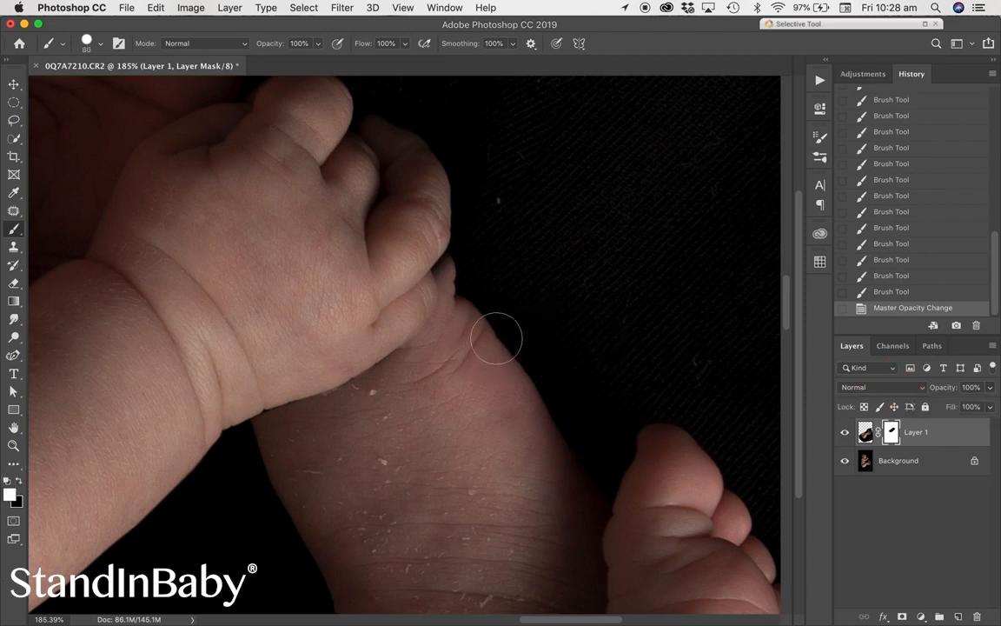
pyautogui.click(453, 272)
pyautogui.press('[')
pyautogui.press('[')
pyautogui.press('[')
pyautogui.click(452, 271)
pyautogui.press('[')
pyautogui.press('[')
pyautogui.press('[')
pyautogui.press('[')
pyautogui.press('[')
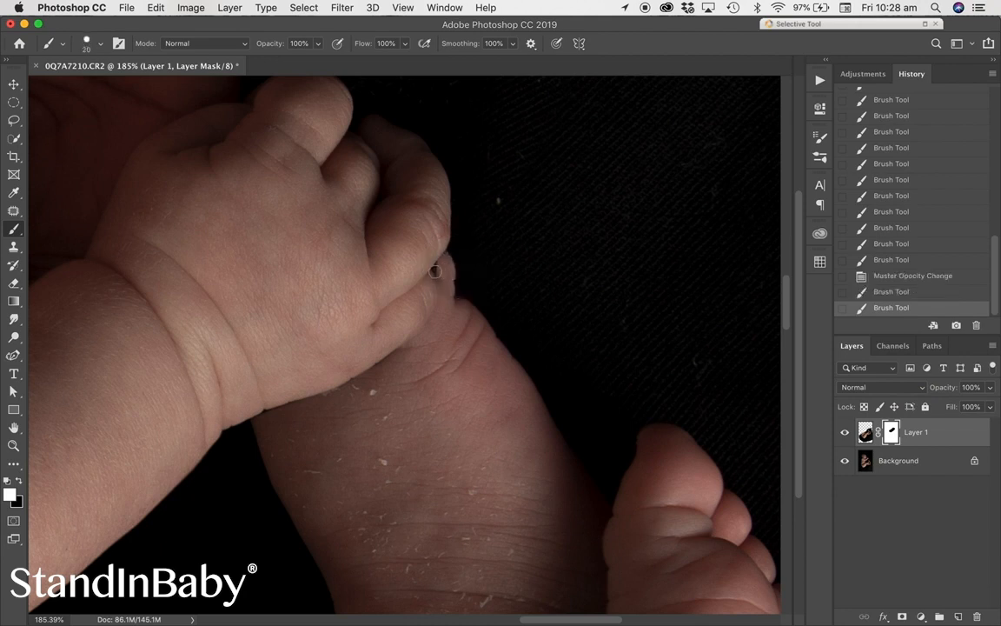
# Step: Refine Layer 1's mask with small white dabs around the fingertip above the little finger, going down to a 9 px brush
pyautogui.click(439, 271)
pyautogui.click(452, 255)
pyautogui.click(437, 270)
pyautogui.click(436, 272)
pyautogui.click(439, 279)
pyautogui.click(441, 287)
pyautogui.click(444, 298)
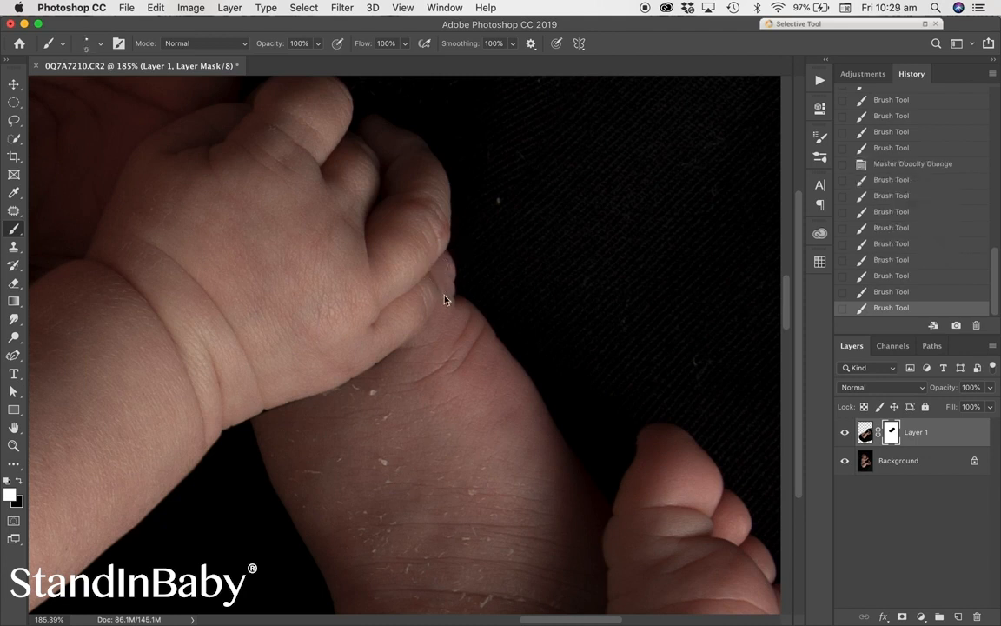
# Step: Paint white with a 30 px brush along the hand's lower edge, checking the blend by hiding and showing Layer 1
pyautogui.press(']')
pyautogui.click(457, 284)
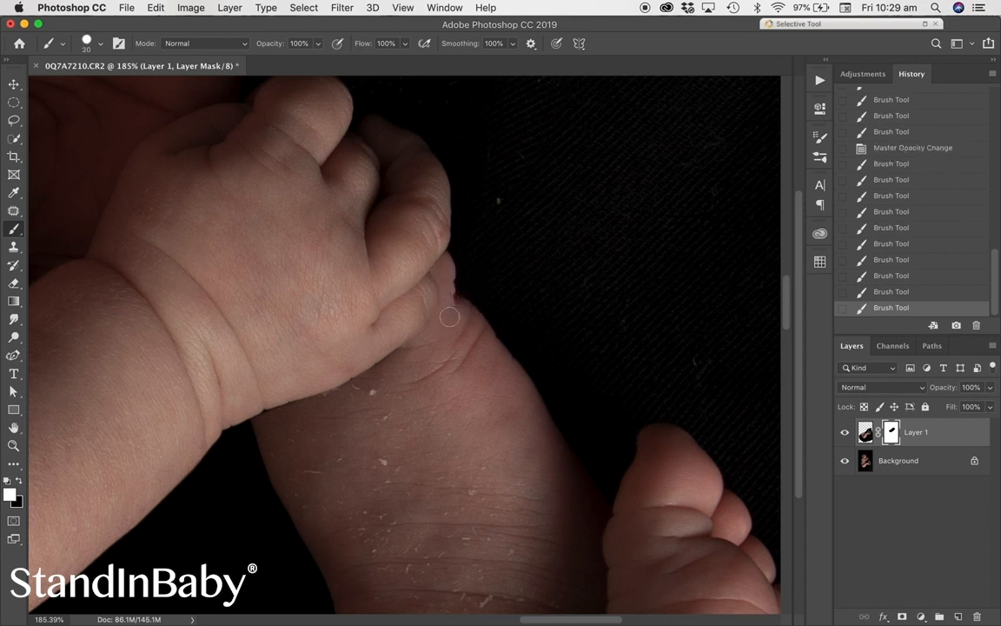
pyautogui.moveTo(426, 338); pyautogui.dragTo(351, 396)
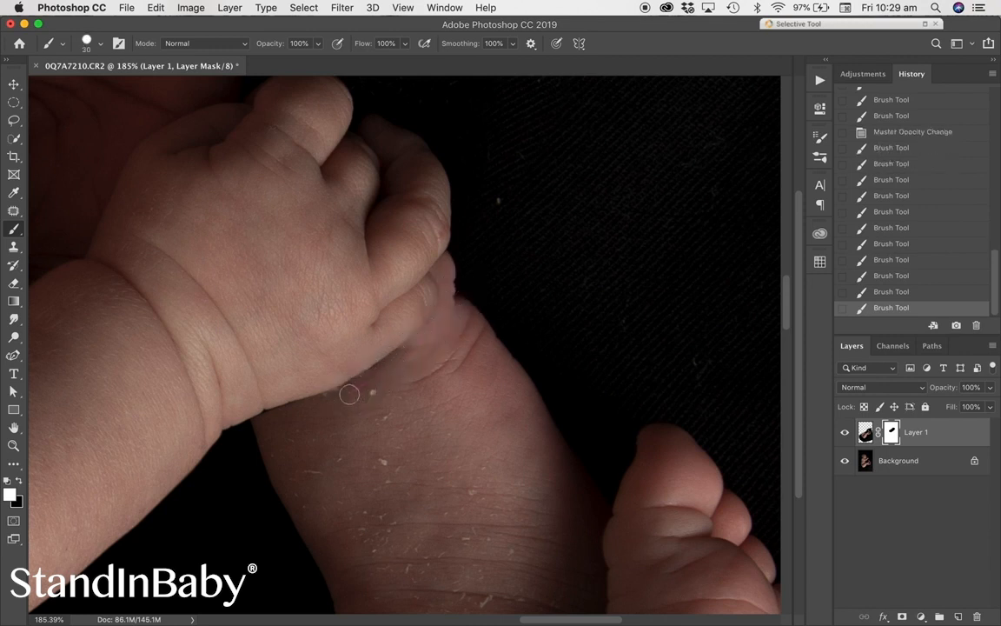
pyautogui.moveTo(458, 298); pyautogui.dragTo(459, 272)
pyautogui.click(845, 432)
pyautogui.click(845, 432)
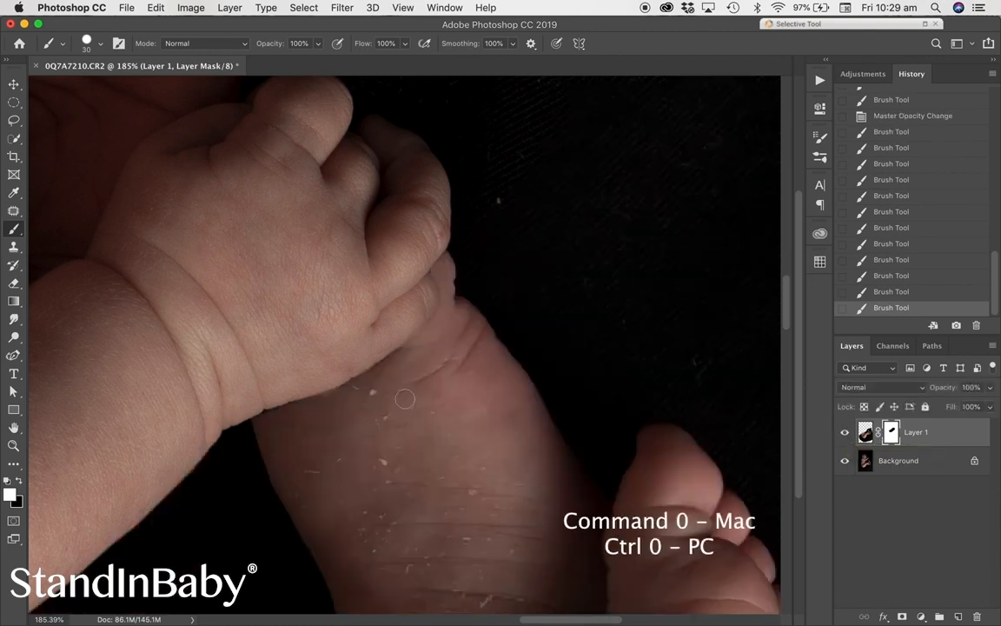
pyautogui.moveTo(432, 342); pyautogui.dragTo(443, 370)
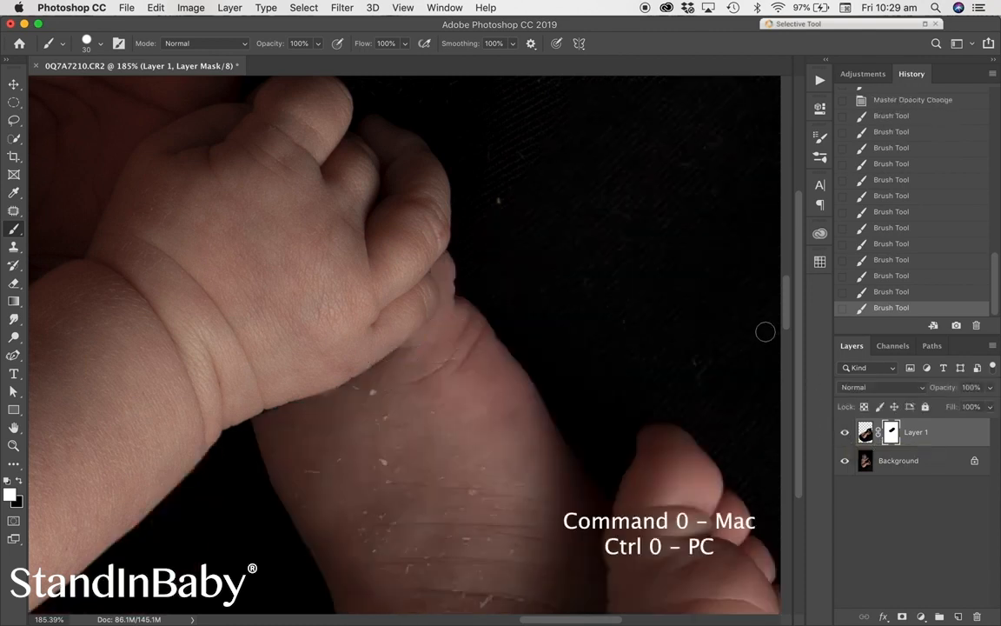
# Step: Set up a soft-edged brush of 121 px for blending the mask around the torso and elbow
pyautogui.press('super+0')
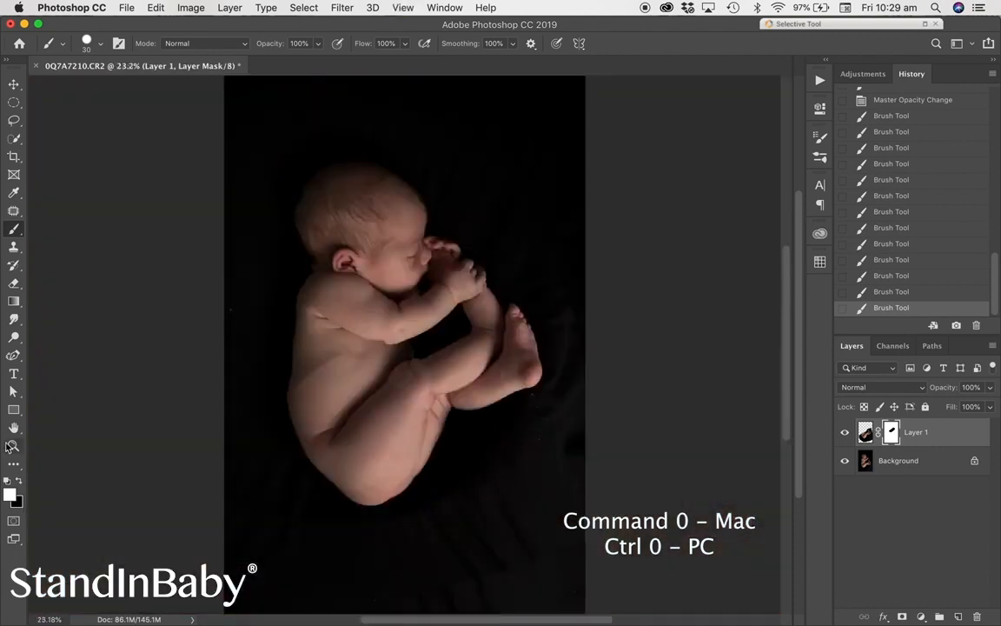
pyautogui.press('z')
pyautogui.moveTo(253, 293); pyautogui.dragTo(488, 468)
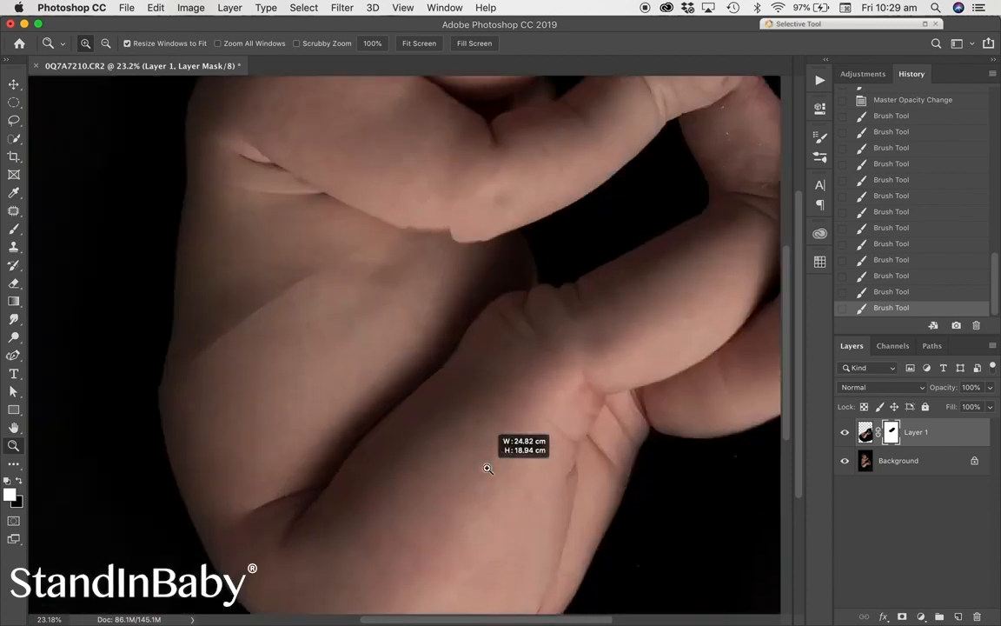
pyautogui.click(13, 230)
pyautogui.click(94, 43)
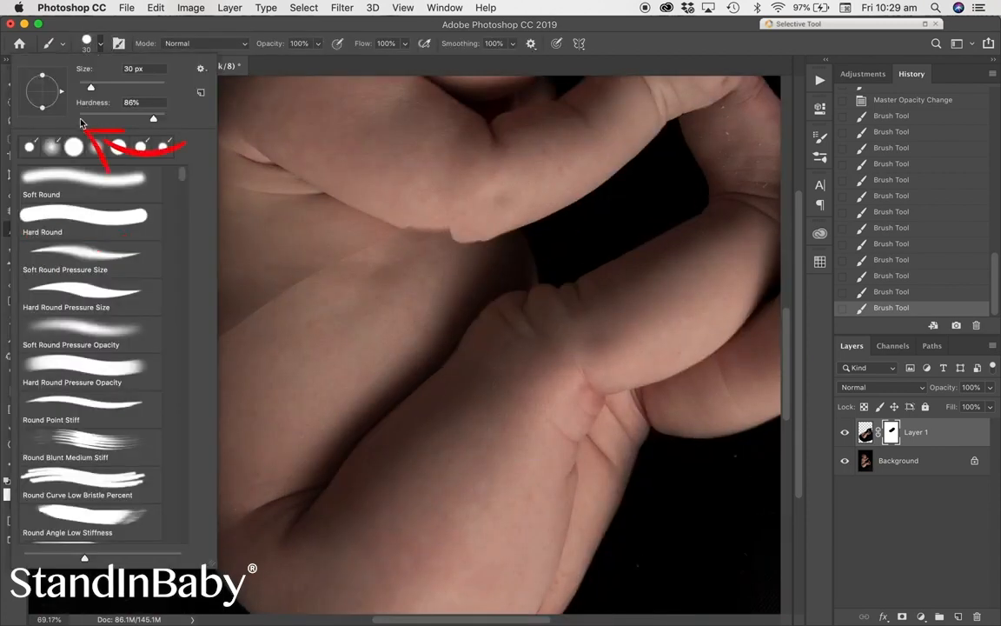
pyautogui.moveTo(126, 87); pyautogui.dragTo(133, 89)
pyautogui.click(354, 31)
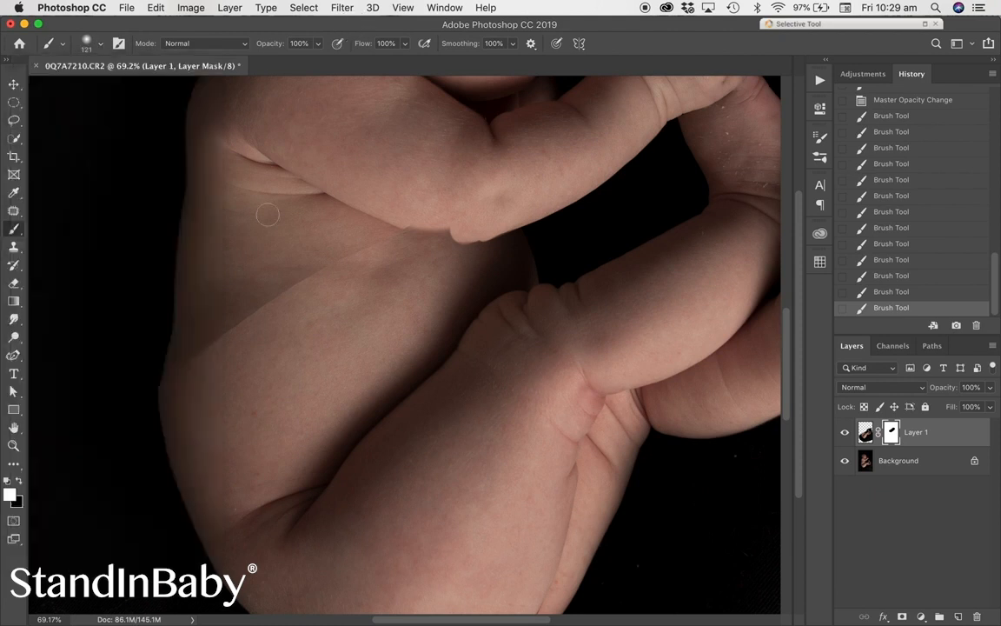
# Step: Paint black on Layer 1's mask with a large soft brush from the elbow across the torso to the back
pyautogui.click(19, 483)
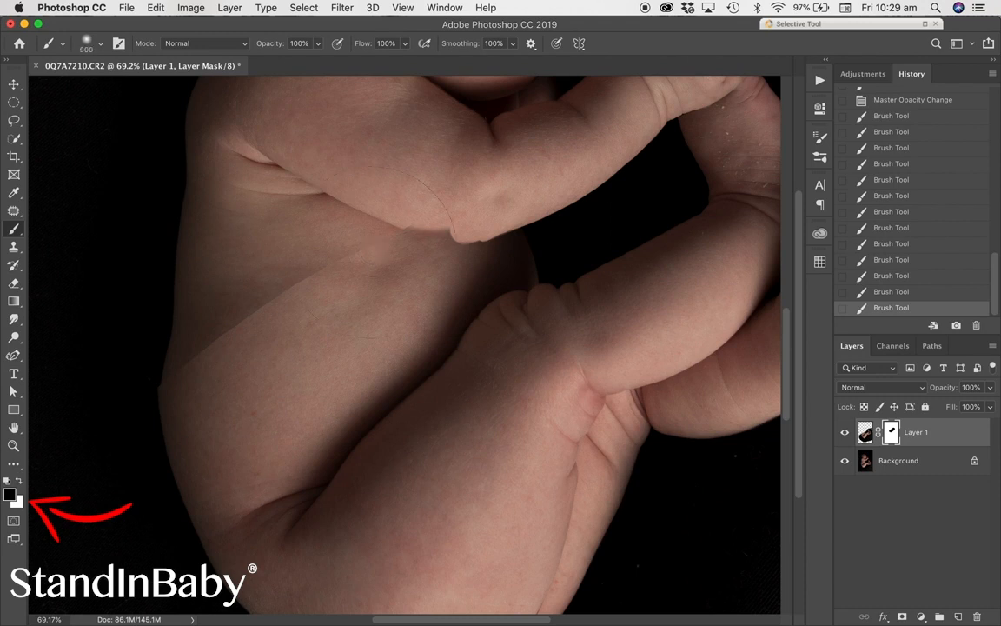
pyautogui.moveTo(426, 208)
pyautogui.mouseDown()
pyautogui.moveTo(369, 198)
pyautogui.moveTo(127, 381)
pyautogui.mouseUp()
pyautogui.press(']')
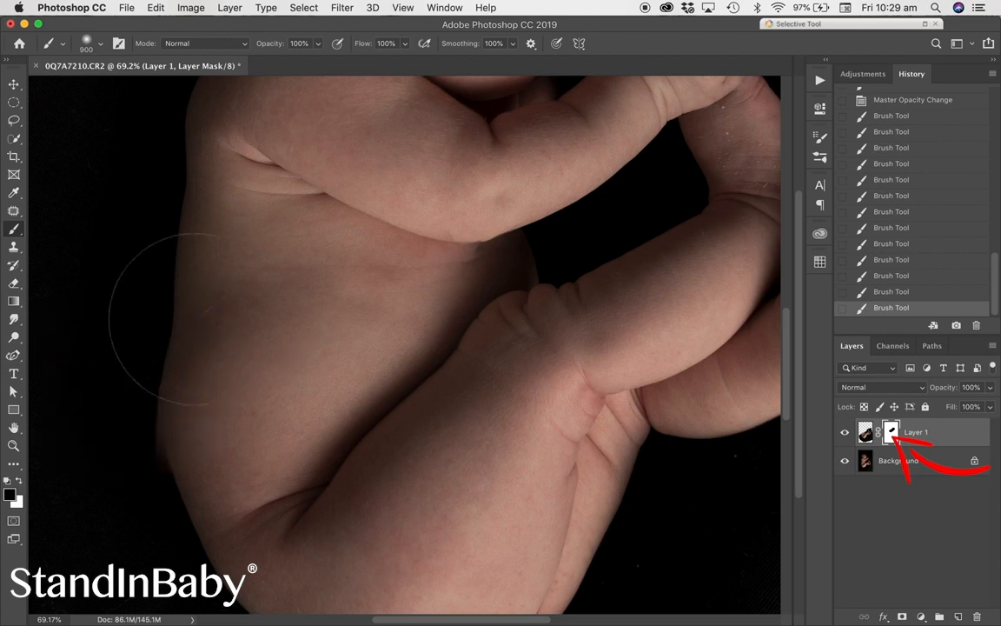
# Step: Reduce the soft brush to 250 px and mask out Layer 1 below the forearm to reveal the chest and other arm
pyautogui.press('[')
pyautogui.press('[')
pyautogui.press('[')
pyautogui.press('[')
pyautogui.press('[')
pyautogui.press('[')
pyautogui.press('[')
pyautogui.moveTo(522, 209)
pyautogui.mouseDown()
pyautogui.moveTo(559, 217)
pyautogui.moveTo(633, 152)
pyautogui.moveTo(534, 239)
pyautogui.moveTo(643, 162)
pyautogui.moveTo(637, 146)
pyautogui.moveTo(537, 235)
pyautogui.moveTo(604, 215)
pyautogui.moveTo(579, 231)
pyautogui.moveTo(487, 216)
pyautogui.moveTo(201, 332)
pyautogui.mouseUp()
pyautogui.scroll(3, 487, 169)
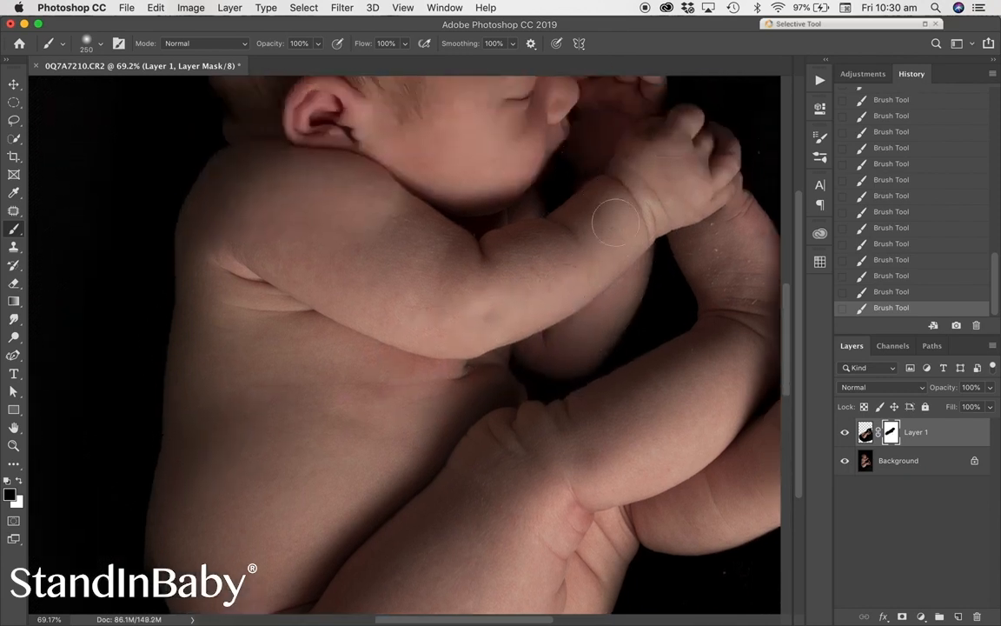
pyautogui.moveTo(619, 331)
pyautogui.mouseDown()
pyautogui.moveTo(590, 360)
pyautogui.moveTo(529, 362)
pyautogui.moveTo(509, 349)
pyautogui.mouseUp()
# Step: Inspect the blend along the back, and compare the whole image with Layer 1 hidden and shown
pyautogui.scroll(-5, 508, 349)
pyautogui.hscroll(-4, 509, 348)
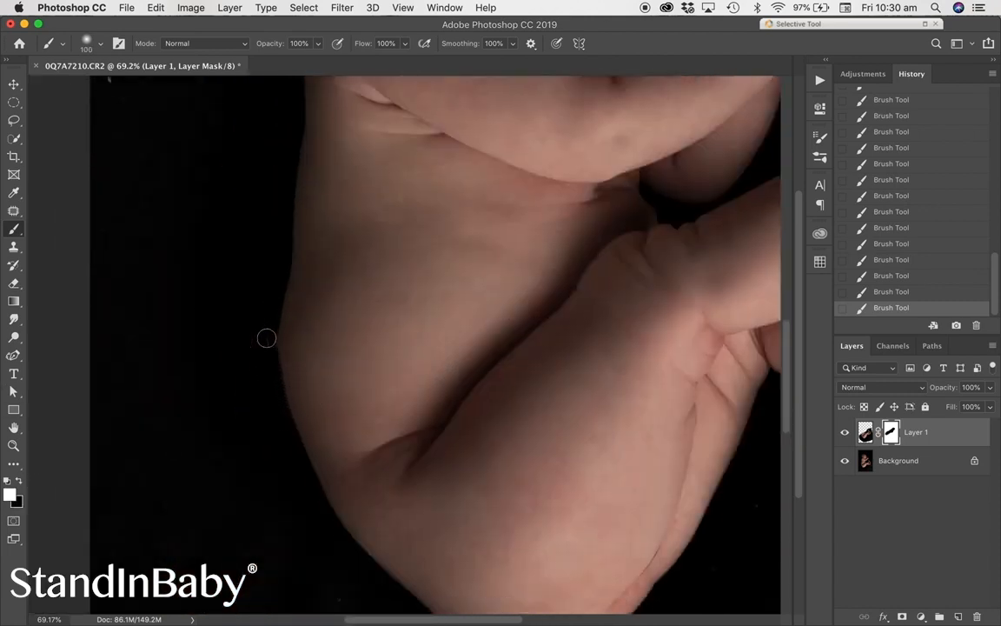
pyautogui.scroll(3, 266, 360)
pyautogui.hscroll(2, 266, 360)
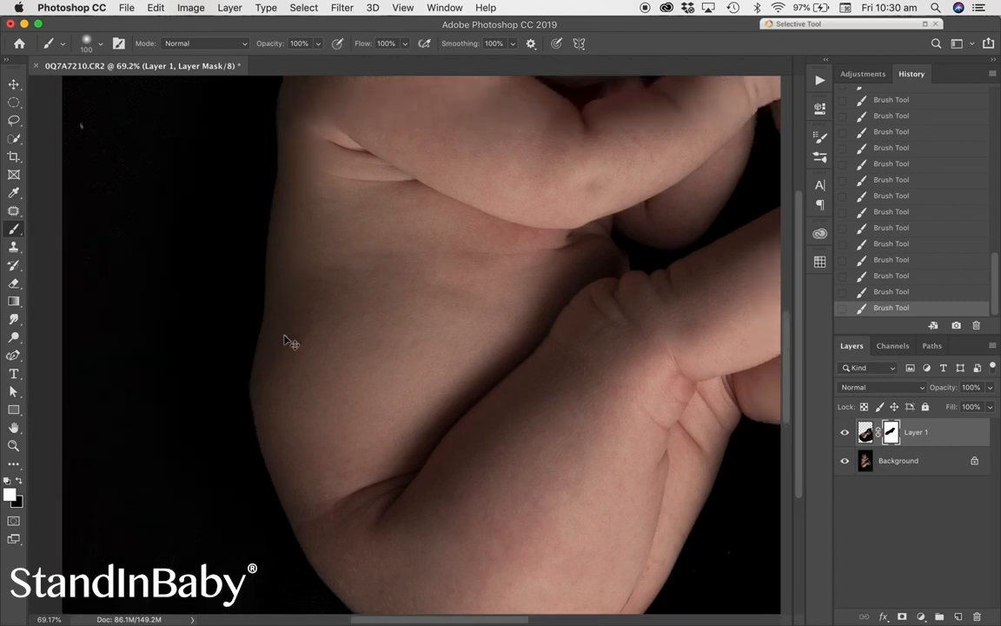
pyautogui.press('super+0')
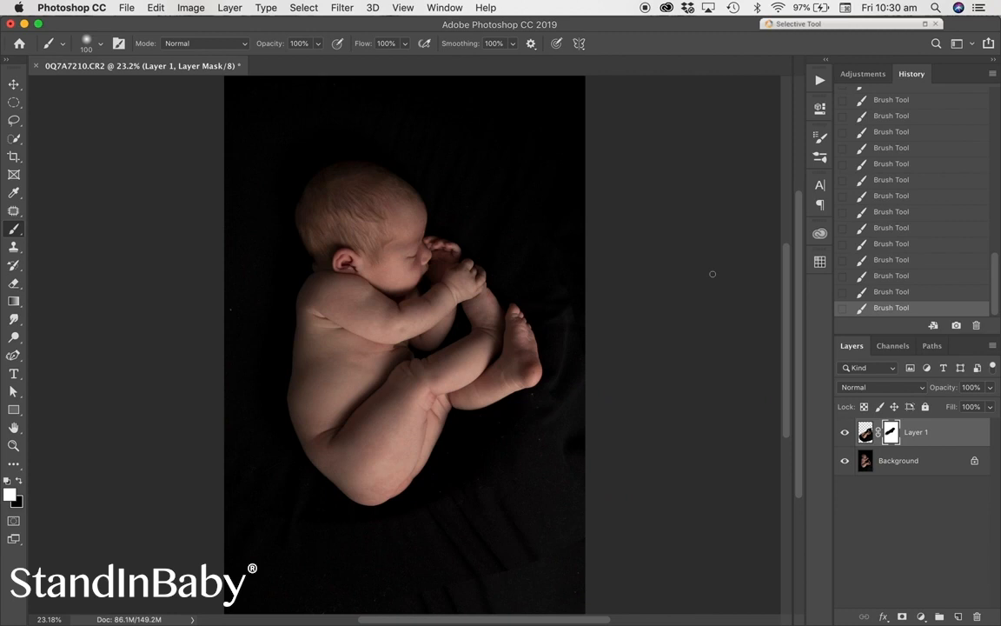
pyautogui.click(14, 84)
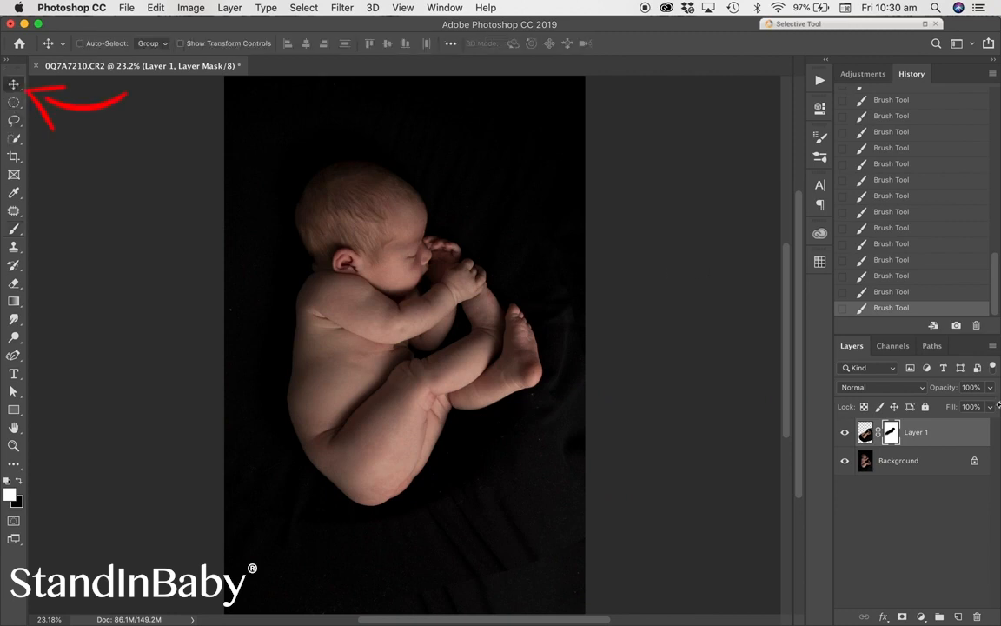
pyautogui.click(845, 434)
pyautogui.click(845, 434)
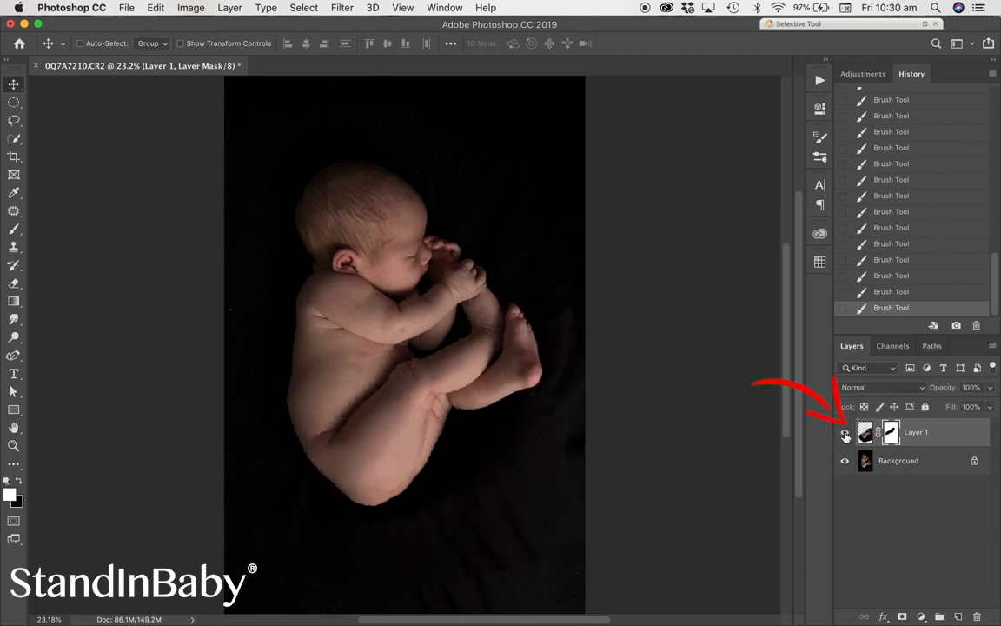
pyautogui.click(845, 434)
pyautogui.click(845, 434)
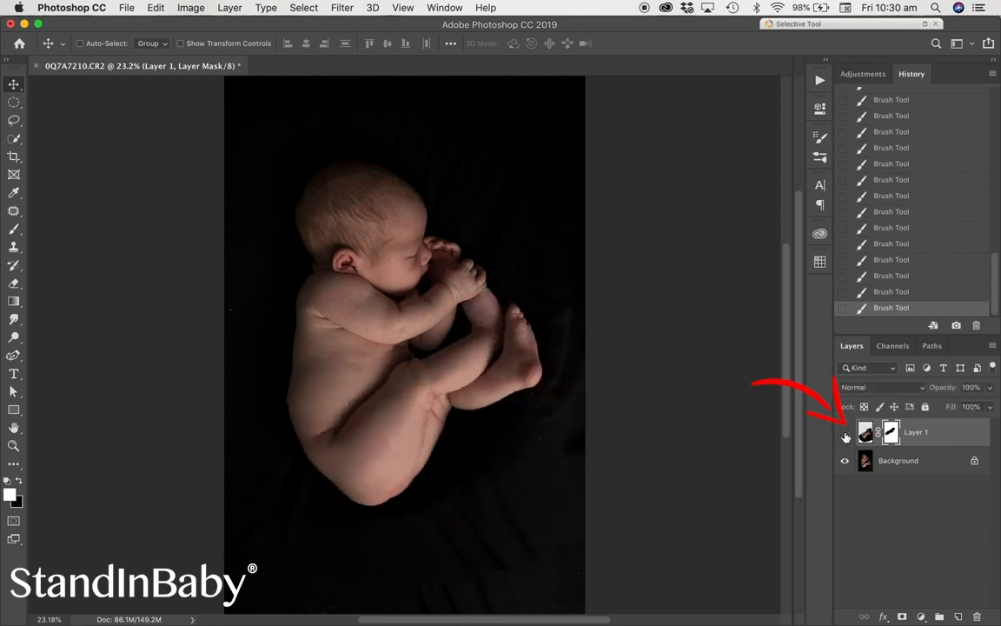
pyautogui.click(845, 434)
pyautogui.click(845, 434)
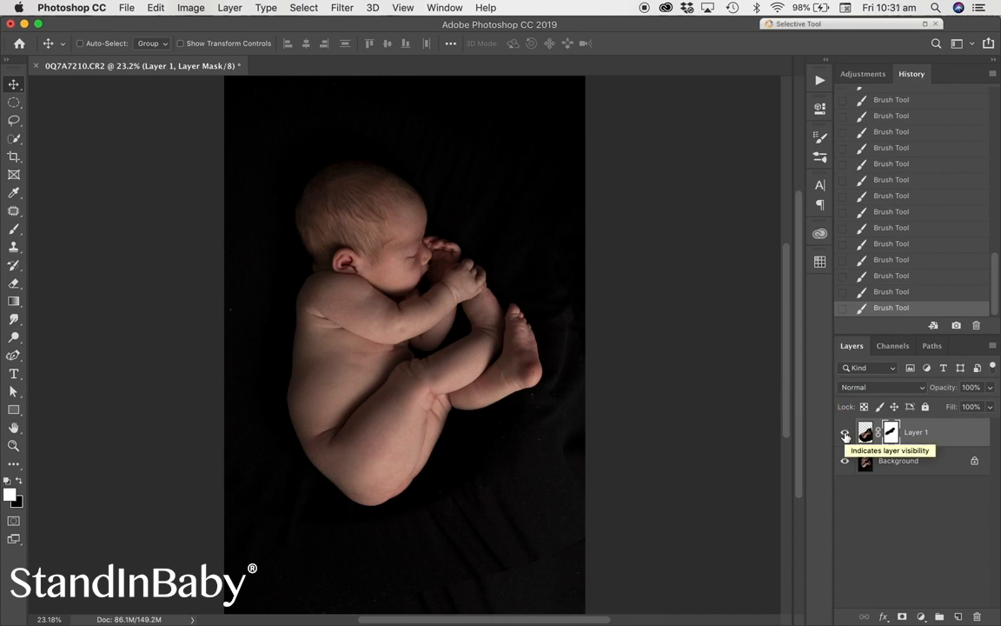
# Step: Merge Layer 1 down into the Background layer
pyautogui.click(866, 433)
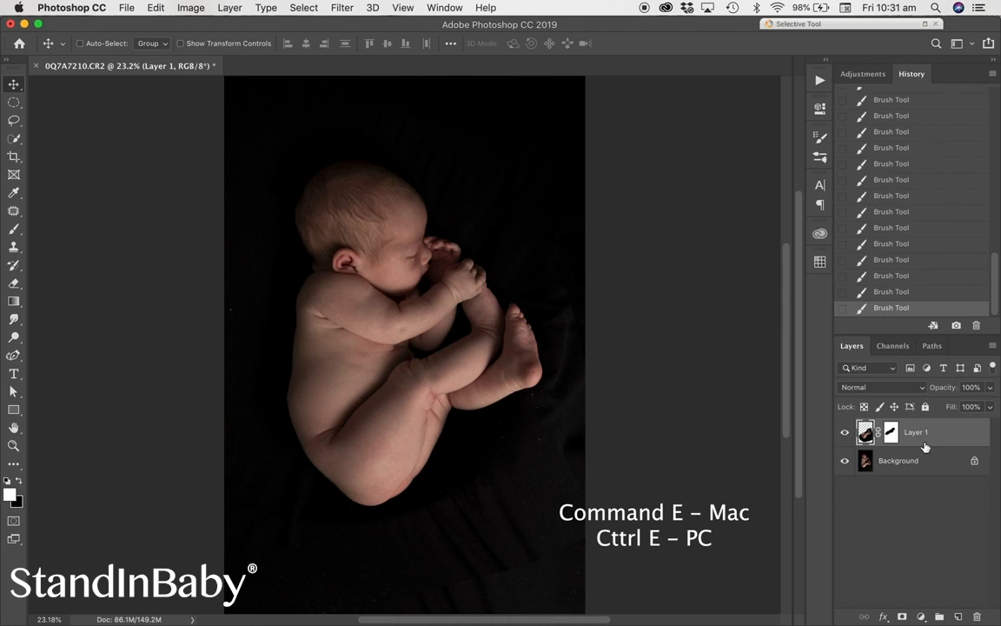
pyautogui.press('super+e')
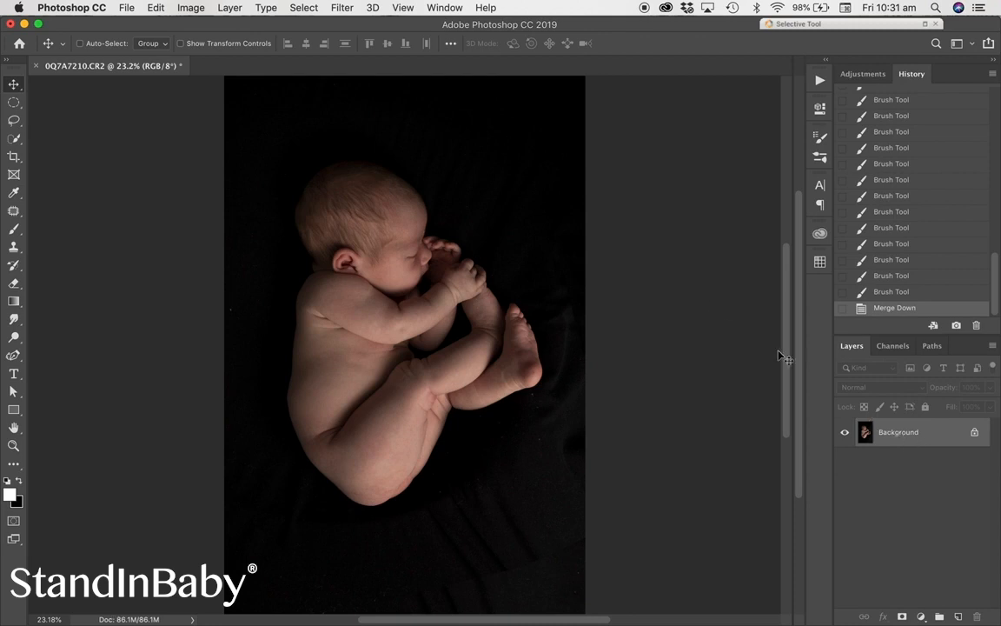
# Step: Open Liquify on the Background layer and push the bulge in the baby's lower back inward with a 400-size Forward Warp brush
pyautogui.click(334, 9)
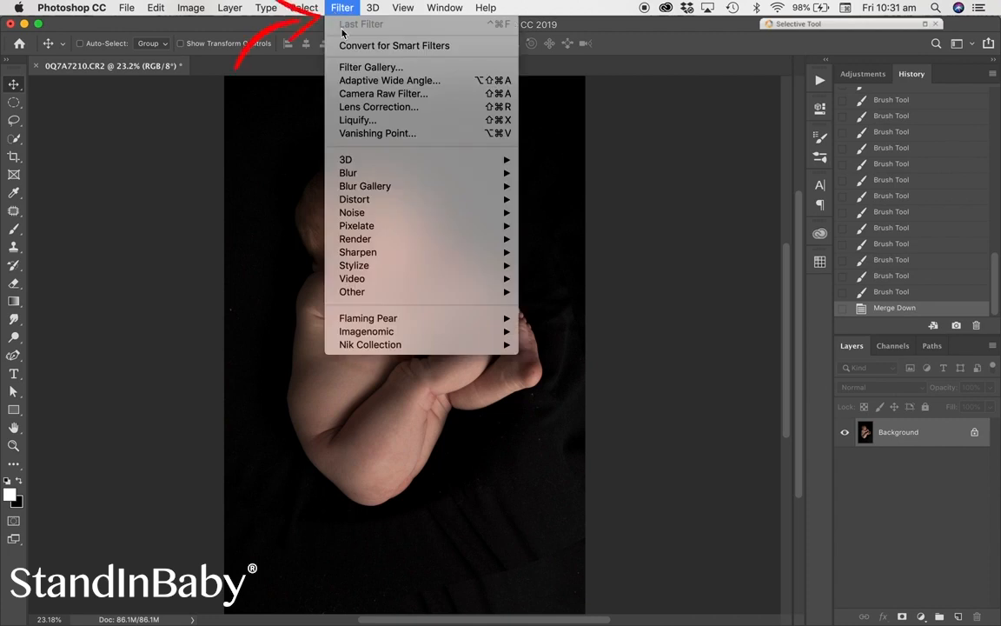
pyautogui.click(393, 121)
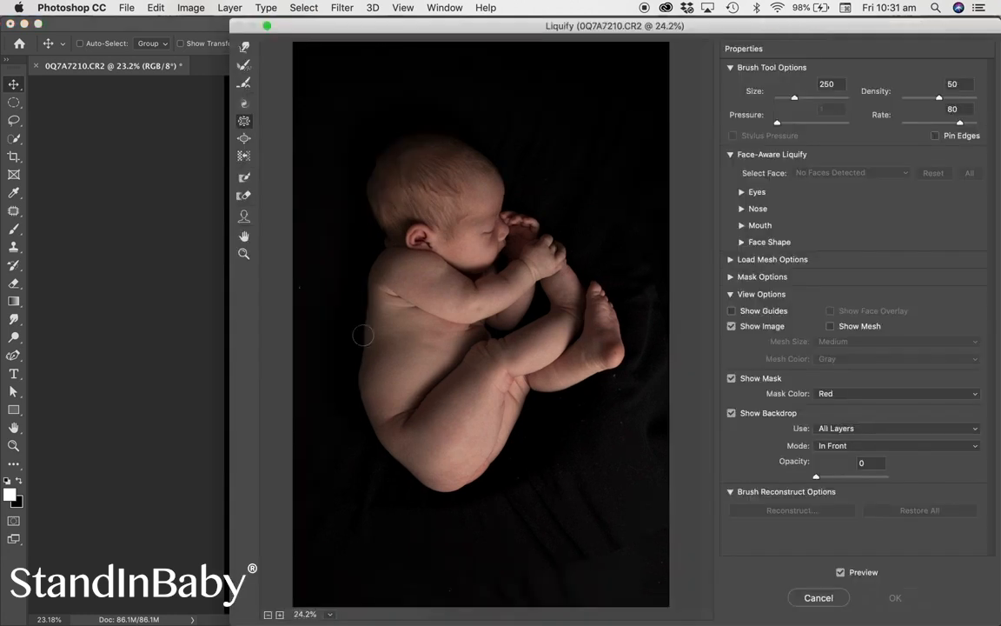
pyautogui.click(244, 254)
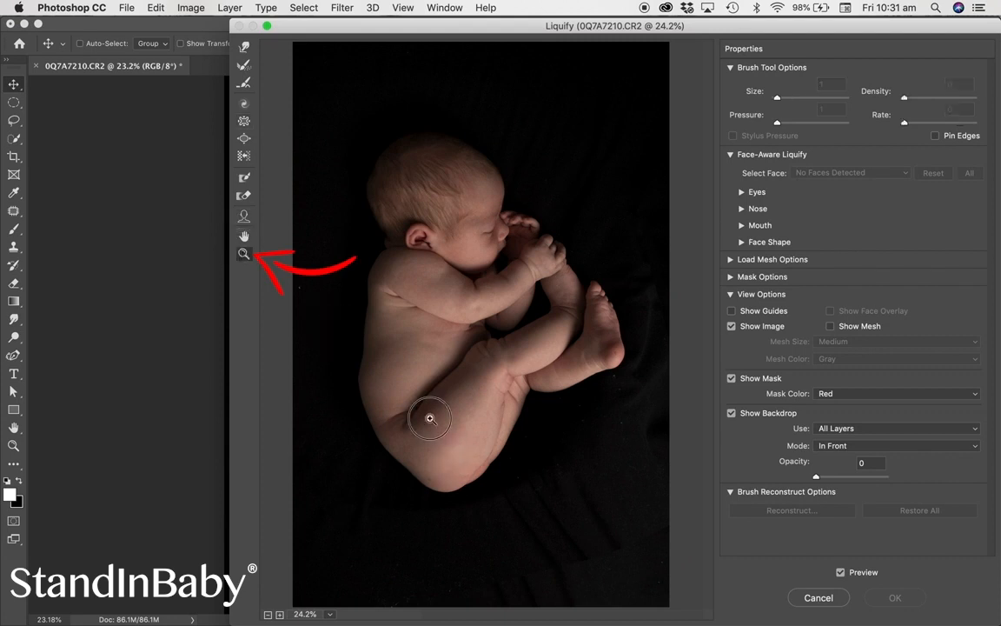
pyautogui.click(429, 419)
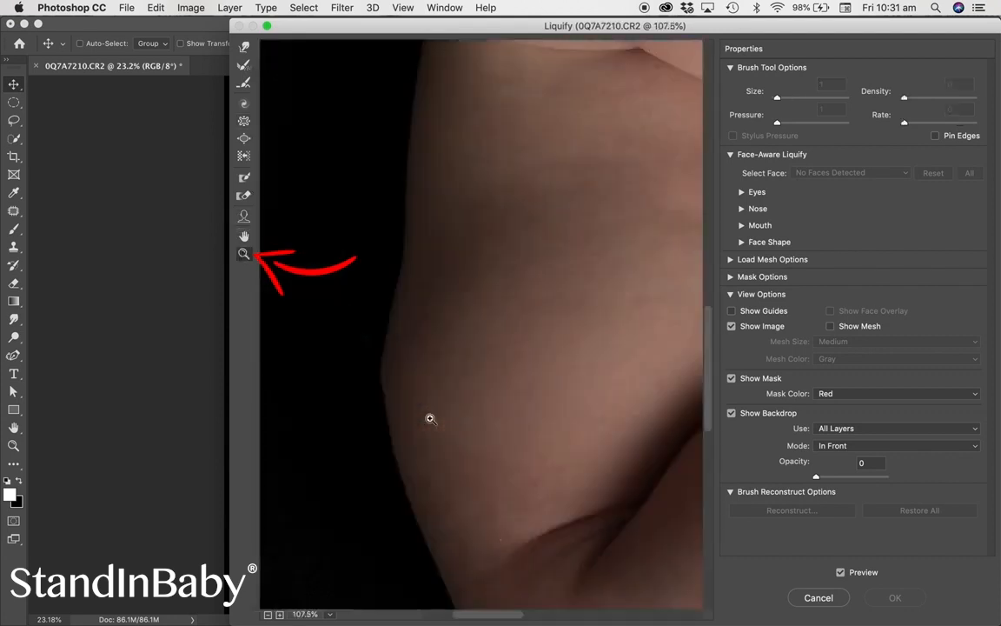
pyautogui.click(245, 48)
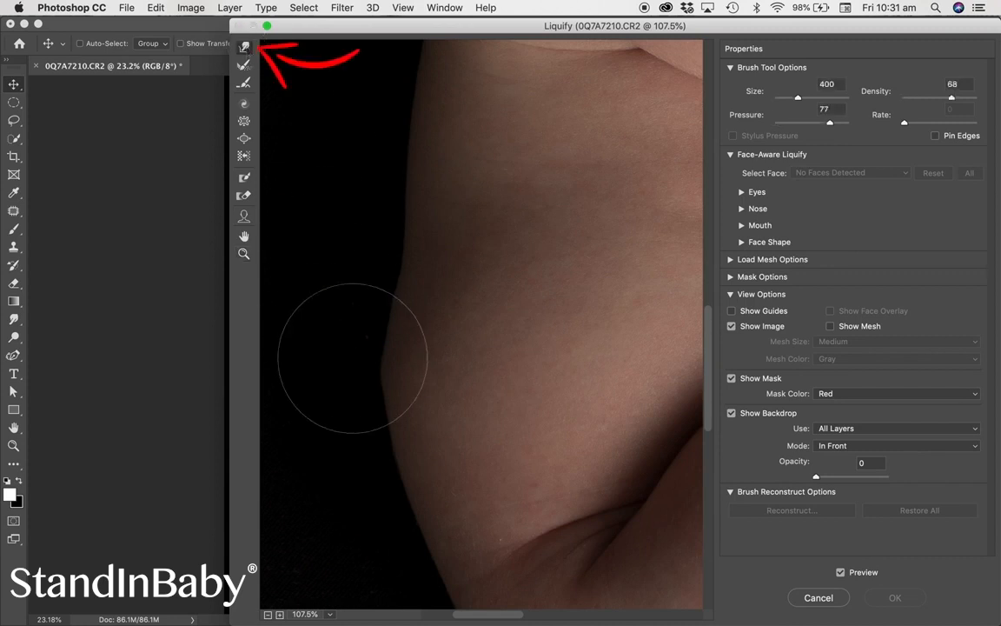
pyautogui.moveTo(342, 373); pyautogui.dragTo(353, 372)
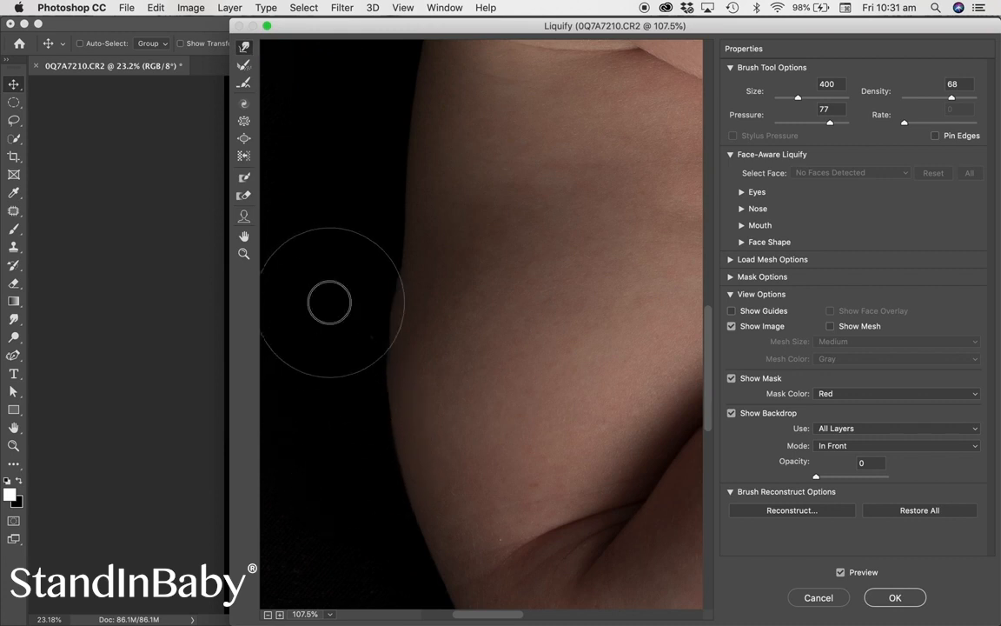
pyautogui.moveTo(331, 372); pyautogui.dragTo(343, 367)
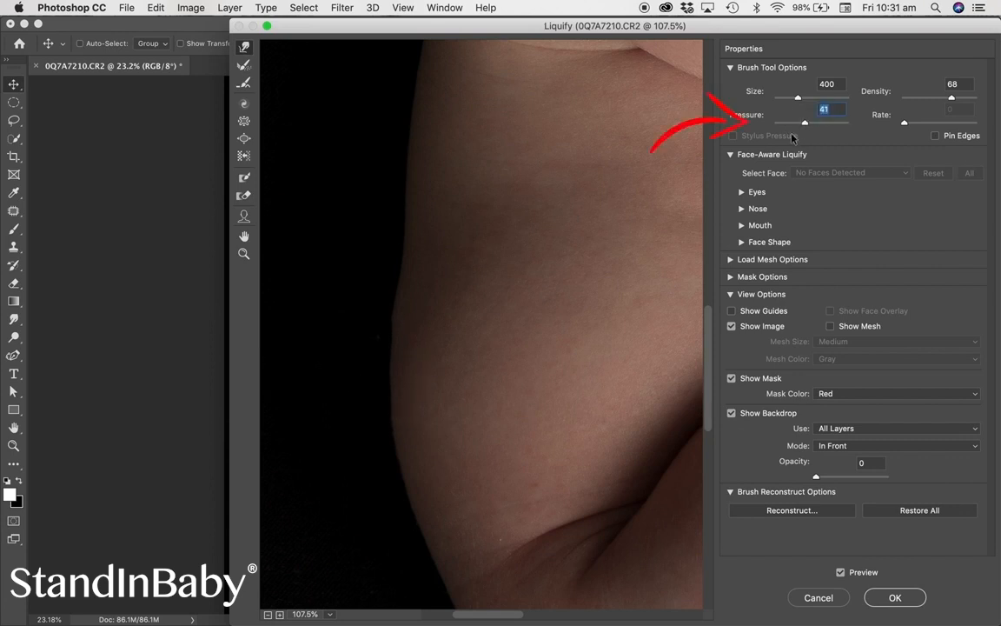
# Step: Smooth the rest of the back's contour with the Forward Warp pressure at 41, and apply the Liquify filter
pyautogui.moveTo(323, 303); pyautogui.dragTo(336, 306)
pyautogui.moveTo(337, 445); pyautogui.dragTo(356, 439)
pyautogui.moveTo(334, 380); pyautogui.dragTo(342, 379)
pyautogui.moveTo(332, 299); pyautogui.dragTo(341, 300)
pyautogui.moveTo(319, 376); pyautogui.dragTo(329, 376)
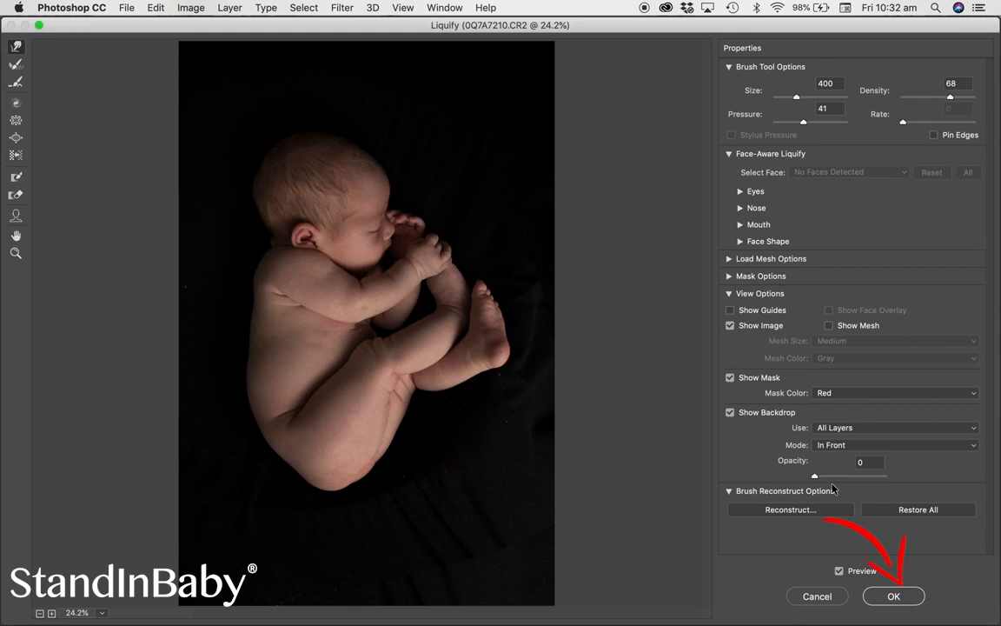
pyautogui.click(894, 596)
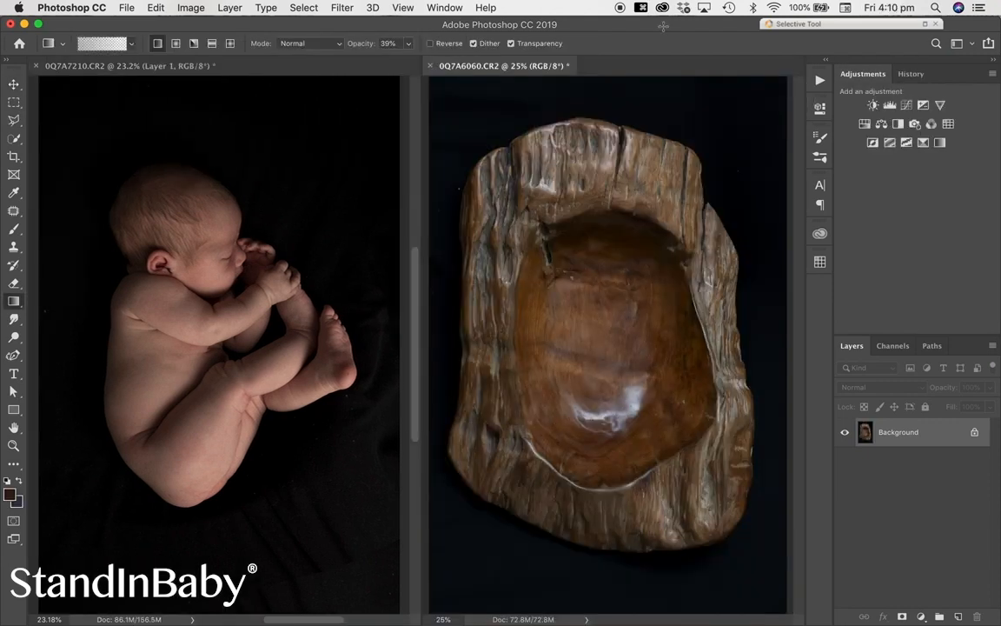
# Step: In 0Q7A6060.CR2, copy the bowl's hollow, outlined along its rim with the Polygonal Lasso, to a new layer and hide the Background
pyautogui.press('f')
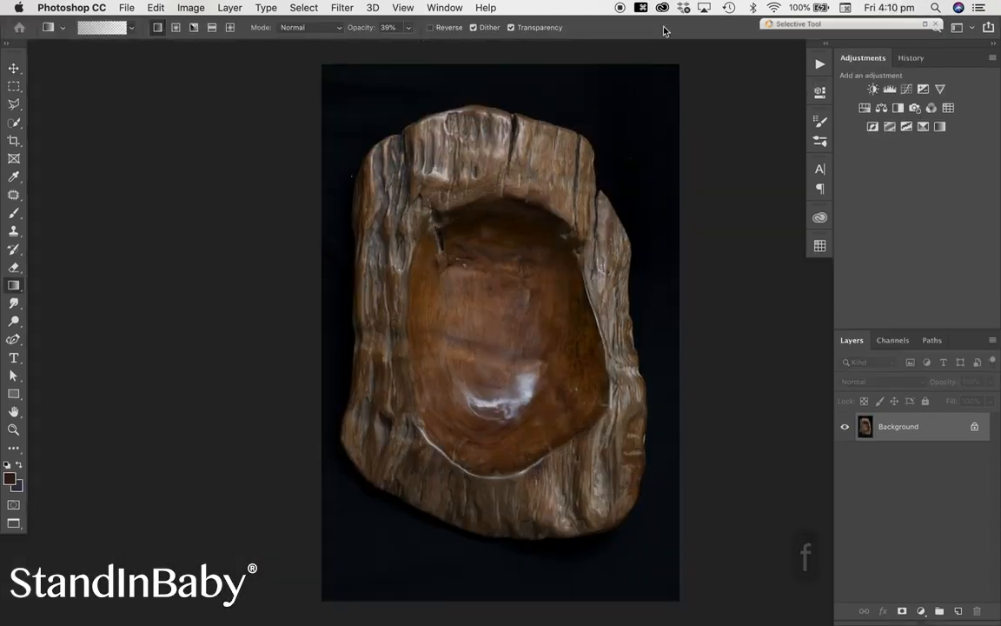
pyautogui.click(14, 103)
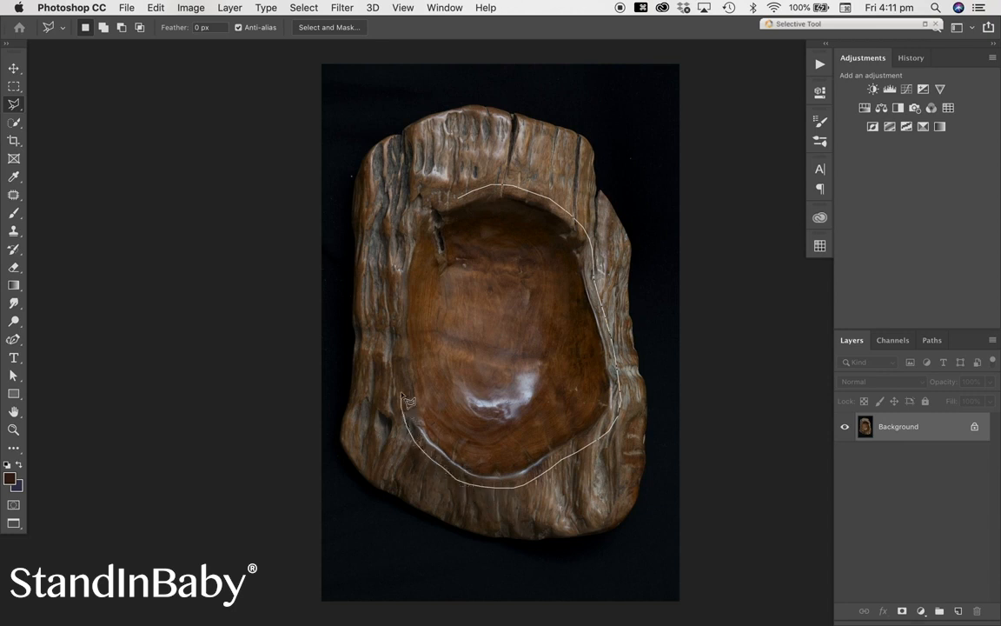
pyautogui.click(397, 327)
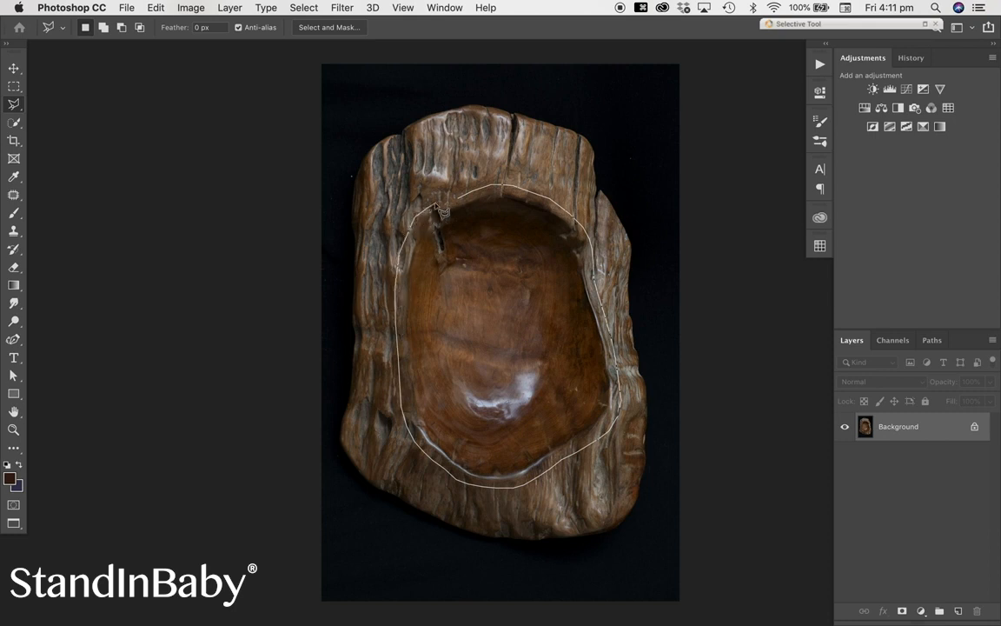
pyautogui.click(445, 205)
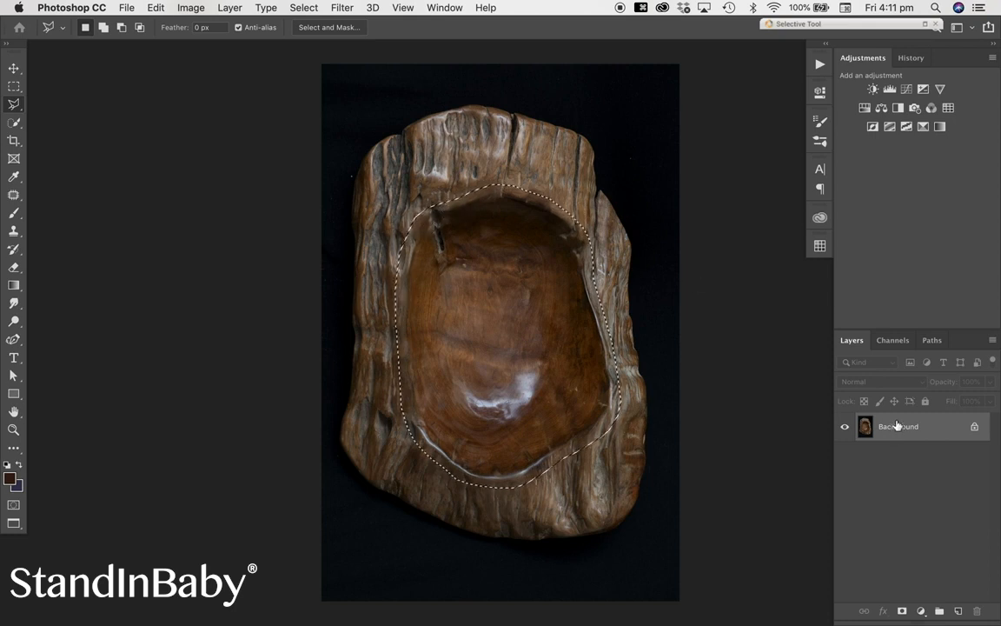
pyautogui.press('super+j')
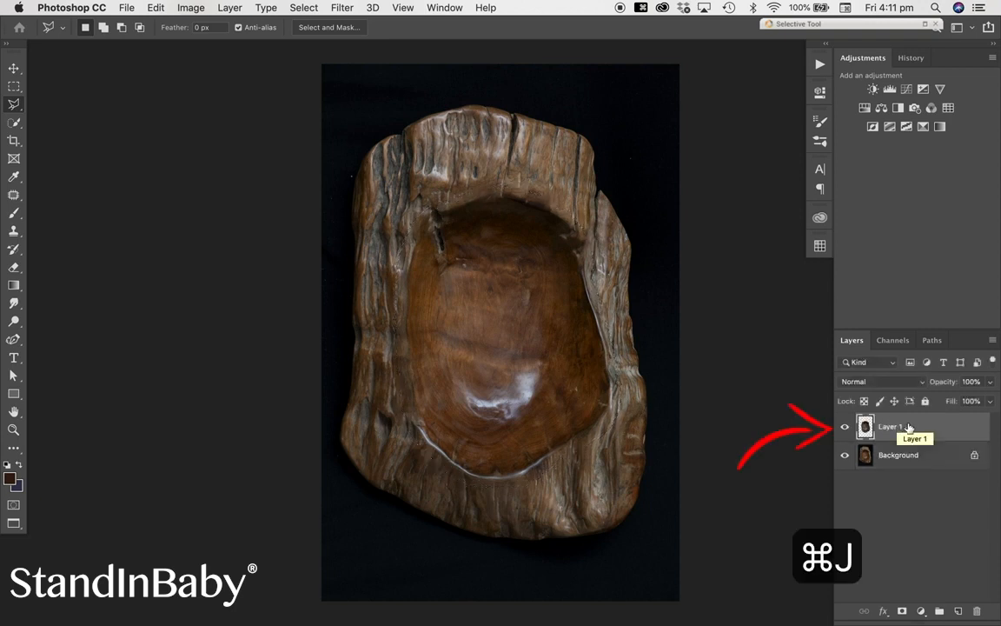
pyautogui.click(845, 458)
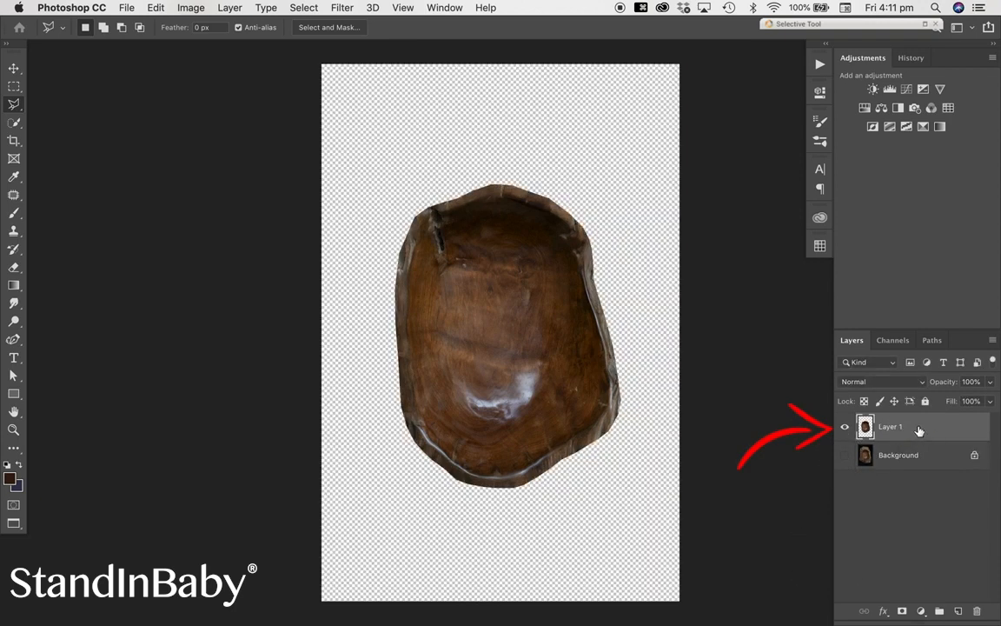
# Step: Open Layer 1 in Liquify and nudge the hollow's upper-right rim with an 800-size Forward Warp brush
pyautogui.click(342, 8)
pyautogui.click(382, 123)
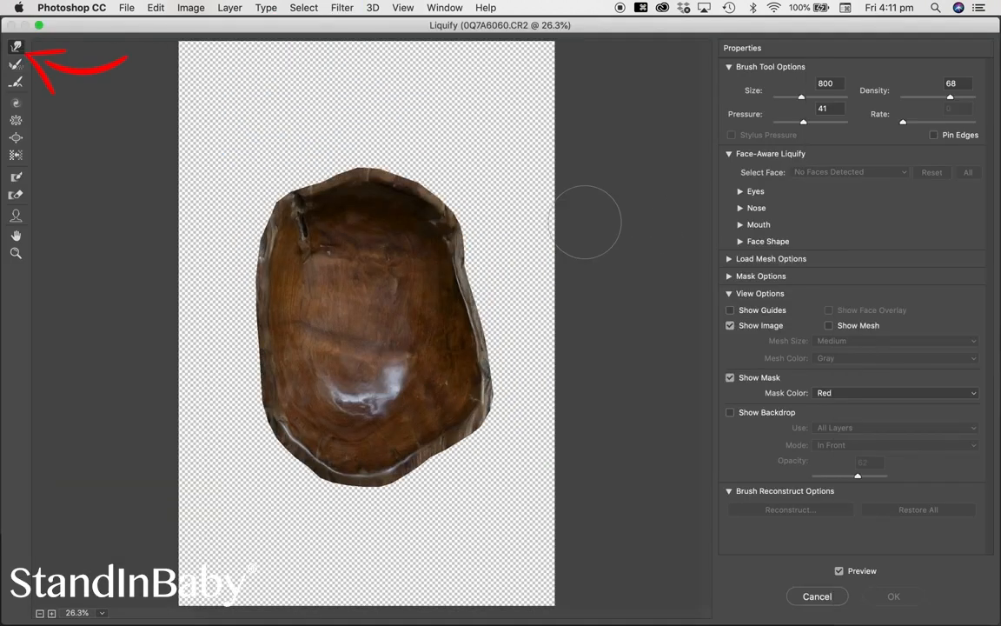
pyautogui.moveTo(464, 221); pyautogui.dragTo(442, 214)
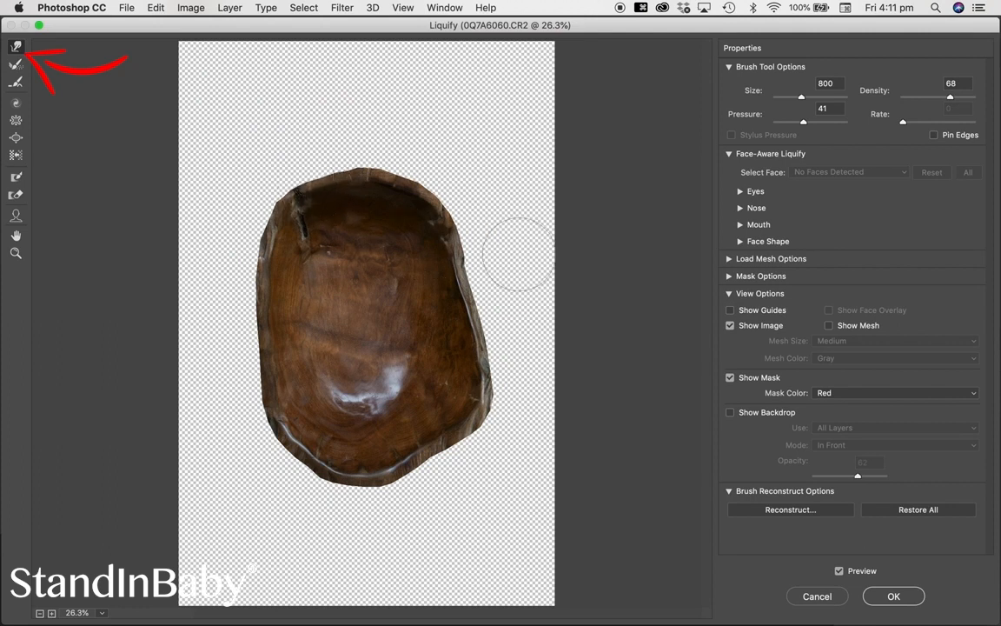
# Step: Enlarge the warp brush to 1600 and reshape the hollow's right and left sides into a rounder oval
pyautogui.press(']')
pyautogui.press(']')
pyautogui.press(']')
pyautogui.press(']')
pyautogui.press(']')
pyautogui.press(']')
pyautogui.press(']')
pyautogui.press(']')
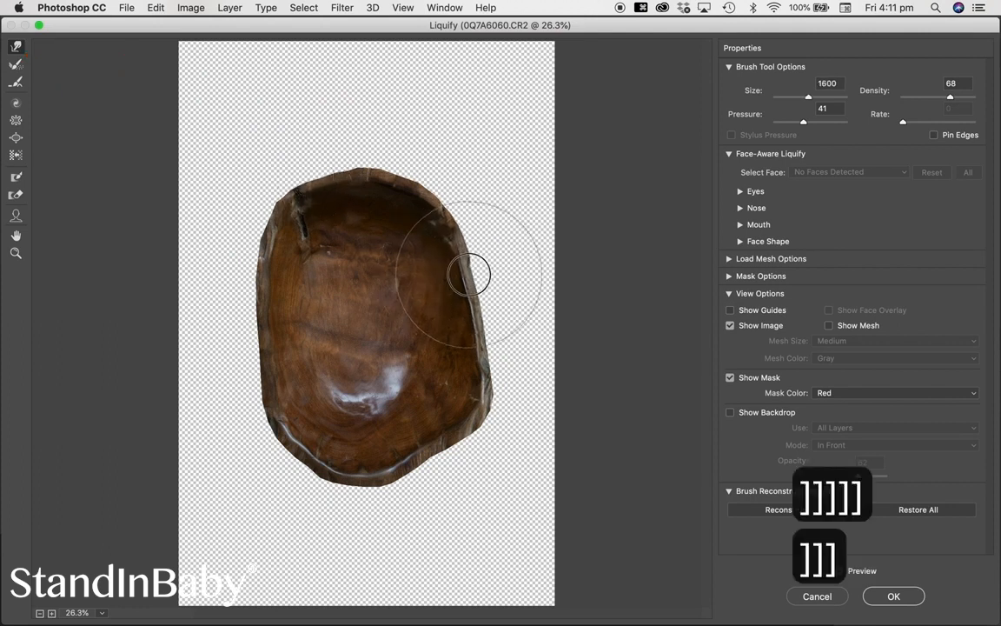
pyautogui.moveTo(491, 391)
pyautogui.mouseDown()
pyautogui.moveTo(469, 414)
pyautogui.moveTo(486, 426)
pyautogui.moveTo(465, 414)
pyautogui.moveTo(512, 449)
pyautogui.moveTo(501, 445)
pyautogui.mouseUp()
pyautogui.moveTo(293, 365); pyautogui.dragTo(248, 358)
pyautogui.moveTo(283, 303)
pyautogui.mouseDown()
pyautogui.moveTo(263, 263)
pyautogui.moveTo(254, 275)
pyautogui.moveTo(267, 348)
pyautogui.moveTo(231, 315)
pyautogui.moveTo(287, 303)
pyautogui.mouseUp()
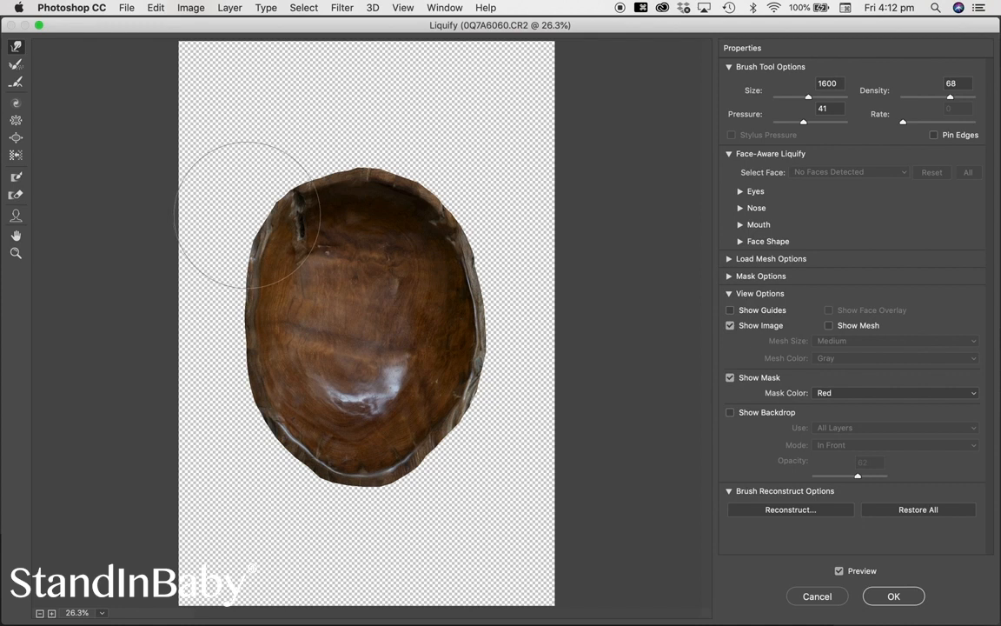
# Step: Reduce the warp brush to 800 and even out the hollow's rim
pyautogui.press('[')
pyautogui.press('[')
pyautogui.press('[')
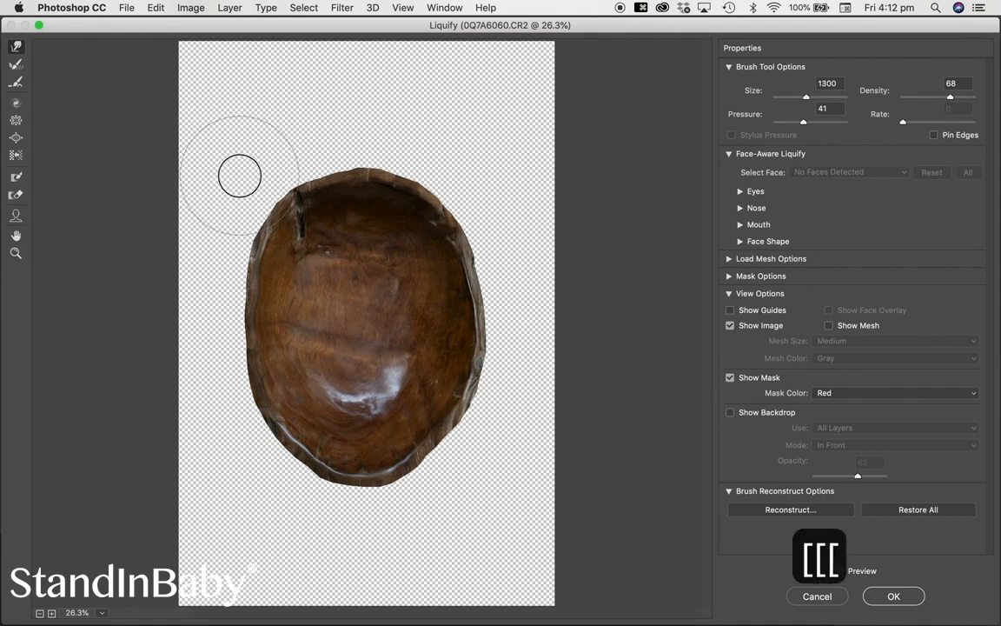
pyautogui.press('[')
pyautogui.press('[')
pyautogui.press('[')
pyautogui.press('[')
pyautogui.press('[')
pyautogui.press('[')
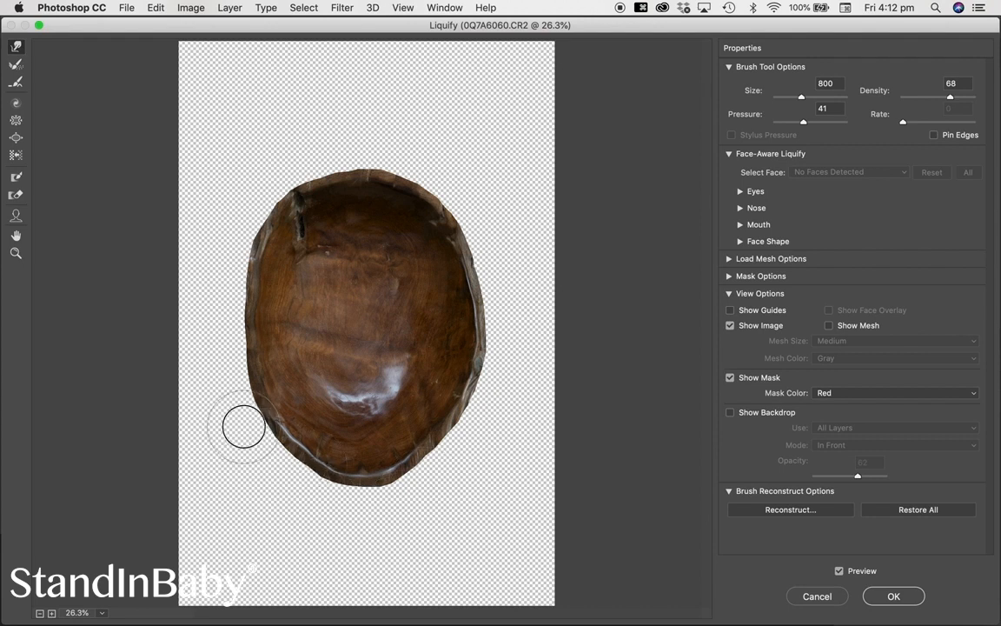
# Step: Enlarge the warp brush to 1400, push the hollow's left side outward and smooth its upper-left rim
pyautogui.press(']')
pyautogui.press(']')
pyautogui.press(']')
pyautogui.press(']')
pyautogui.press(']')
pyautogui.press(']')
pyautogui.press(']')
pyautogui.press(']')
pyautogui.moveTo(280, 323)
pyautogui.mouseDown()
pyautogui.moveTo(235, 290)
pyautogui.moveTo(246, 306)
pyautogui.mouseUp()
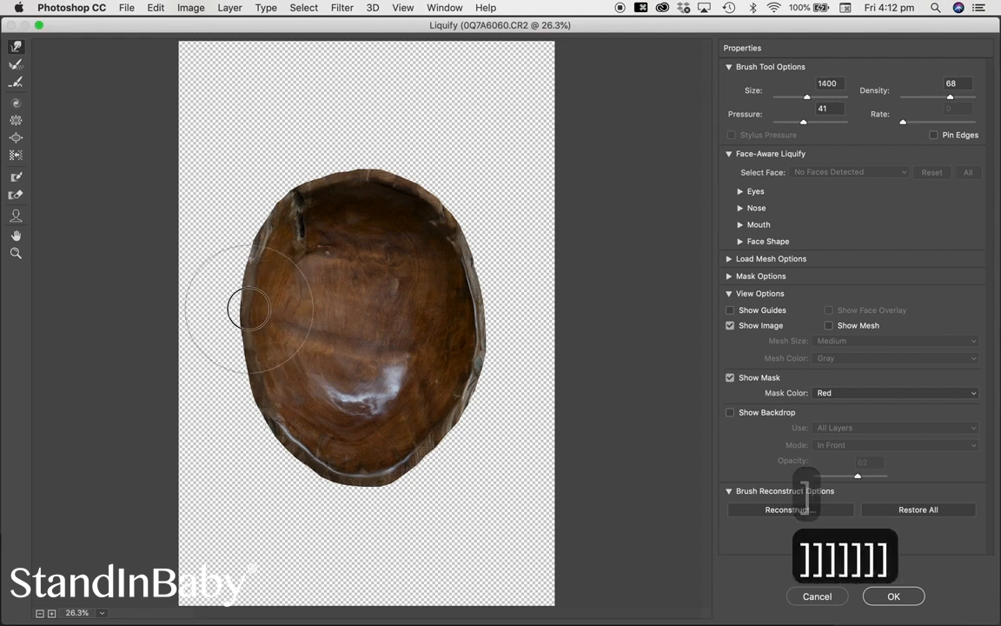
pyautogui.moveTo(279, 203); pyautogui.dragTo(286, 212)
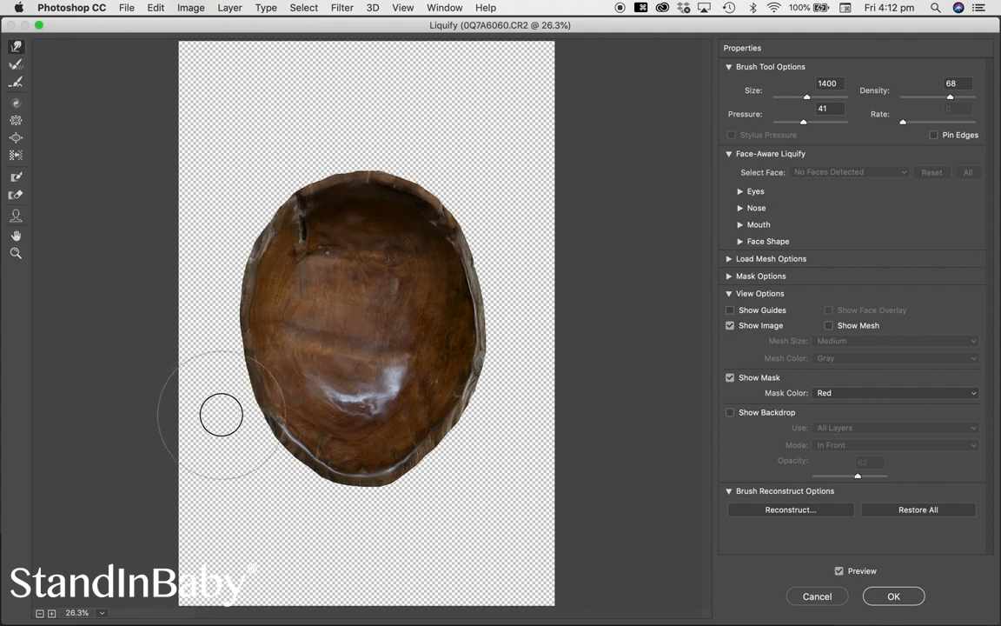
# Step: Pull the hollow's lower edge downward, and refine beside it with the warp brush reduced to 1100
pyautogui.moveTo(363, 488)
pyautogui.mouseDown()
pyautogui.moveTo(358, 534)
pyautogui.moveTo(407, 532)
pyautogui.moveTo(398, 513)
pyautogui.mouseUp()
pyautogui.press('[')
pyautogui.press('[')
pyautogui.press('[')
pyautogui.moveTo(304, 540); pyautogui.dragTo(310, 519)
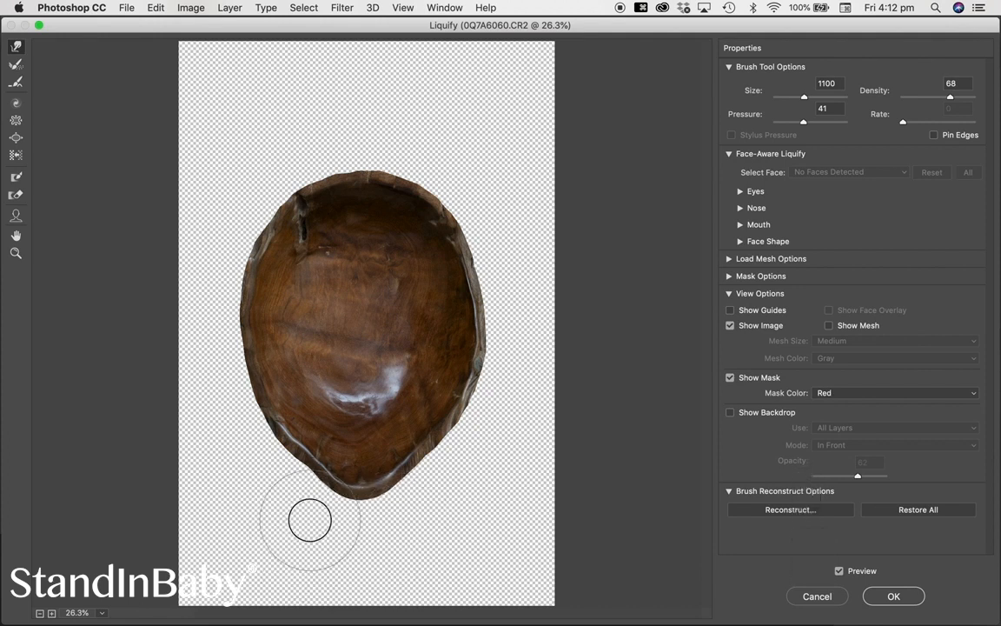
# Step: Reduce the warp brush to 800 and push both lower sides of the hollow inward to taper it toward its lower tip
pyautogui.press('[')
pyautogui.press('[')
pyautogui.press('[')
pyautogui.moveTo(269, 485)
pyautogui.mouseDown()
pyautogui.moveTo(284, 474)
pyautogui.moveTo(265, 453)
pyautogui.mouseUp()
pyautogui.moveTo(452, 458)
pyautogui.mouseDown()
pyautogui.moveTo(474, 426)
pyautogui.moveTo(445, 455)
pyautogui.moveTo(437, 445)
pyautogui.mouseUp()
pyautogui.moveTo(414, 501)
pyautogui.mouseDown()
pyautogui.moveTo(421, 470)
pyautogui.moveTo(394, 471)
pyautogui.mouseUp()
pyautogui.moveTo(307, 499)
pyautogui.mouseDown()
pyautogui.moveTo(324, 483)
pyautogui.moveTo(275, 469)
pyautogui.mouseUp()
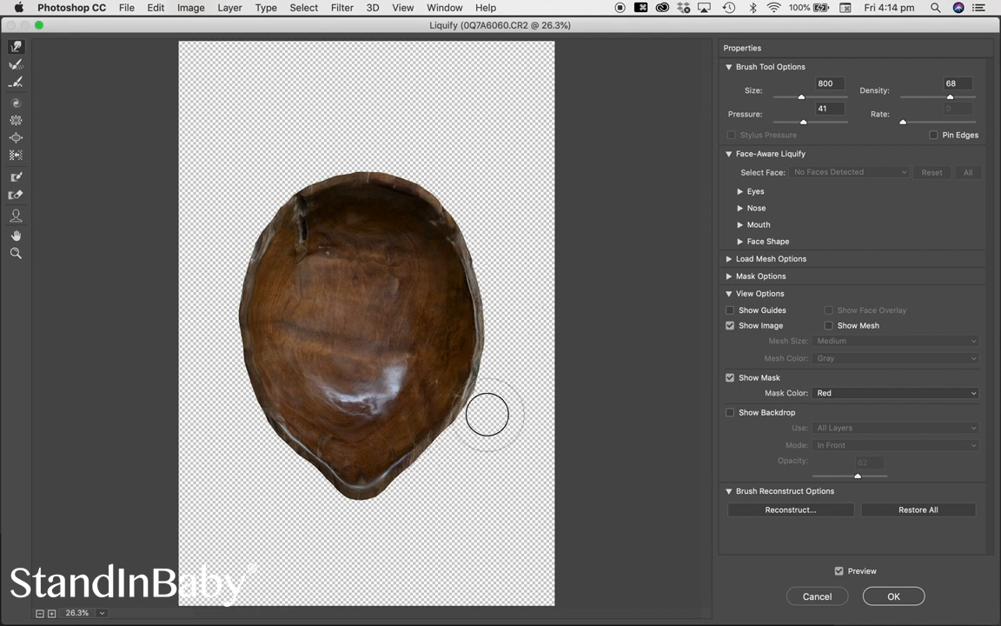
# Step: Refine the hollow's left edge and lower tip, and apply the Liquify filter to Layer 1
pyautogui.moveTo(240, 448); pyautogui.dragTo(246, 446)
pyautogui.moveTo(228, 236); pyautogui.dragTo(243, 242)
pyautogui.moveTo(219, 317); pyautogui.dragTo(227, 317)
pyautogui.moveTo(386, 495)
pyautogui.mouseDown()
pyautogui.moveTo(388, 509)
pyautogui.moveTo(416, 492)
pyautogui.moveTo(330, 528)
pyautogui.moveTo(352, 519)
pyautogui.moveTo(347, 496)
pyautogui.moveTo(358, 537)
pyautogui.moveTo(357, 524)
pyautogui.mouseUp()
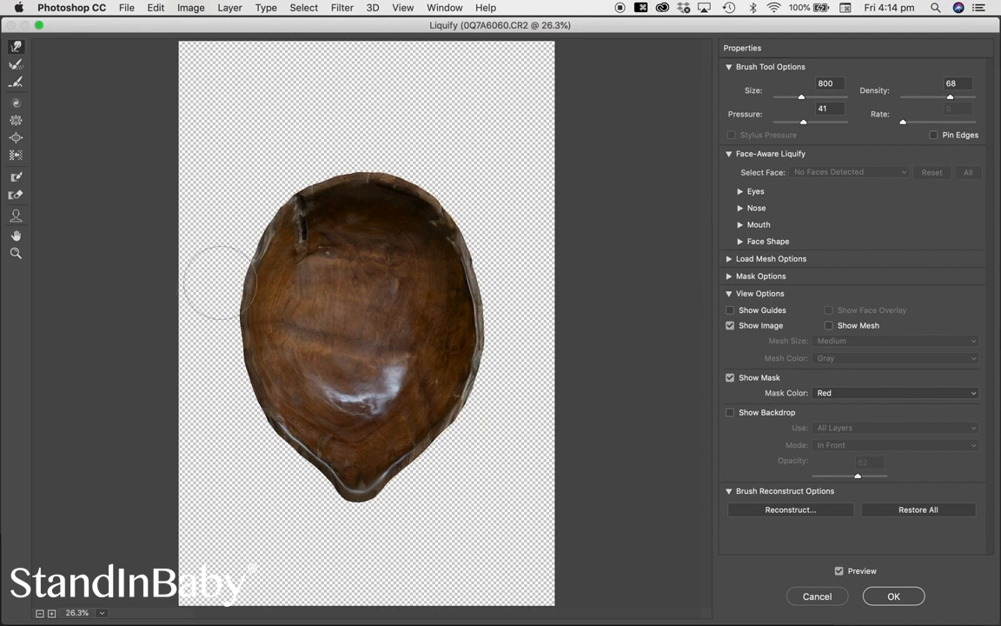
pyautogui.click(894, 596)
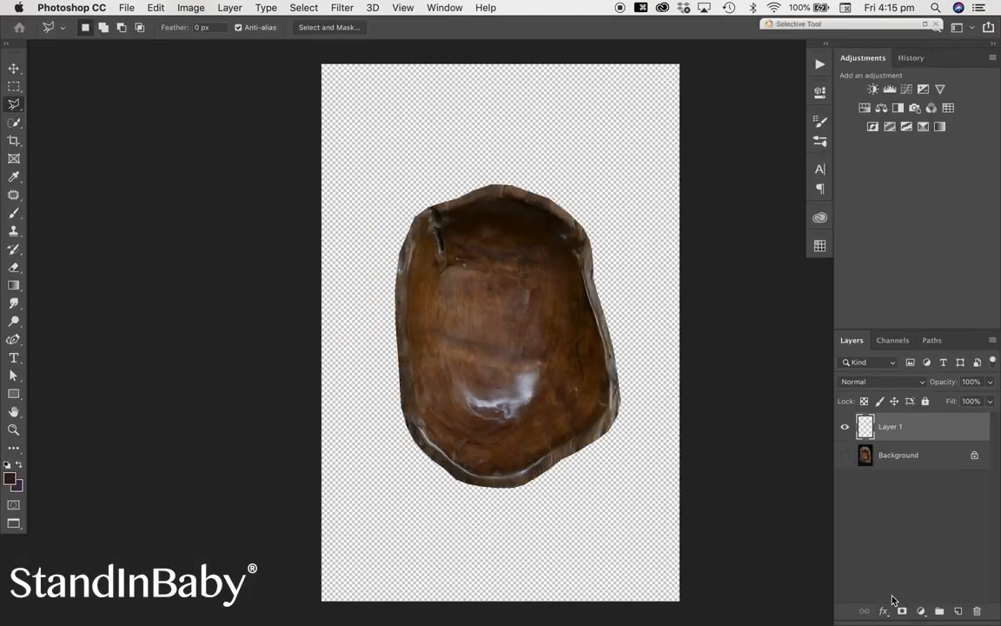
# Step: Compare the bowl with and without the reshaped hollow over the Background, and hide the Background again
pyautogui.click(845, 455)
pyautogui.click(845, 427)
pyautogui.click(845, 427)
pyautogui.click(845, 427)
pyautogui.click(845, 427)
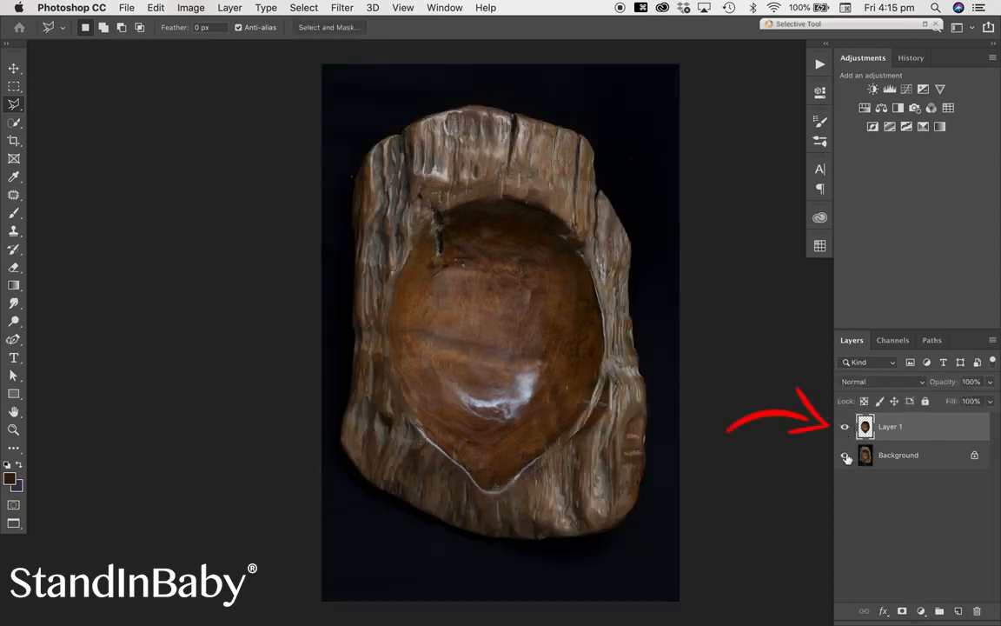
pyautogui.click(845, 456)
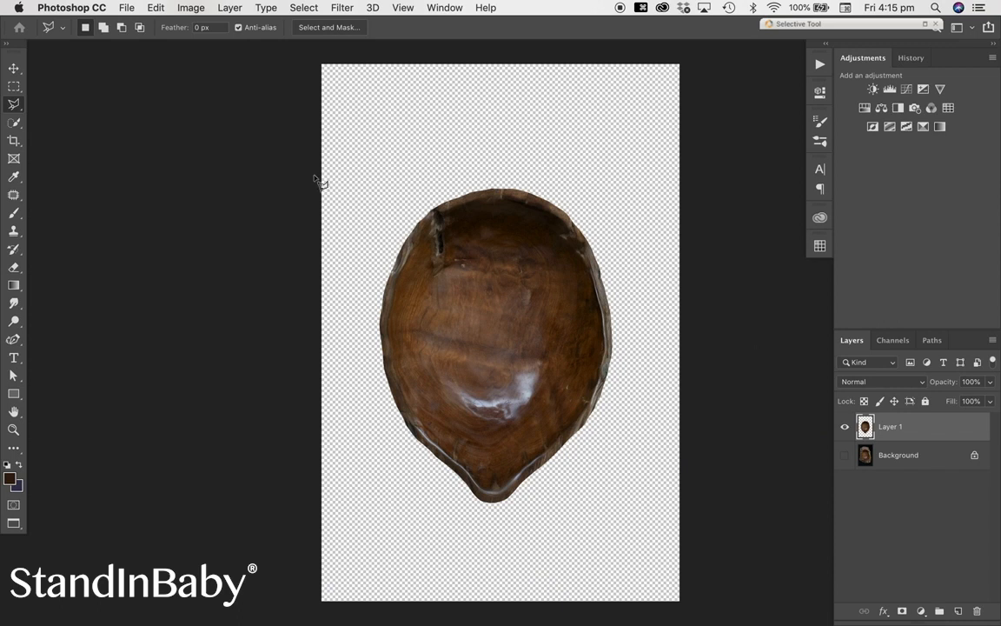
# Step: Hide Layer 1, and show and select the Background layer
pyautogui.click(14, 70)
pyautogui.click(845, 427)
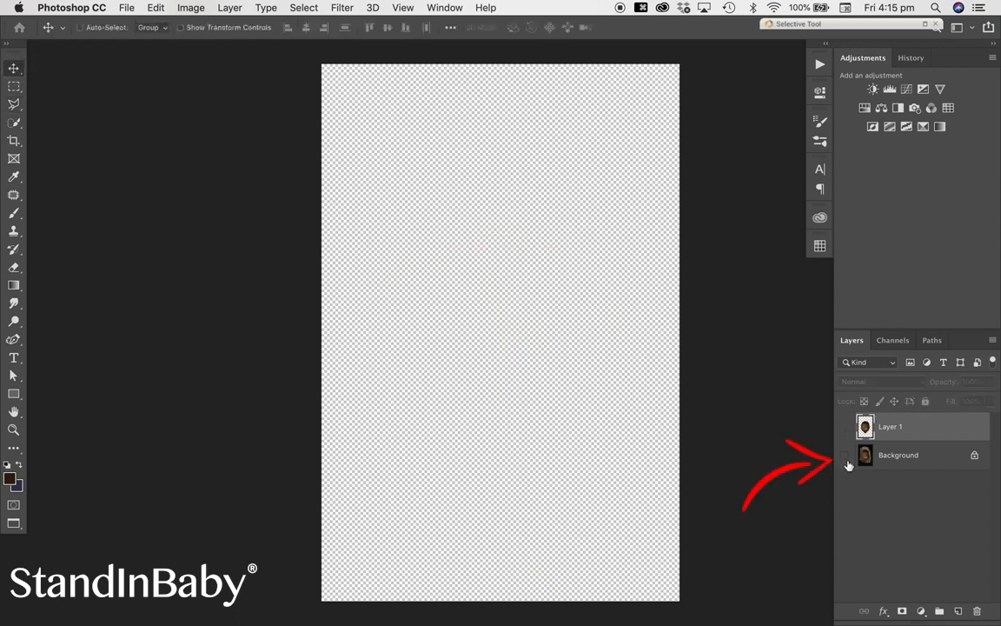
pyautogui.click(845, 456)
pyautogui.click(943, 459)
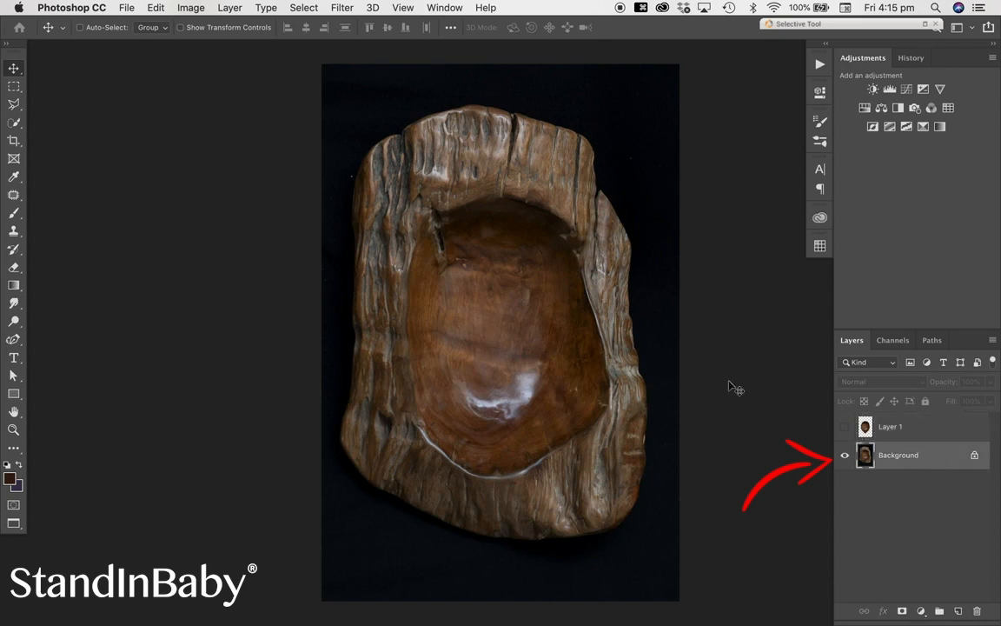
# Step: Copy the bowl's lower end, including rim and surrounding wood, to a new layer with a freehand Lasso selection and hide the Background
pyautogui.click(13, 105)
pyautogui.rightClick(12, 107)
pyautogui.click(69, 99)
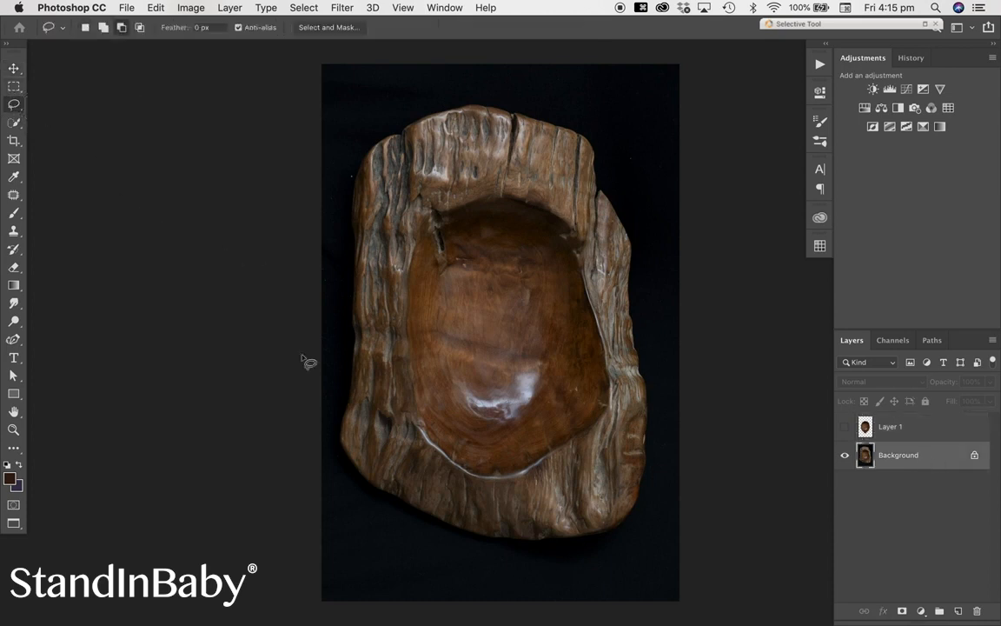
pyautogui.moveTo(418, 389)
pyautogui.mouseDown()
pyautogui.moveTo(368, 416)
pyautogui.moveTo(372, 453)
pyautogui.moveTo(406, 492)
pyautogui.moveTo(450, 513)
pyautogui.moveTo(523, 520)
pyautogui.moveTo(609, 496)
pyautogui.moveTo(627, 477)
pyautogui.moveTo(627, 424)
pyautogui.moveTo(611, 402)
pyautogui.moveTo(532, 385)
pyautogui.moveTo(428, 395)
pyautogui.mouseUp()
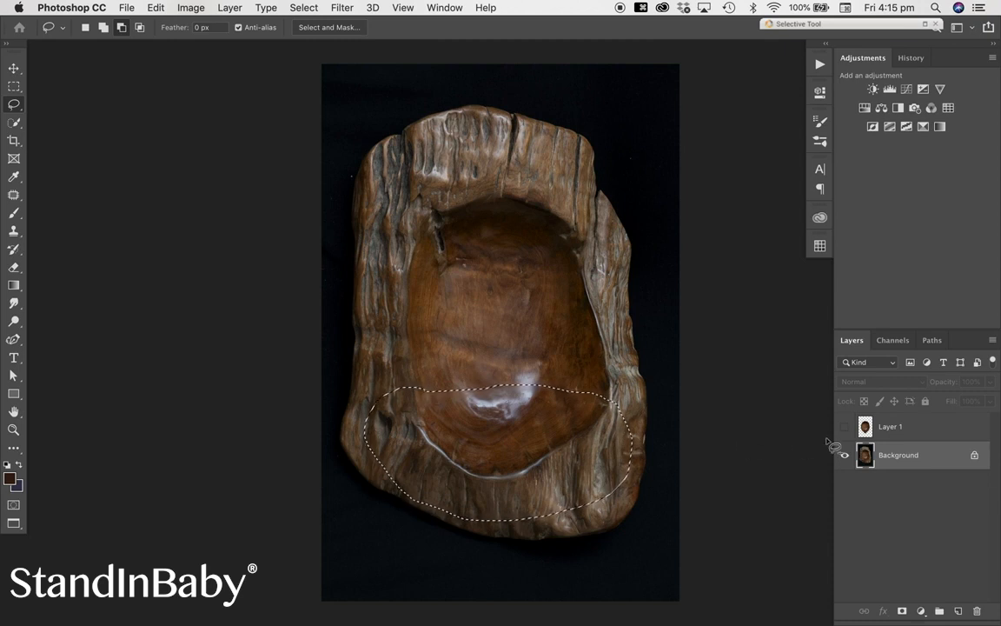
pyautogui.press('super+j')
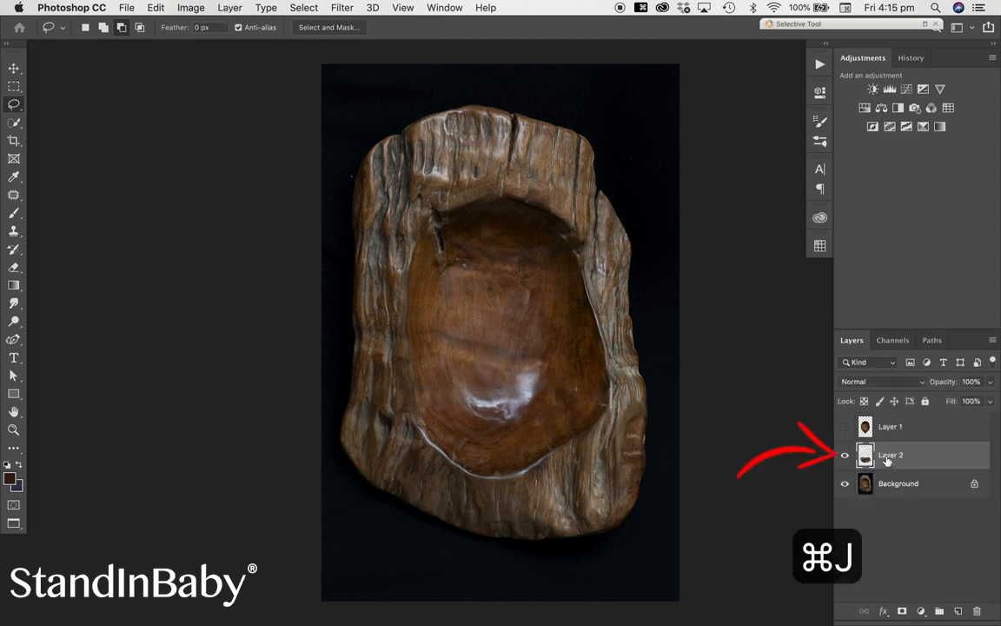
pyautogui.click(845, 484)
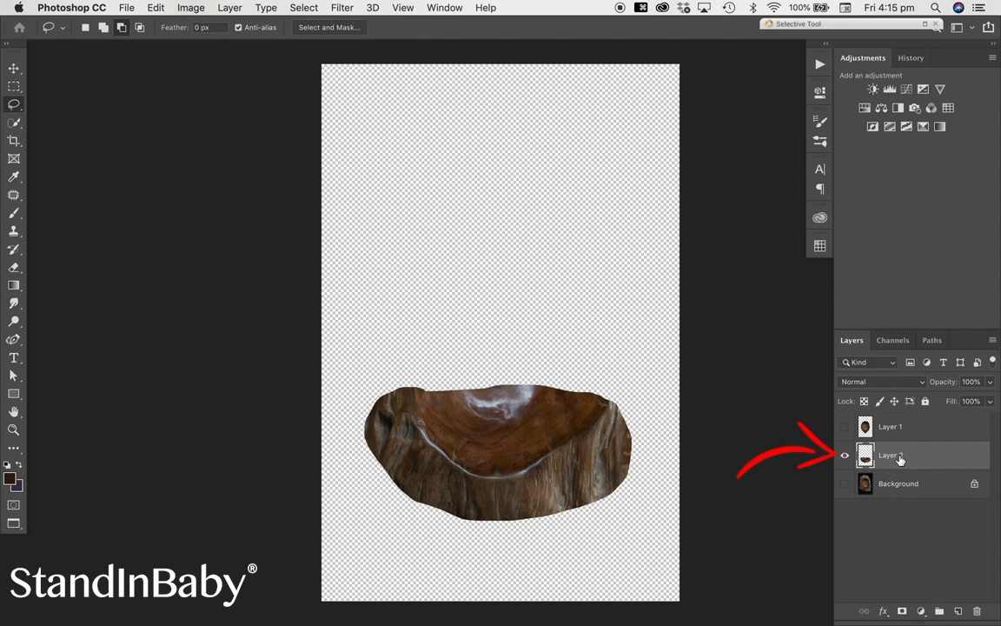
# Step: Rotate the Layer 2 rim piece by 180 degrees, move it up to the bowl's upper end, and show Layer 1
pyautogui.press('super+t')
pyautogui.moveTo(366, 365); pyautogui.dragTo(693, 200)
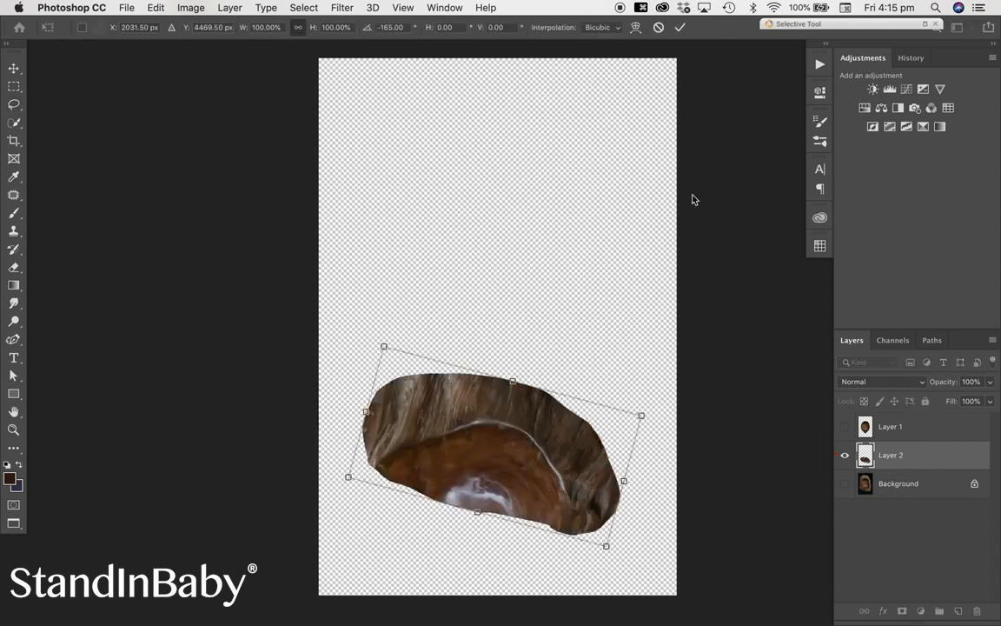
pyautogui.press('super+0')
pyautogui.moveTo(664, 407); pyautogui.dragTo(644, 372)
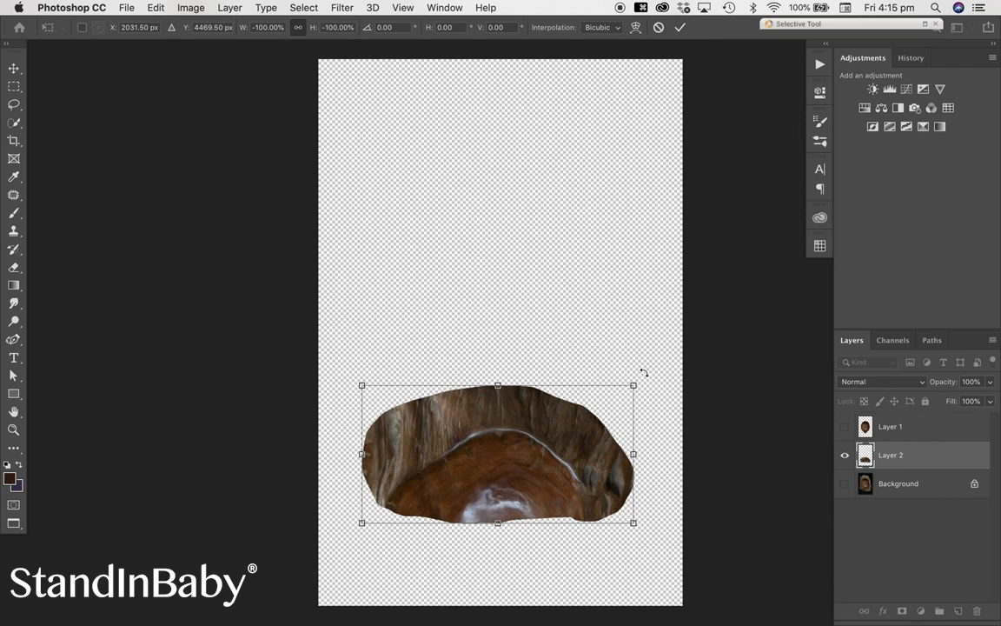
pyautogui.click(14, 69)
pyautogui.moveTo(576, 415); pyautogui.dragTo(574, 201)
pyautogui.click(844, 427)
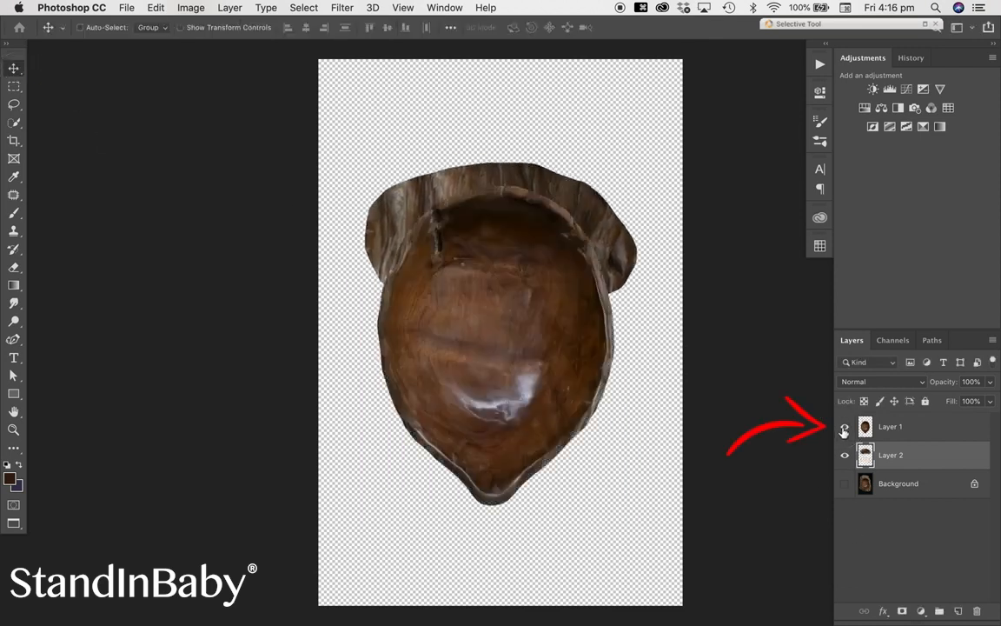
# Step: Stack Layer 2 above Layer 1, then resize and position the rim piece to fit just inside the hollow's upper rim
pyautogui.moveTo(890, 455); pyautogui.dragTo(889, 418)
pyautogui.moveTo(597, 228); pyautogui.dragTo(613, 269)
pyautogui.press('super+t')
pyautogui.moveTo(359, 267); pyautogui.dragTo(377, 268)
pyautogui.moveTo(614, 271); pyautogui.dragTo(636, 272)
pyautogui.moveTo(376, 268); pyautogui.dragTo(370, 267)
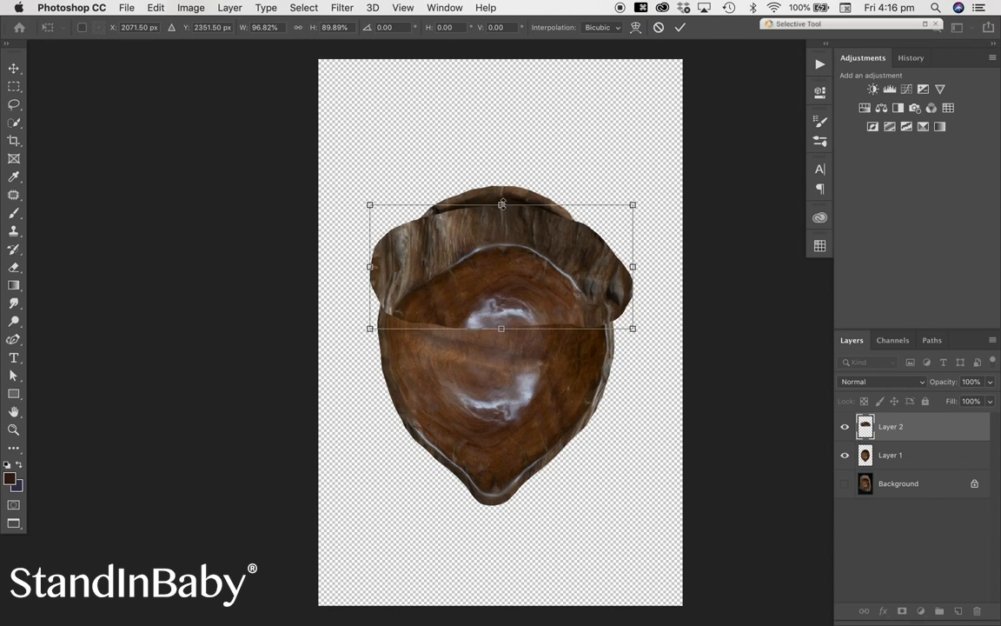
pyautogui.click(14, 67)
pyautogui.moveTo(473, 228); pyautogui.dragTo(522, 243)
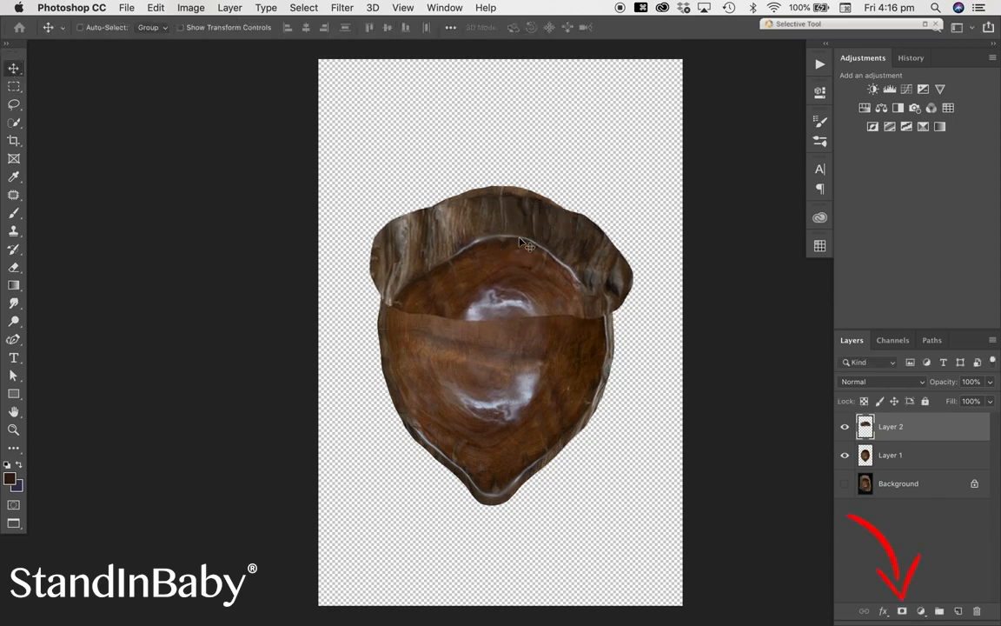
# Step: Add a mask to Layer 2 and hide the wood outside the bowl's outline with a black 400 px brush at 40% hardness
pyautogui.click(903, 612)
pyautogui.click(14, 213)
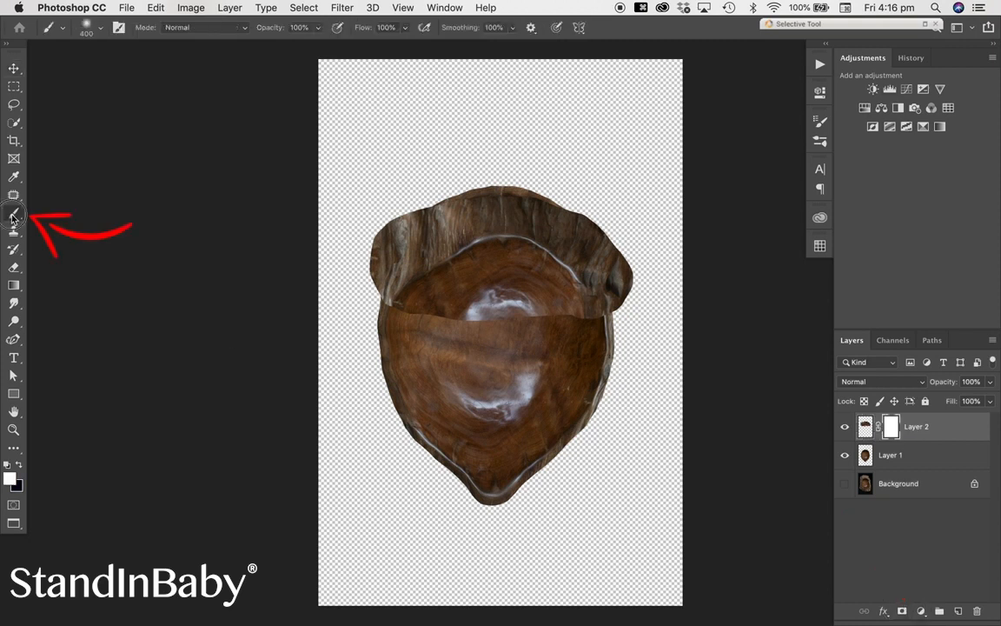
pyautogui.click(100, 26)
pyautogui.moveTo(77, 98); pyautogui.dragTo(113, 99)
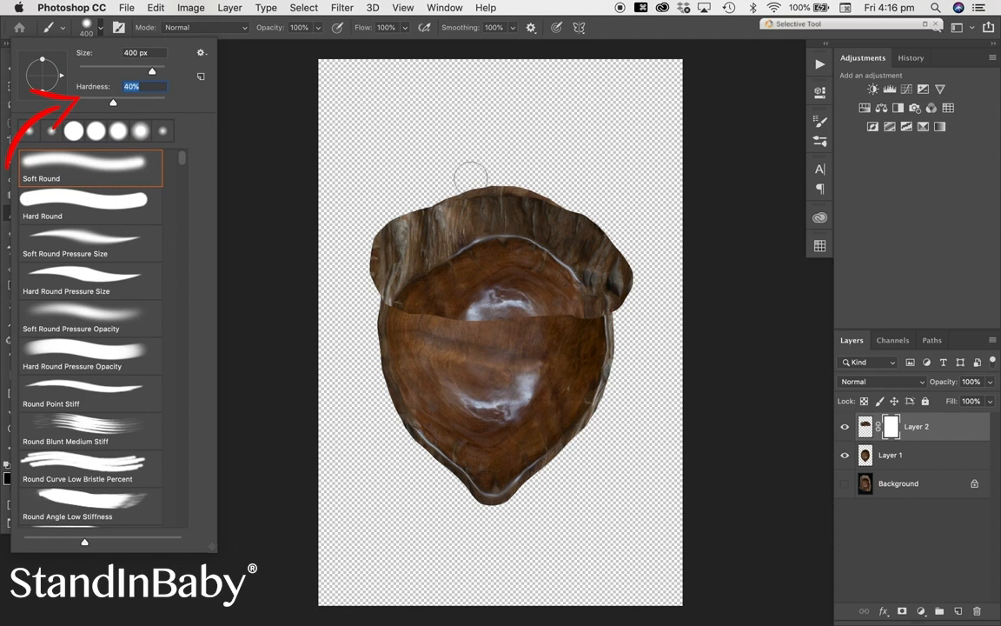
pyautogui.press('Return')
pyautogui.moveTo(443, 179)
pyautogui.mouseDown()
pyautogui.moveTo(396, 225)
pyautogui.moveTo(365, 314)
pyautogui.mouseUp()
pyautogui.moveTo(539, 185)
pyautogui.mouseDown()
pyautogui.moveTo(560, 185)
pyautogui.moveTo(592, 212)
pyautogui.moveTo(616, 311)
pyautogui.mouseUp()
pyautogui.moveTo(631, 267); pyautogui.dragTo(632, 296)
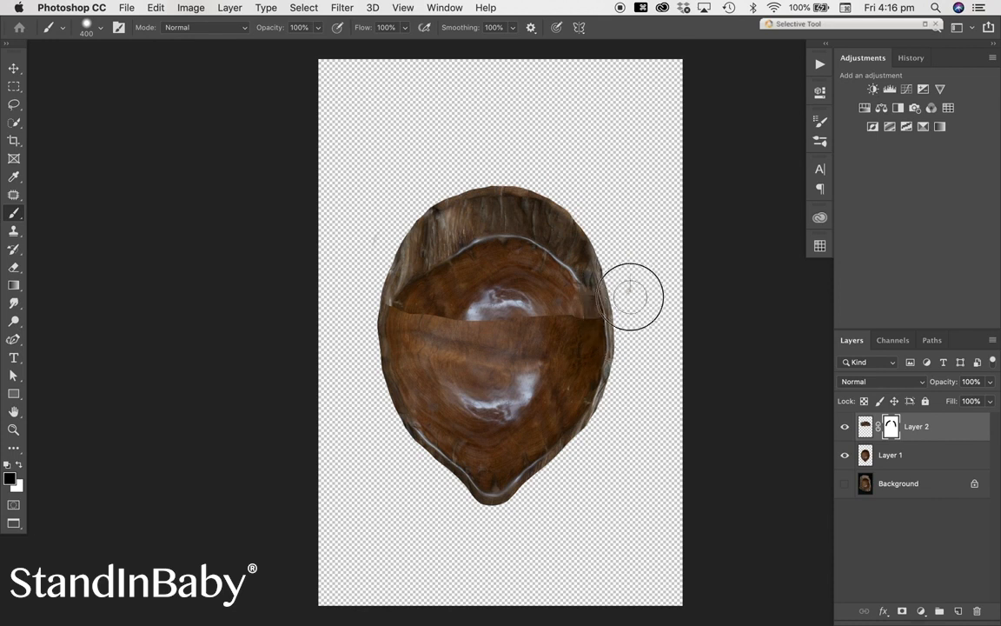
# Step: Mask out Layer 2's inner side edges and the straight seam across the hollow with a black 200 px brush
pyautogui.press('super+equal')
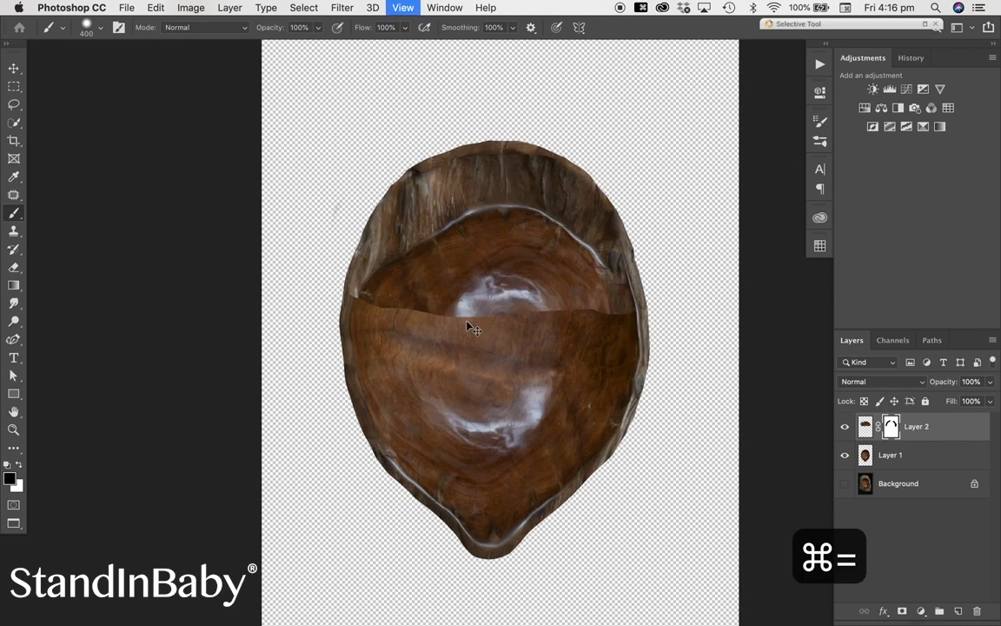
pyautogui.press('[')
pyautogui.press('[')
pyautogui.press('[')
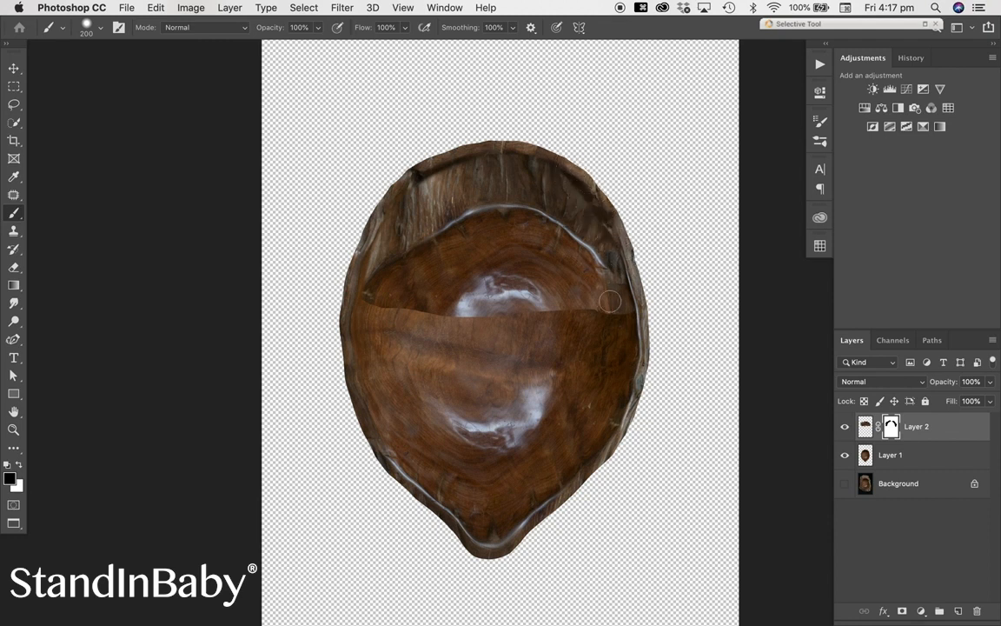
pyautogui.moveTo(634, 315); pyautogui.dragTo(339, 309)
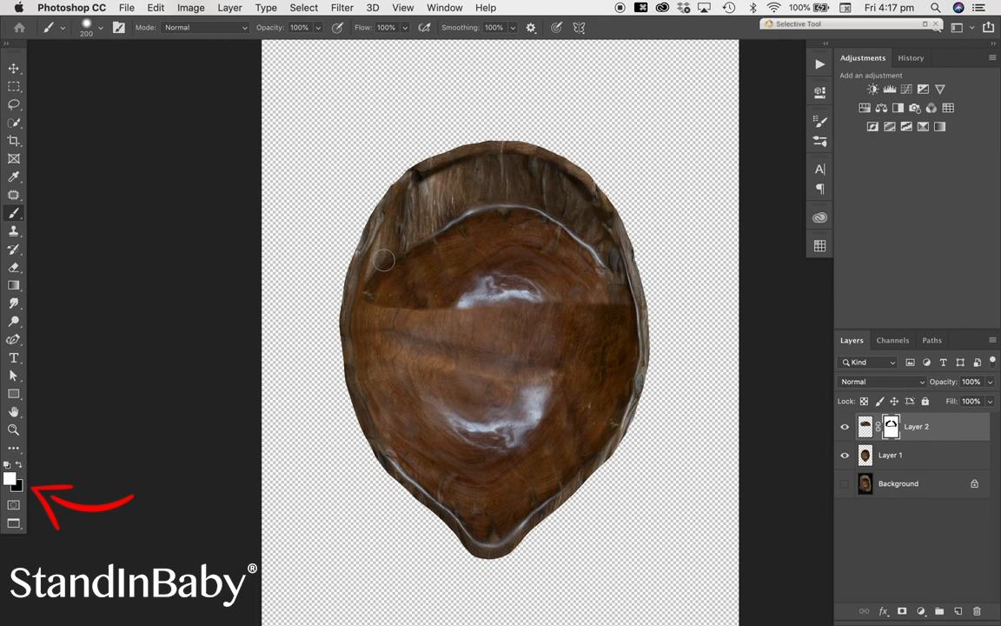
# Step: Restore part of Layer 2 along the hollow's left inner edge by painting white on the mask with a 100 px brush
pyautogui.press('[')
pyautogui.press('[')
pyautogui.press('[')
pyautogui.press('[')
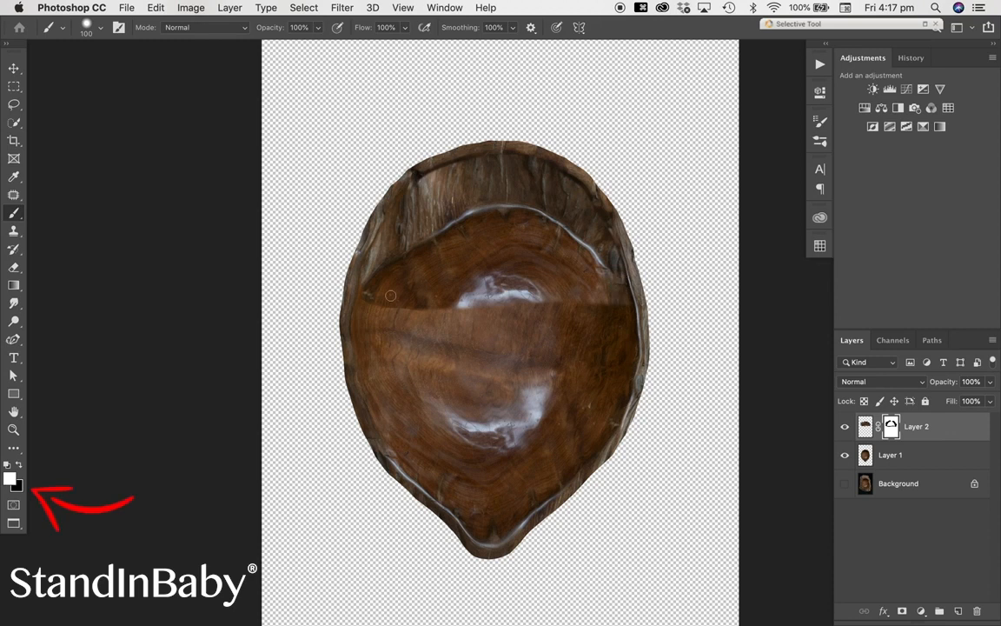
# Step: Fade Layer 2's lower edge and upper highlight into the hollow by painting black on the mask with an 1800 px brush
pyautogui.press('x')
pyautogui.press(']')
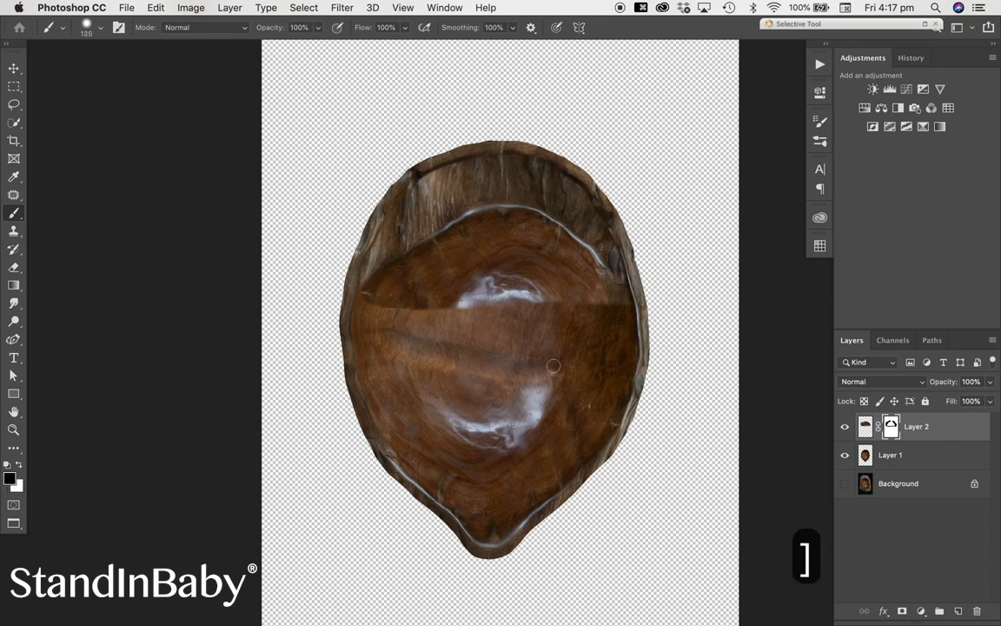
pyautogui.press(']')
pyautogui.press(']')
pyautogui.press(']')
pyautogui.press(']')
pyautogui.press(']')
pyautogui.press(']')
pyautogui.press(']')
pyautogui.press(']')
pyautogui.press(']')
pyautogui.press(']')
pyautogui.press(']')
pyautogui.press(']')
pyautogui.press(']')
pyautogui.press(']')
pyautogui.press(']')
pyautogui.press(']')
pyautogui.press(']')
pyautogui.press(']')
pyautogui.press(']')
pyautogui.press(']')
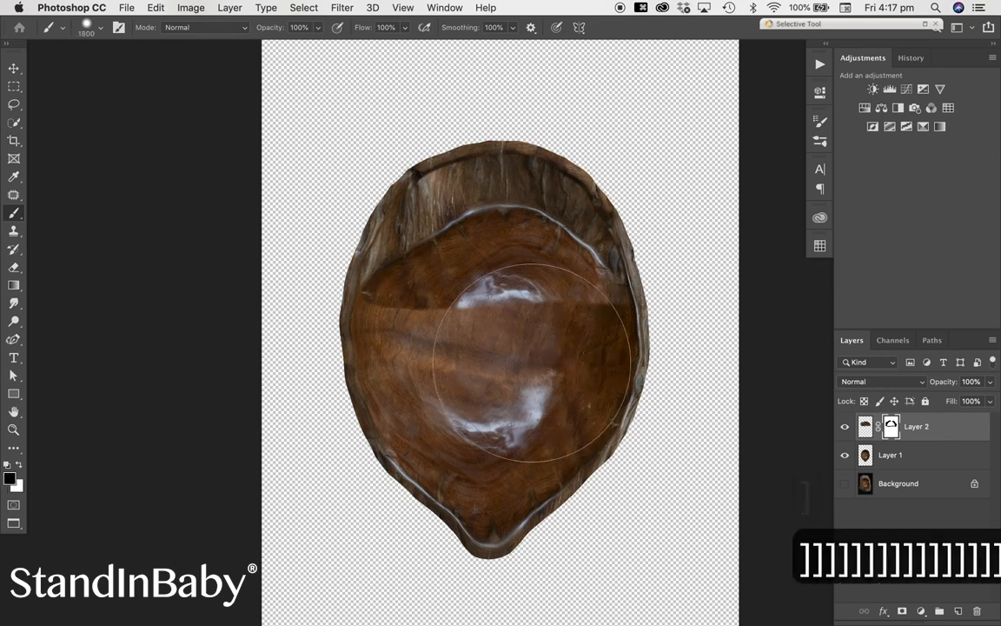
pyautogui.moveTo(521, 382)
pyautogui.mouseDown()
pyautogui.moveTo(380, 380)
pyautogui.moveTo(368, 392)
pyautogui.moveTo(348, 365)
pyautogui.moveTo(387, 404)
pyautogui.moveTo(498, 364)
pyautogui.moveTo(571, 391)
pyautogui.moveTo(511, 342)
pyautogui.moveTo(439, 337)
pyautogui.moveTo(402, 393)
pyautogui.mouseUp()
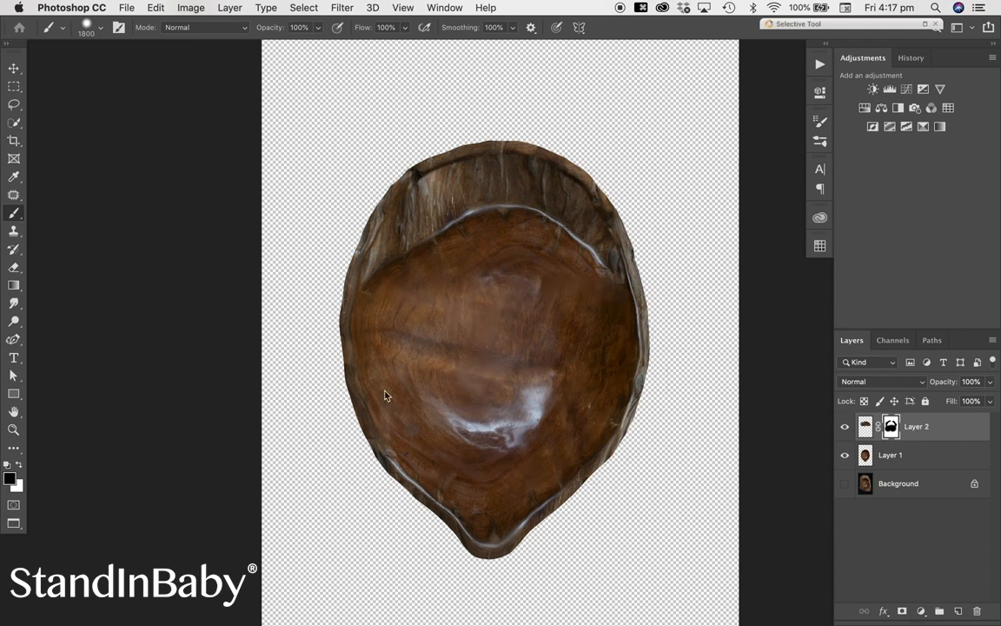
pyautogui.press('v')
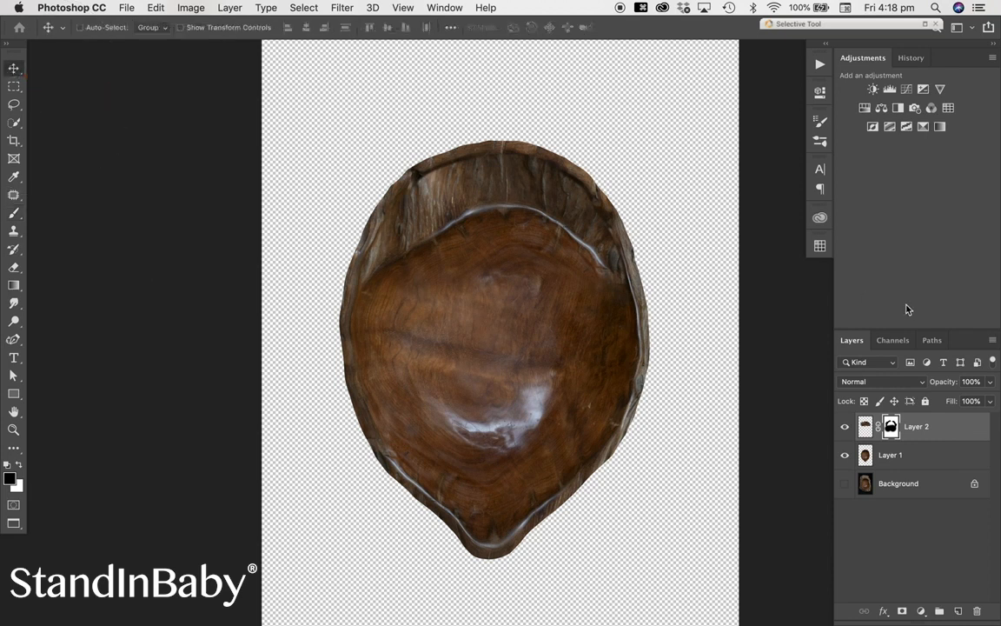
# Step: Add a Deep Red Photo Filter adjustment clipped to Layer 2 with the density set to 62%
pyautogui.click(917, 111)
pyautogui.click(713, 132)
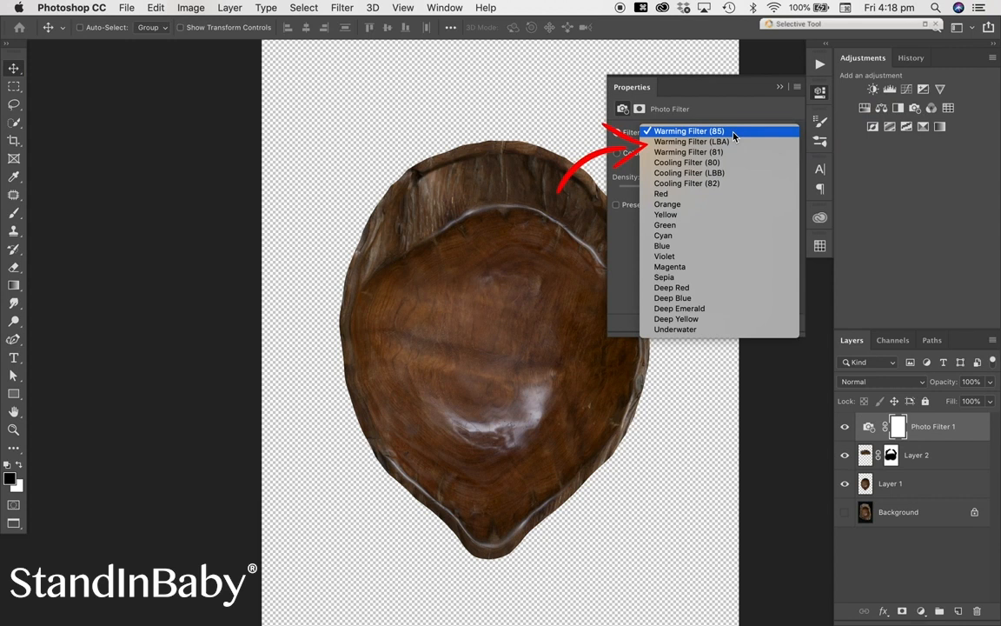
pyautogui.click(706, 287)
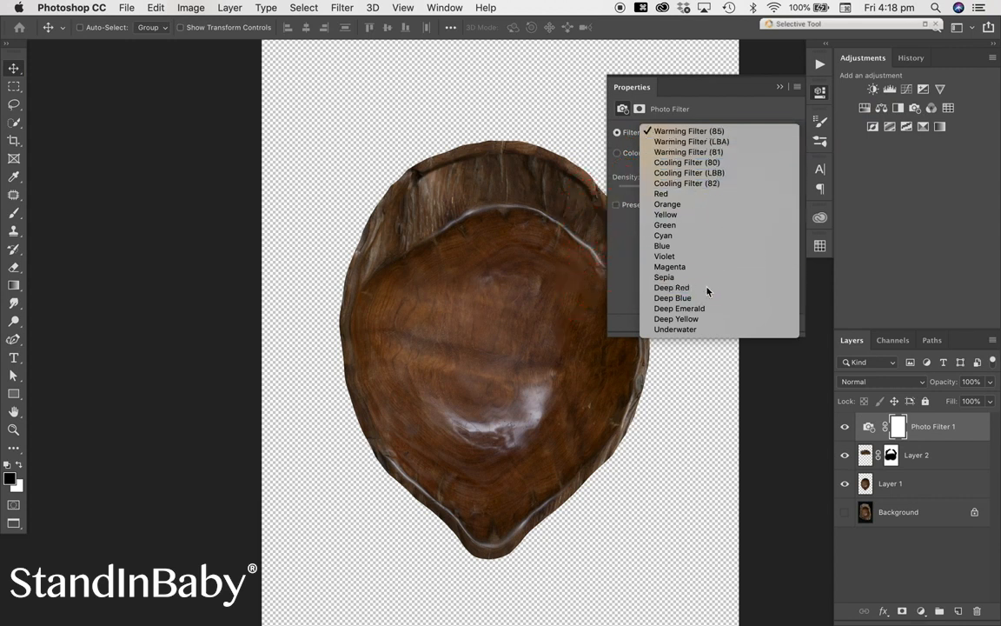
pyautogui.click(700, 323)
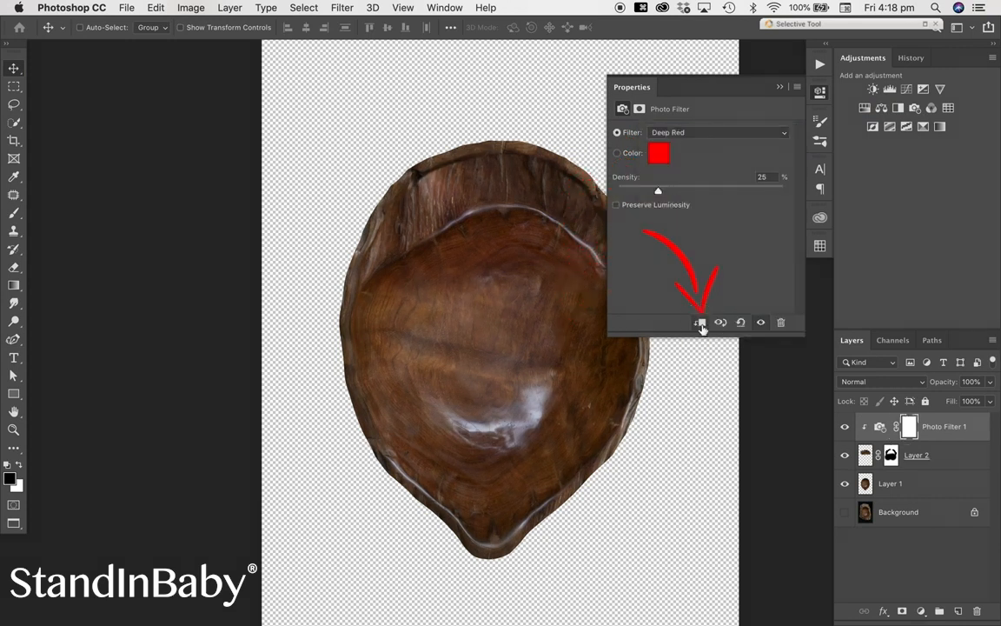
pyautogui.moveTo(734, 184); pyautogui.dragTo(720, 190)
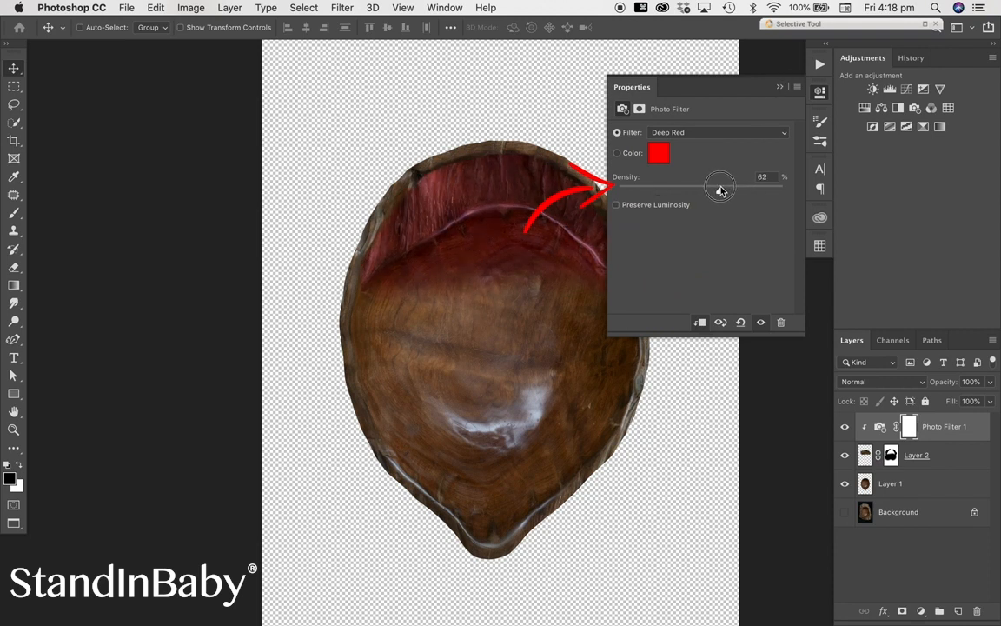
pyautogui.click(779, 87)
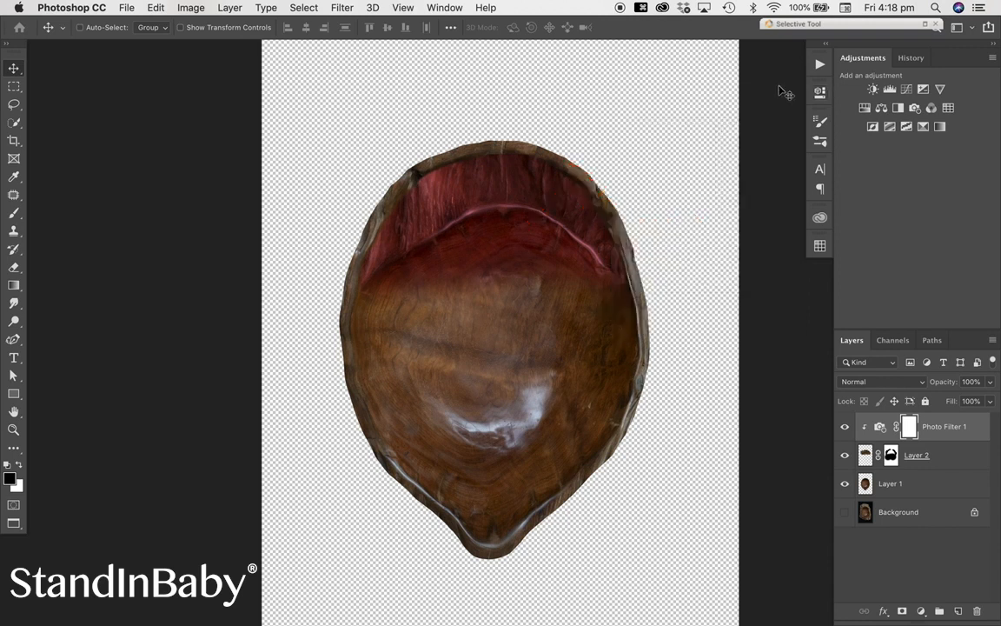
# Step: Add a Brightness/Contrast adjustment clipped above the Photo Filter and set the contrast to -27
pyautogui.click(872, 89)
pyautogui.click(702, 322)
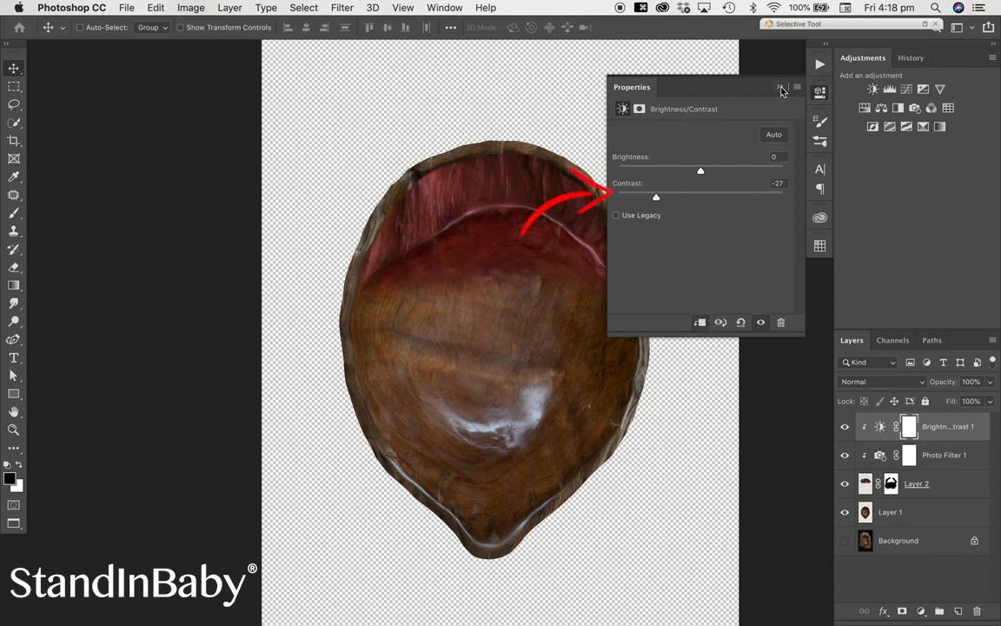
pyautogui.click(781, 87)
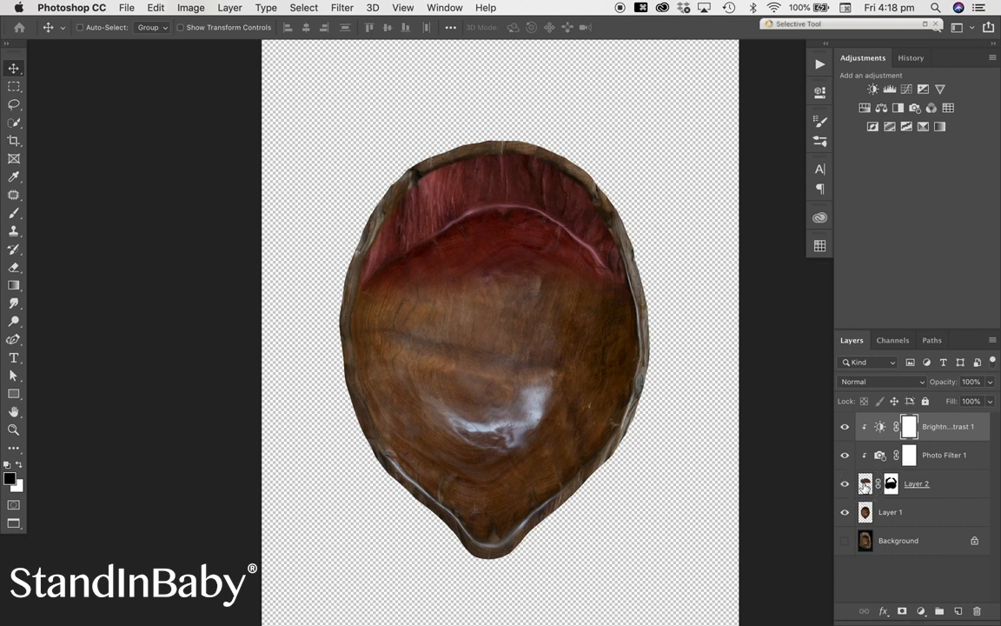
# Step: Select Layer 2's image and set the History Brush to Multiply mode with the latest Brightness/Contrast state as its source
pyautogui.click(865, 484)
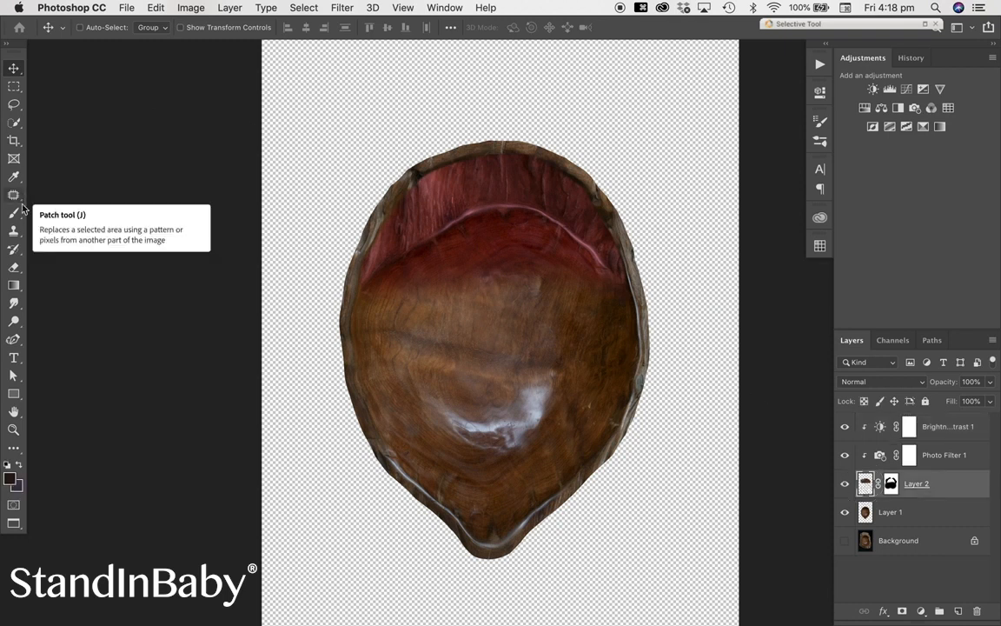
pyautogui.click(16, 250)
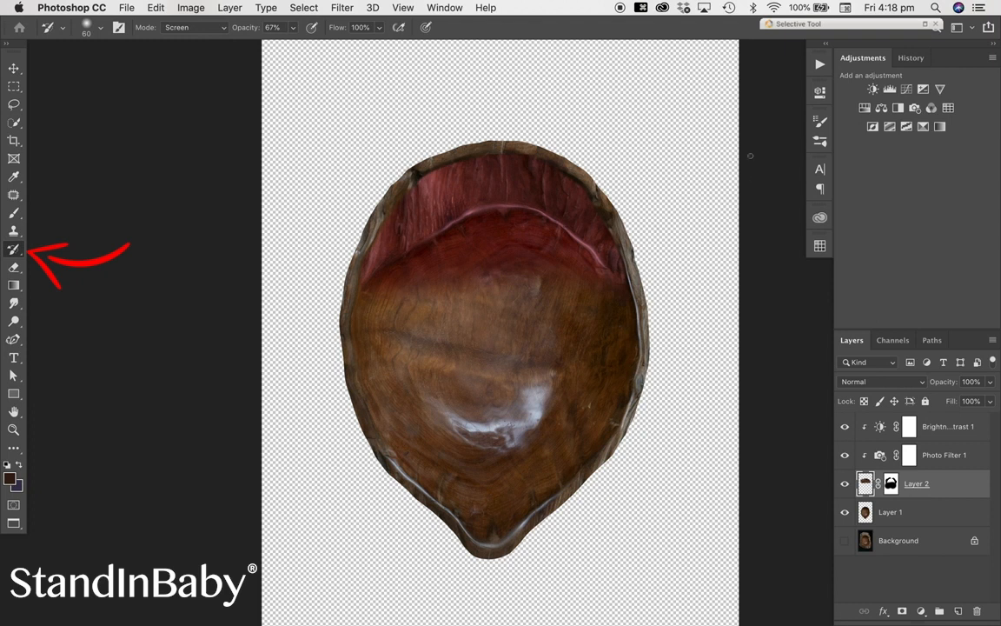
pyautogui.click(912, 60)
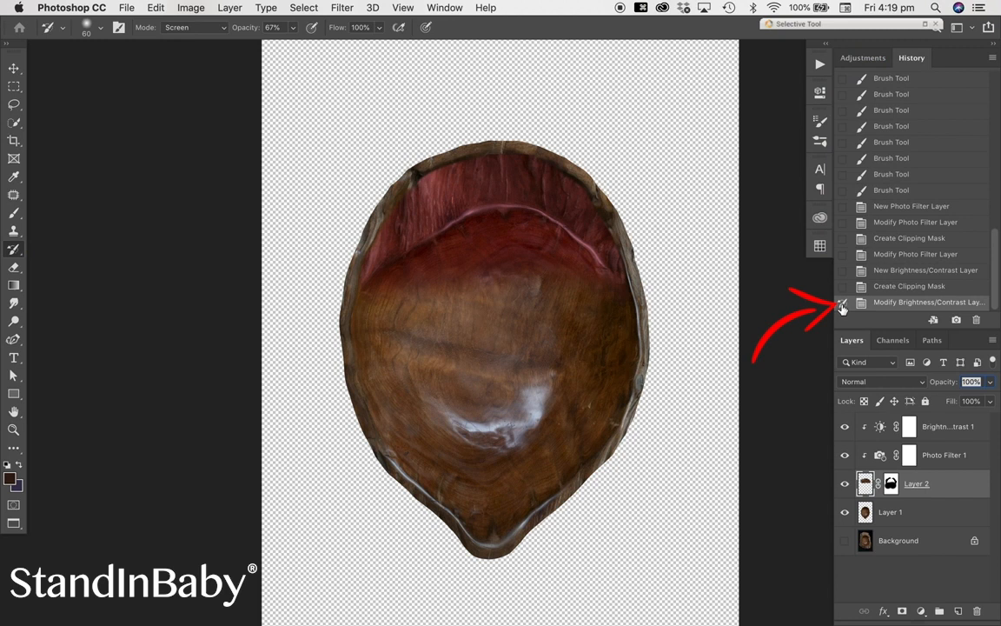
pyautogui.click(193, 27)
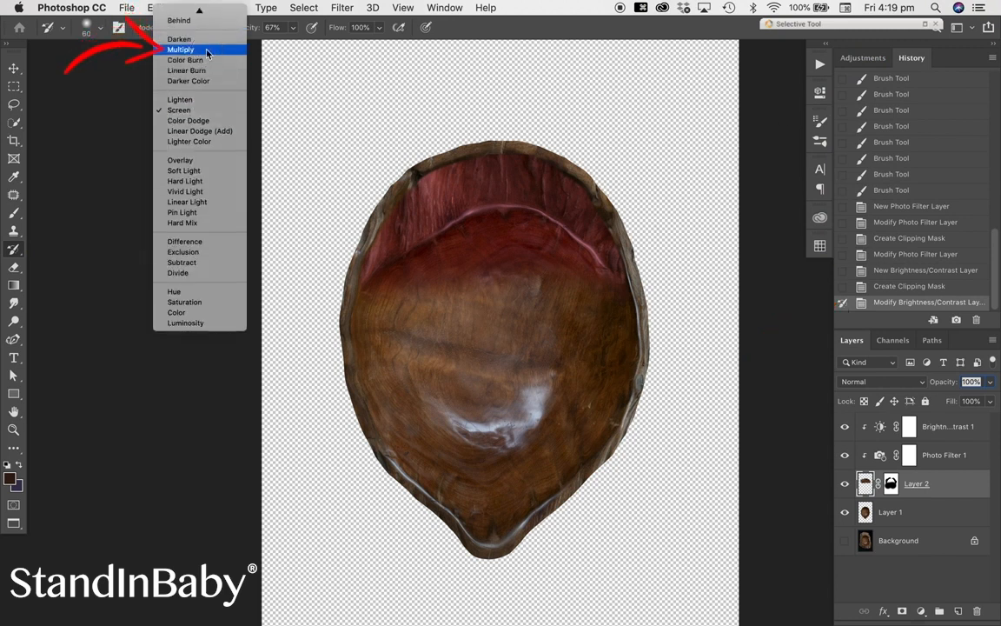
pyautogui.click(208, 50)
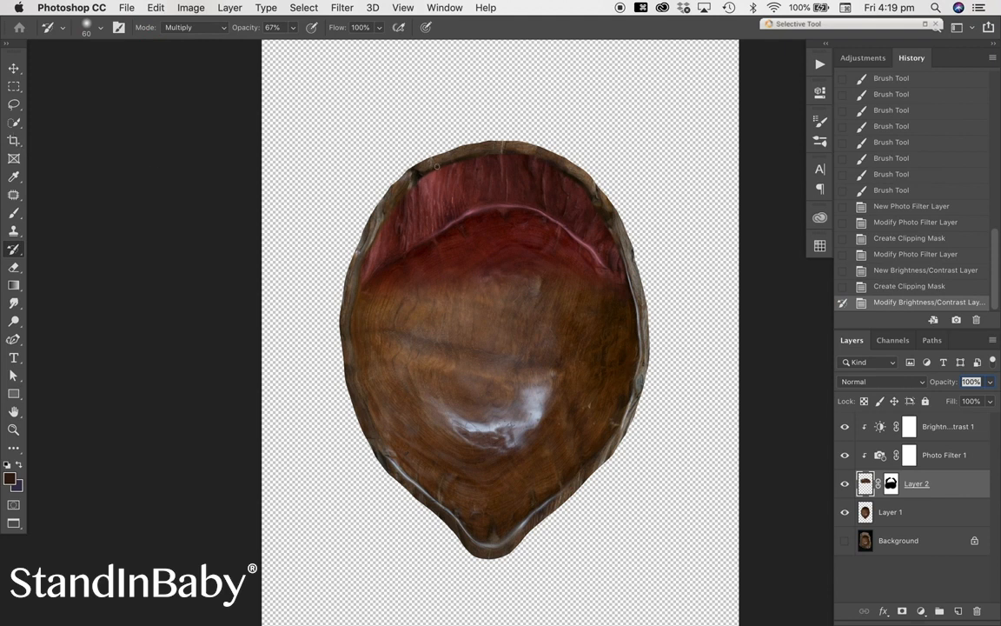
# Step: Darken the edges of Layer 2 beneath the bowl's upper rim with a 500 px History Brush at 67% opacity
pyautogui.press(']')
pyautogui.press(']')
pyautogui.press(']')
pyautogui.press(']')
pyautogui.press(']')
pyautogui.press(']')
pyautogui.press(']')
pyautogui.press(']')
pyautogui.press(']')
pyautogui.press(']')
pyautogui.press(']')
pyautogui.press(']')
pyautogui.press(']')
pyautogui.press(']')
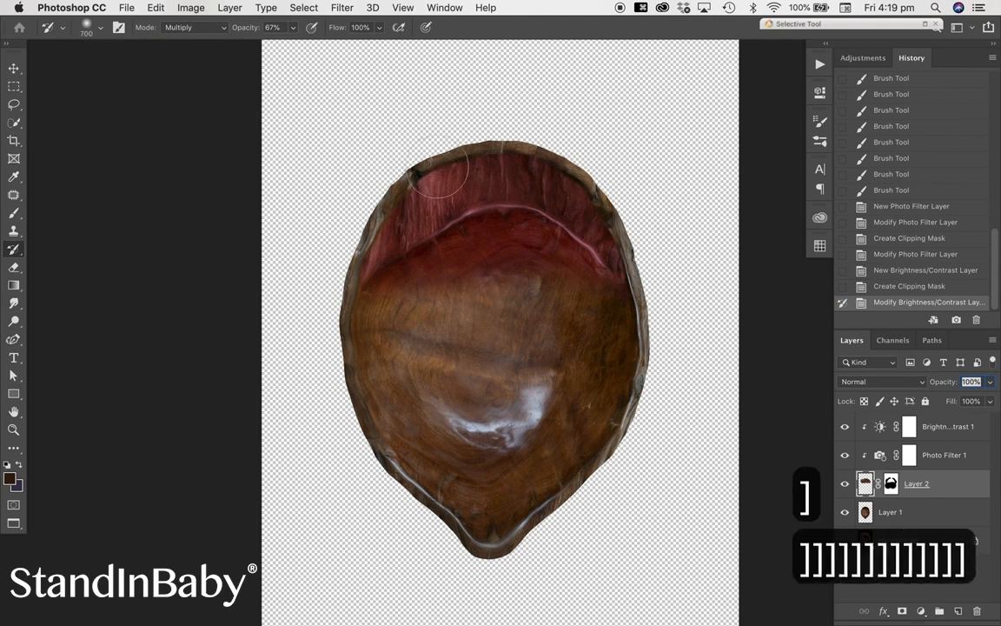
pyautogui.press('[')
pyautogui.press('[')
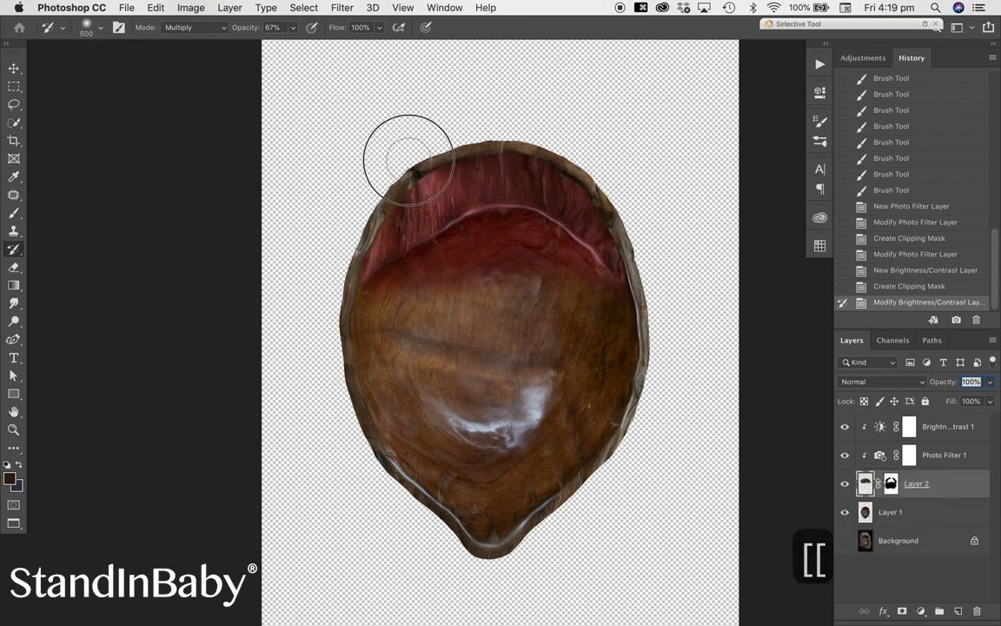
pyautogui.moveTo(349, 237); pyautogui.dragTo(338, 256)
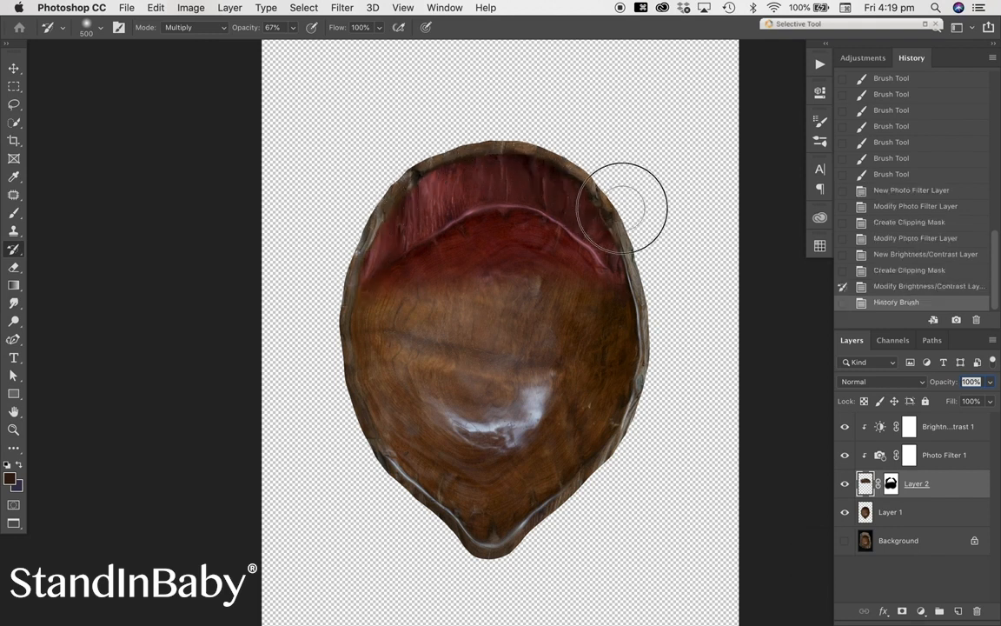
pyautogui.moveTo(643, 274)
pyautogui.mouseDown()
pyautogui.moveTo(630, 222)
pyautogui.moveTo(512, 158)
pyautogui.mouseUp()
pyautogui.moveTo(447, 137)
pyautogui.mouseDown()
pyautogui.moveTo(416, 144)
pyautogui.moveTo(405, 165)
pyautogui.moveTo(418, 158)
pyautogui.moveTo(380, 183)
pyautogui.moveTo(343, 275)
pyautogui.moveTo(346, 265)
pyautogui.mouseUp()
pyautogui.click(417, 159)
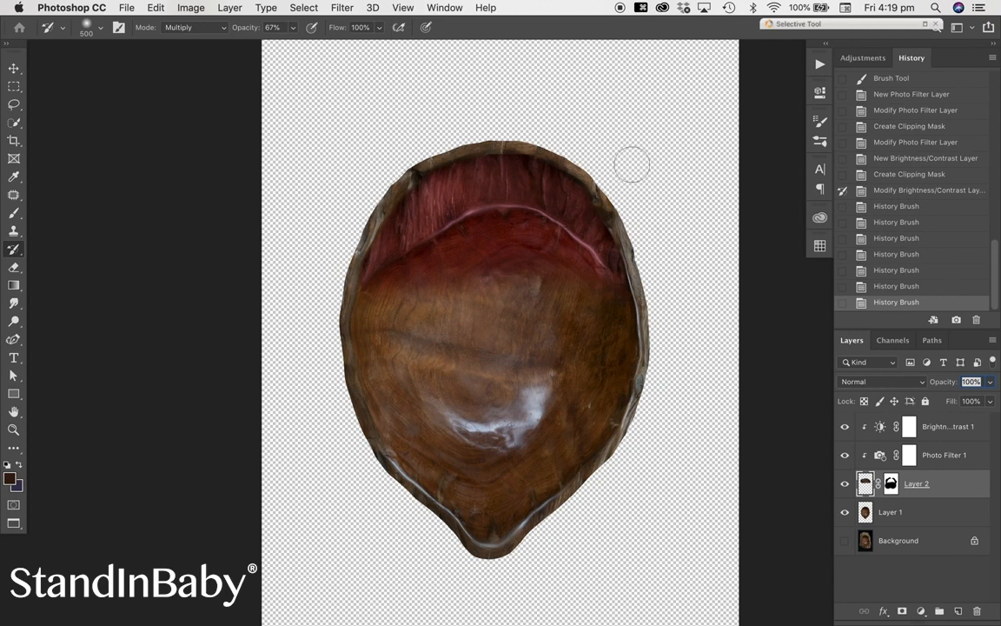
# Step: Deepen the shadow close to the upper rim on both sides of Layer 2 with a 200 px History Brush
pyautogui.press('[')
pyautogui.press('[')
pyautogui.press('[')
pyautogui.press('[')
pyautogui.moveTo(577, 177); pyautogui.dragTo(640, 272)
pyautogui.moveTo(508, 149)
pyautogui.mouseDown()
pyautogui.moveTo(426, 165)
pyautogui.moveTo(401, 186)
pyautogui.moveTo(340, 310)
pyautogui.mouseUp()
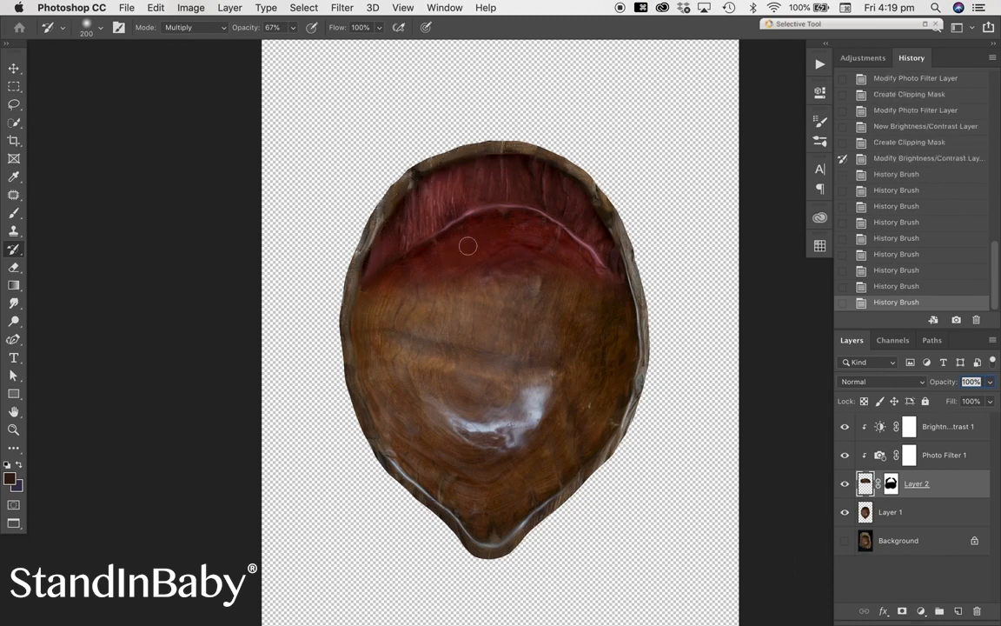
# Step: Darken the red area of the inner hollow softly with a 700 px History Brush at 24% opacity
pyautogui.press(']')
pyautogui.press(']')
pyautogui.press(']')
pyautogui.press(']')
pyautogui.press(']')
pyautogui.press(']')
pyautogui.click(294, 28)
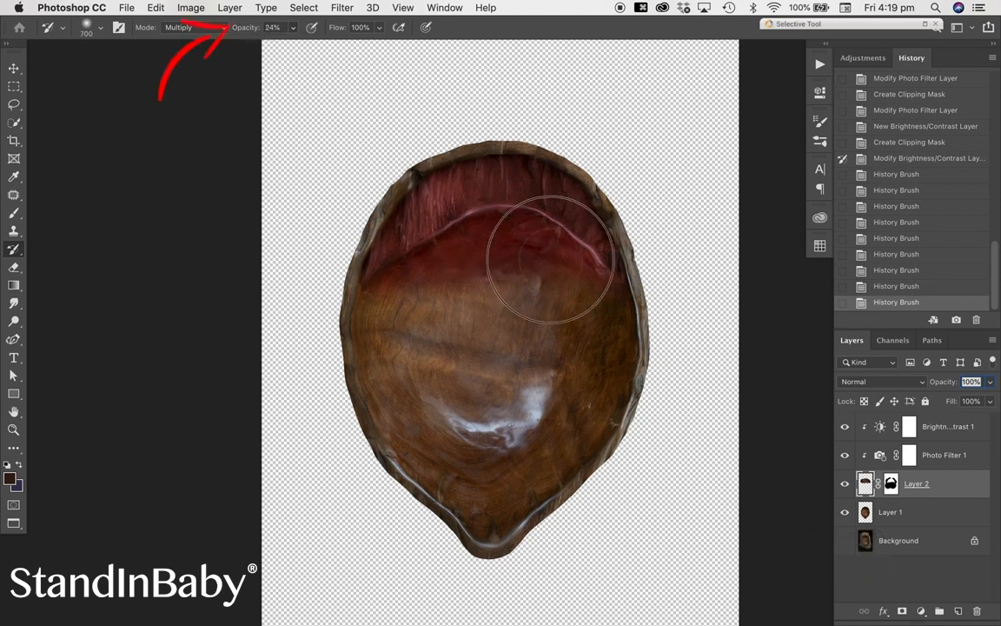
pyautogui.moveTo(447, 242)
pyautogui.mouseDown()
pyautogui.moveTo(391, 284)
pyautogui.moveTo(496, 249)
pyautogui.moveTo(471, 216)
pyautogui.moveTo(561, 262)
pyautogui.moveTo(569, 257)
pyautogui.moveTo(472, 254)
pyautogui.moveTo(380, 304)
pyautogui.mouseUp()
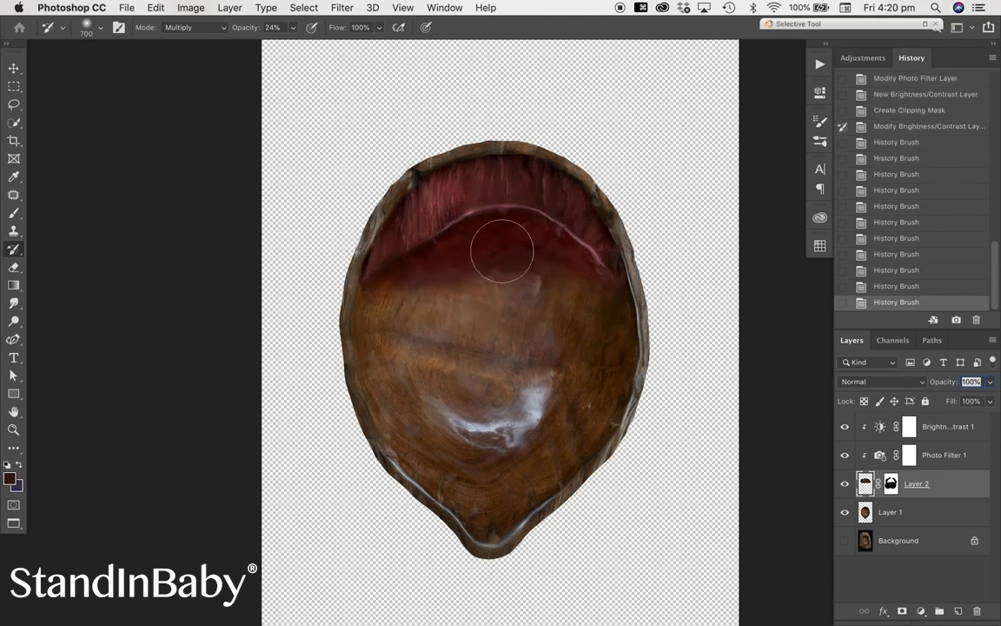
# Step: Darken the area just beneath the red inner ridge on Layer 2 with a 250 px History Brush
pyautogui.press('[')
pyautogui.press('[')
pyautogui.press('[')
pyautogui.press('[')
pyautogui.press('[')
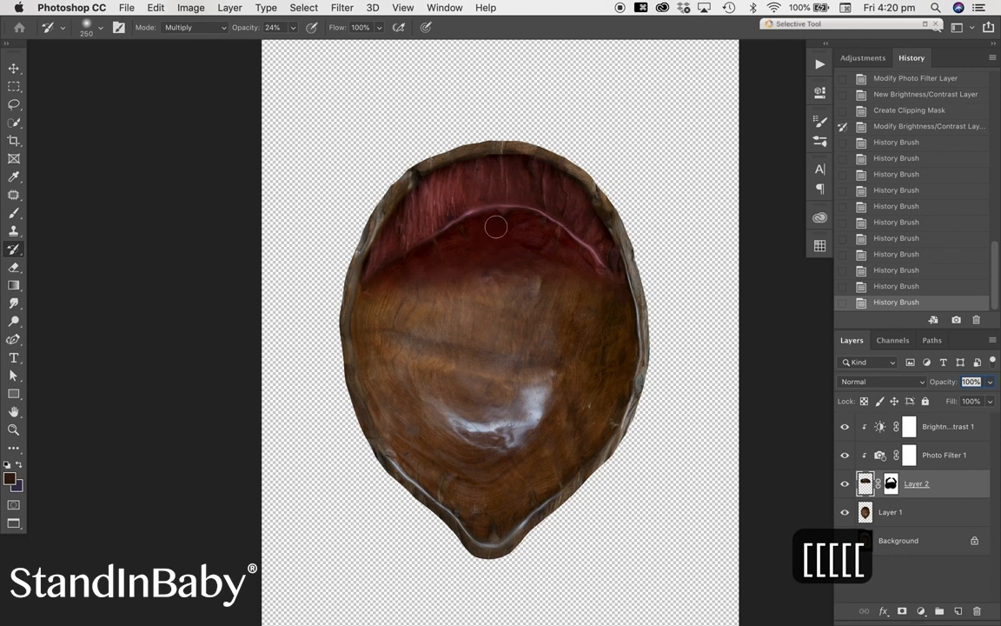
pyautogui.moveTo(505, 220)
pyautogui.mouseDown()
pyautogui.moveTo(559, 235)
pyautogui.moveTo(629, 296)
pyautogui.moveTo(559, 230)
pyautogui.moveTo(523, 219)
pyautogui.moveTo(435, 241)
pyautogui.moveTo(364, 296)
pyautogui.mouseUp()
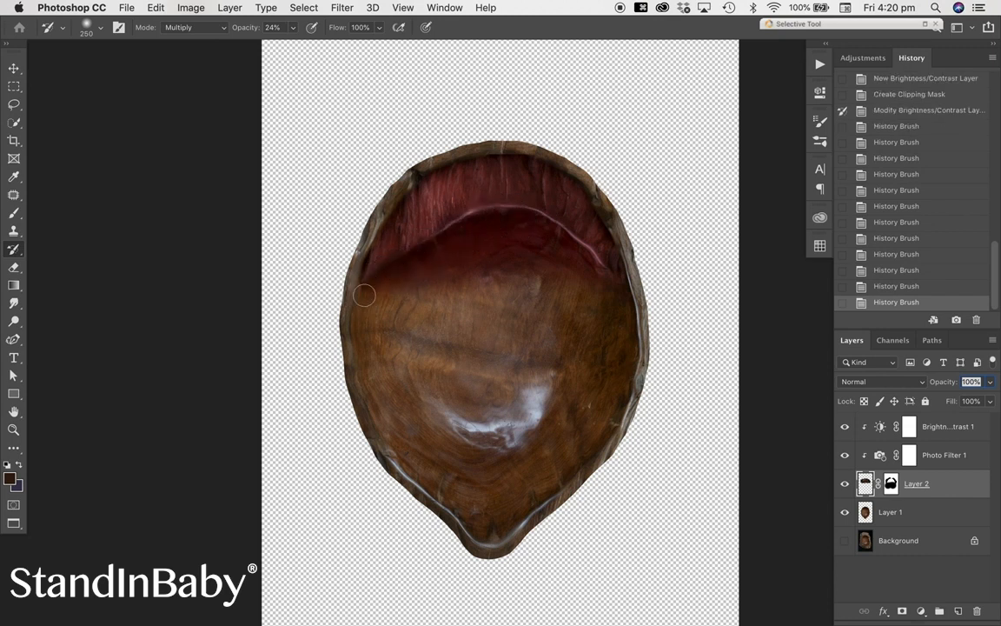
# Step: Darken the centre and right side of the hollow on Layer 1 with a 1100 px History Brush in Multiply mode
pyautogui.click(904, 515)
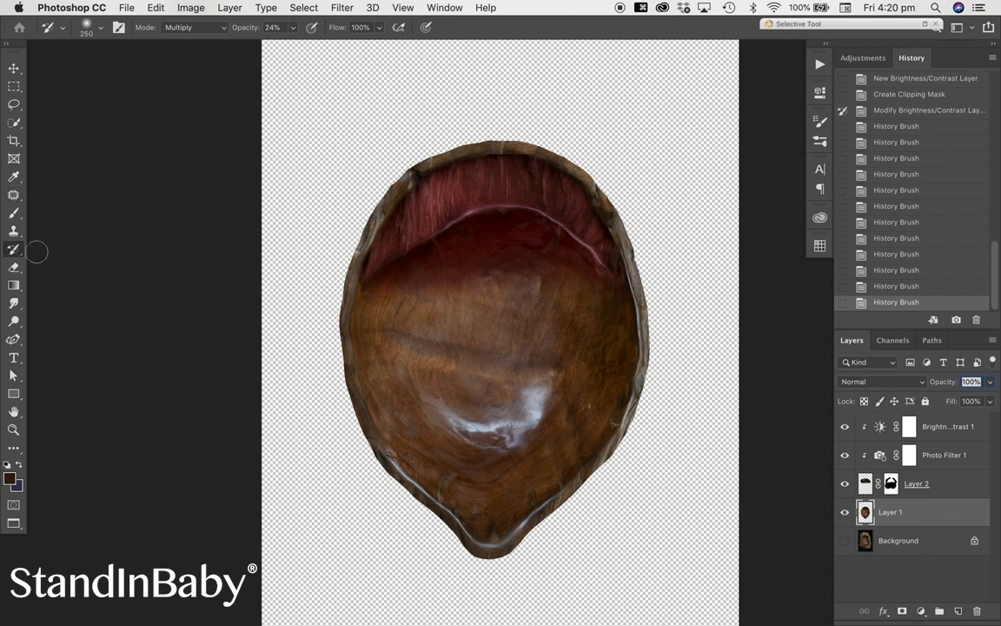
pyautogui.press(']')
pyautogui.press(']')
pyautogui.press(']')
pyautogui.press(']')
pyautogui.press(']')
pyautogui.press(']')
pyautogui.press(']')
pyautogui.press(']')
pyautogui.press(']')
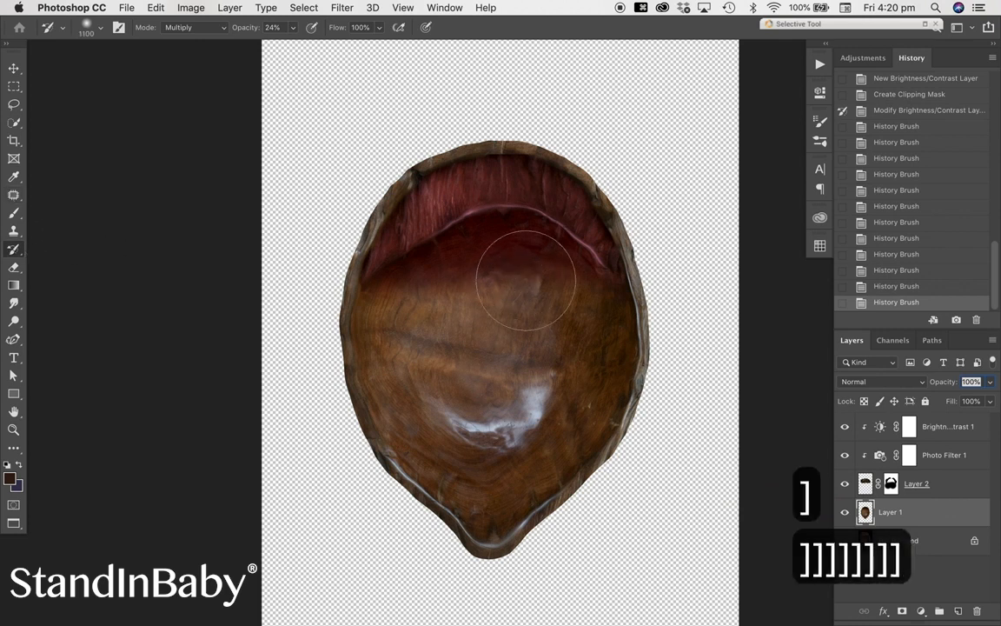
pyautogui.moveTo(578, 311)
pyautogui.mouseDown()
pyautogui.moveTo(505, 333)
pyautogui.moveTo(494, 314)
pyautogui.moveTo(509, 298)
pyautogui.moveTo(551, 336)
pyautogui.moveTo(541, 409)
pyautogui.moveTo(506, 465)
pyautogui.moveTo(482, 471)
pyautogui.moveTo(447, 430)
pyautogui.moveTo(420, 363)
pyautogui.moveTo(420, 321)
pyautogui.moveTo(510, 298)
pyautogui.moveTo(431, 296)
pyautogui.moveTo(441, 332)
pyautogui.moveTo(526, 303)
pyautogui.moveTo(453, 303)
pyautogui.moveTo(470, 298)
pyautogui.moveTo(572, 309)
pyautogui.moveTo(547, 394)
pyautogui.moveTo(500, 430)
pyautogui.moveTo(564, 379)
pyautogui.moveTo(526, 301)
pyautogui.moveTo(437, 295)
pyautogui.moveTo(560, 301)
pyautogui.moveTo(431, 303)
pyautogui.moveTo(412, 318)
pyautogui.moveTo(465, 328)
pyautogui.moveTo(514, 412)
pyautogui.moveTo(444, 394)
pyautogui.moveTo(465, 435)
pyautogui.moveTo(426, 383)
pyautogui.moveTo(414, 319)
pyautogui.moveTo(491, 310)
pyautogui.mouseUp()
# Step: Deepen the shading across the left side and middle of Layer 1's hollow with a 600 px History Brush
pyautogui.press('[')
pyautogui.press('[')
pyautogui.press('[')
pyautogui.press('[')
pyautogui.press('[')
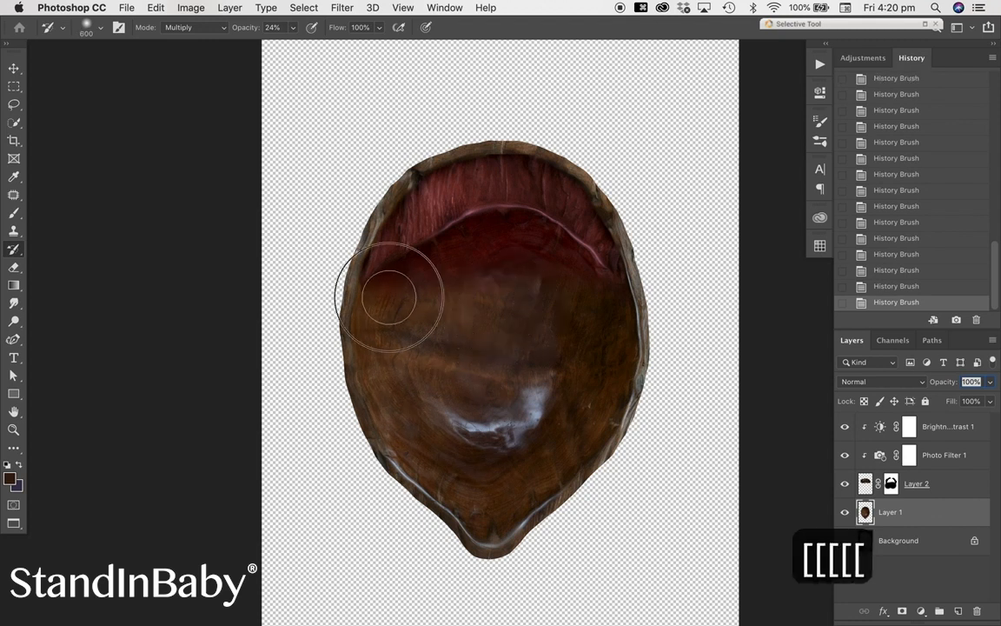
pyautogui.moveTo(383, 345)
pyautogui.mouseDown()
pyautogui.moveTo(408, 420)
pyautogui.moveTo(392, 343)
pyautogui.moveTo(457, 297)
pyautogui.moveTo(530, 289)
pyautogui.moveTo(442, 286)
pyautogui.moveTo(562, 270)
pyautogui.moveTo(432, 284)
pyautogui.moveTo(490, 289)
pyautogui.moveTo(546, 312)
pyautogui.moveTo(566, 290)
pyautogui.moveTo(581, 297)
pyautogui.moveTo(590, 345)
pyautogui.moveTo(553, 434)
pyautogui.moveTo(509, 465)
pyautogui.moveTo(486, 495)
pyautogui.moveTo(493, 502)
pyautogui.moveTo(445, 463)
pyautogui.moveTo(484, 480)
pyautogui.moveTo(549, 446)
pyautogui.moveTo(578, 413)
pyautogui.moveTo(585, 355)
pyautogui.moveTo(575, 298)
pyautogui.moveTo(551, 289)
pyautogui.moveTo(526, 381)
pyautogui.moveTo(514, 310)
pyautogui.moveTo(445, 285)
pyautogui.moveTo(493, 283)
pyautogui.moveTo(564, 309)
pyautogui.moveTo(433, 292)
pyautogui.moveTo(451, 315)
pyautogui.moveTo(452, 401)
pyautogui.moveTo(488, 466)
pyautogui.moveTo(433, 443)
pyautogui.moveTo(414, 408)
pyautogui.moveTo(406, 326)
pyautogui.moveTo(426, 288)
pyautogui.moveTo(487, 322)
pyautogui.moveTo(514, 360)
pyautogui.moveTo(528, 335)
pyautogui.mouseUp()
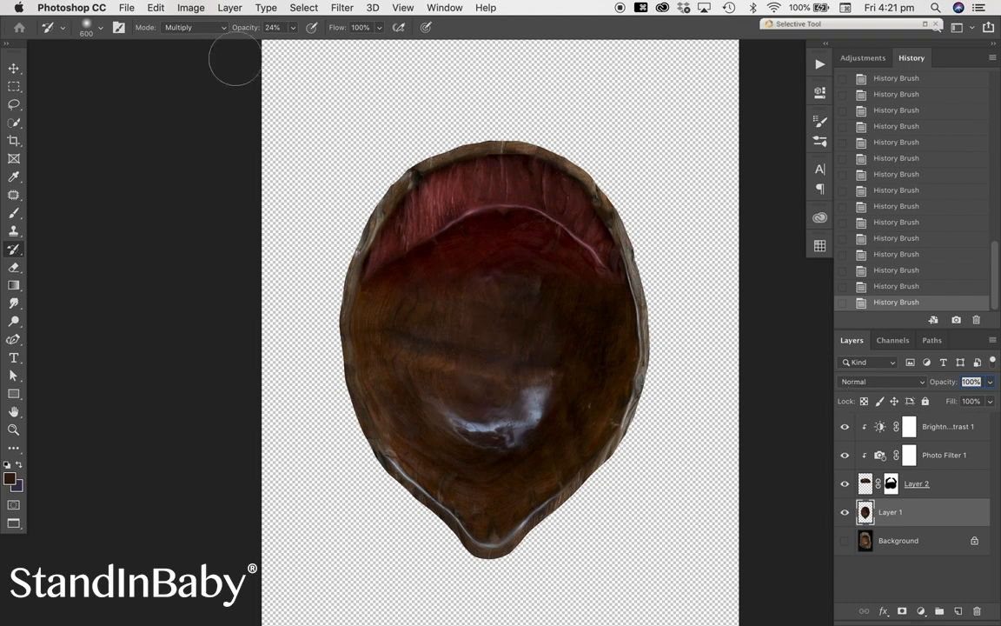
# Step: Lighten the bowl's outer rim on Layer 1 with a 300 px History Brush in Screen mode
pyautogui.click(196, 26)
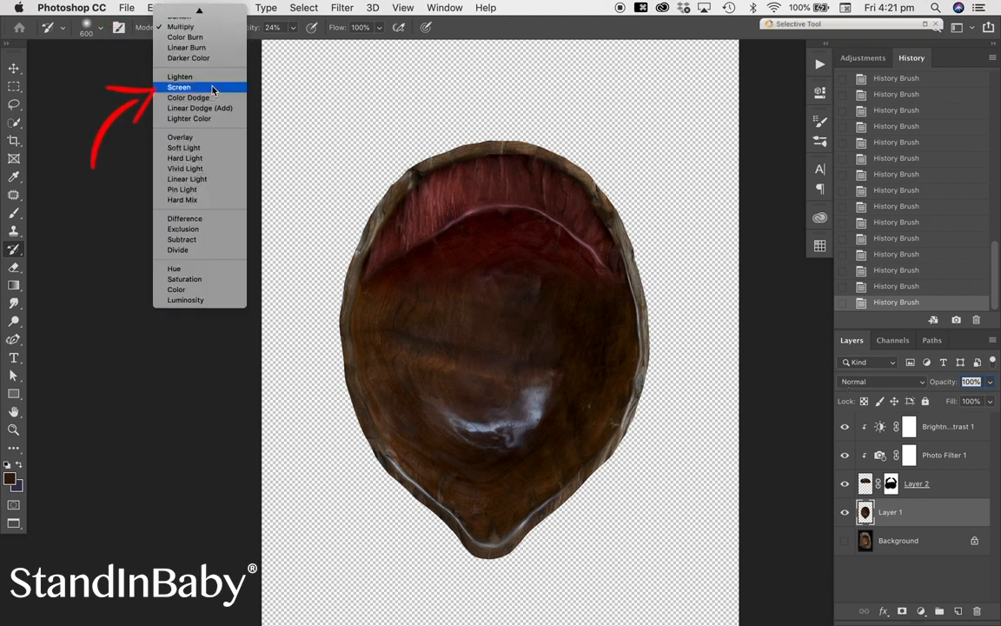
pyautogui.click(179, 86)
pyautogui.press('[')
pyautogui.press('[')
pyautogui.press('[')
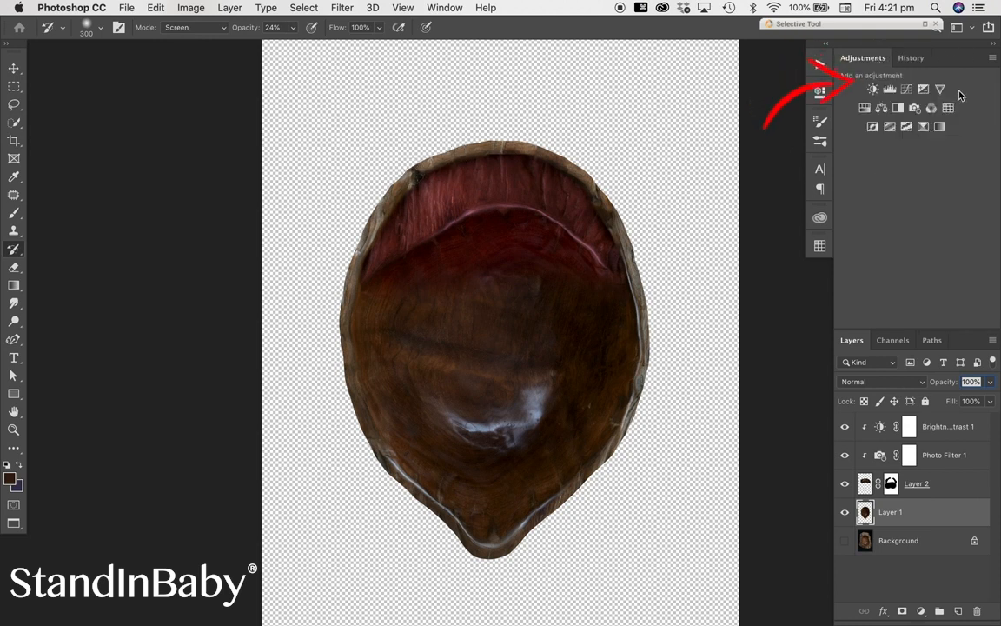
# Step: Add a Color Balance adjustment clipped to Layer 1, shifting its midtones toward yellow to about -17 and adjusting its shadows
pyautogui.click(882, 108)
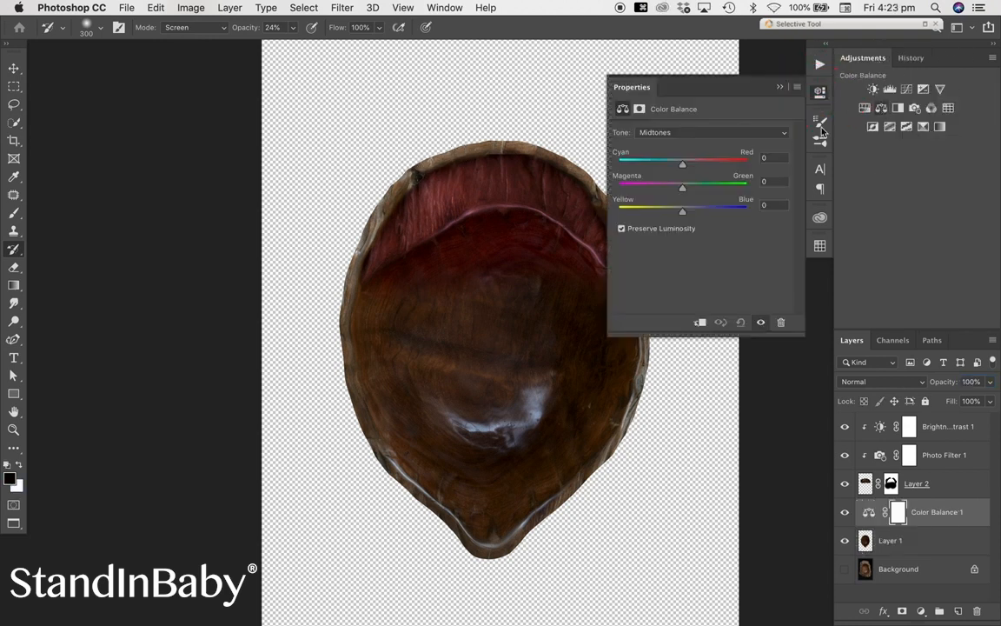
pyautogui.click(701, 322)
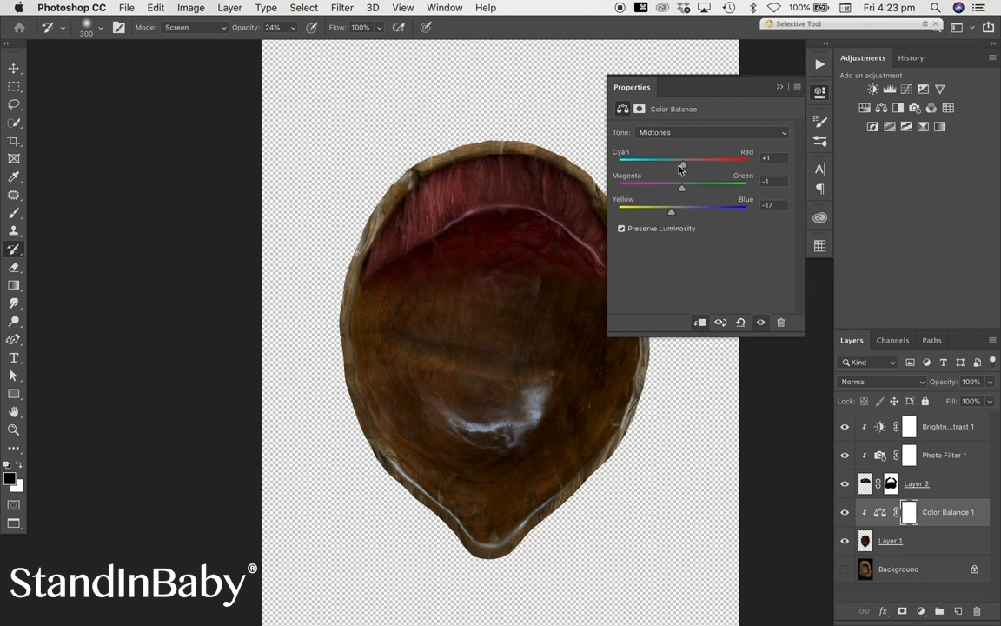
pyautogui.click(687, 132)
pyautogui.click(665, 119)
pyautogui.click(779, 87)
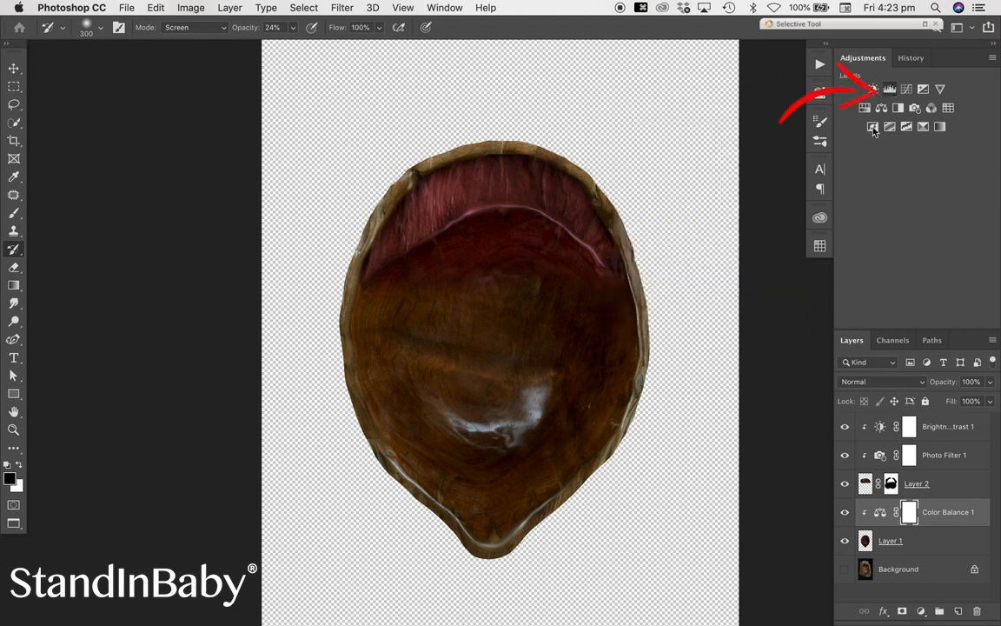
# Step: Add a Levels adjustment above Color Balance 1 with a white input level of about 215 and clip it to Layer 1
pyautogui.click(889, 88)
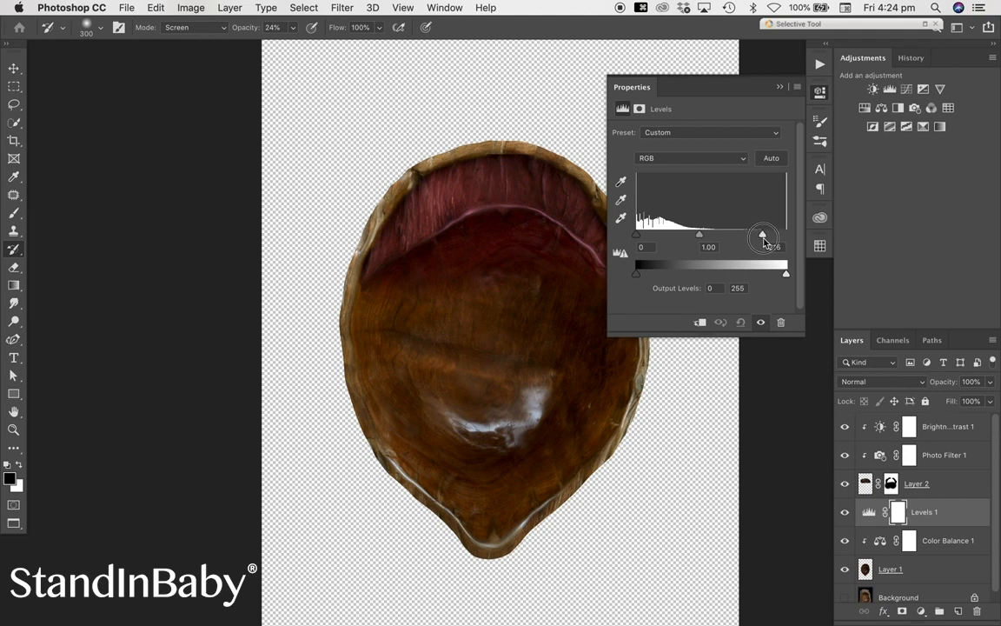
pyautogui.click(780, 87)
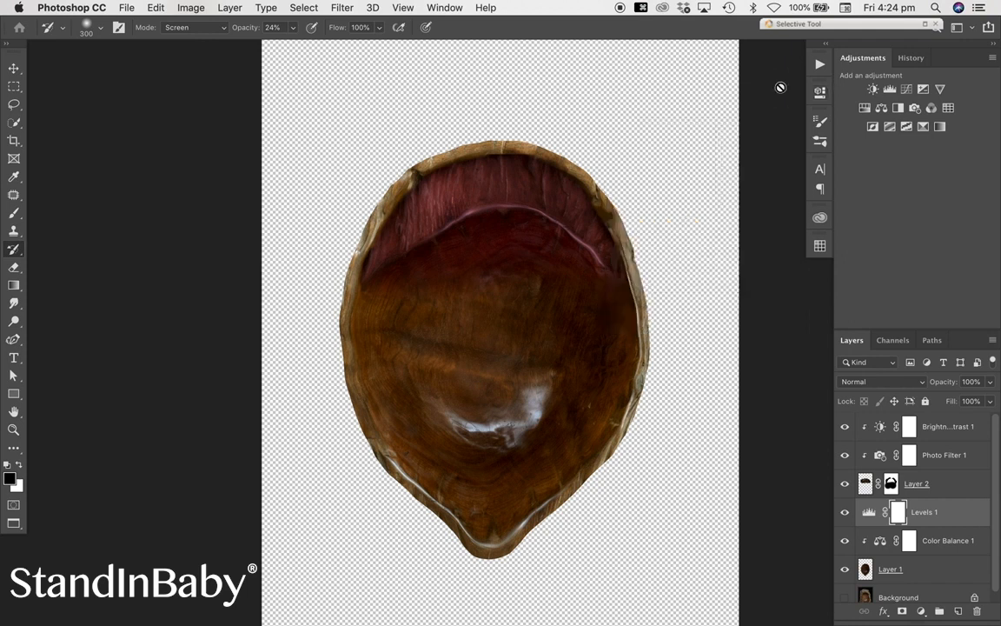
pyautogui.keyDown('alt'); pyautogui.click(868, 519); pyautogui.keyUp('alt')
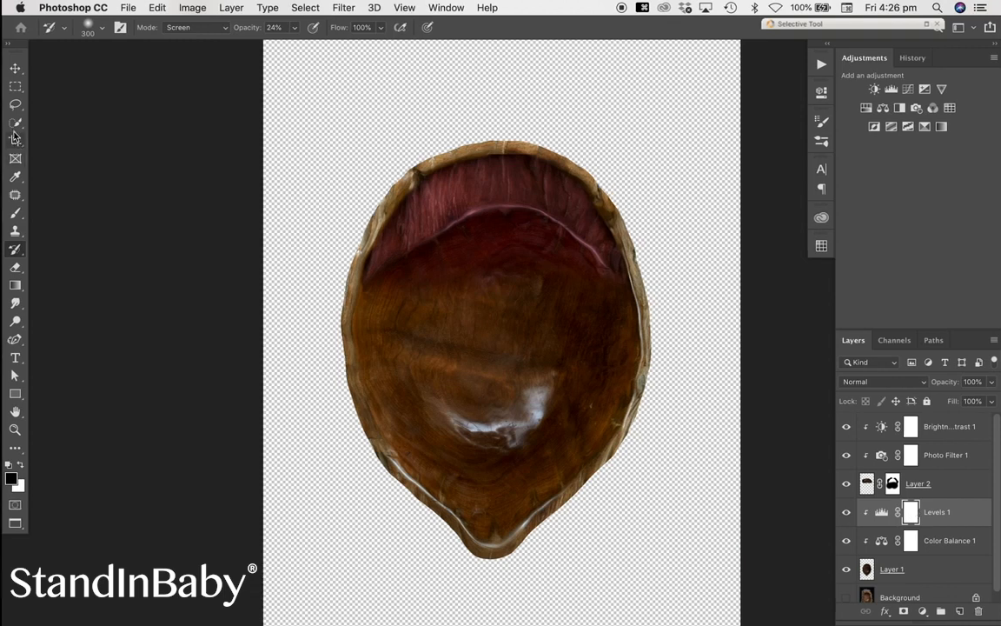
# Step: Mask the Levels effect out of the hollow's centre with a soft black brush at 1800 px, reduced to 1100 px
pyautogui.click(16, 215)
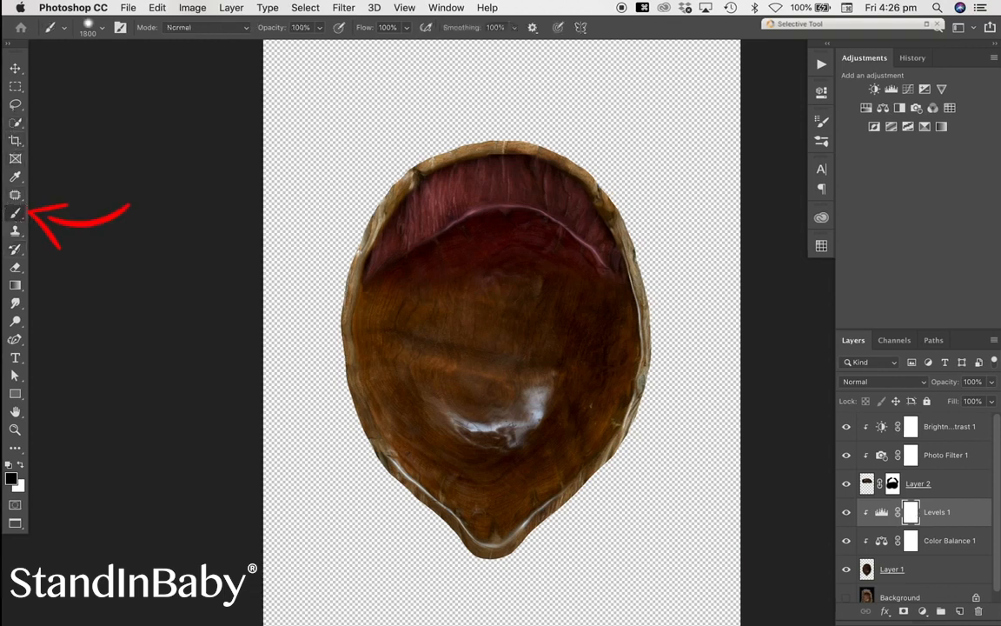
pyautogui.moveTo(502, 309)
pyautogui.mouseDown()
pyautogui.moveTo(488, 355)
pyautogui.moveTo(477, 312)
pyautogui.moveTo(497, 341)
pyautogui.mouseUp()
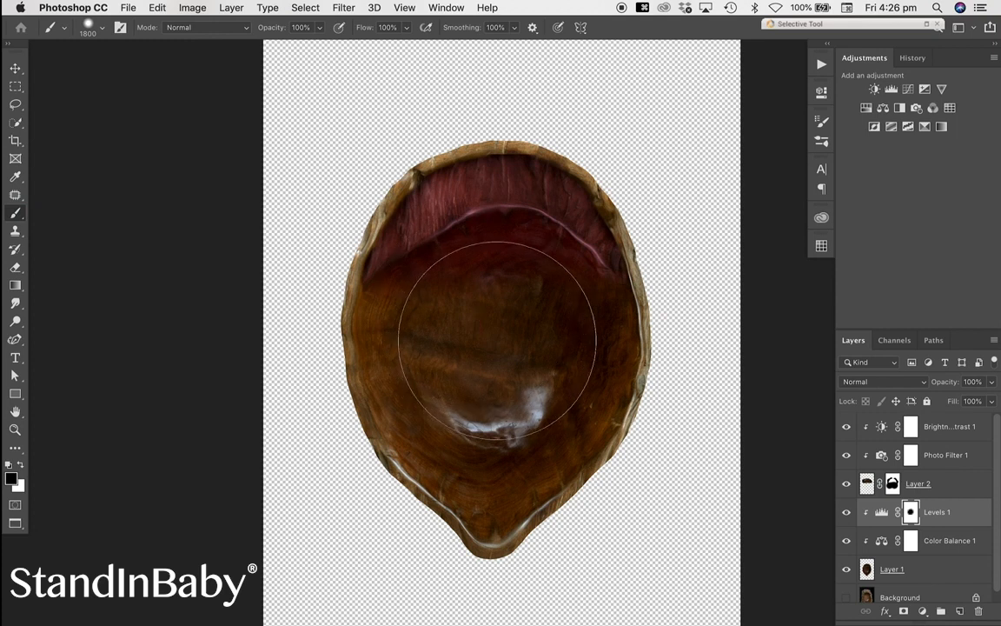
pyautogui.press('[')
pyautogui.press('[')
pyautogui.press('[')
pyautogui.press('[')
pyautogui.press('[')
pyautogui.press('[')
pyautogui.press('[')
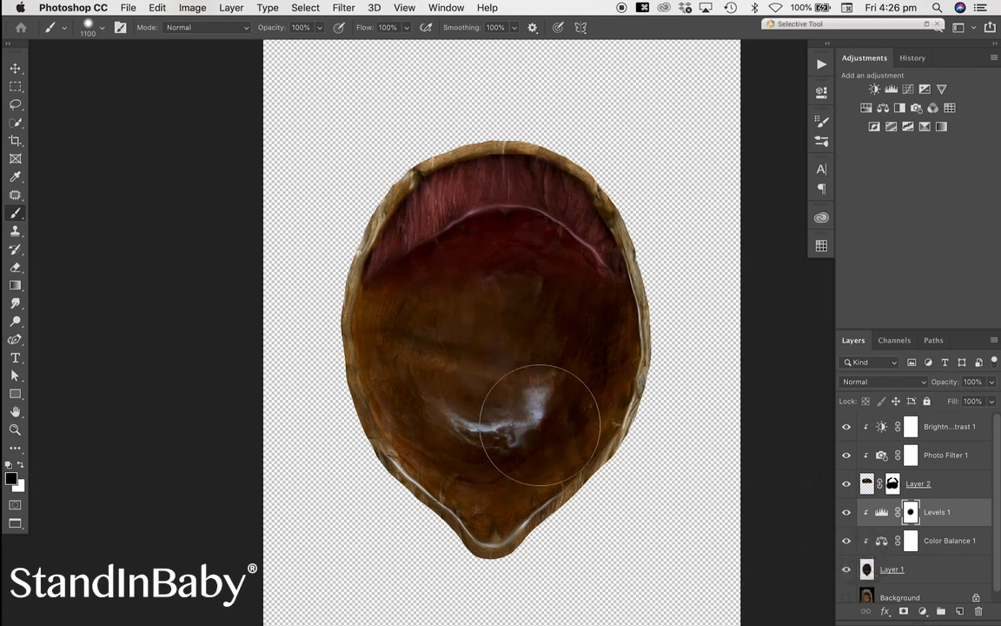
# Step: Increase the brush hardness and mask more of the hollow on the Levels 1 mask with an 1100 px black brush
pyautogui.click(98, 28)
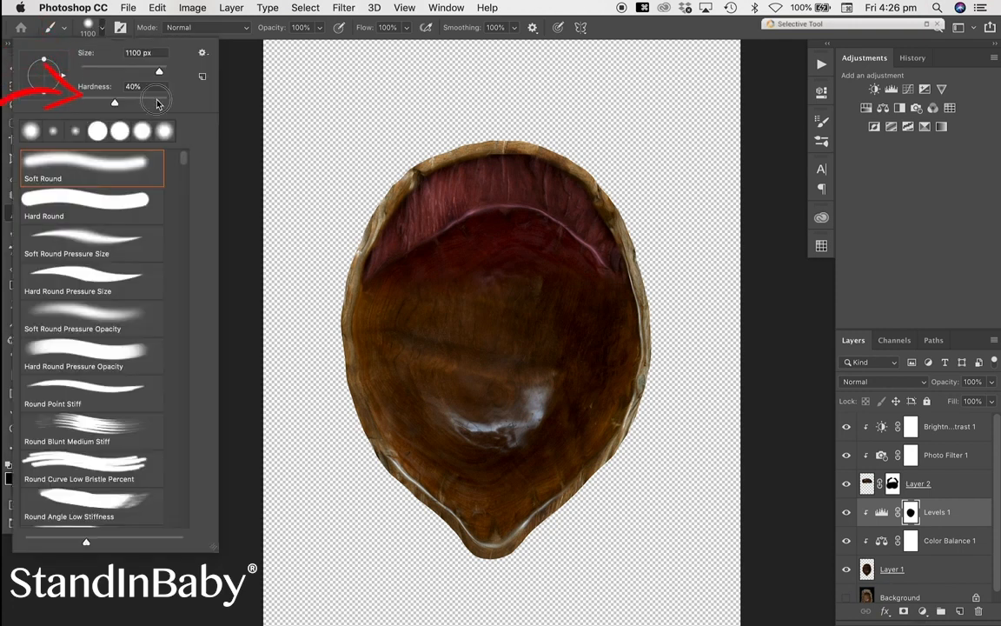
pyautogui.press('Return')
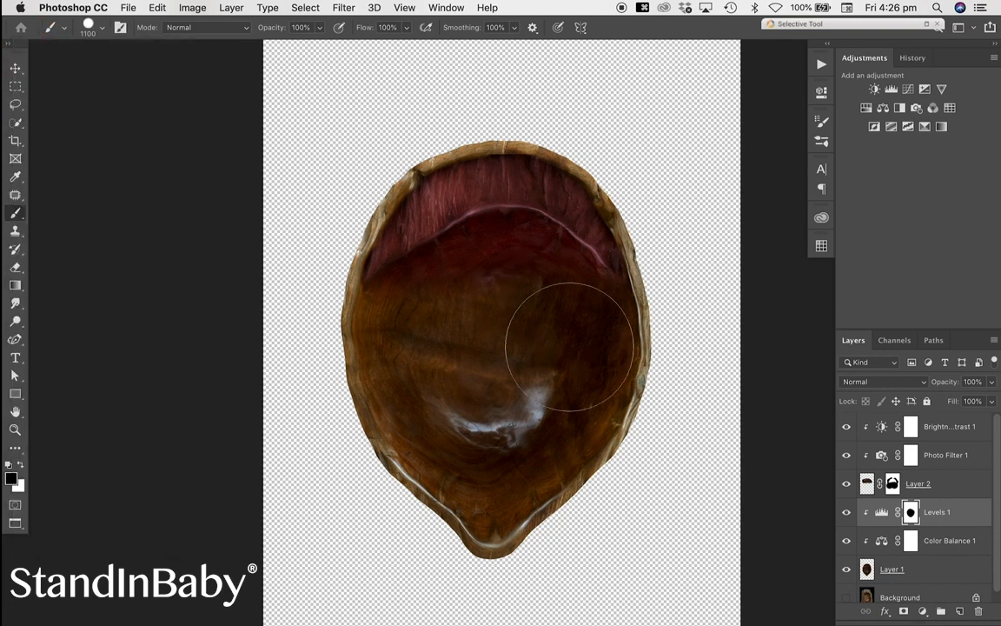
pyautogui.moveTo(487, 461)
pyautogui.mouseDown()
pyautogui.moveTo(430, 387)
pyautogui.moveTo(416, 336)
pyautogui.moveTo(422, 306)
pyautogui.moveTo(458, 242)
pyautogui.moveTo(520, 229)
pyautogui.moveTo(533, 264)
pyautogui.moveTo(521, 355)
pyautogui.moveTo(465, 349)
pyautogui.moveTo(456, 318)
pyautogui.mouseUp()
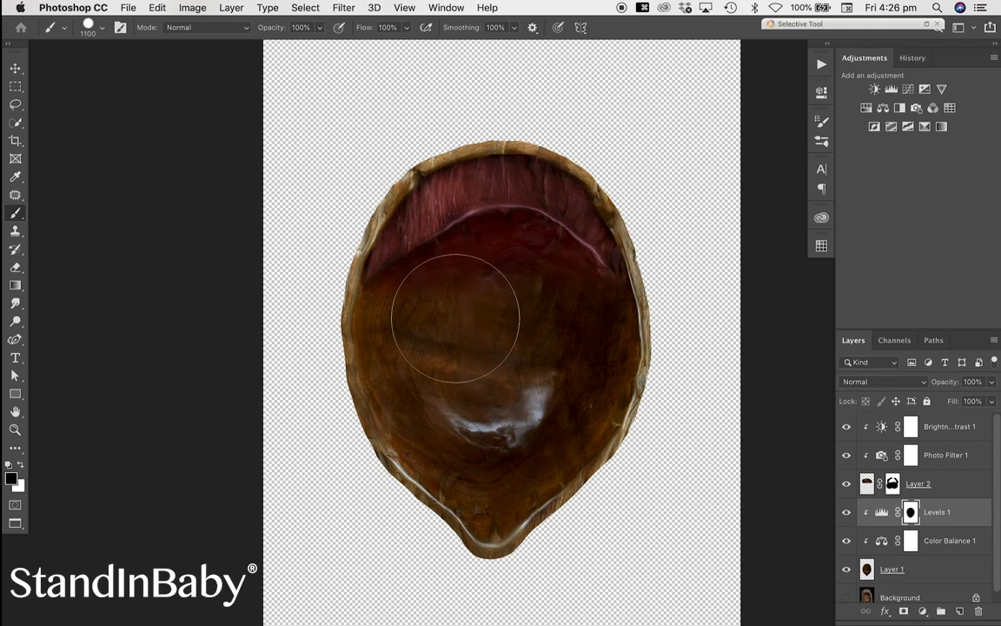
# Step: Extend the Levels 1 mask to the hollow's side and lower edges with a 700 px black brush
pyautogui.press('[')
pyautogui.press('[')
pyautogui.press('[')
pyautogui.press('[')
pyautogui.moveTo(510, 411)
pyautogui.mouseDown()
pyautogui.moveTo(458, 549)
pyautogui.moveTo(520, 469)
pyautogui.moveTo(539, 419)
pyautogui.moveTo(589, 367)
pyautogui.moveTo(585, 294)
pyautogui.mouseUp()
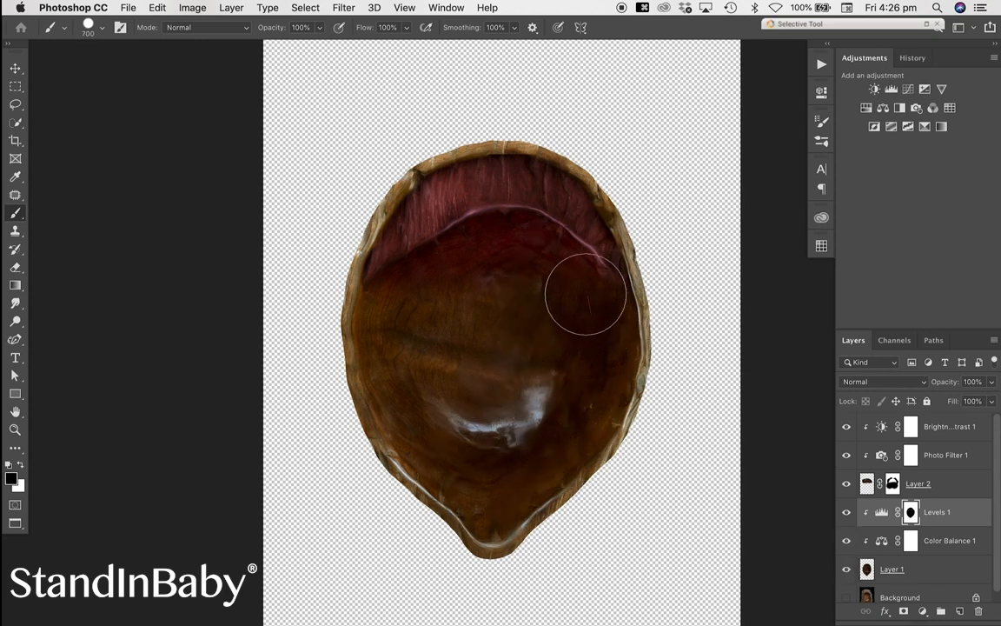
pyautogui.moveTo(396, 292)
pyautogui.mouseDown()
pyautogui.moveTo(391, 358)
pyautogui.moveTo(414, 422)
pyautogui.moveTo(488, 492)
pyautogui.mouseUp()
# Step: Restore the Levels brightening along the bowl's lower rim by painting its mask with a smaller white brush, starting at 350 px
pyautogui.click(20, 465)
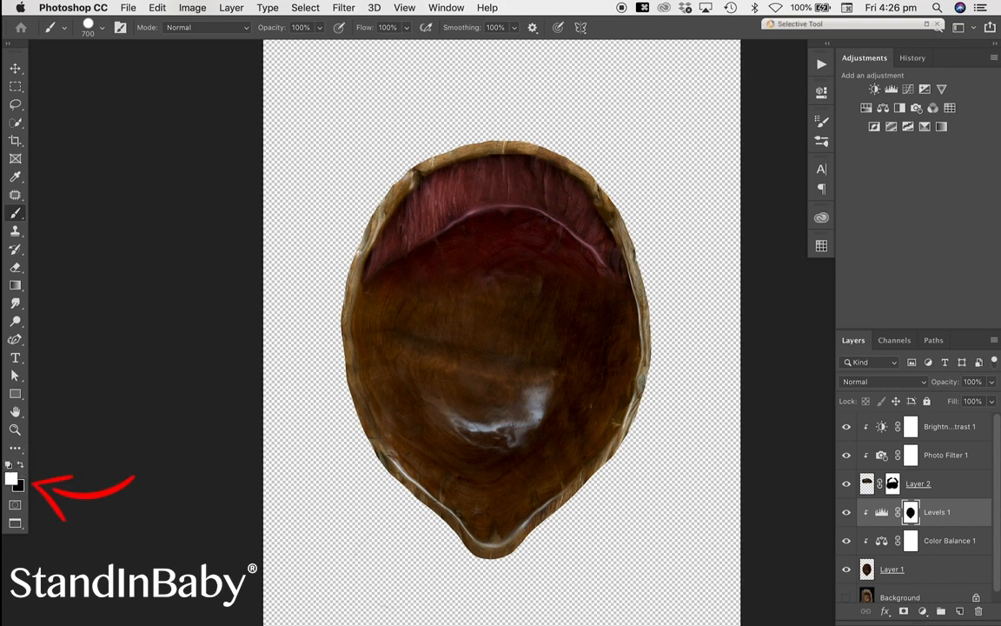
pyautogui.press('[')
pyautogui.press('[')
pyautogui.press('[')
pyautogui.press('[')
pyautogui.press('[')
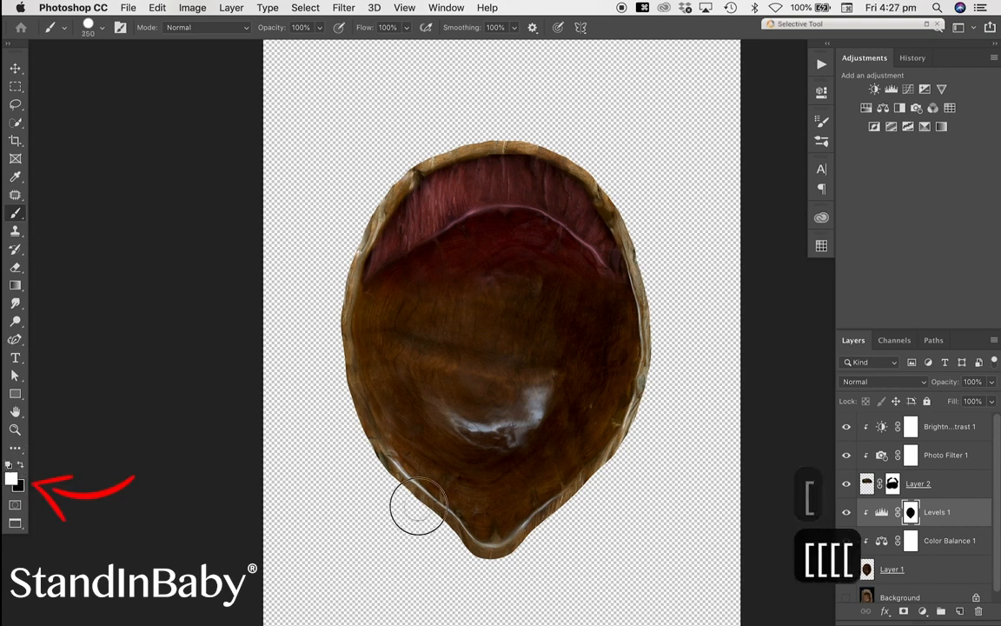
pyautogui.moveTo(474, 556)
pyautogui.mouseDown()
pyautogui.moveTo(496, 561)
pyautogui.moveTo(565, 512)
pyautogui.moveTo(540, 469)
pyautogui.moveTo(639, 425)
pyautogui.moveTo(659, 373)
pyautogui.moveTo(637, 239)
pyautogui.moveTo(606, 174)
pyautogui.moveTo(545, 142)
pyautogui.moveTo(501, 134)
pyautogui.moveTo(394, 177)
pyautogui.moveTo(361, 229)
pyautogui.moveTo(337, 317)
pyautogui.moveTo(333, 363)
pyautogui.moveTo(379, 470)
pyautogui.moveTo(457, 542)
pyautogui.mouseUp()
# Step: Compare the rim with and without Levels 1, and set its midtone input to 1.24 and white input to 200
pyautogui.click(846, 513)
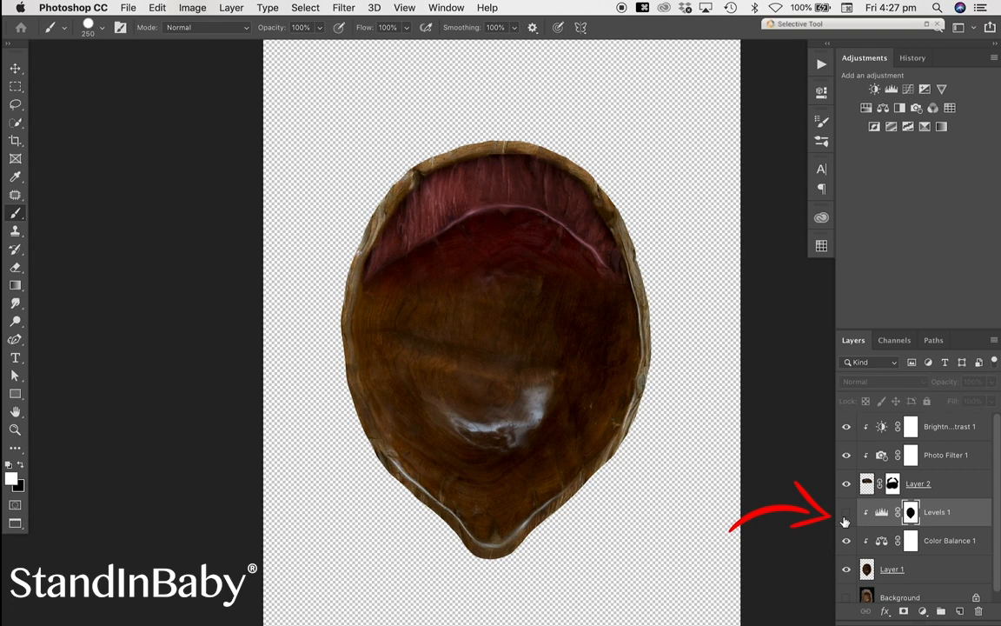
pyautogui.click(846, 513)
pyautogui.click(846, 516)
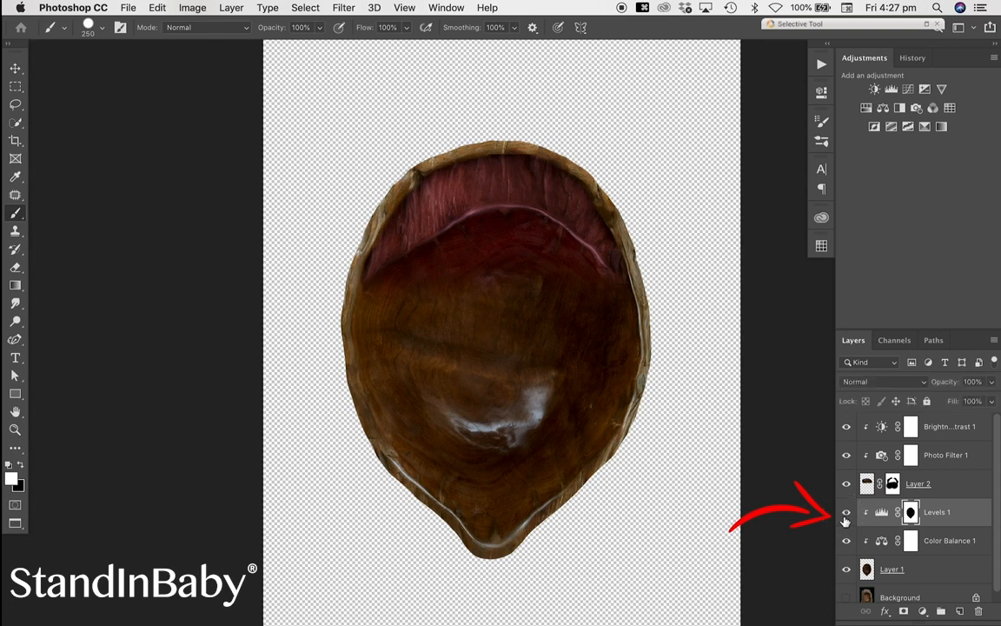
pyautogui.doubleClick(882, 513)
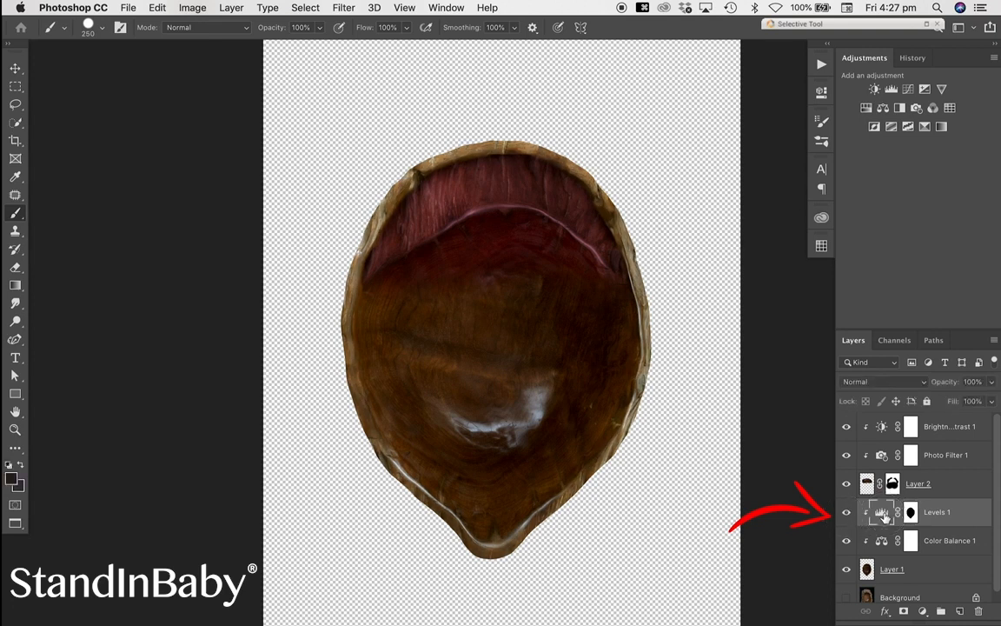
pyautogui.moveTo(700, 235); pyautogui.dragTo(694, 240)
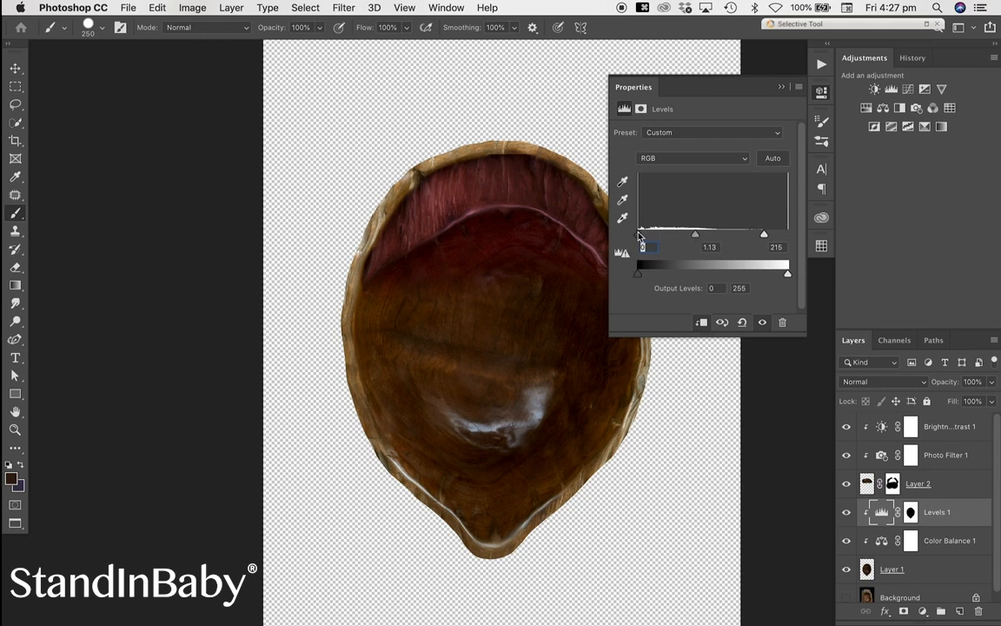
pyautogui.moveTo(692, 237); pyautogui.dragTo(689, 237)
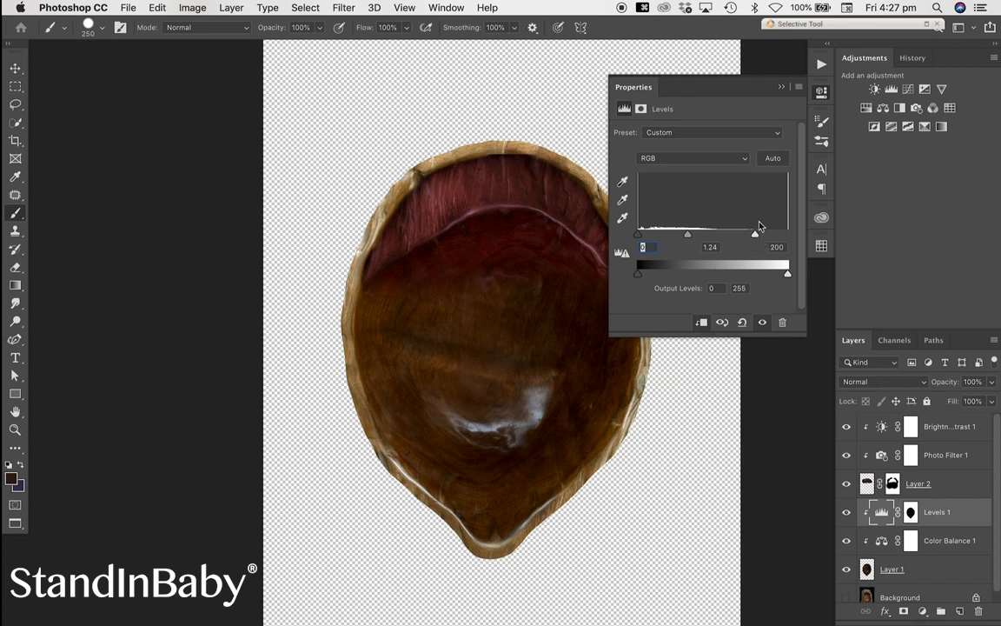
pyautogui.click(781, 88)
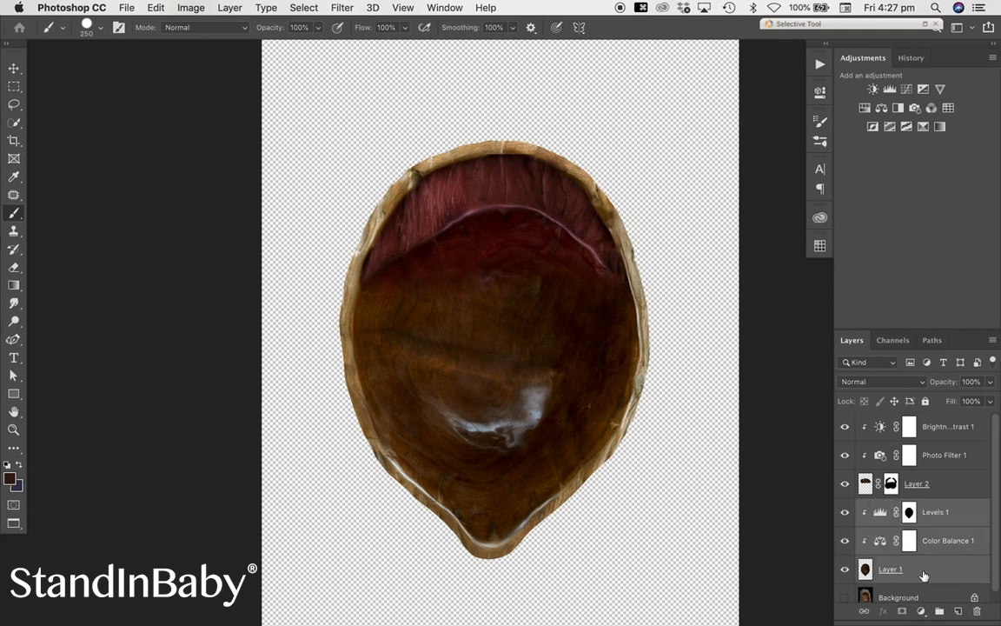
# Step: Group Levels 1, Color Balance 1 and Layer 1 and name the group Womb
pyautogui.press('super+g')
pyautogui.doubleClick(897, 508)
pyautogui.write('Womb')
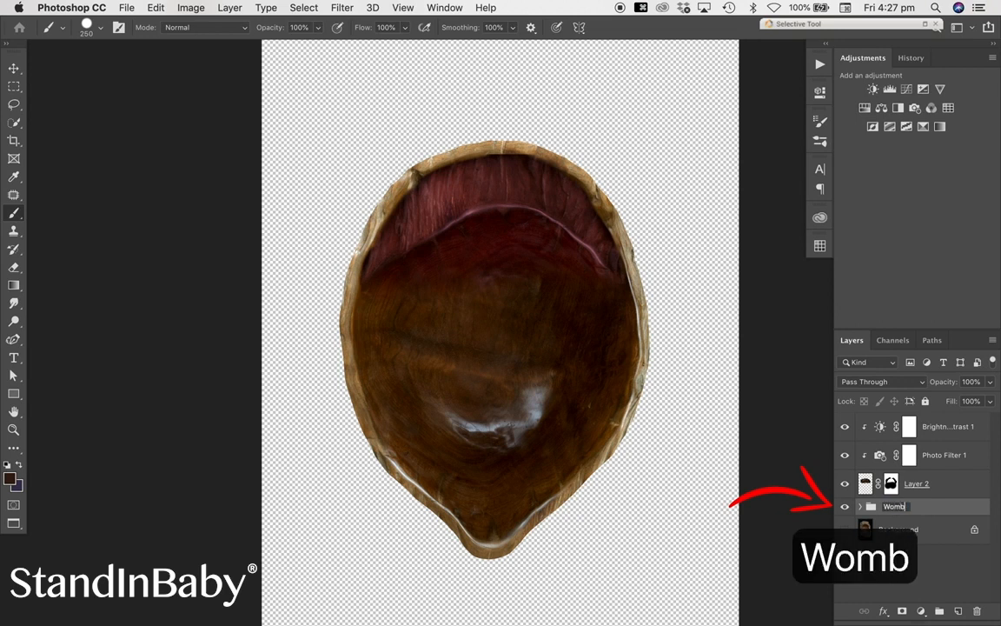
pyautogui.press('Return')
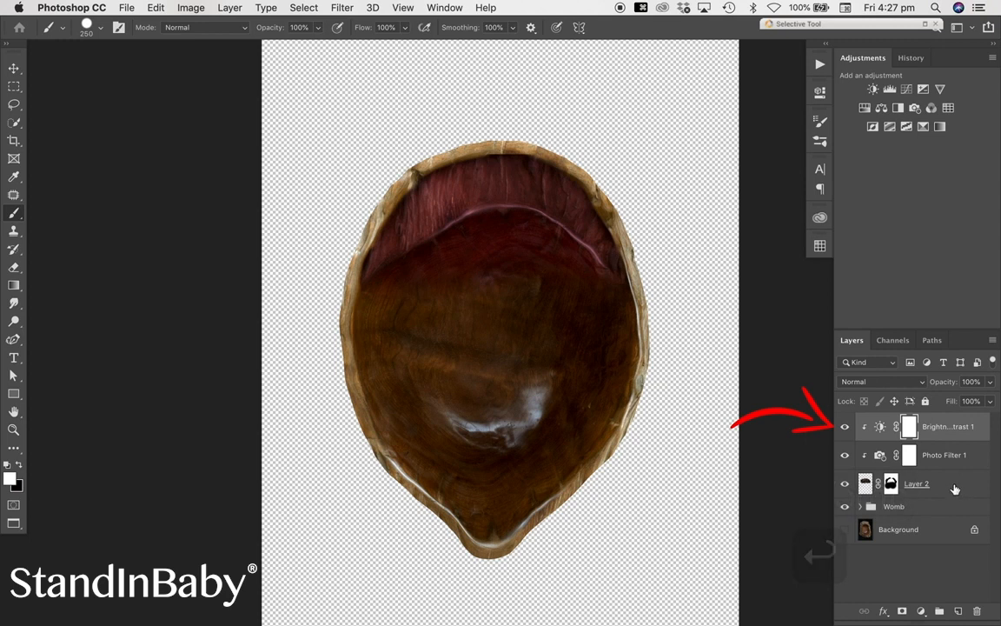
# Step: Group Brightness/Contrast 1, Photo Filter 1 and Layer 2 and name the group Placenta
pyautogui.click(955, 487)
pyautogui.press('super+g')
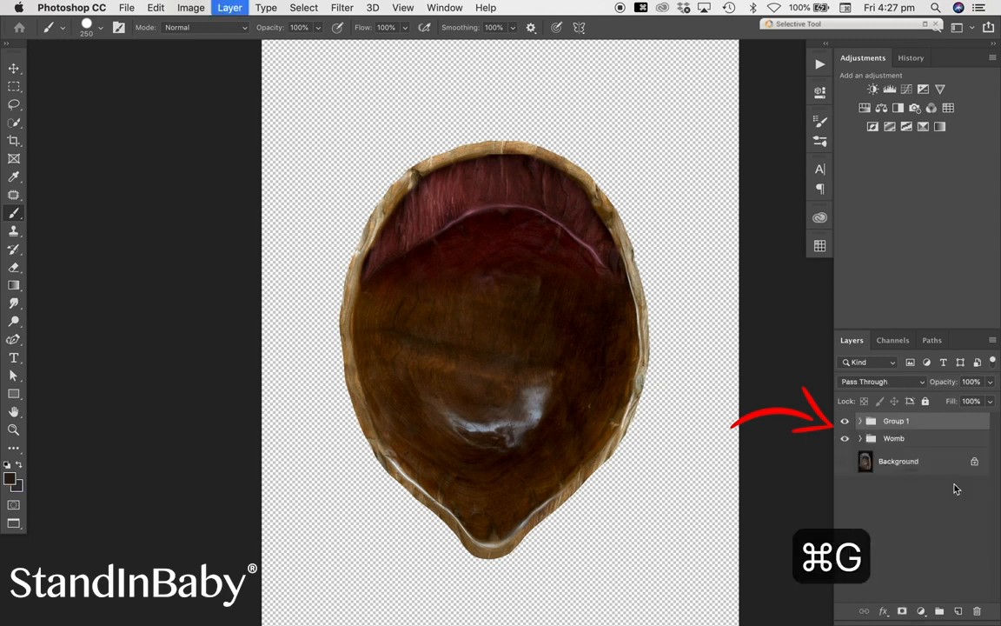
pyautogui.doubleClick(894, 424)
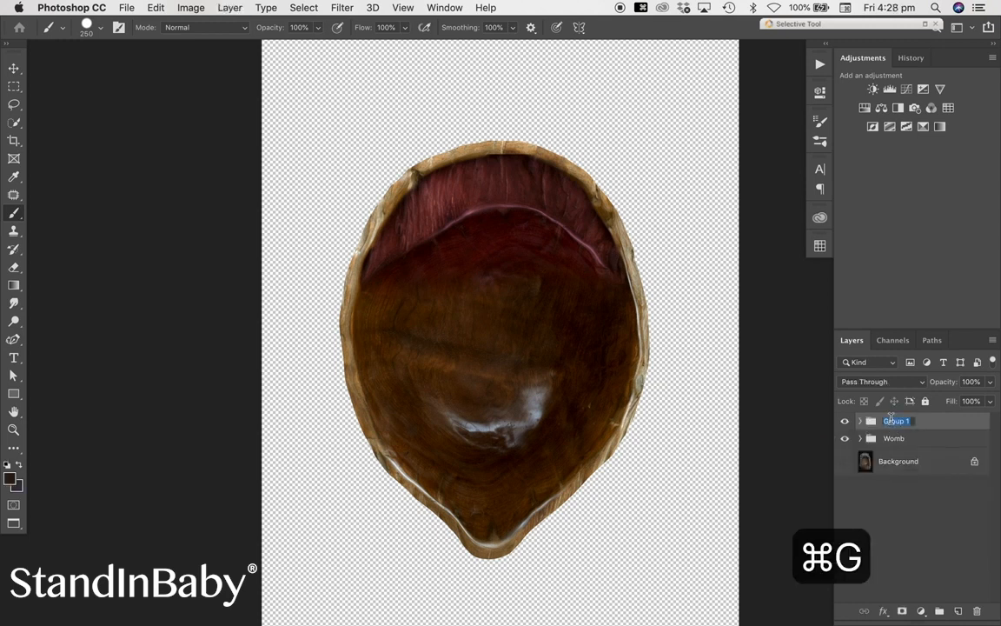
pyautogui.write('Placenta')
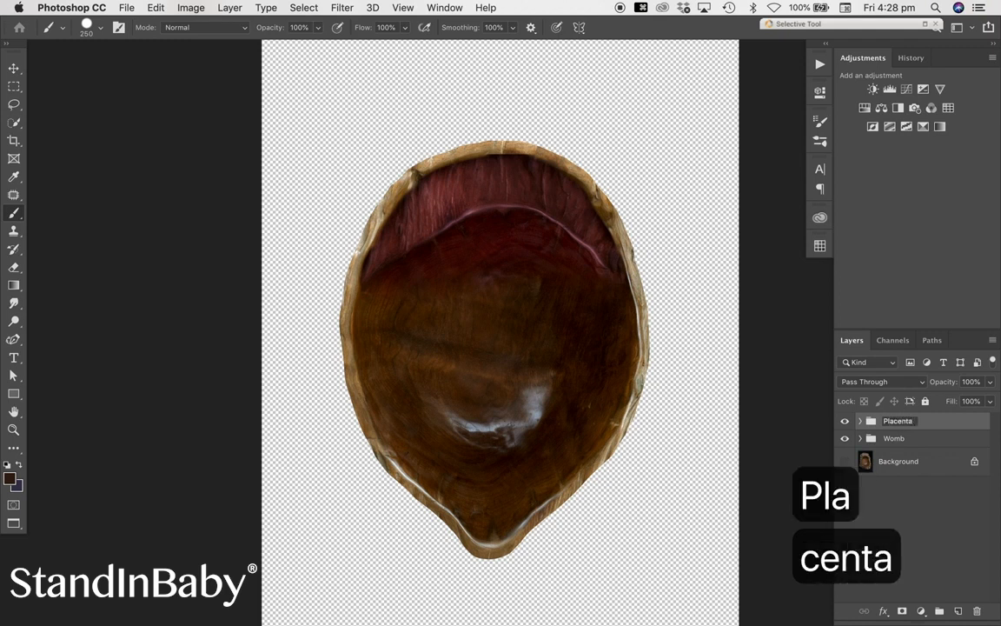
pyautogui.press('Return')
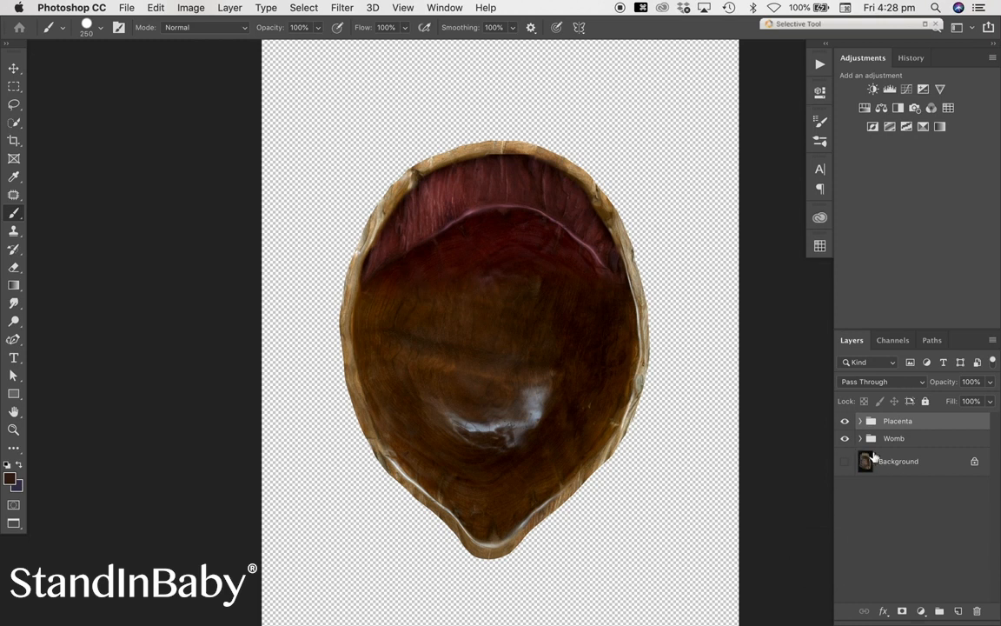
# Step: Hide the Womb and Placenta groups, show the Background, and copy a rectangle of smooth wood from the bowl's lower right to a new layer
pyautogui.click(847, 442)
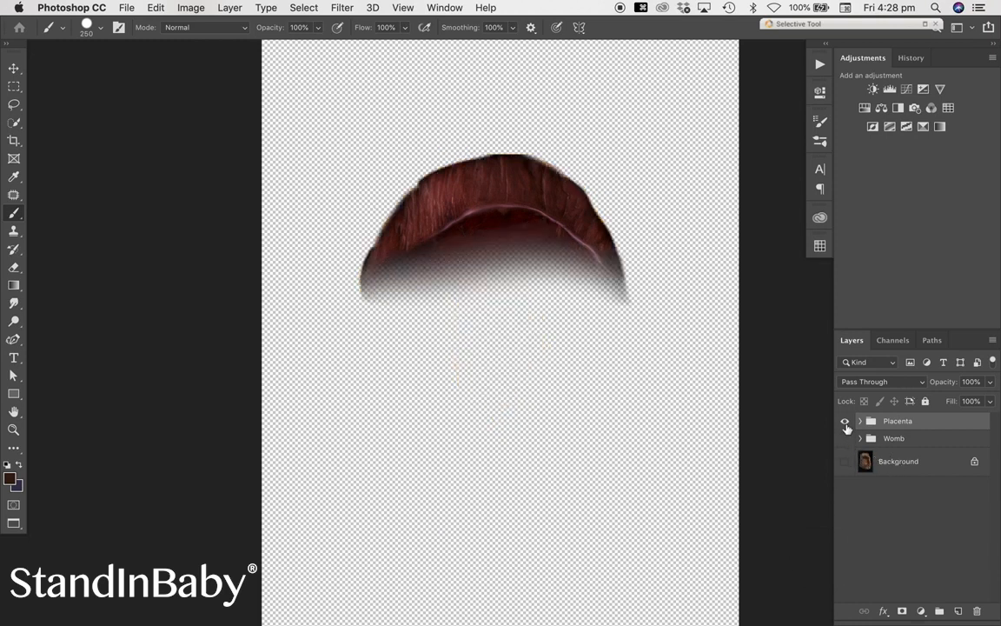
pyautogui.click(845, 421)
pyautogui.click(845, 461)
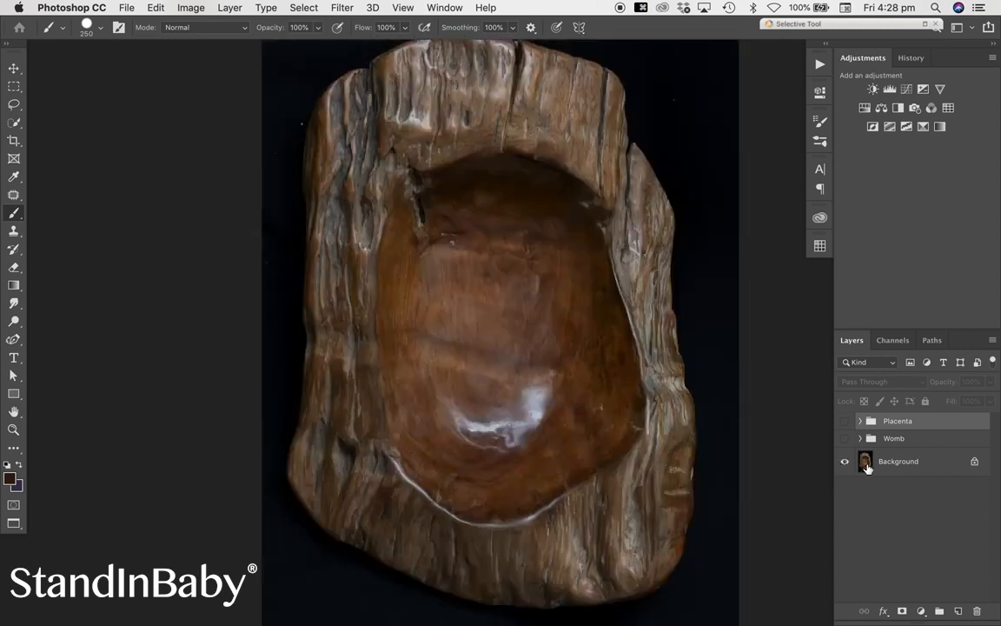
pyautogui.click(11, 88)
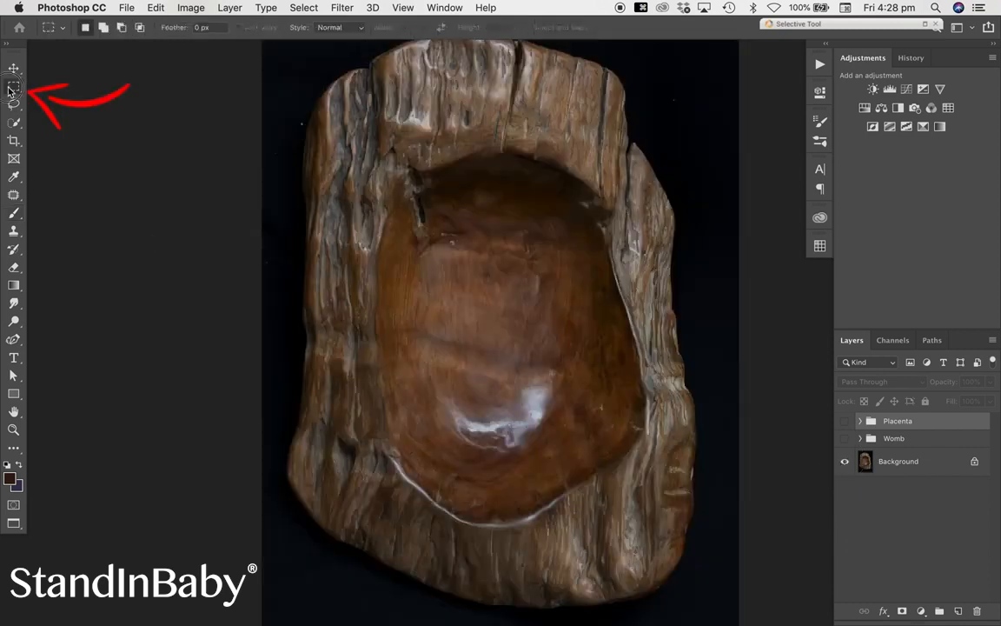
pyautogui.moveTo(626, 318); pyautogui.dragTo(557, 450)
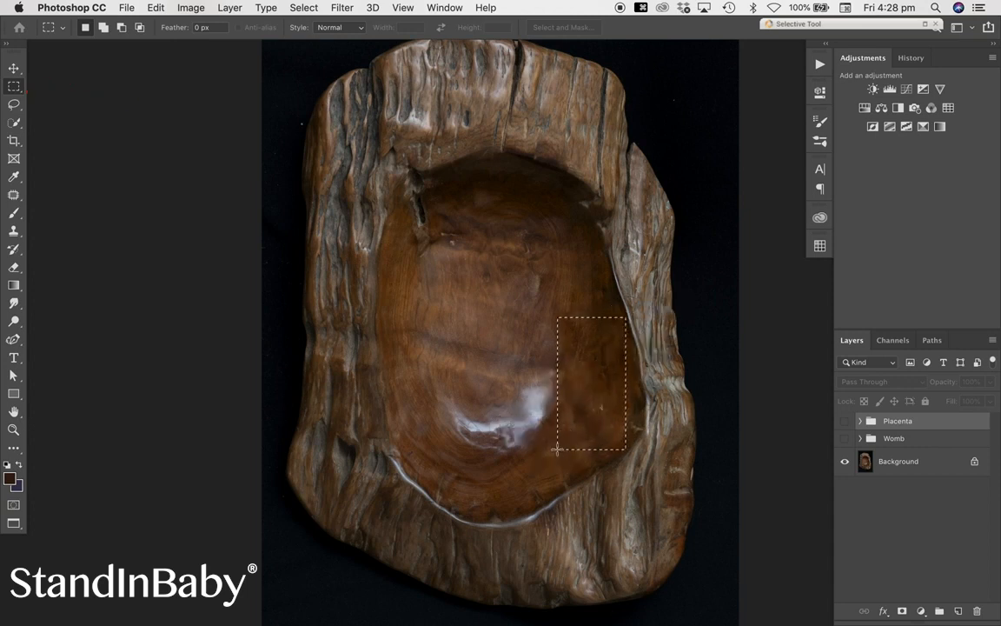
pyautogui.click(945, 462)
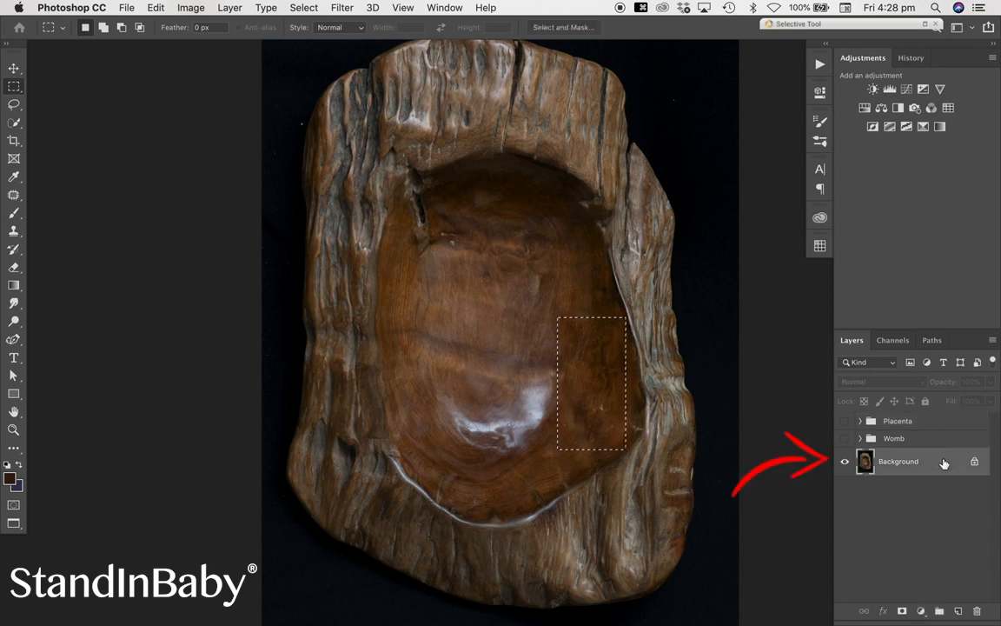
pyautogui.press('super+j')
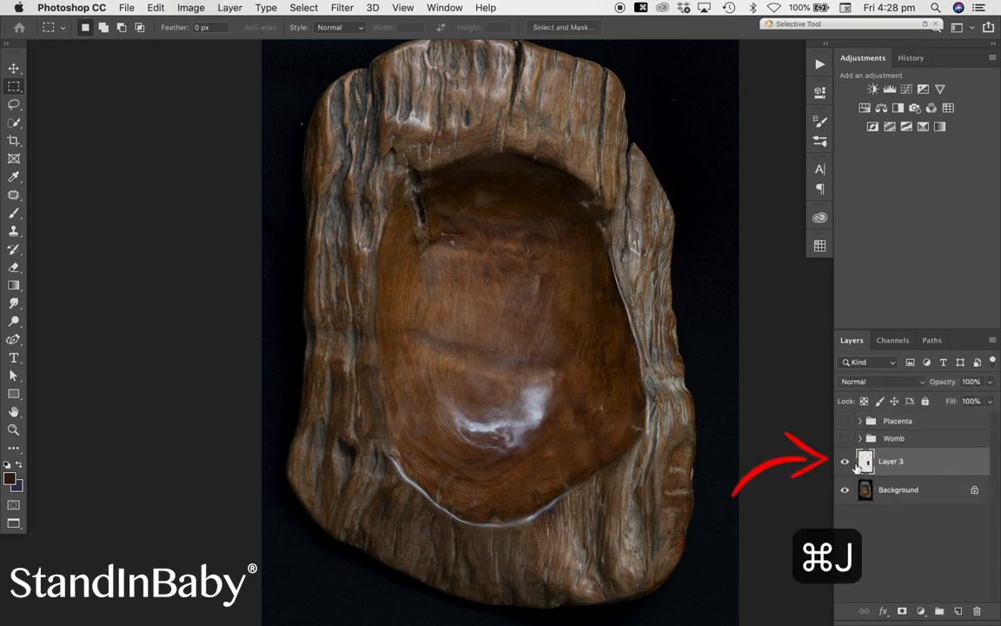
# Step: Hide the original Background, show both groups again, and stretch the wood patch non-proportionally to about 711% width and 550% height, filling the canvas
pyautogui.click(843, 491)
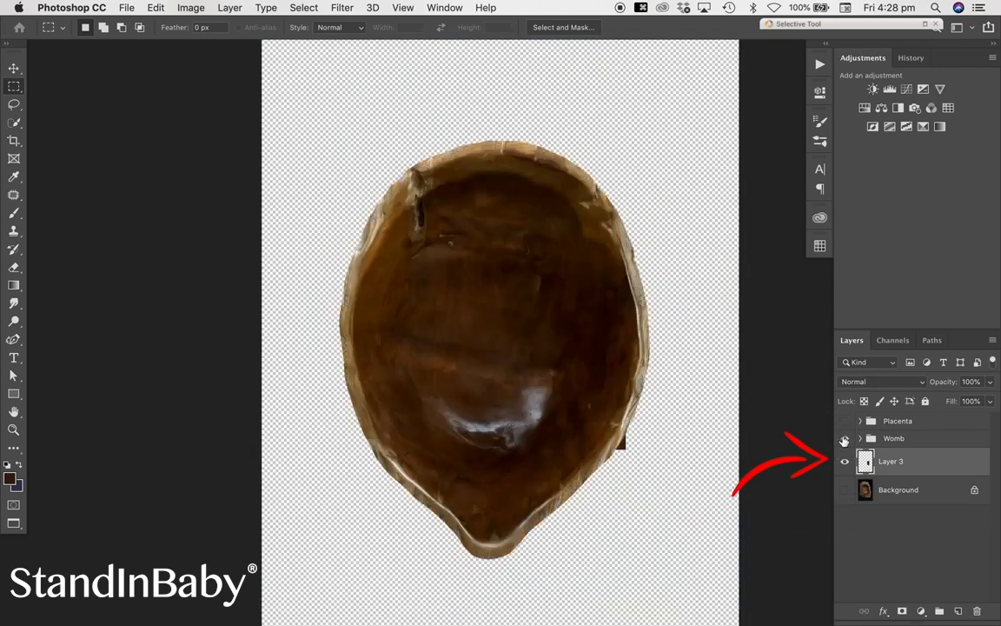
pyautogui.click(843, 435)
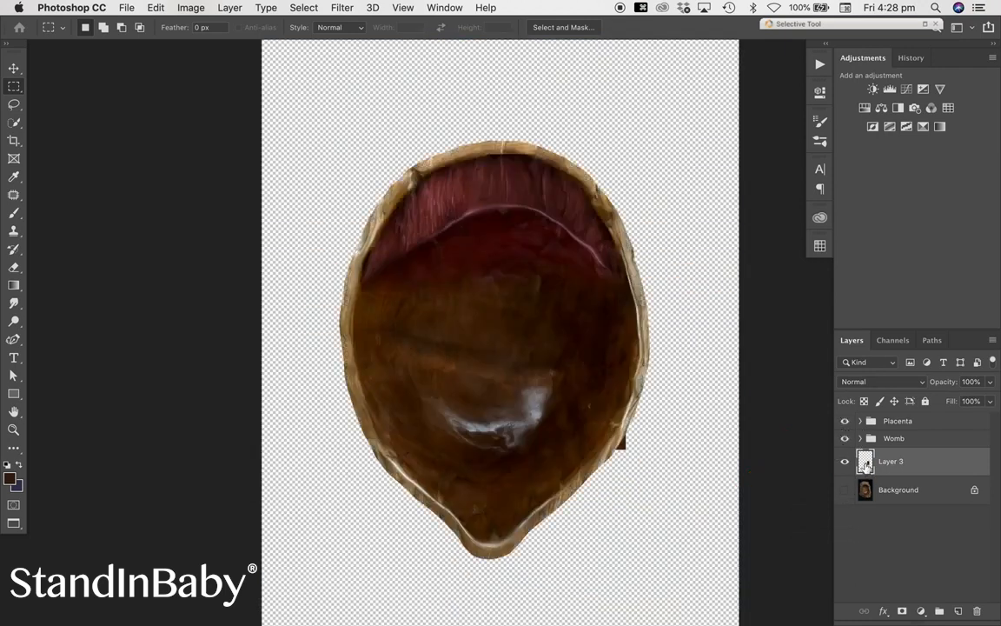
pyautogui.press('super+t')
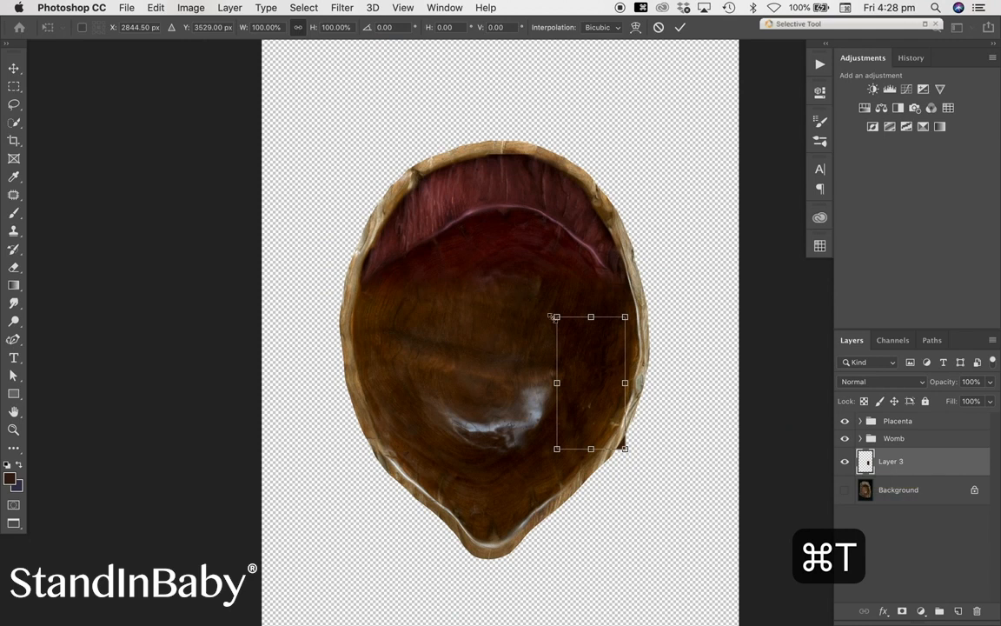
pyautogui.moveTo(557, 316); pyautogui.dragTo(259, 139)
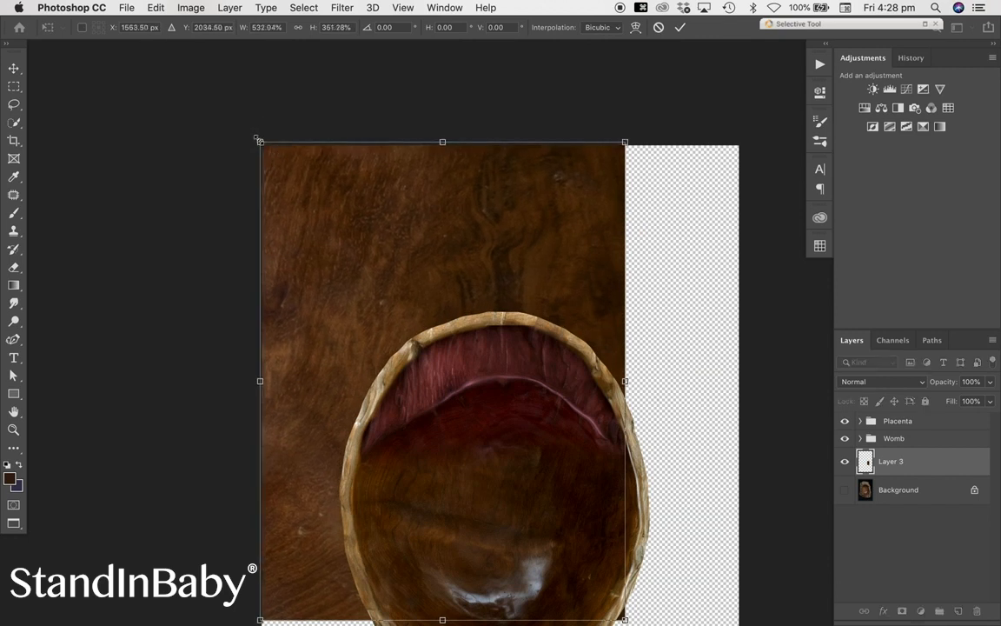
pyautogui.press('super+0')
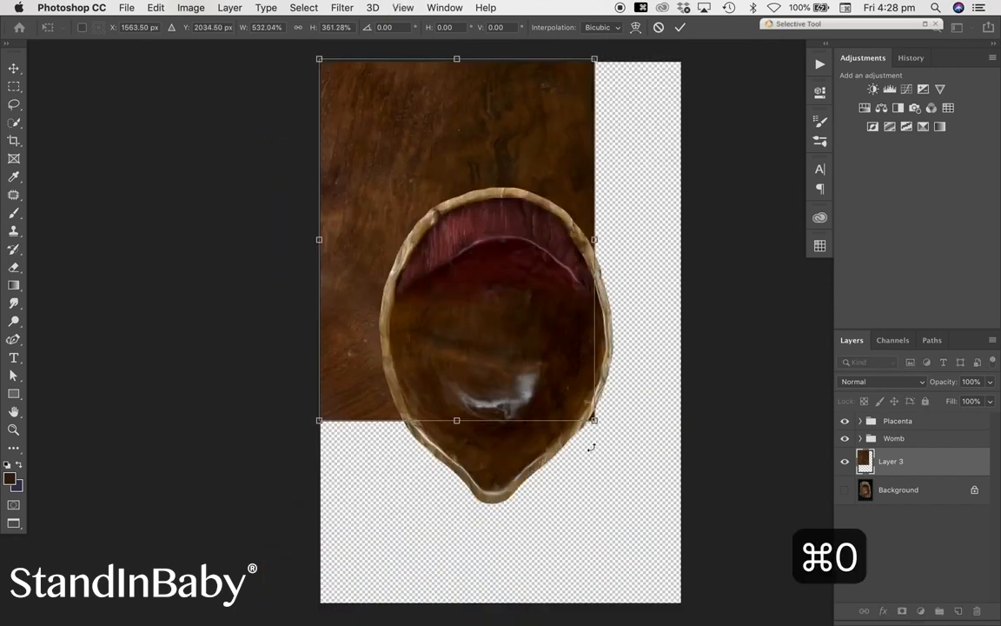
pyautogui.moveTo(594, 421); pyautogui.dragTo(687, 477)
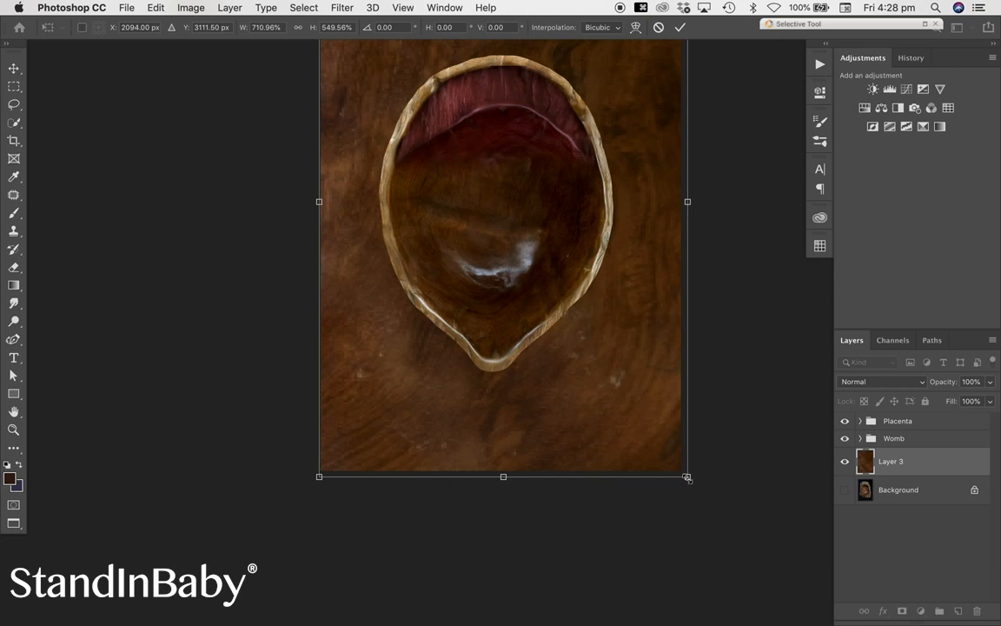
pyautogui.press('Return')
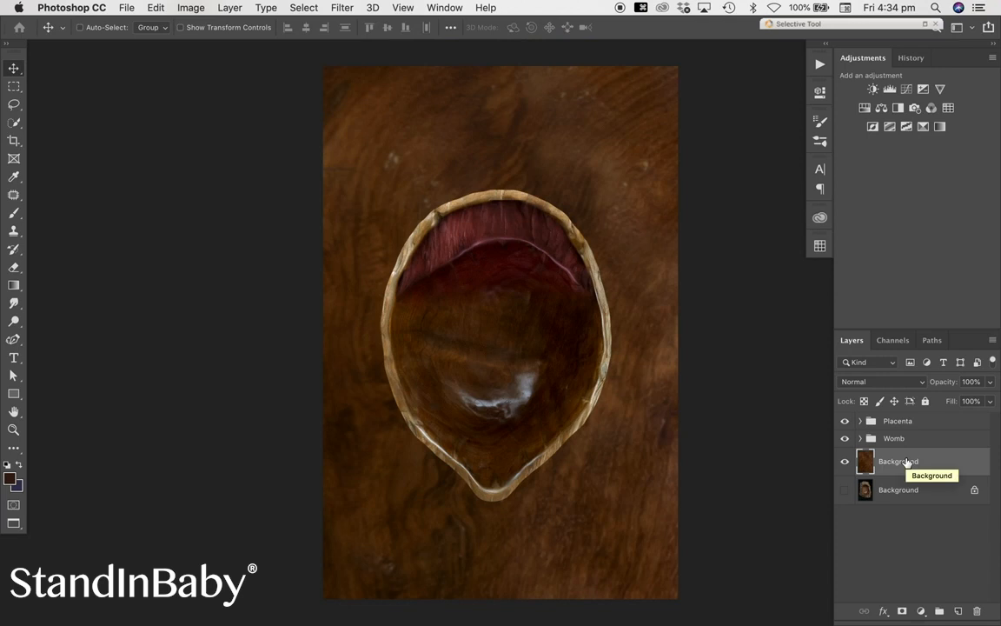
# Step: Darken the wood backdrop with a Brightness/Contrast adjustment, setting brightness to -93 and contrast to -44
pyautogui.click(873, 88)
pyautogui.moveTo(671, 172)
pyautogui.mouseDown()
pyautogui.moveTo(624, 198)
pyautogui.moveTo(650, 173)
pyautogui.mouseUp()
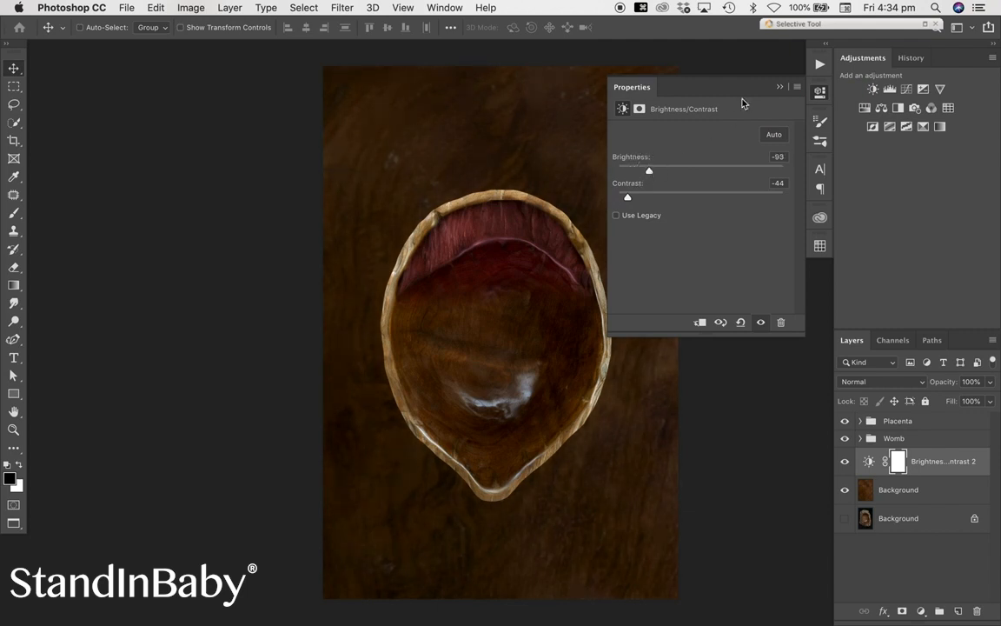
pyautogui.click(780, 90)
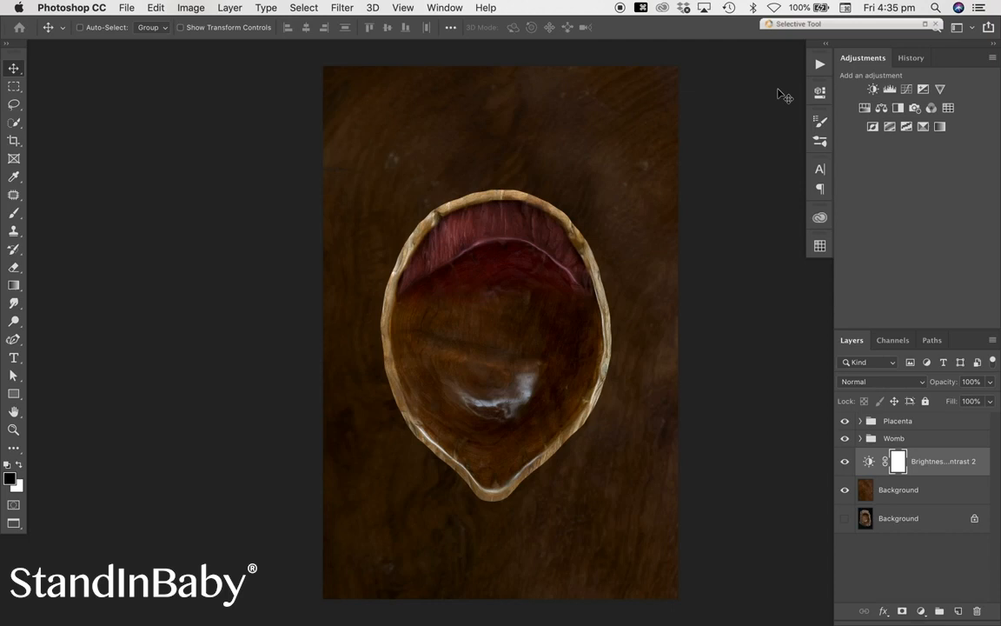
# Step: Widen the wood backdrop layer rightward to about 114% and clip the Brightness/Contrast 2 adjustment to it
pyautogui.click(865, 492)
pyautogui.press('s')
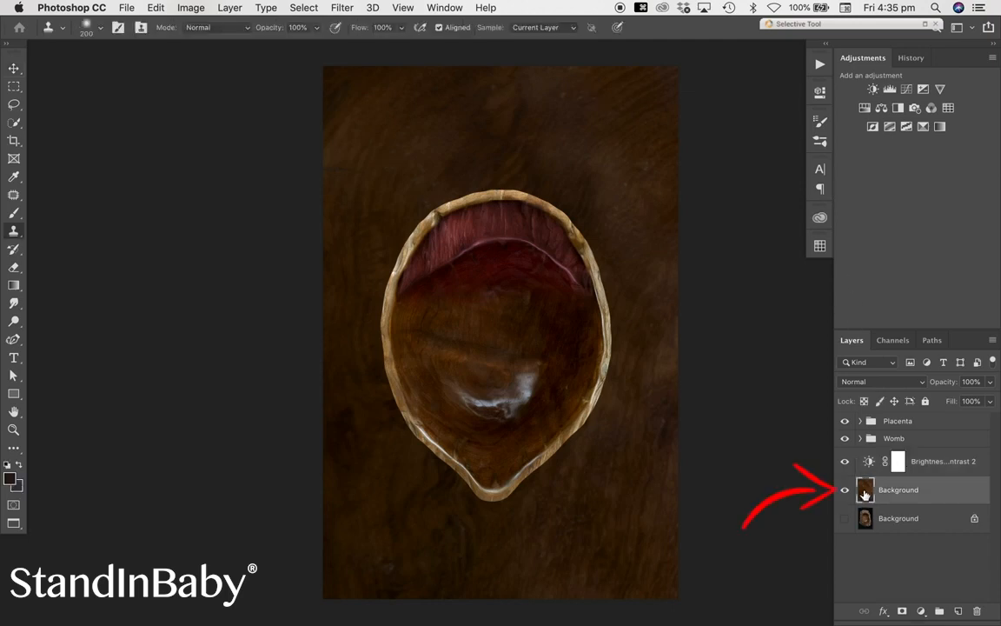
pyautogui.press('super+t')
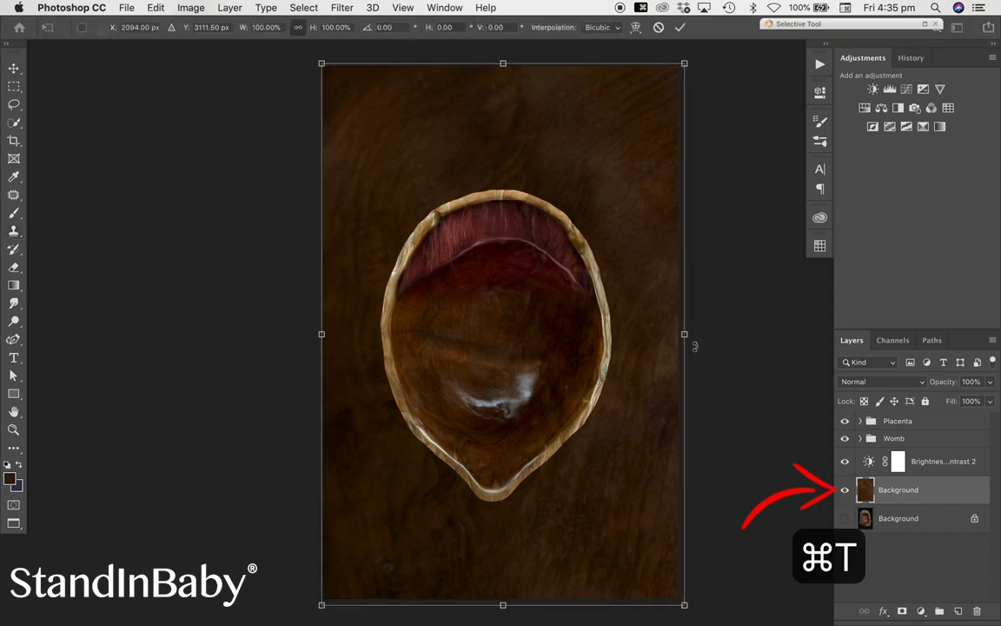
pyautogui.moveTo(685, 335); pyautogui.dragTo(735, 336)
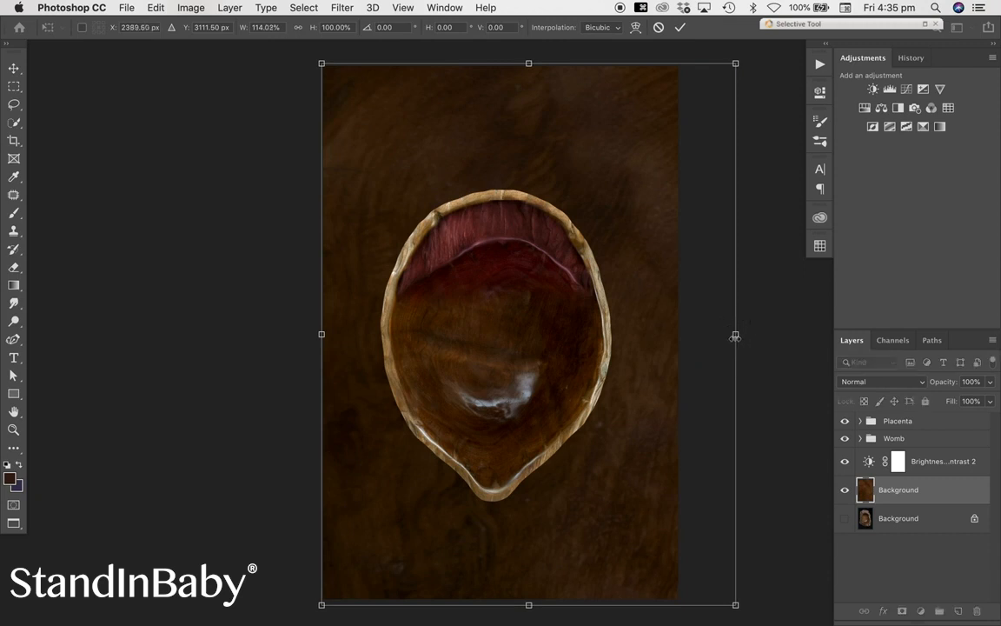
pyautogui.click(13, 68)
pyautogui.keyDown('alt'); pyautogui.click(869, 477); pyautogui.keyUp('alt')
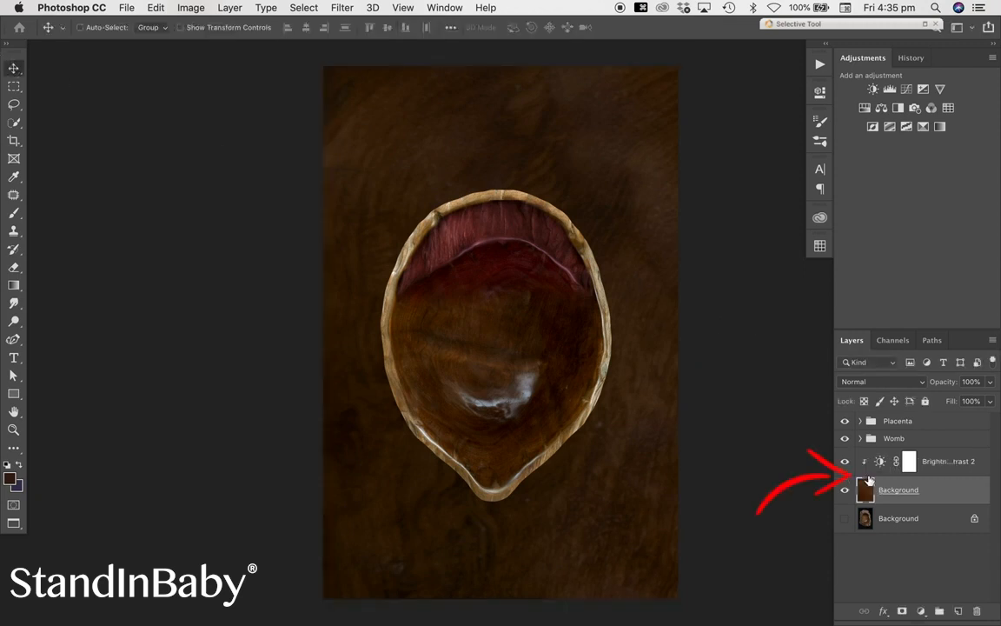
# Step: Add a Curves adjustment above the wood backdrop and darken it by lowering the curve's midpoint and white output
pyautogui.click(907, 90)
pyautogui.moveTo(721, 226); pyautogui.dragTo(722, 241)
pyautogui.moveTo(782, 167); pyautogui.dragTo(782, 185)
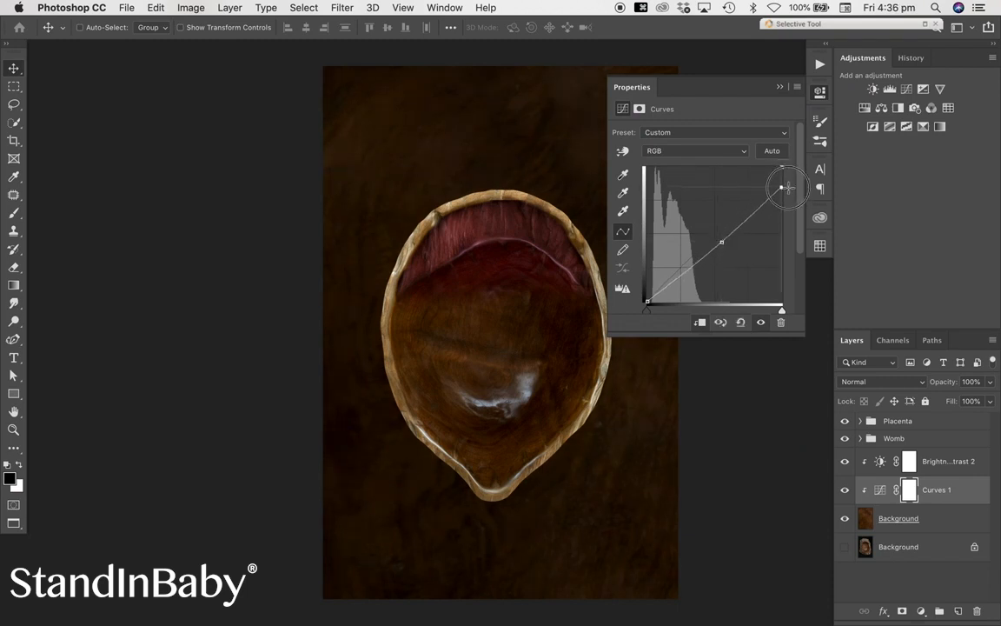
pyautogui.moveTo(721, 241); pyautogui.dragTo(724, 245)
pyautogui.click(779, 88)
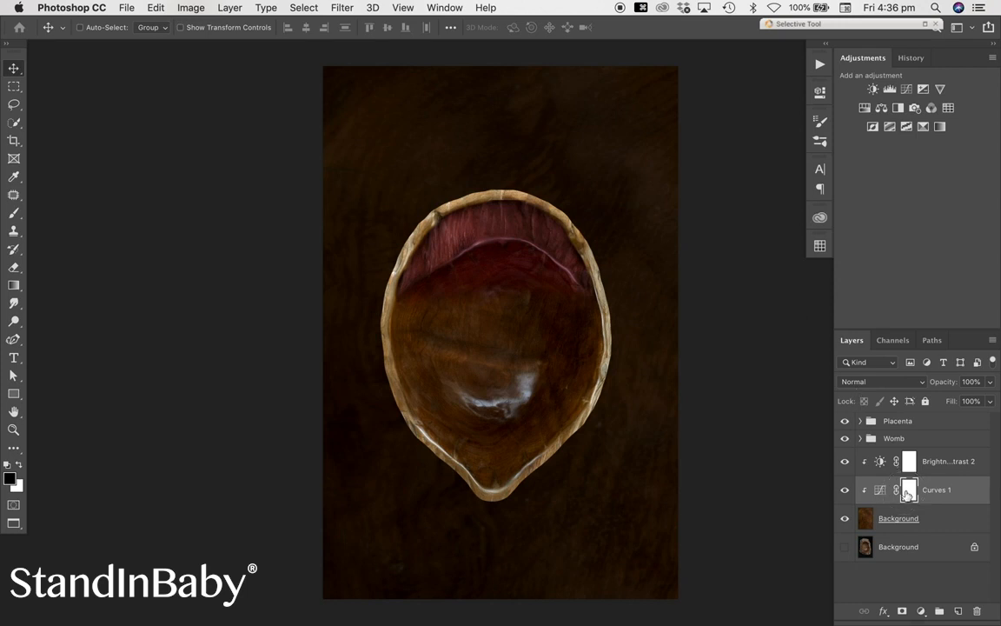
# Step: Invert the Curves 1 mask and paint it white with an 1800 px soft brush to shade behind the womb's lower right
pyautogui.press('super+i')
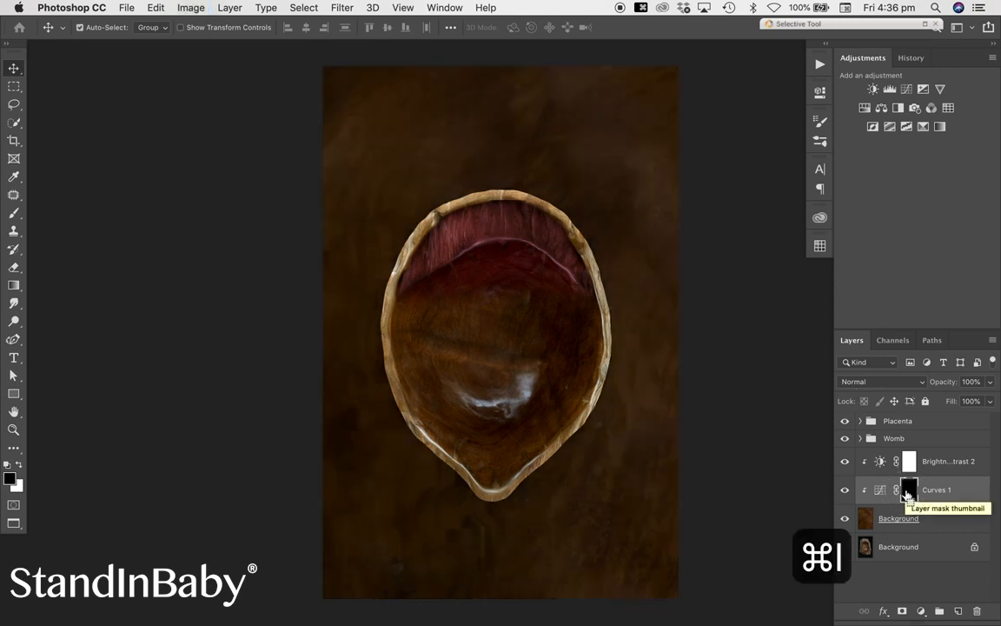
pyautogui.click(13, 212)
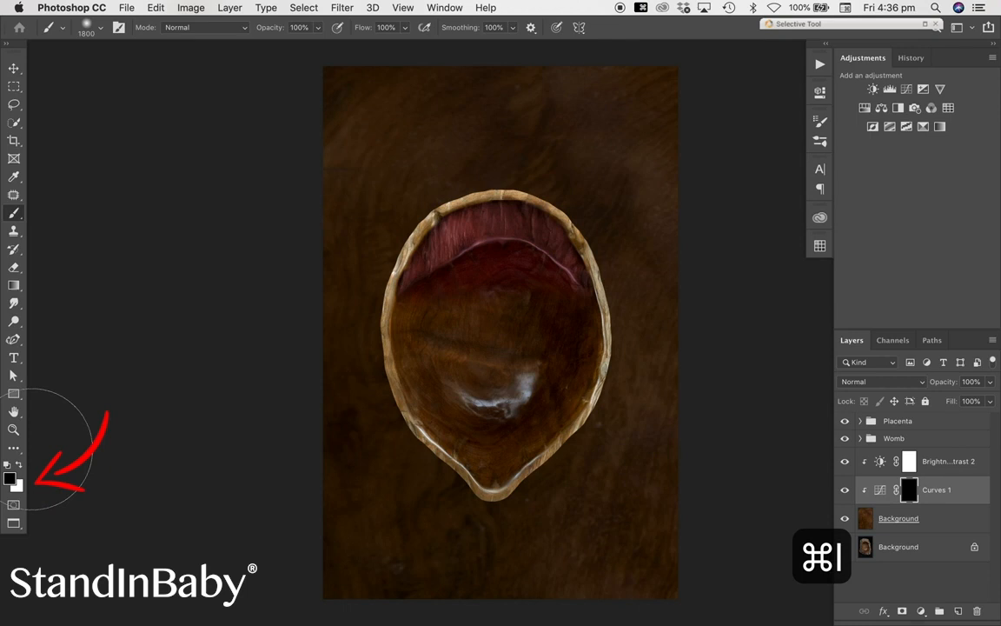
pyautogui.click(18, 466)
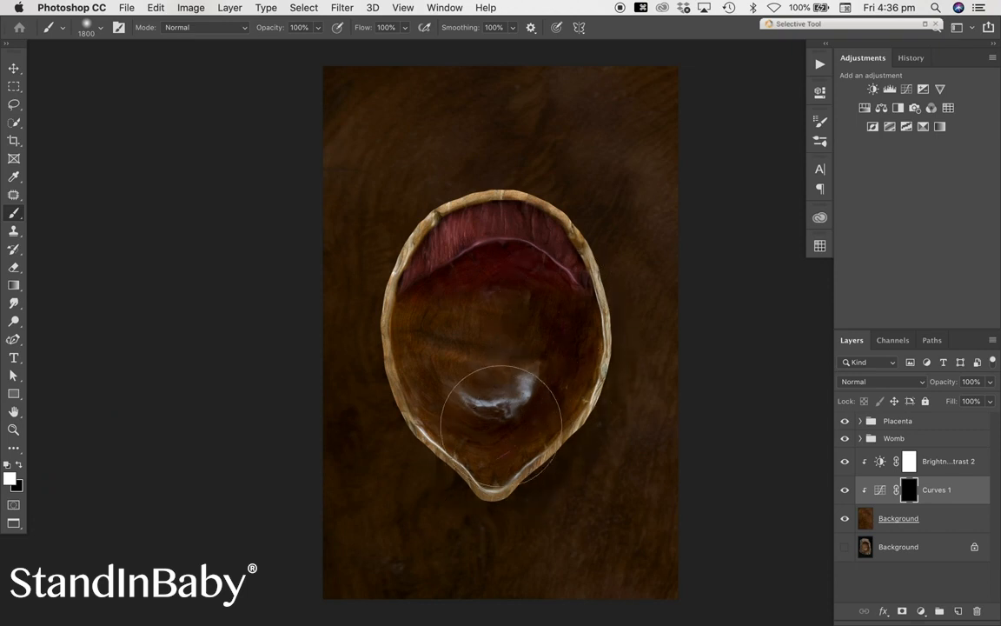
pyautogui.moveTo(578, 348); pyautogui.dragTo(532, 301)
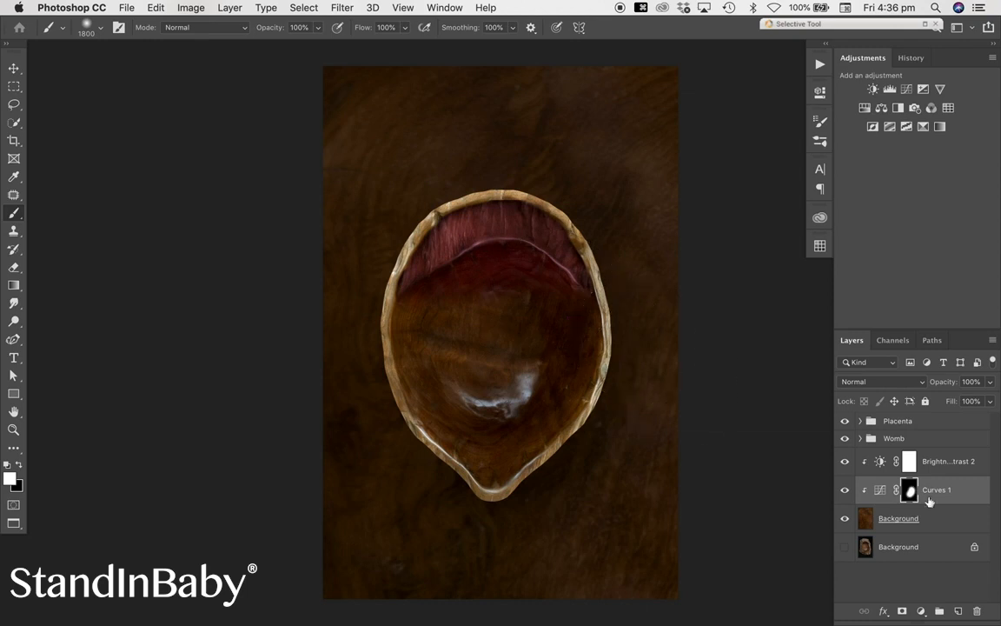
# Step: Add a slightly brightening second Curves adjustment, invert its mask, and paint it white around the womb's upper left
pyautogui.click(907, 90)
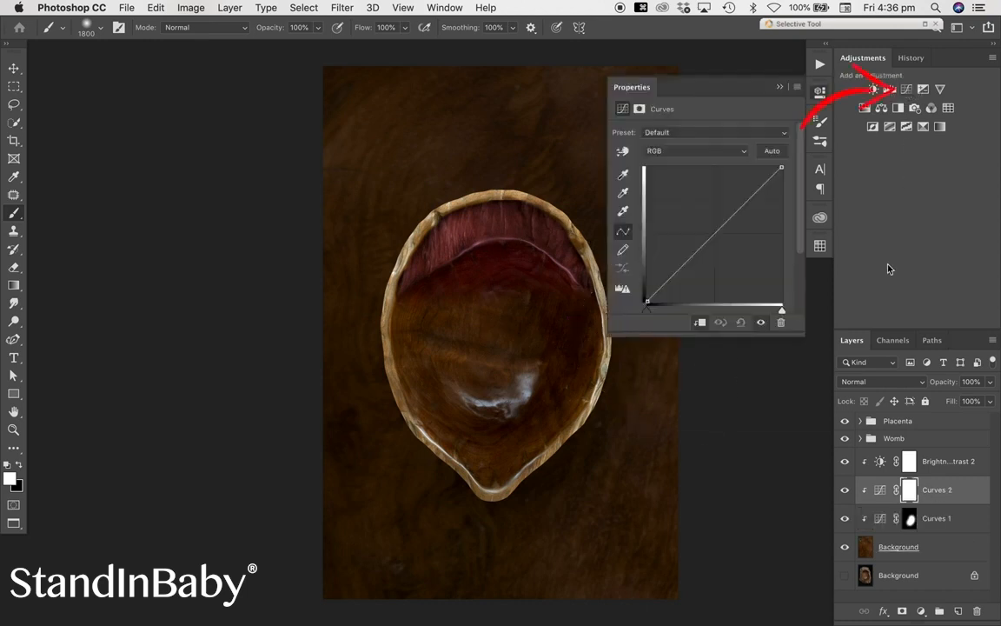
pyautogui.click(711, 230)
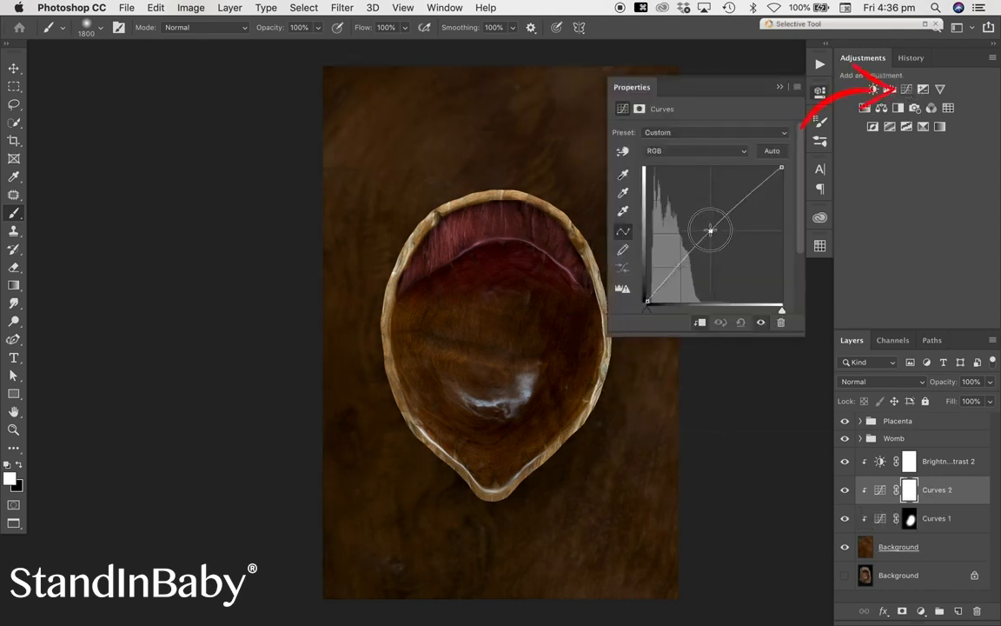
pyautogui.click(780, 88)
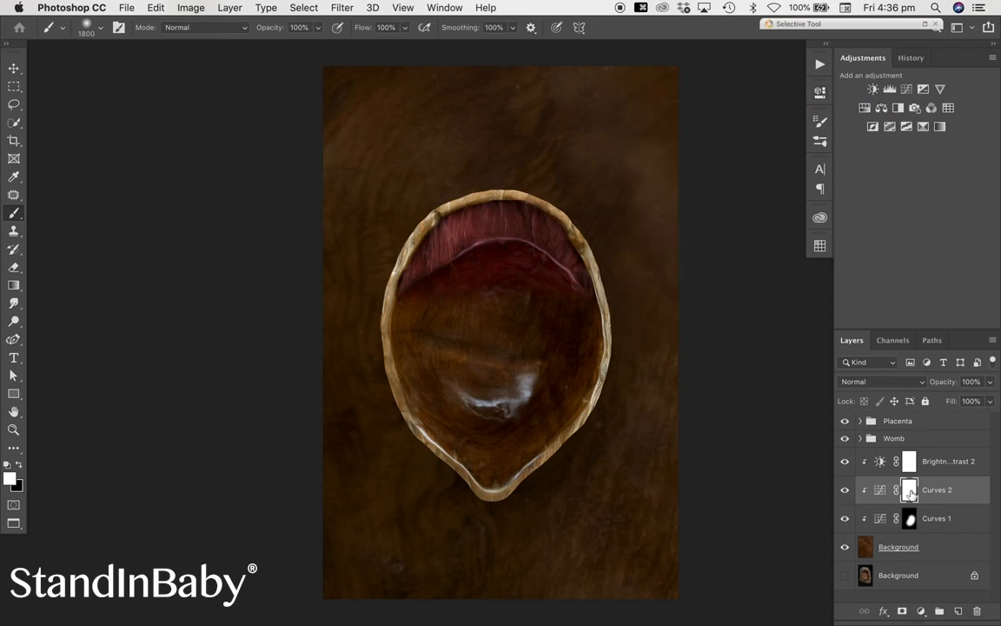
pyautogui.press('super+i')
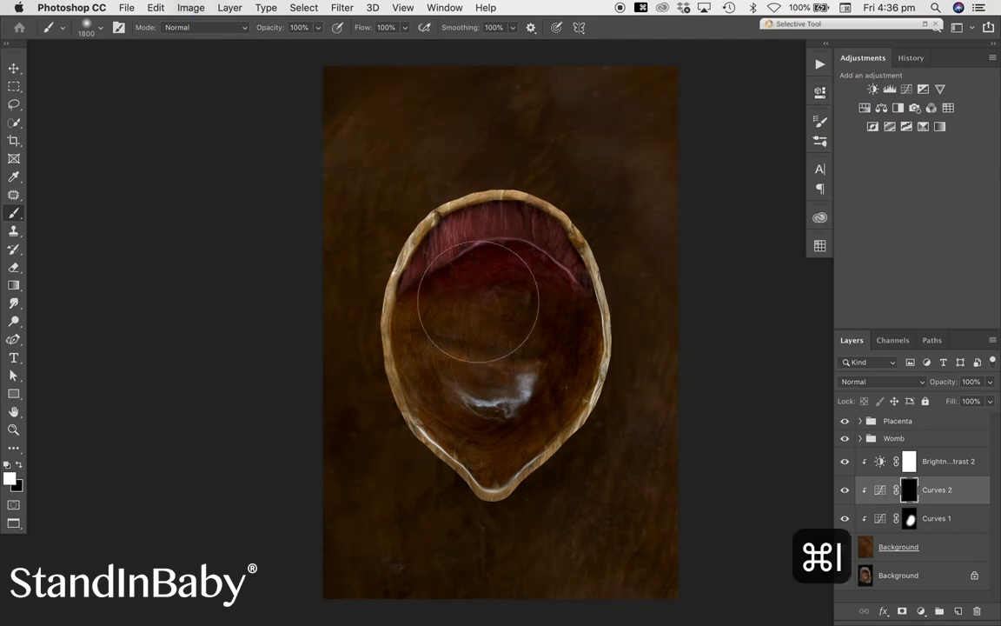
pyautogui.moveTo(470, 241)
pyautogui.mouseDown()
pyautogui.moveTo(435, 228)
pyautogui.moveTo(446, 235)
pyautogui.moveTo(417, 287)
pyautogui.moveTo(490, 239)
pyautogui.mouseUp()
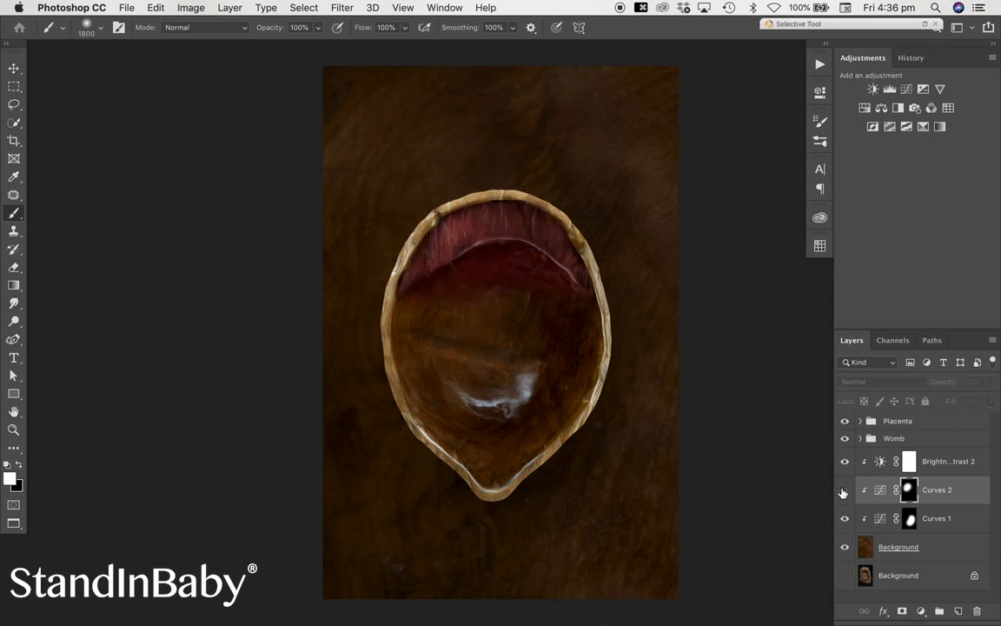
# Step: Strengthen the Curves 2 brightening by raising the curve's midpoint and moving its white point inward
pyautogui.doubleClick(881, 490)
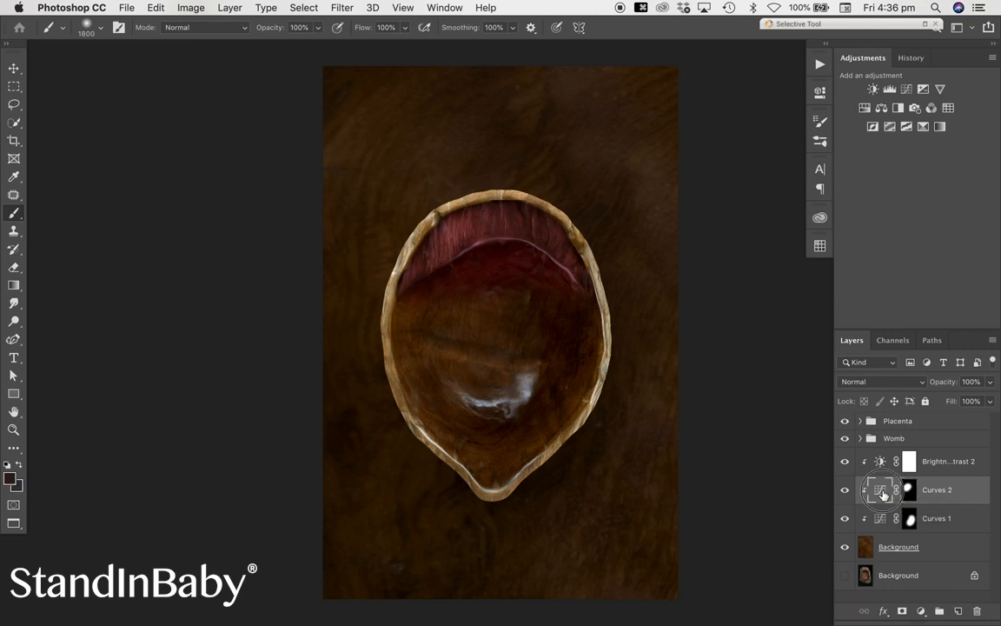
pyautogui.moveTo(713, 232); pyautogui.dragTo(702, 224)
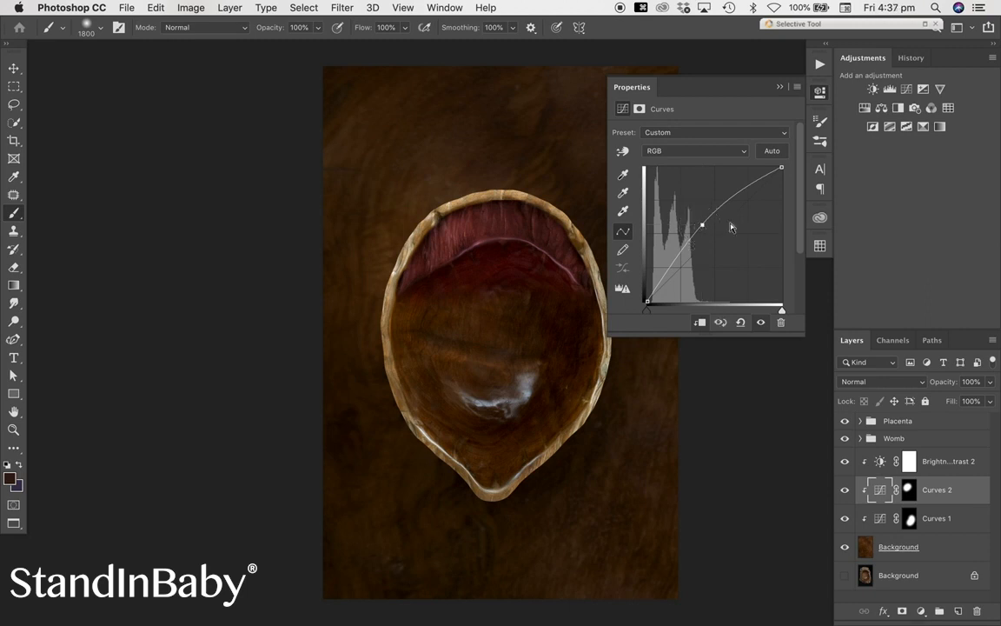
pyautogui.moveTo(778, 161); pyautogui.dragTo(769, 154)
pyautogui.moveTo(701, 224); pyautogui.dragTo(700, 215)
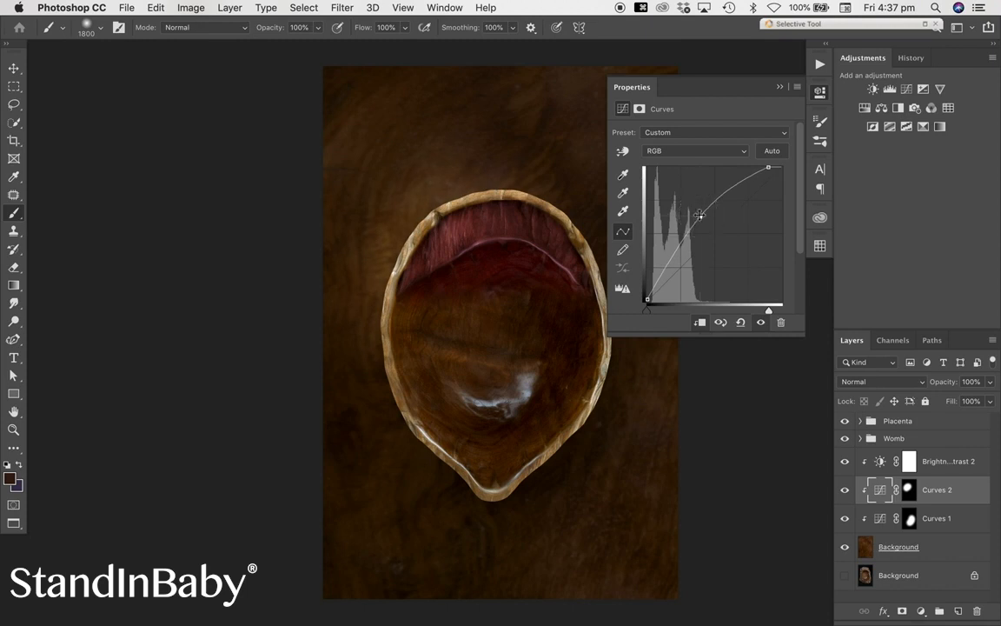
pyautogui.click(780, 88)
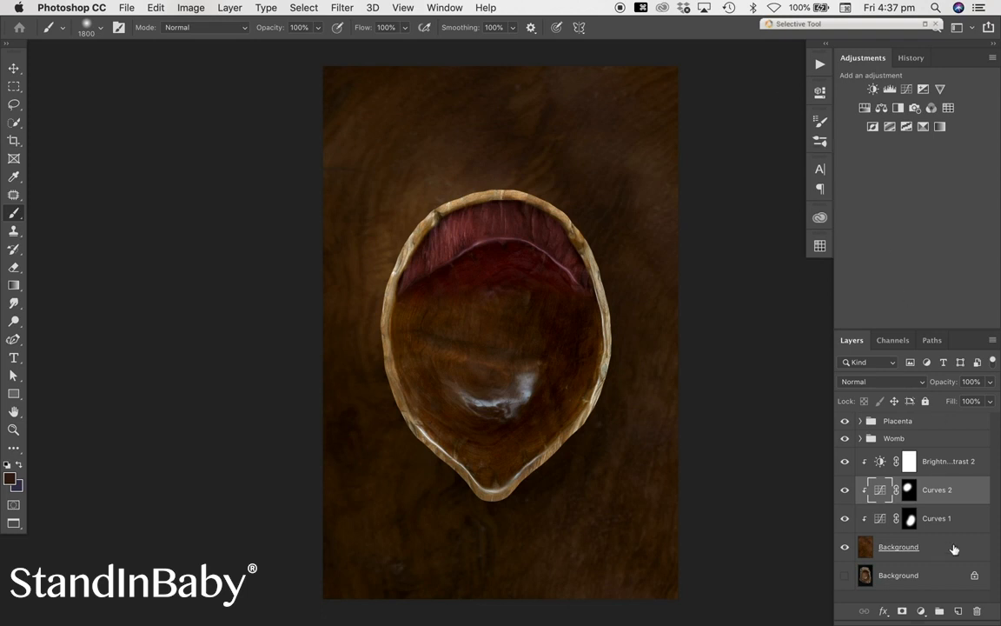
# Step: Add a clipped Levels adjustment above Curves 2 and darken the backdrop with black input 21 and midtones about 0.85
pyautogui.click(890, 90)
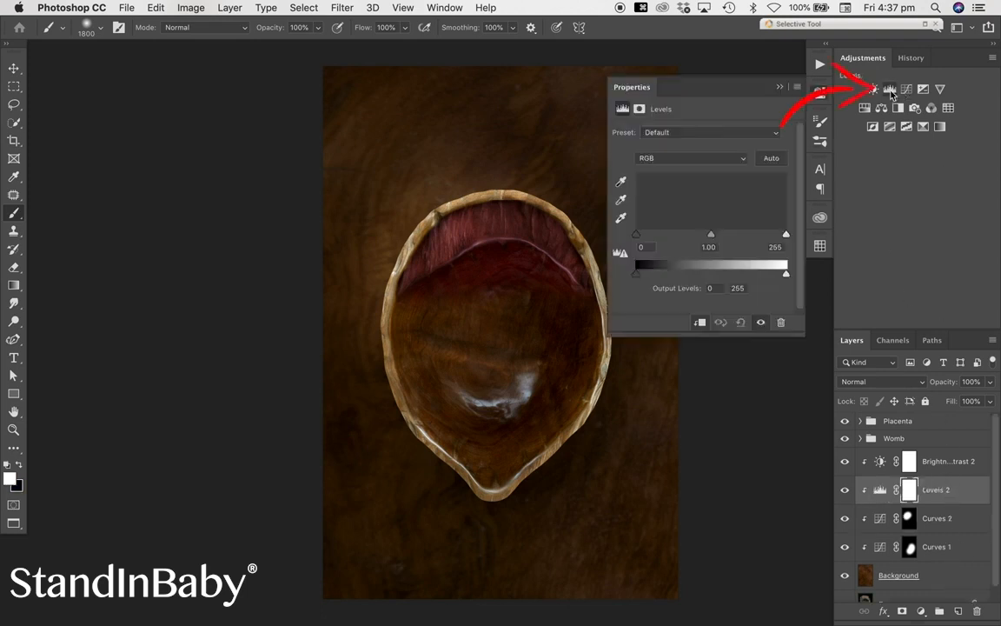
pyautogui.click(683, 352)
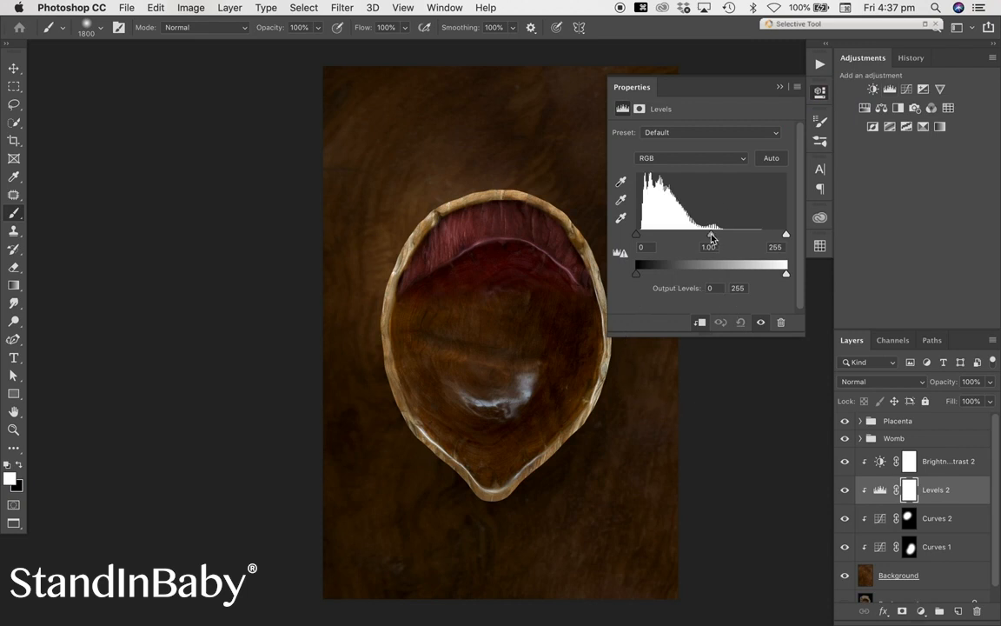
pyautogui.moveTo(639, 237); pyautogui.dragTo(650, 239)
pyautogui.moveTo(720, 239); pyautogui.dragTo(729, 240)
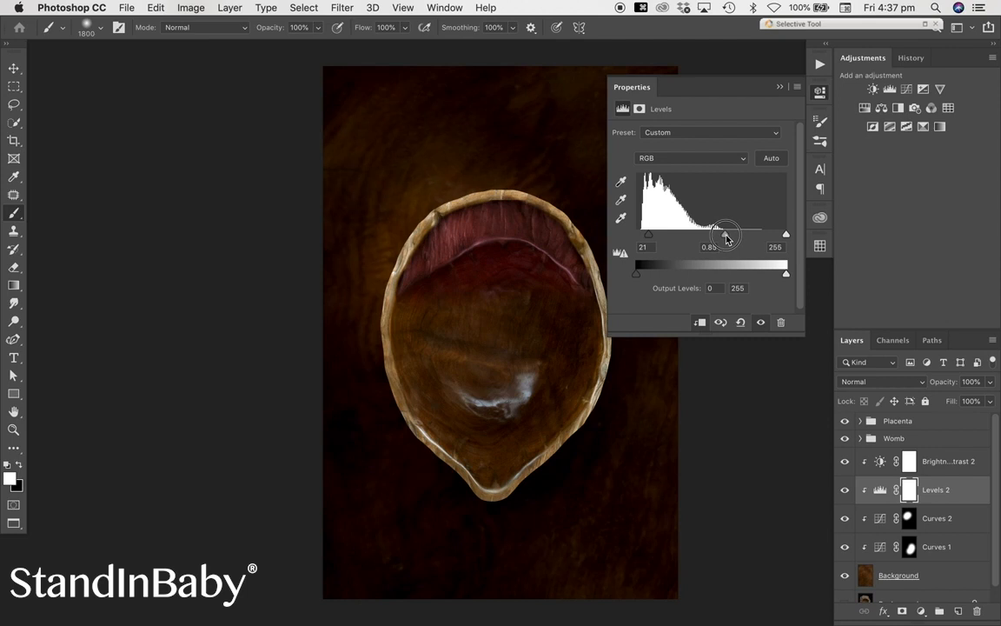
pyautogui.click(779, 87)
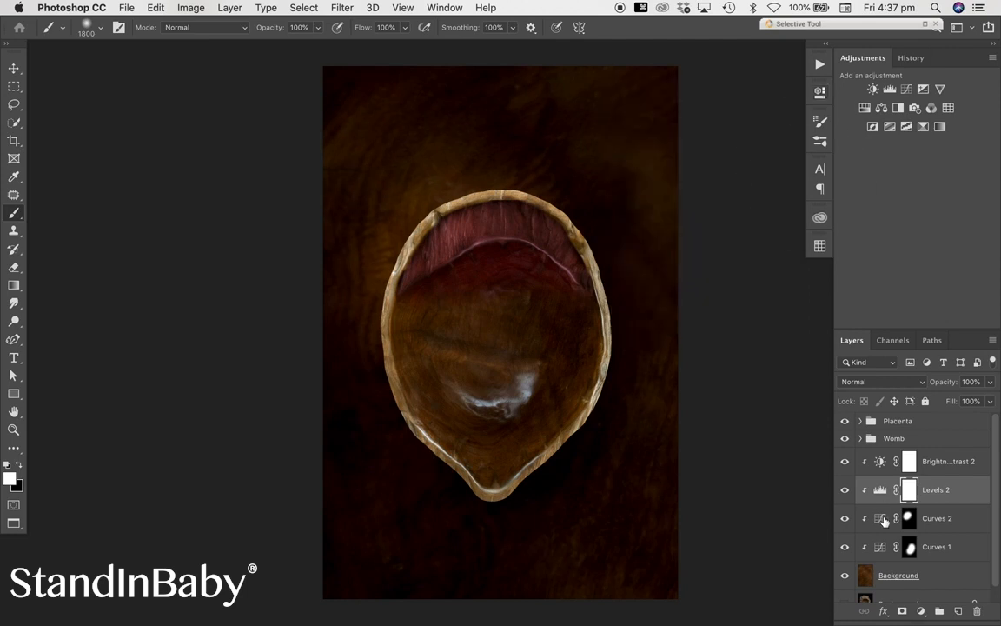
# Step: Move Levels 2 above the Brightness/Contrast 2 adjustment and set it to Multiply at 39% opacity
pyautogui.moveTo(871, 503); pyautogui.dragTo(931, 458)
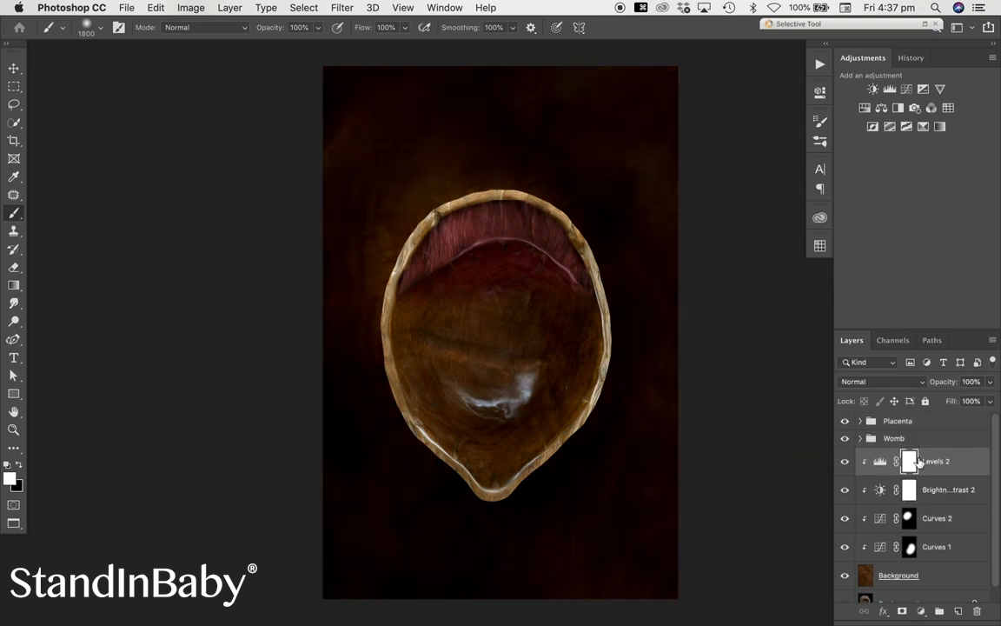
pyautogui.click(989, 383)
pyautogui.moveTo(990, 399); pyautogui.dragTo(964, 400)
pyautogui.click(904, 387)
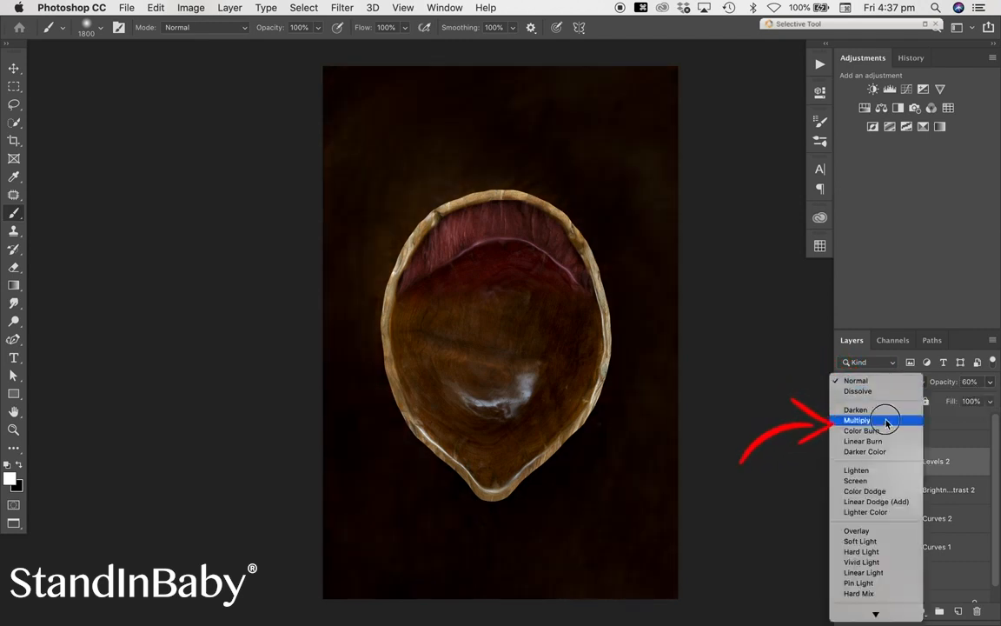
pyautogui.click(886, 421)
pyautogui.click(989, 385)
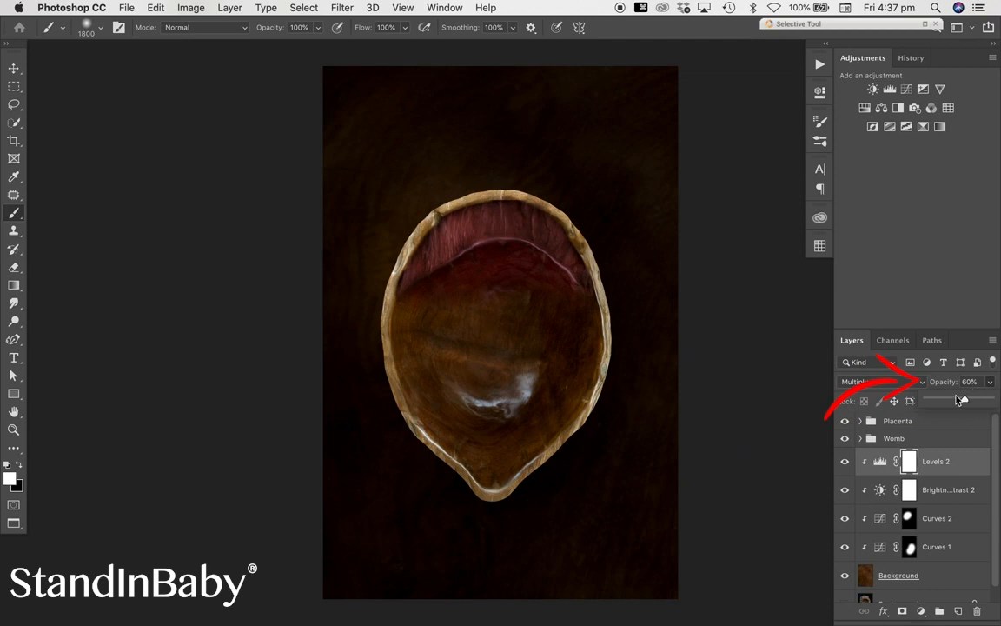
pyautogui.moveTo(960, 399); pyautogui.dragTo(952, 401)
pyautogui.click(947, 462)
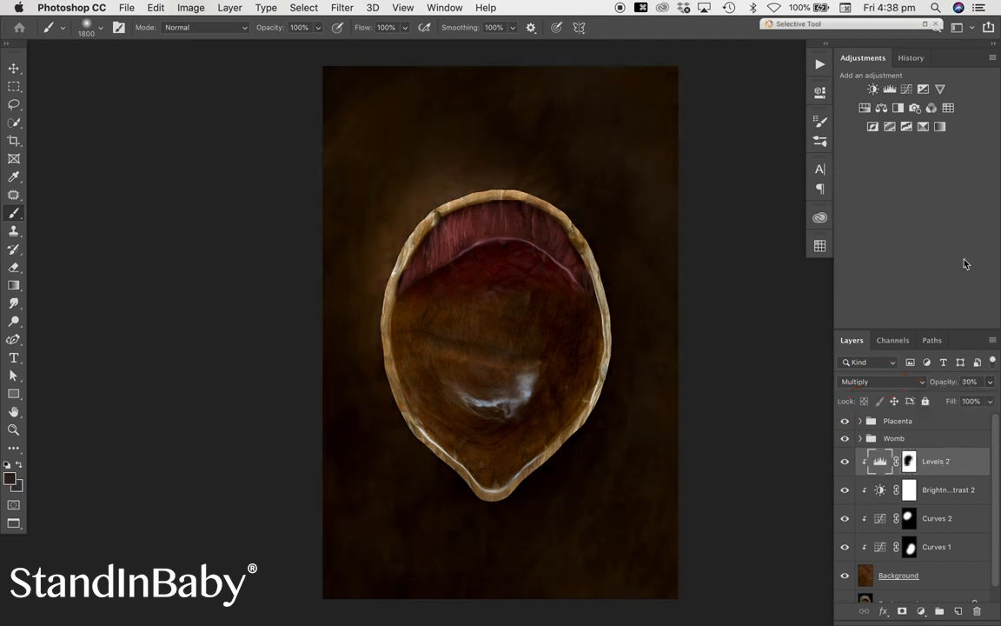
# Step: Add a Hue/Saturation adjustment above Levels 2 with saturation -35 and clip it to the backdrop
pyautogui.click(868, 108)
pyautogui.moveTo(701, 208); pyautogui.dragTo(673, 214)
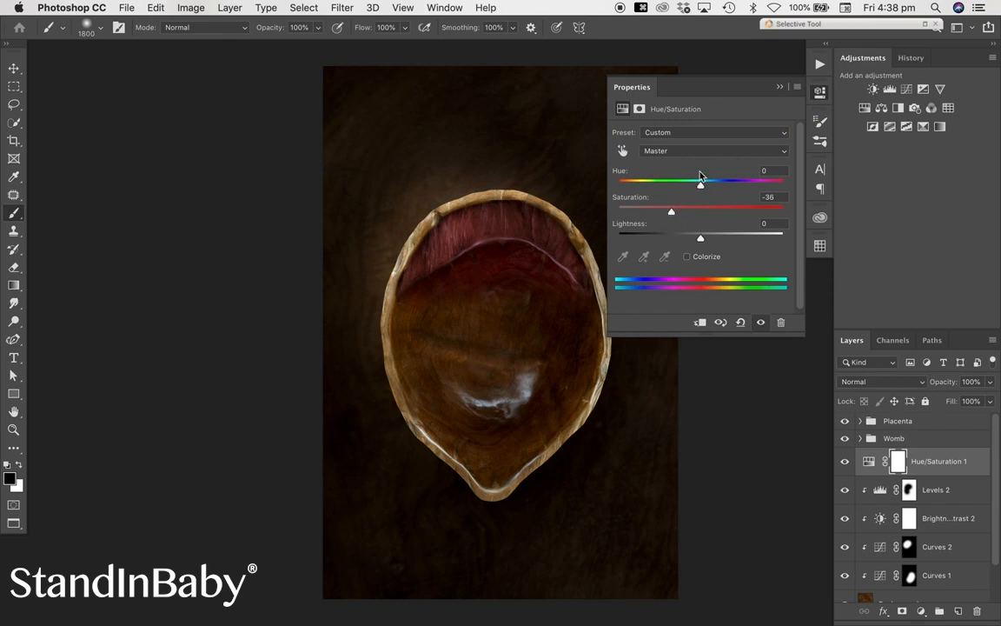
pyautogui.click(701, 323)
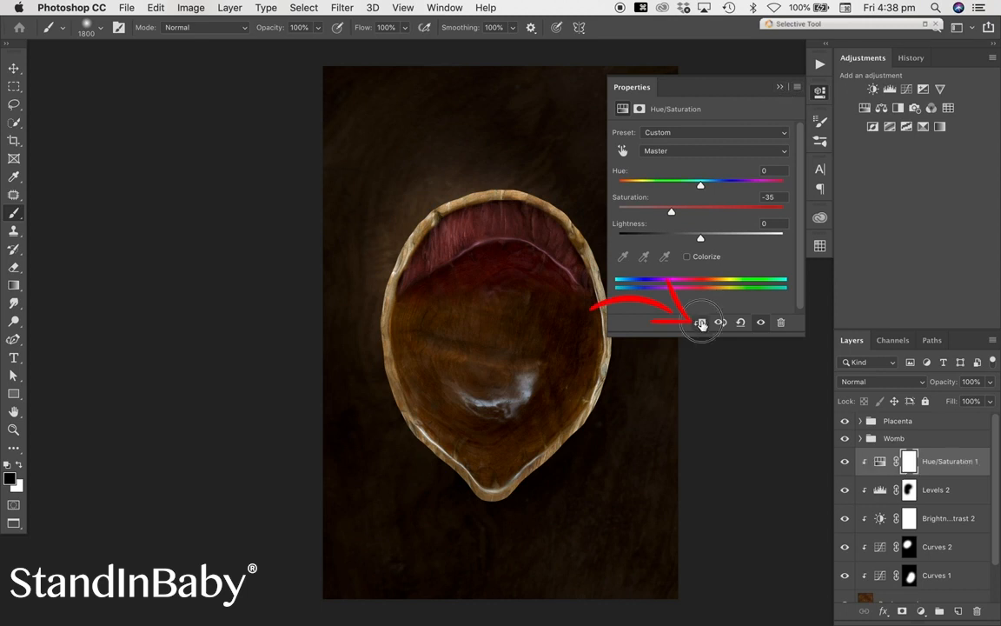
pyautogui.click(779, 87)
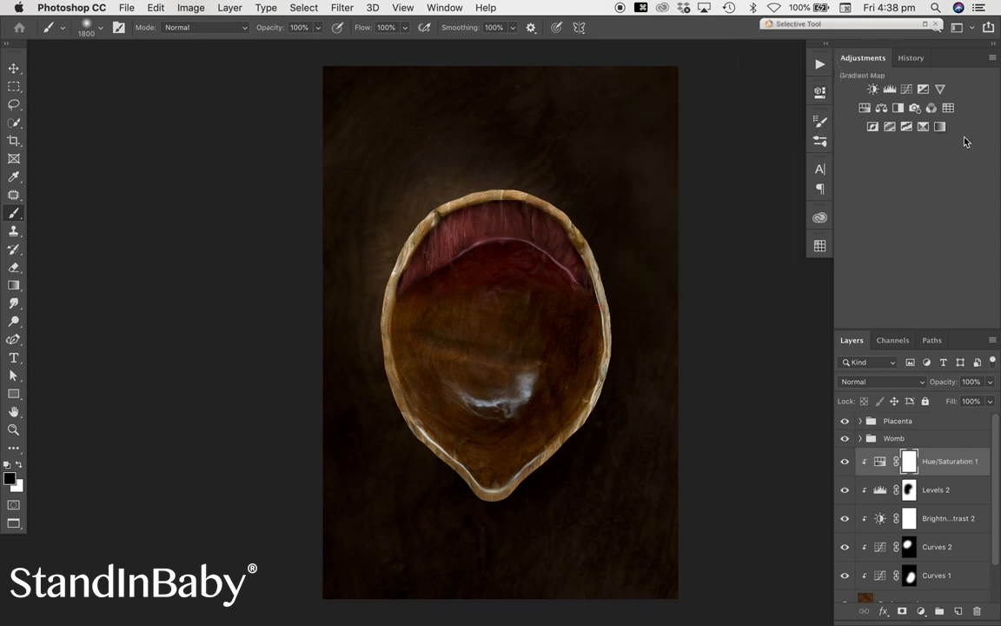
# Step: Add a Photo Filter adjustment clipped to the backdrop, using Warming Filter (85) at about 77% density
pyautogui.click(916, 108)
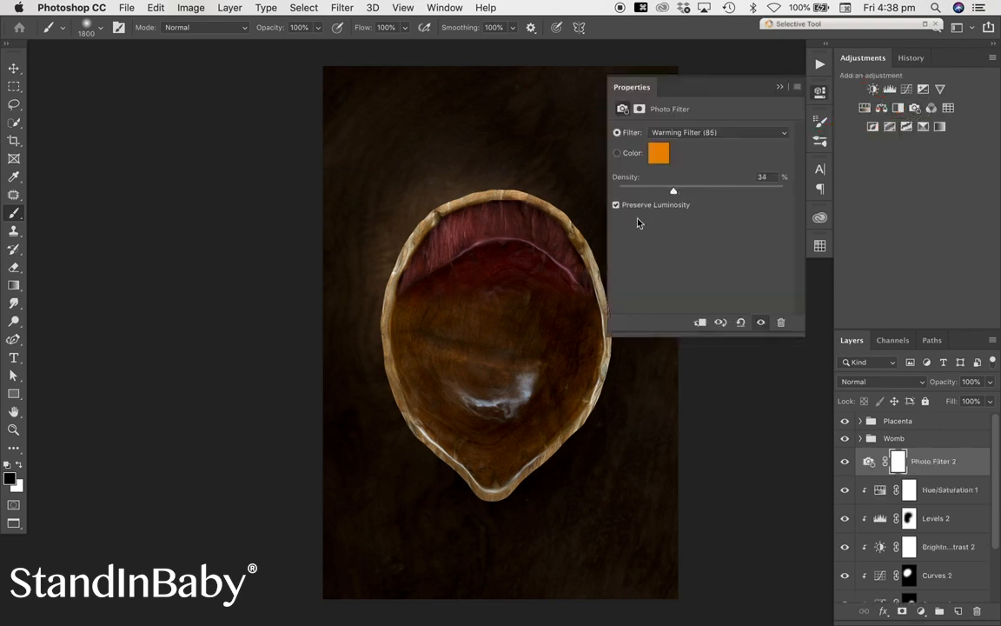
pyautogui.click(700, 322)
pyautogui.moveTo(673, 190); pyautogui.dragTo(704, 192)
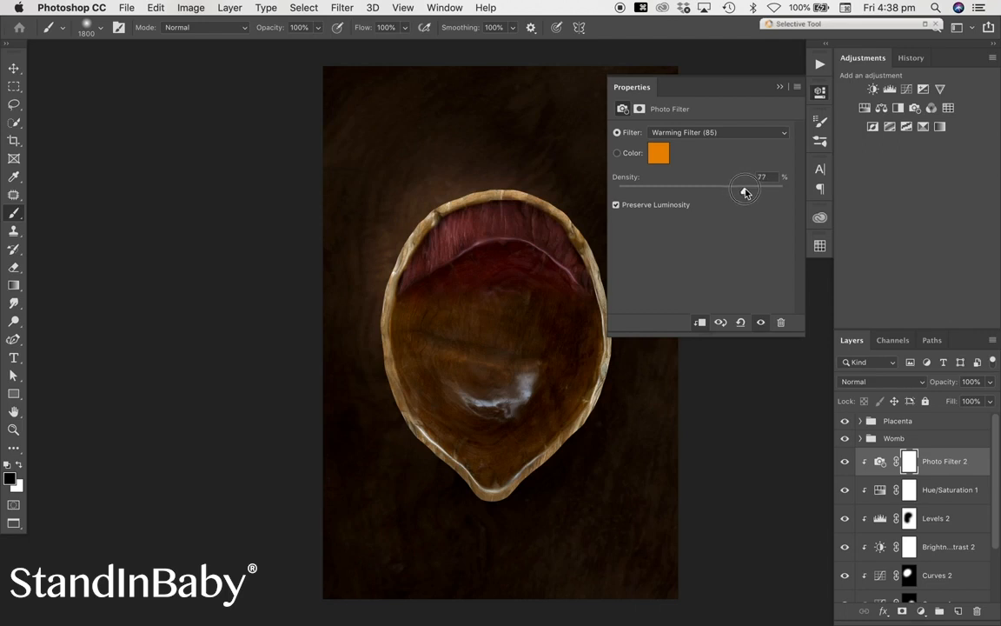
pyautogui.click(617, 153)
pyautogui.click(780, 89)
# Step: Group the wood backdrop layer with all its clipped adjustments and name the group Background
pyautogui.scroll(-3, 942, 484)
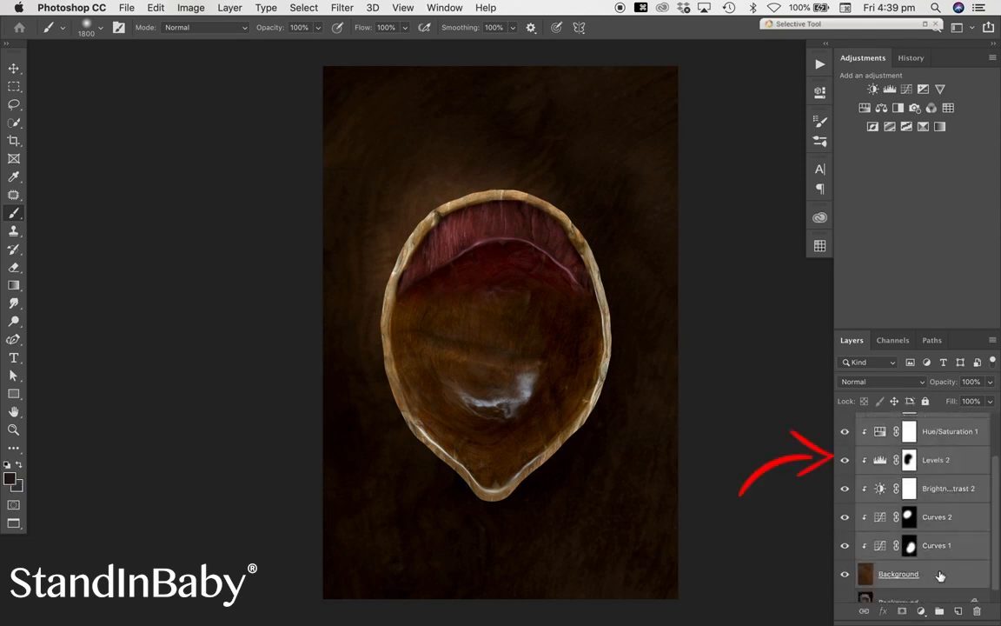
pyautogui.press('super+g')
pyautogui.doubleClick(893, 457)
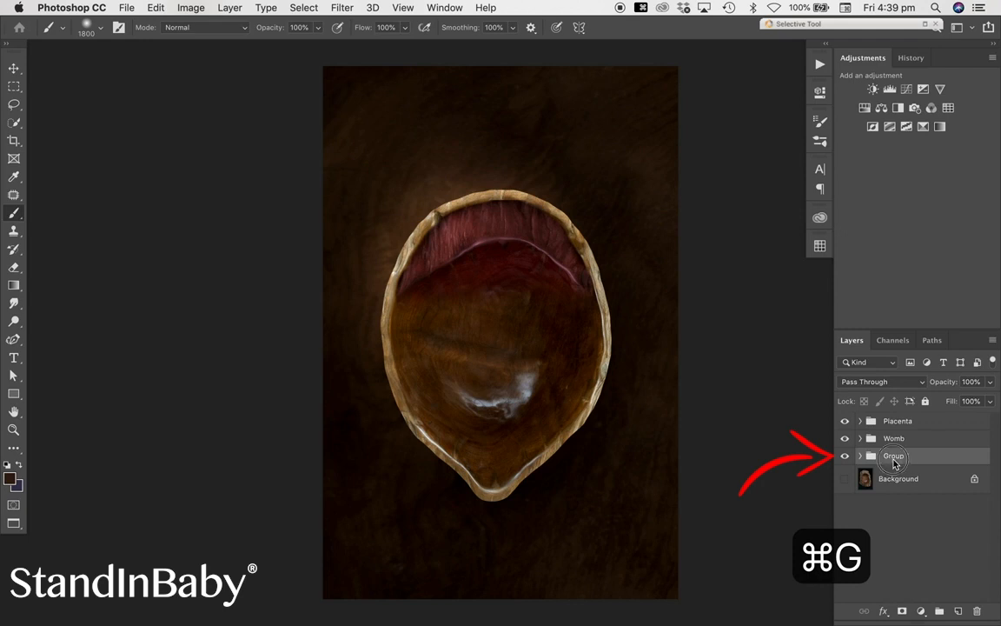
pyautogui.write('Background')
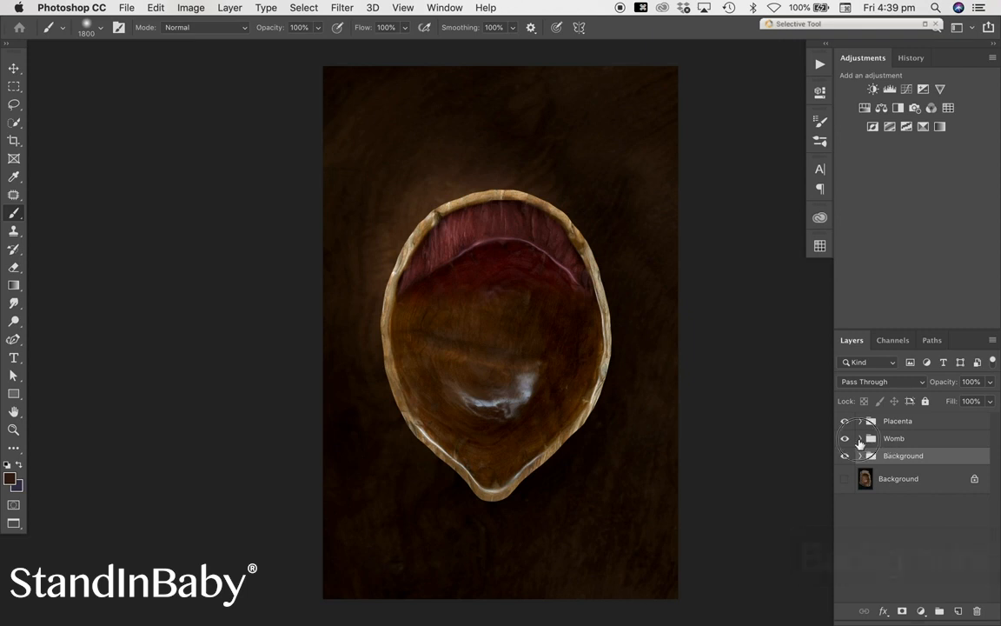
# Step: Load the outline of Layer 1 in the Womb group as a selection and contract it by 10 pixels
pyautogui.click(860, 440)
pyautogui.click(877, 519)
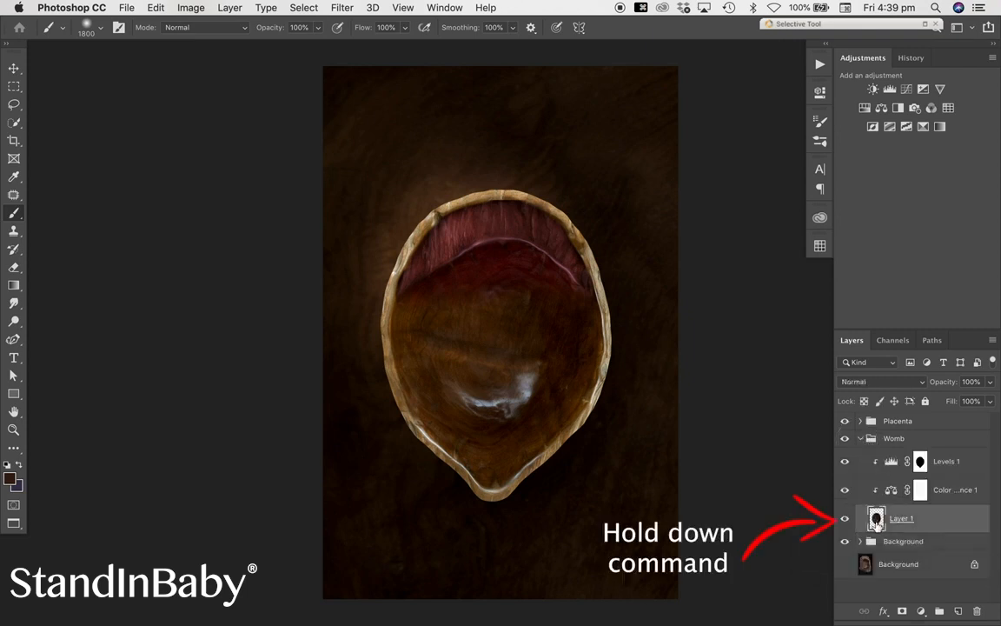
pyautogui.keyDown('super'); pyautogui.click(876, 519); pyautogui.keyUp('super')
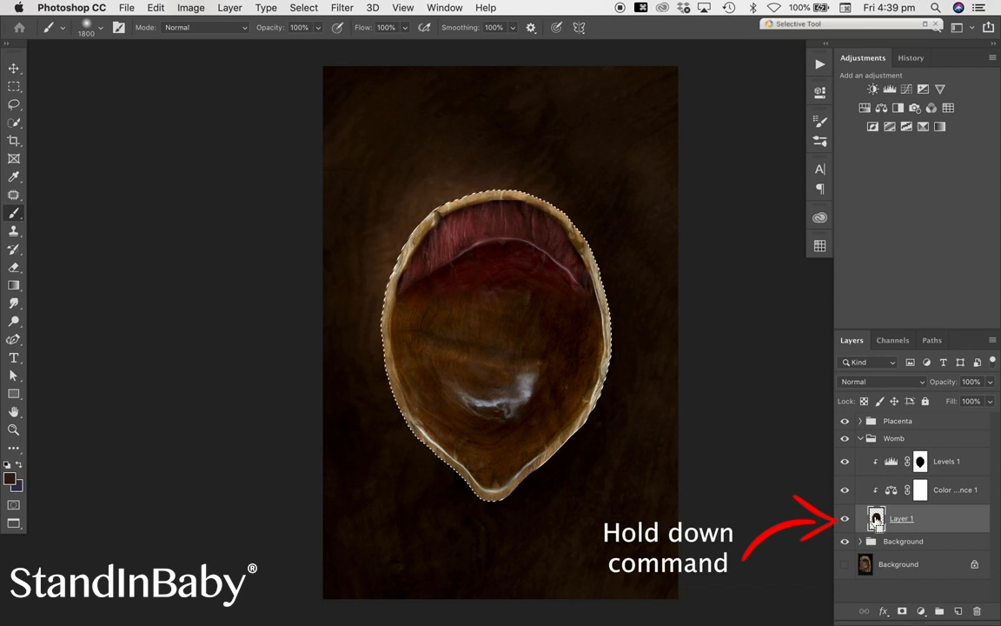
pyautogui.click(306, 8)
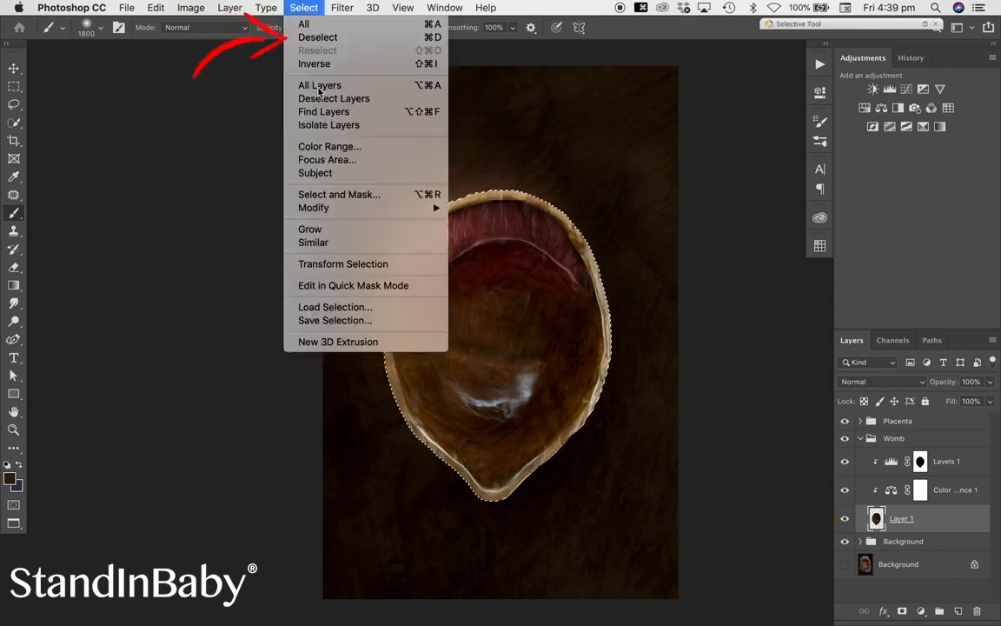
pyautogui.moveTo(408, 207)
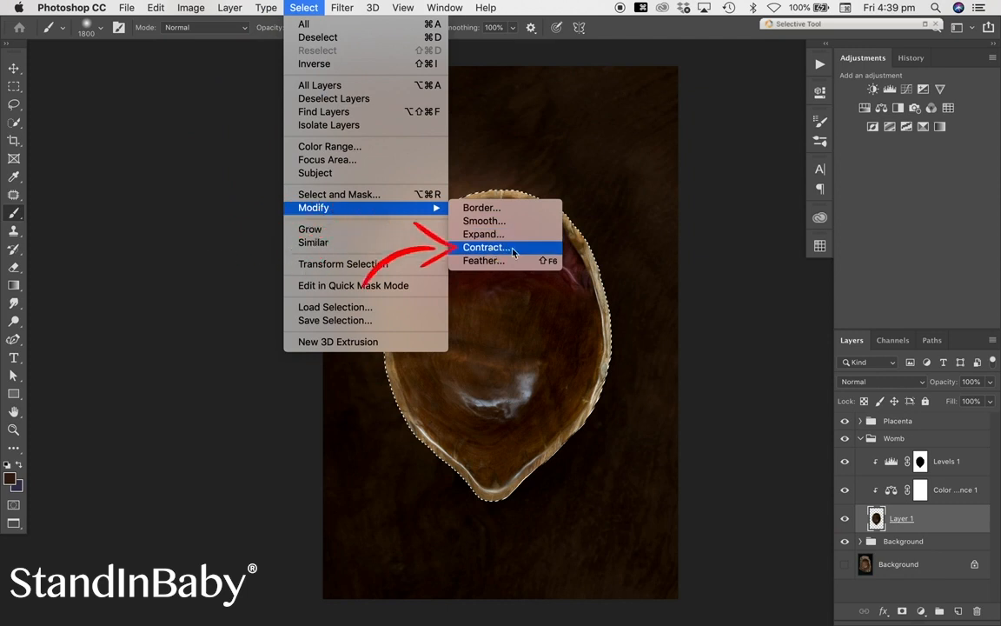
pyautogui.click(485, 248)
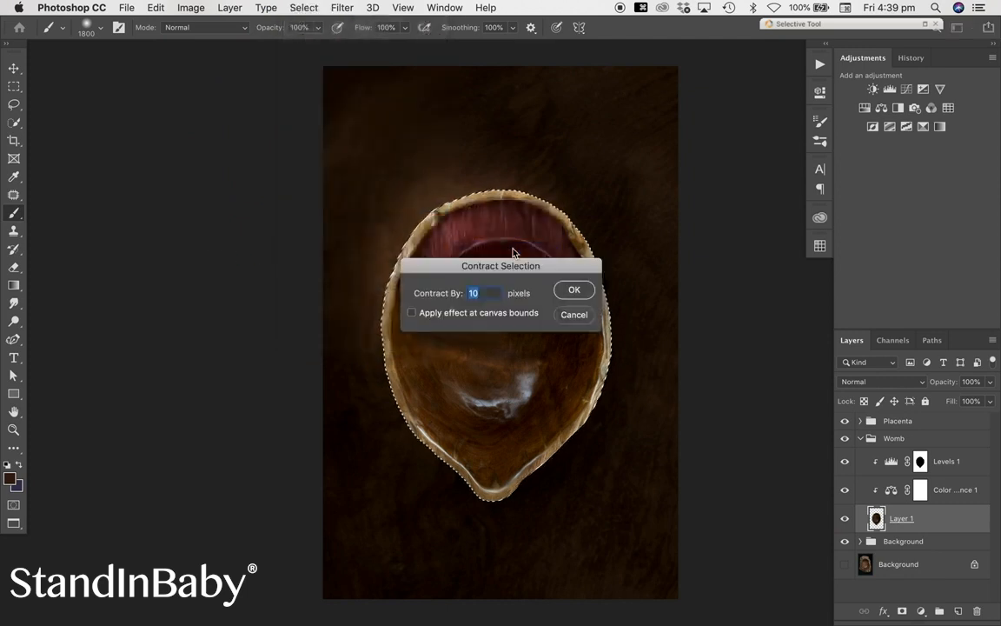
pyautogui.click(574, 291)
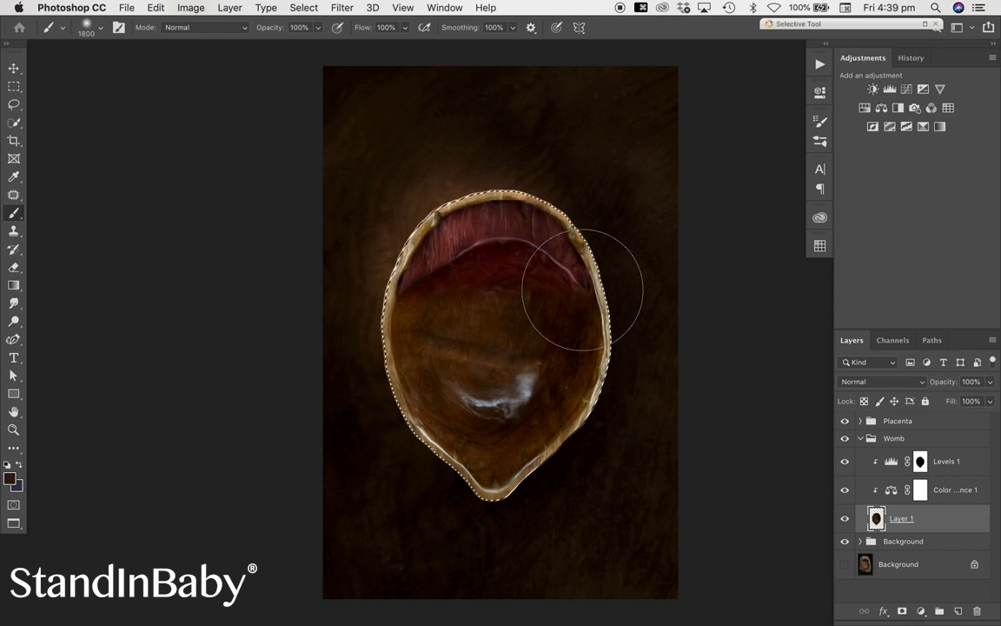
# Step: Contract the womb selection by another 20 pixels
pyautogui.click(296, 10)
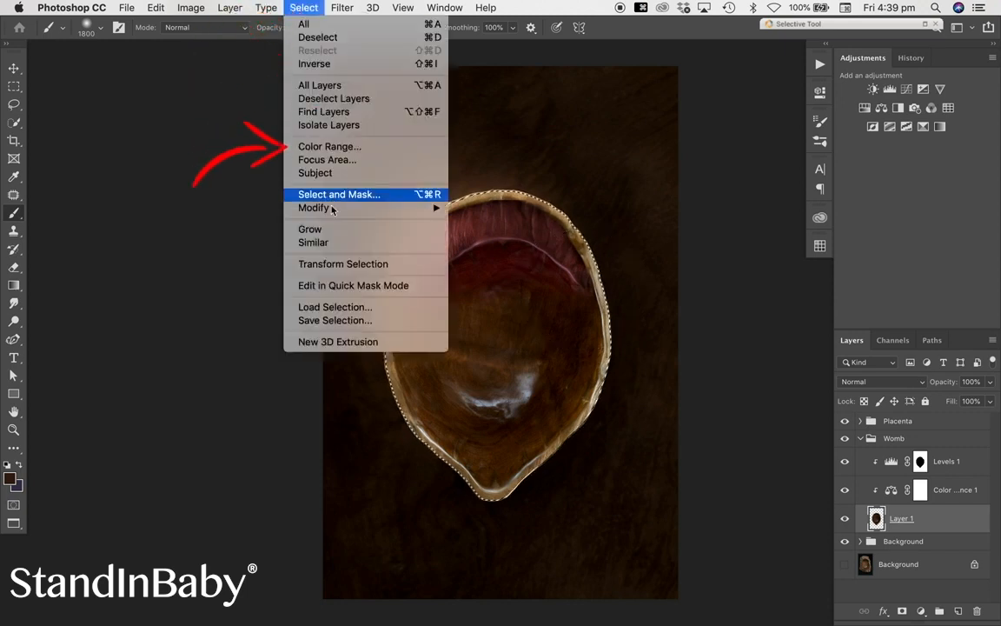
pyautogui.moveTo(365, 207)
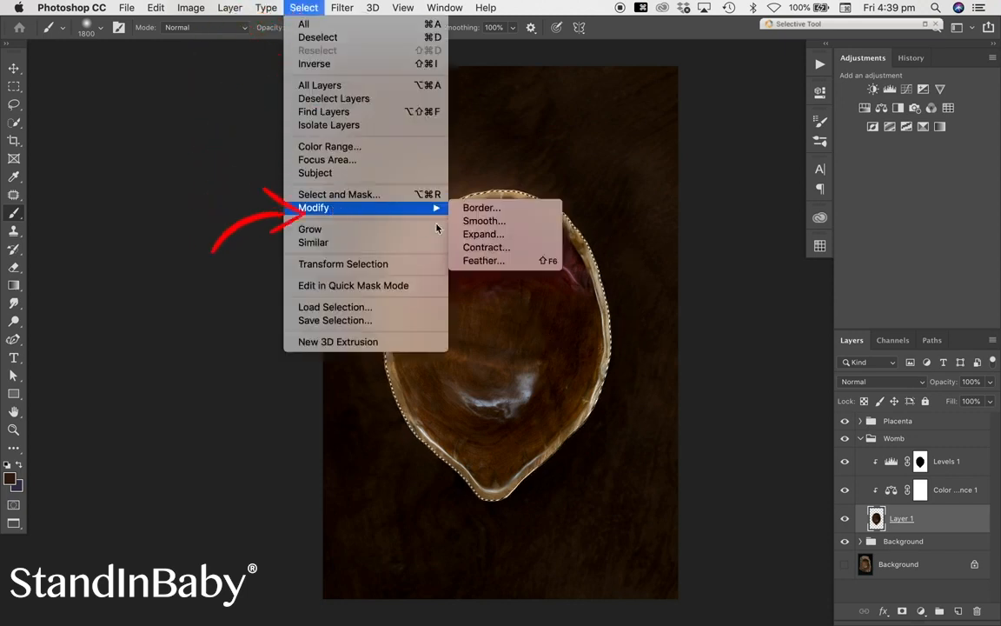
pyautogui.click(511, 248)
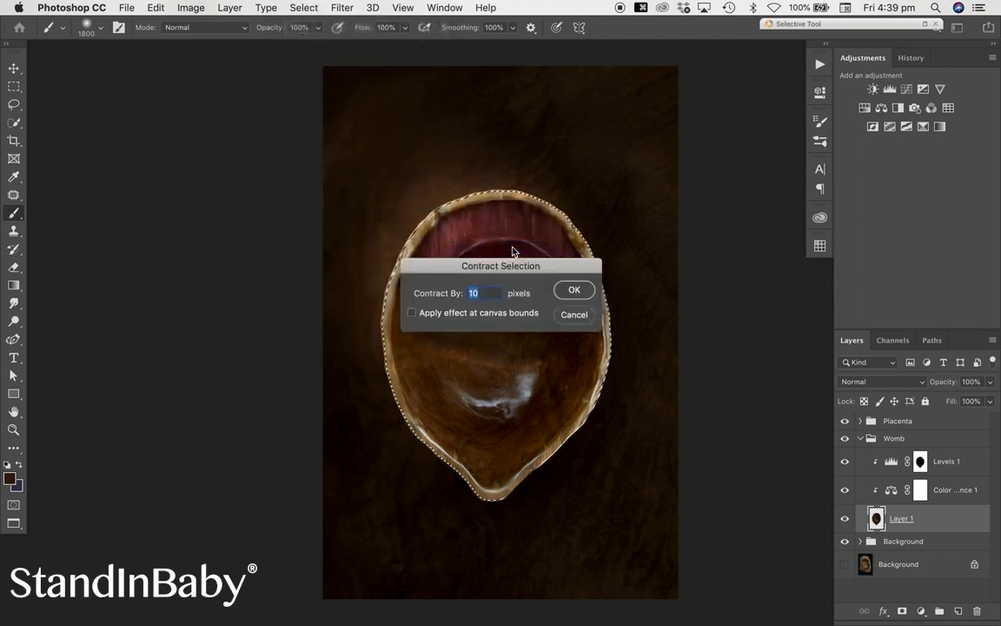
pyautogui.write('20')
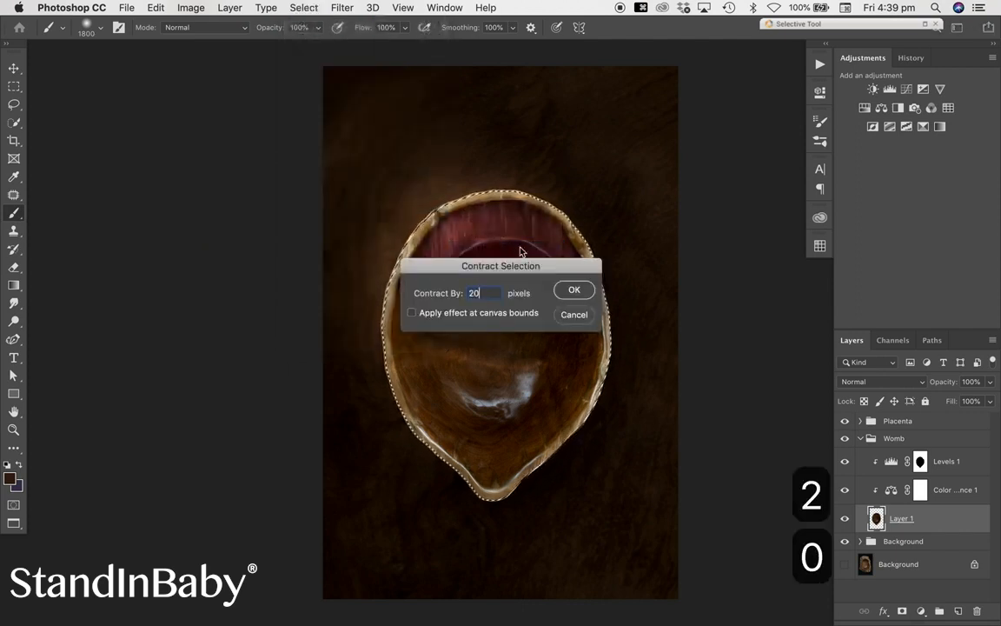
pyautogui.click(577, 293)
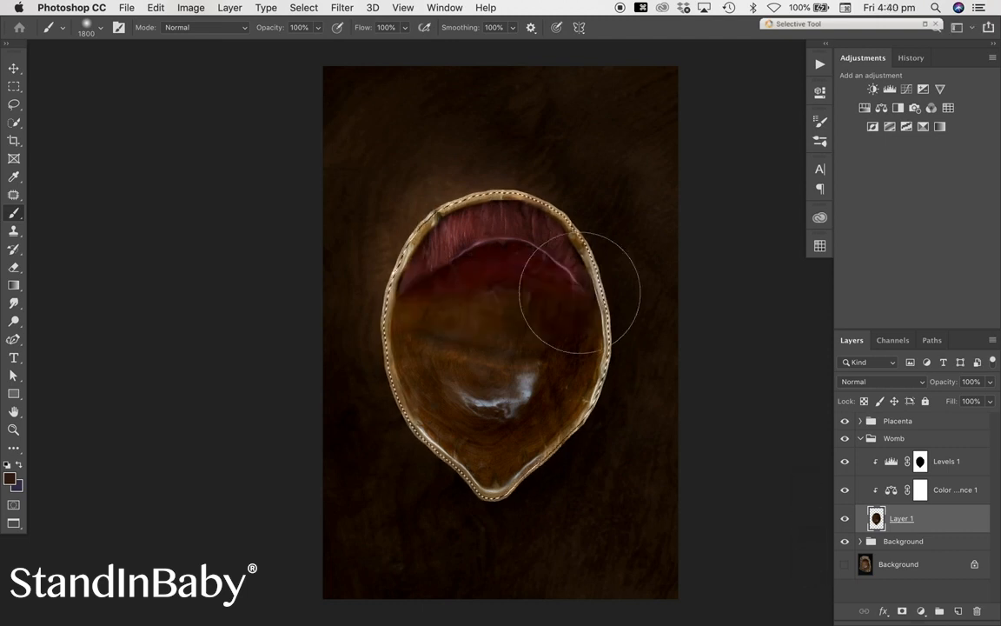
# Step: Feather the womb selection by 5 pixels and apply it to Layer 1 as a layer mask, then collapse the Womb group
pyautogui.click(304, 8)
pyautogui.moveTo(374, 208)
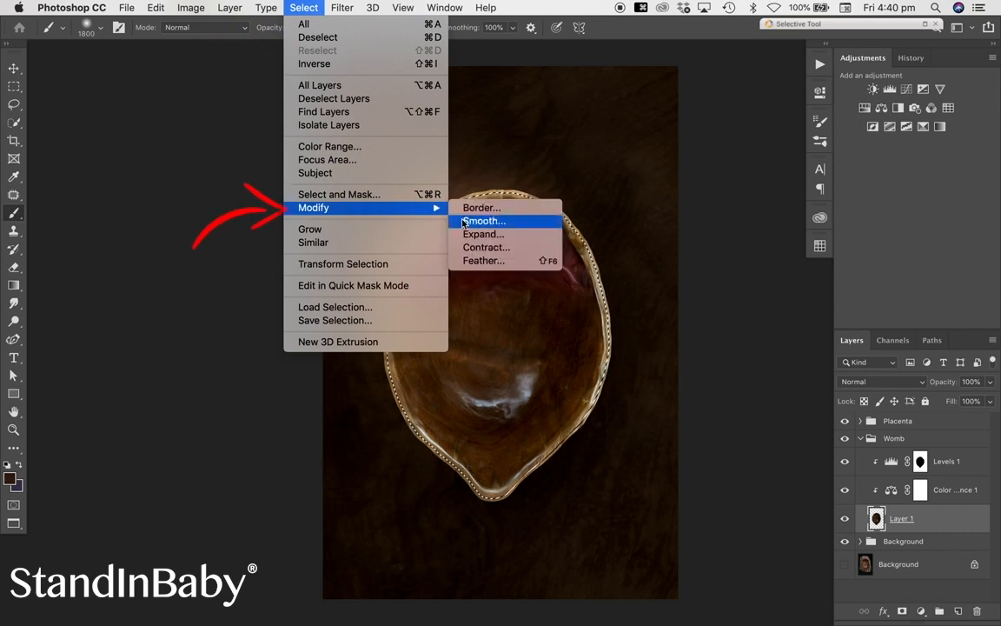
pyautogui.click(483, 261)
pyautogui.write('5')
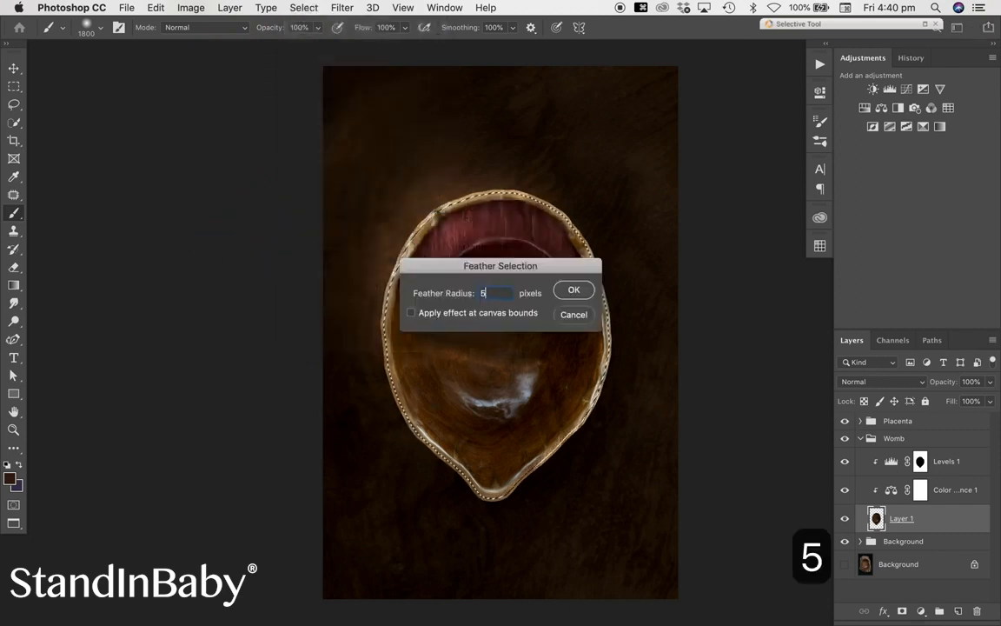
pyautogui.click(573, 291)
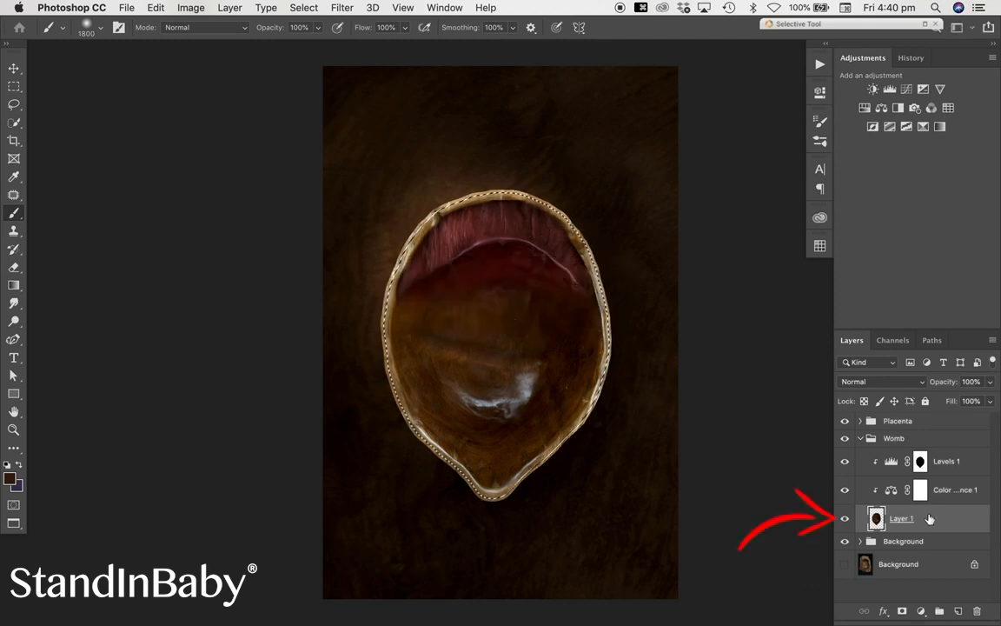
pyautogui.click(904, 611)
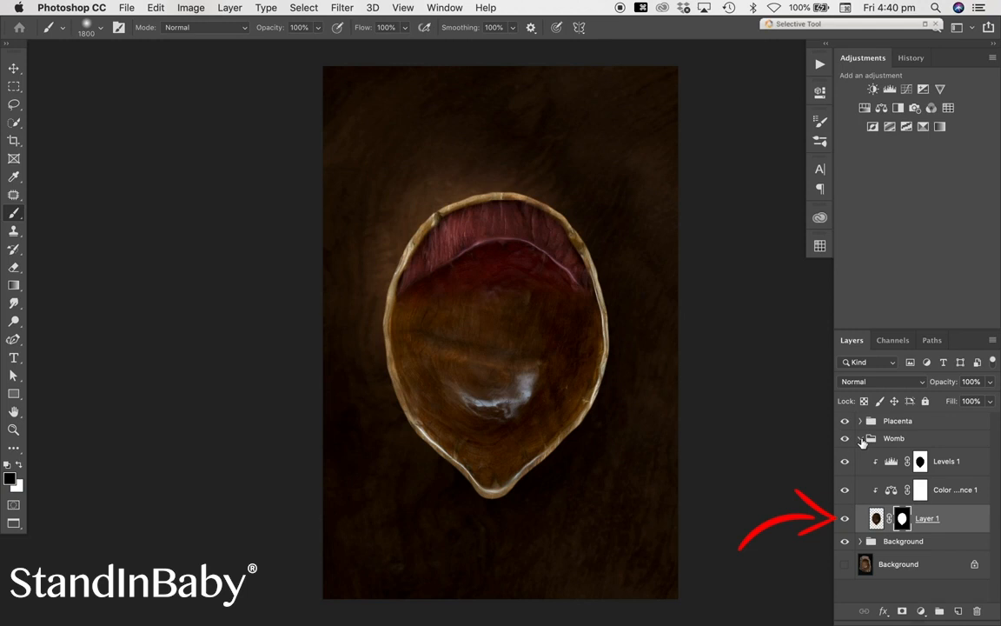
pyautogui.click(861, 439)
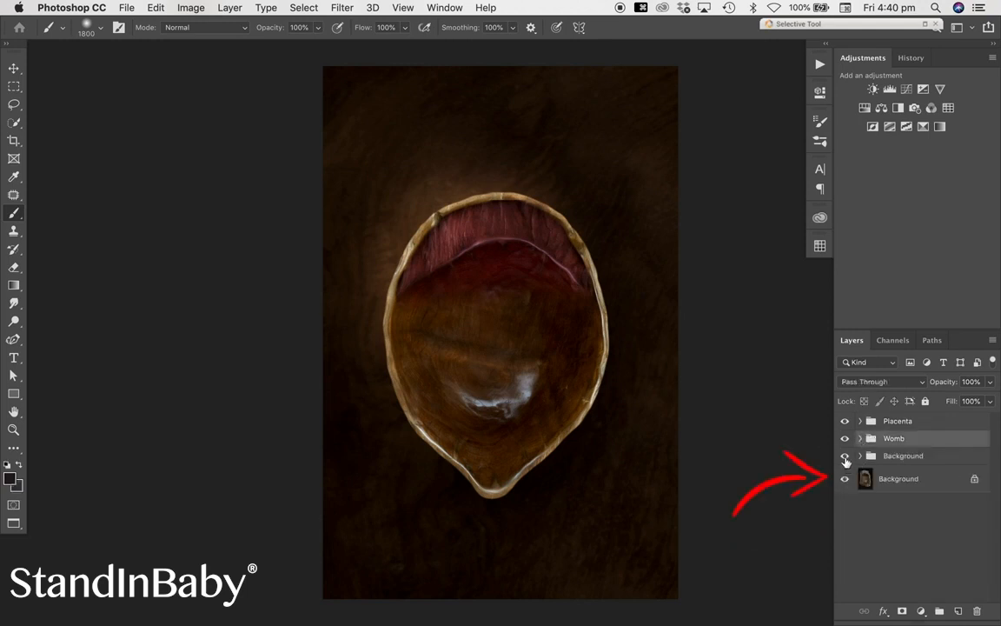
# Step: Hide the Background, Womb and Placenta groups so only the original bowl photo layer is shown
pyautogui.click(845, 457)
pyautogui.click(845, 439)
pyautogui.click(845, 424)
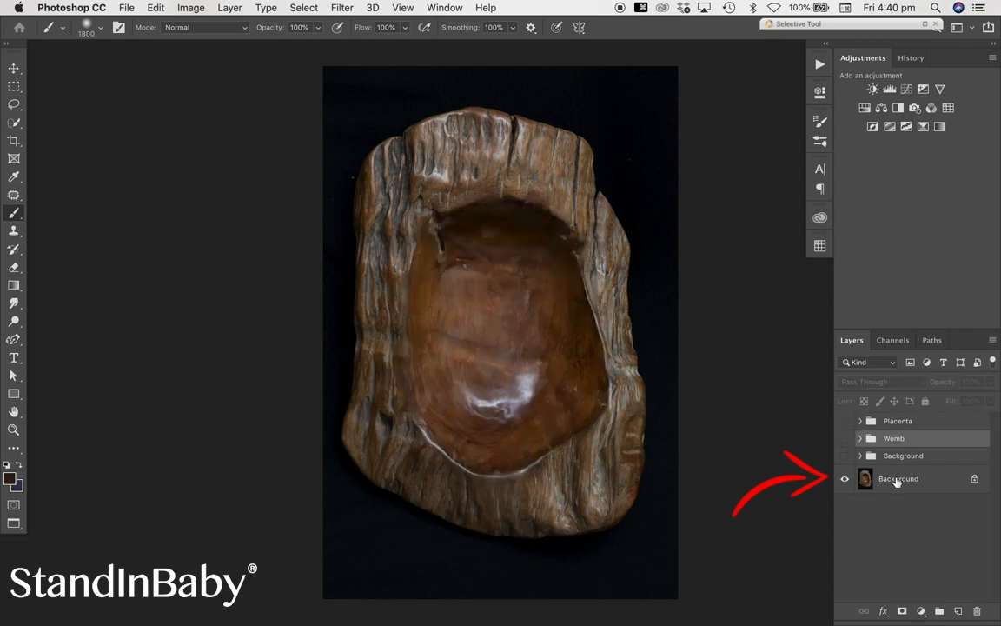
# Step: Lasso a long, narrow curved strip of wood following the bowl's rim from its upper left, down the right side, to the lower right
pyautogui.press('super+0')
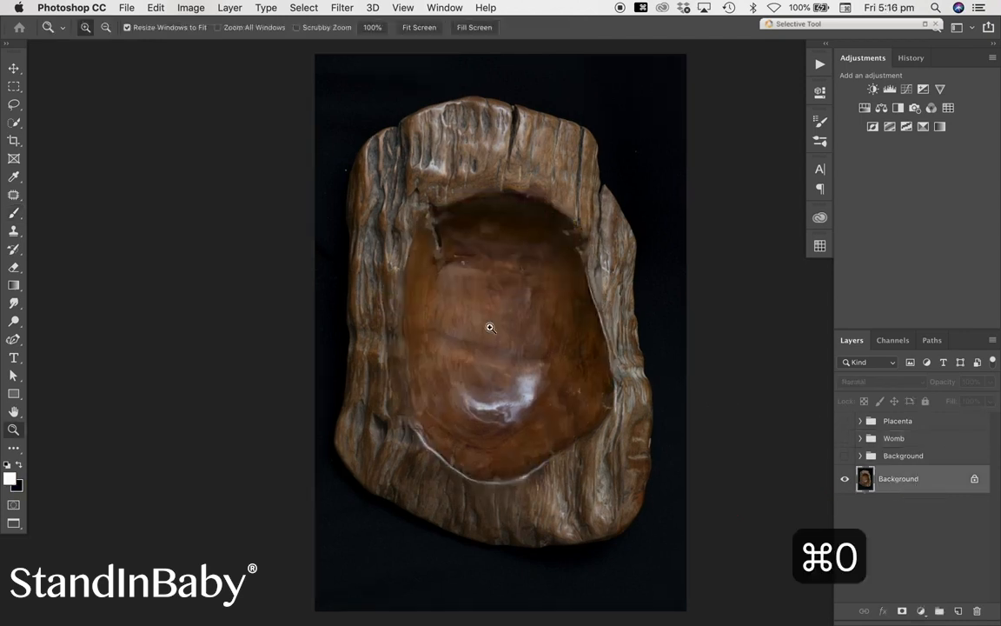
pyautogui.click(14, 104)
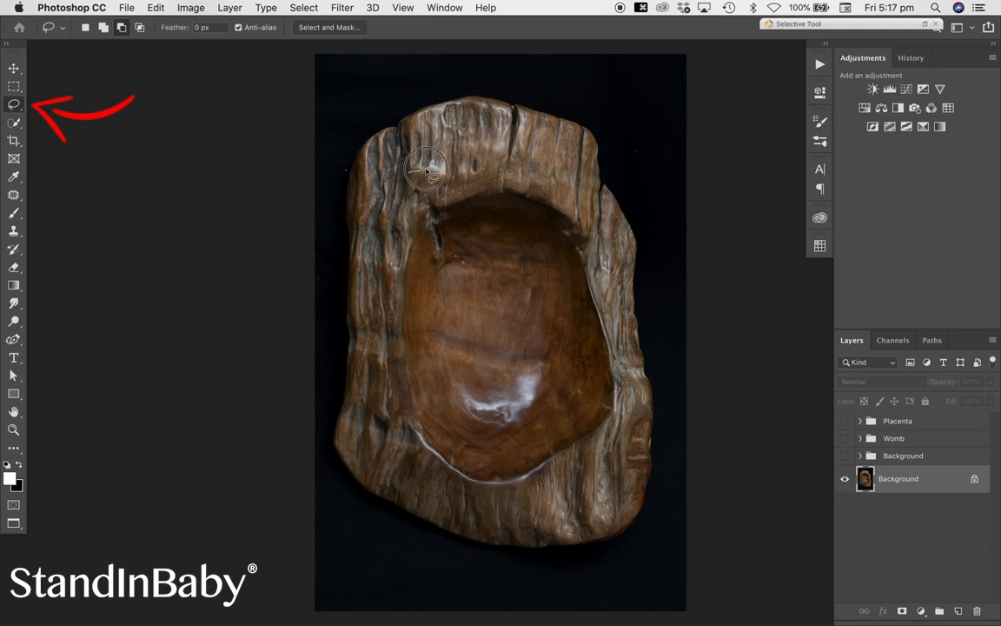
pyautogui.moveTo(409, 171)
pyautogui.mouseDown()
pyautogui.moveTo(535, 178)
pyautogui.moveTo(580, 220)
pyautogui.moveTo(598, 257)
pyautogui.moveTo(618, 396)
pyautogui.moveTo(607, 429)
pyautogui.moveTo(539, 504)
pyautogui.moveTo(579, 490)
pyautogui.moveTo(615, 424)
pyautogui.moveTo(629, 366)
pyautogui.moveTo(607, 253)
pyautogui.moveTo(584, 218)
pyautogui.moveTo(516, 161)
pyautogui.moveTo(452, 151)
pyautogui.moveTo(402, 170)
pyautogui.mouseUp()
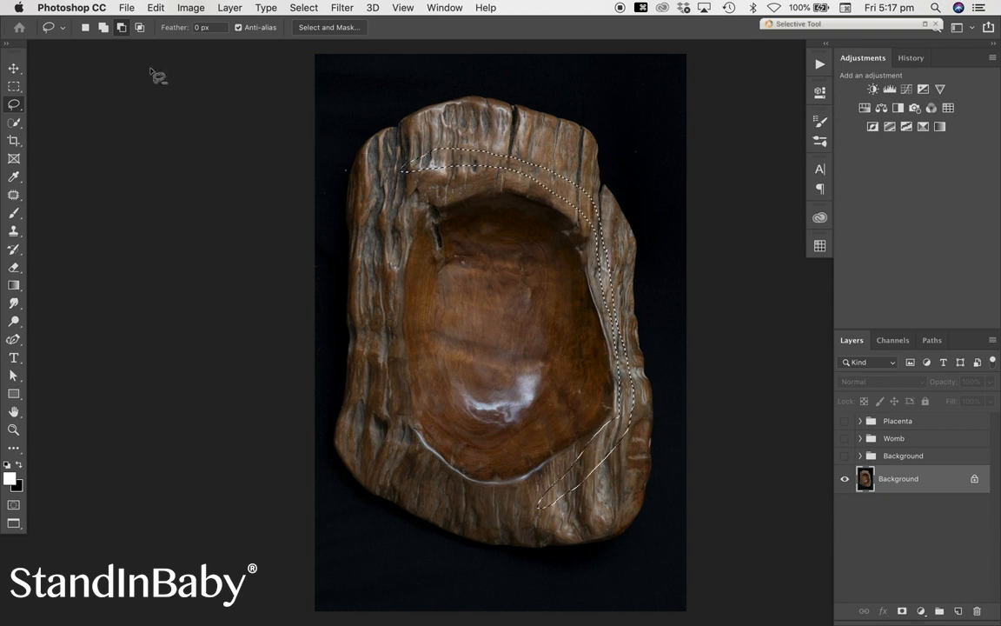
# Step: Trim the inner edge of the strip selection at its lower-right bend by subtracting a small area with the Lasso
pyautogui.click(104, 26)
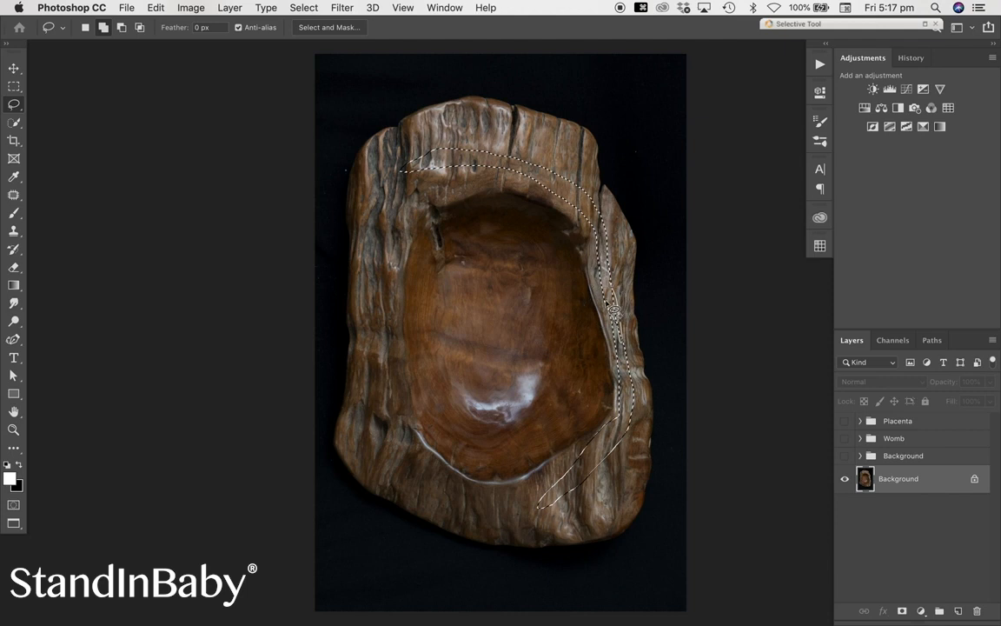
pyautogui.click(122, 29)
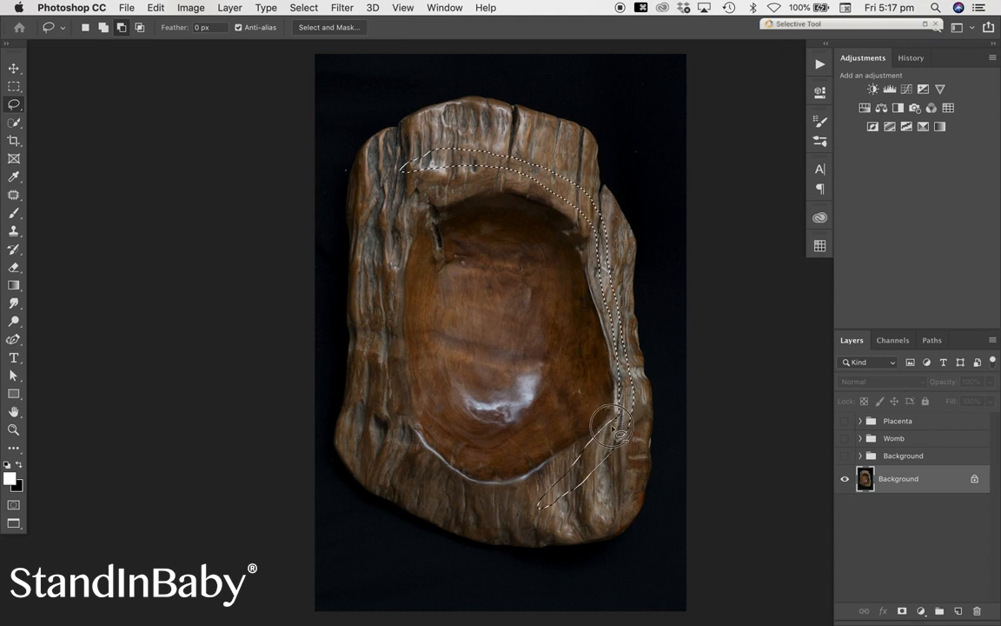
pyautogui.moveTo(606, 439); pyautogui.dragTo(591, 430)
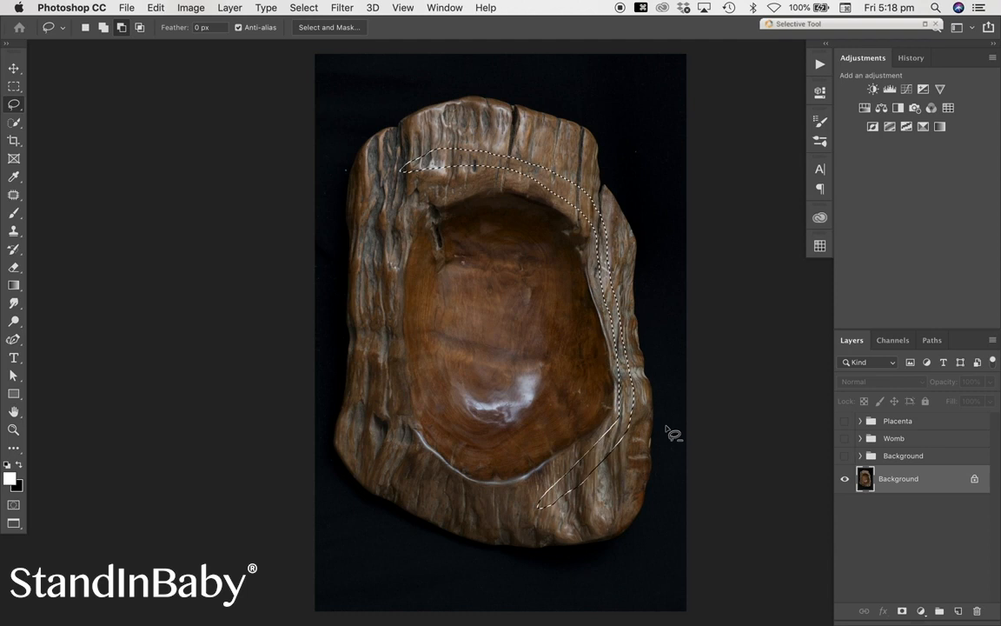
# Step: Copy the selected wood strip to a new layer above the Placenta group and hide the original bowl photo layer
pyautogui.click(14, 67)
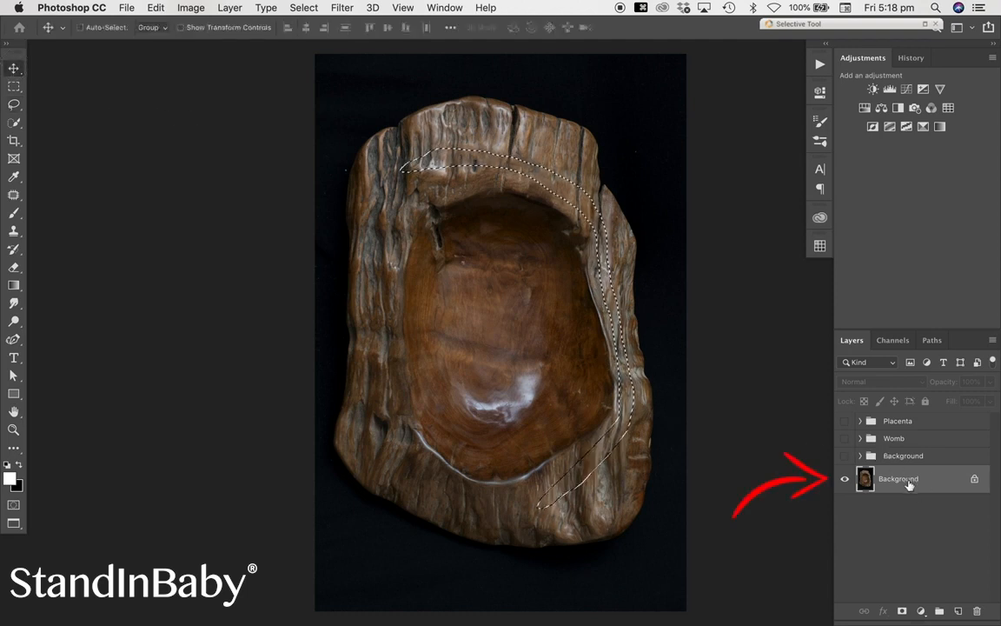
pyautogui.press('super+j')
pyautogui.moveTo(910, 482); pyautogui.dragTo(895, 415)
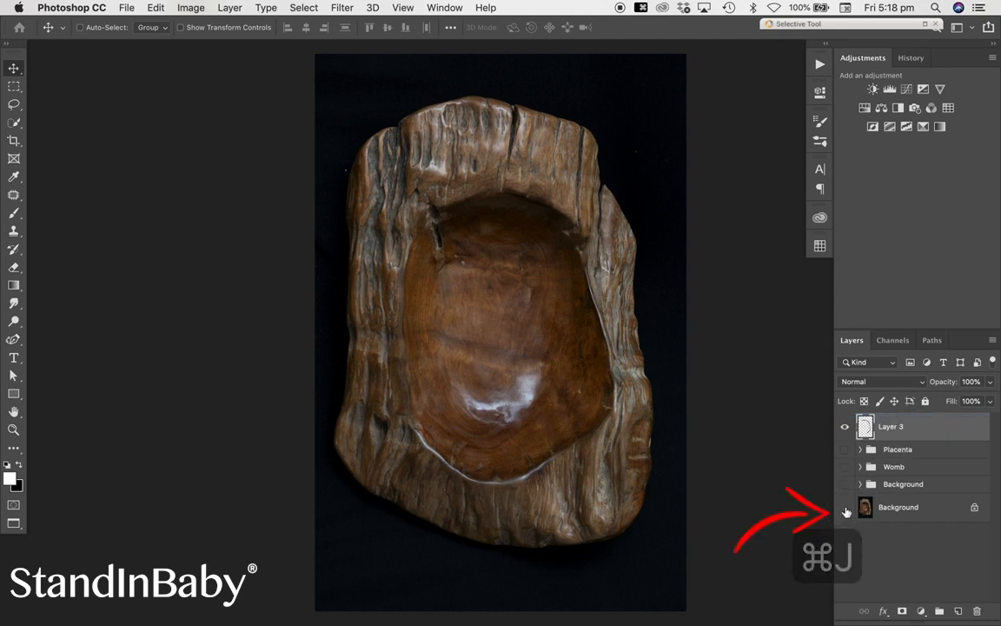
pyautogui.click(846, 509)
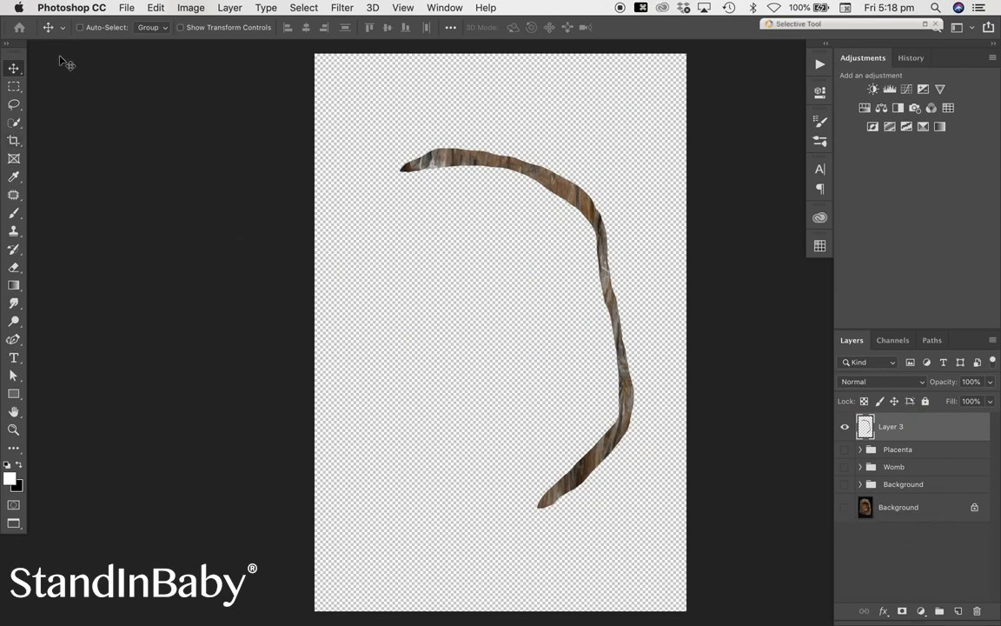
# Step: Liquify the wood strip with the Forward Warp tool at brush size 800 to even out its width, and apply the result
pyautogui.click(331, 10)
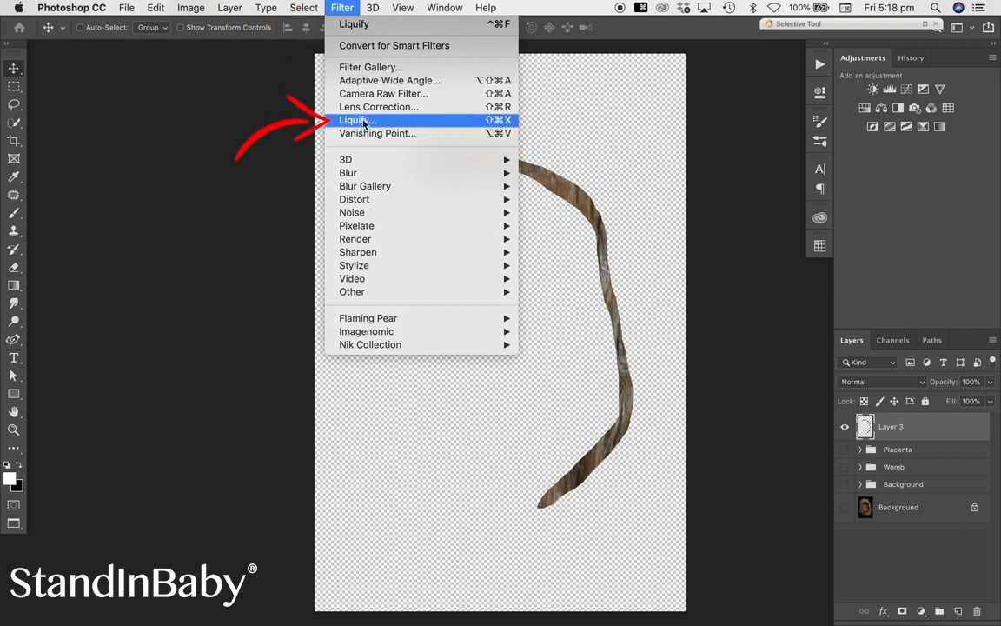
pyautogui.click(545, 215)
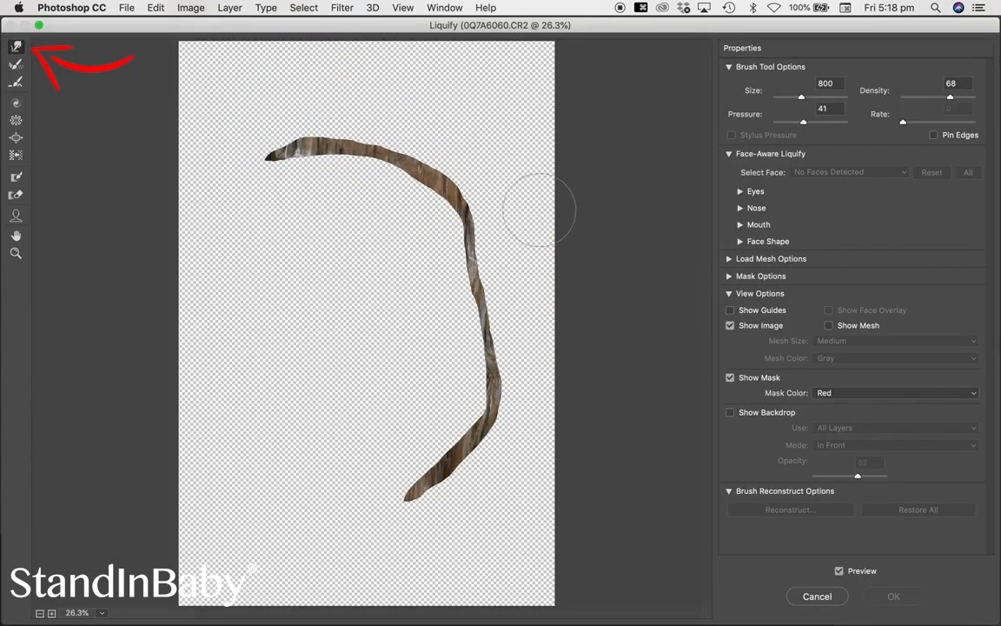
pyautogui.moveTo(461, 149); pyautogui.dragTo(453, 166)
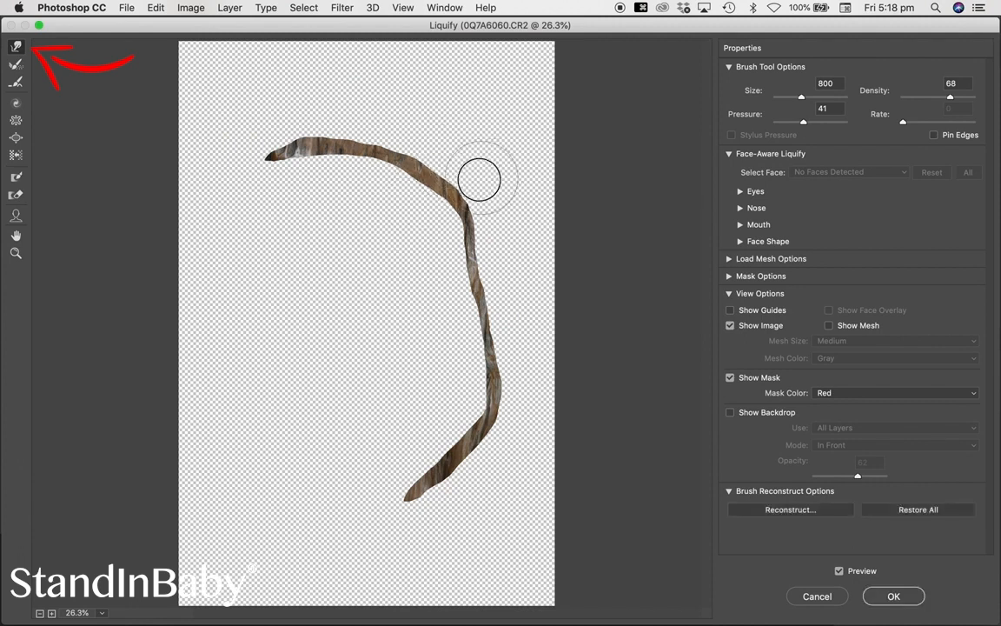
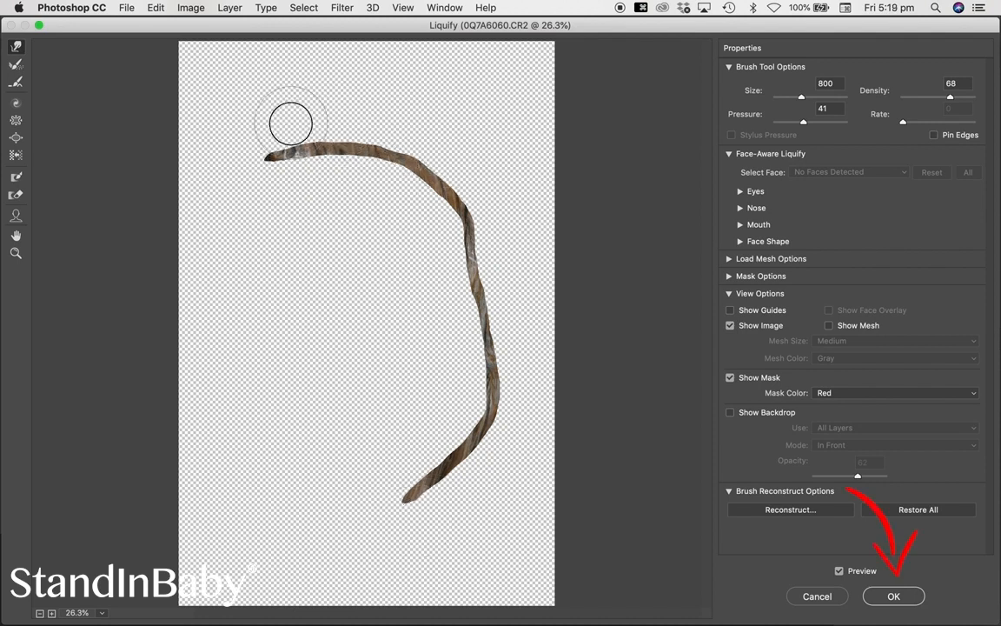
pyautogui.click(895, 596)
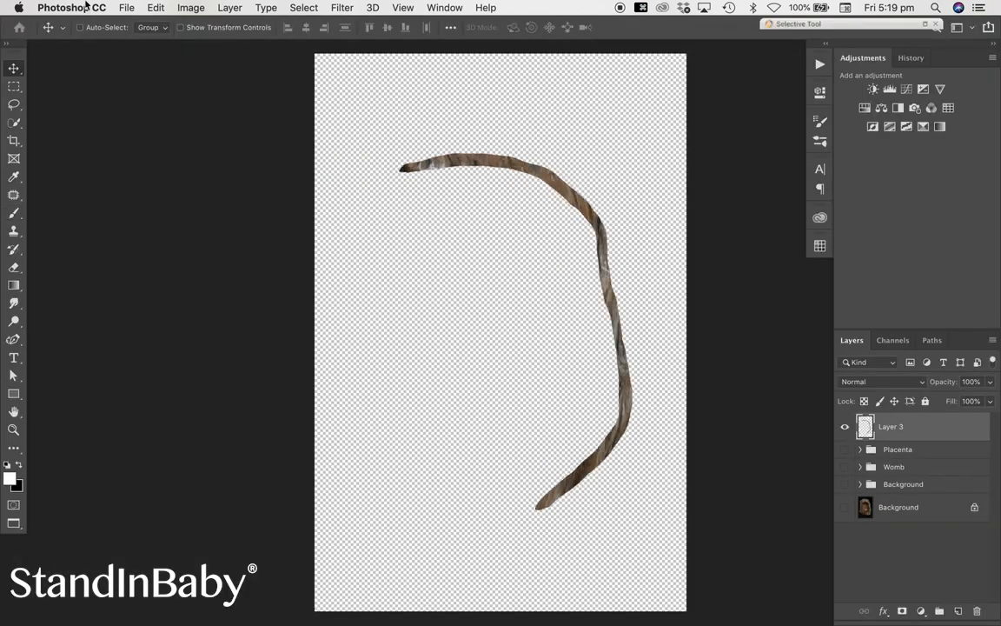
# Step: Puppet-warp the wood strip with pins at both ends and the two bends, swinging its ends outward into a roughly vertical line
pyautogui.click(155, 8)
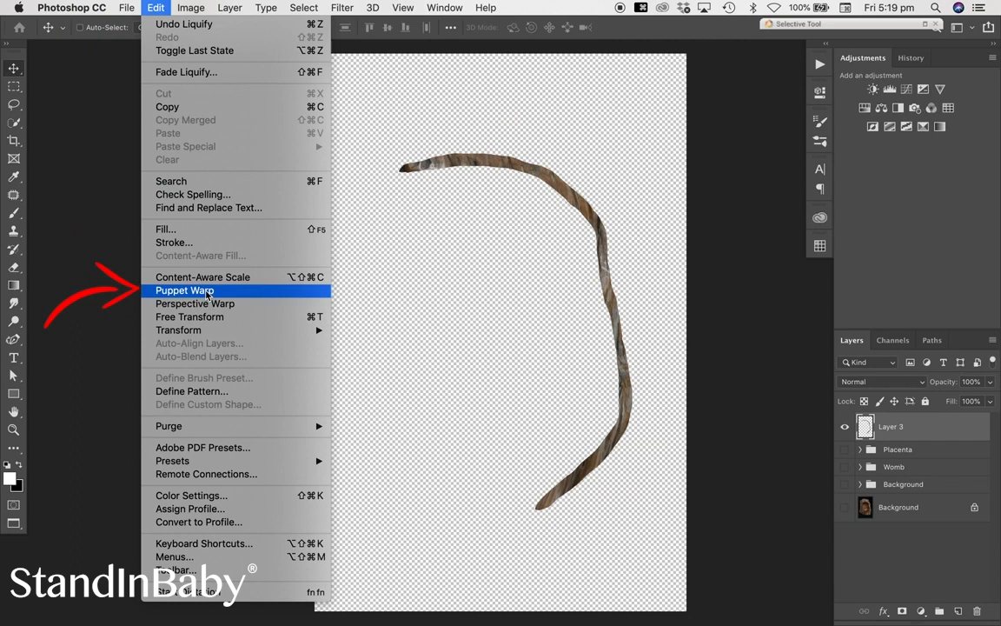
pyautogui.click(235, 293)
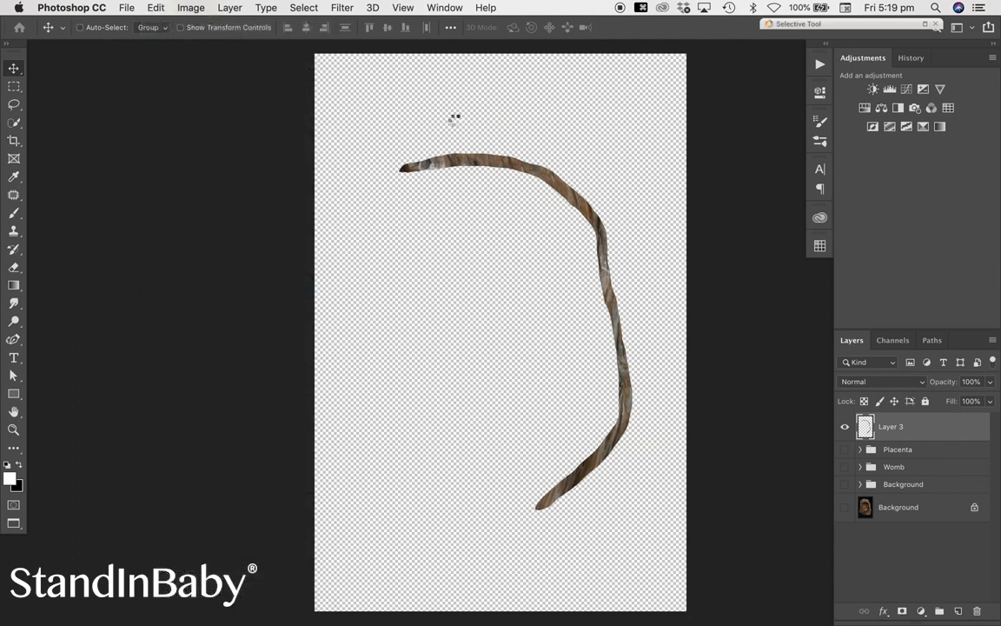
pyautogui.click(408, 167)
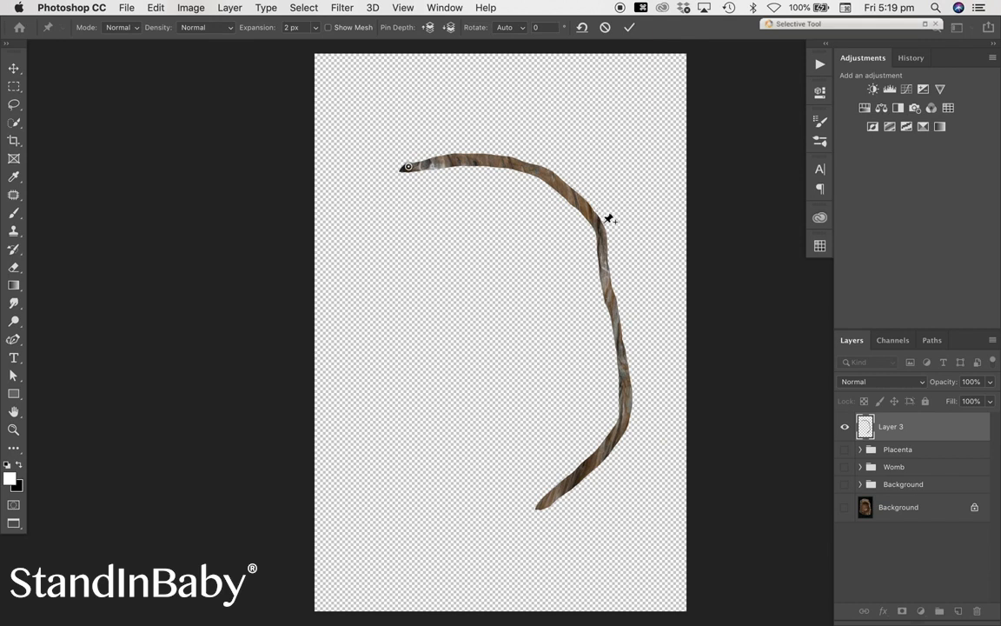
pyautogui.click(629, 407)
pyautogui.press('super+z')
pyautogui.moveTo(409, 167); pyautogui.dragTo(594, 90)
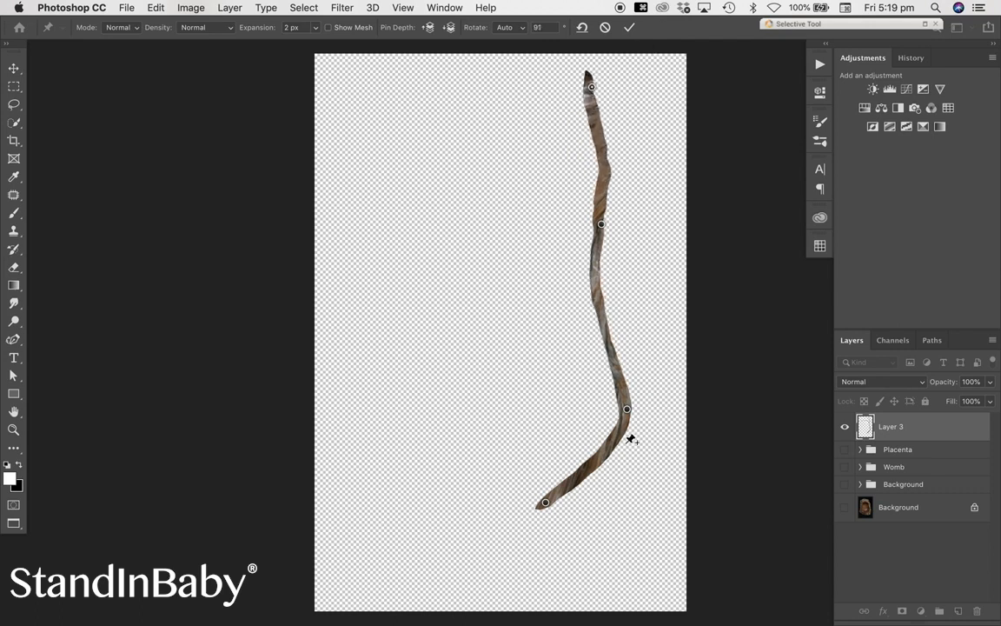
pyautogui.moveTo(546, 505); pyautogui.dragTo(621, 524)
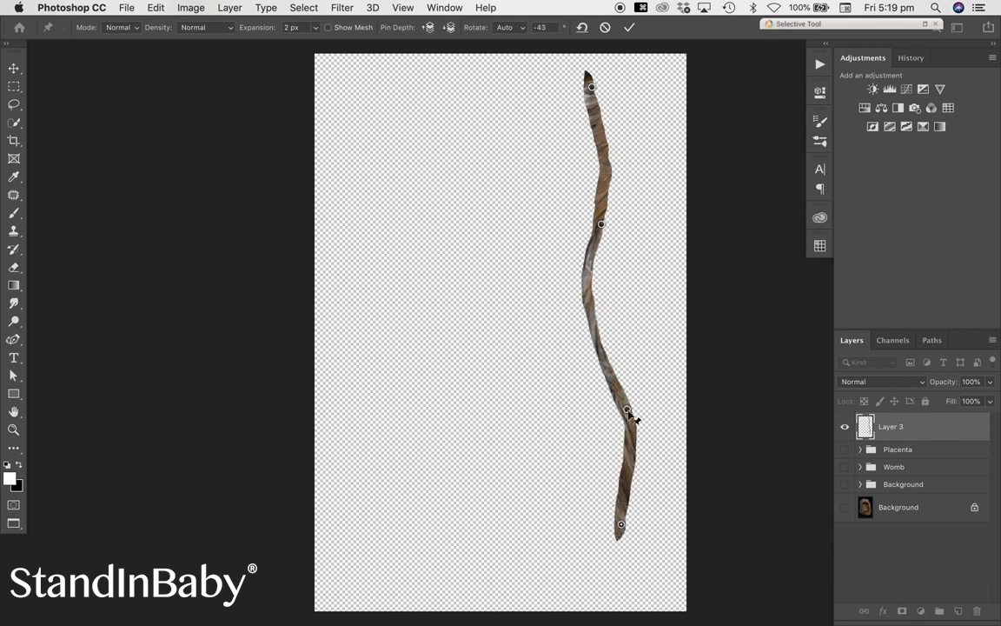
# Step: Straighten the strip's middle with an additional pin between the two bends, and shift the lower-bend and top-end pins slightly left
pyautogui.moveTo(628, 412); pyautogui.dragTo(619, 407)
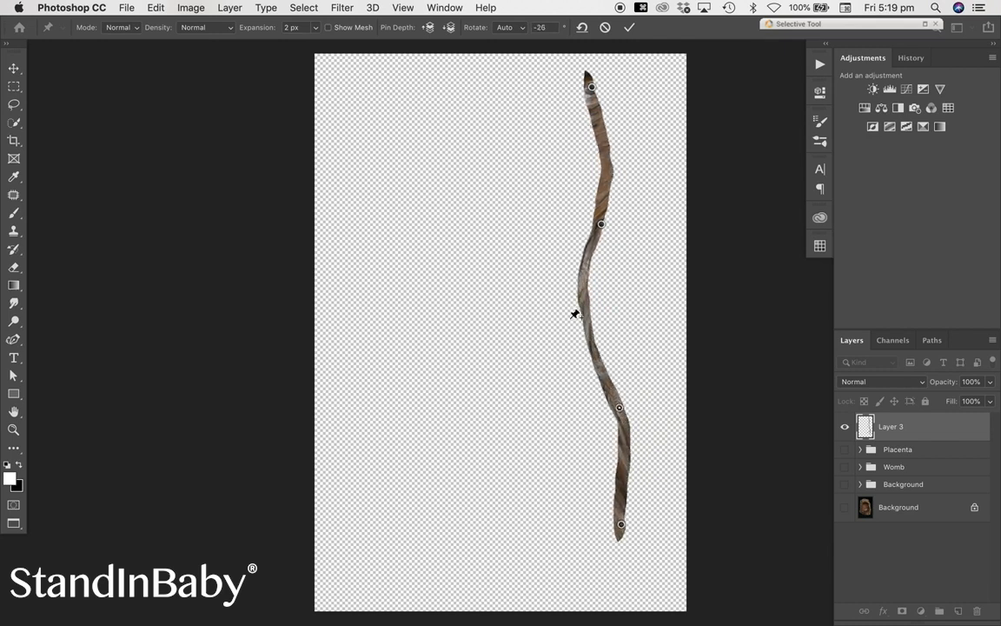
pyautogui.click(590, 309)
pyautogui.moveTo(587, 319); pyautogui.dragTo(615, 320)
pyautogui.moveTo(611, 315); pyautogui.dragTo(608, 313)
pyautogui.moveTo(591, 89); pyautogui.dragTo(586, 77)
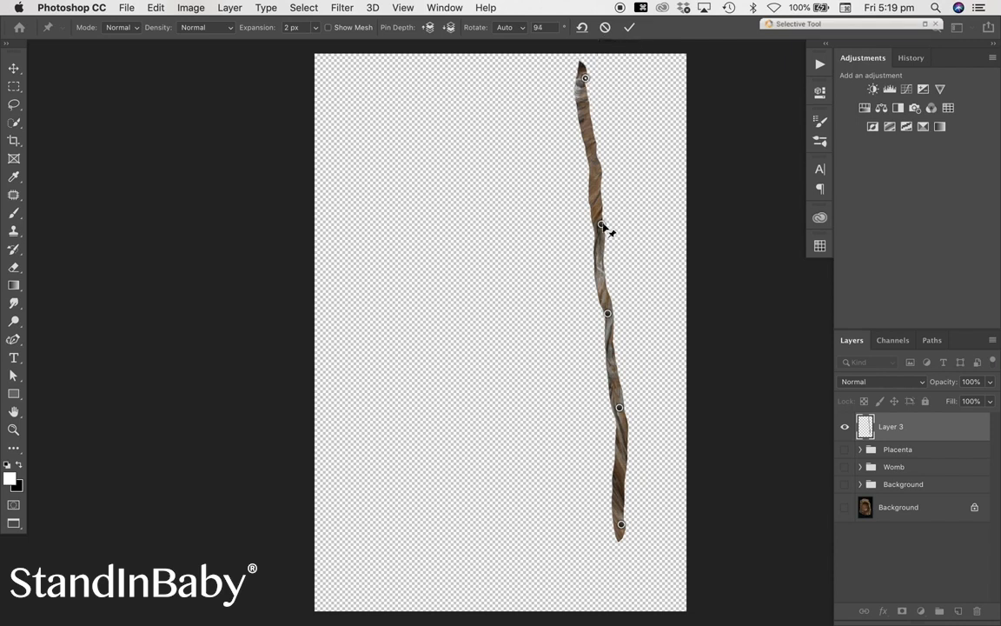
# Step: Nudge the strip's three inner pins slightly down and left into a straighter line, and apply the Puppet Warp
pyautogui.moveTo(601, 224)
pyautogui.mouseDown()
pyautogui.moveTo(596, 246)
pyautogui.moveTo(596, 237)
pyautogui.mouseUp()
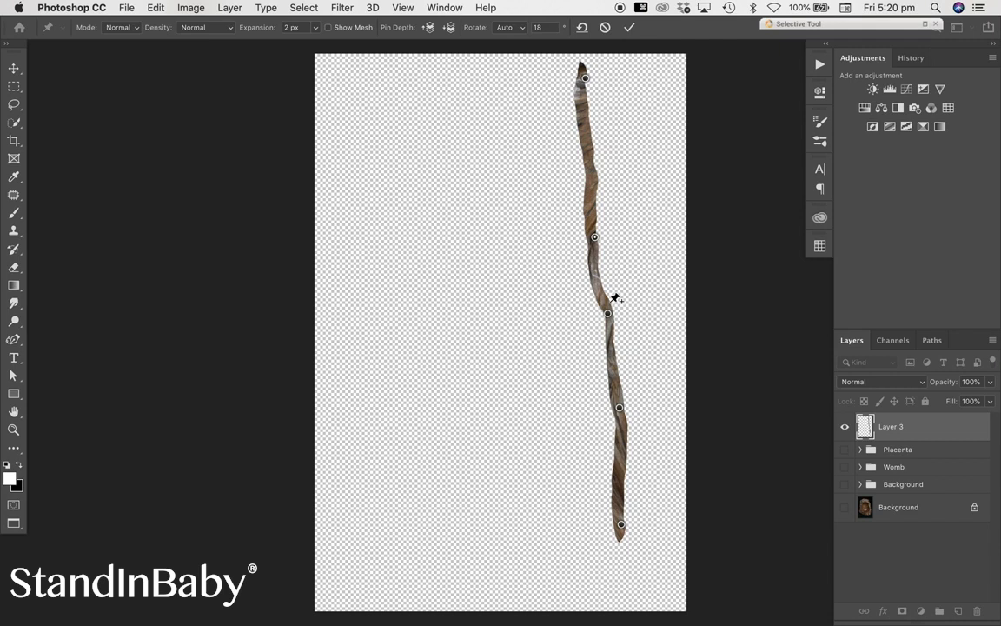
pyautogui.moveTo(608, 315)
pyautogui.mouseDown()
pyautogui.moveTo(612, 346)
pyautogui.moveTo(603, 322)
pyautogui.mouseUp()
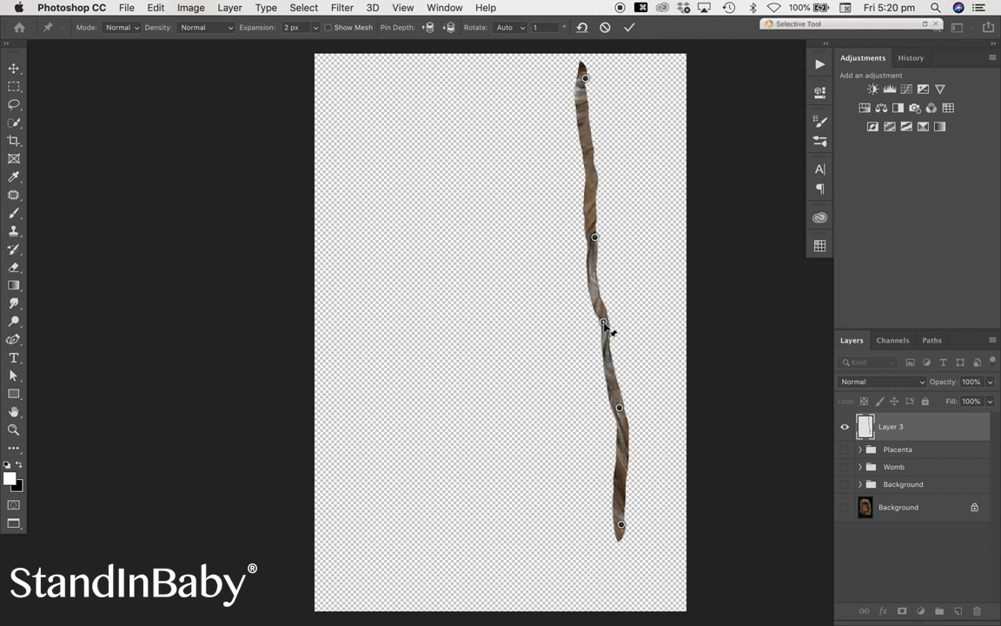
pyautogui.moveTo(621, 409); pyautogui.dragTo(615, 416)
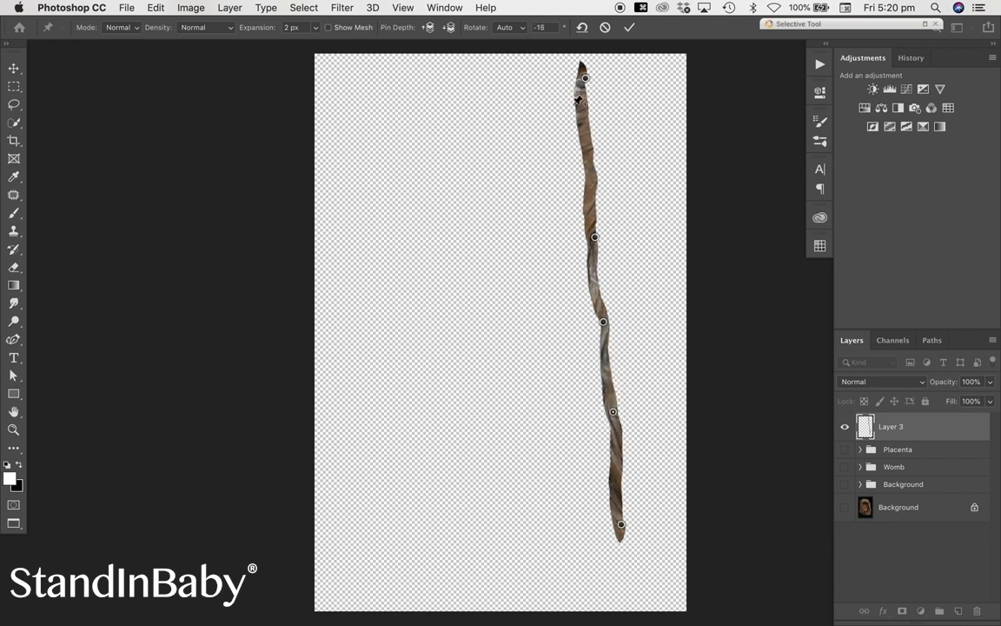
pyautogui.click(13, 68)
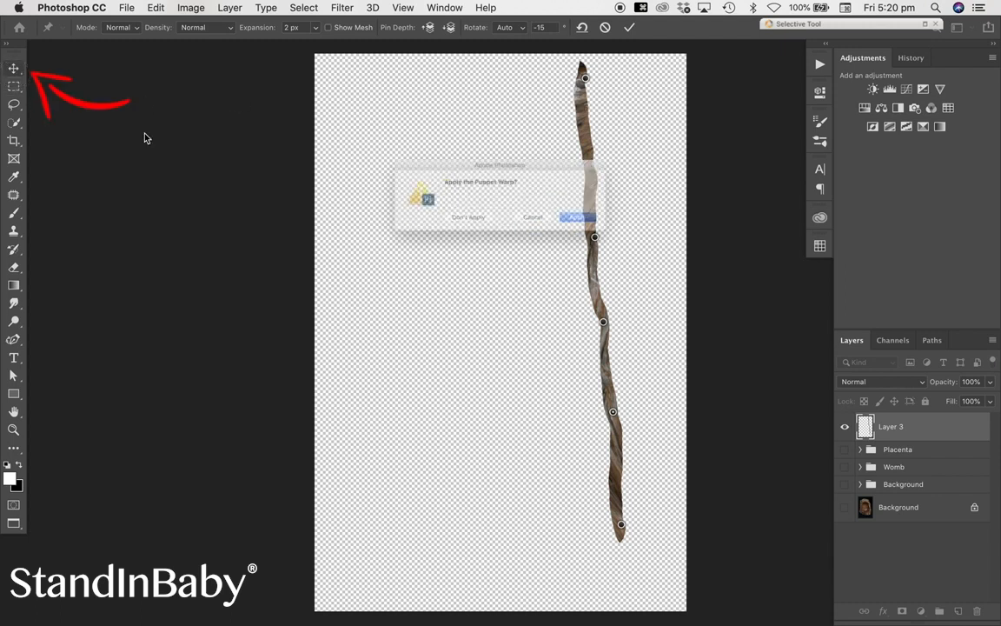
pyautogui.click(616, 228)
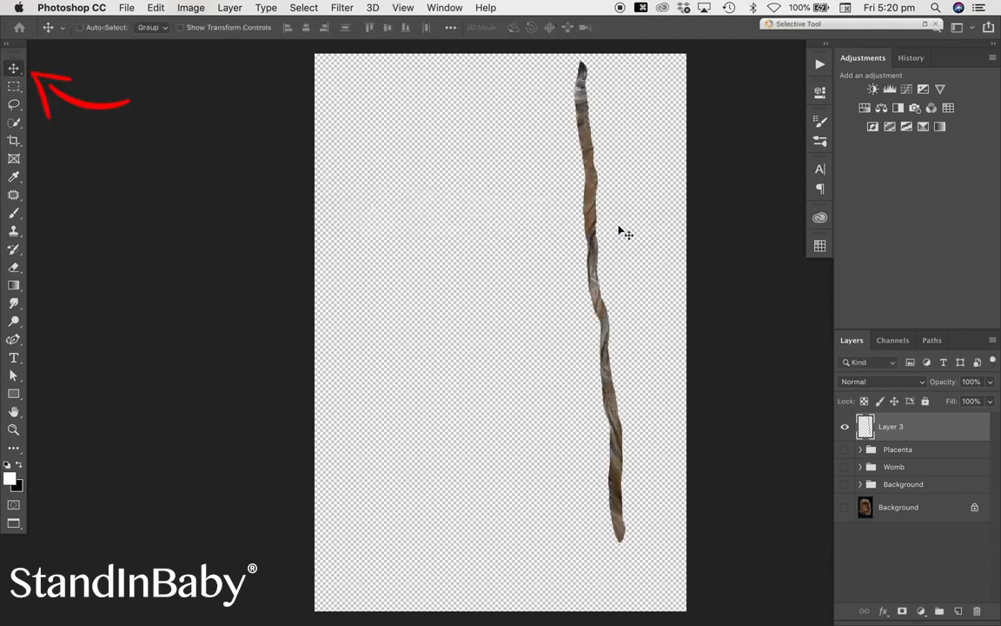
# Step: Move the strip slightly down the canvas and rotate it clockwise by about 4.6 degrees so it stands upright
pyautogui.moveTo(610, 334); pyautogui.dragTo(611, 364)
pyautogui.press('super+t')
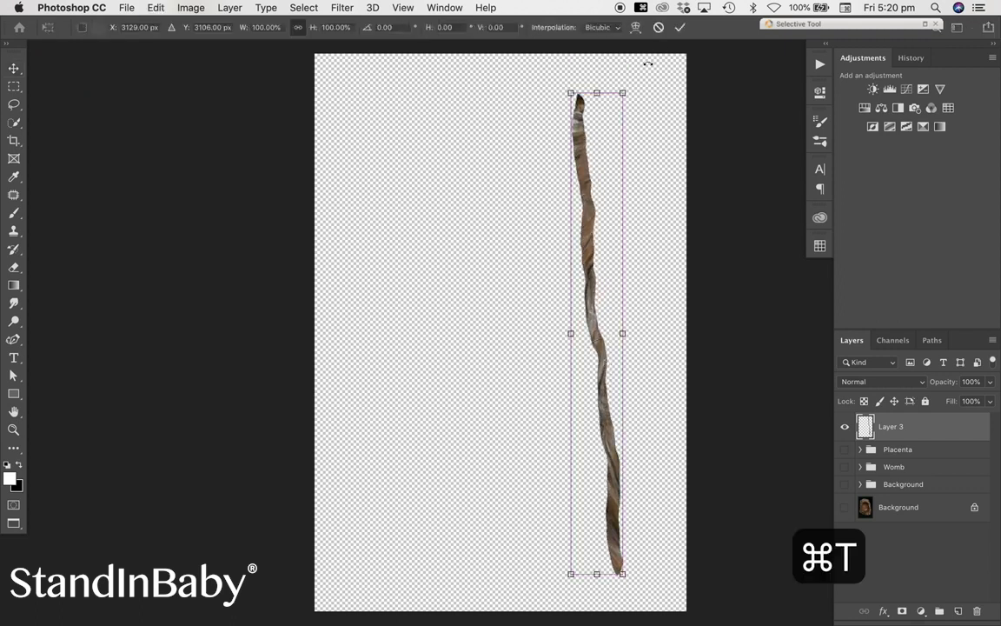
pyautogui.moveTo(645, 75); pyautogui.dragTo(664, 90)
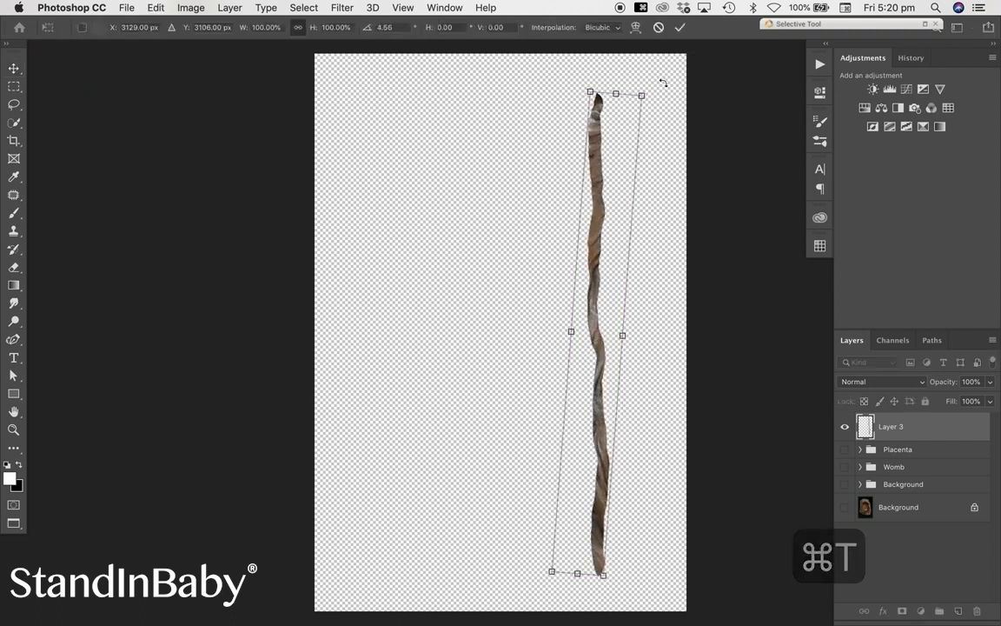
pyautogui.click(13, 68)
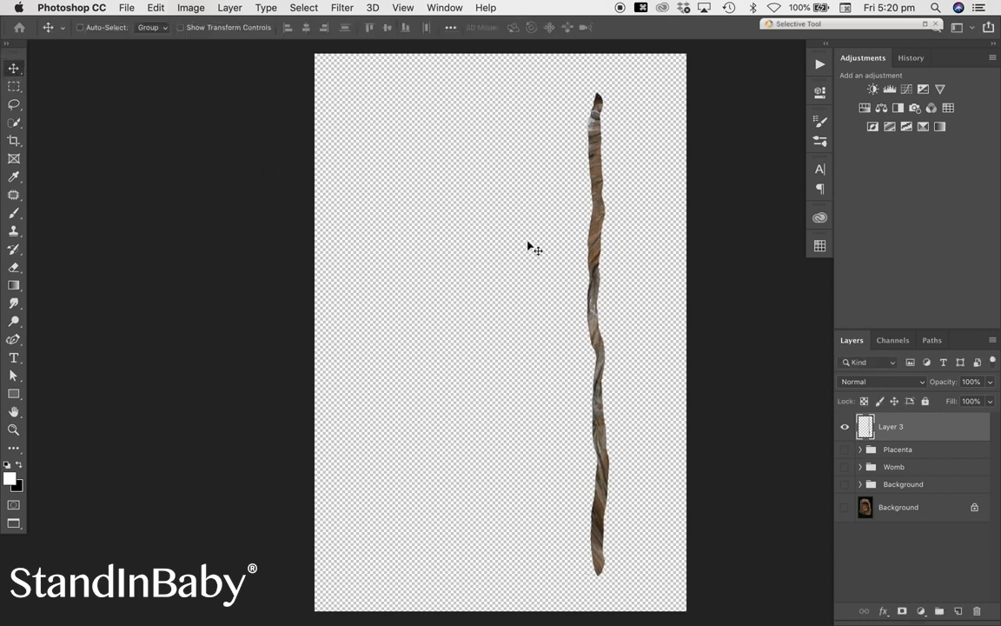
# Step: Reopen Liquify on the strip and smooth its upper end with the Forward Warp tool at brush size 800
pyautogui.click(343, 8)
pyautogui.click(358, 118)
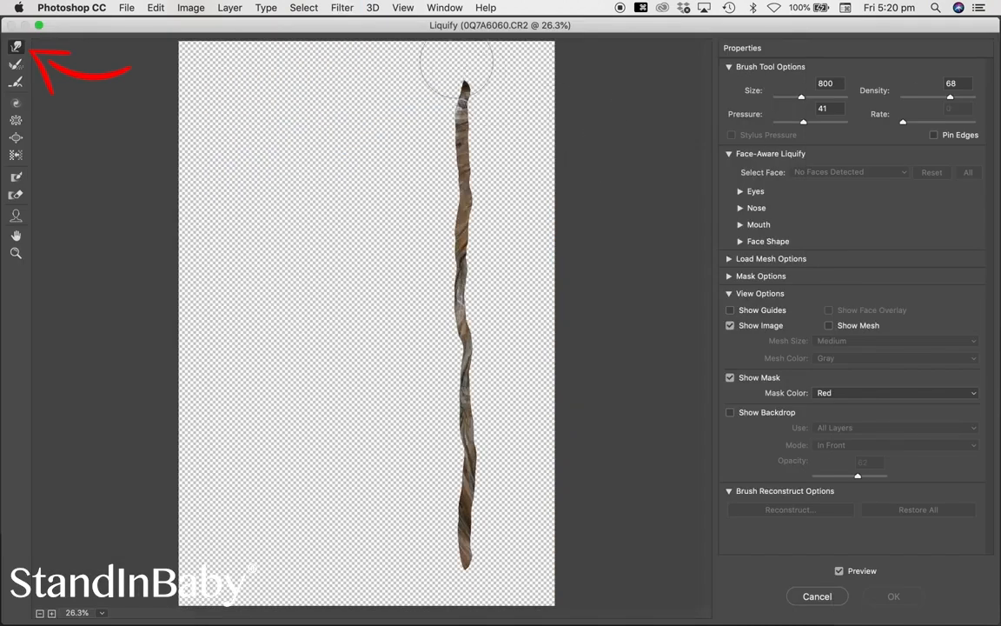
pyautogui.moveTo(501, 117); pyautogui.dragTo(483, 82)
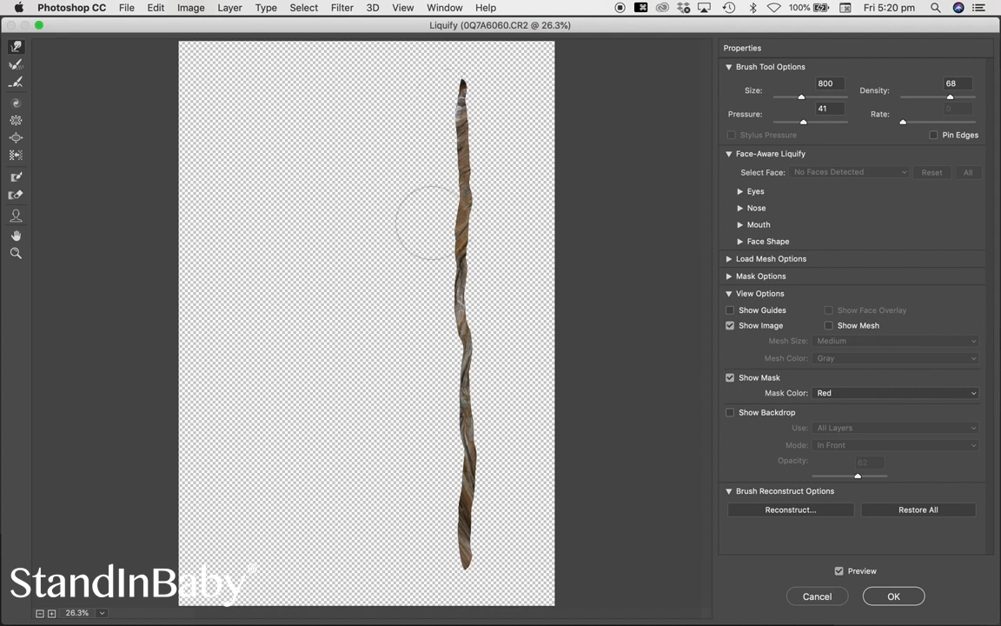
# Step: Shorten and blunt the strip's pointed top end with the Forward Warp tool at brush size 200
pyautogui.press('super+equal')
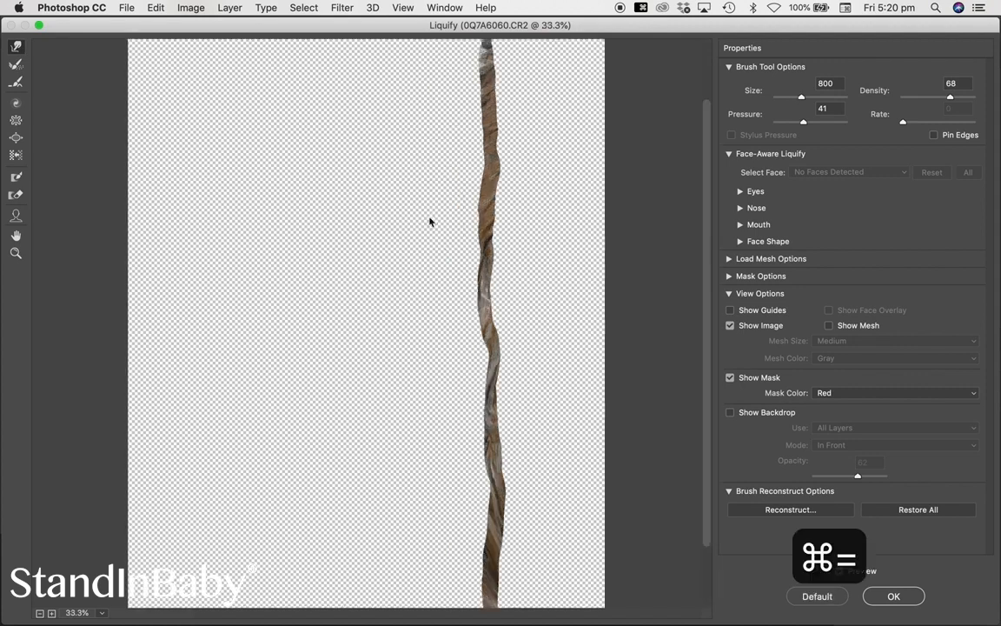
pyautogui.press('super+equal')
pyautogui.press('super+equal')
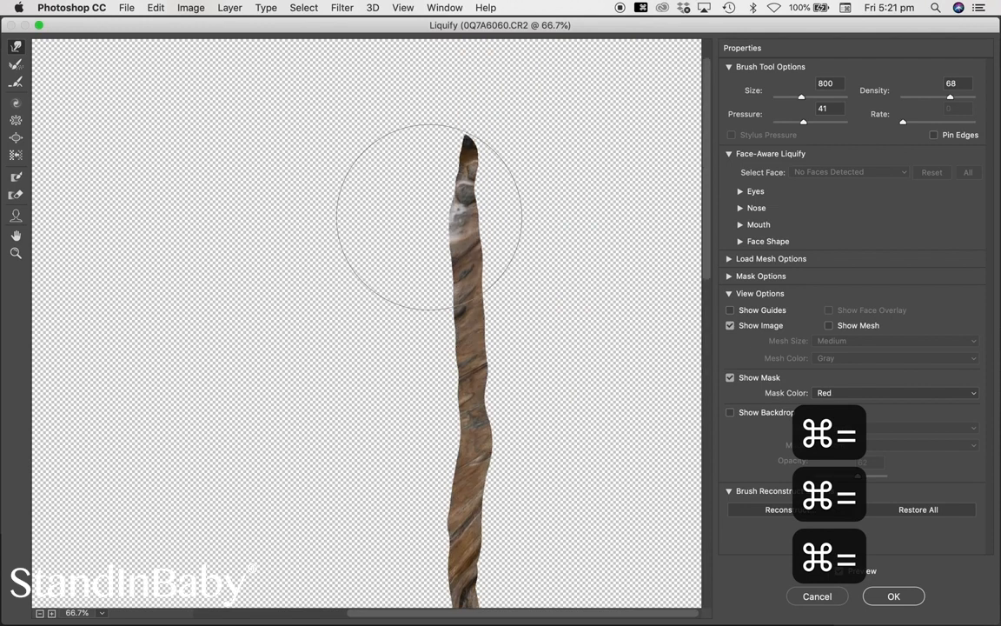
pyautogui.press('[')
pyautogui.press('[')
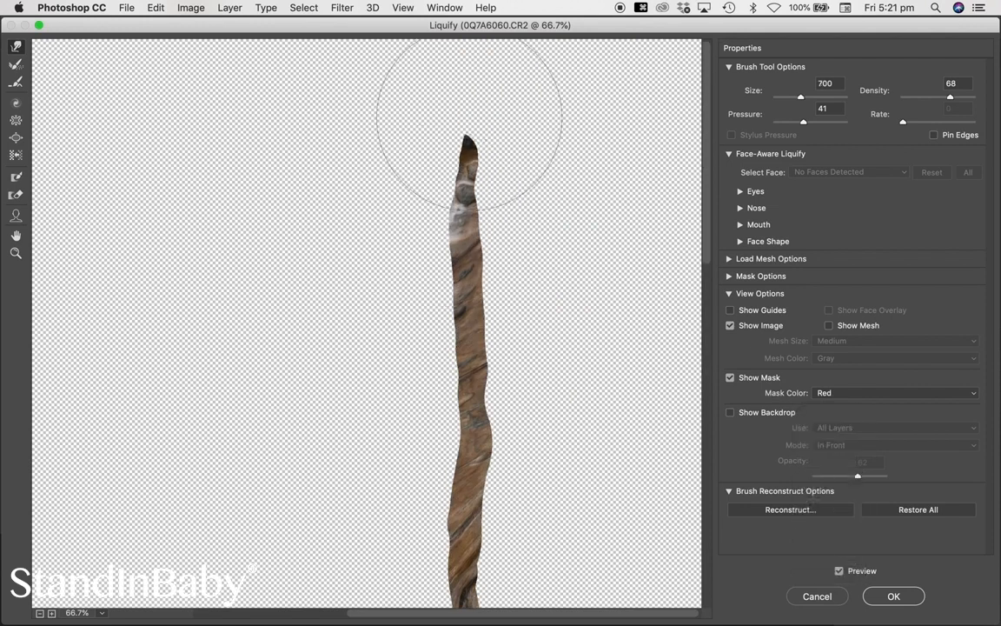
pyautogui.press('[')
pyautogui.press('[')
pyautogui.press('[')
pyautogui.press('[')
pyautogui.press('[')
pyautogui.moveTo(466, 120); pyautogui.dragTo(462, 163)
pyautogui.moveTo(466, 121); pyautogui.dragTo(466, 156)
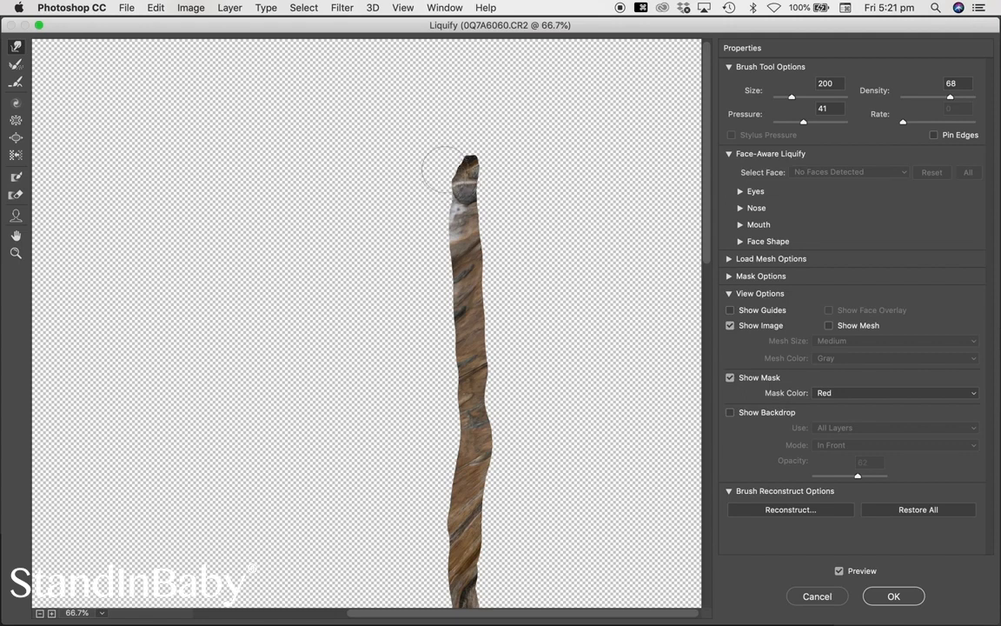
pyautogui.moveTo(461, 157); pyautogui.dragTo(446, 157)
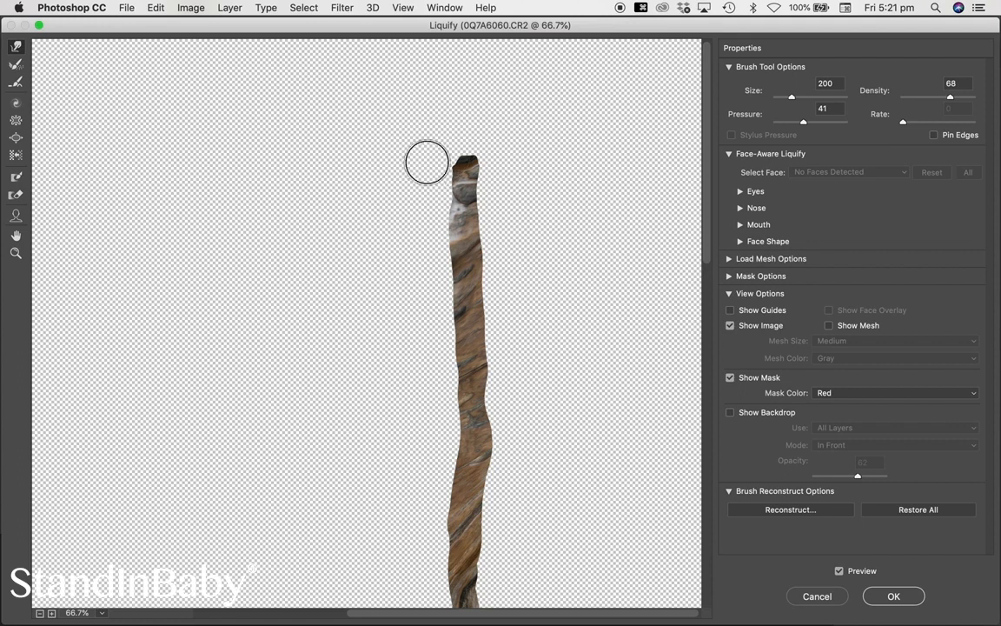
# Step: Ripple both edges of the strip's upper section into a rope-like twist with brush size 125 and pressure 66
pyautogui.press('[')
pyautogui.press('[')
pyautogui.press('[')
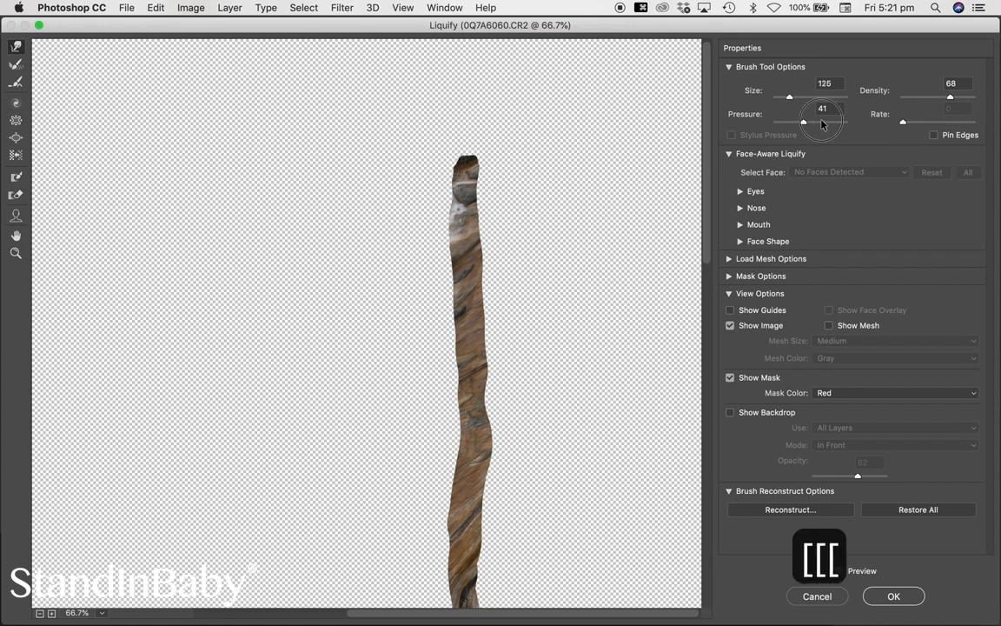
pyautogui.moveTo(470, 202); pyautogui.dragTo(481, 205)
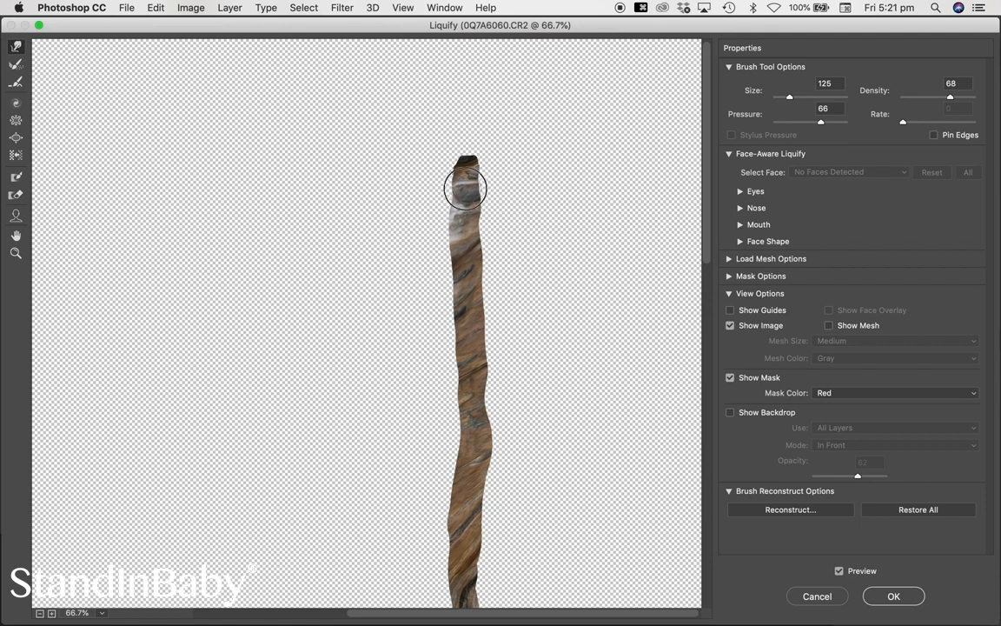
pyautogui.moveTo(455, 191)
pyautogui.mouseDown()
pyautogui.moveTo(447, 212)
pyautogui.moveTo(485, 235)
pyautogui.moveTo(452, 247)
pyautogui.moveTo(487, 266)
pyautogui.moveTo(453, 287)
pyautogui.moveTo(487, 301)
pyautogui.mouseUp()
pyautogui.moveTo(461, 325)
pyautogui.mouseDown()
pyautogui.moveTo(452, 322)
pyautogui.moveTo(487, 324)
pyautogui.moveTo(453, 348)
pyautogui.moveTo(491, 351)
pyautogui.moveTo(454, 381)
pyautogui.moveTo(496, 389)
pyautogui.moveTo(457, 411)
pyautogui.moveTo(495, 415)
pyautogui.moveTo(458, 444)
pyautogui.moveTo(498, 451)
pyautogui.moveTo(460, 472)
pyautogui.moveTo(497, 477)
pyautogui.moveTo(448, 496)
pyautogui.mouseUp()
# Step: Continue the twisted bumps down both edges of the strip's upper-middle section, including the grey area
pyautogui.scroll(-5, 530, 439)
pyautogui.moveTo(481, 272); pyautogui.dragTo(494, 259)
pyautogui.moveTo(458, 299)
pyautogui.mouseDown()
pyautogui.moveTo(463, 271)
pyautogui.moveTo(451, 311)
pyautogui.mouseUp()
pyautogui.moveTo(453, 265); pyautogui.dragTo(443, 262)
pyautogui.moveTo(476, 310); pyautogui.dragTo(487, 304)
pyautogui.moveTo(461, 346)
pyautogui.mouseDown()
pyautogui.moveTo(448, 349)
pyautogui.moveTo(491, 333)
pyautogui.mouseUp()
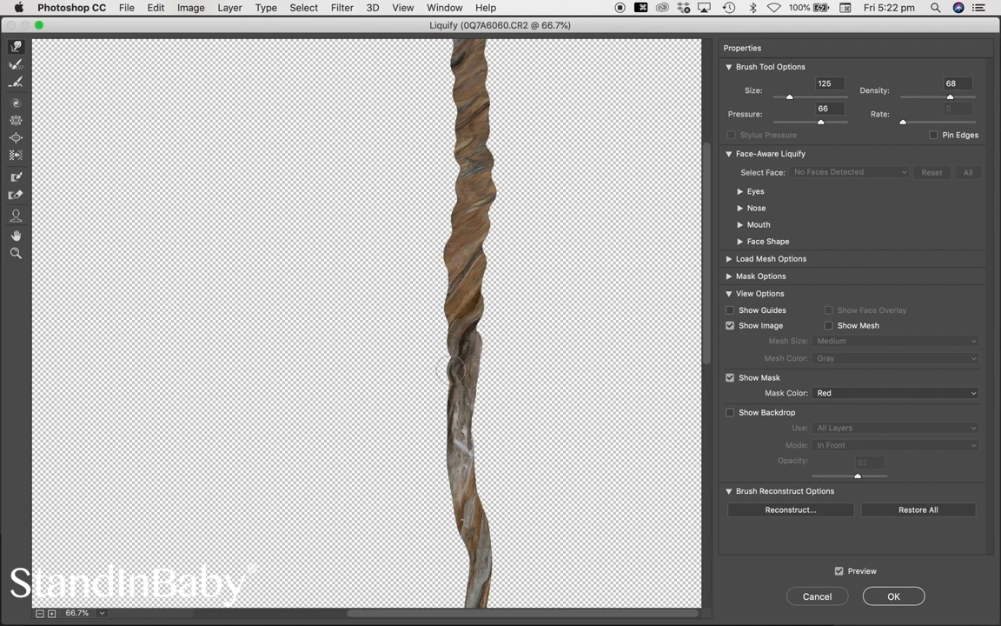
pyautogui.moveTo(486, 376); pyautogui.dragTo(461, 365)
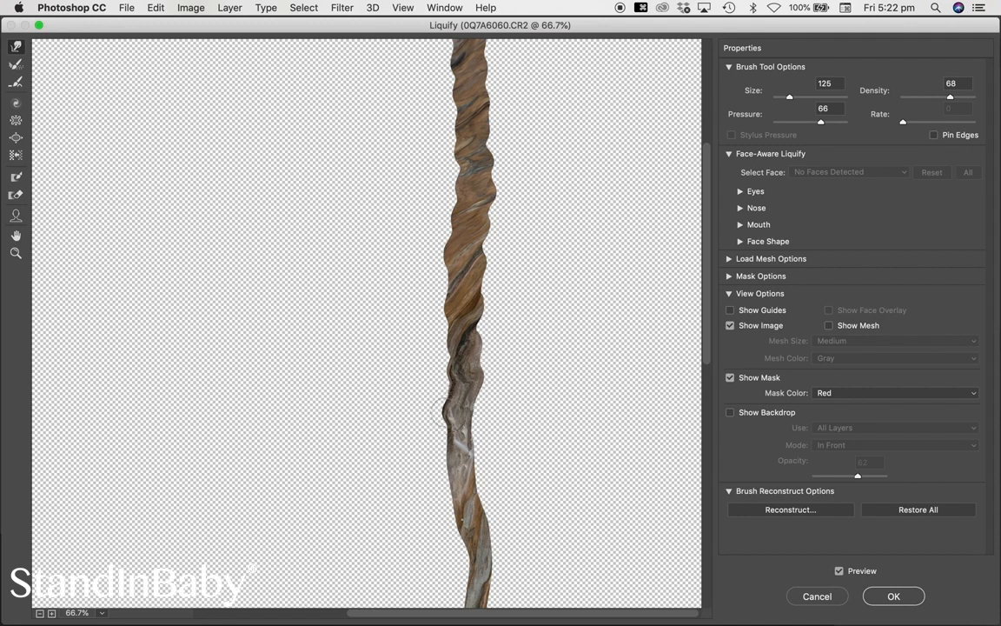
pyautogui.moveTo(482, 429)
pyautogui.mouseDown()
pyautogui.moveTo(465, 452)
pyautogui.moveTo(444, 450)
pyautogui.moveTo(472, 461)
pyautogui.moveTo(480, 453)
pyautogui.moveTo(478, 497)
pyautogui.moveTo(484, 483)
pyautogui.moveTo(452, 504)
pyautogui.mouseUp()
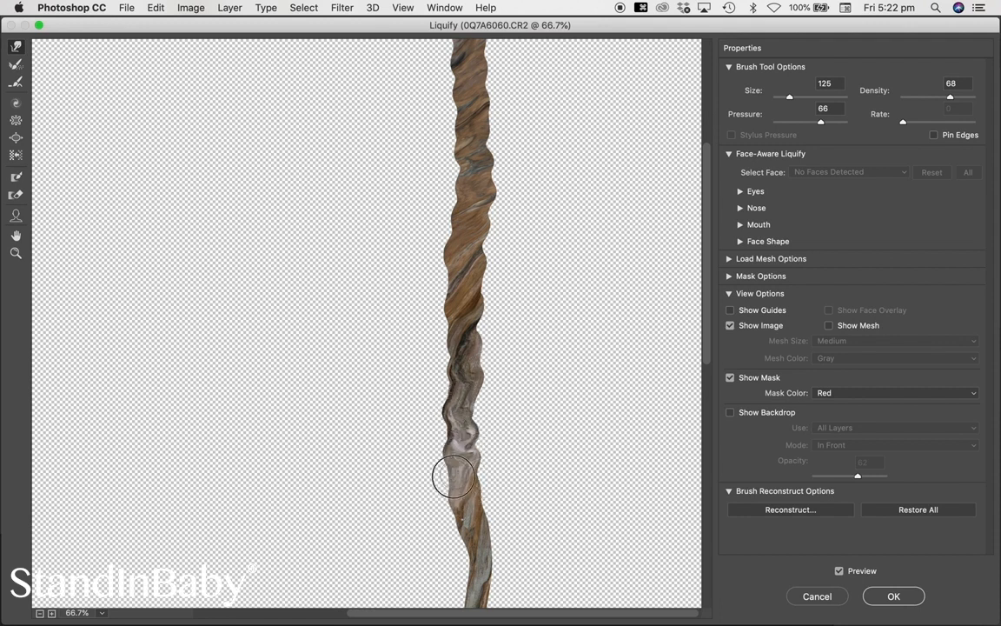
# Step: Warp the edges of the strip's lower-middle section into the same alternating twisted bumps
pyautogui.scroll(-5, 487, 391)
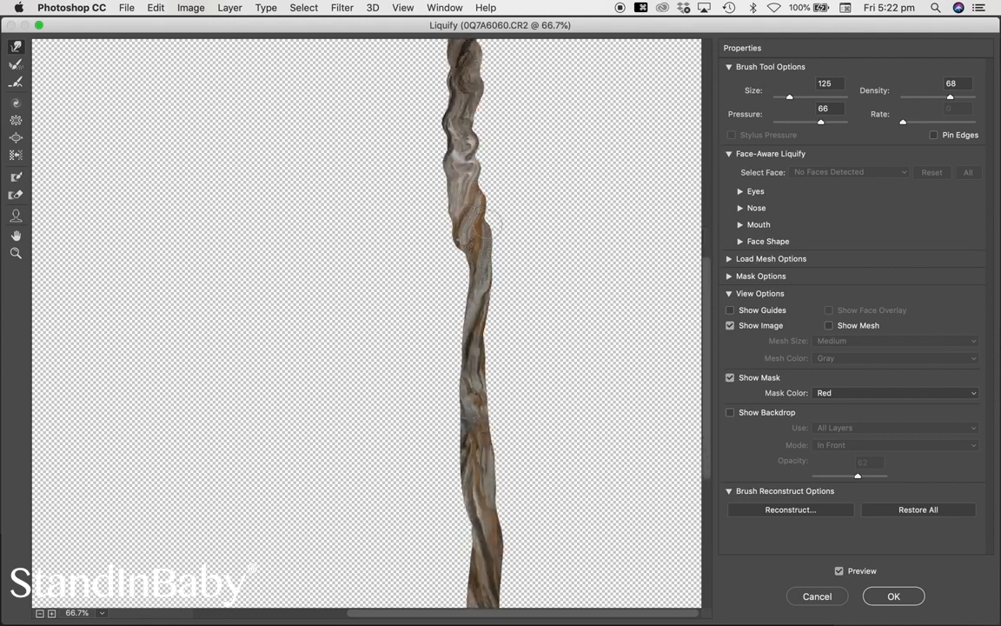
pyautogui.moveTo(487, 314)
pyautogui.mouseDown()
pyautogui.moveTo(442, 282)
pyautogui.moveTo(452, 352)
pyautogui.moveTo(496, 357)
pyautogui.moveTo(445, 313)
pyautogui.mouseUp()
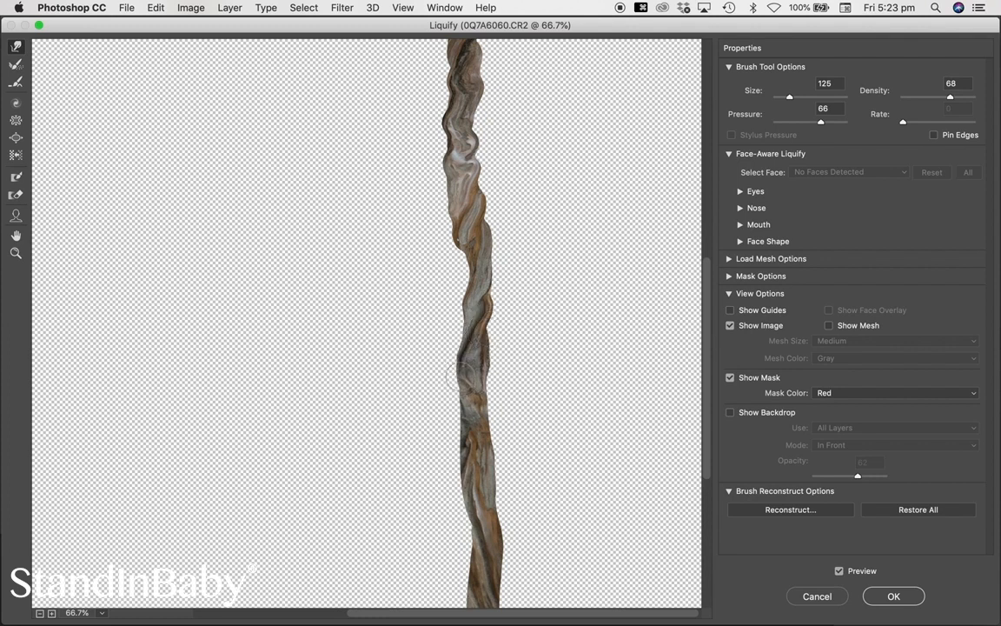
pyautogui.moveTo(474, 396)
pyautogui.mouseDown()
pyautogui.moveTo(494, 354)
pyautogui.moveTo(466, 404)
pyautogui.moveTo(455, 396)
pyautogui.moveTo(488, 428)
pyautogui.mouseUp()
pyautogui.moveTo(484, 470)
pyautogui.mouseDown()
pyautogui.moveTo(496, 497)
pyautogui.moveTo(456, 459)
pyautogui.moveTo(452, 432)
pyautogui.moveTo(474, 487)
pyautogui.moveTo(462, 497)
pyautogui.moveTo(478, 500)
pyautogui.moveTo(486, 488)
pyautogui.moveTo(478, 487)
pyautogui.mouseUp()
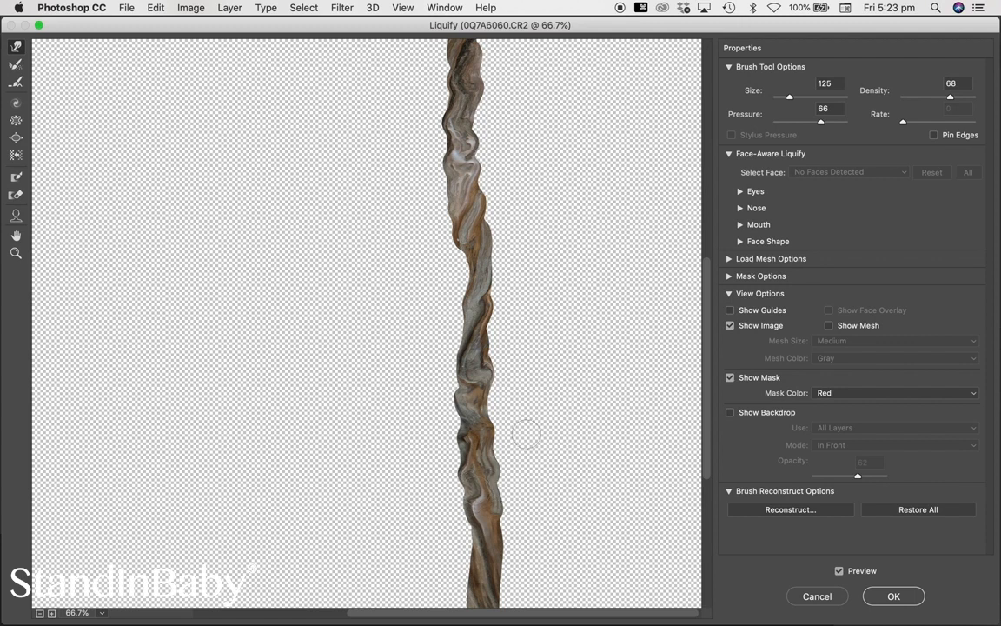
# Step: Extend the twisted bumps down to the strip's bottom end and apply the Liquify changes
pyautogui.scroll(-10, 525, 433)
pyautogui.moveTo(493, 280)
pyautogui.mouseDown()
pyautogui.moveTo(511, 299)
pyautogui.moveTo(512, 340)
pyautogui.mouseUp()
pyautogui.moveTo(479, 299); pyautogui.dragTo(463, 289)
pyautogui.moveTo(474, 331)
pyautogui.mouseDown()
pyautogui.moveTo(483, 380)
pyautogui.moveTo(466, 352)
pyautogui.moveTo(503, 373)
pyautogui.moveTo(491, 371)
pyautogui.moveTo(497, 402)
pyautogui.moveTo(484, 409)
pyautogui.moveTo(495, 430)
pyautogui.moveTo(483, 449)
pyautogui.moveTo(491, 471)
pyautogui.moveTo(490, 532)
pyautogui.mouseUp()
pyautogui.moveTo(472, 420); pyautogui.dragTo(467, 404)
pyautogui.moveTo(472, 476); pyautogui.dragTo(454, 449)
pyautogui.moveTo(467, 515); pyautogui.dragTo(454, 499)
pyautogui.moveTo(474, 551); pyautogui.dragTo(460, 533)
pyautogui.moveTo(472, 589); pyautogui.dragTo(469, 573)
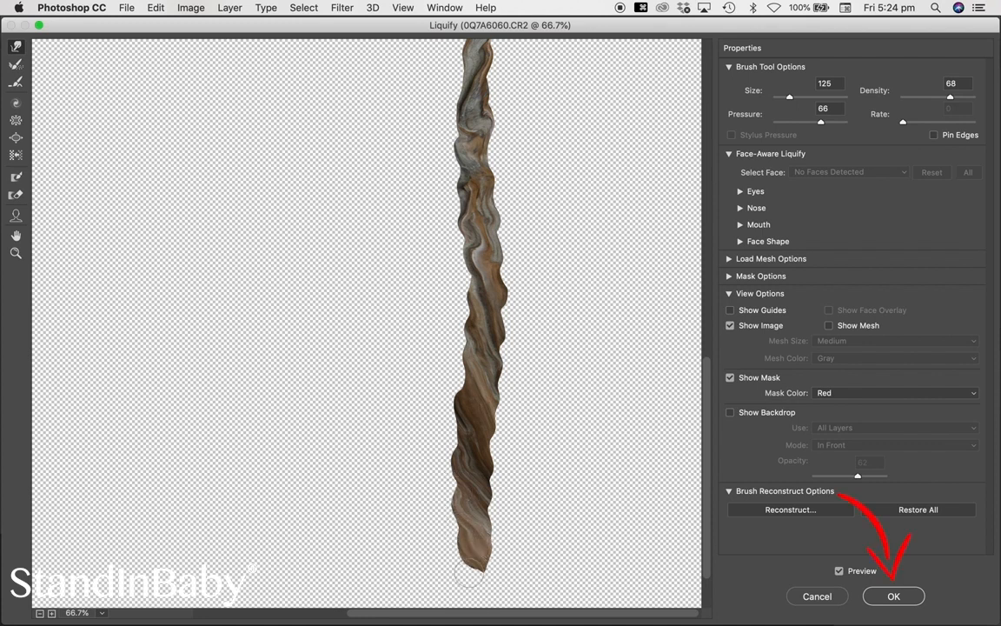
pyautogui.click(893, 592)
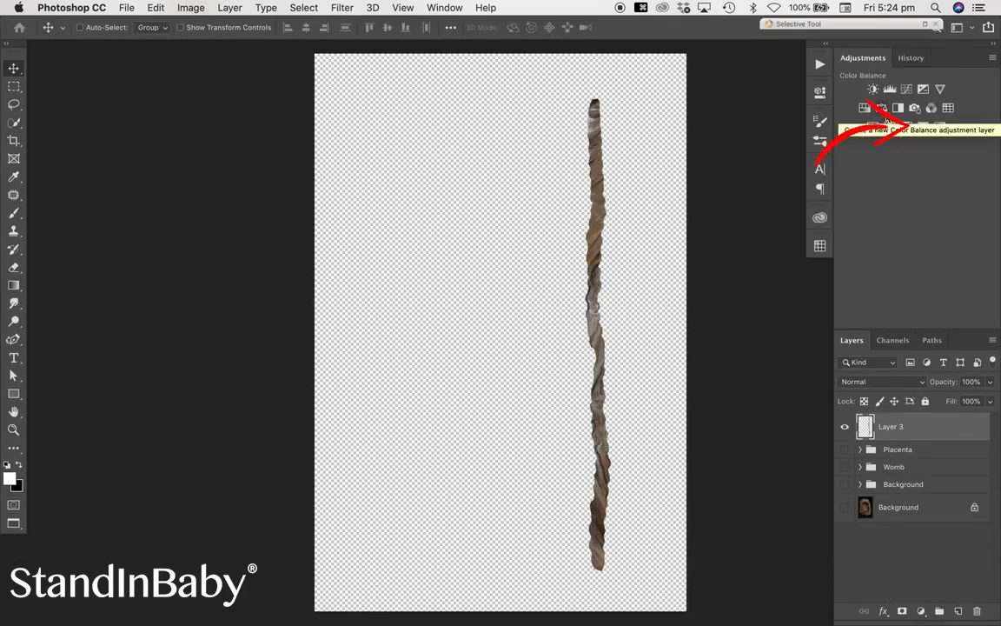
# Step: Add a Selective Color adjustment layer and redden the Yellows by lowering cyan and yellow and strongly raising magenta
pyautogui.click(922, 128)
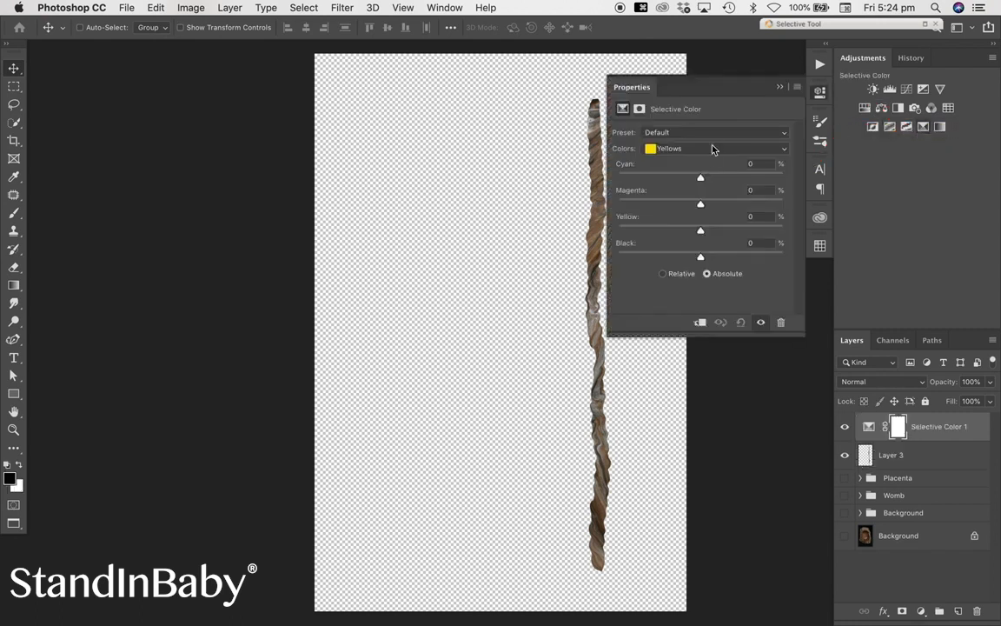
pyautogui.moveTo(701, 205); pyautogui.dragTo(730, 206)
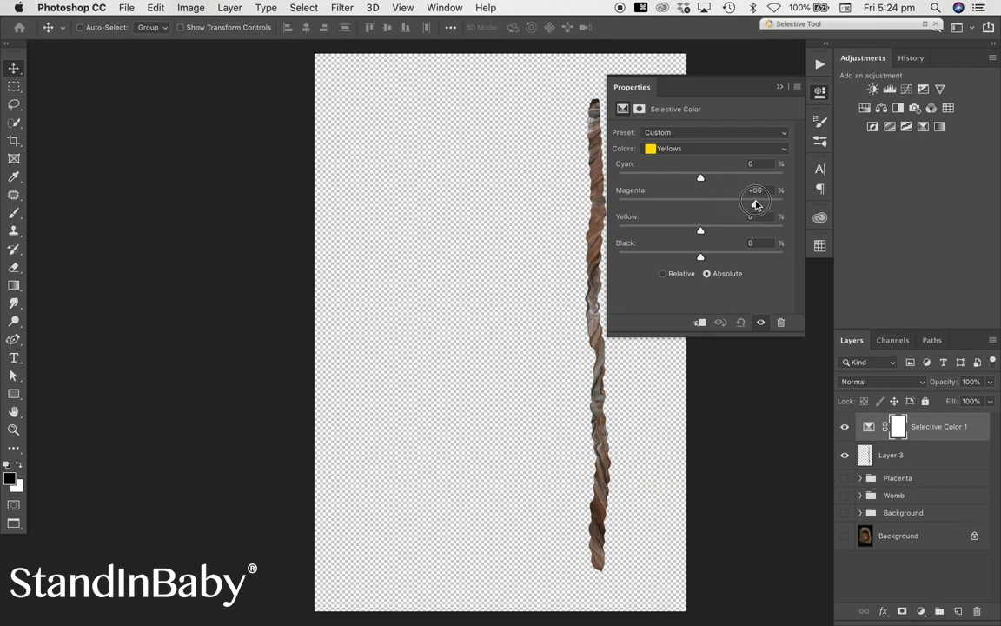
pyautogui.moveTo(753, 204); pyautogui.dragTo(747, 205)
pyautogui.moveTo(701, 230); pyautogui.dragTo(653, 232)
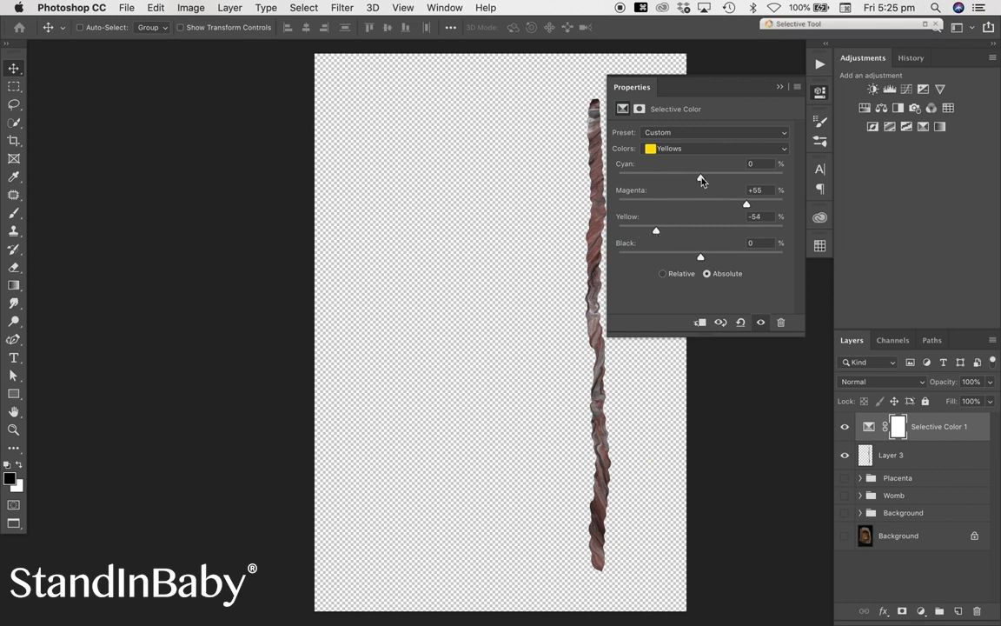
pyautogui.moveTo(686, 181); pyautogui.dragTo(655, 186)
pyautogui.moveTo(746, 206); pyautogui.dragTo(784, 209)
pyautogui.moveTo(656, 234); pyautogui.dragTo(674, 234)
pyautogui.moveTo(644, 180); pyautogui.dragTo(631, 181)
# Step: Raise magenta slightly for the Blues in the Selective Color adjustment
pyautogui.click(683, 151)
pyautogui.click(685, 179)
pyautogui.moveTo(701, 209); pyautogui.dragTo(745, 178)
# Step: Set the Selective Color Neutrals to Cyan +3, Magenta +3, Yellow -11 and Black +3
pyautogui.click(709, 148)
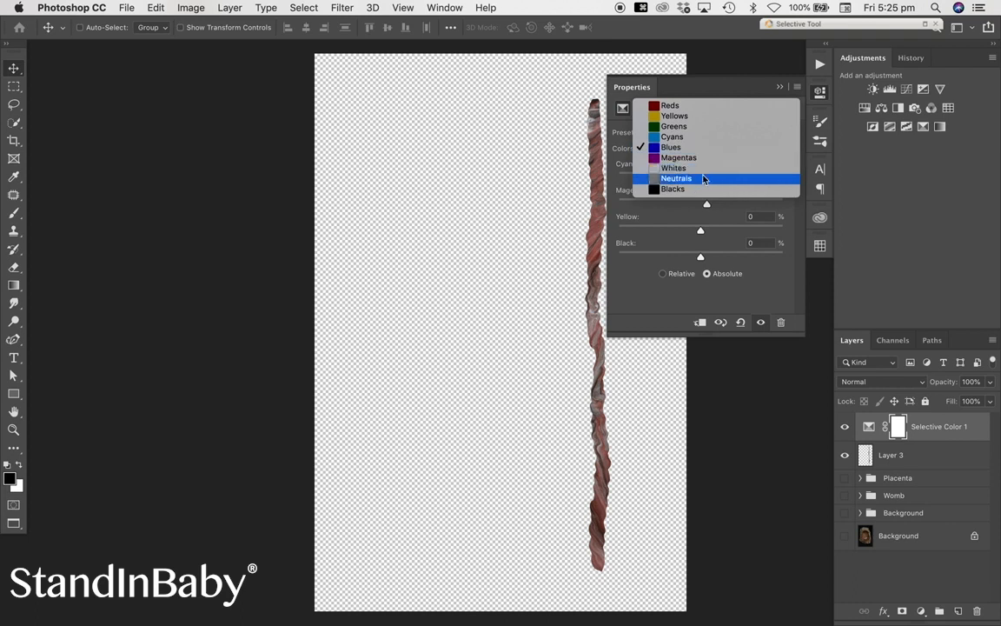
pyautogui.click(704, 184)
pyautogui.moveTo(706, 179); pyautogui.dragTo(704, 180)
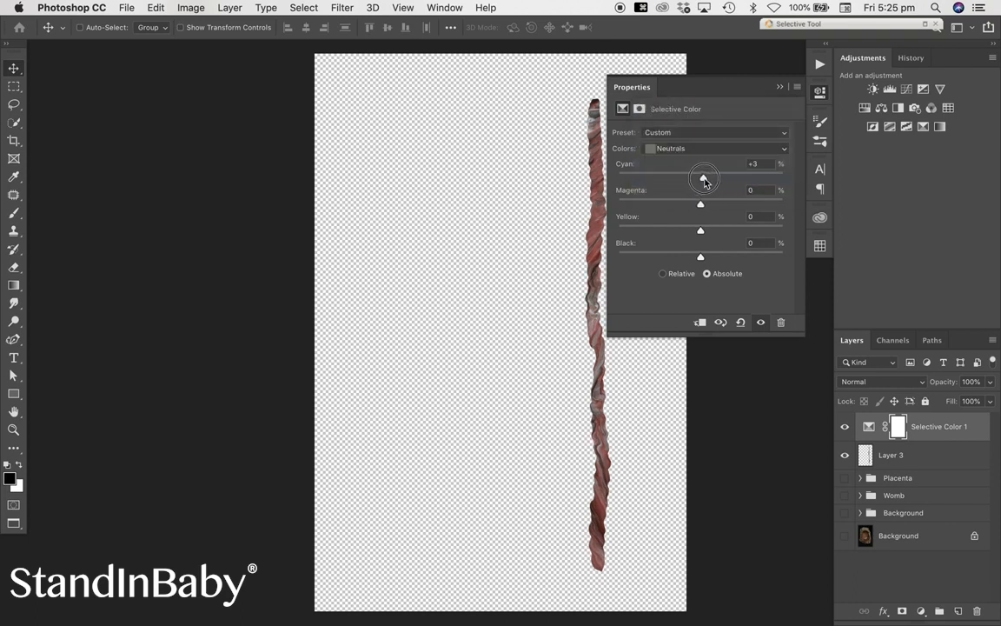
pyautogui.moveTo(704, 235); pyautogui.dragTo(692, 237)
pyautogui.moveTo(700, 184); pyautogui.dragTo(706, 205)
pyautogui.moveTo(701, 259); pyautogui.dragTo(704, 259)
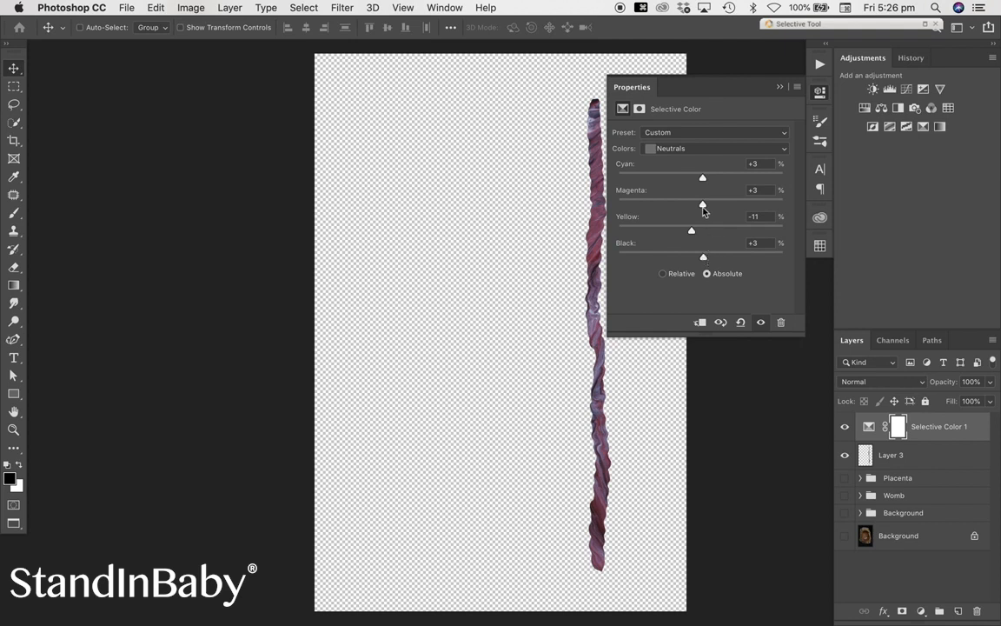
# Step: Set the Selective Color Magentas to Cyan -92, Magenta +32 and Yellow +51
pyautogui.click(694, 149)
pyautogui.click(696, 128)
pyautogui.moveTo(701, 229); pyautogui.dragTo(722, 204)
pyautogui.moveTo(729, 205); pyautogui.dragTo(743, 229)
pyautogui.moveTo(701, 178); pyautogui.dragTo(626, 177)
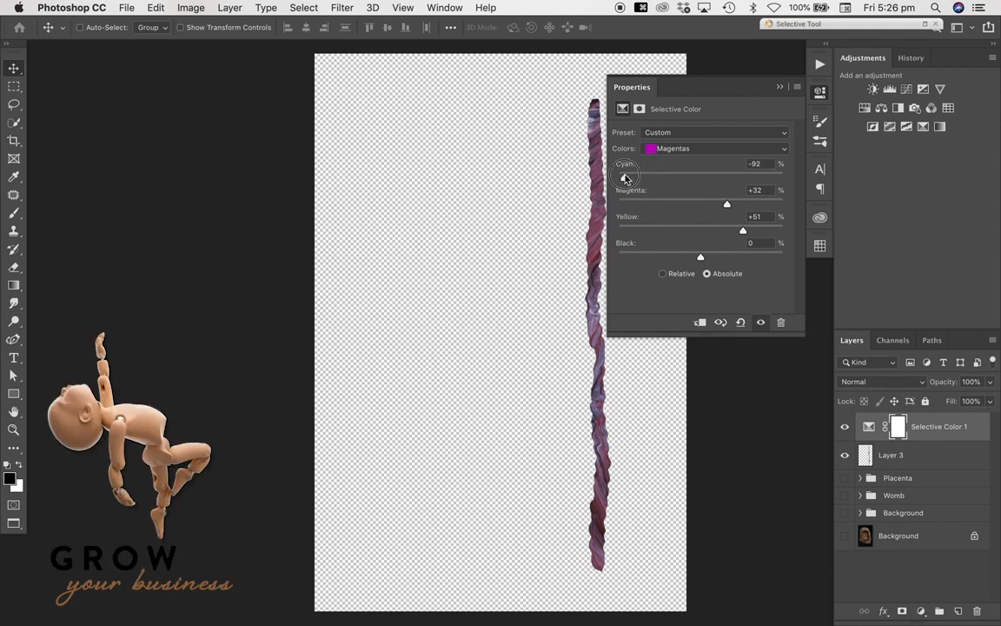
# Step: Set the Selective Color Reds to Magenta +28, Yellow +26 and Black -3, and clip the adjustment to the strip layer
pyautogui.click(687, 149)
pyautogui.click(684, 97)
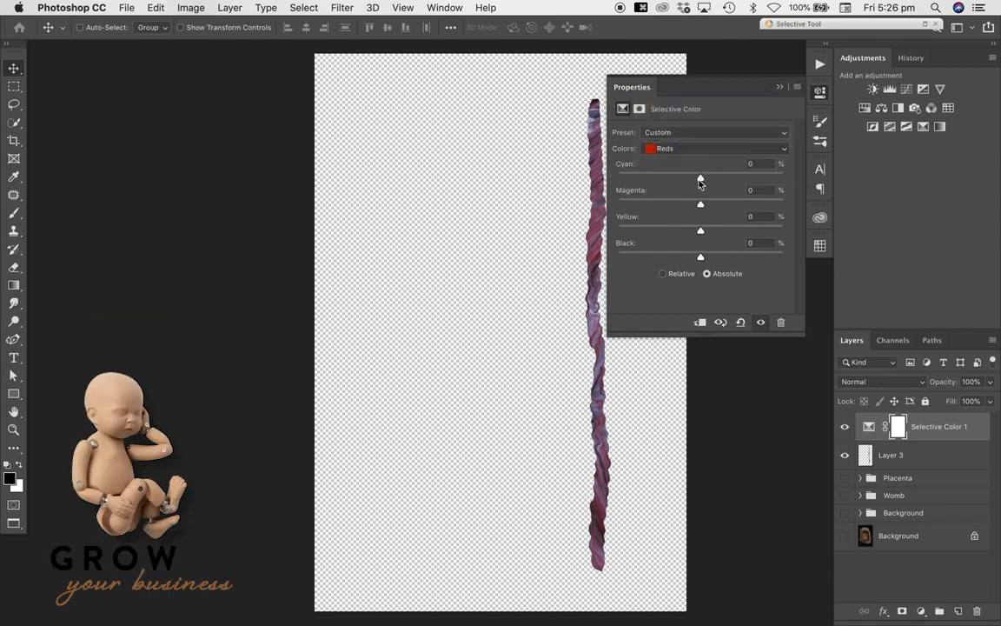
pyautogui.moveTo(700, 205); pyautogui.dragTo(698, 258)
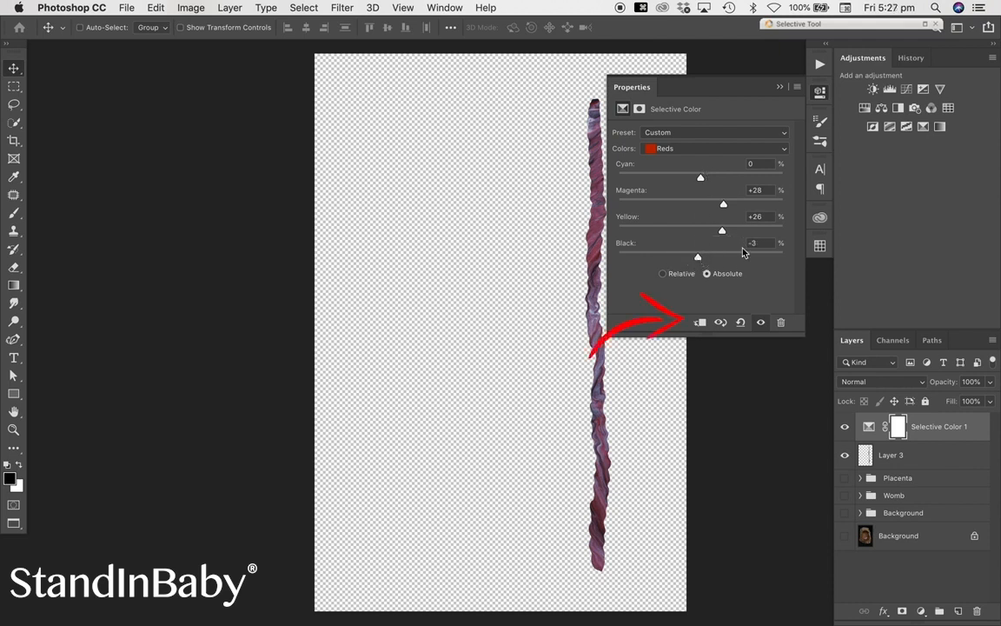
pyautogui.click(702, 322)
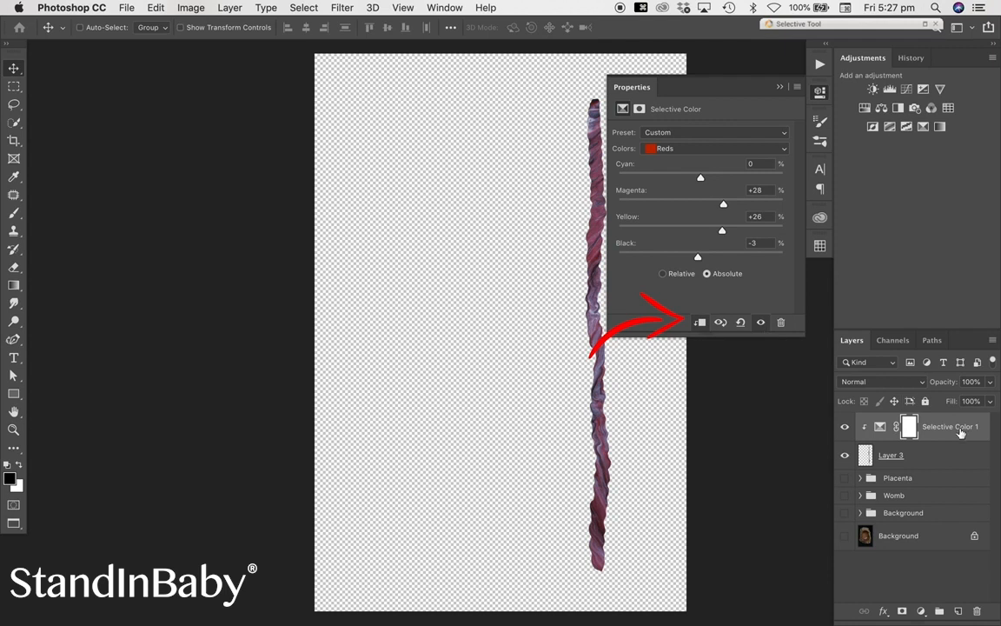
pyautogui.click(780, 86)
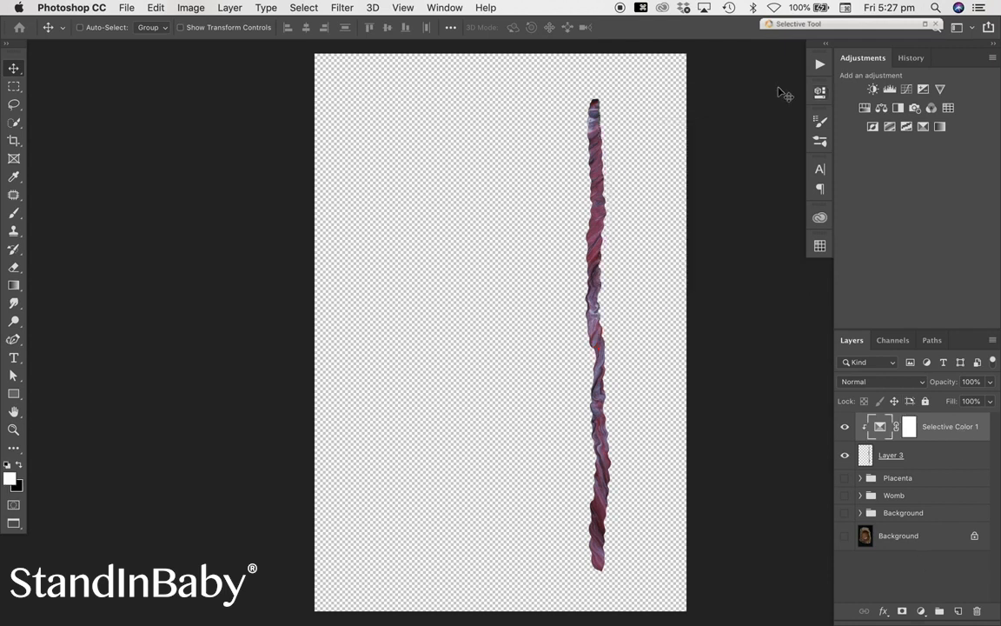
# Step: Add a Hue/Saturation adjustment layer clipped to the strip and set the Master saturation to +8
pyautogui.click(865, 107)
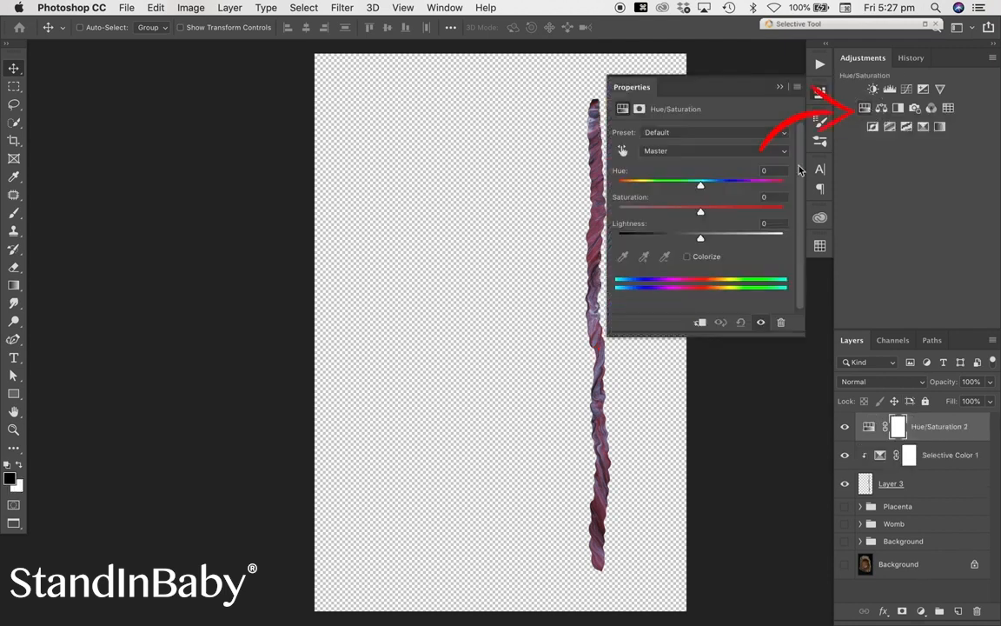
pyautogui.click(701, 325)
pyautogui.moveTo(701, 211); pyautogui.dragTo(709, 214)
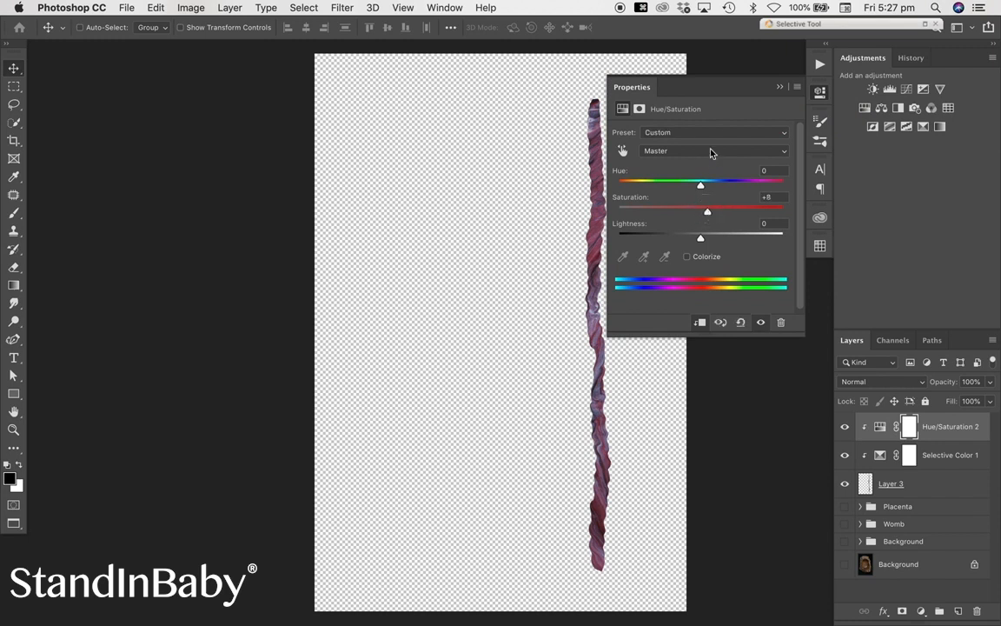
# Step: Adjust the Magentas' hue in Hue/Saturation, and set the Reds to Hue +13 and Saturation +8
pyautogui.click(708, 150)
pyautogui.click(703, 215)
pyautogui.moveTo(702, 191)
pyautogui.mouseDown()
pyautogui.moveTo(691, 212)
pyautogui.moveTo(705, 217)
pyautogui.moveTo(692, 243)
pyautogui.moveTo(711, 190)
pyautogui.mouseUp()
pyautogui.click(687, 151)
pyautogui.click(656, 97)
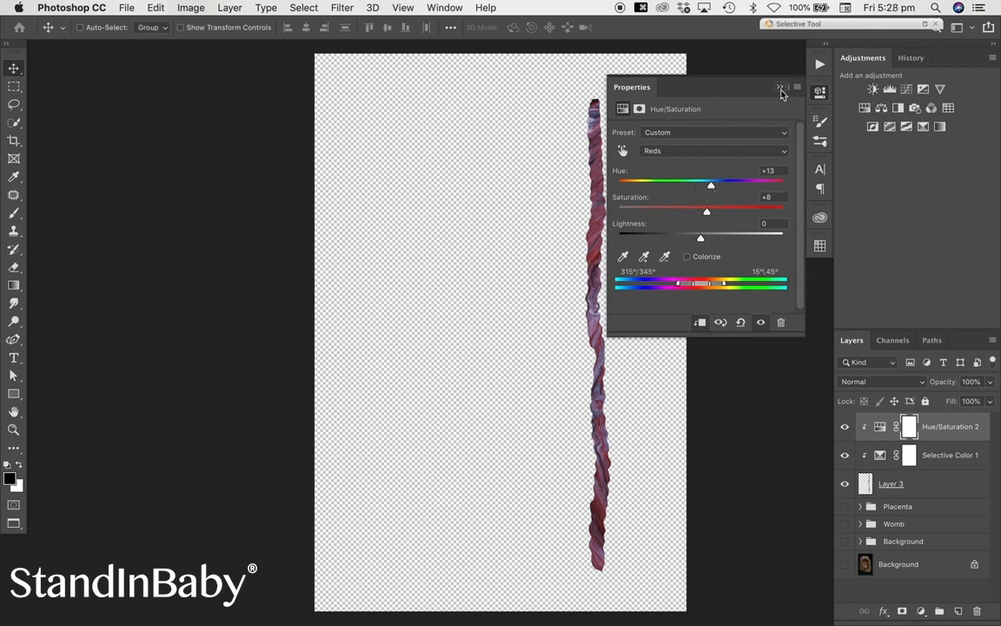
pyautogui.click(780, 90)
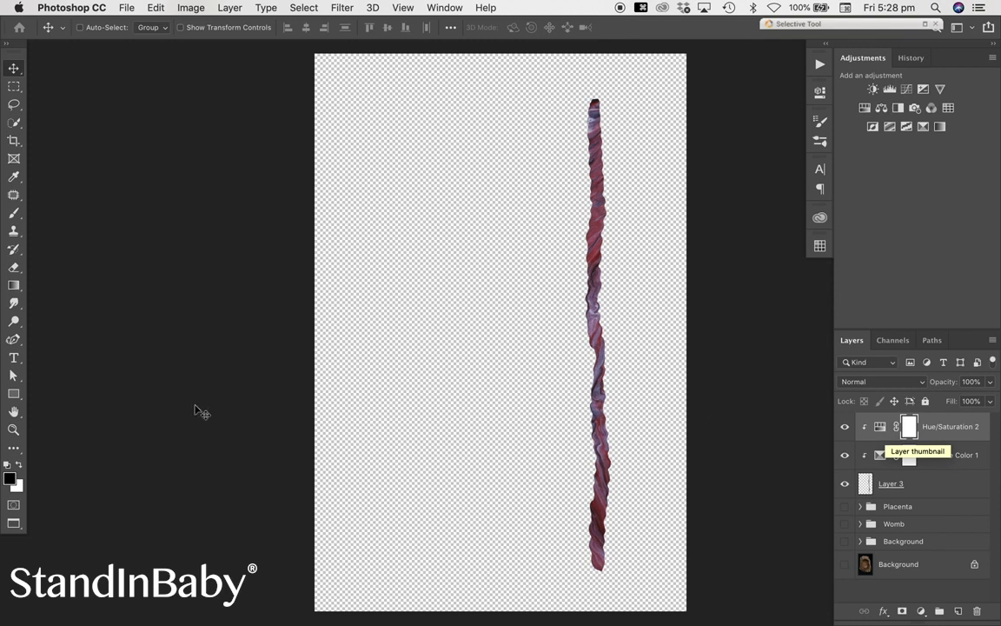
# Step: Add a Color Balance adjustment layer and shift the highlights slightly toward yellow and cyan
pyautogui.press('z')
pyautogui.moveTo(586, 183); pyautogui.dragTo(628, 316)
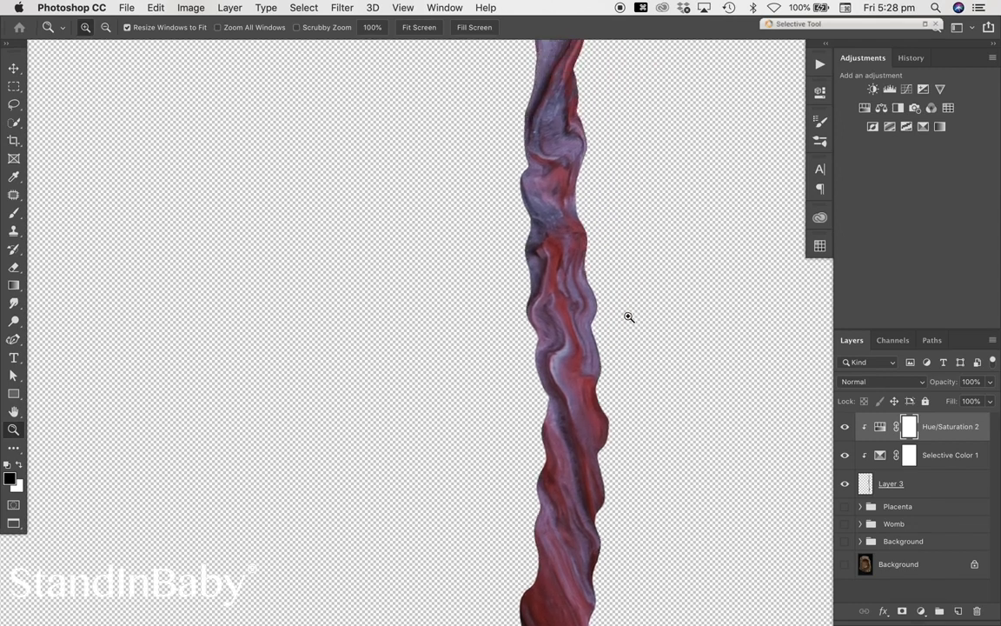
pyautogui.click(882, 111)
pyautogui.click(737, 132)
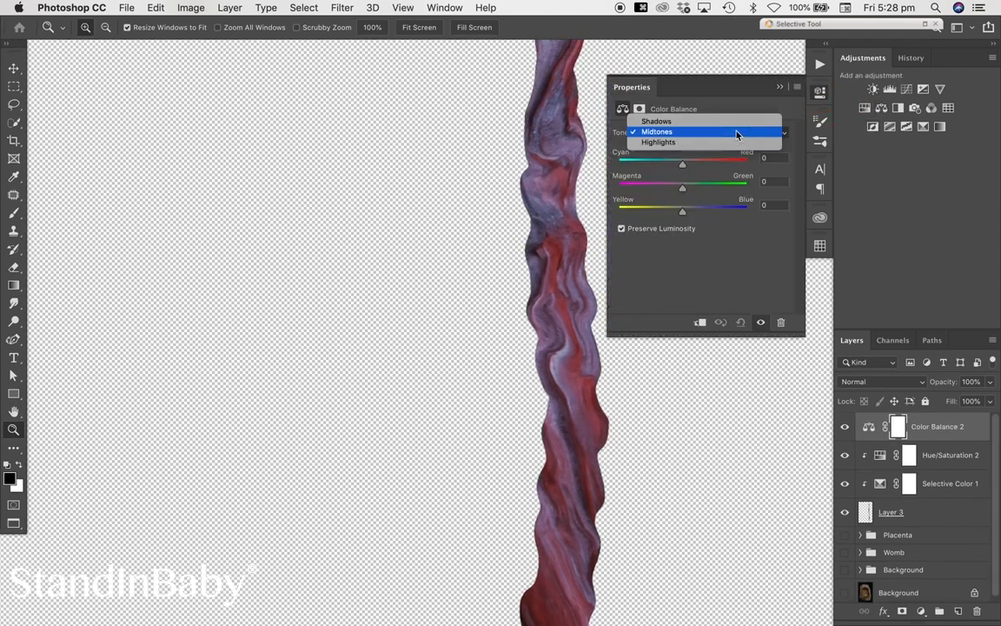
pyautogui.click(737, 142)
pyautogui.moveTo(683, 212); pyautogui.dragTo(675, 214)
pyautogui.moveTo(683, 165); pyautogui.dragTo(680, 165)
# Step: Shift the Color Balance shadows toward yellow and set the highlights to Cyan-Red +3, Magenta-Green -9 and Yellow-Blue -26
pyautogui.click(683, 133)
pyautogui.click(669, 107)
pyautogui.moveTo(684, 210); pyautogui.dragTo(666, 209)
pyautogui.click(683, 132)
pyautogui.click(674, 152)
pyautogui.moveTo(684, 165); pyautogui.dragTo(676, 189)
pyautogui.press('super+0')
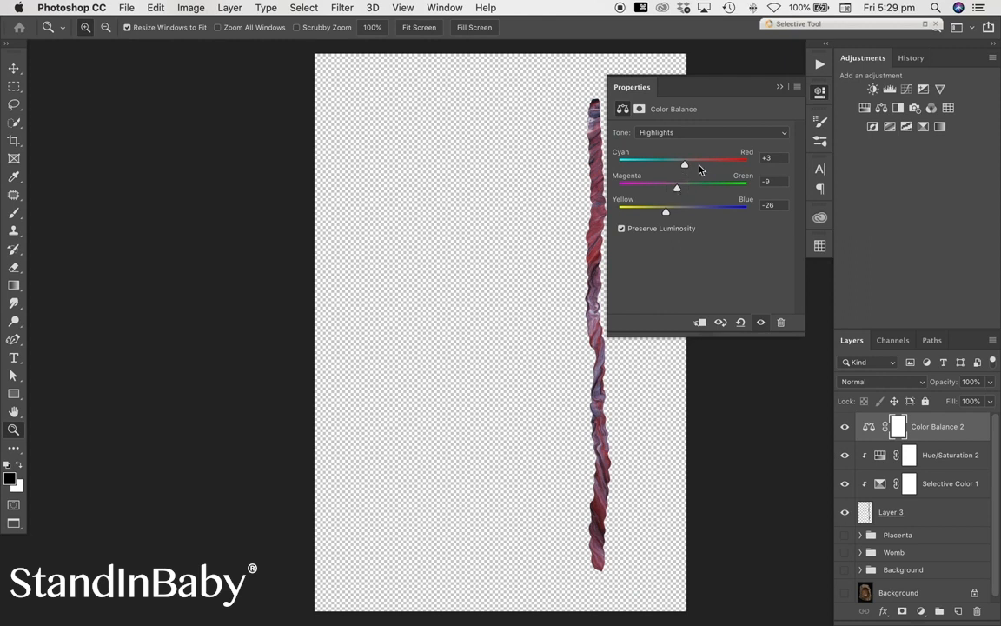
pyautogui.click(781, 88)
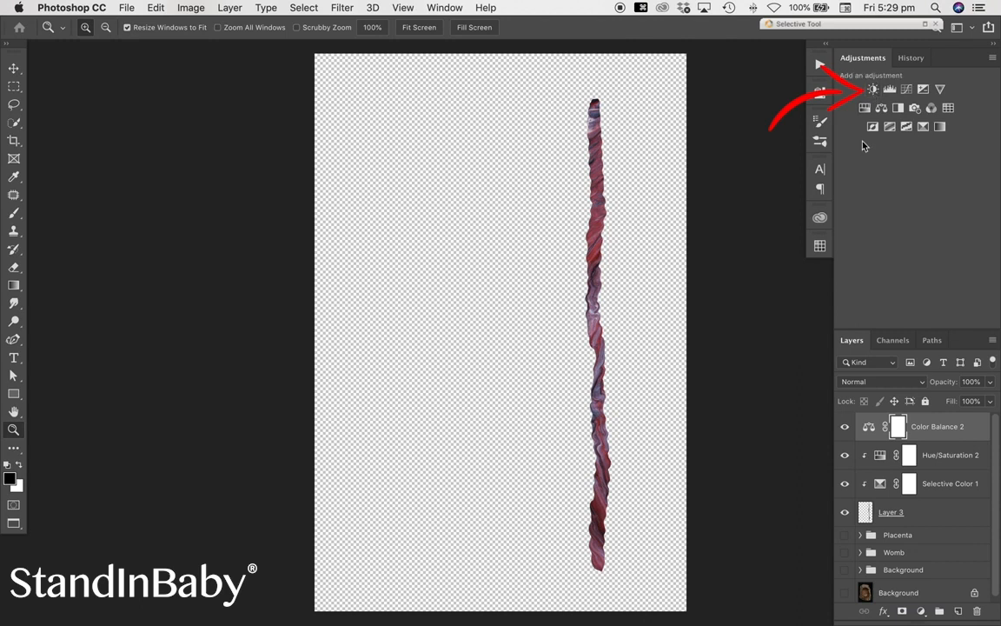
# Step: Add a Brightness/Contrast adjustment layer with Brightness -5 and Contrast 17
pyautogui.click(873, 90)
pyautogui.moveTo(701, 196); pyautogui.dragTo(698, 173)
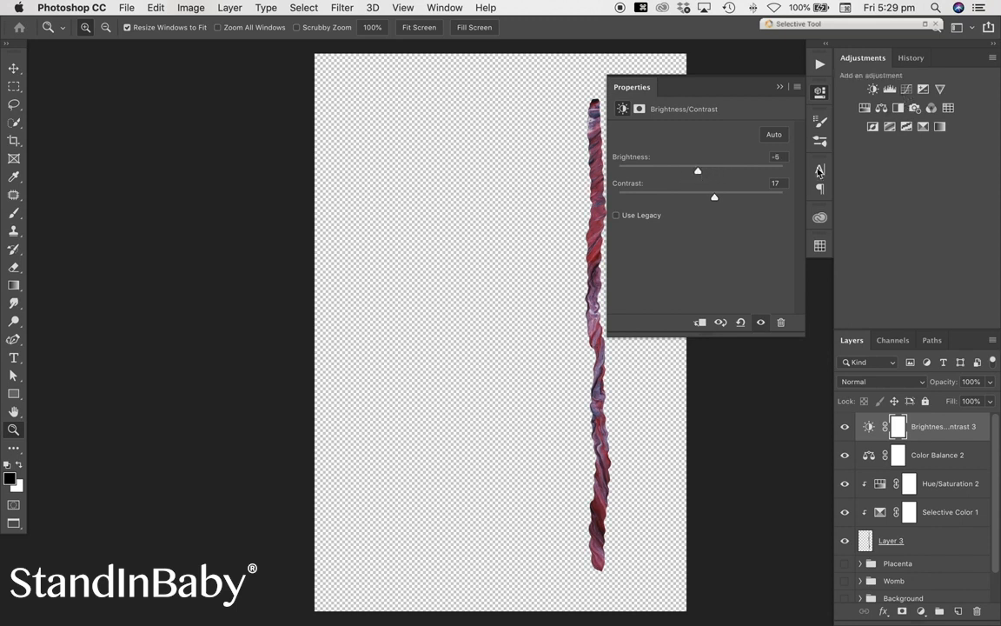
# Step: Clip the Brightness/Contrast and Color Balance adjustment layers to the cord layer stack beneath them
pyautogui.click(701, 323)
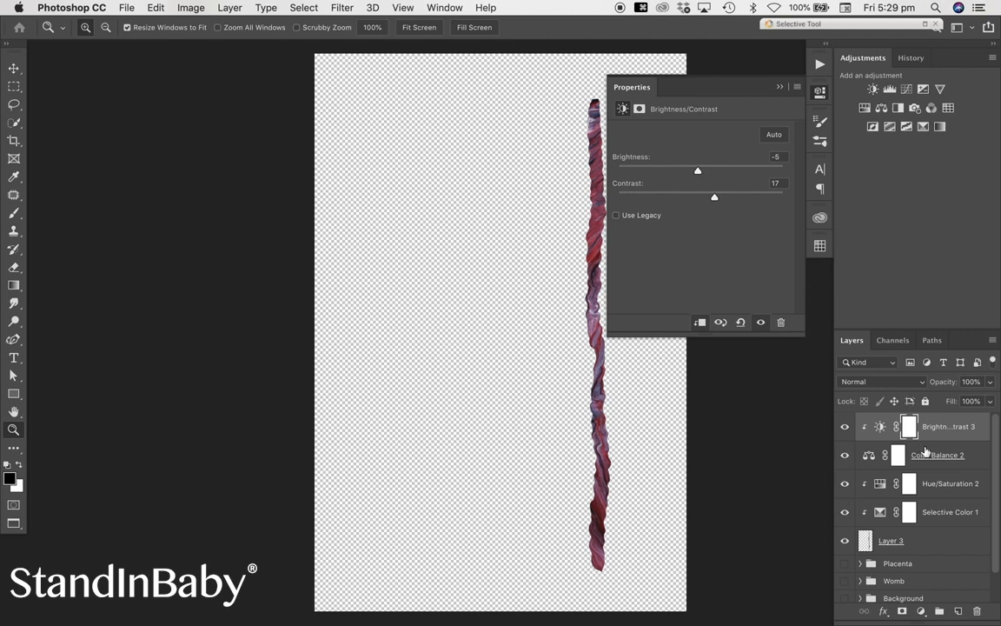
pyautogui.click(893, 460)
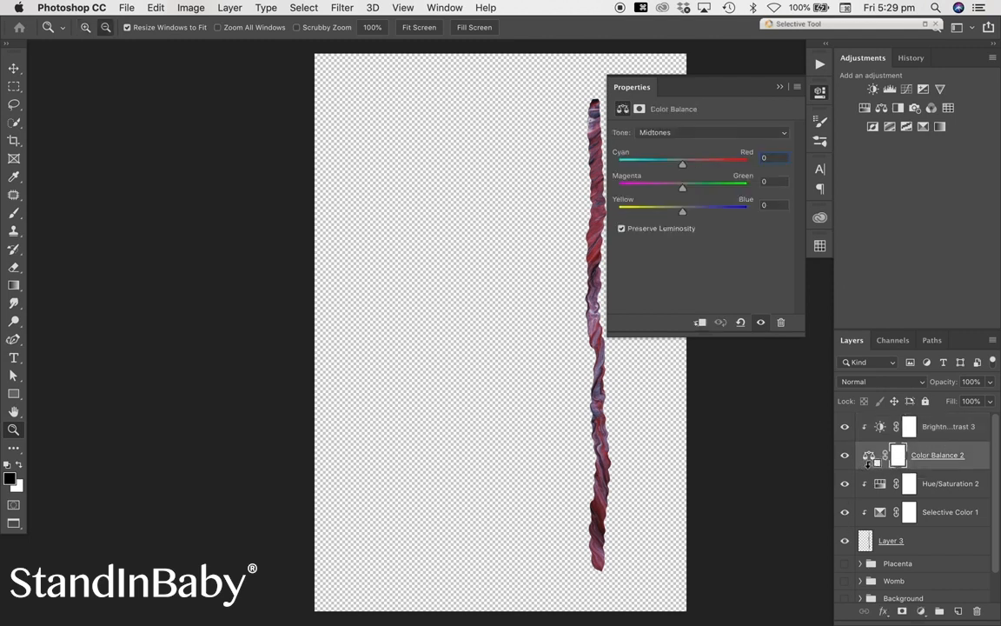
pyautogui.press('super+alt+g')
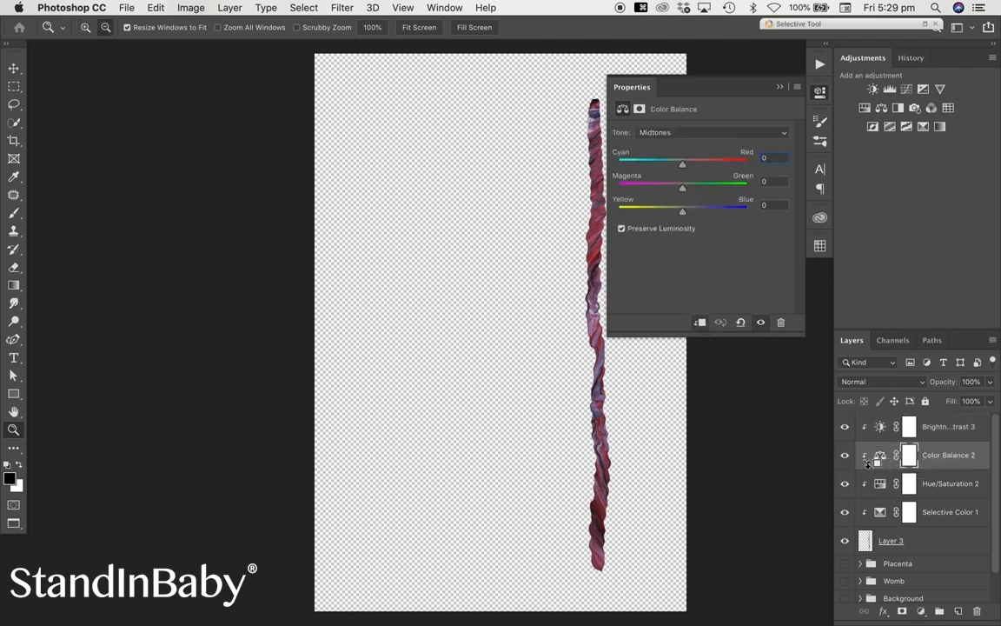
# Step: Add a Curves adjustment layer above Color Balance, raise the RGB curve's midtones to brighten the cord, and compare before and after
pyautogui.click(907, 91)
pyautogui.click(711, 227)
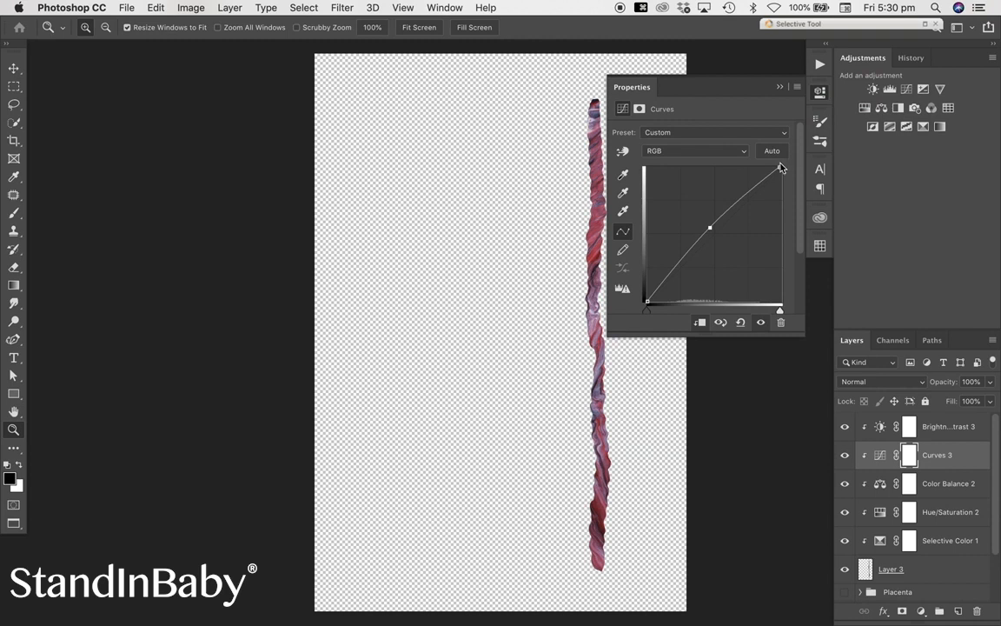
pyautogui.moveTo(780, 166)
pyautogui.mouseDown()
pyautogui.moveTo(785, 196)
pyautogui.moveTo(784, 172)
pyautogui.mouseUp()
pyautogui.click(782, 87)
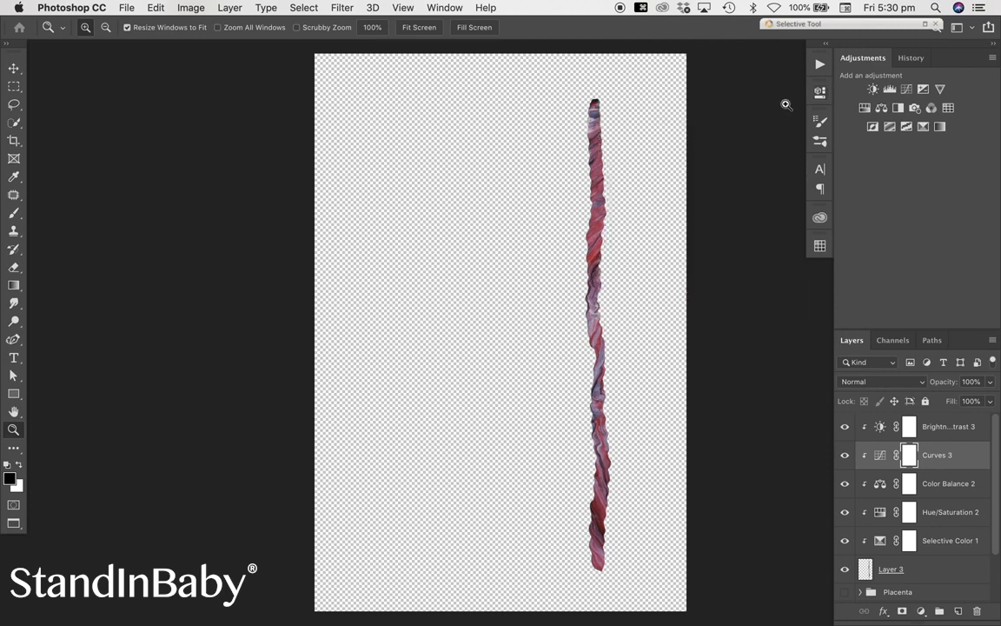
pyautogui.click(845, 456)
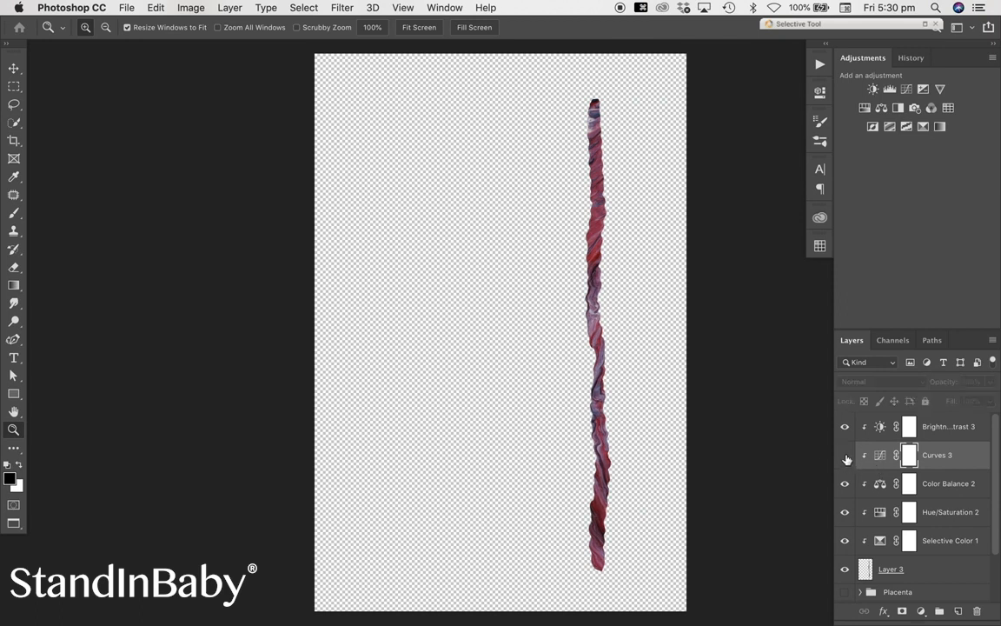
pyautogui.click(845, 456)
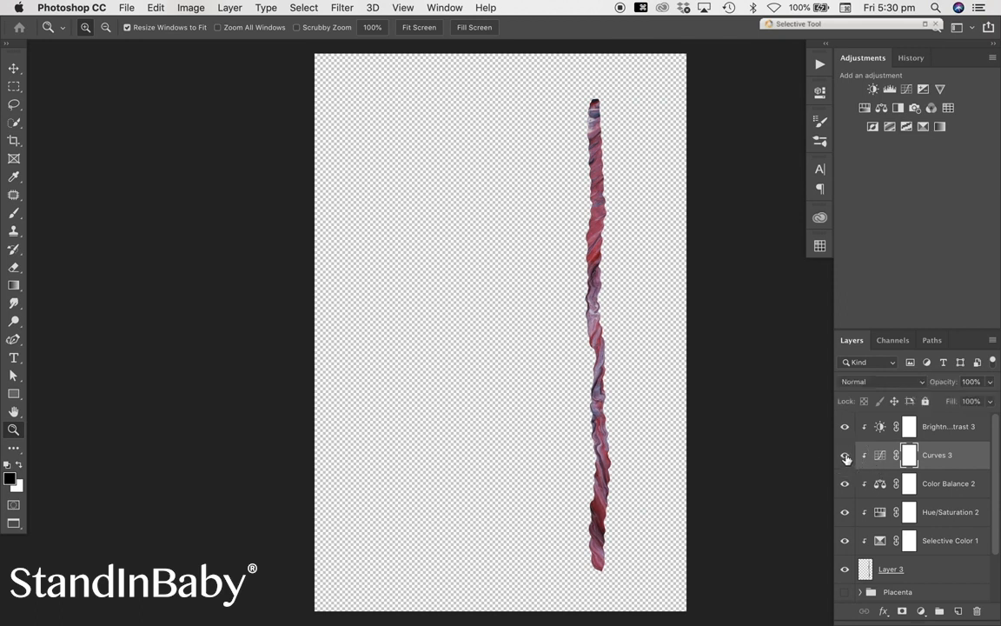
# Step: Paint black on the Curves mask along the cord's edges with a size 80 brush at 100% opacity
pyautogui.click(14, 216)
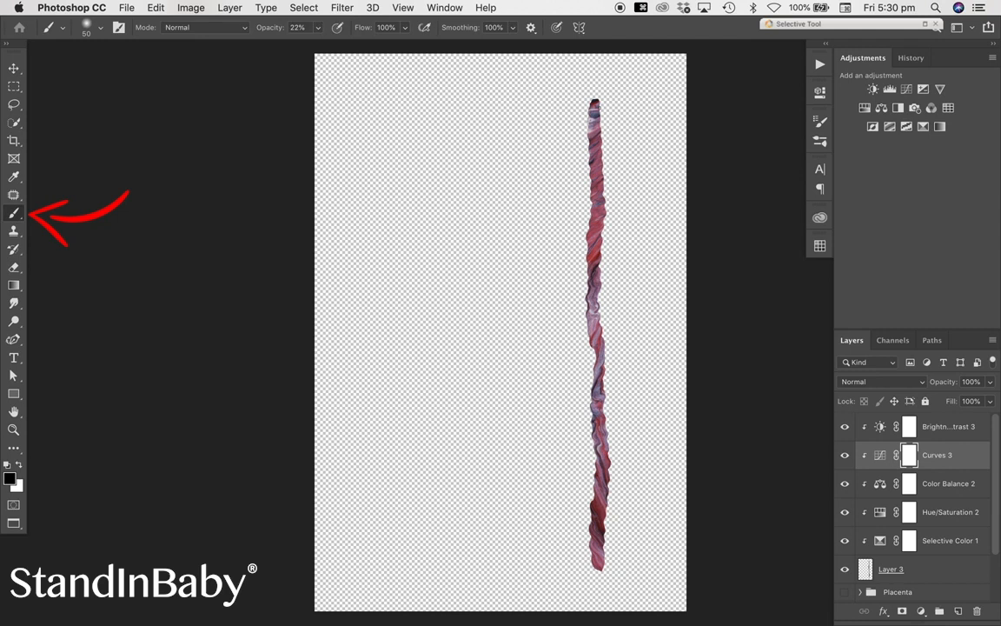
pyautogui.press(']')
pyautogui.press(']')
pyautogui.press(']')
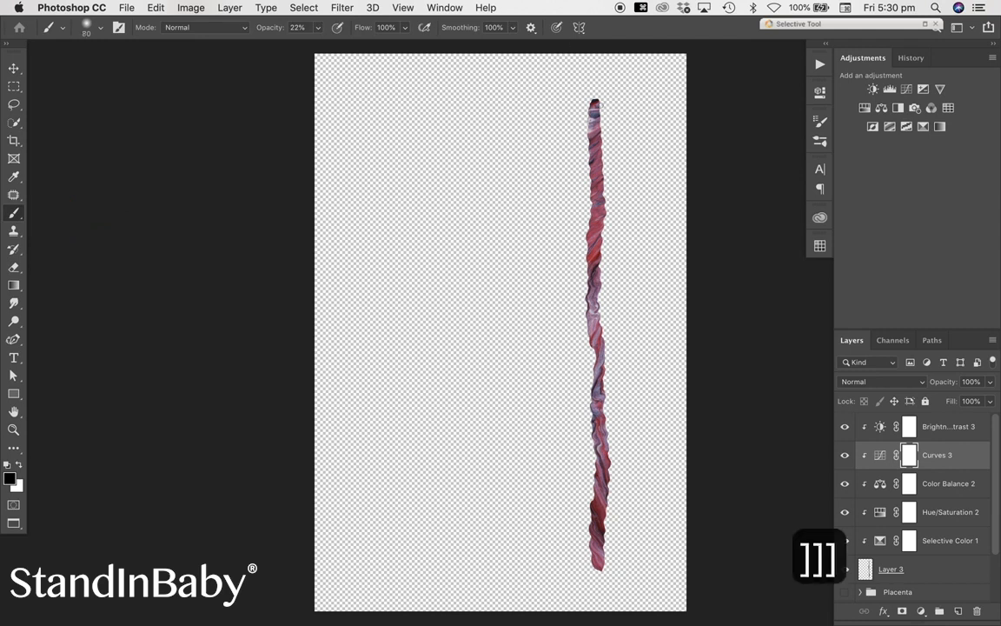
pyautogui.click(318, 27)
pyautogui.moveTo(317, 41); pyautogui.dragTo(409, 39)
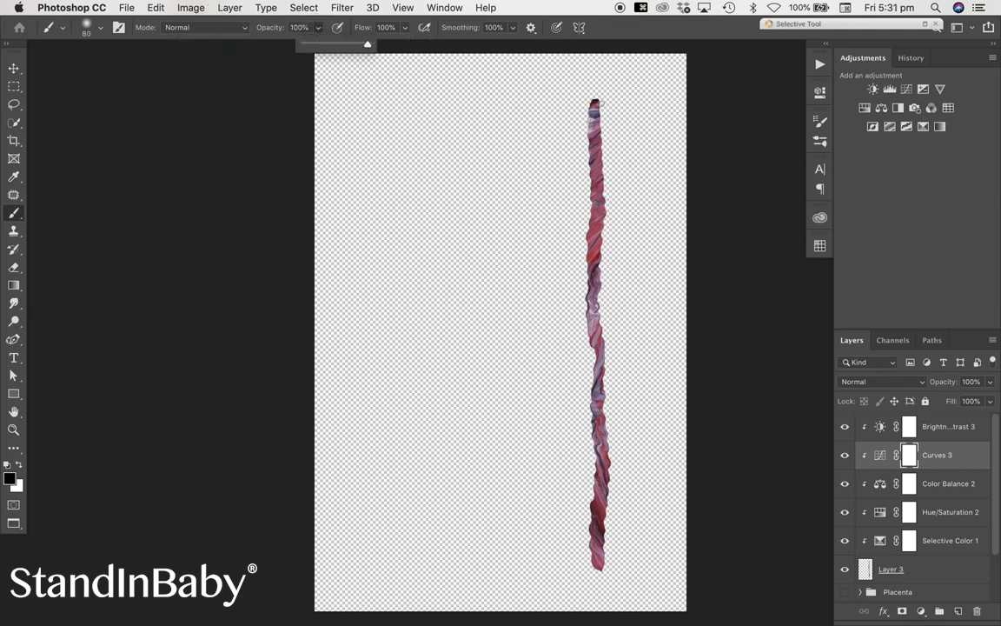
pyautogui.click(597, 105)
pyautogui.moveTo(601, 123); pyautogui.dragTo(604, 223)
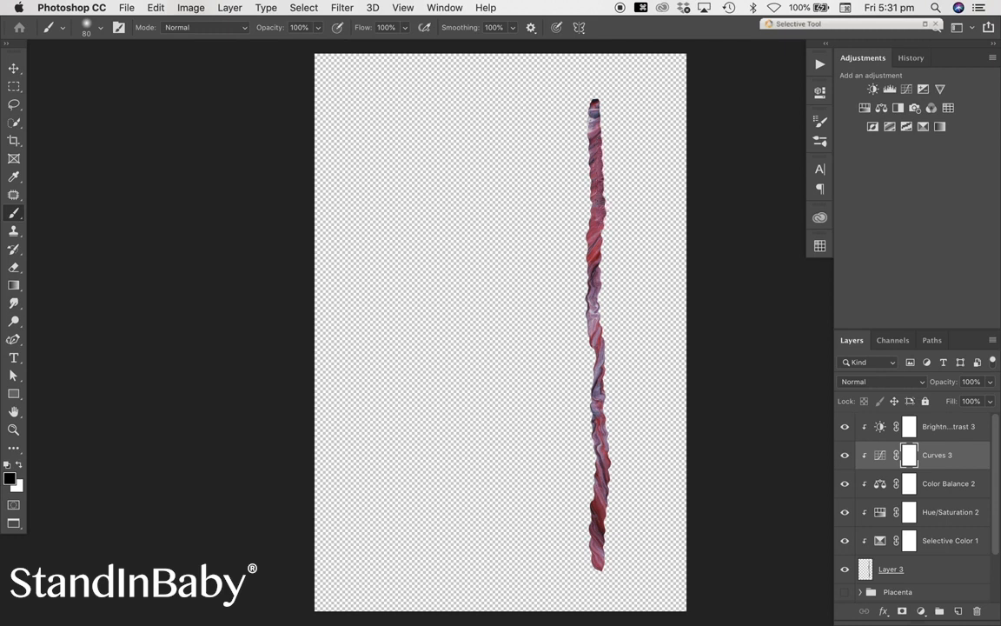
pyautogui.moveTo(589, 162); pyautogui.dragTo(590, 100)
pyautogui.moveTo(604, 222); pyautogui.dragTo(601, 283)
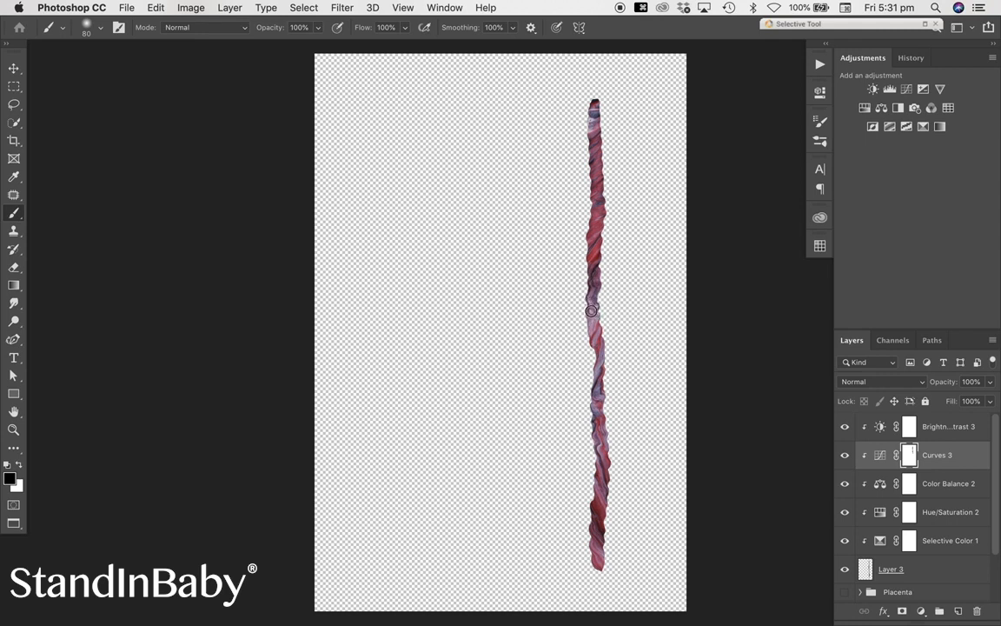
pyautogui.moveTo(586, 317)
pyautogui.mouseDown()
pyautogui.moveTo(602, 318)
pyautogui.moveTo(607, 360)
pyautogui.moveTo(590, 371)
pyautogui.moveTo(593, 399)
pyautogui.moveTo(606, 400)
pyautogui.moveTo(605, 386)
pyautogui.moveTo(597, 422)
pyautogui.mouseUp()
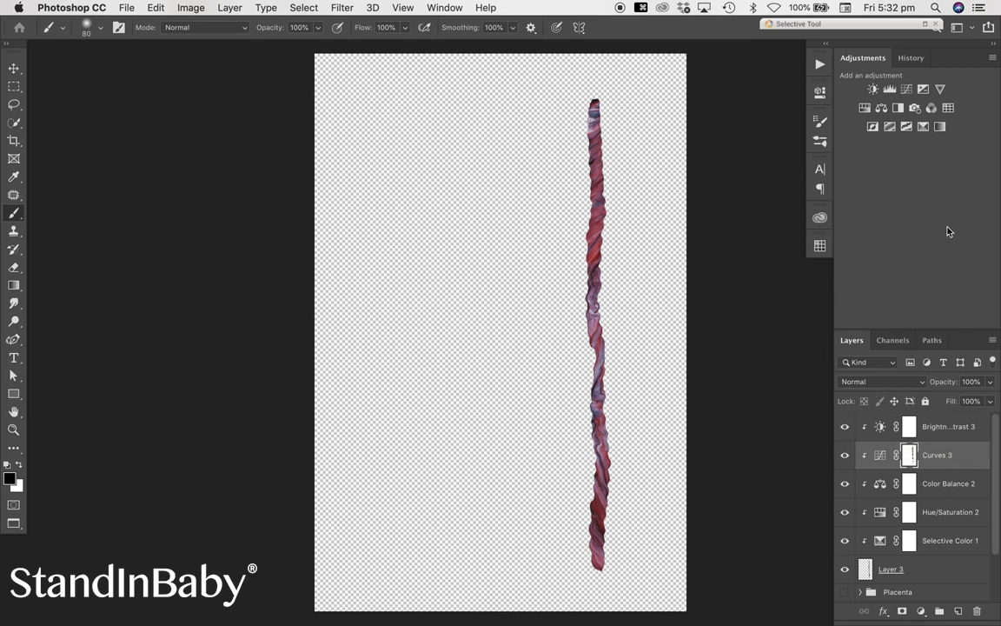
# Step: Add a Levels adjustment layer above Curves and raise the RGB black input level slightly to deepen the cord's shadows
pyautogui.click(893, 92)
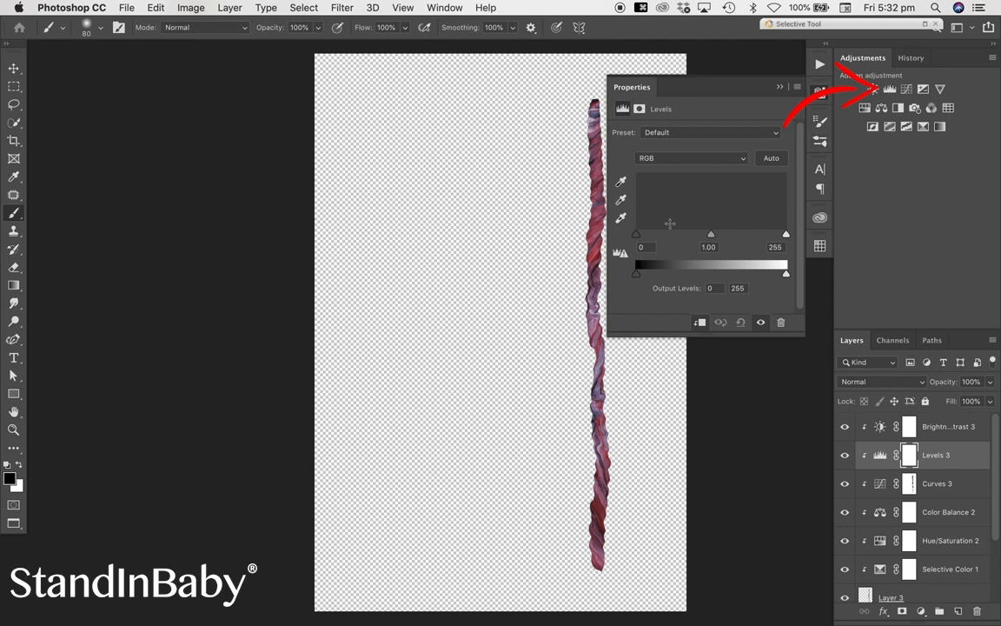
pyautogui.moveTo(638, 238); pyautogui.dragTo(644, 234)
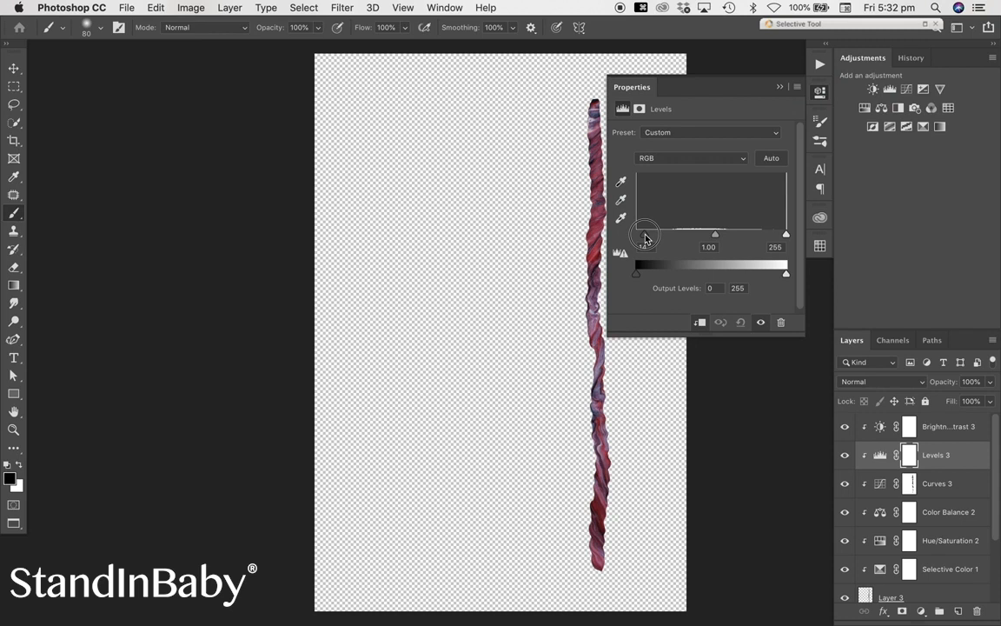
# Step: Fine-tune the shadow and midtone input levels of Levels 3 to darken the cord
pyautogui.moveTo(645, 237); pyautogui.dragTo(643, 237)
pyautogui.moveTo(714, 239); pyautogui.dragTo(722, 240)
pyautogui.click(781, 87)
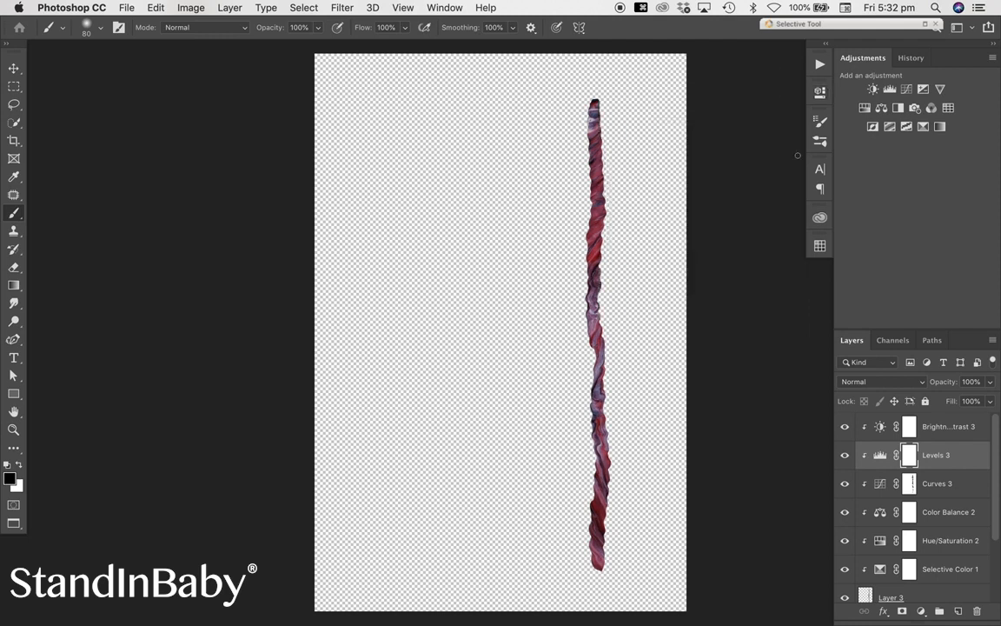
# Step: Invert the Levels 3 mask to black and paint white over the cord's shadow areas with the 80 px brush
pyautogui.press('super+i')
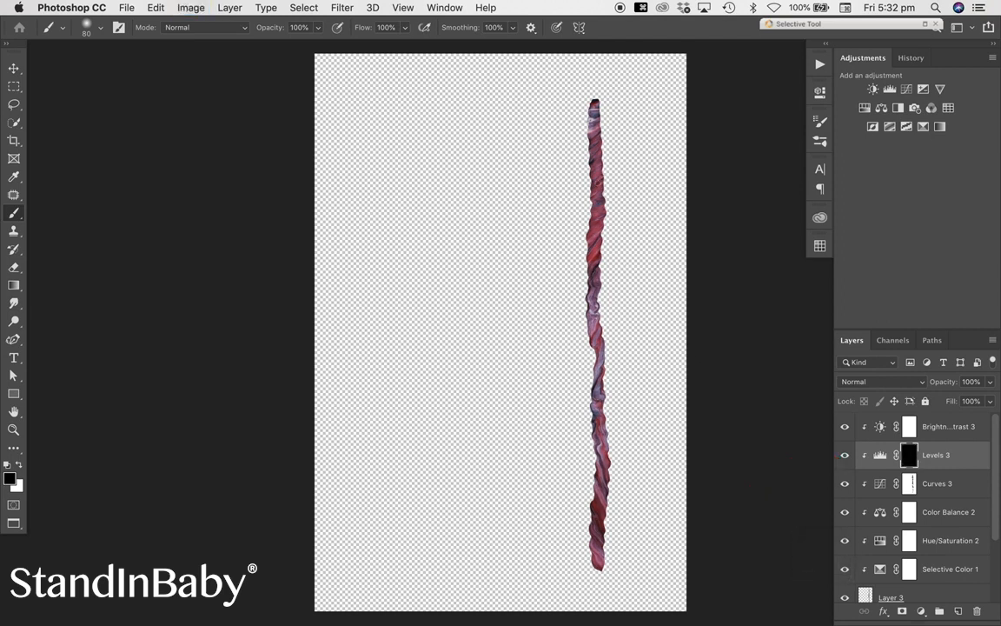
pyautogui.click(21, 464)
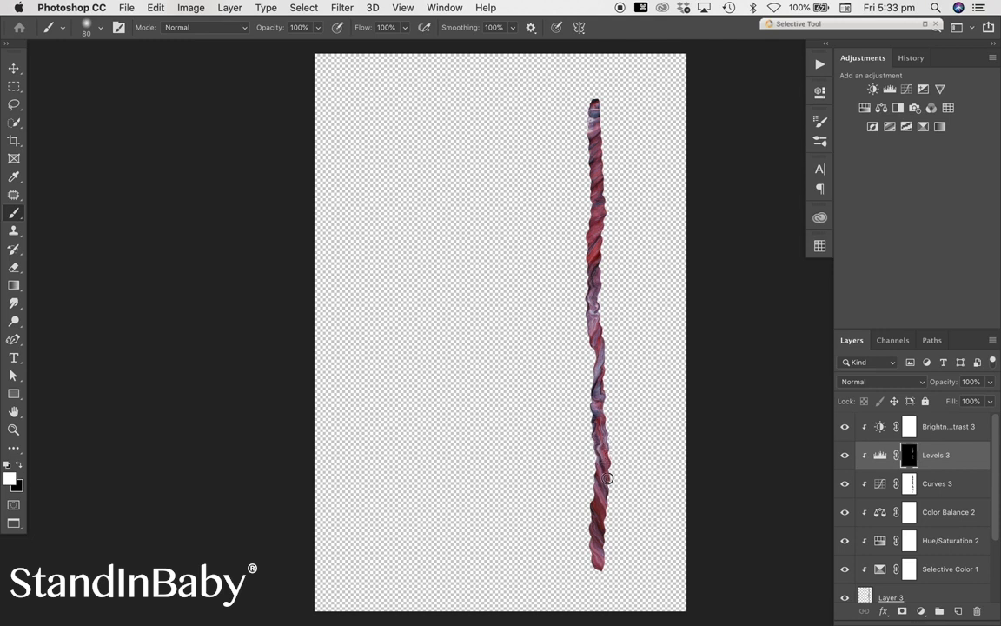
pyautogui.moveTo(593, 515); pyautogui.dragTo(595, 526)
pyautogui.moveTo(592, 342); pyautogui.dragTo(597, 307)
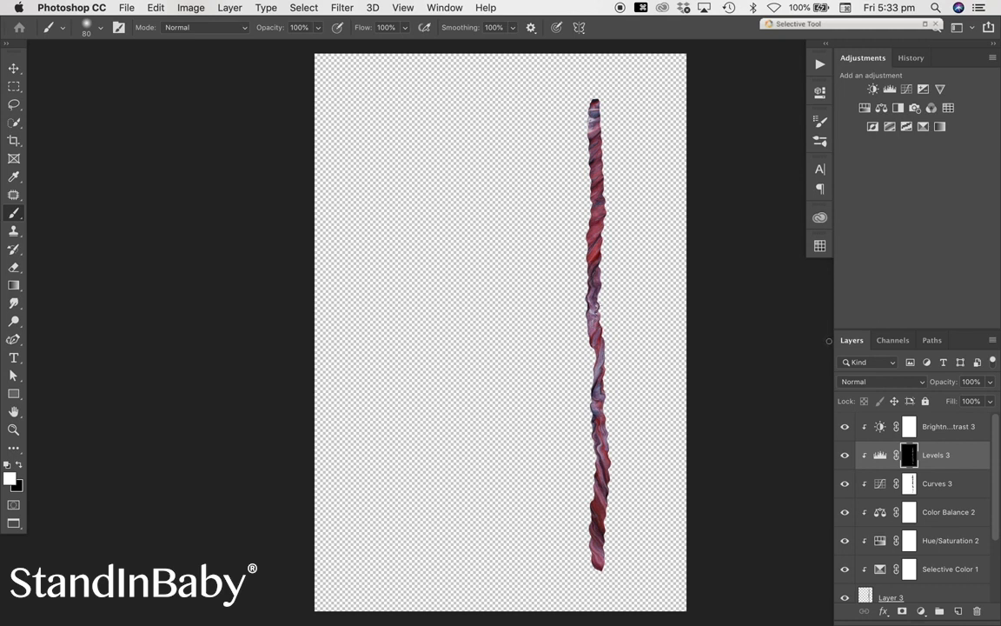
# Step: Add another Levels adjustment above Levels 3 with its highlight input at 222 to brighten the cord
pyautogui.click(889, 89)
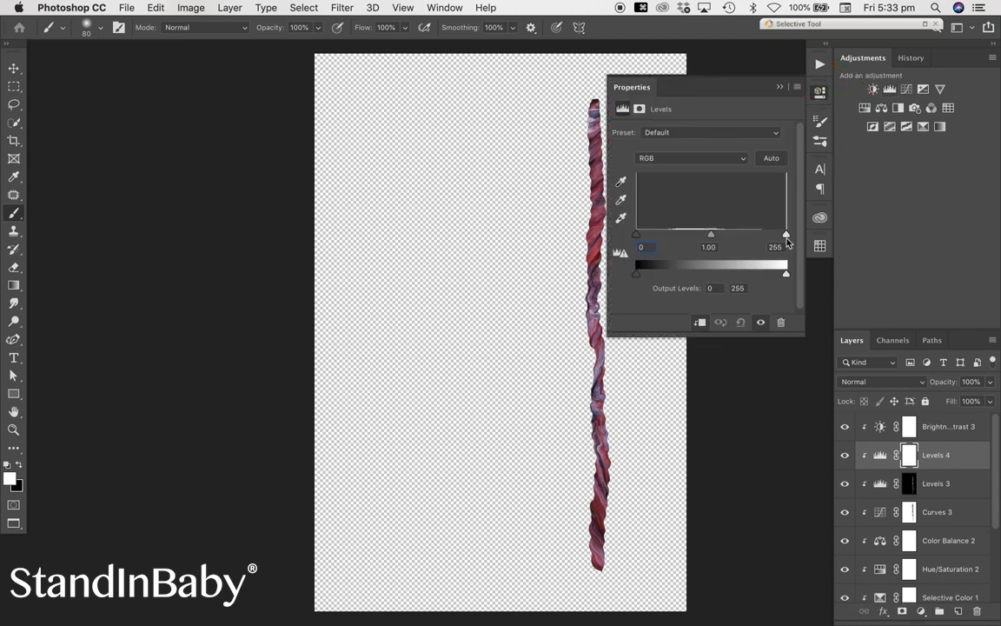
pyautogui.moveTo(785, 235); pyautogui.dragTo(769, 231)
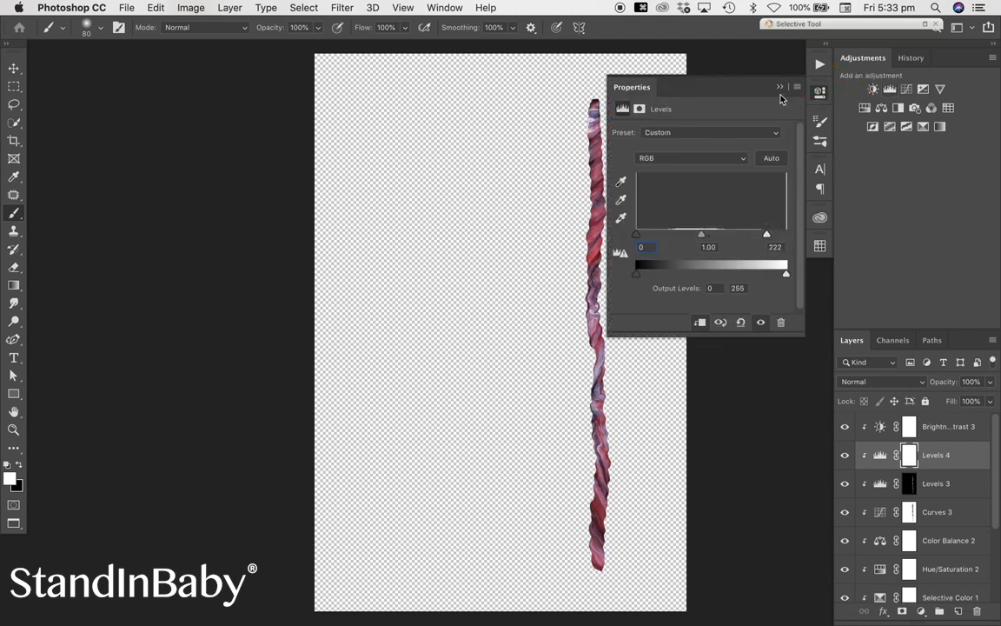
pyautogui.click(701, 80)
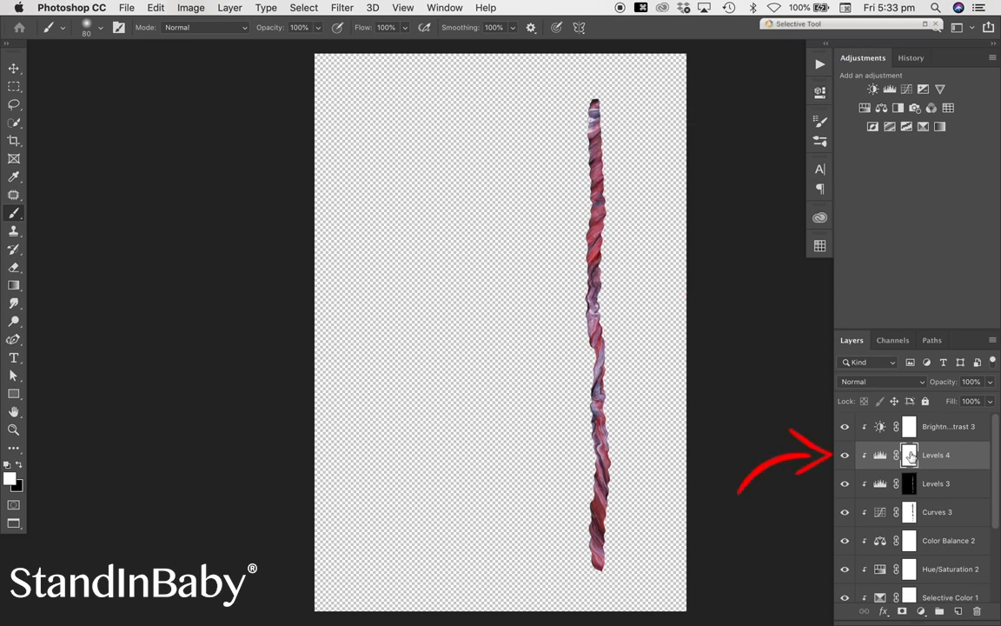
# Step: Invert the Levels 4 mask to black and paint white over the cord's highlight areas along its length
pyautogui.press('super+i')
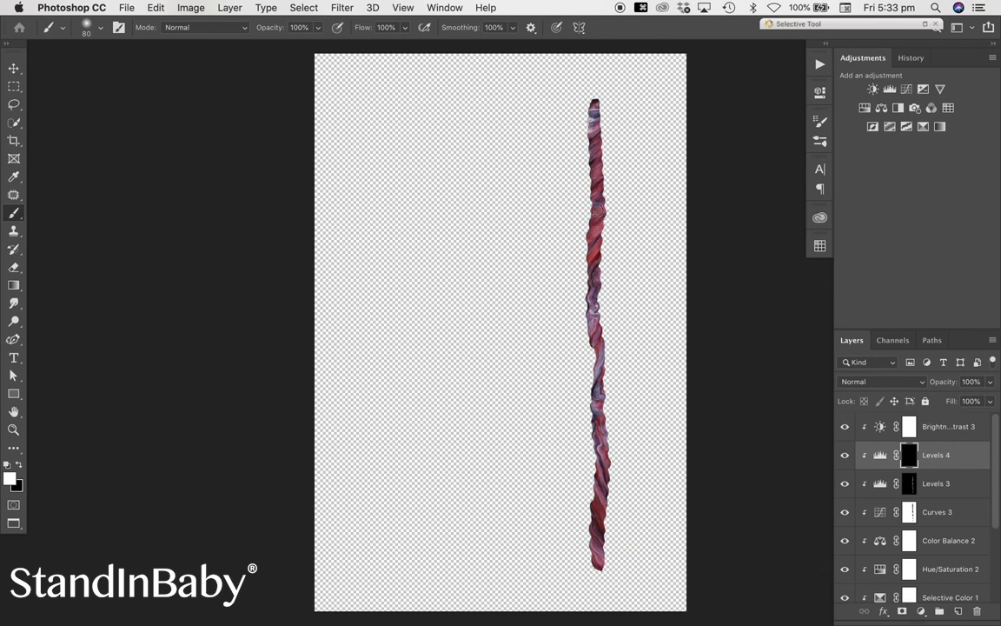
pyautogui.moveTo(600, 166); pyautogui.dragTo(594, 127)
pyautogui.moveTo(589, 312)
pyautogui.mouseDown()
pyautogui.moveTo(592, 294)
pyautogui.moveTo(591, 306)
pyautogui.mouseUp()
pyautogui.moveTo(596, 371); pyautogui.dragTo(599, 395)
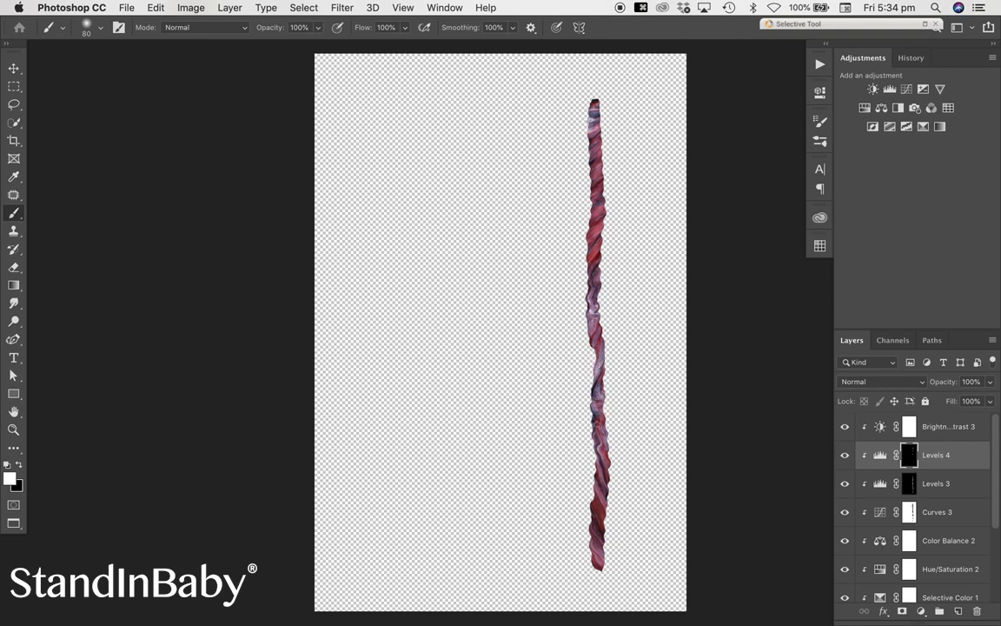
pyautogui.moveTo(598, 463)
pyautogui.mouseDown()
pyautogui.moveTo(612, 491)
pyautogui.moveTo(597, 491)
pyautogui.moveTo(607, 533)
pyautogui.moveTo(590, 504)
pyautogui.moveTo(604, 528)
pyautogui.mouseUp()
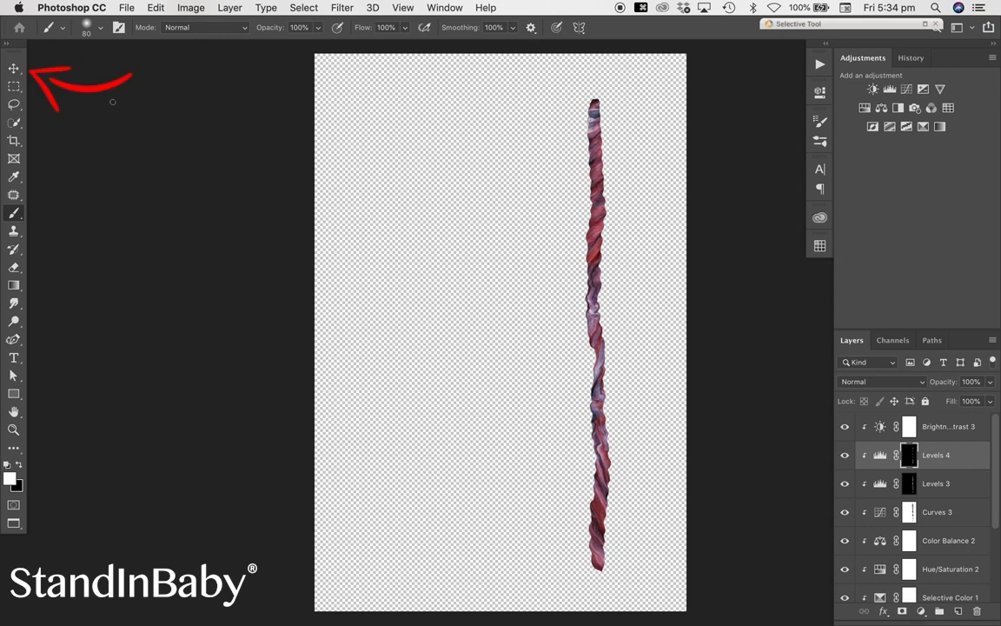
# Step: Group the cord's Layer 3 together with all the adjustment layers above it
pyautogui.press('v')
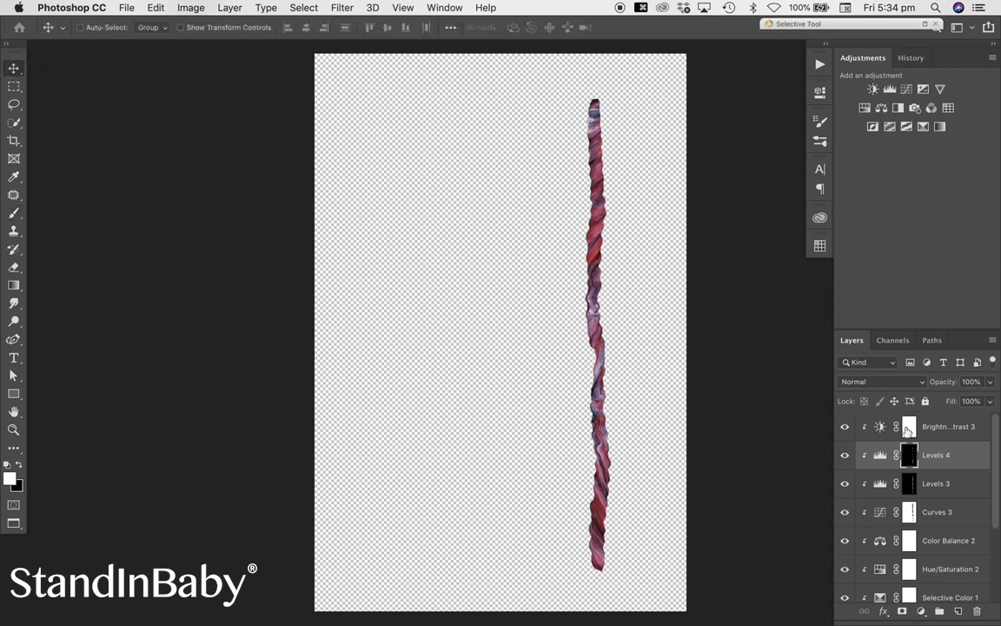
pyautogui.scroll(-4, 933, 429)
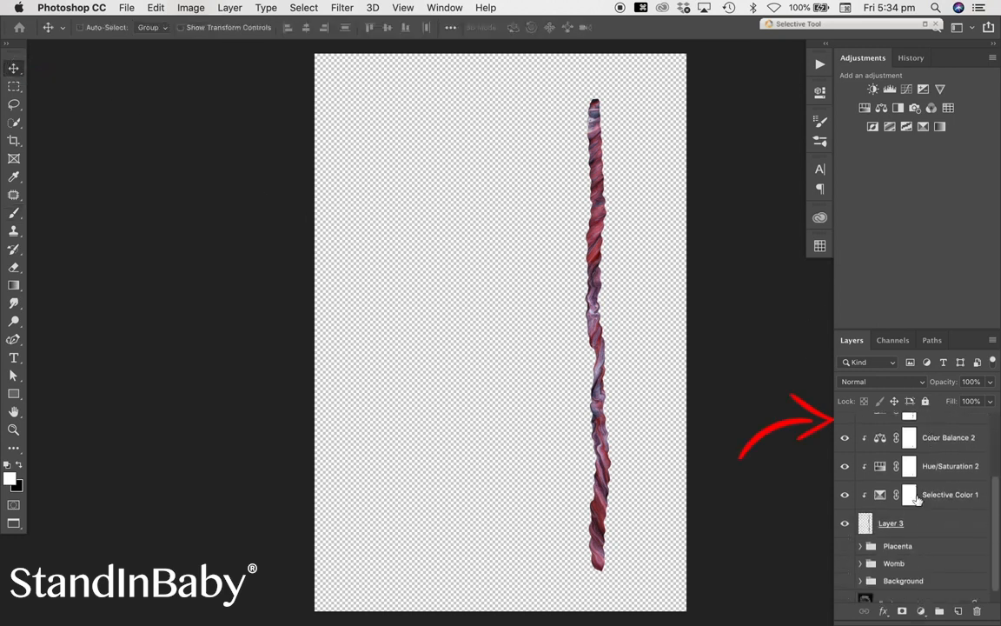
pyautogui.click(924, 525)
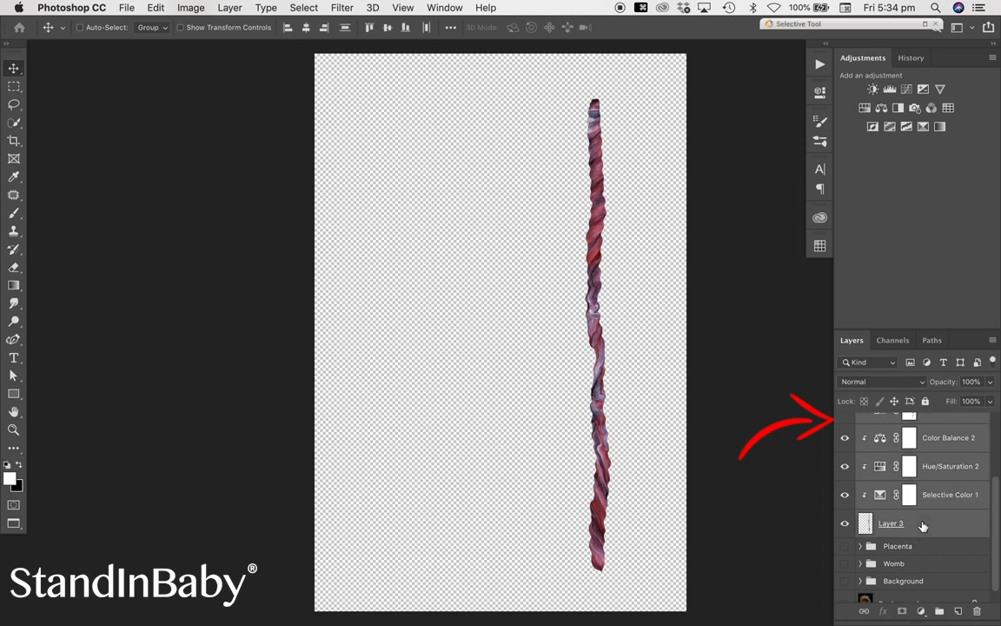
pyautogui.press('super+g')
# Step: Rename the new layer group as Umbillical Cord
pyautogui.doubleClick(891, 421)
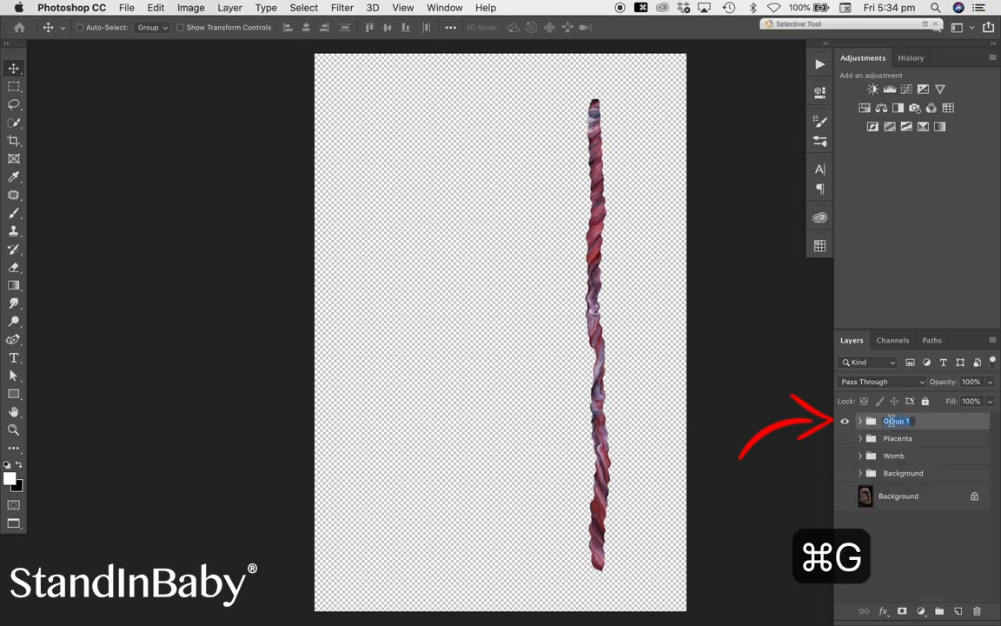
pyautogui.write('Umbilli')
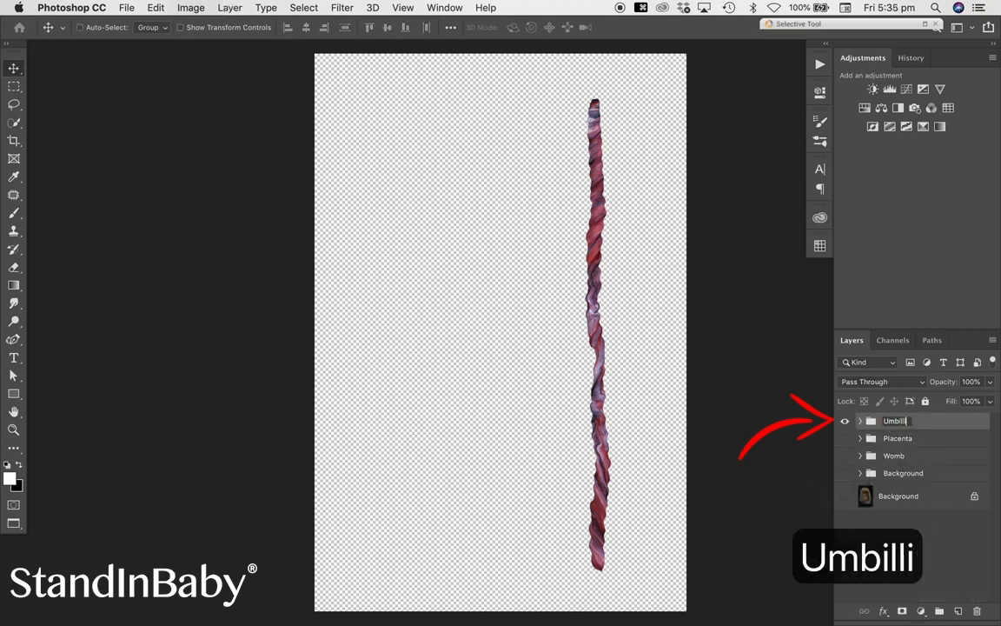
pyautogui.write('cal Cord')
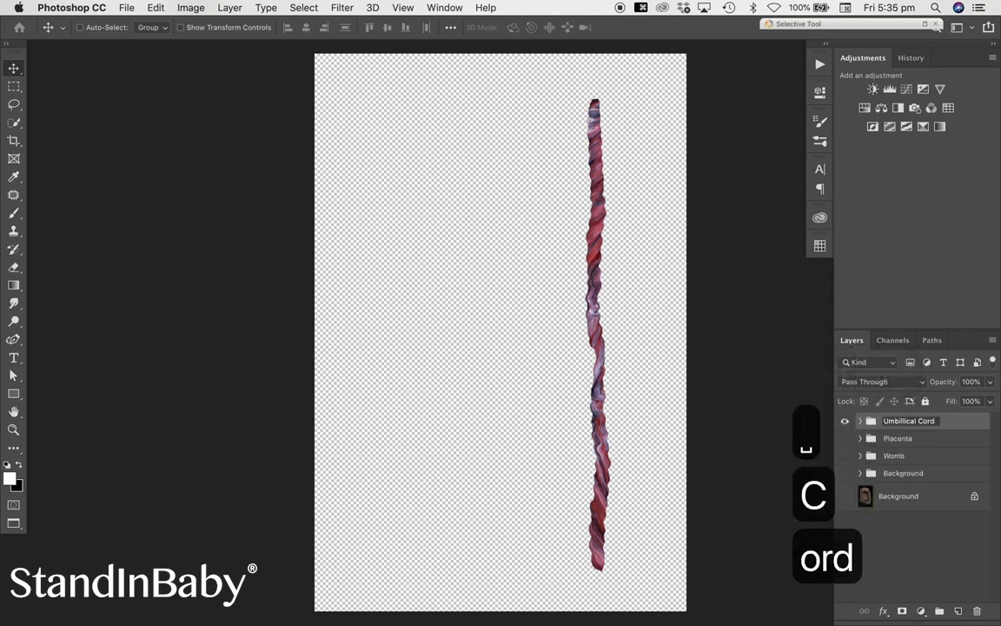
pyautogui.press('Return')
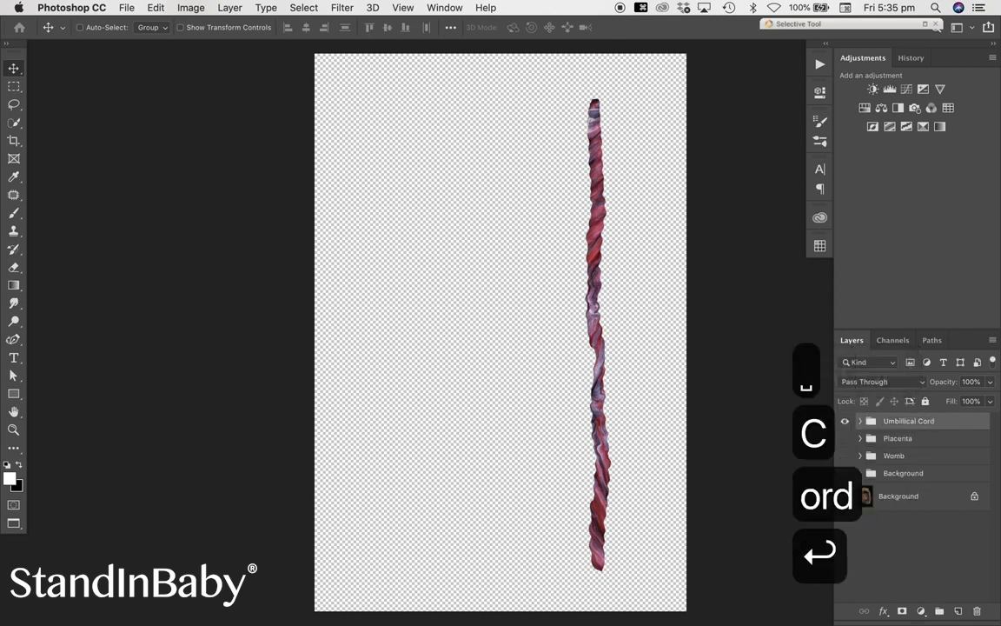
# Step: Make the Placenta, Womb and Background groups visible
pyautogui.click(845, 439)
pyautogui.click(846, 456)
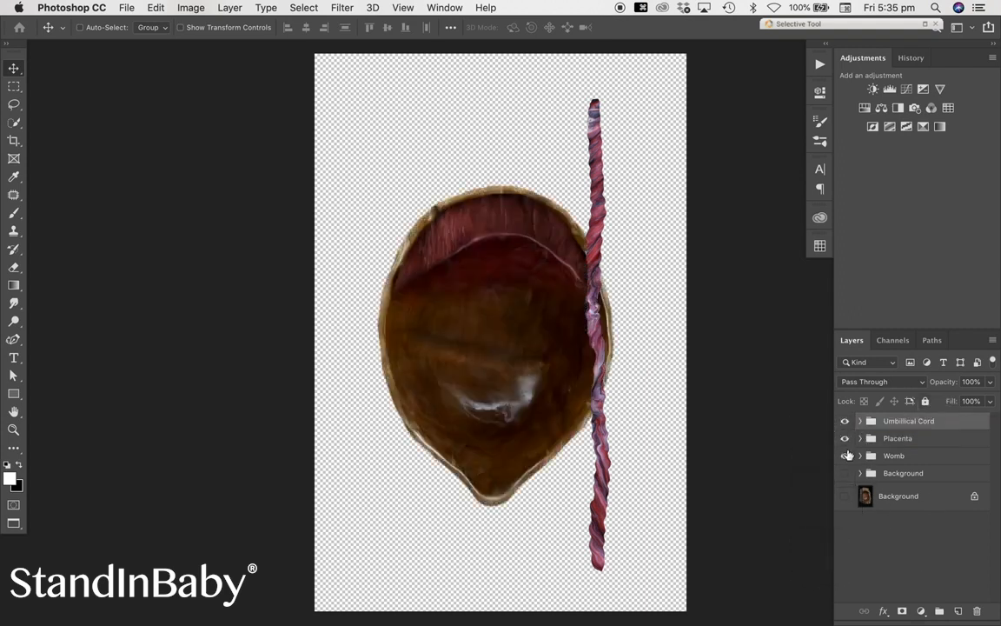
pyautogui.click(846, 474)
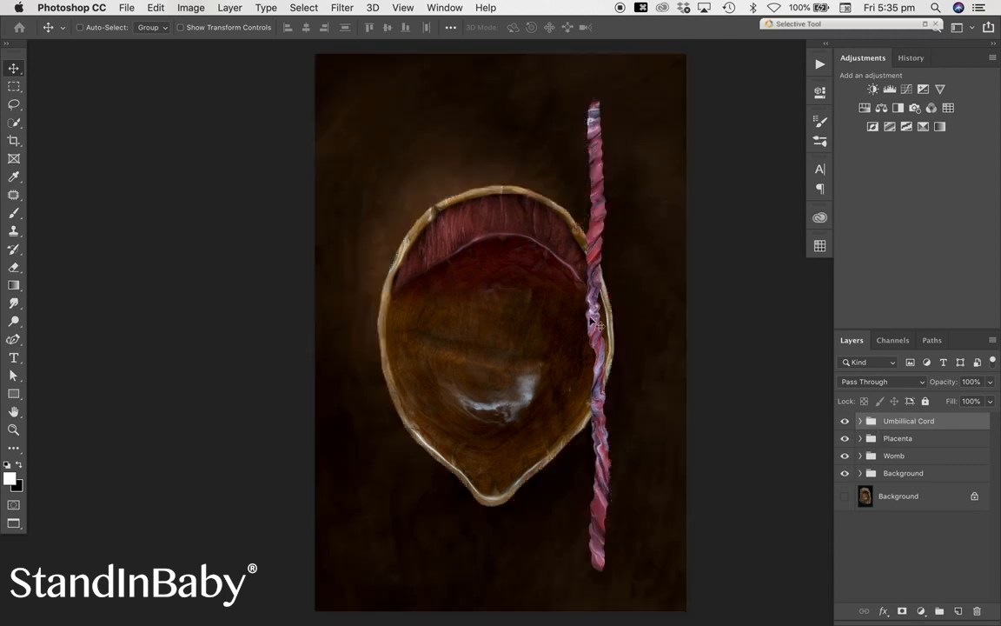
# Step: Move the cord group clear of the womb's right side and narrow it to about 53% width, keeping 100% height
pyautogui.moveTo(594, 323); pyautogui.dragTo(641, 320)
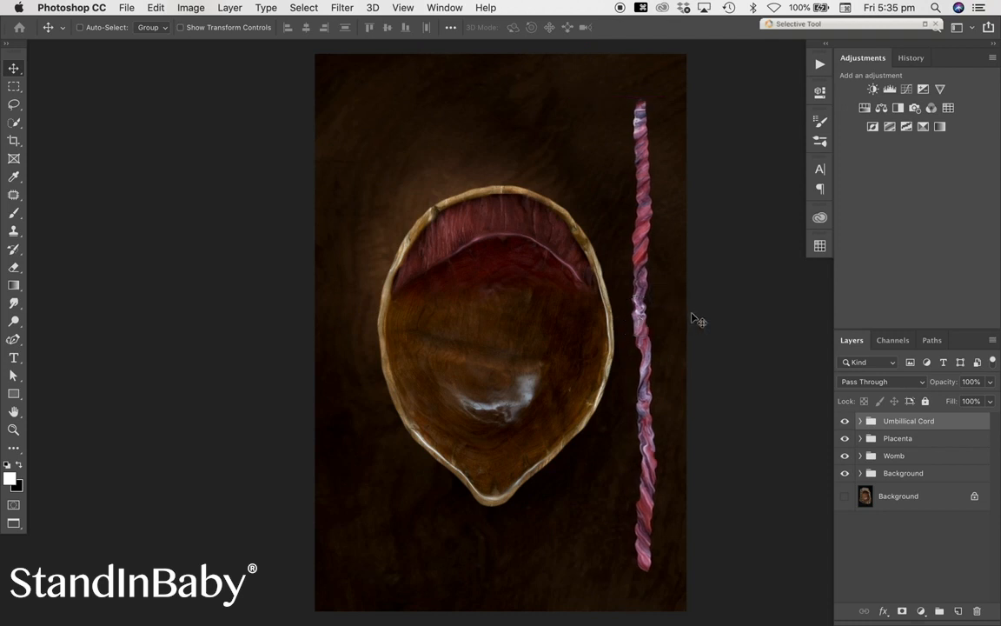
pyautogui.press('super+t')
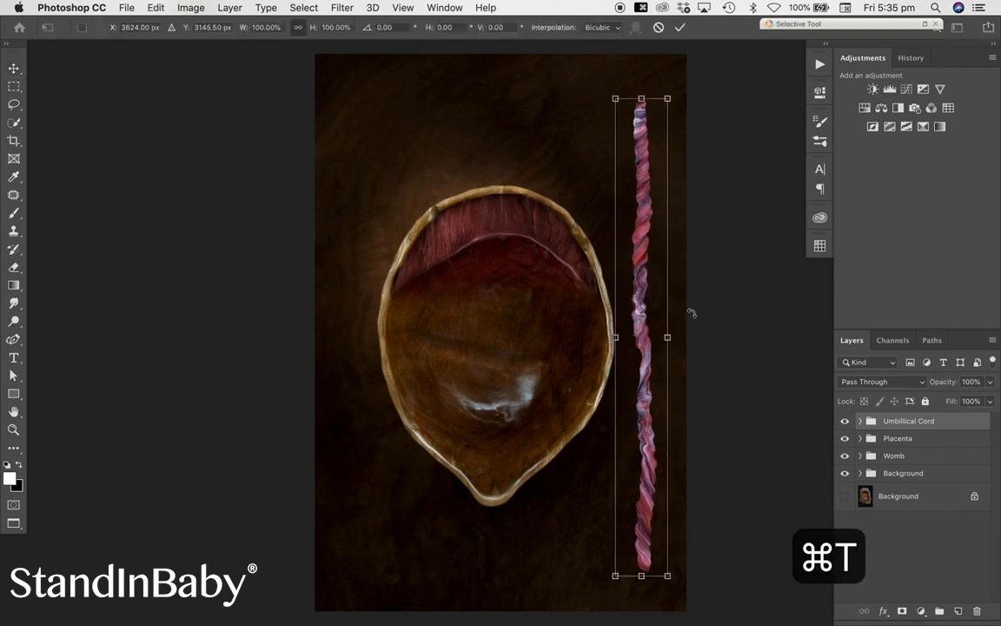
pyautogui.click(618, 337)
pyautogui.moveTo(617, 338); pyautogui.dragTo(641, 337)
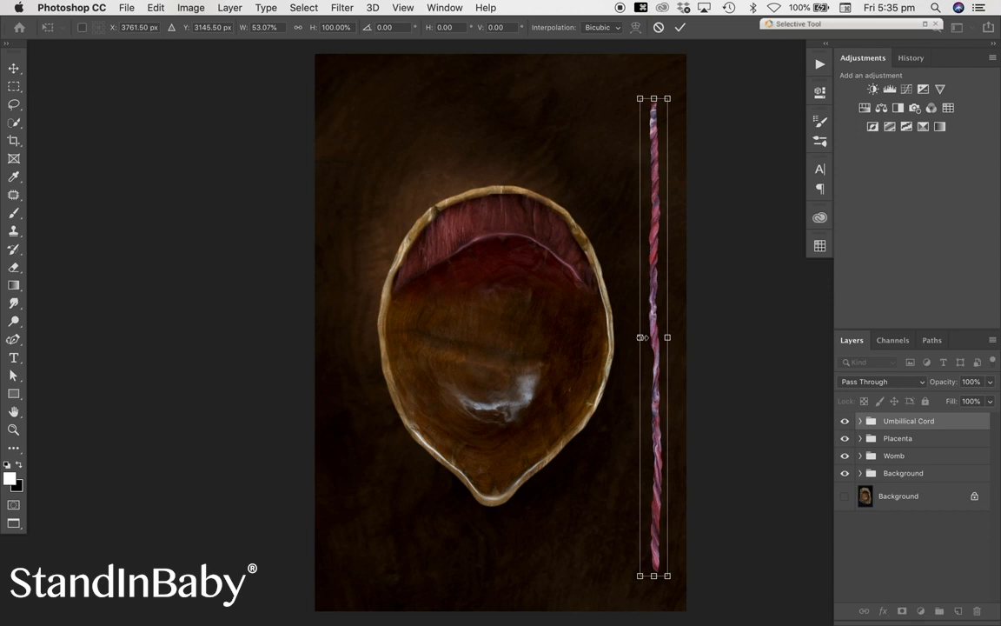
pyautogui.press('Return')
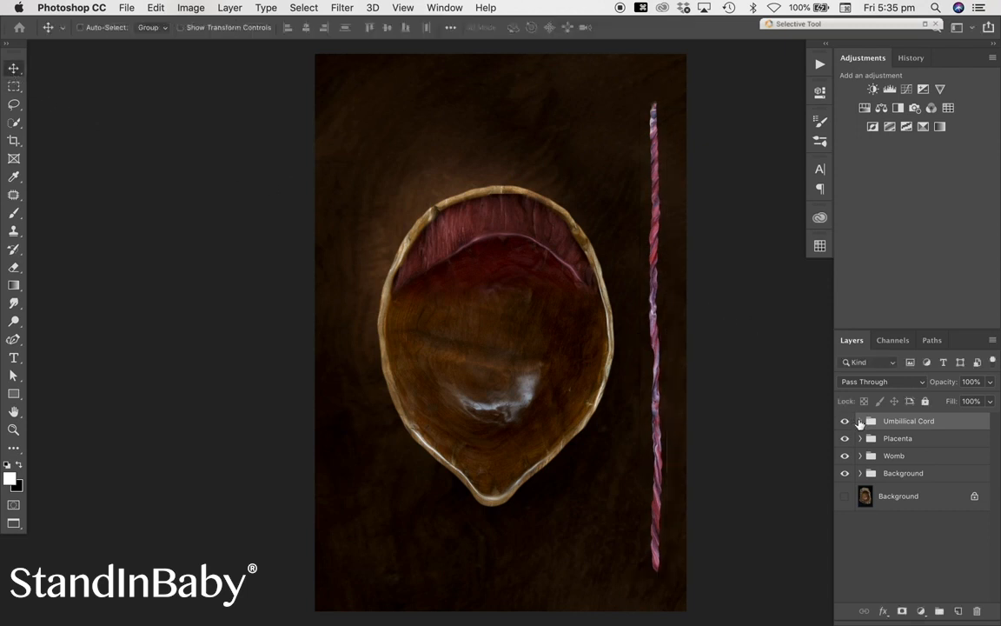
# Step: Add a clipped Levels adjustment atop the Umbillical Cord group's layers with its shadow input at 12
pyautogui.click(860, 423)
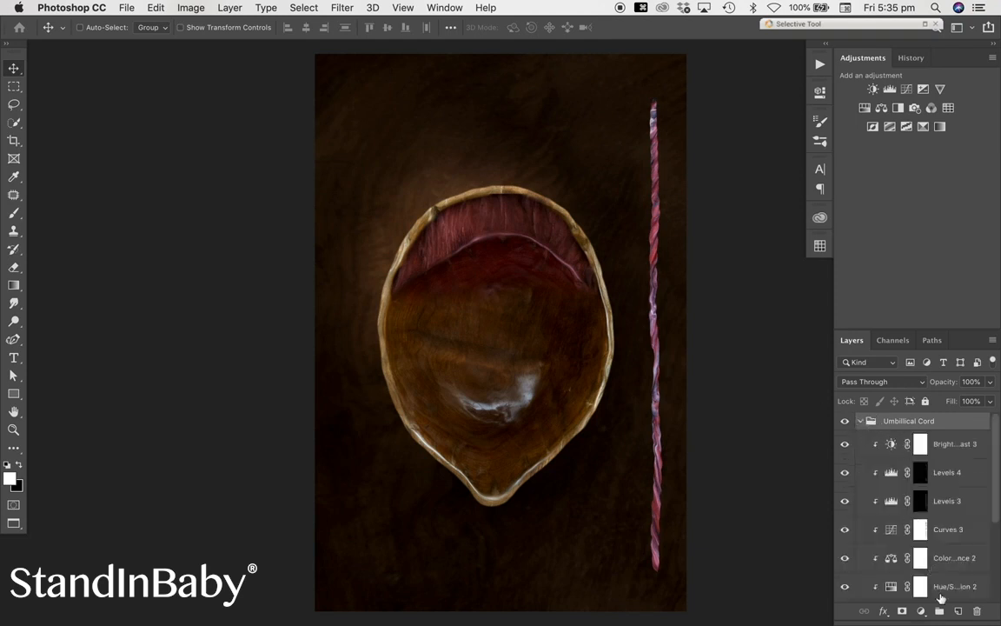
pyautogui.click(890, 90)
pyautogui.moveTo(637, 236); pyautogui.dragTo(644, 235)
pyautogui.click(700, 322)
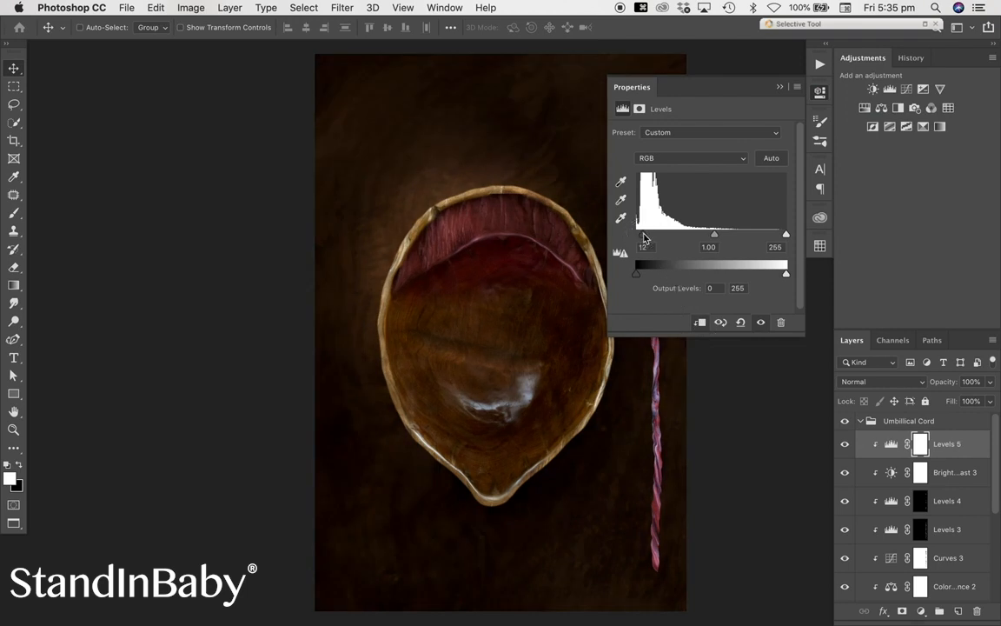
pyautogui.click(780, 87)
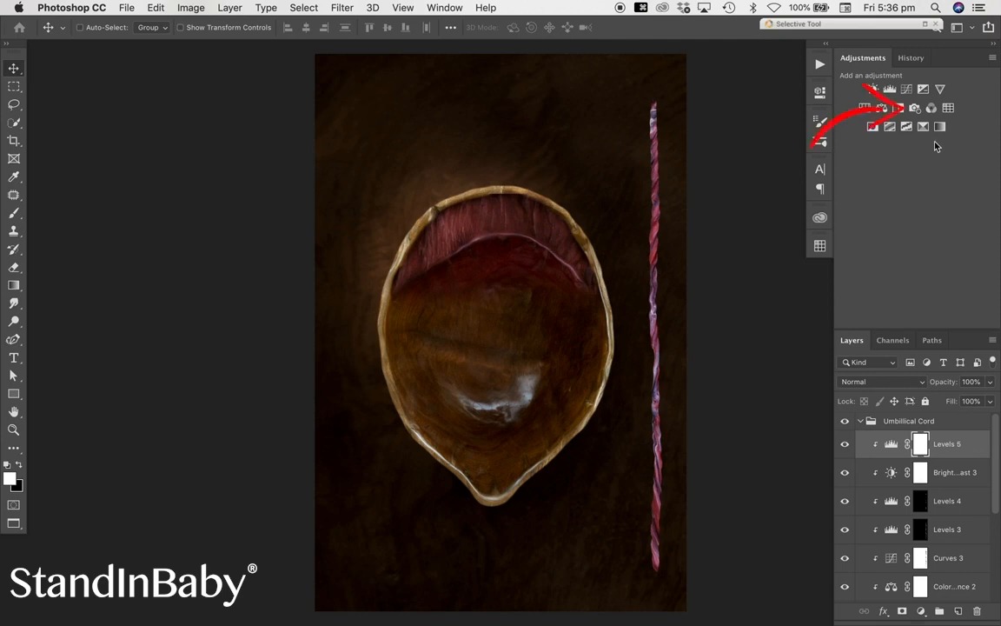
# Step: Add a Deep Red Photo Filter at 25% density above Levels 5 and clip it to the cord
pyautogui.click(915, 111)
pyautogui.click(753, 133)
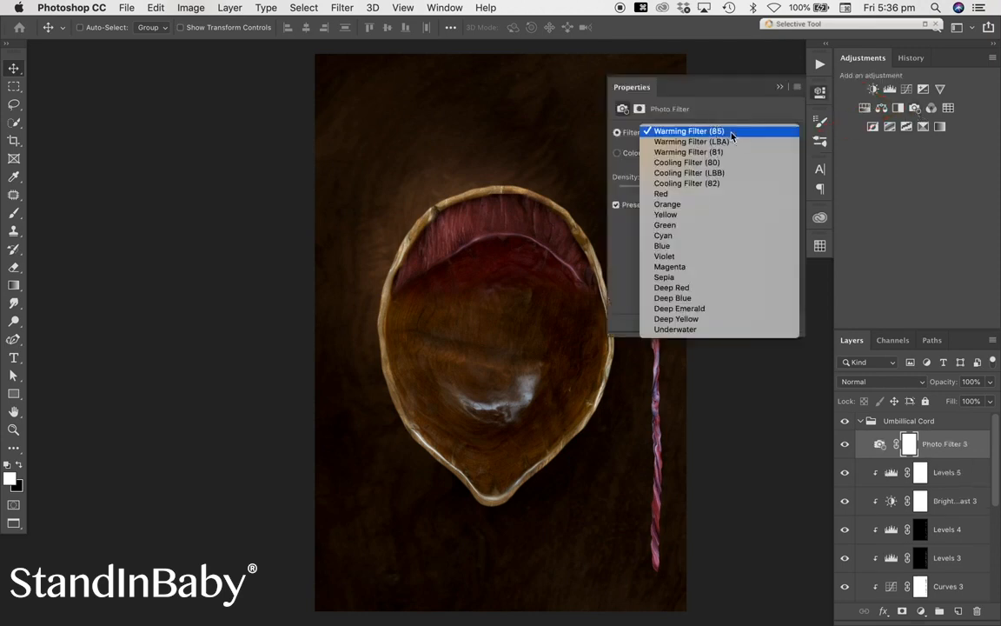
pyautogui.click(709, 288)
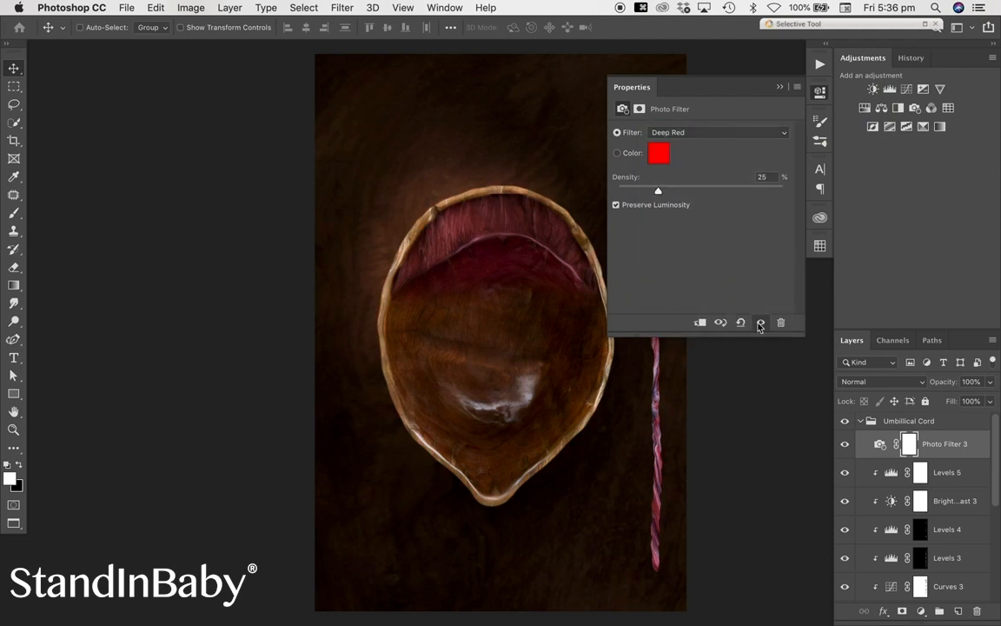
pyautogui.click(780, 87)
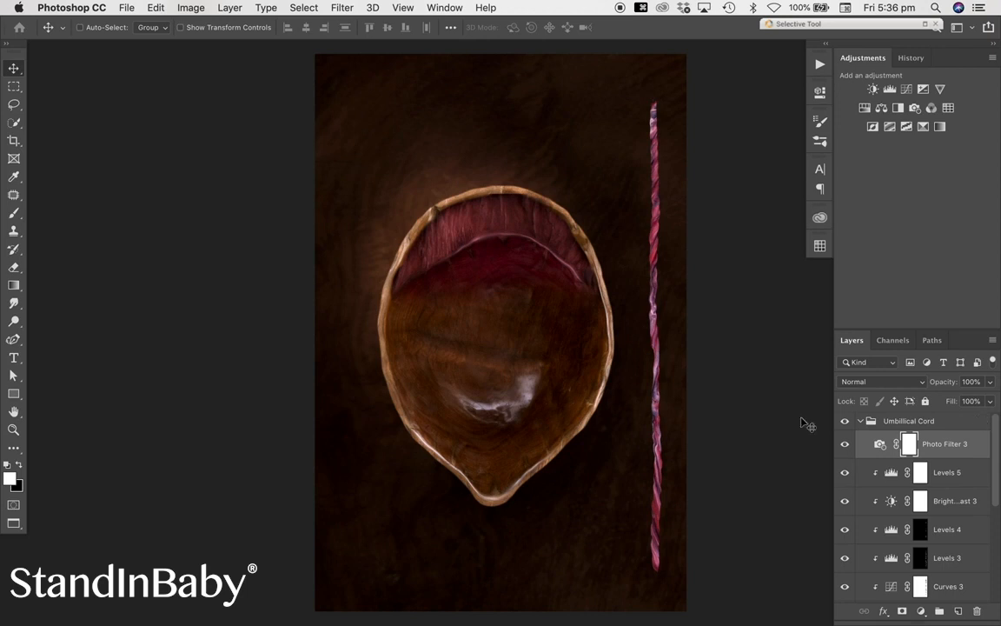
pyautogui.keyDown('alt'); pyautogui.click(873, 457); pyautogui.keyUp('alt')
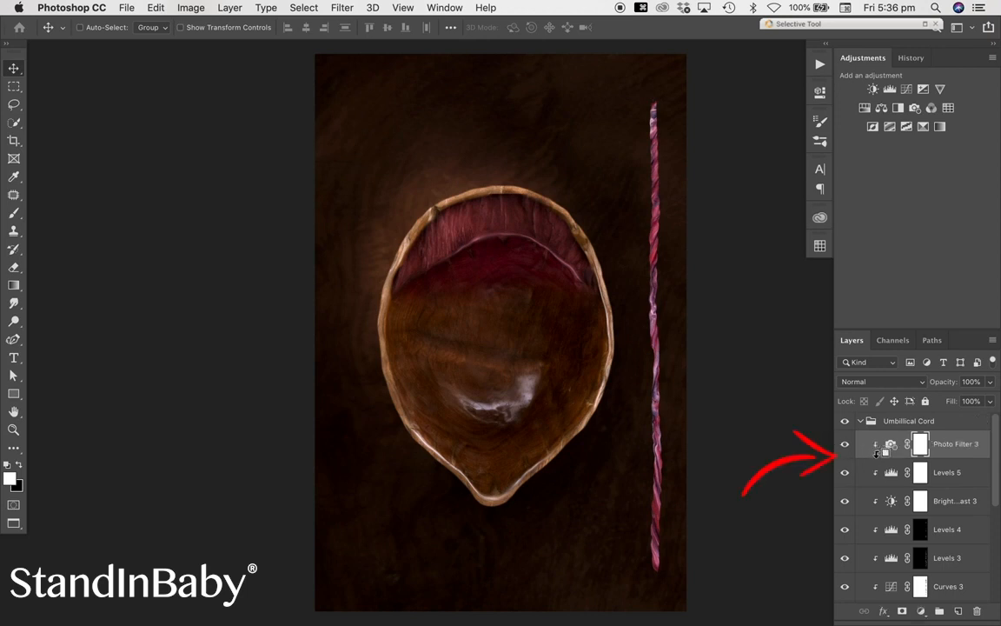
# Step: Set the Photo Filter layer to Multiply at about 33% opacity and collapse the Umbillical Cord group
pyautogui.click(993, 385)
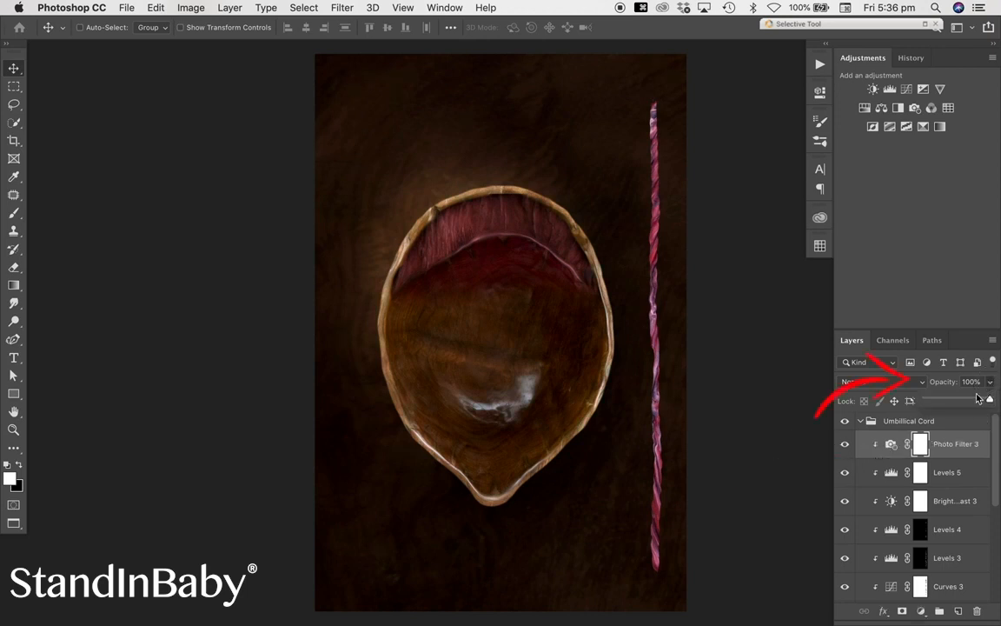
pyautogui.moveTo(991, 398); pyautogui.dragTo(965, 398)
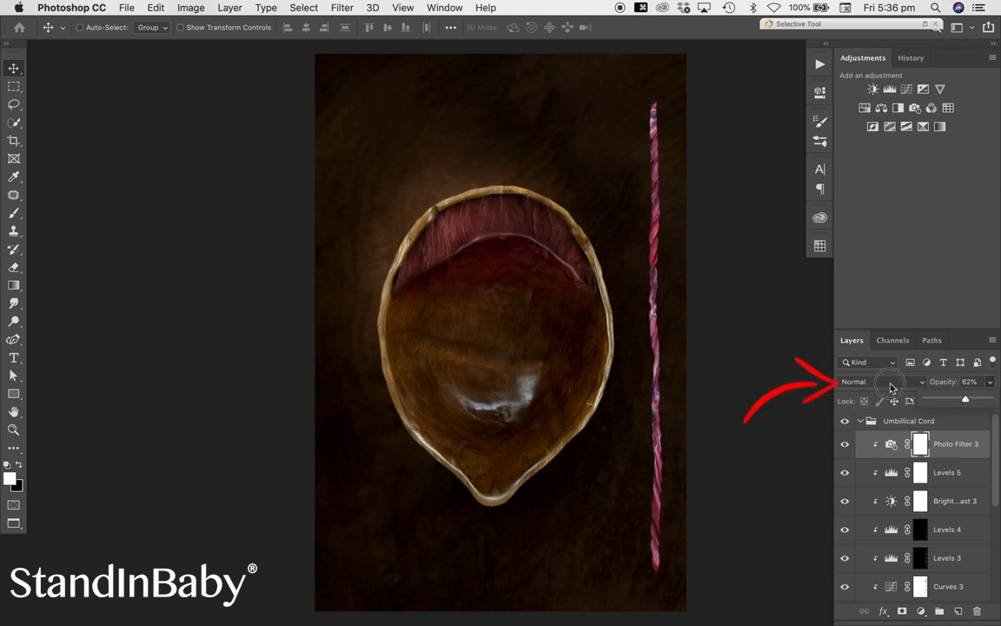
pyautogui.click(878, 381)
pyautogui.click(890, 421)
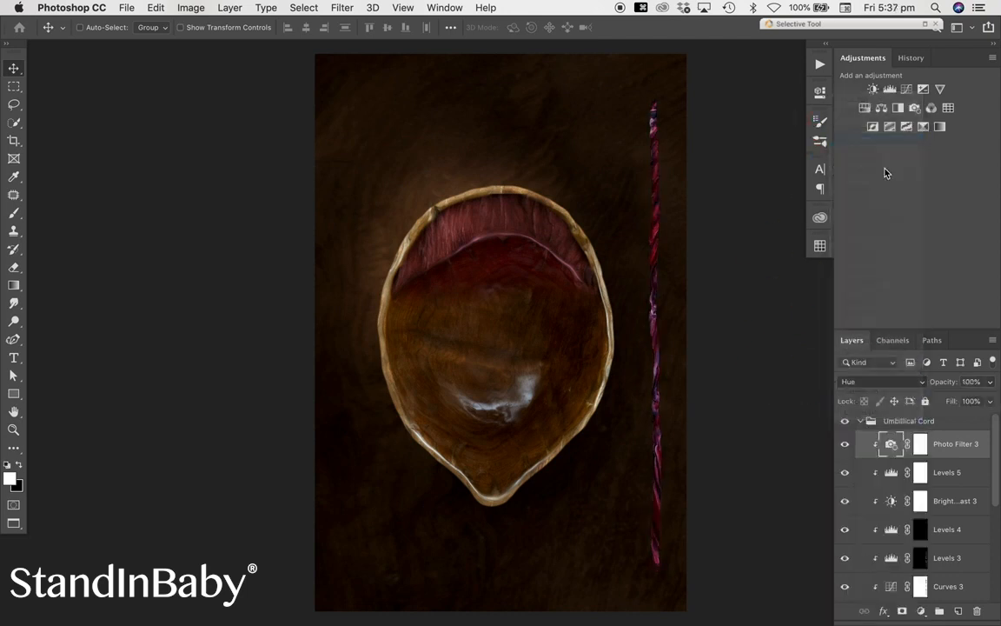
pyautogui.moveTo(991, 382); pyautogui.dragTo(956, 401)
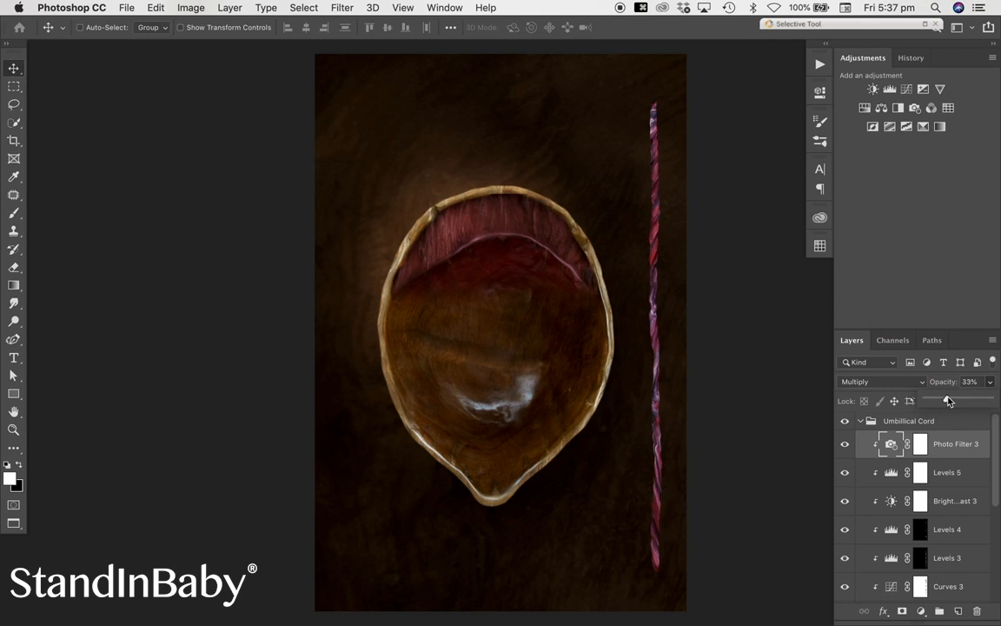
pyautogui.moveTo(949, 401); pyautogui.dragTo(945, 401)
pyautogui.click(861, 421)
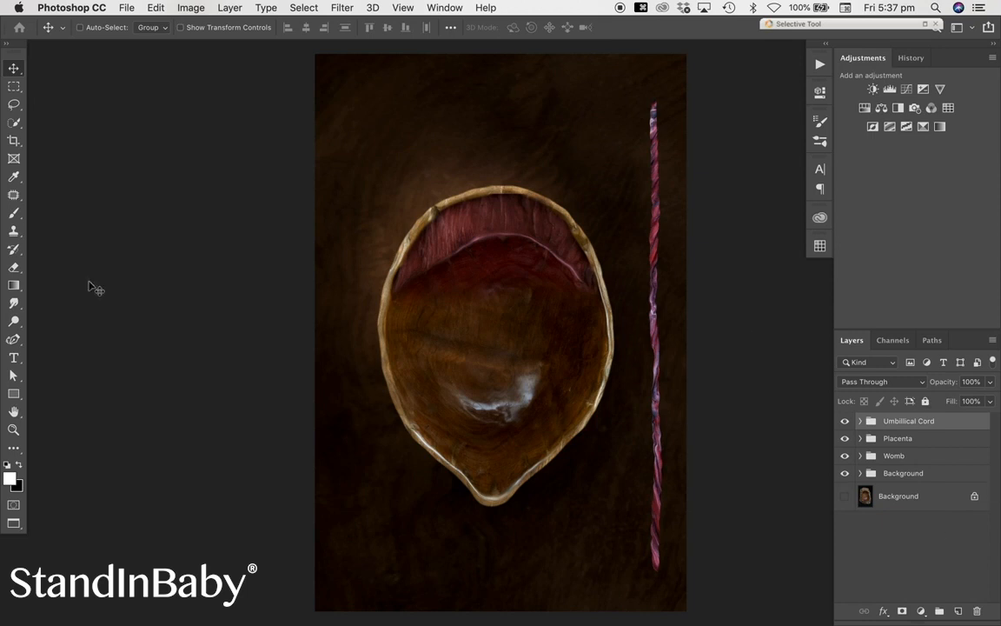
# Step: Duplicate Layer 1 in the baby photo 0Q7A7210.CR2 and apply a High Pass filter with a 4.6-pixel radius to the copy
pyautogui.press('f')
pyautogui.press('f')
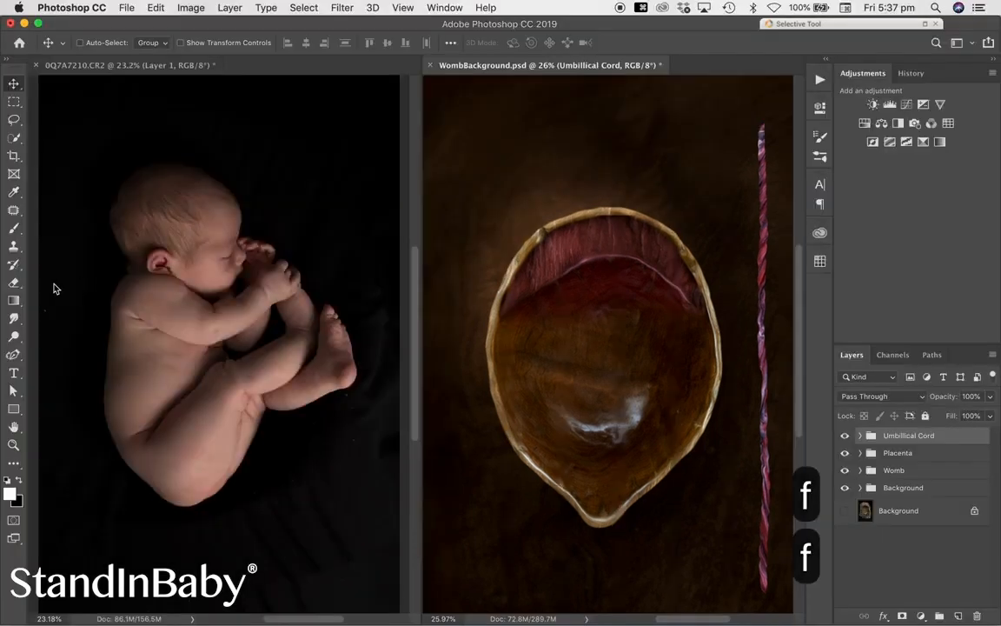
pyautogui.click(363, 264)
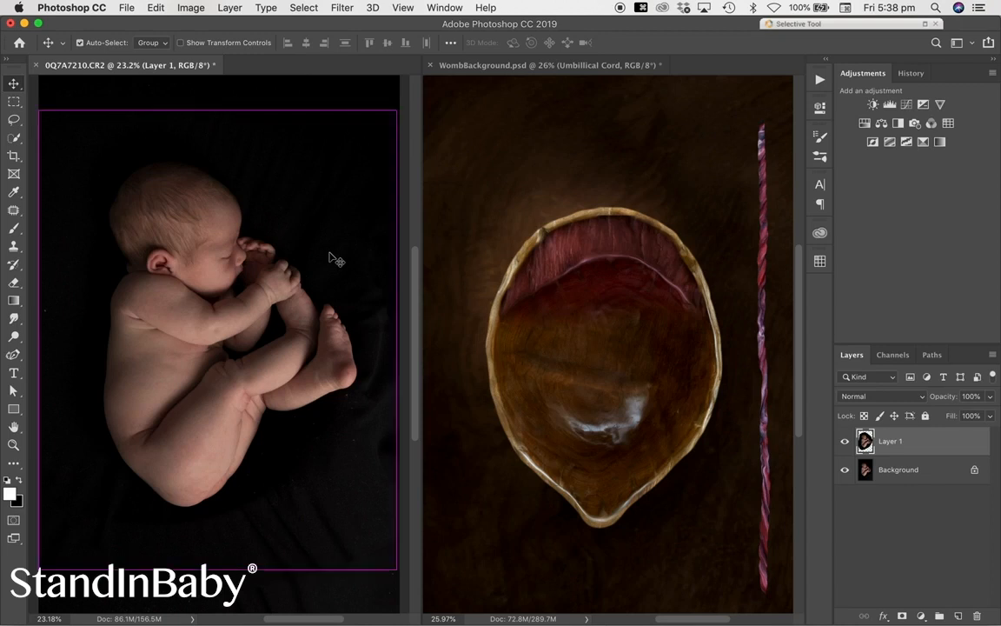
pyautogui.press('super+j')
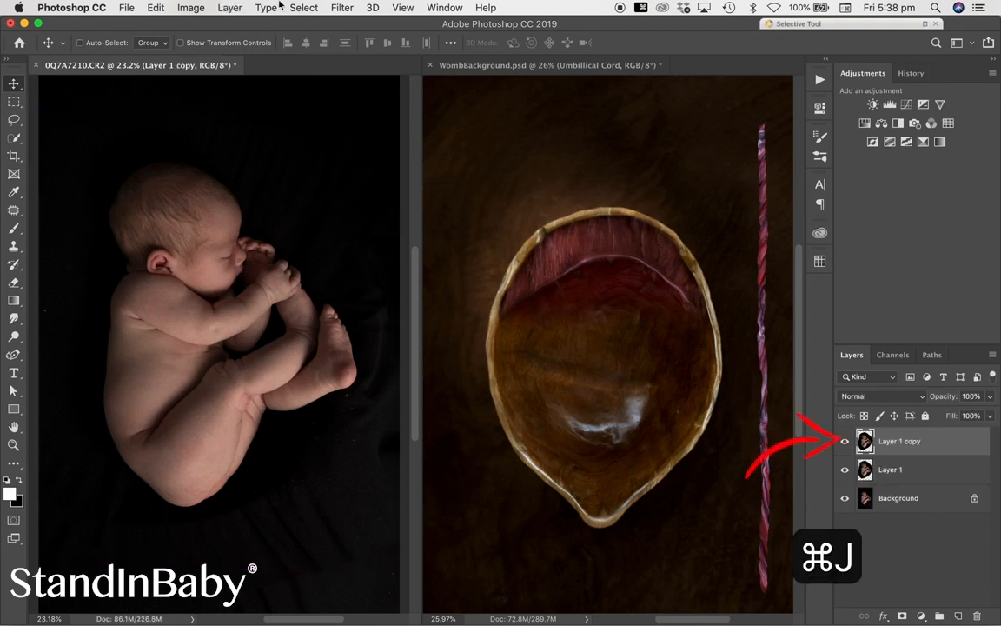
pyautogui.click(342, 7)
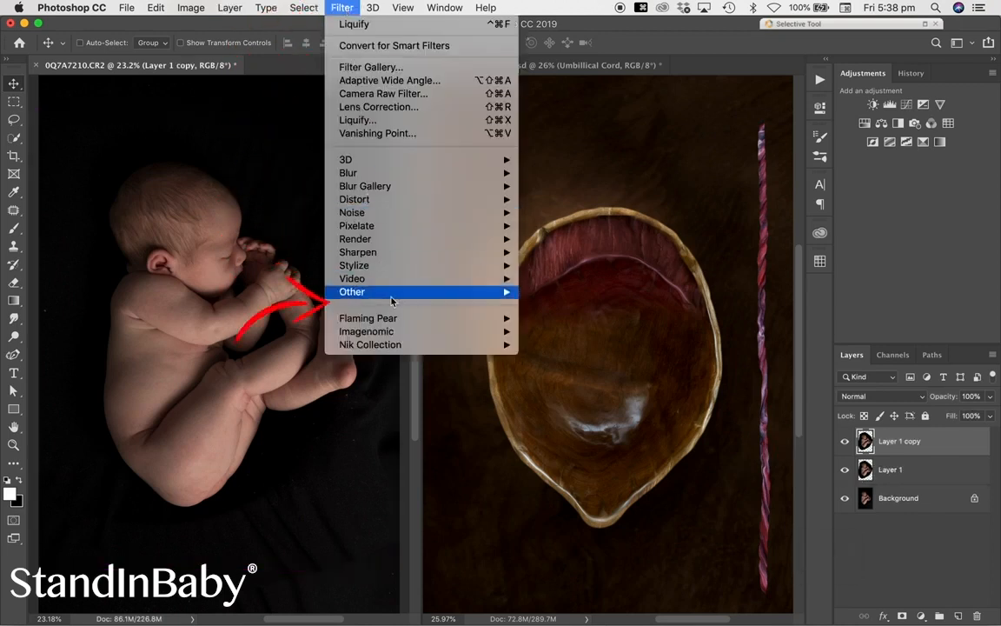
pyautogui.moveTo(393, 295)
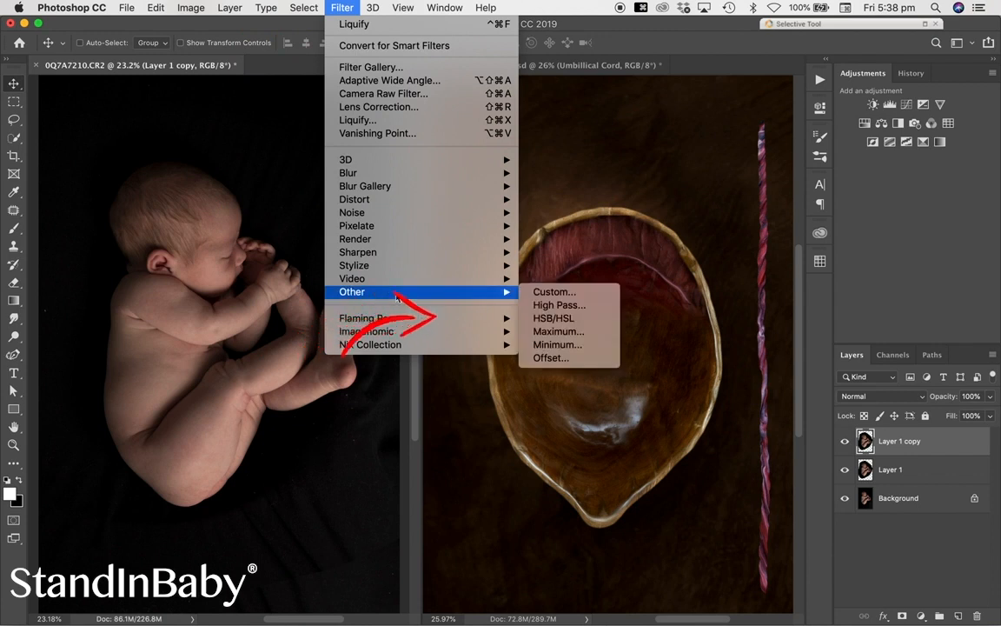
pyautogui.click(557, 306)
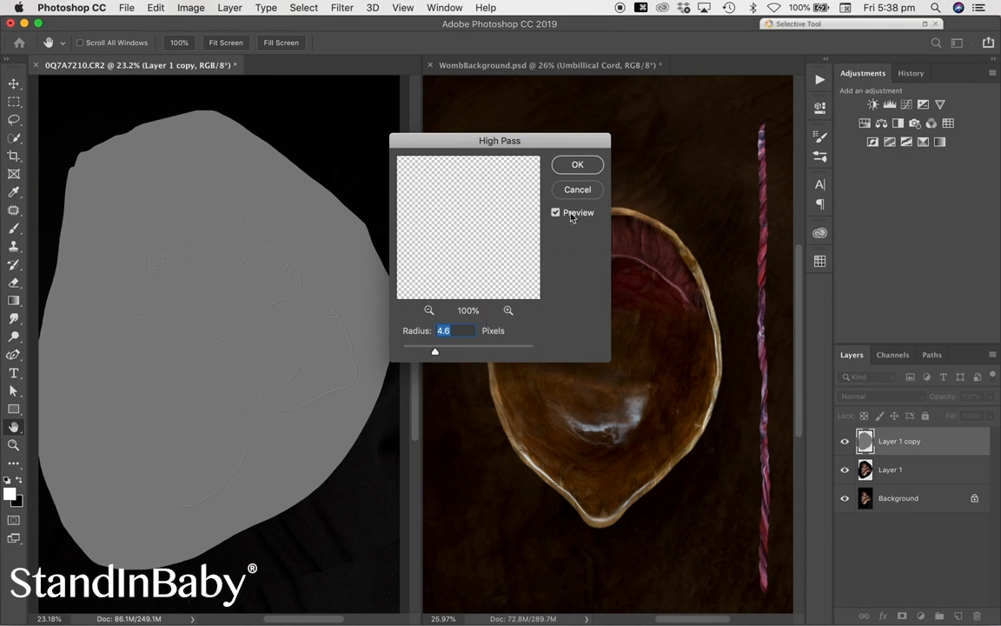
pyautogui.click(571, 168)
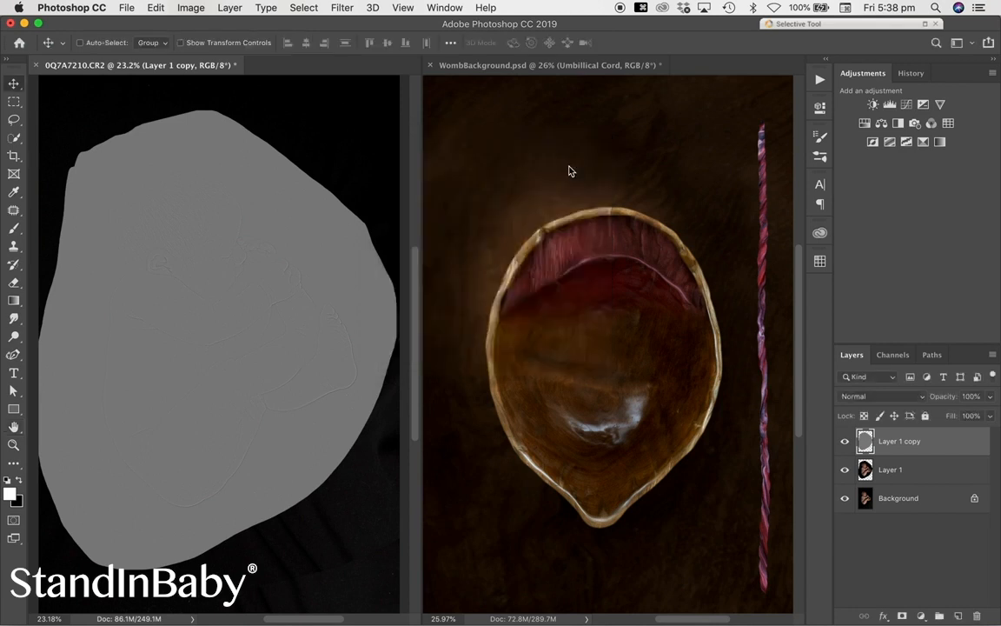
# Step: Blend the High Pass copy in Soft Light and compare its sharpening effect on the baby's head by toggling its visibility
pyautogui.click(861, 399)
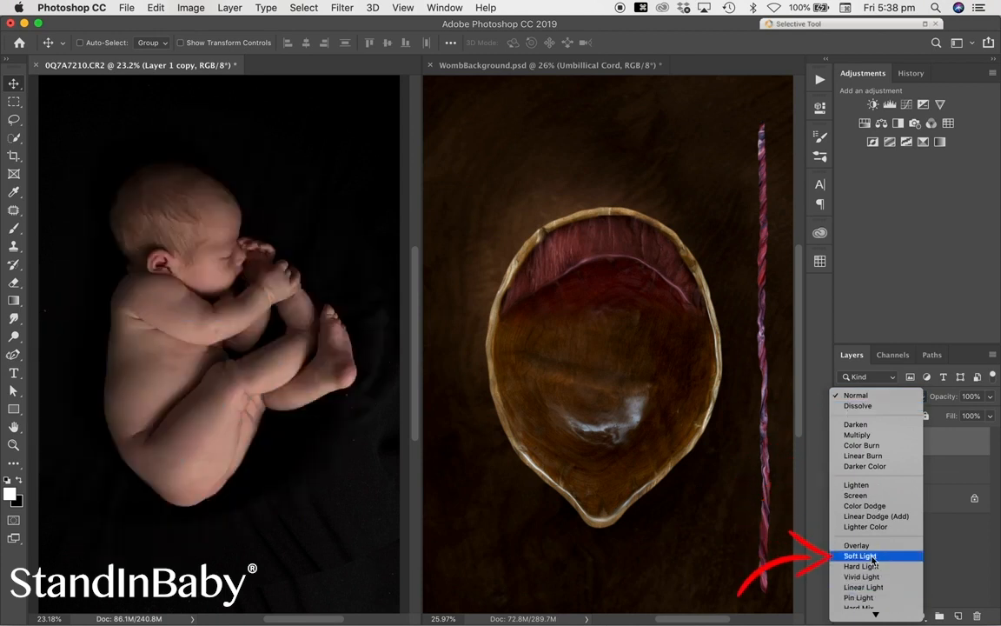
pyautogui.click(872, 557)
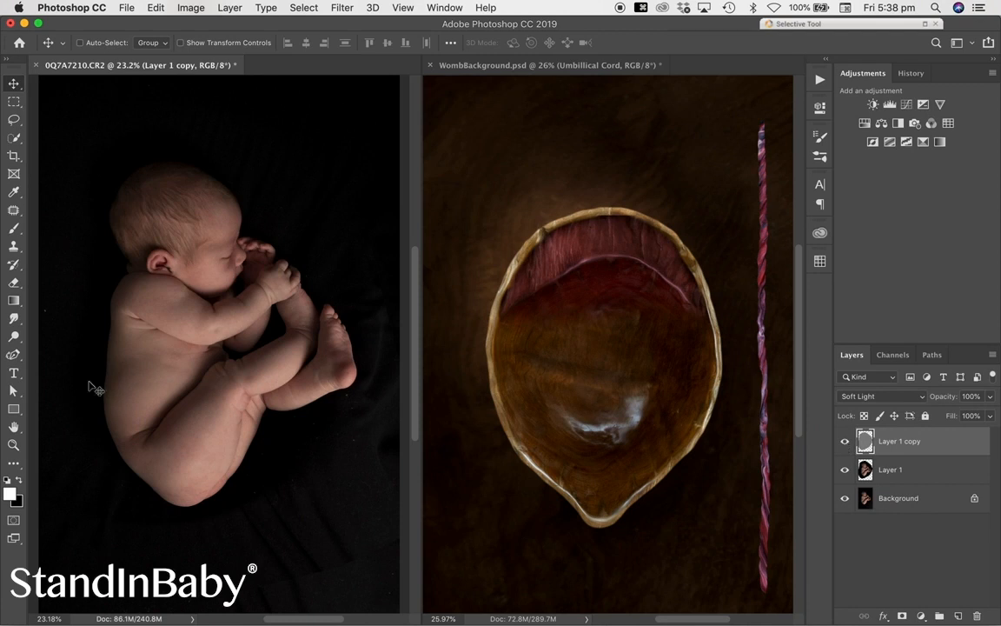
pyautogui.click(12, 446)
pyautogui.moveTo(110, 154); pyautogui.dragTo(211, 237)
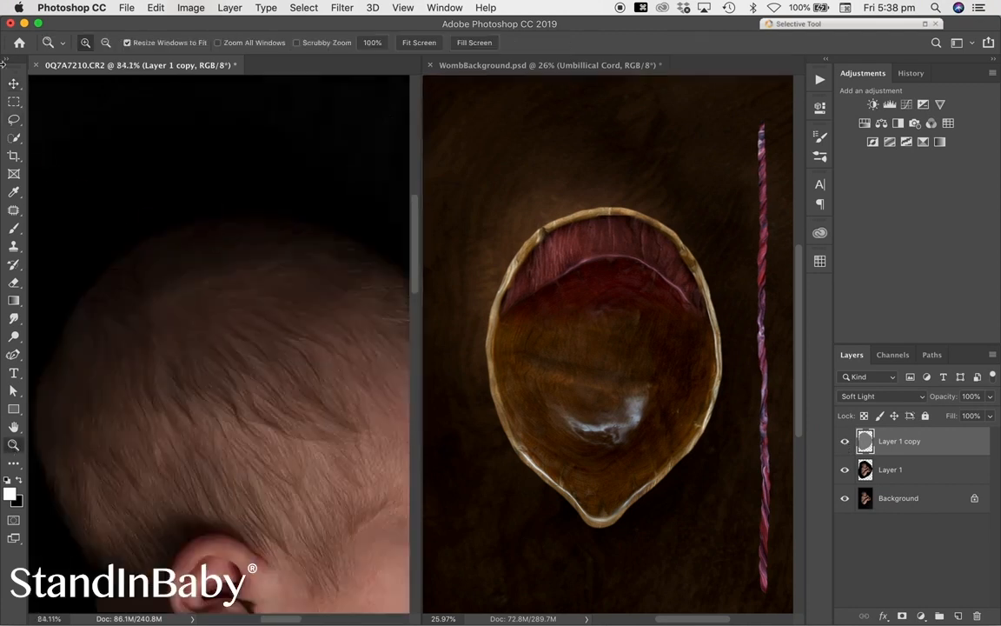
pyautogui.click(13, 84)
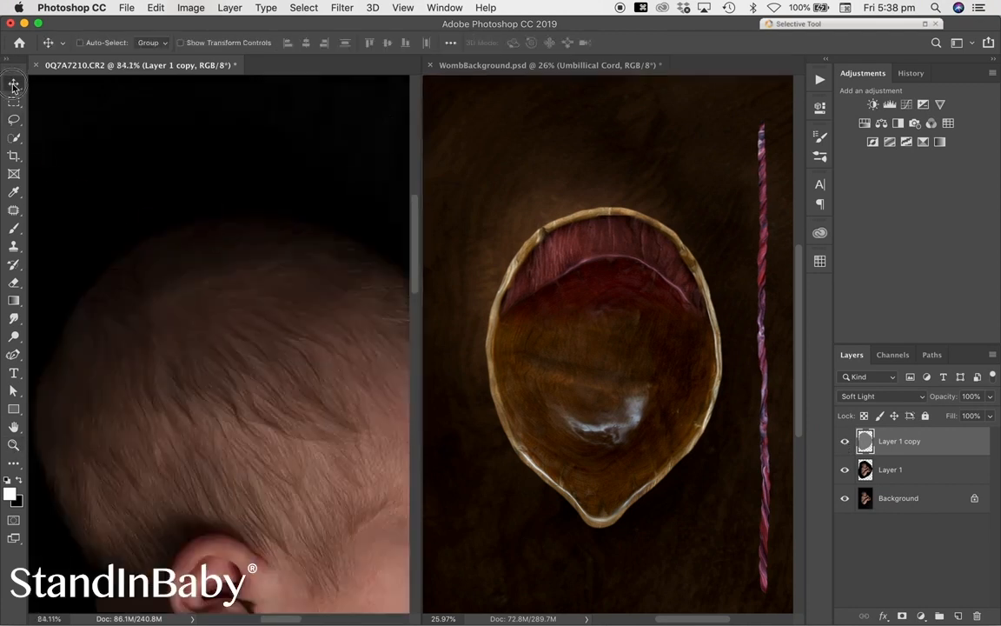
pyautogui.click(844, 442)
pyautogui.press('super+0')
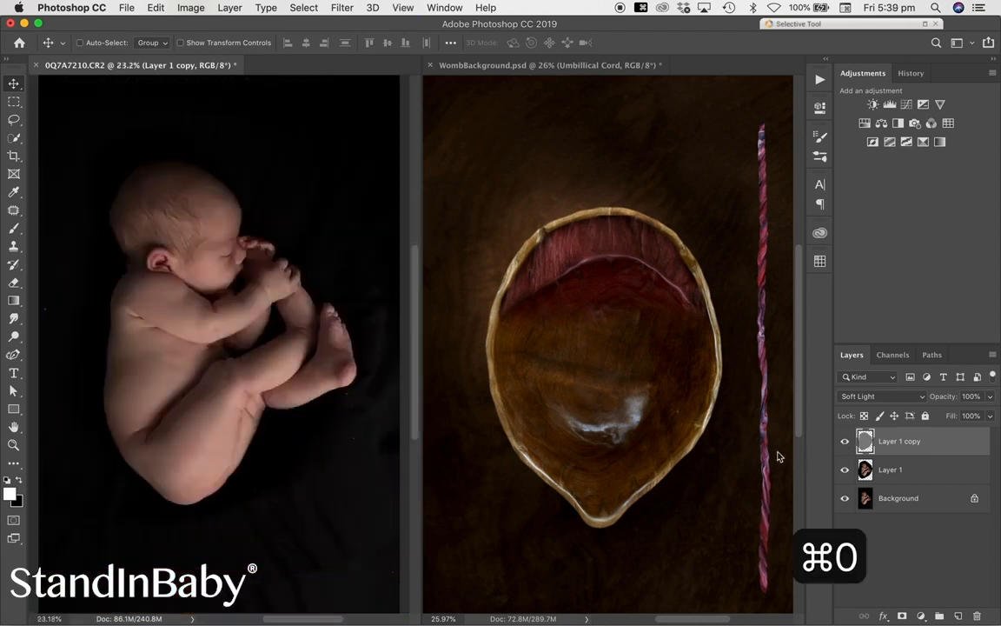
# Step: Merge the sharpening copy into Layer 1 and bring the merged baby layer into WombBackground.psd above the Umbillical Cord group
pyautogui.press('super+e')
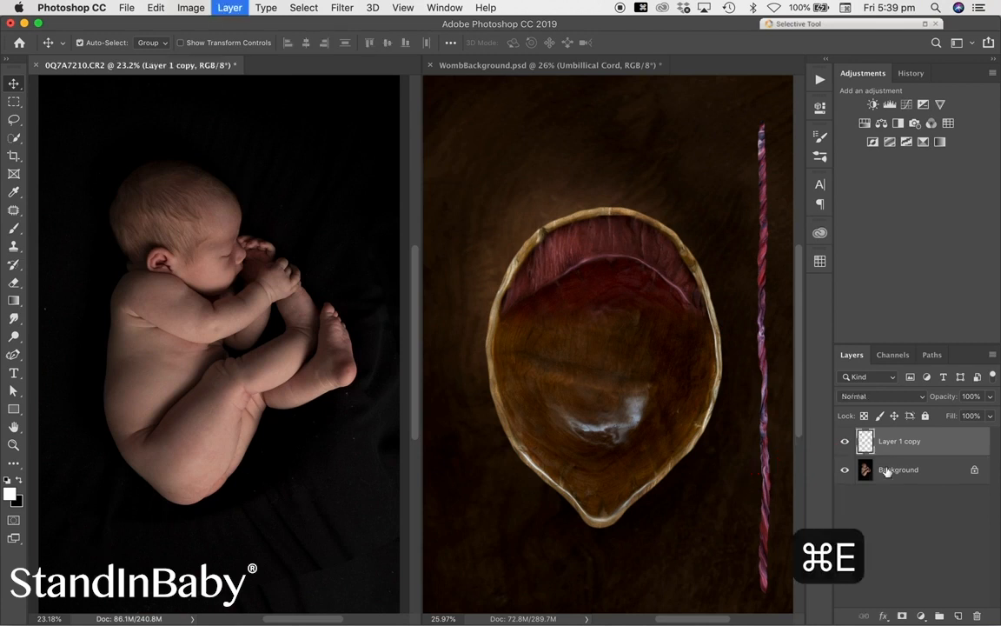
pyautogui.moveTo(868, 442); pyautogui.dragTo(613, 351)
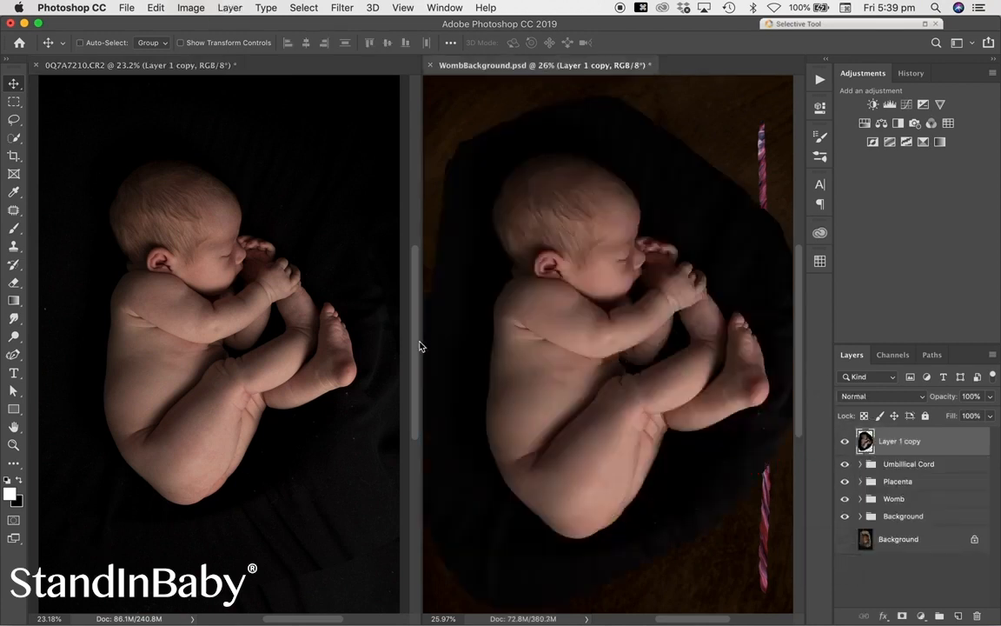
pyautogui.moveTo(422, 341); pyautogui.dragTo(35, 306)
pyautogui.press('f')
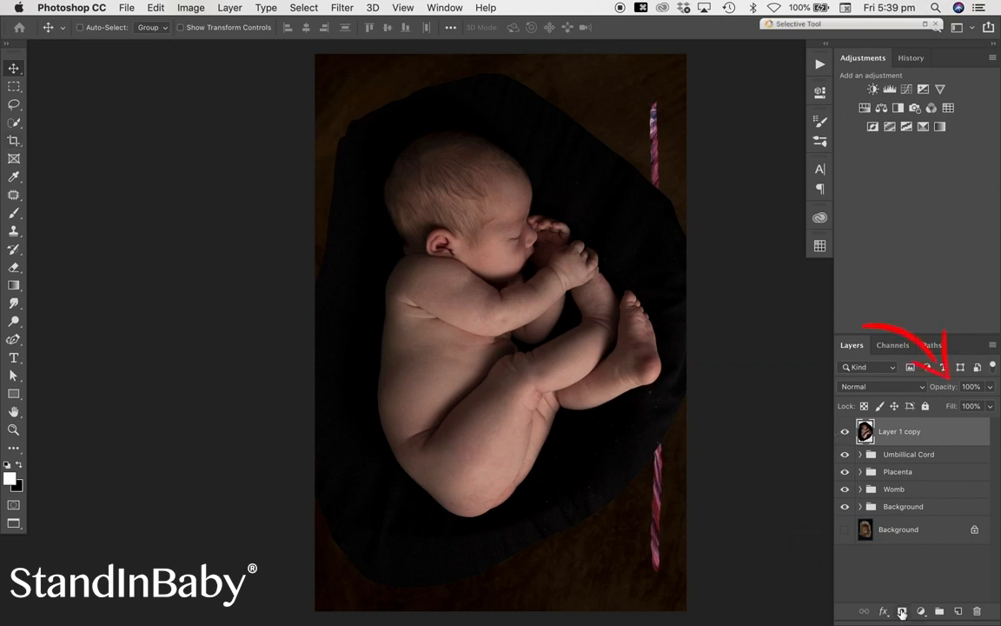
# Step: Lower the baby layer to 54% opacity, then scale it to about 66%, rotate it about -18.5° and place it inside the womb
pyautogui.click(990, 387)
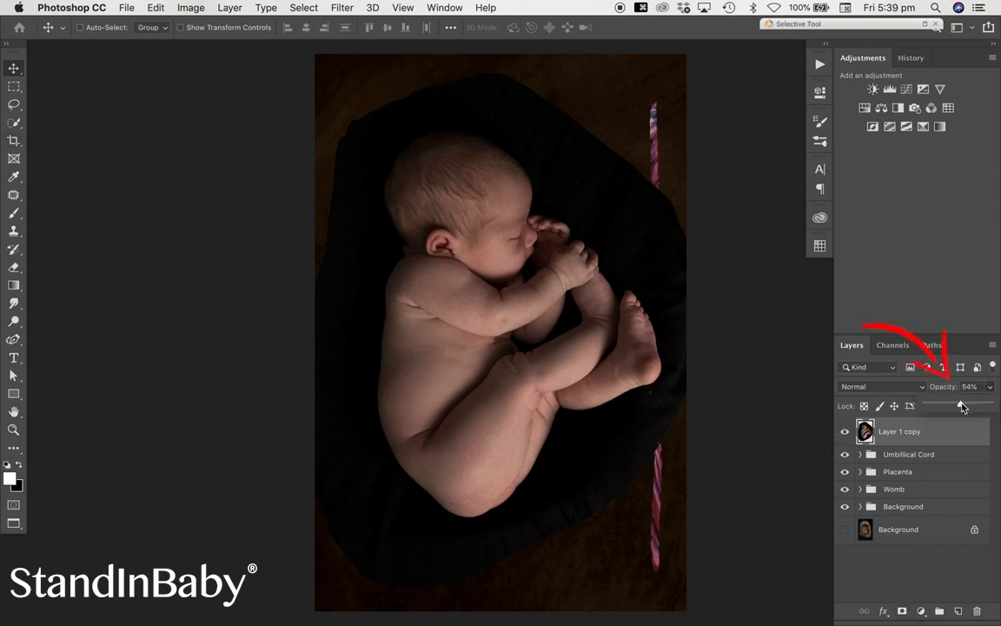
pyautogui.click(921, 430)
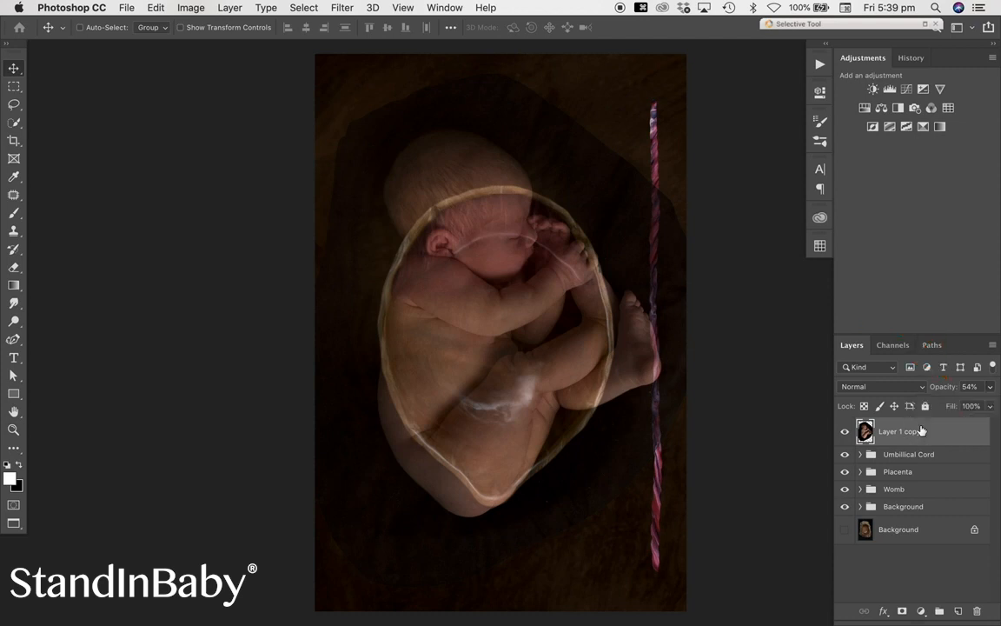
pyautogui.press('super+t')
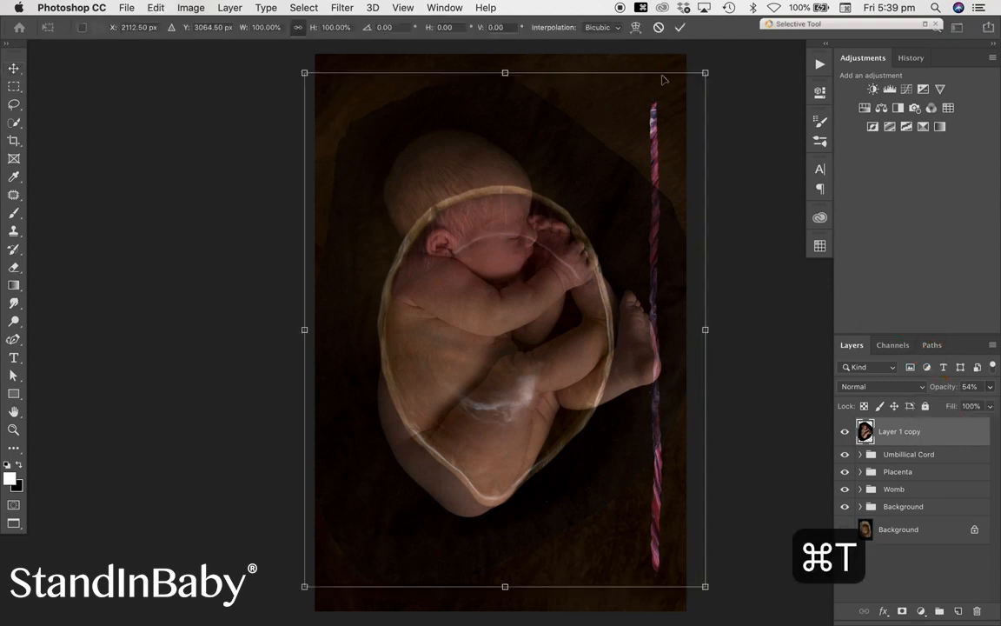
pyautogui.moveTo(706, 73); pyautogui.dragTo(569, 247)
pyautogui.moveTo(470, 416); pyautogui.dragTo(546, 355)
pyautogui.moveTo(651, 190); pyautogui.dragTo(575, 161)
pyautogui.moveTo(505, 356); pyautogui.dragTo(483, 363)
pyautogui.moveTo(549, 129); pyautogui.dragTo(570, 131)
pyautogui.moveTo(489, 313); pyautogui.dragTo(495, 312)
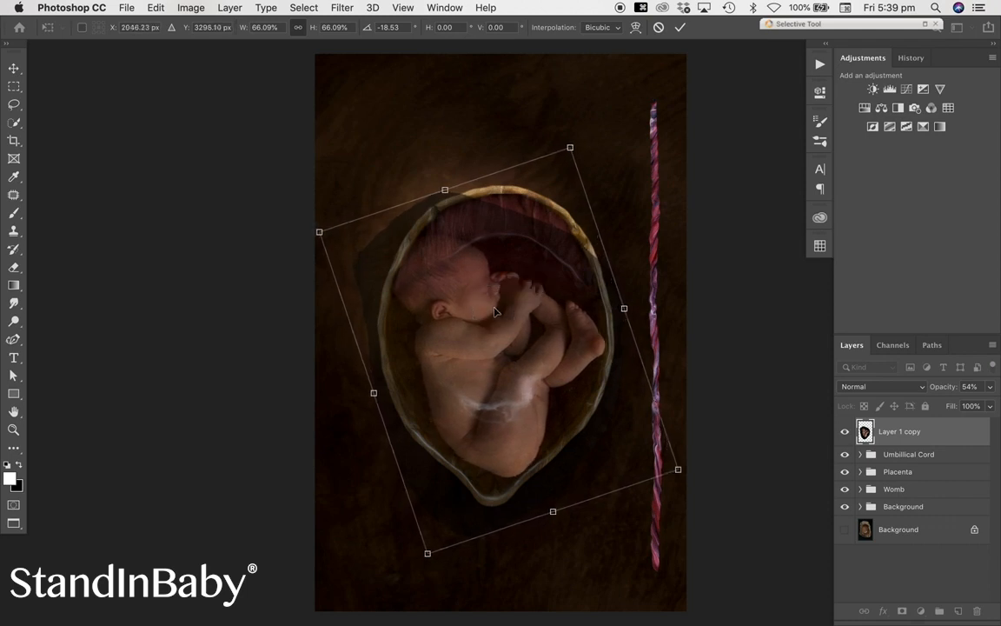
pyautogui.click(13, 68)
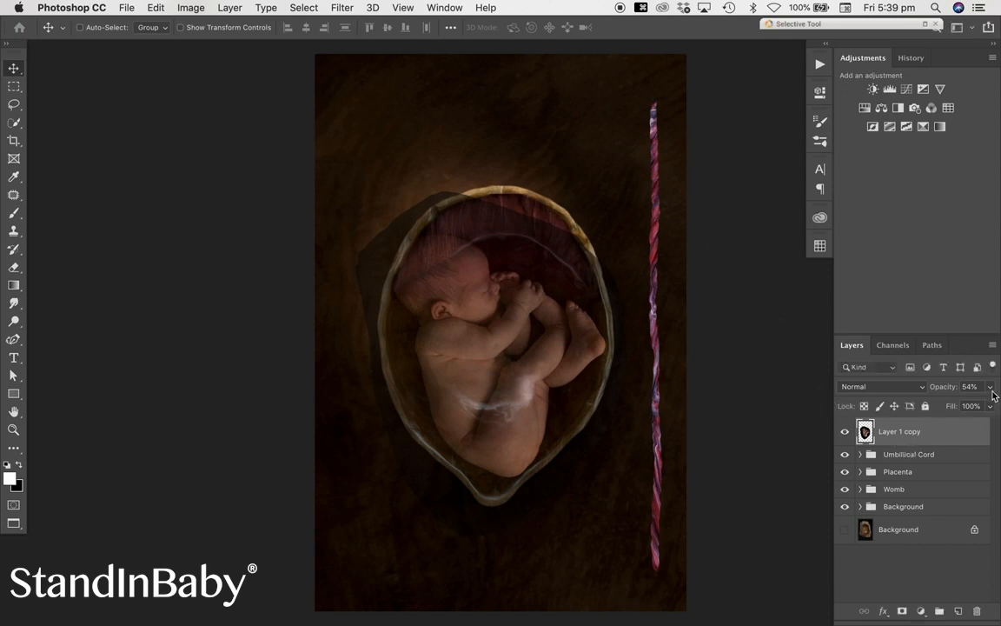
# Step: Restore the baby layer to 100% opacity and Puppet Warp it, pinning head, feet and hip and shifting the hip and head slightly right
pyautogui.moveTo(990, 386); pyautogui.dragTo(997, 408)
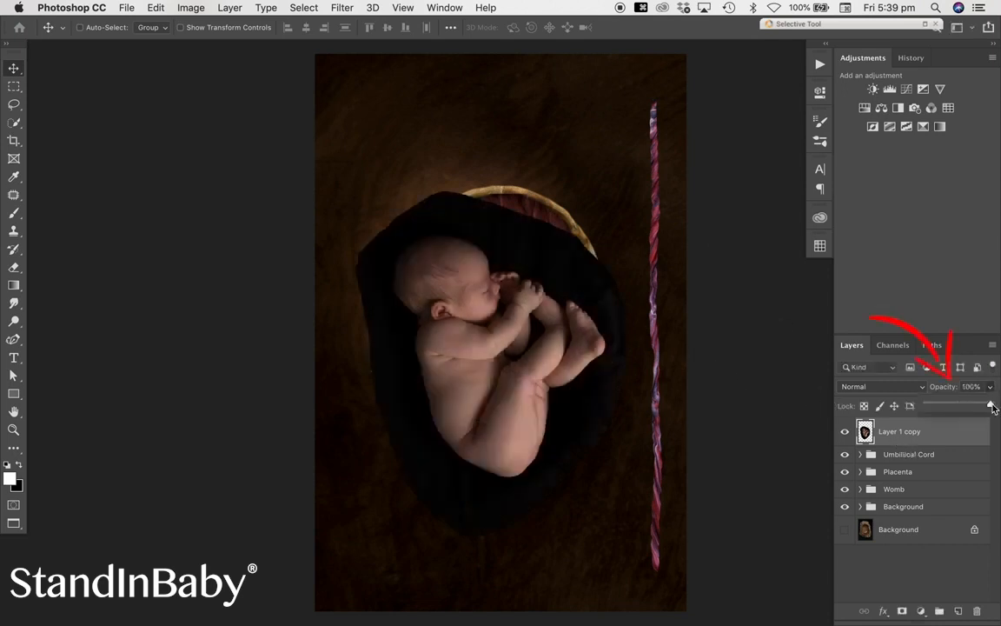
pyautogui.click(155, 7)
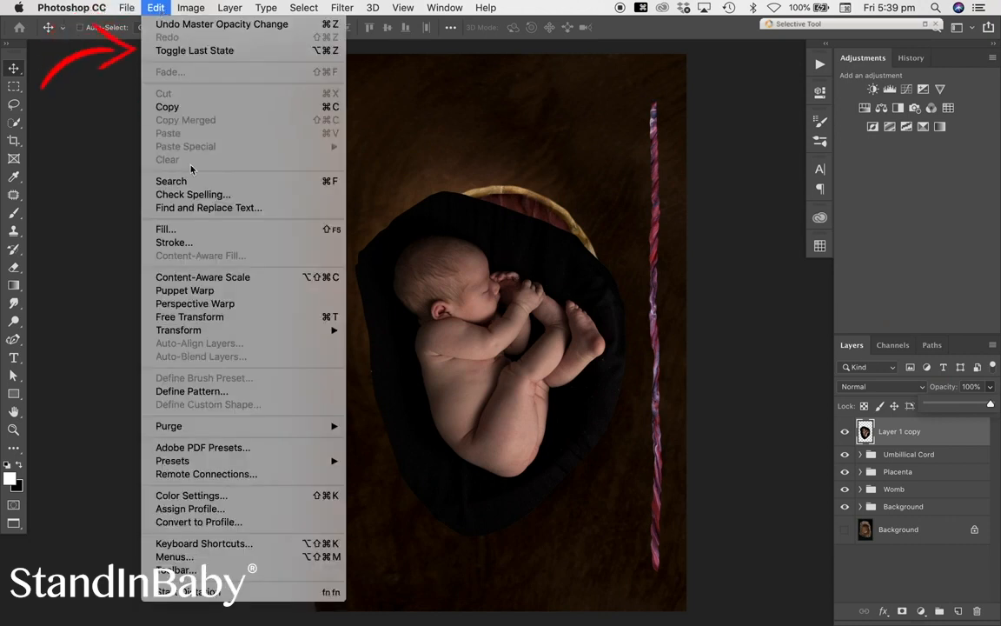
pyautogui.click(224, 292)
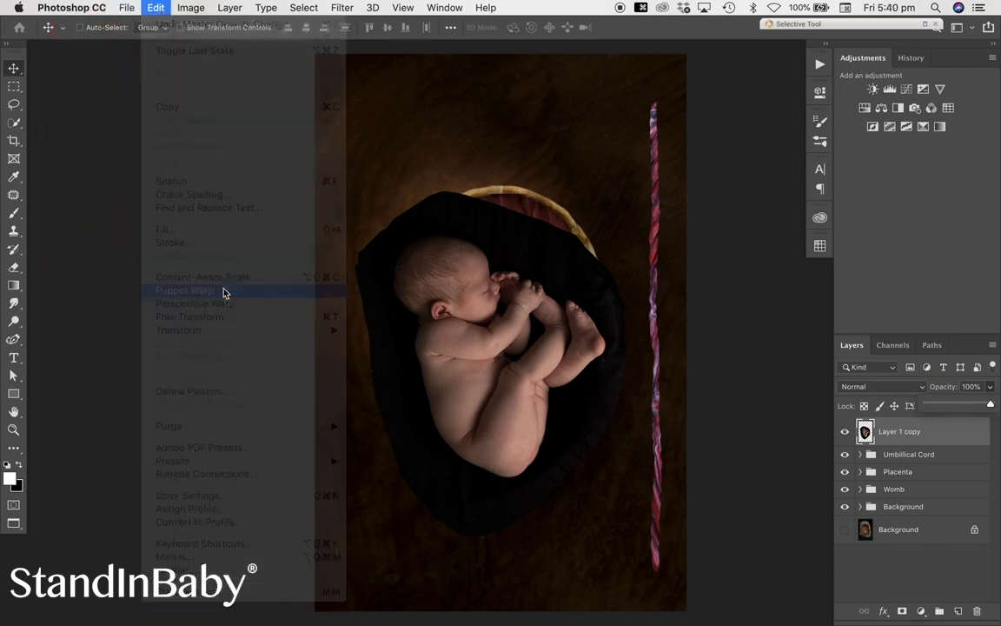
pyautogui.click(467, 272)
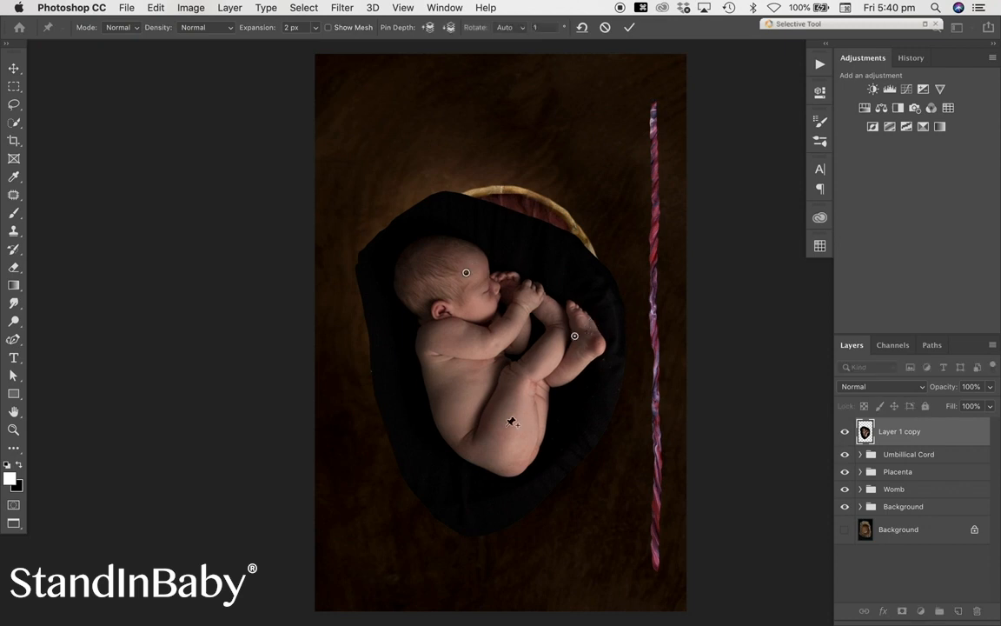
pyautogui.moveTo(506, 434); pyautogui.dragTo(522, 428)
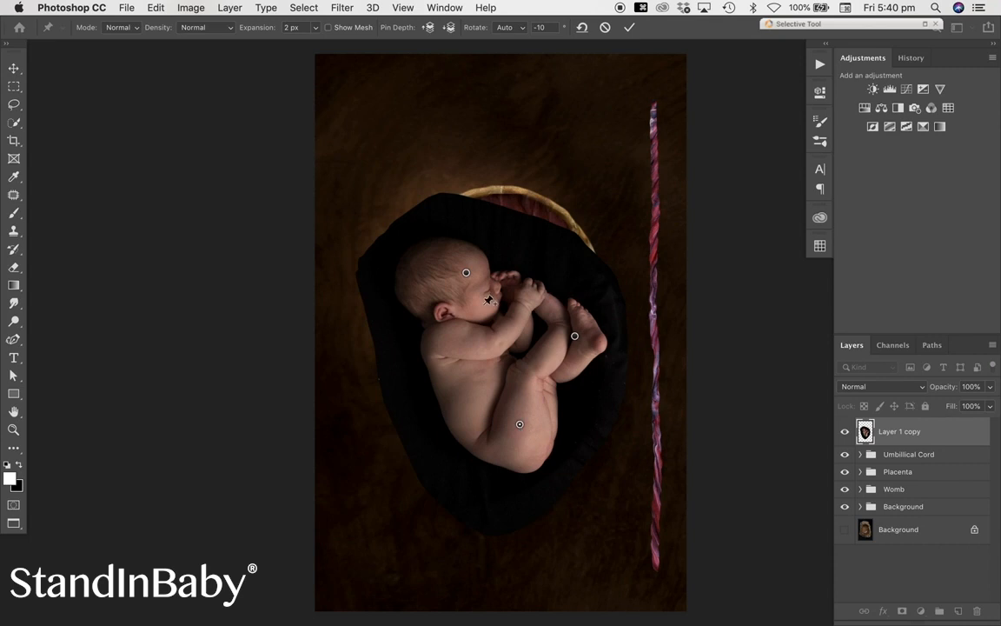
pyautogui.moveTo(470, 274); pyautogui.dragTo(478, 272)
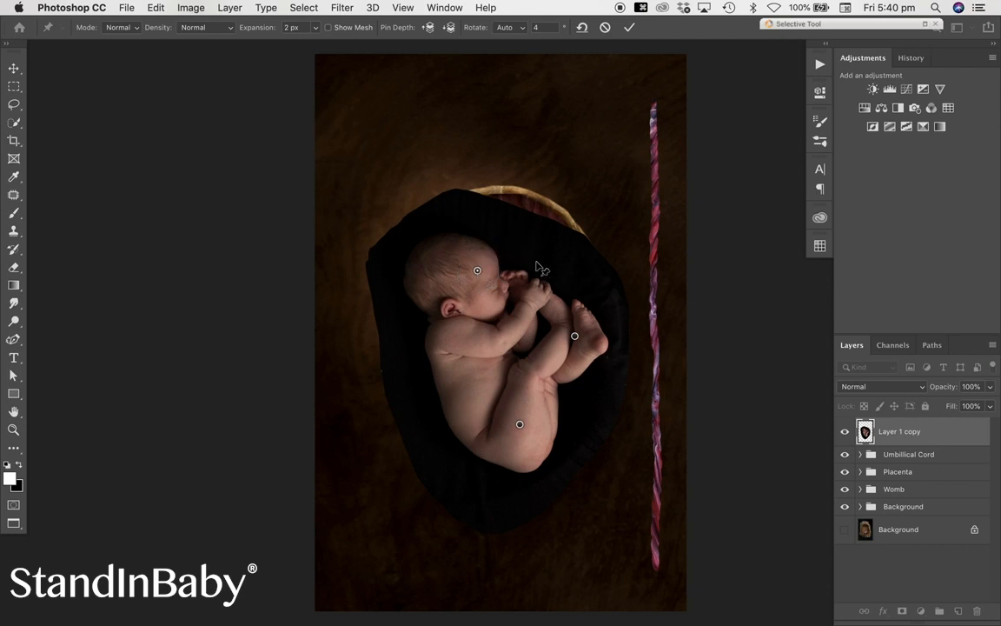
pyautogui.click(14, 71)
pyautogui.click(616, 225)
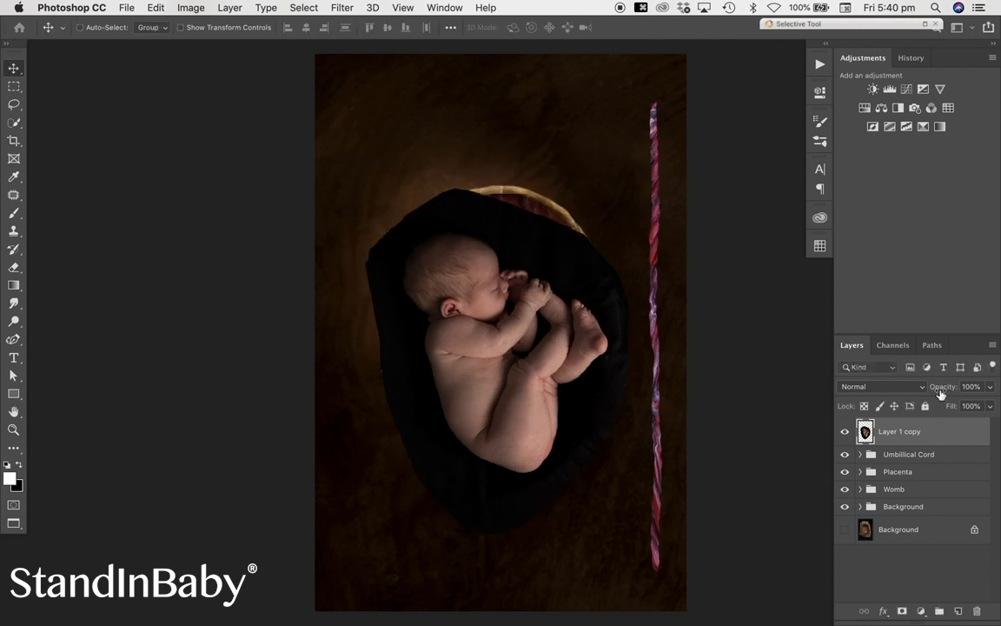
# Step: Set the baby layer to 68% opacity, rotate it about 7.6° clockwise and reposition it within the womb outline
pyautogui.click(987, 388)
pyautogui.moveTo(991, 406); pyautogui.dragTo(972, 410)
pyautogui.moveTo(519, 441)
pyautogui.mouseDown()
pyautogui.moveTo(514, 458)
pyautogui.moveTo(514, 449)
pyautogui.mouseUp()
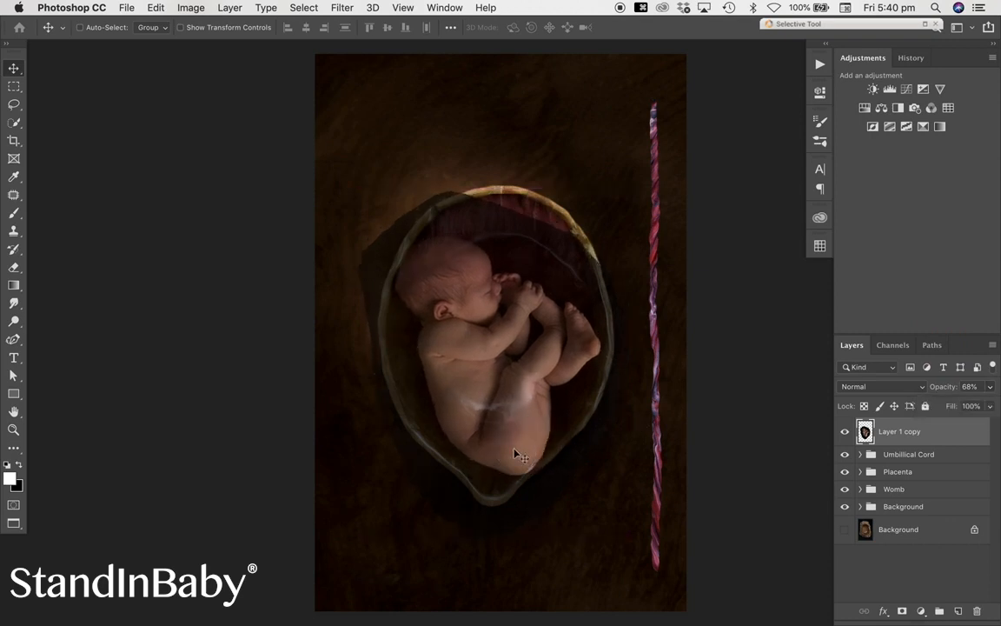
pyautogui.press('super+t')
pyautogui.moveTo(628, 164); pyautogui.dragTo(642, 178)
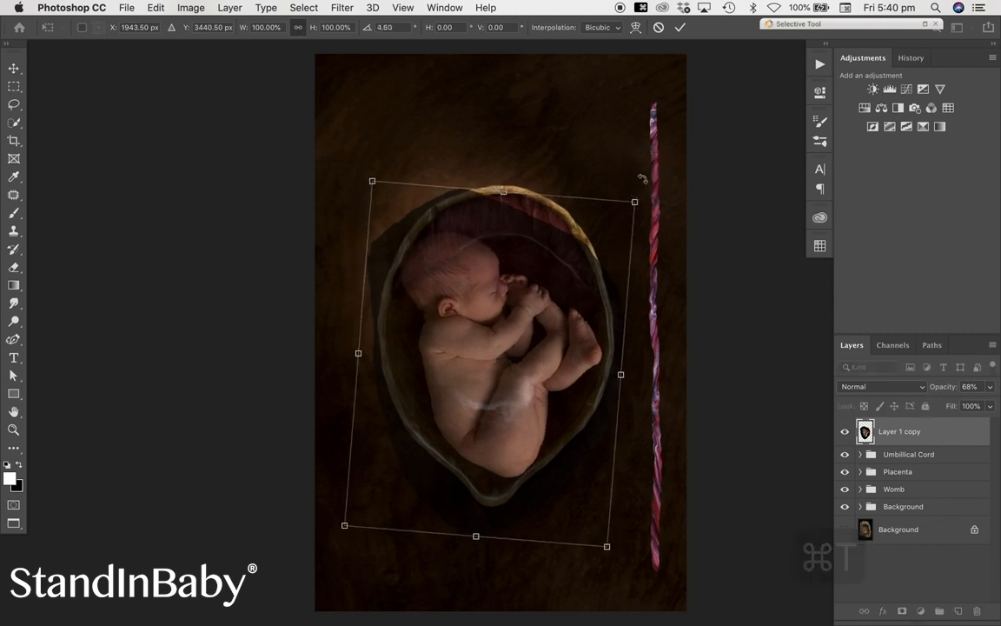
pyautogui.moveTo(492, 382); pyautogui.dragTo(492, 382)
pyautogui.moveTo(630, 178)
pyautogui.mouseDown()
pyautogui.moveTo(643, 169)
pyautogui.moveTo(644, 183)
pyautogui.mouseUp()
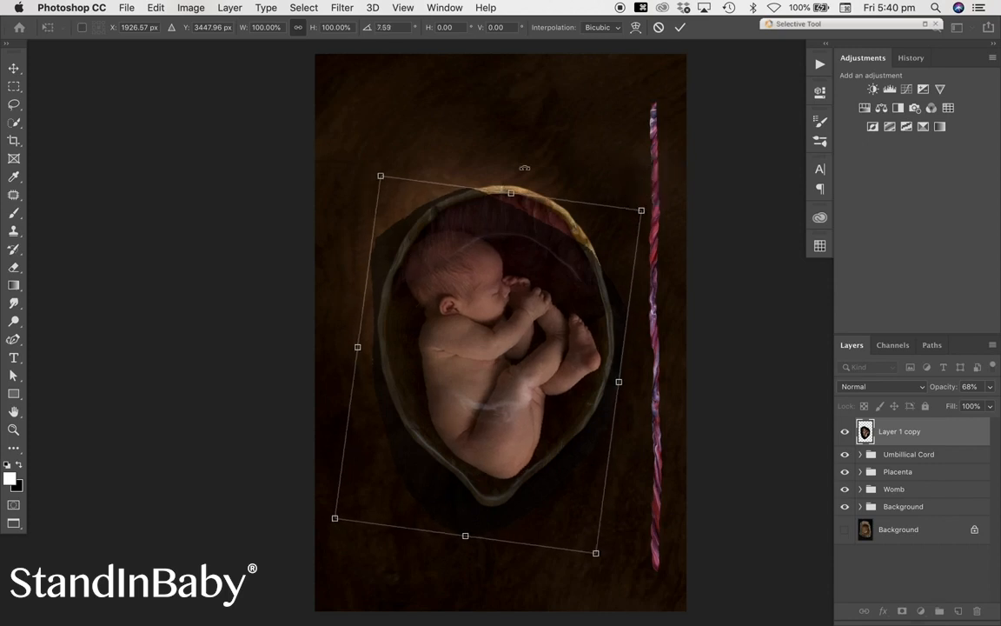
pyautogui.moveTo(478, 289); pyautogui.dragTo(475, 295)
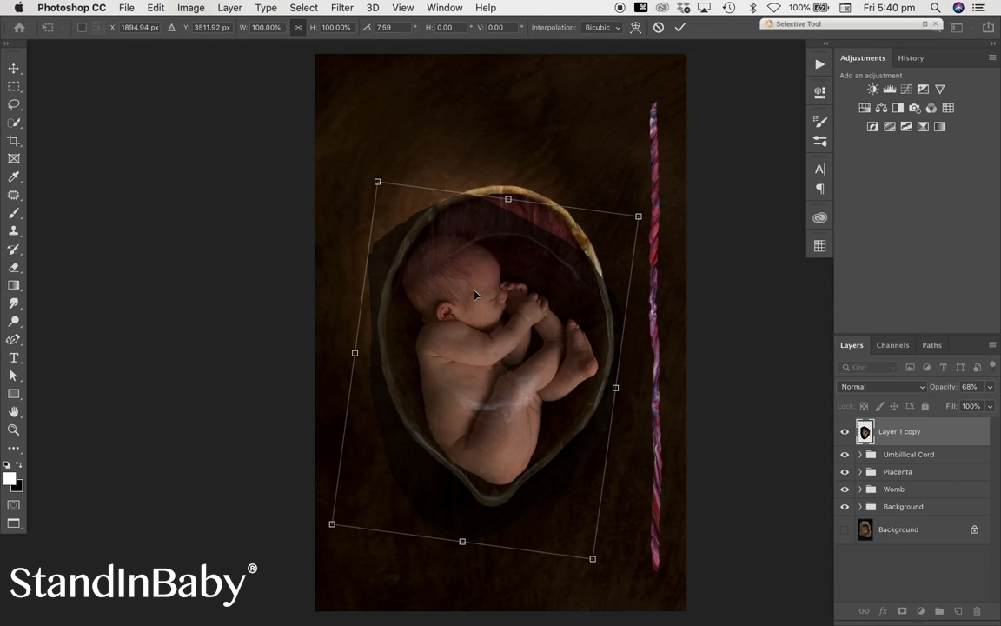
pyautogui.press('Return')
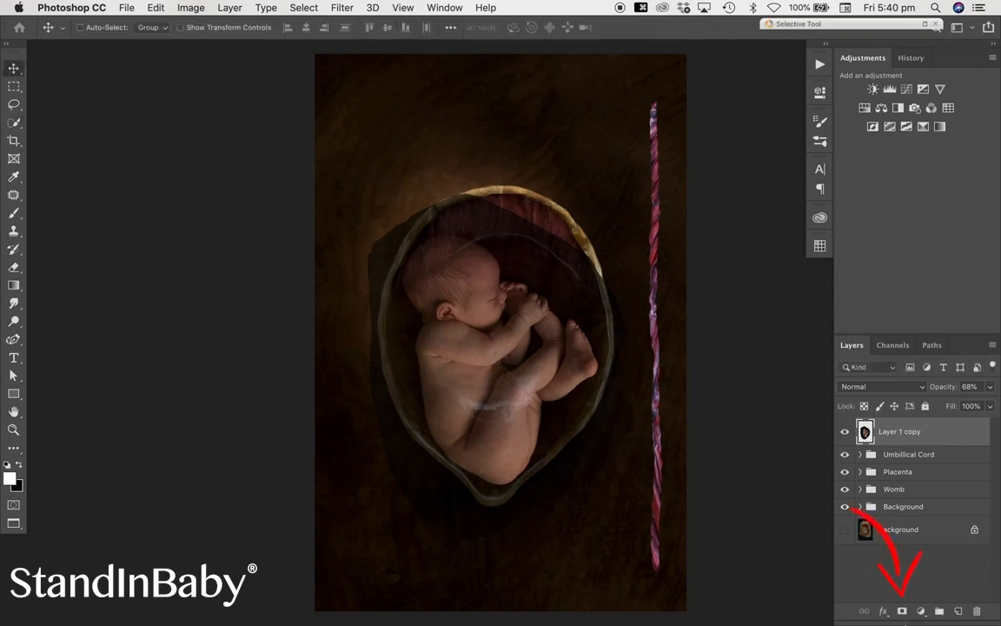
# Step: Add a layer mask to the baby layer and set up a Soft Round brush at 146 px with 44% hardness
pyautogui.click(903, 612)
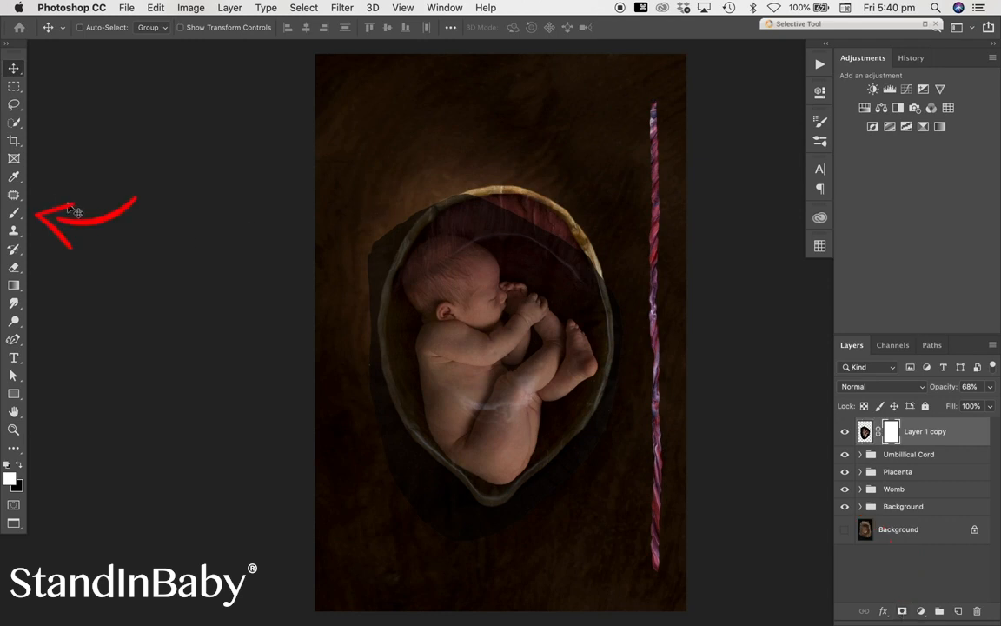
pyautogui.click(14, 213)
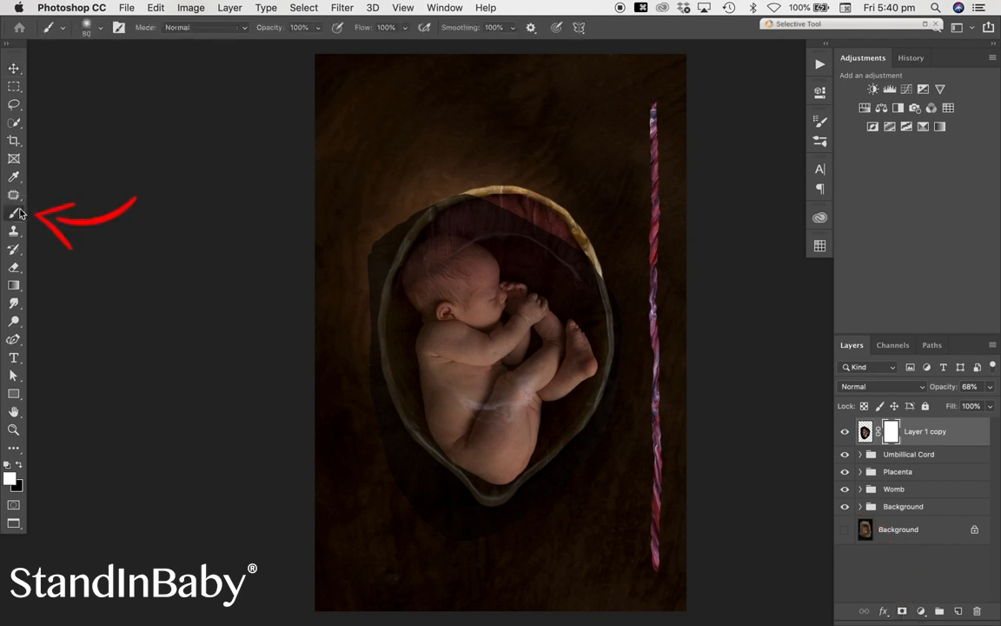
pyautogui.click(96, 32)
pyautogui.click(130, 70)
pyautogui.click(117, 100)
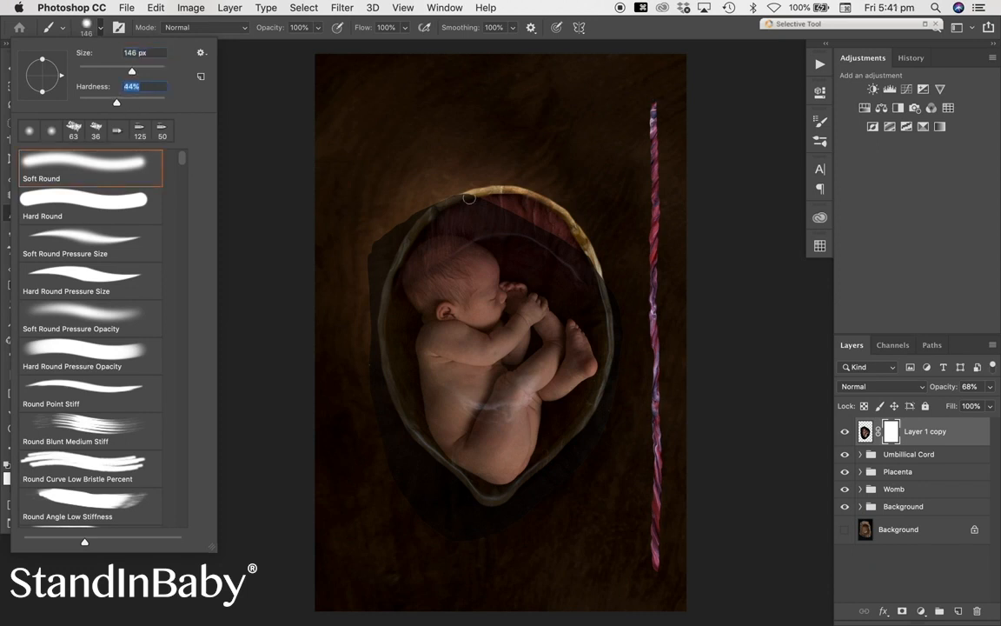
# Step: Mask out the baby layer's dark backdrop around the womb rim with a 300 px black brush and raise the layer's opacity to 100%
pyautogui.click(149, 68)
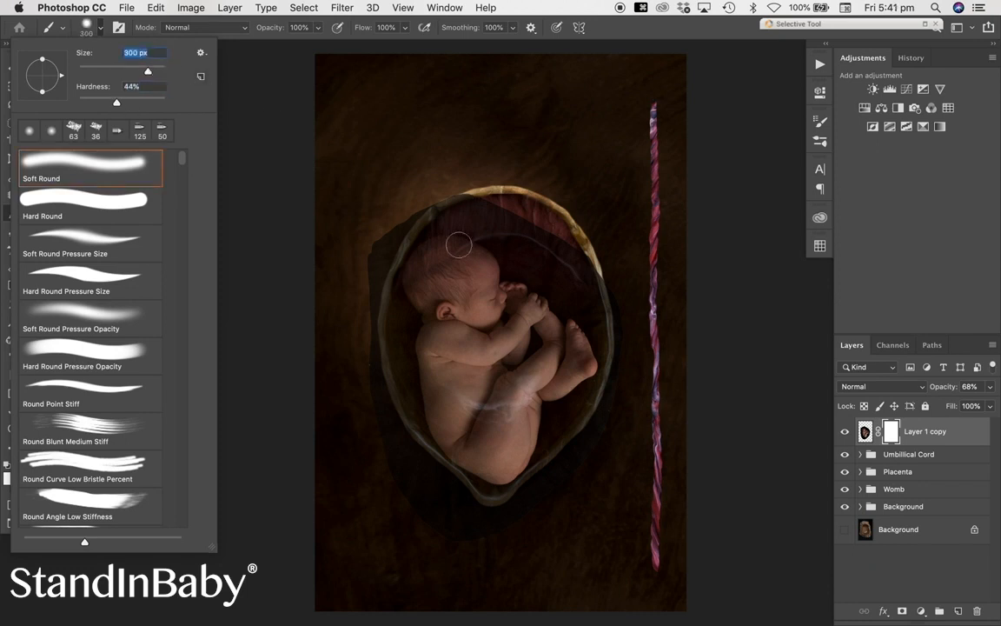
pyautogui.click(484, 204)
pyautogui.click(20, 465)
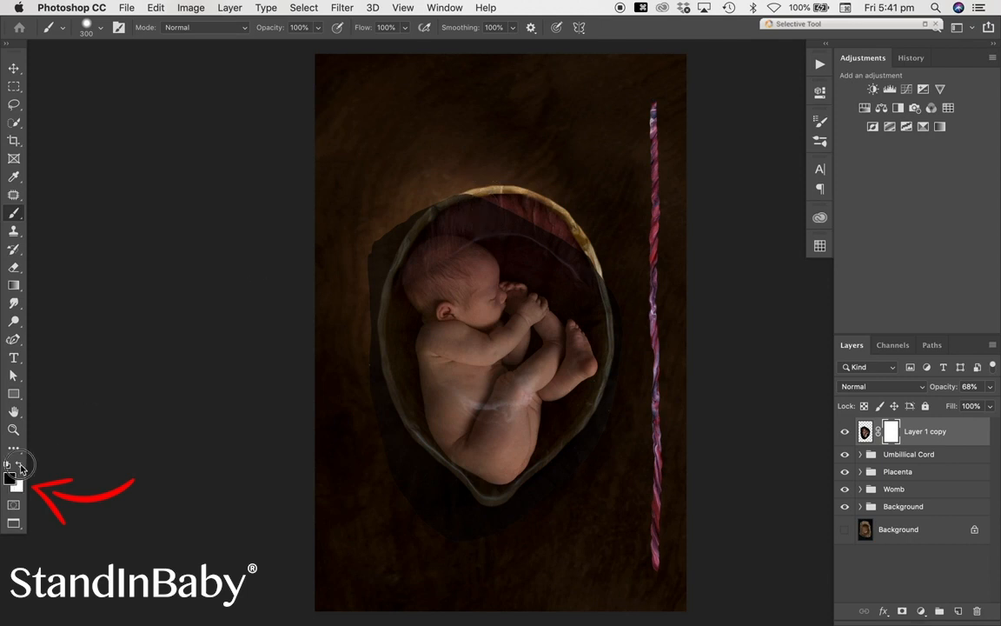
pyautogui.moveTo(484, 212)
pyautogui.mouseDown()
pyautogui.moveTo(407, 219)
pyautogui.moveTo(452, 203)
pyautogui.moveTo(538, 220)
pyautogui.moveTo(614, 288)
pyautogui.moveTo(484, 212)
pyautogui.moveTo(514, 227)
pyautogui.moveTo(617, 334)
pyautogui.moveTo(614, 383)
pyautogui.moveTo(535, 492)
pyautogui.moveTo(484, 514)
pyautogui.moveTo(575, 458)
pyautogui.moveTo(639, 366)
pyautogui.moveTo(633, 275)
pyautogui.mouseUp()
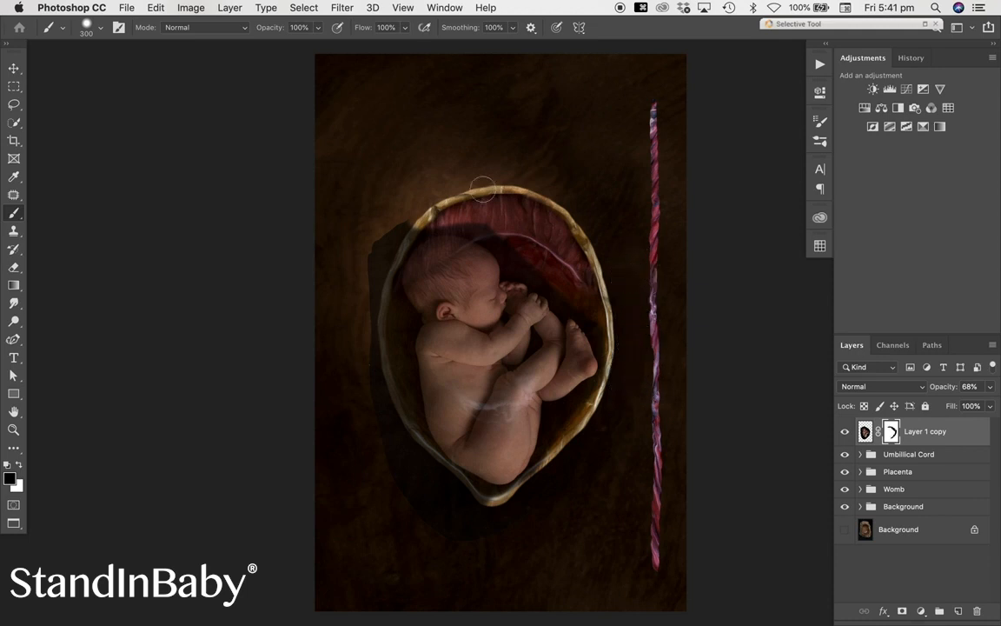
pyautogui.moveTo(392, 236)
pyautogui.mouseDown()
pyautogui.moveTo(384, 309)
pyautogui.moveTo(400, 460)
pyautogui.moveTo(397, 452)
pyautogui.mouseUp()
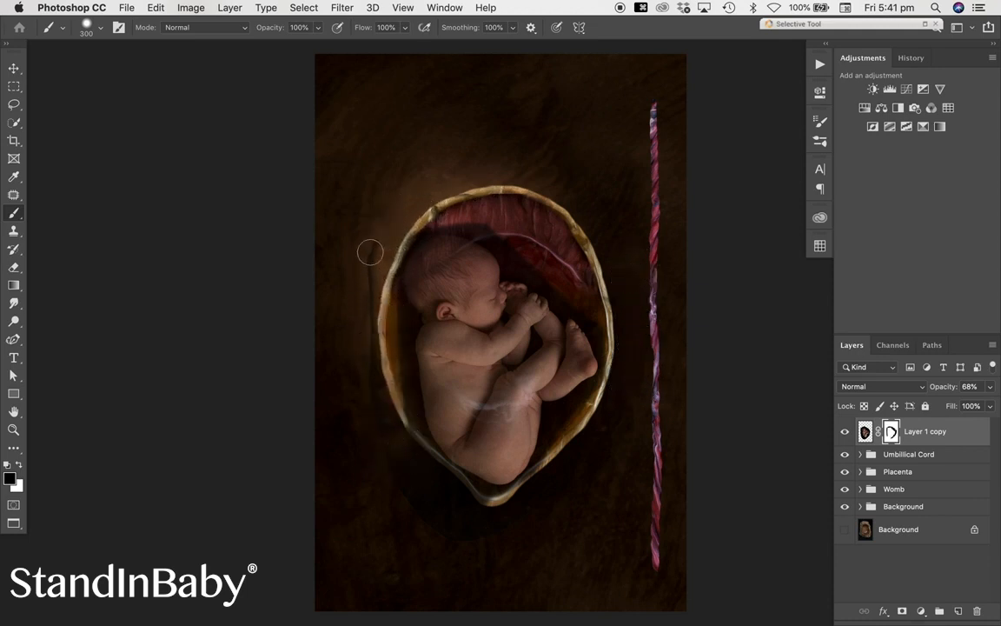
pyautogui.moveTo(372, 245)
pyautogui.mouseDown()
pyautogui.moveTo(385, 434)
pyautogui.moveTo(430, 513)
pyautogui.moveTo(490, 547)
pyautogui.moveTo(402, 455)
pyautogui.moveTo(403, 436)
pyautogui.moveTo(466, 493)
pyautogui.moveTo(518, 496)
pyautogui.moveTo(604, 397)
pyautogui.moveTo(616, 350)
pyautogui.moveTo(595, 311)
pyautogui.moveTo(502, 231)
pyautogui.moveTo(454, 207)
pyautogui.moveTo(410, 217)
pyautogui.moveTo(380, 282)
pyautogui.moveTo(386, 382)
pyautogui.moveTo(403, 433)
pyautogui.mouseUp()
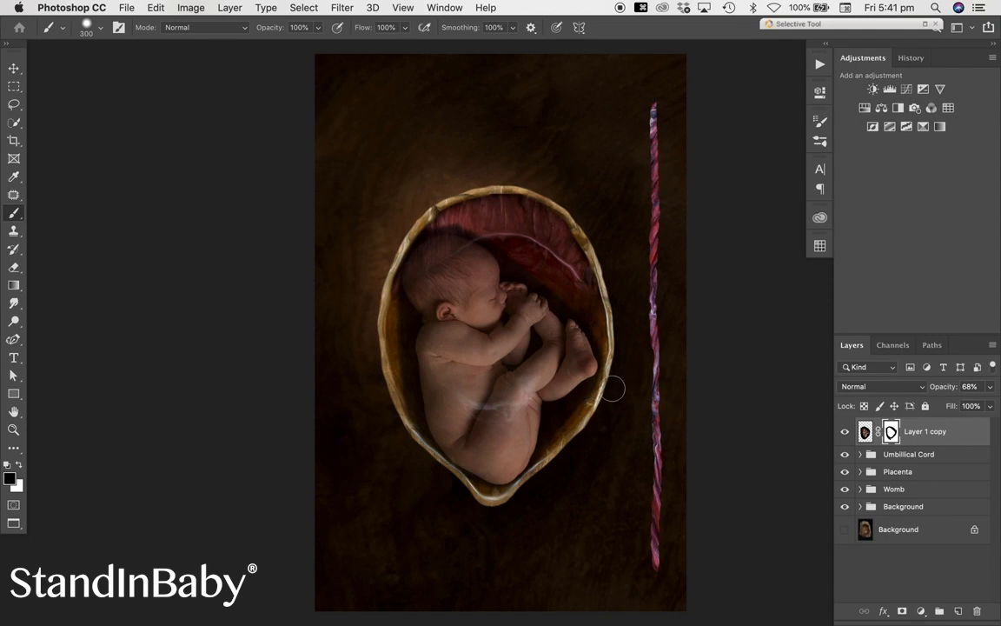
pyautogui.click(992, 386)
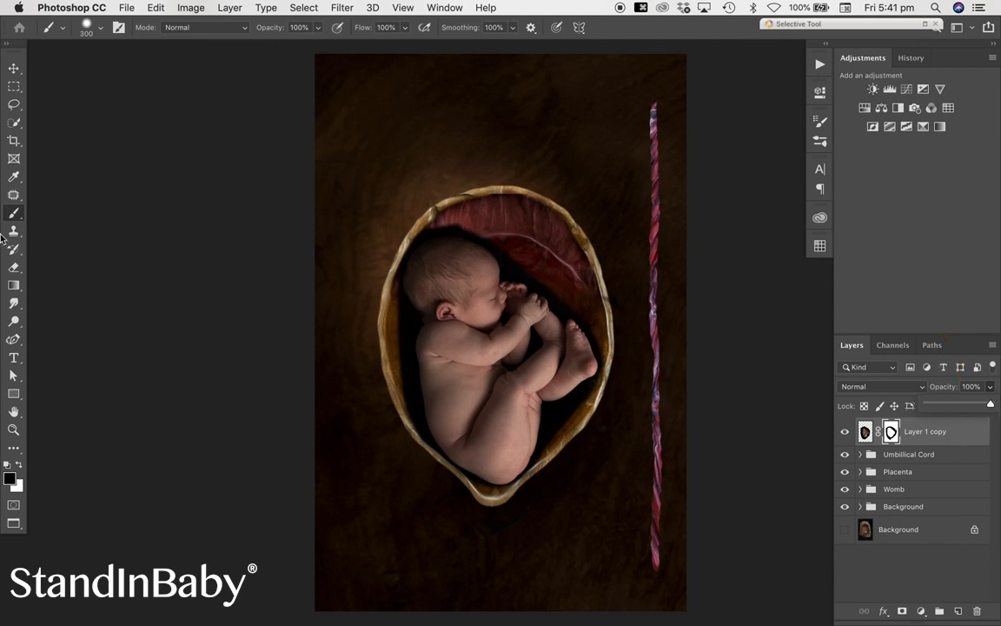
# Step: Lower the baby layer's opacity to 49% and select the placenta image of Layer 2 inside the Placenta group
pyautogui.click(13, 430)
pyautogui.moveTo(371, 194); pyautogui.dragTo(623, 405)
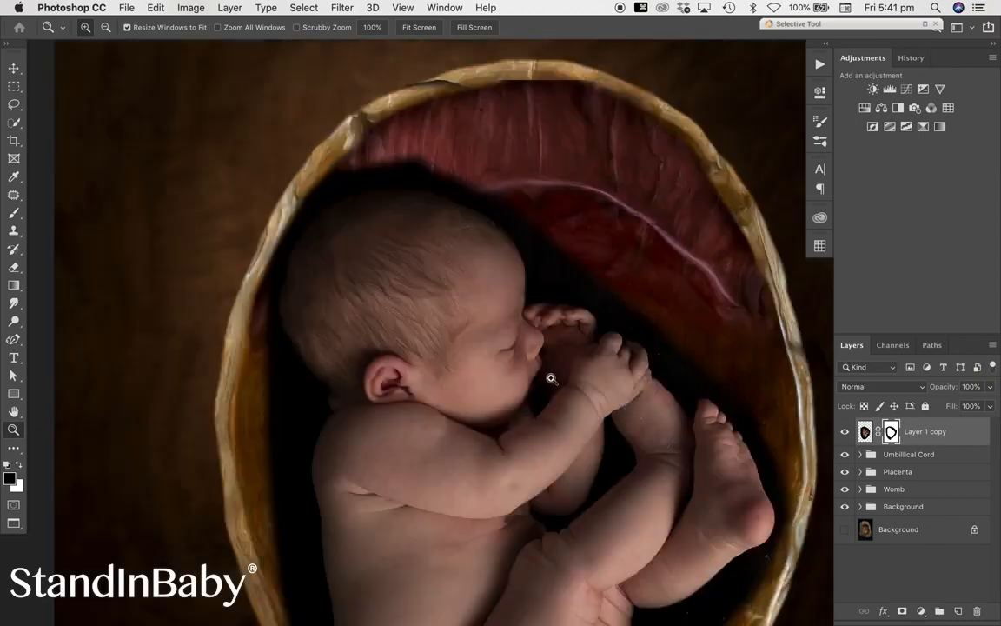
pyautogui.click(14, 69)
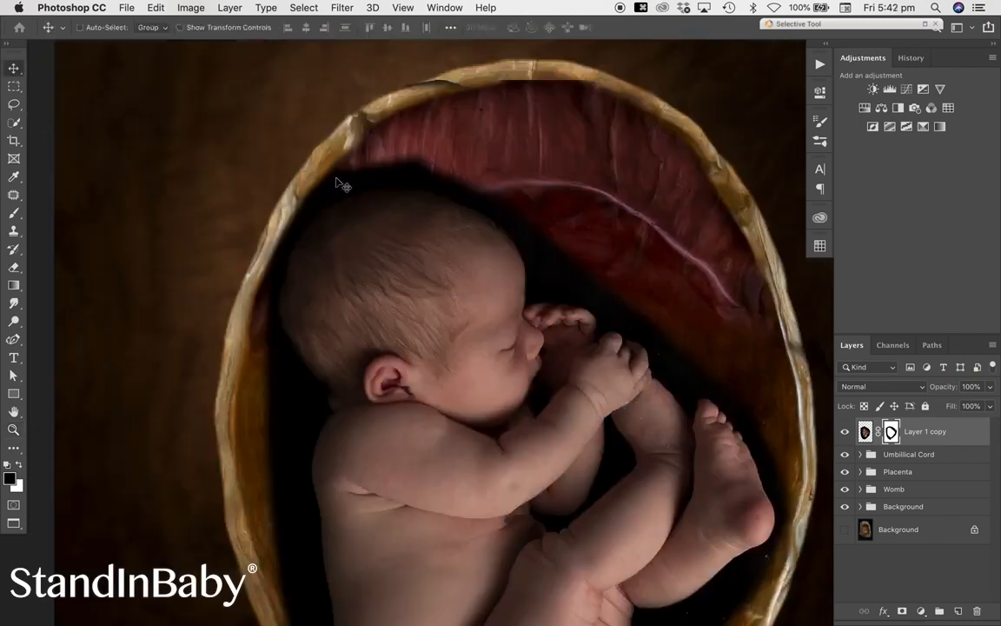
pyautogui.click(991, 388)
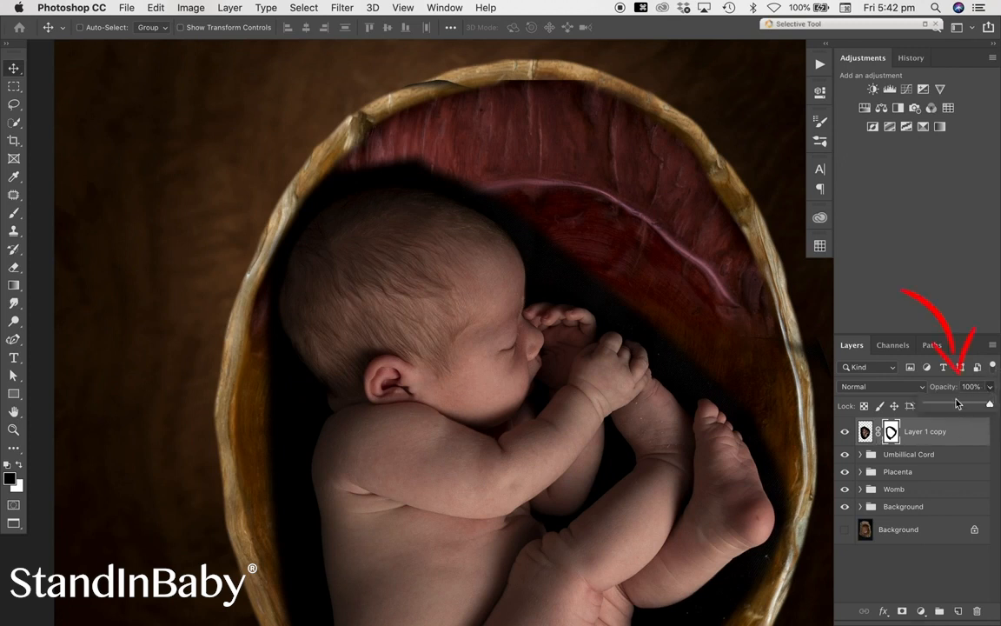
pyautogui.click(957, 403)
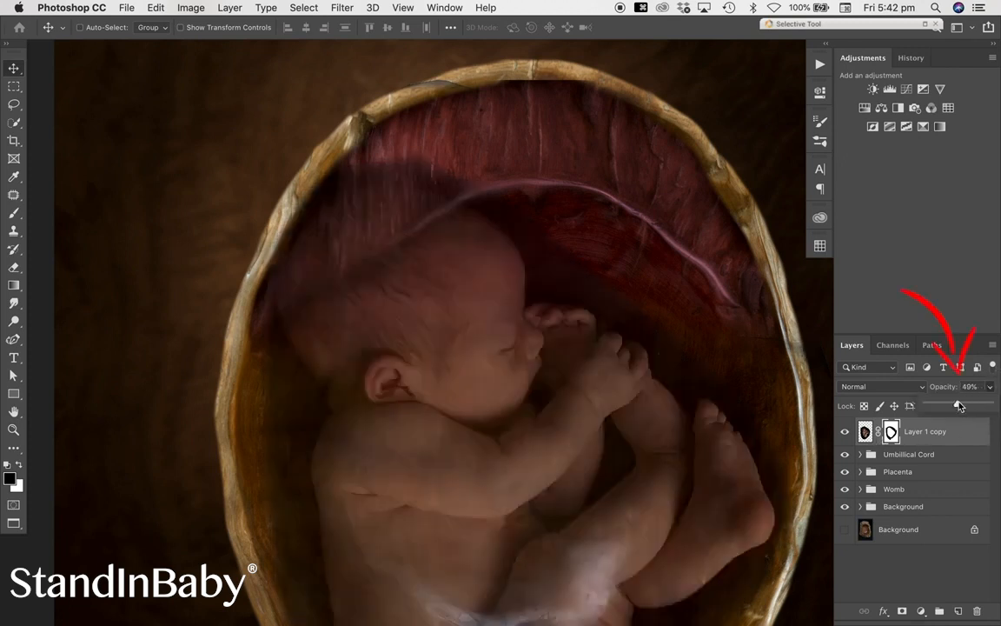
pyautogui.click(874, 477)
pyautogui.click(860, 472)
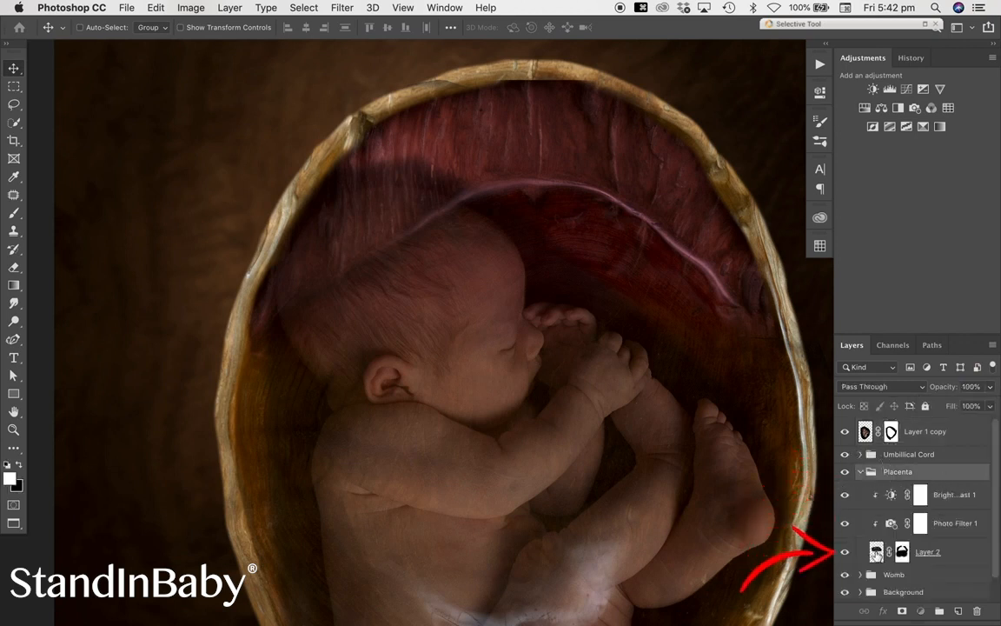
pyautogui.click(876, 552)
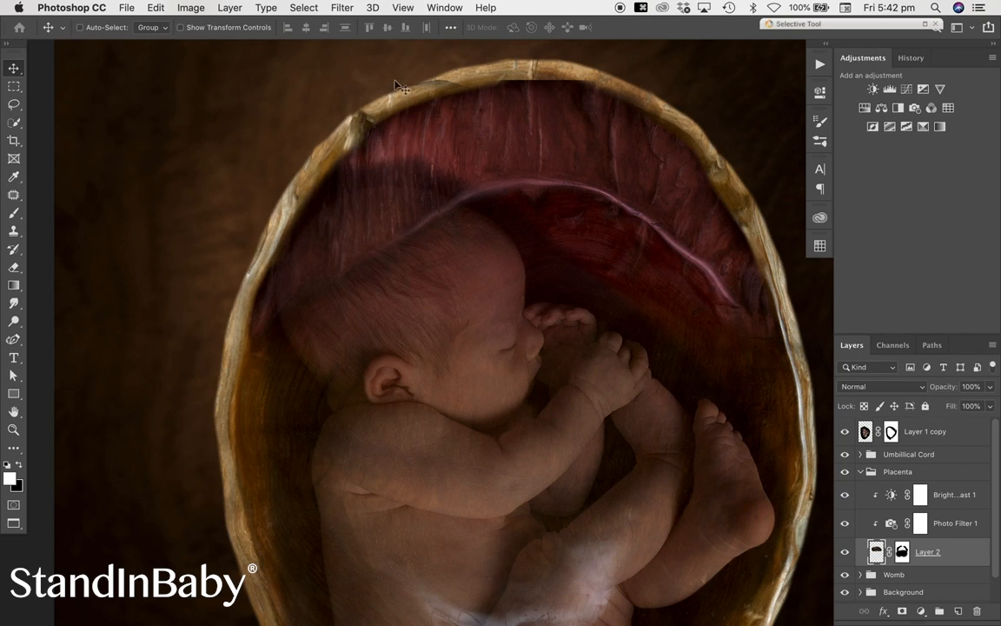
# Step: Liquify the placenta layer with the Forward Warp tool, enlarging the brush to 1300 and pushing the placenta's left side upward
pyautogui.click(345, 9)
pyautogui.click(352, 118)
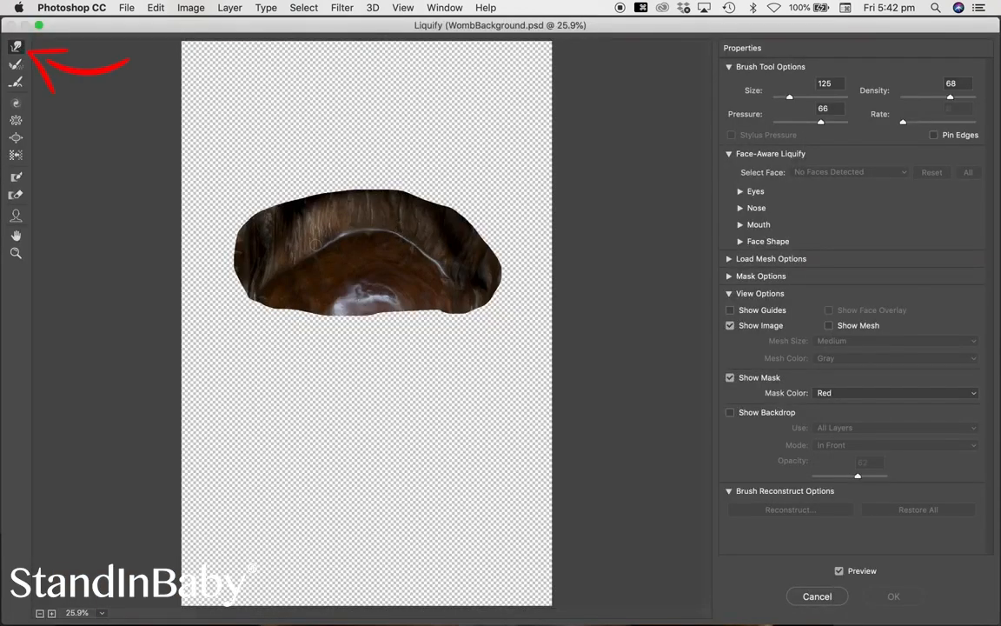
pyautogui.press(']')
pyautogui.press(']')
pyautogui.press(']')
pyautogui.press(']')
pyautogui.press(']')
pyautogui.press(']')
pyautogui.press(']')
pyautogui.press(']')
pyautogui.press(']')
pyautogui.press(']')
pyautogui.press(']')
pyautogui.press(']')
pyautogui.press(']')
pyautogui.press(']')
pyautogui.press(']')
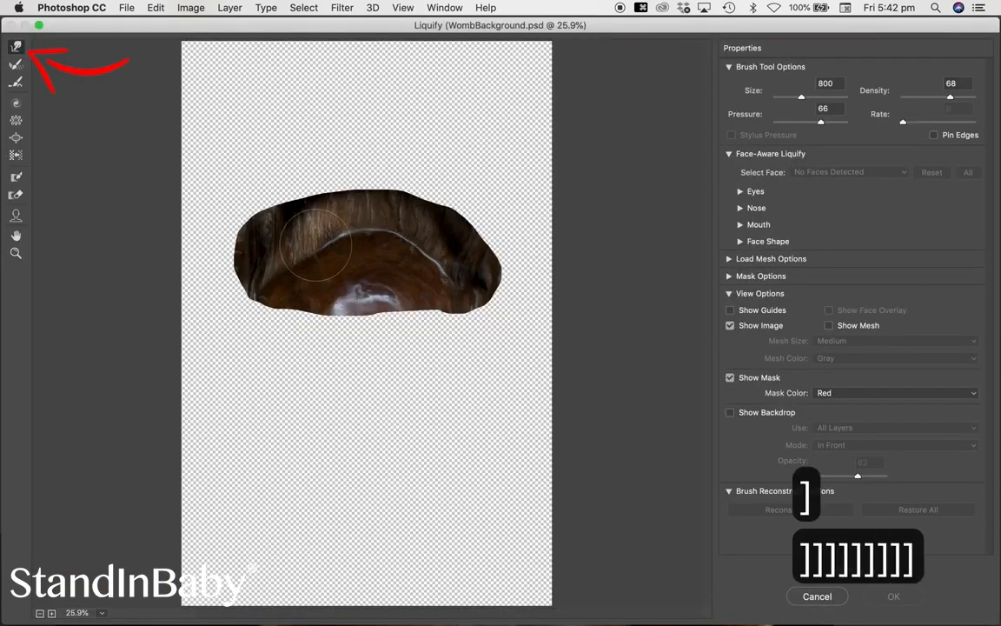
pyautogui.moveTo(318, 244)
pyautogui.mouseDown()
pyautogui.moveTo(295, 274)
pyautogui.moveTo(296, 242)
pyautogui.mouseUp()
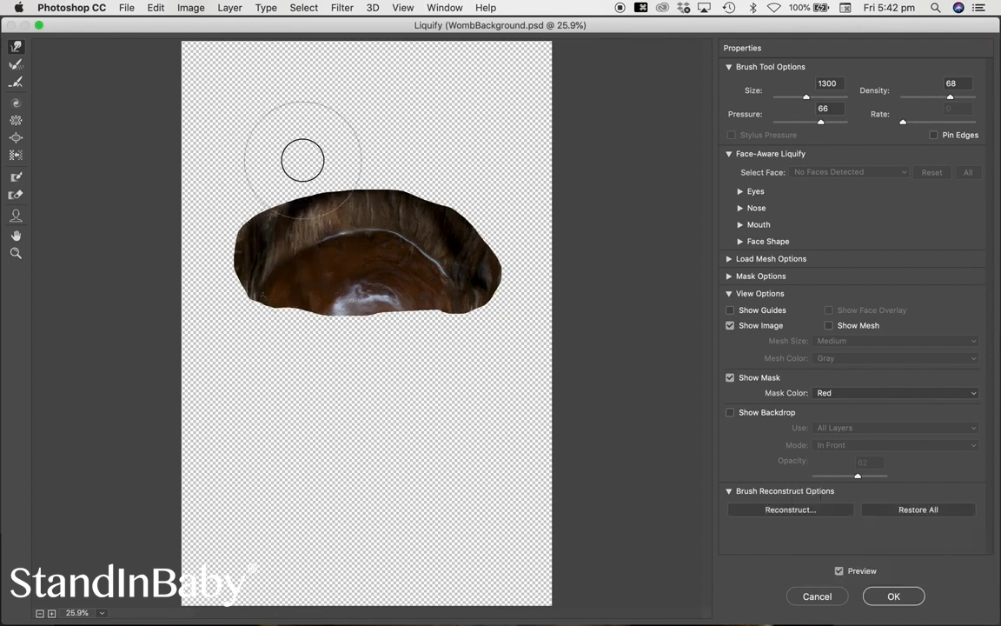
pyautogui.moveTo(238, 317)
pyautogui.mouseDown()
pyautogui.moveTo(246, 271)
pyautogui.moveTo(298, 279)
pyautogui.moveTo(315, 294)
pyautogui.moveTo(305, 250)
pyautogui.mouseUp()
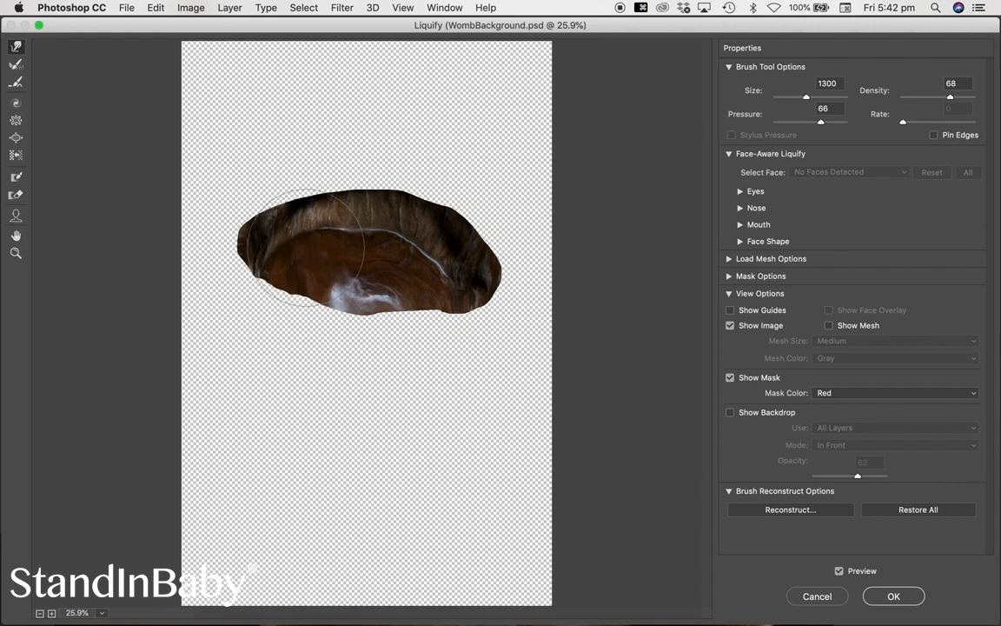
# Step: Show the all-layers backdrop in Liquify, push the placenta ridge above the baby's head upward with a 700 brush, and apply the warp
pyautogui.click(730, 413)
pyautogui.moveTo(307, 282)
pyautogui.mouseDown()
pyautogui.moveTo(317, 243)
pyautogui.moveTo(343, 242)
pyautogui.moveTo(252, 184)
pyautogui.moveTo(290, 208)
pyautogui.moveTo(301, 235)
pyautogui.mouseUp()
pyautogui.press('[')
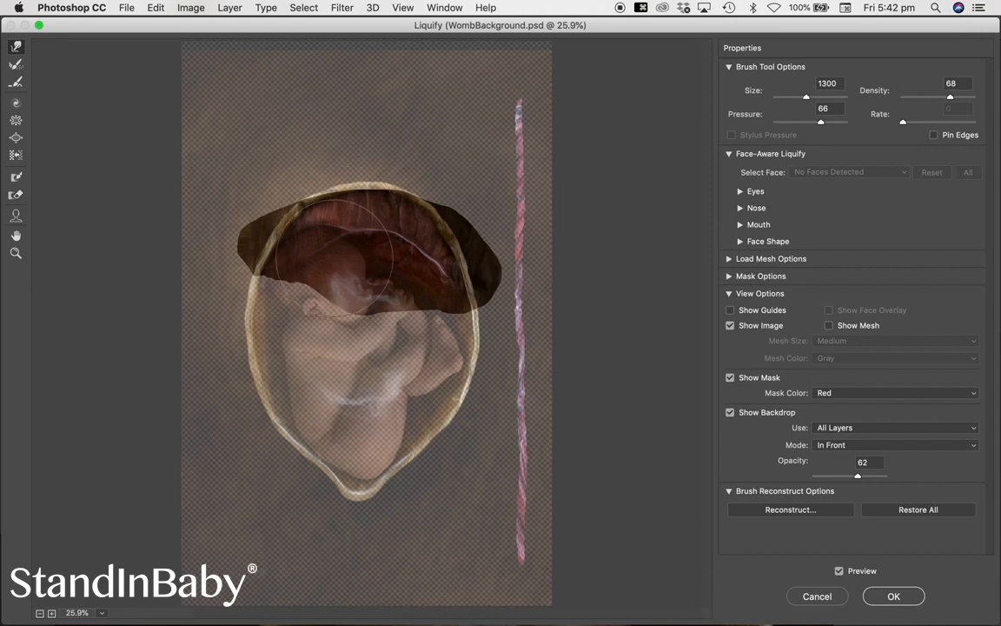
pyautogui.press('[')
pyautogui.press('[')
pyautogui.press('[')
pyautogui.press('[')
pyautogui.press('[')
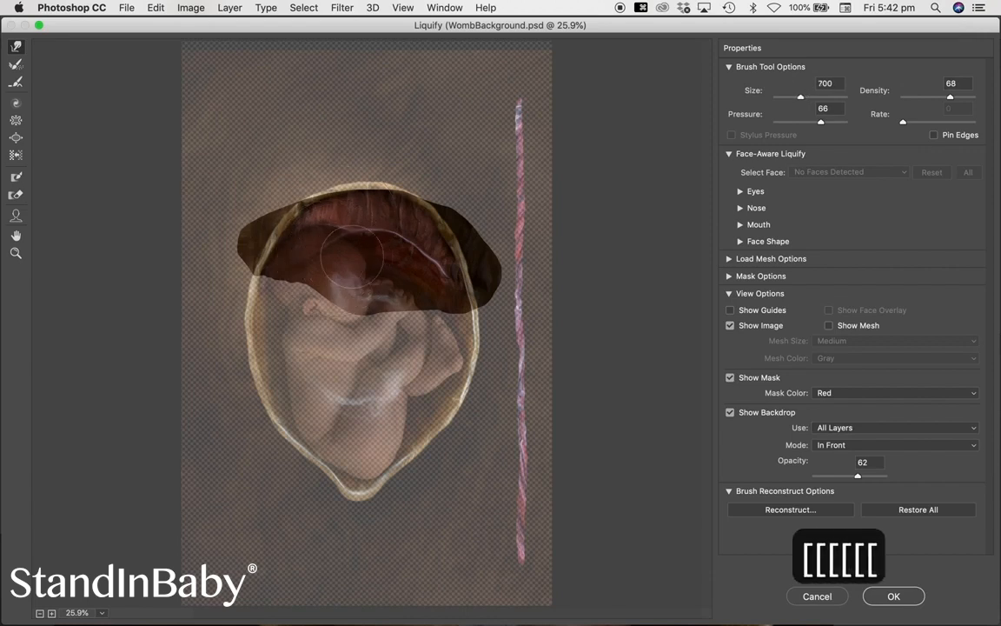
pyautogui.moveTo(353, 261); pyautogui.dragTo(357, 246)
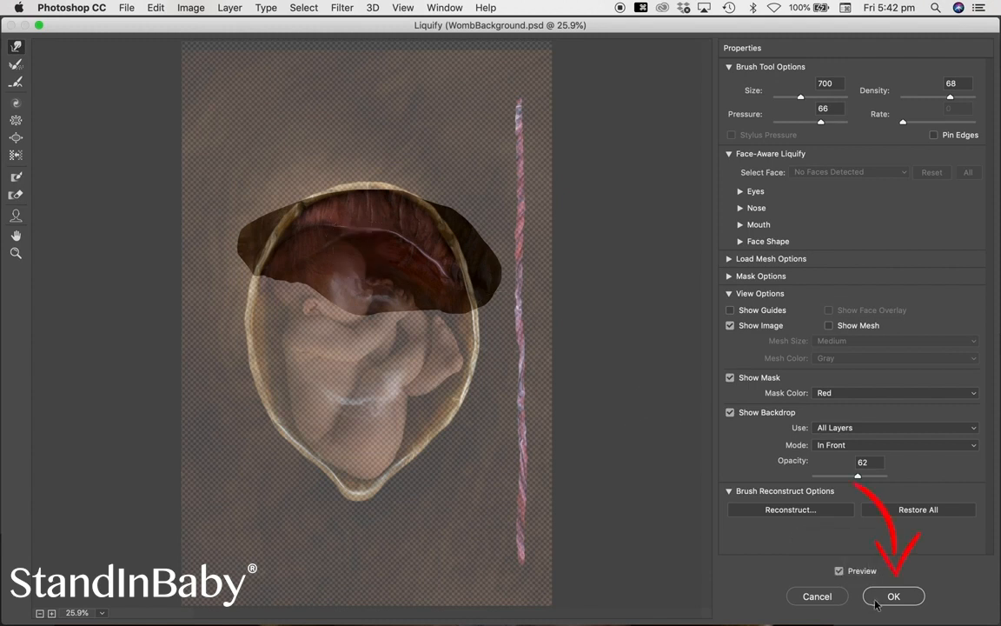
pyautogui.click(903, 600)
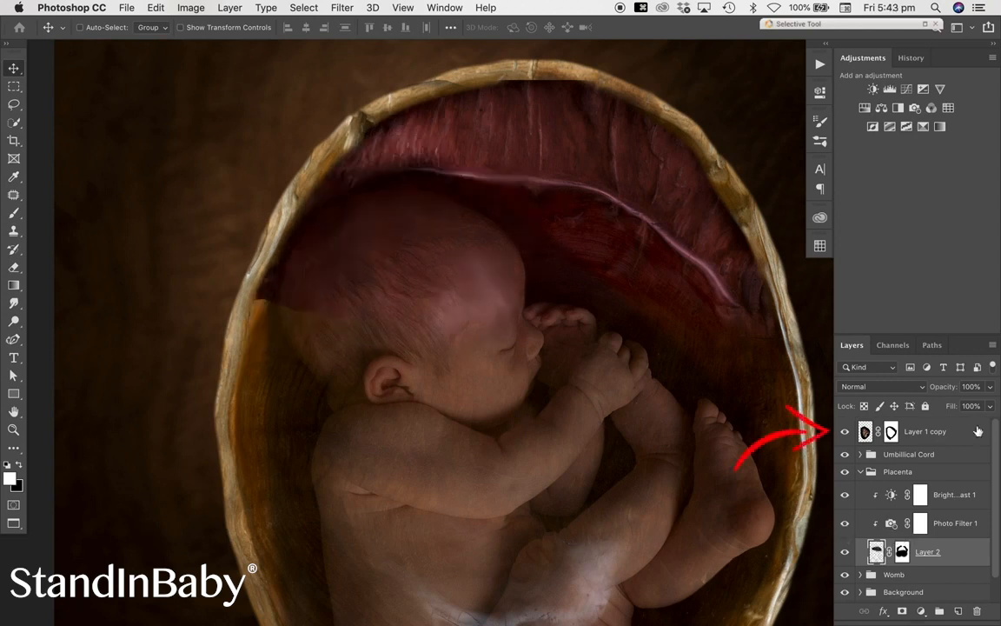
# Step: Restore the baby layer to 100% opacity and paint black on its mask to clear the dark backdrop above the head
pyautogui.click(978, 431)
pyautogui.moveTo(989, 387); pyautogui.dragTo(995, 406)
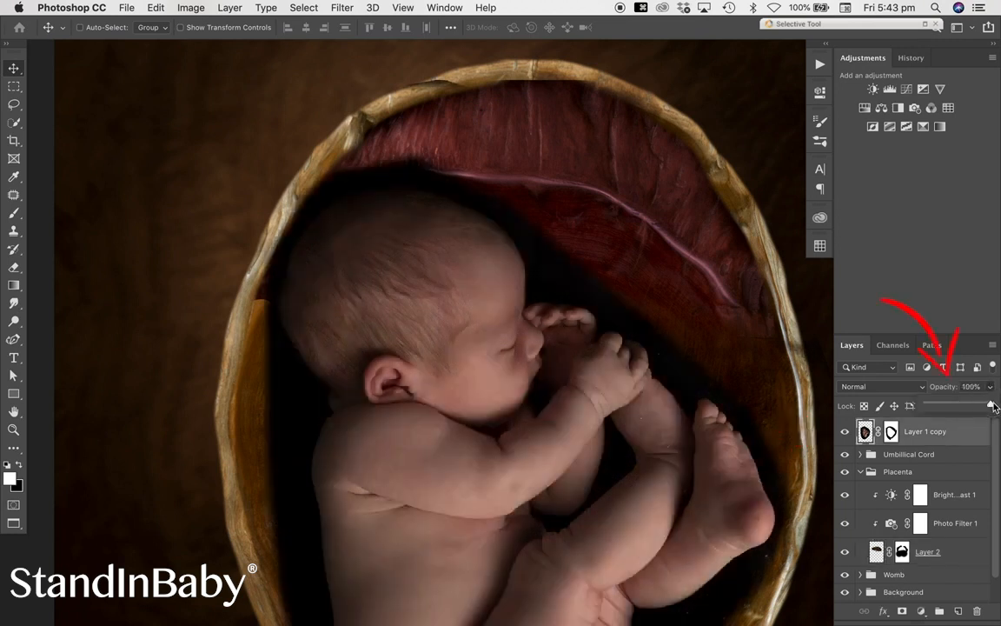
pyautogui.click(891, 432)
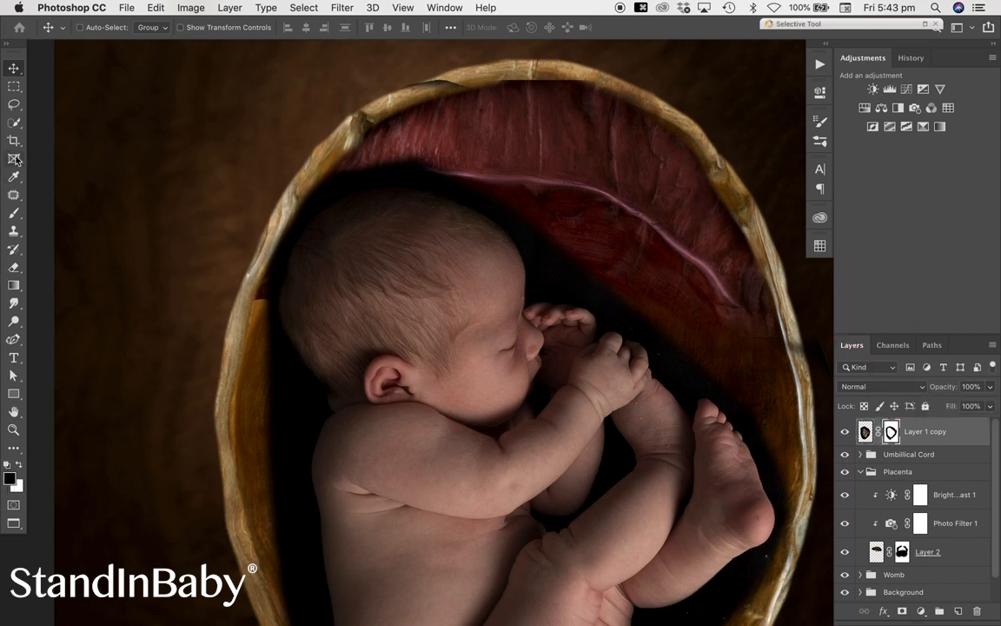
pyautogui.click(14, 213)
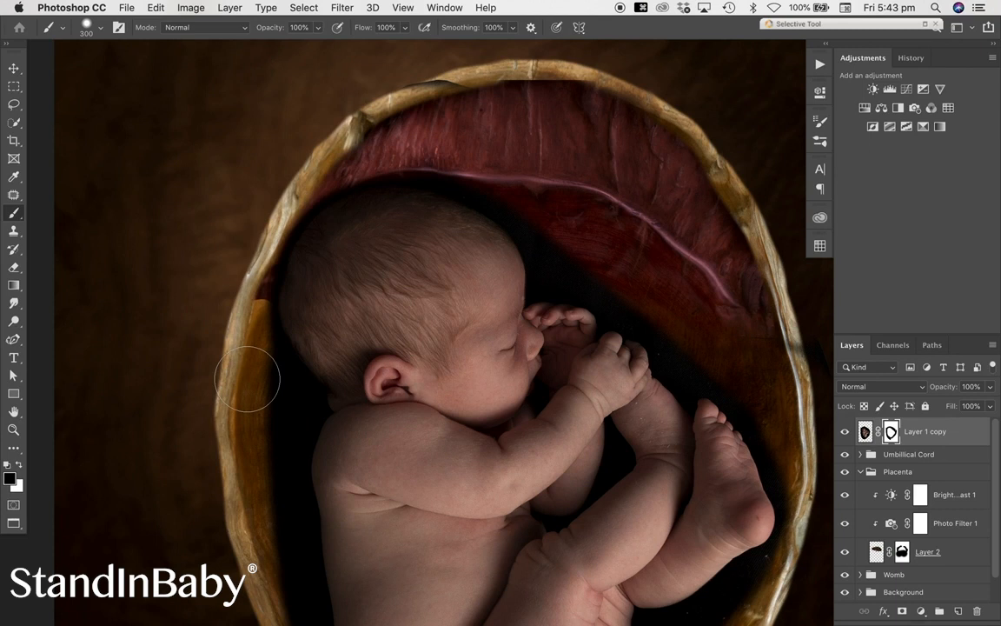
# Step: Set the Soft Round brush to 30% opacity and 2% hardness, and softly mask the backdrop between the baby's head, foot and placenta
pyautogui.click(315, 27)
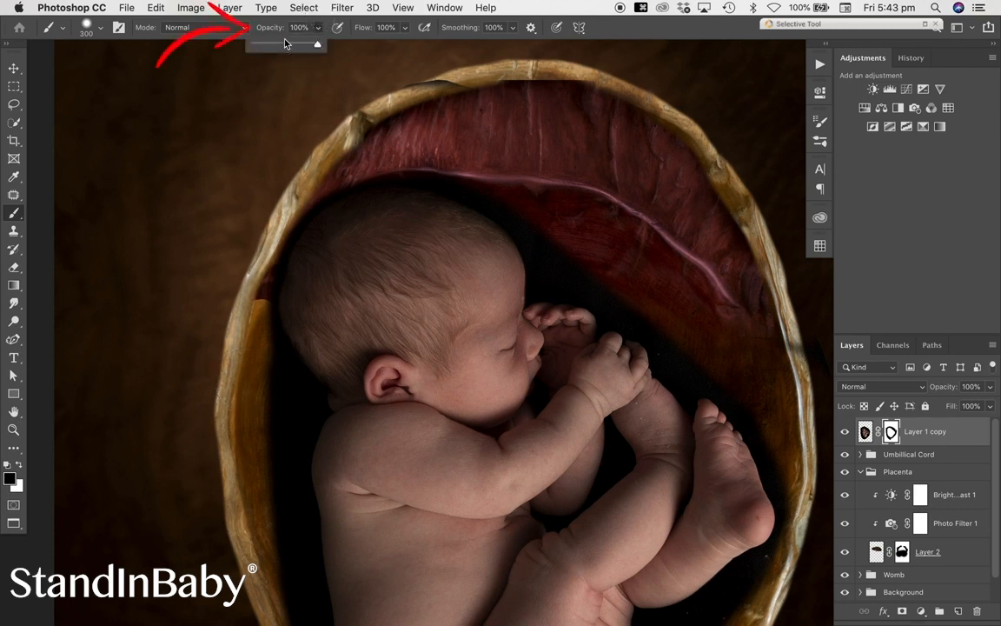
pyautogui.click(96, 28)
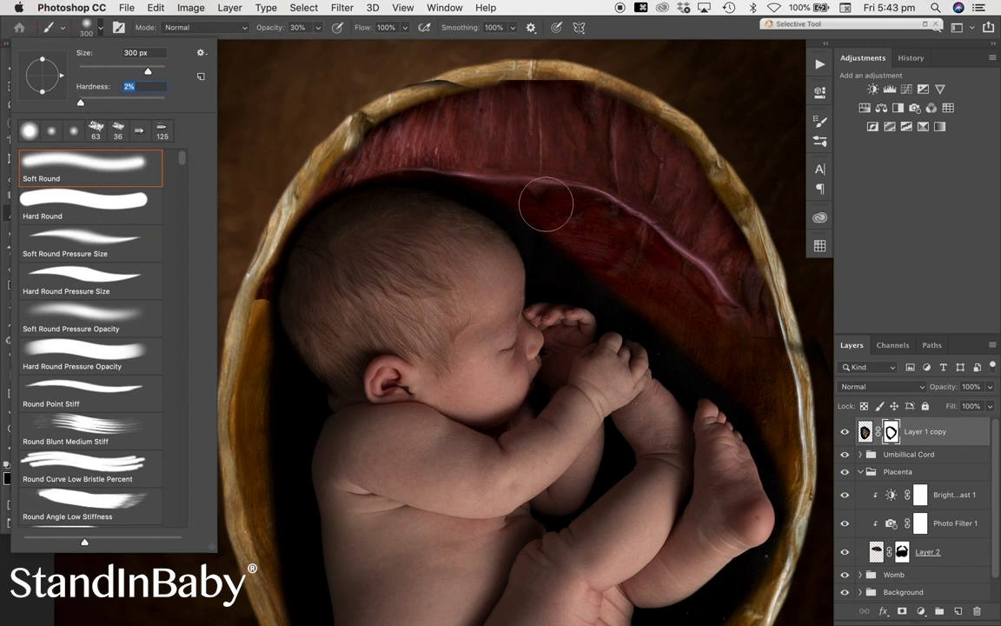
pyautogui.press('Return')
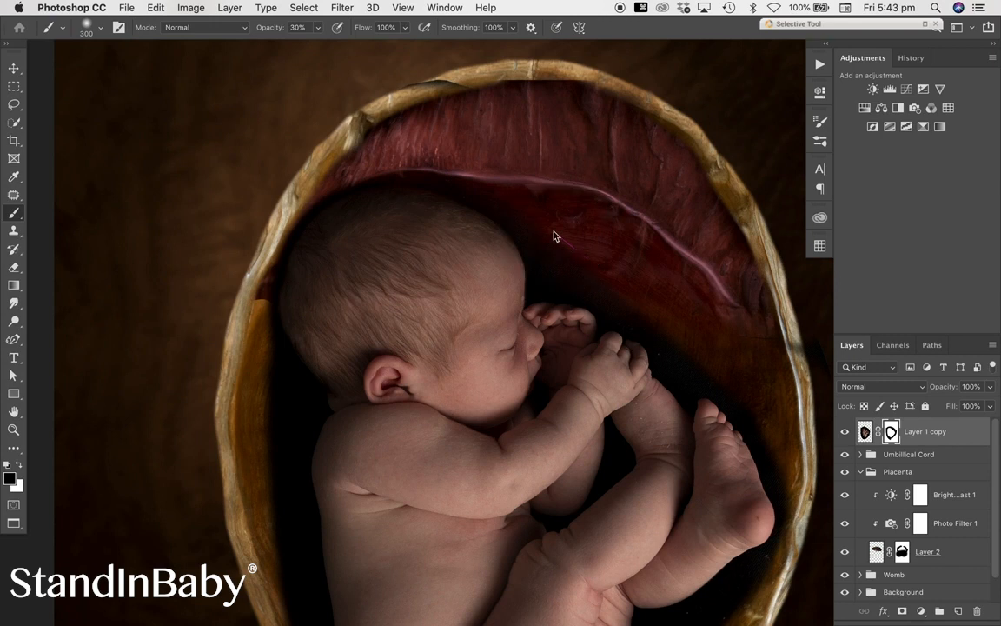
pyautogui.moveTo(558, 236)
pyautogui.mouseDown()
pyautogui.moveTo(605, 269)
pyautogui.moveTo(514, 195)
pyautogui.mouseUp()
pyautogui.moveTo(662, 306)
pyautogui.mouseDown()
pyautogui.moveTo(696, 345)
pyautogui.moveTo(581, 262)
pyautogui.moveTo(677, 319)
pyautogui.moveTo(585, 255)
pyautogui.moveTo(752, 344)
pyautogui.moveTo(810, 491)
pyautogui.moveTo(770, 404)
pyautogui.moveTo(670, 327)
pyautogui.moveTo(696, 340)
pyautogui.mouseUp()
# Step: Softly mask the remaining dark backdrop along the inner sides and lower part of the womb with the 30% black brush
pyautogui.scroll(-3, 261, 200)
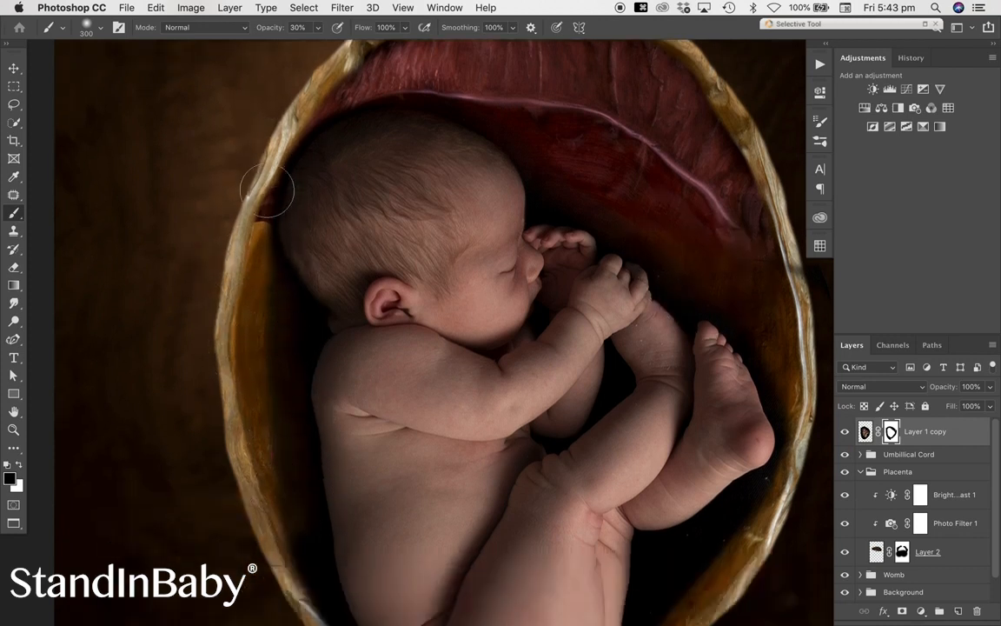
pyautogui.scroll(-5, 265, 204)
pyautogui.moveTo(264, 219)
pyautogui.mouseDown()
pyautogui.moveTo(285, 397)
pyautogui.moveTo(307, 476)
pyautogui.moveTo(277, 416)
pyautogui.moveTo(254, 241)
pyautogui.moveTo(260, 157)
pyautogui.mouseUp()
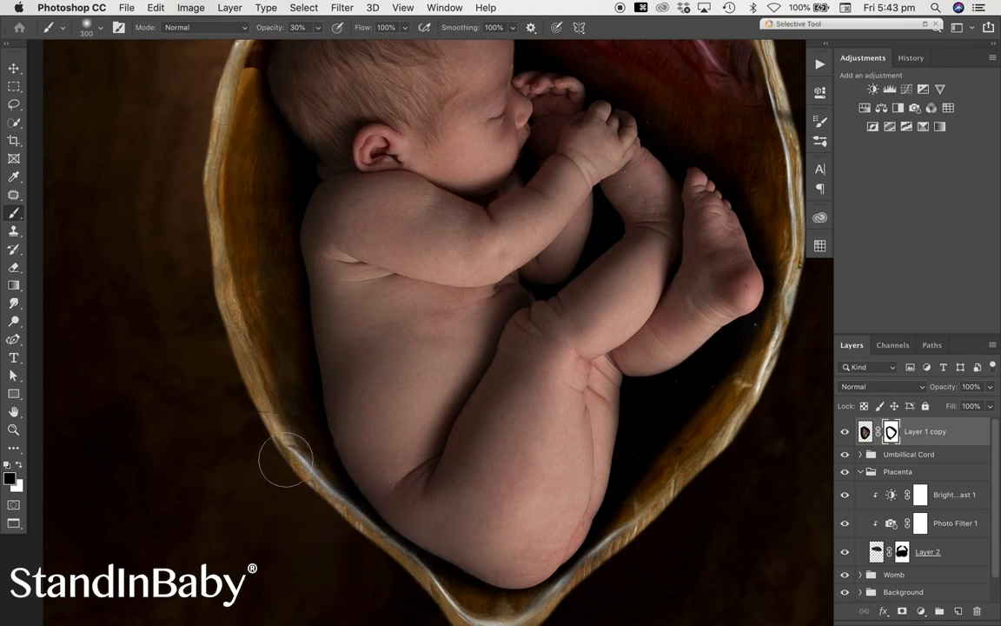
pyautogui.moveTo(626, 508)
pyautogui.mouseDown()
pyautogui.moveTo(669, 420)
pyautogui.moveTo(774, 341)
pyautogui.moveTo(650, 490)
pyautogui.moveTo(636, 560)
pyautogui.moveTo(641, 515)
pyautogui.moveTo(630, 535)
pyautogui.moveTo(660, 461)
pyautogui.moveTo(780, 333)
pyautogui.mouseUp()
pyautogui.moveTo(785, 229)
pyautogui.mouseDown()
pyautogui.moveTo(798, 288)
pyautogui.moveTo(758, 180)
pyautogui.moveTo(688, 128)
pyautogui.moveTo(731, 145)
pyautogui.moveTo(782, 223)
pyautogui.moveTo(671, 123)
pyautogui.moveTo(682, 128)
pyautogui.moveTo(606, 34)
pyautogui.moveTo(565, 43)
pyautogui.mouseUp()
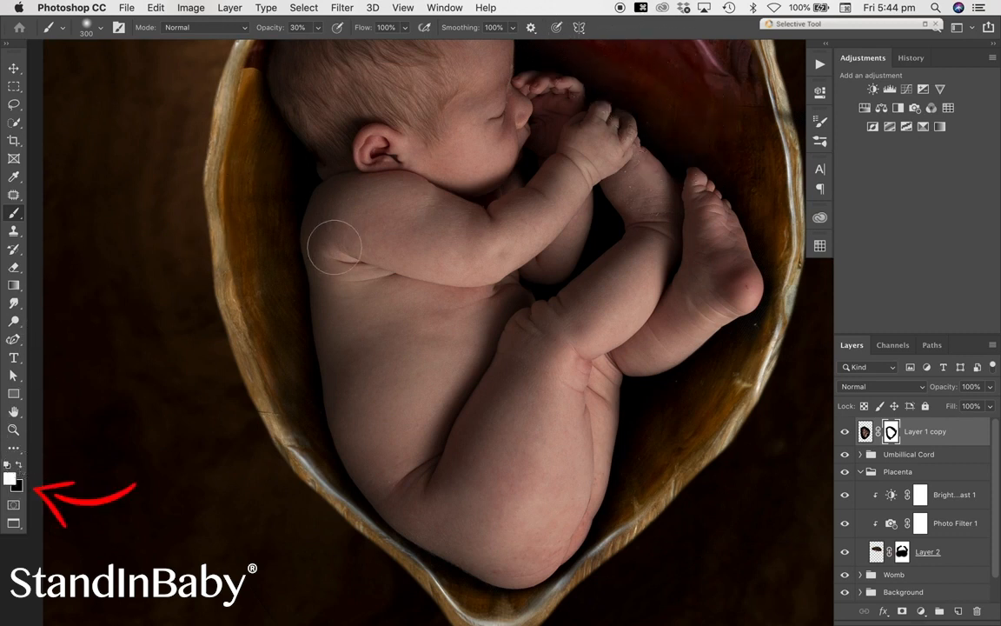
# Step: Switch to white and paint with an 800 px brush at 30% opacity to bring back soft shadow around the baby
pyautogui.press(']')
pyautogui.press(']')
pyautogui.press(']')
pyautogui.press(']')
pyautogui.press(']')
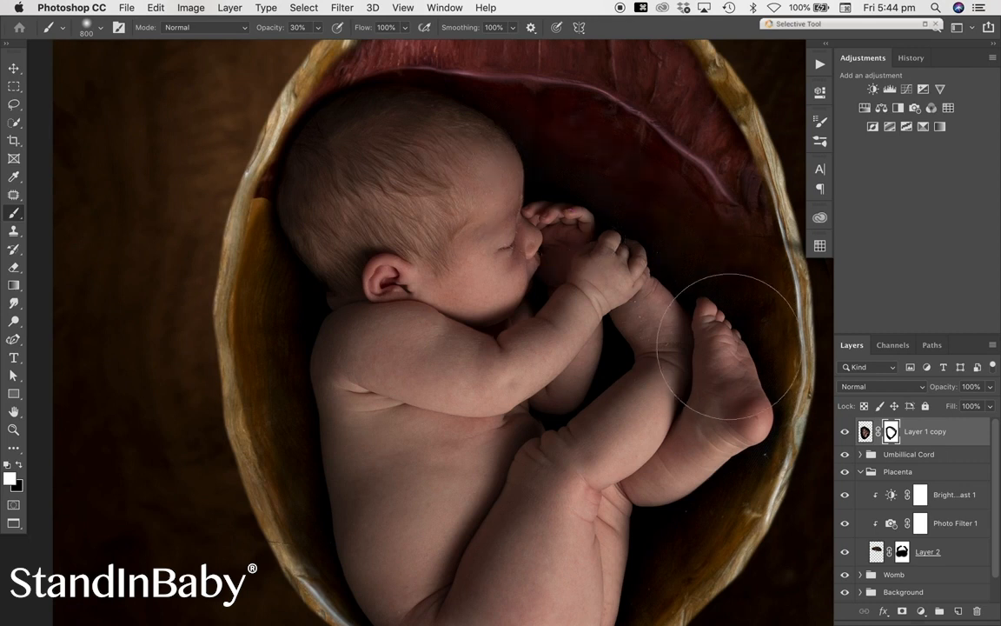
# Step: Reduce the white brush to 300 px and restore shadow beneath the placenta ridge beside the baby's head
pyautogui.press('[')
pyautogui.press('[')
pyautogui.press('[')
pyautogui.press('[')
pyautogui.press('[')
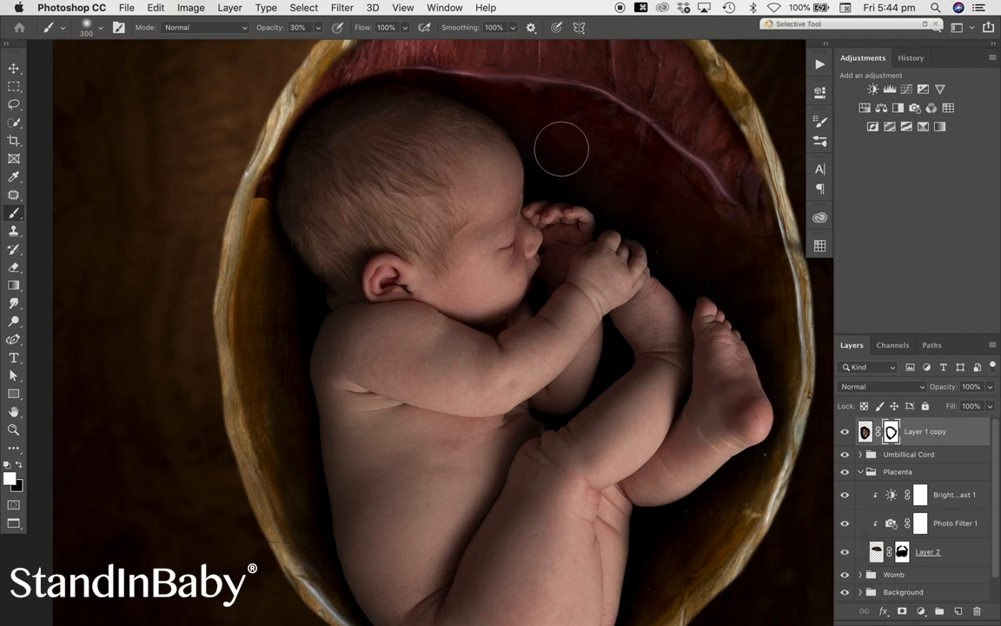
pyautogui.moveTo(440, 105)
pyautogui.mouseDown()
pyautogui.moveTo(497, 98)
pyautogui.moveTo(556, 109)
pyautogui.moveTo(552, 127)
pyautogui.moveTo(594, 149)
pyautogui.mouseUp()
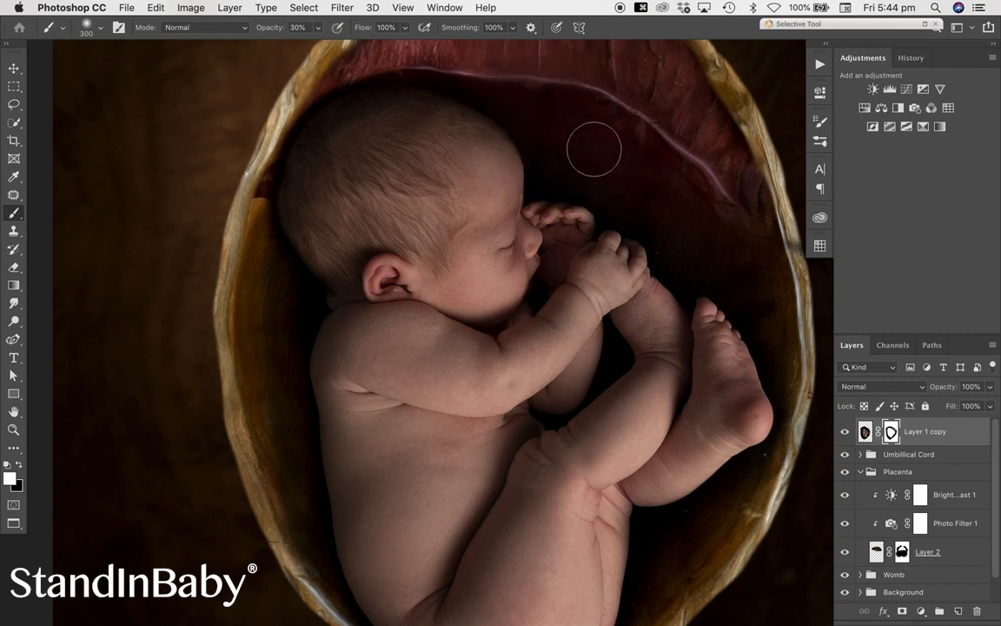
# Step: Mask the Placenta group's hard edge beside the head, and clear baby-layer remnants along the womb rim with black at 100% brush opacity
pyautogui.moveTo(288, 184)
pyautogui.mouseDown()
pyautogui.moveTo(268, 223)
pyautogui.moveTo(273, 197)
pyautogui.moveTo(271, 209)
pyautogui.mouseUp()
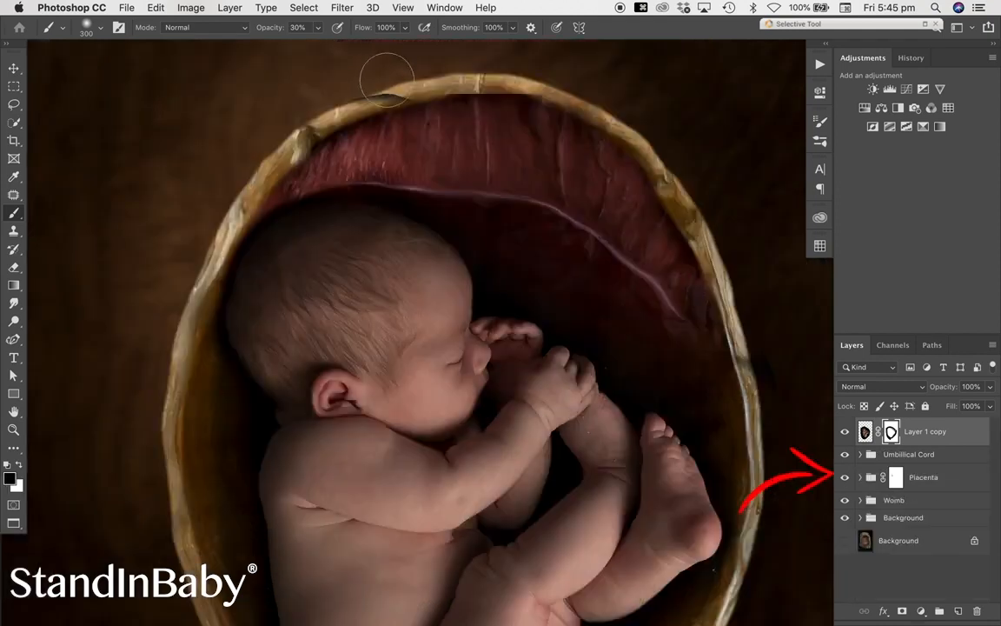
pyautogui.click(319, 30)
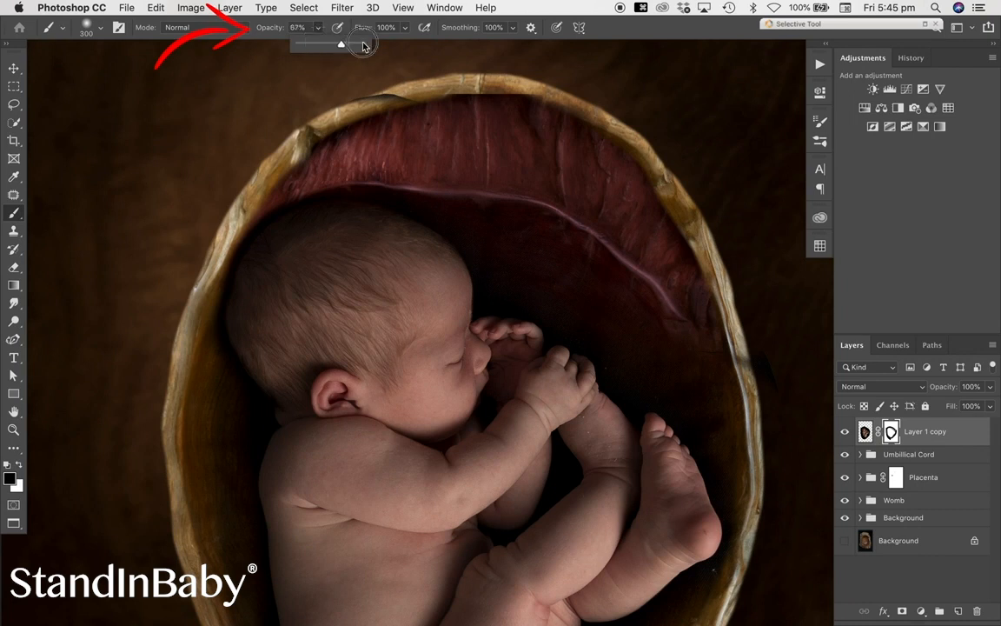
pyautogui.moveTo(376, 95)
pyautogui.mouseDown()
pyautogui.moveTo(419, 107)
pyautogui.moveTo(412, 99)
pyautogui.moveTo(314, 118)
pyautogui.moveTo(358, 103)
pyautogui.moveTo(431, 95)
pyautogui.moveTo(382, 102)
pyautogui.moveTo(268, 154)
pyautogui.moveTo(332, 137)
pyautogui.moveTo(564, 115)
pyautogui.moveTo(450, 83)
pyautogui.moveTo(590, 130)
pyautogui.moveTo(662, 207)
pyautogui.moveTo(746, 372)
pyautogui.moveTo(772, 509)
pyautogui.moveTo(753, 570)
pyautogui.mouseUp()
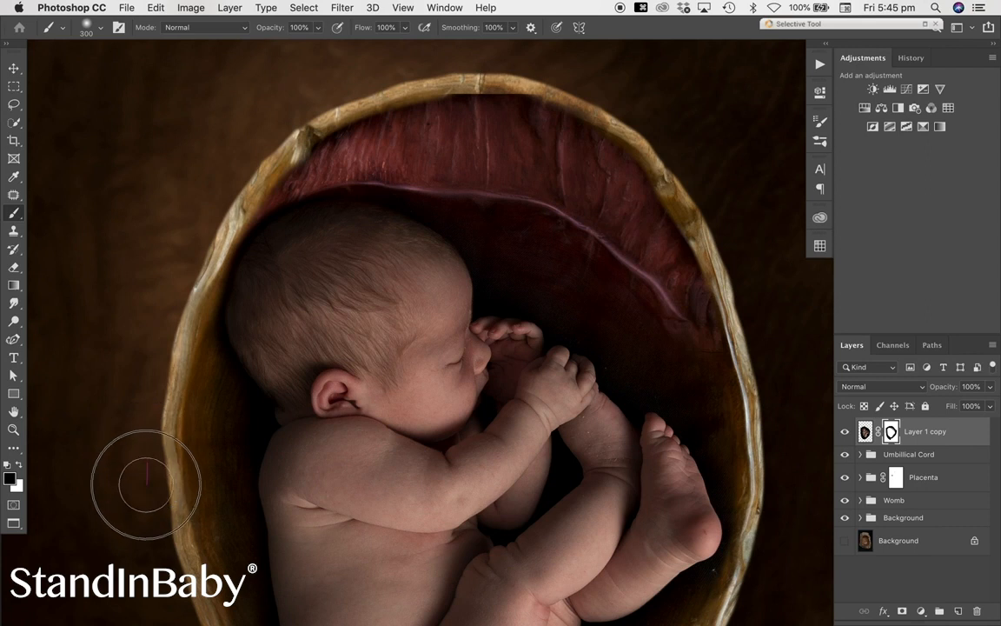
# Step: Reduce the black brush to 175 px and clear any leftover baby-layer remnants around the womb's lower rim
pyautogui.scroll(-5, 139, 478)
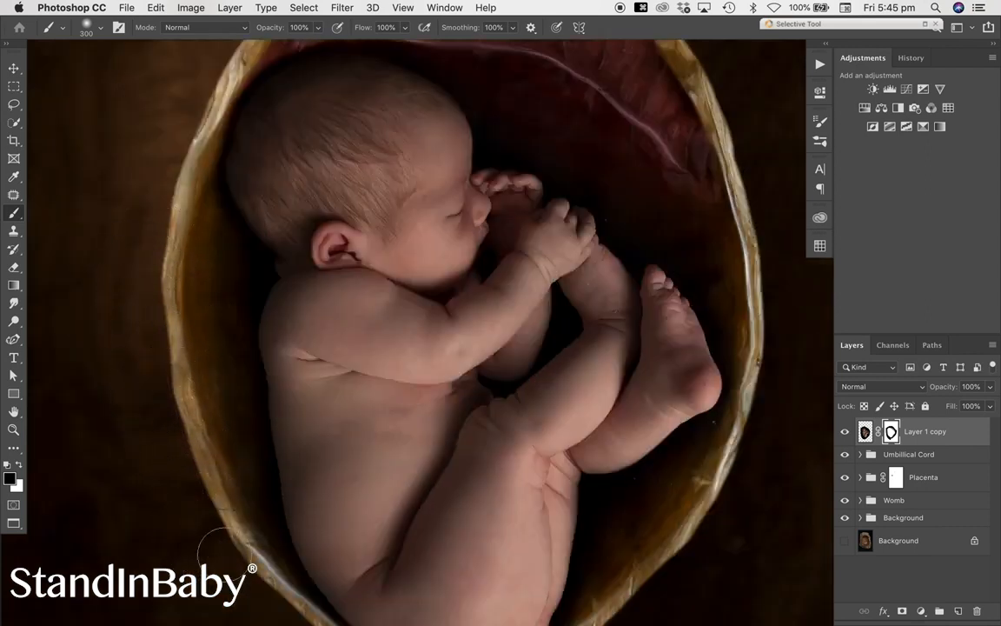
pyautogui.scroll(-5, 218, 521)
pyautogui.press('[')
pyautogui.press('[')
pyautogui.press('[')
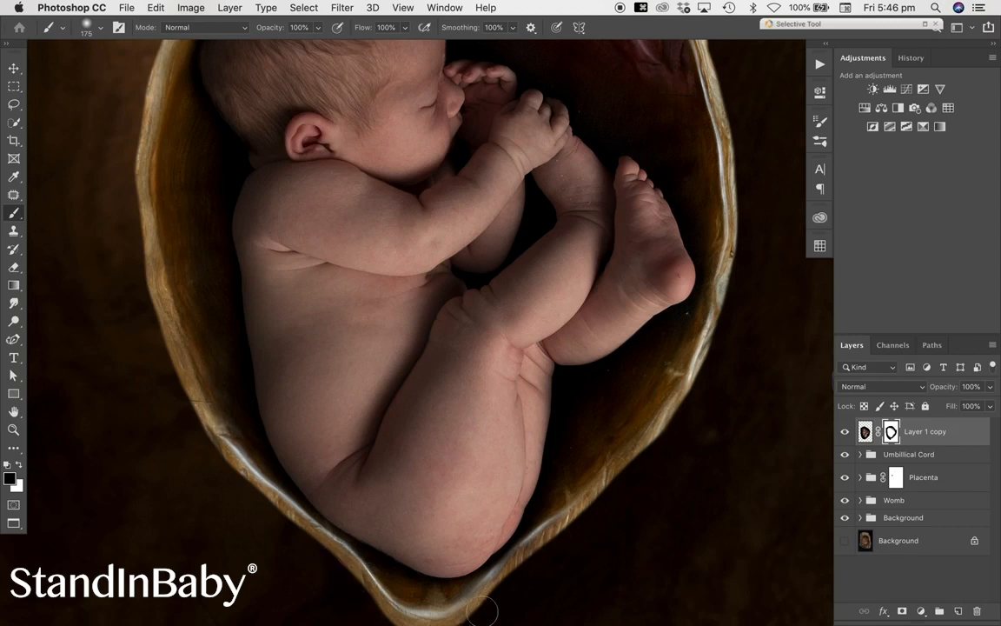
pyautogui.scroll(-3, 599, 513)
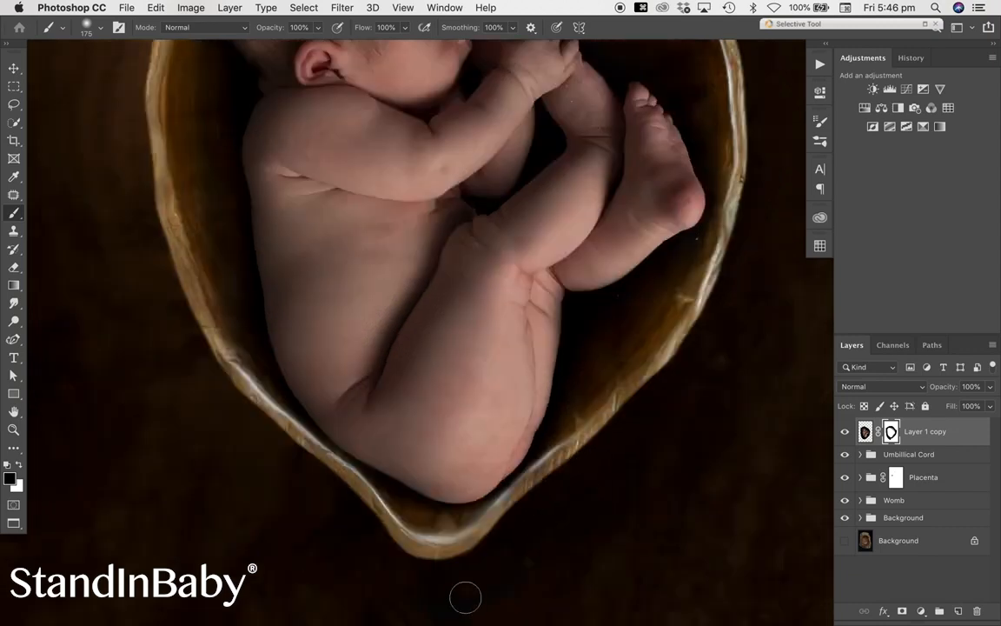
pyautogui.scroll(10, 343, 491)
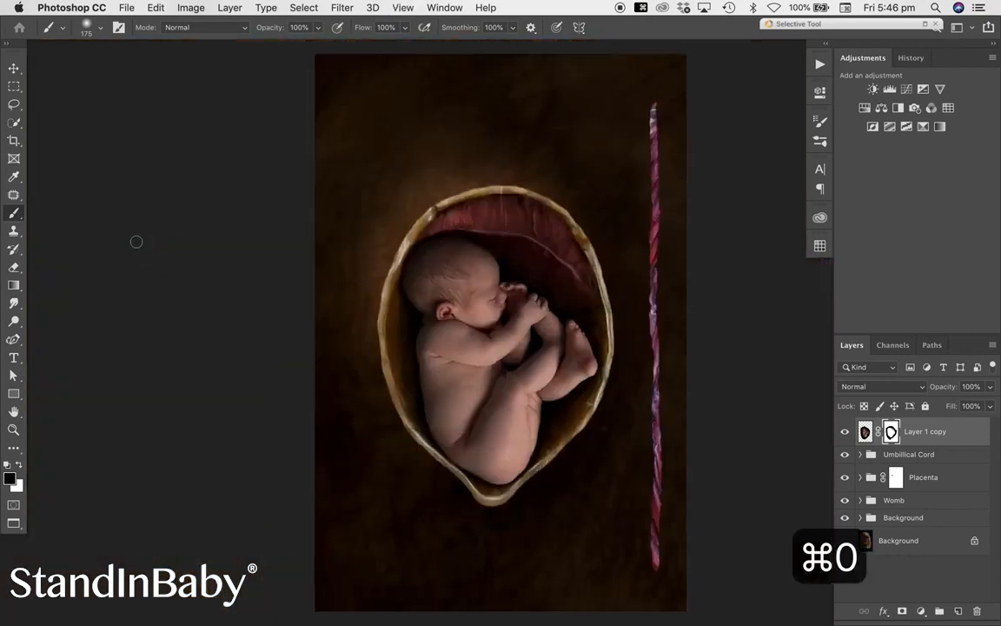
# Step: Add a Levels adjustment above the baby layer with black input 12 and white output 165, and darken its midtones
pyautogui.click(14, 69)
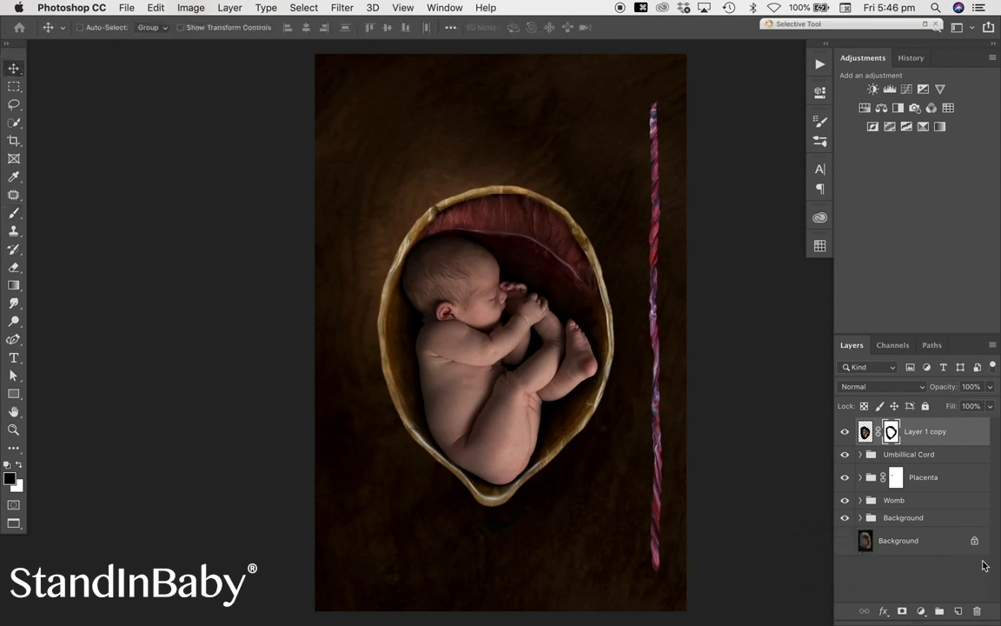
pyautogui.press('x')
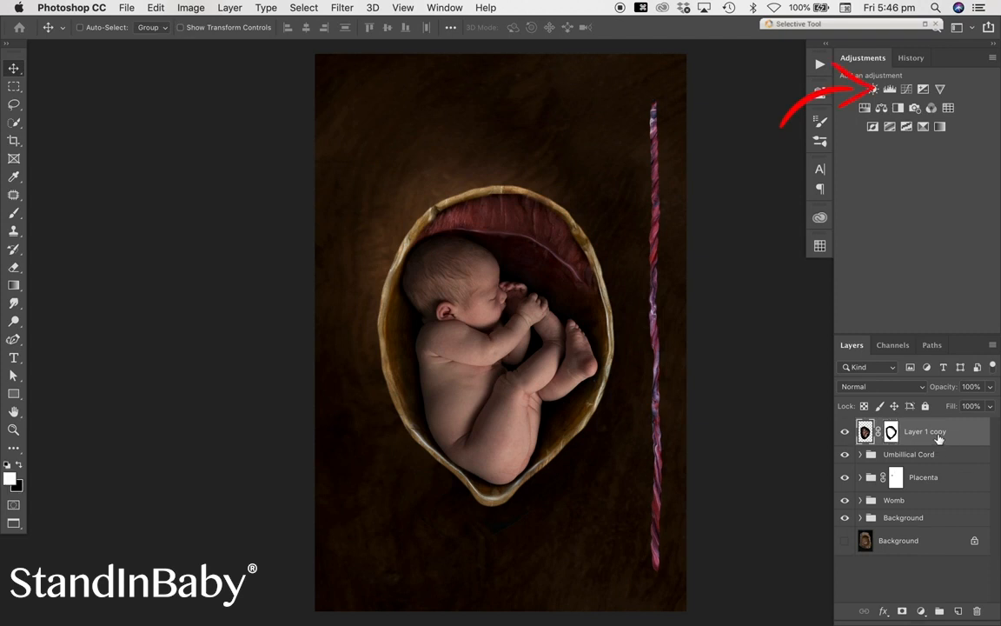
pyautogui.click(891, 90)
pyautogui.moveTo(641, 241); pyautogui.dragTo(645, 241)
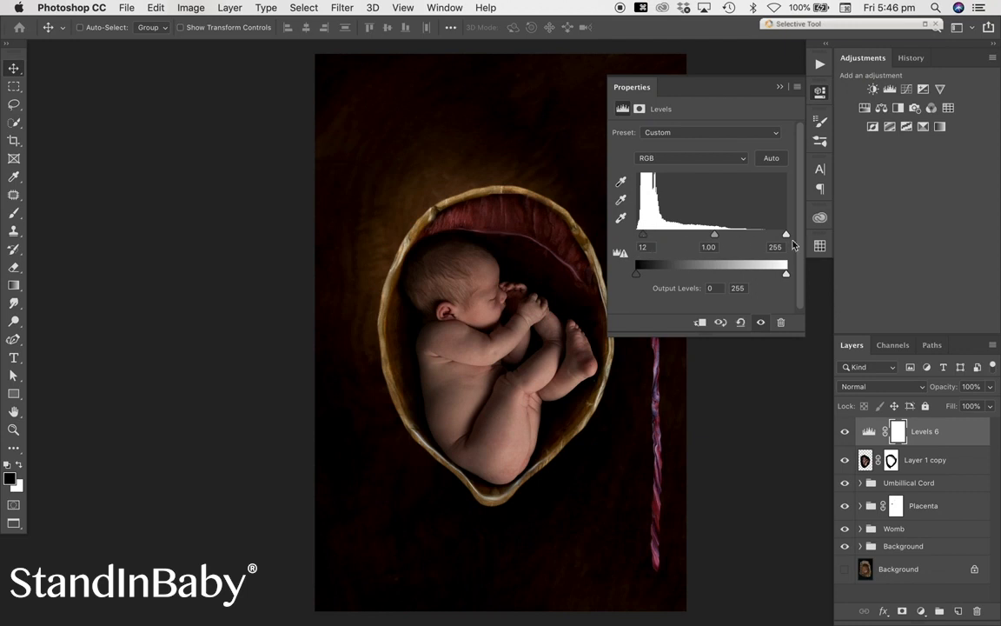
pyautogui.moveTo(788, 275); pyautogui.dragTo(735, 275)
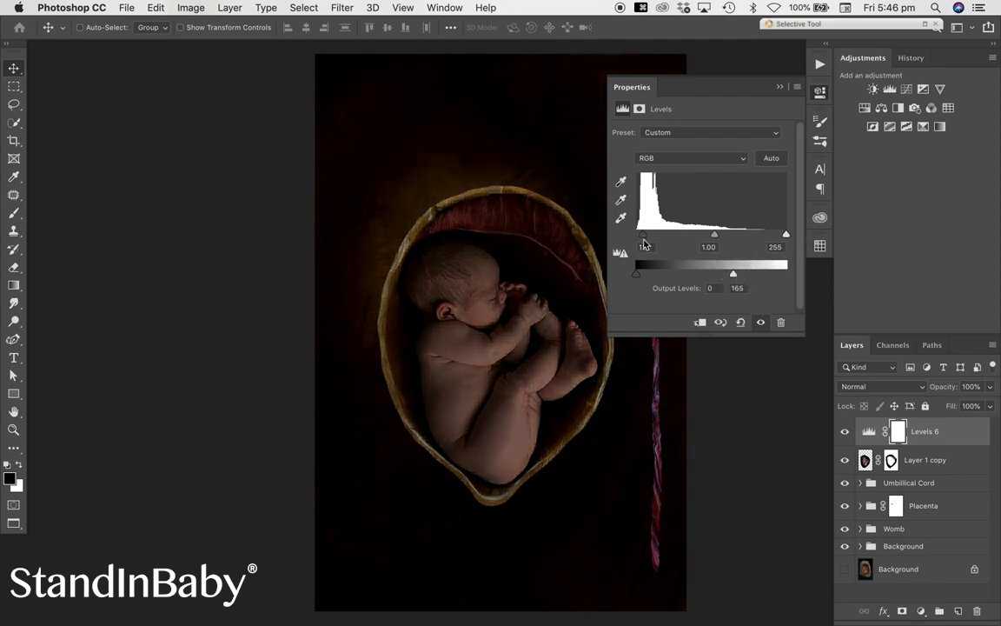
pyautogui.moveTo(714, 235); pyautogui.dragTo(719, 237)
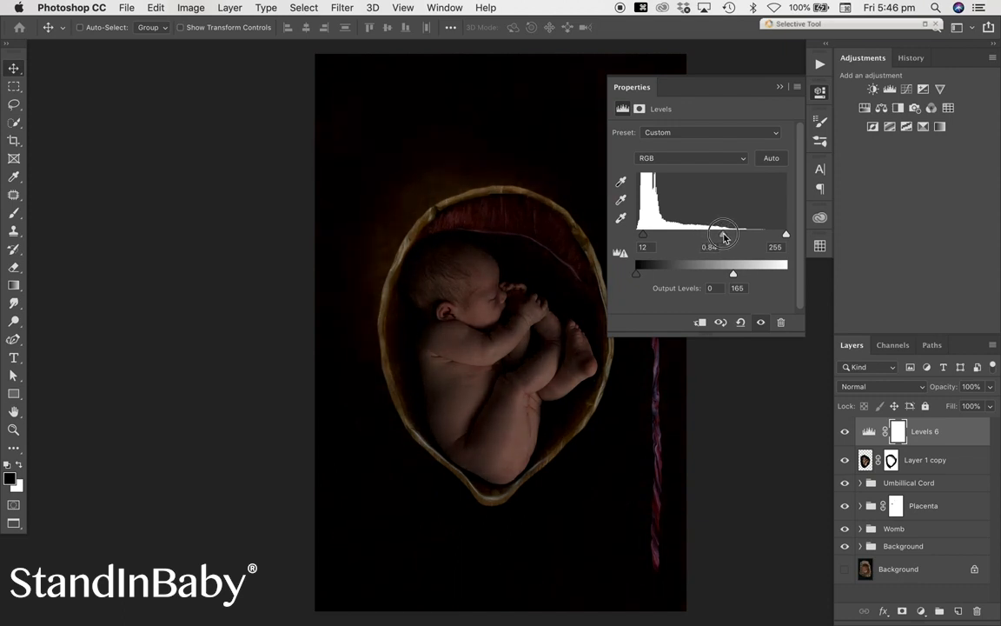
pyautogui.click(779, 86)
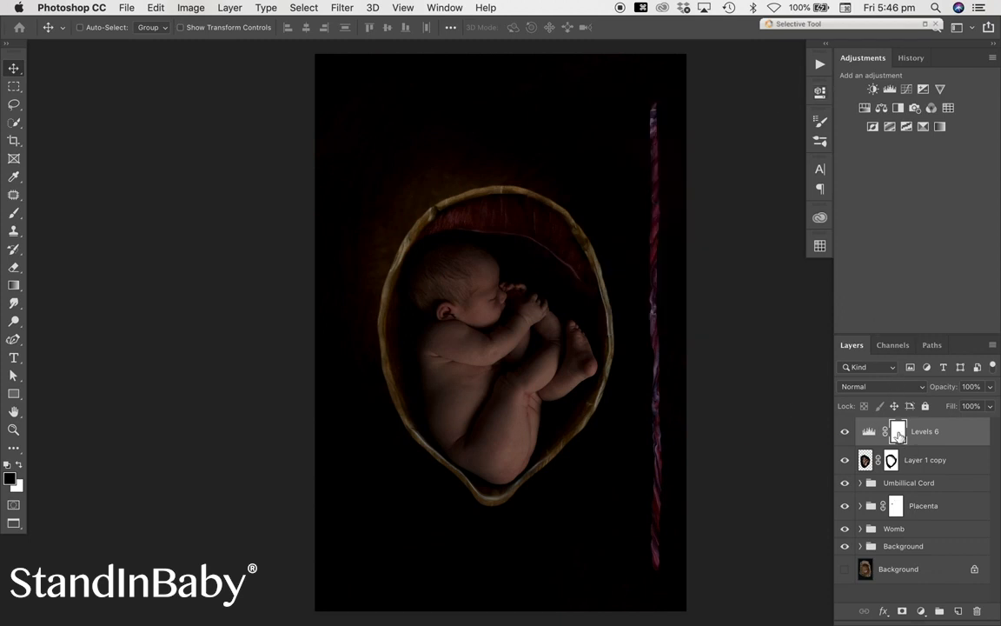
# Step: Invert the new Levels mask to black, enlarge the brush to 400 px, and clip the adjustment to the baby layer
pyautogui.press('super+i')
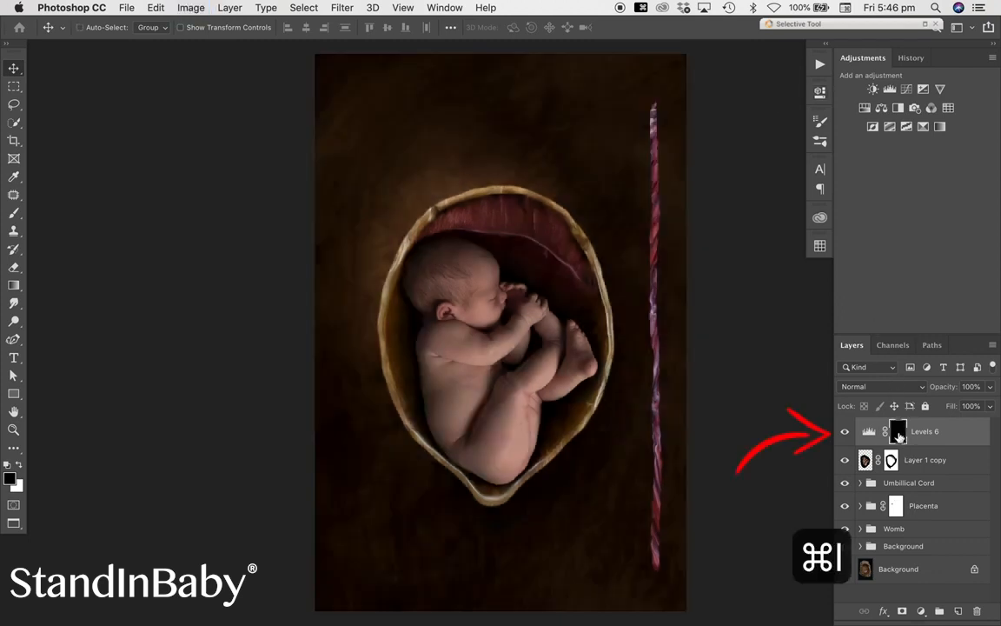
pyautogui.click(14, 214)
pyautogui.press(']')
pyautogui.press(']')
pyautogui.press(']')
pyautogui.press(']')
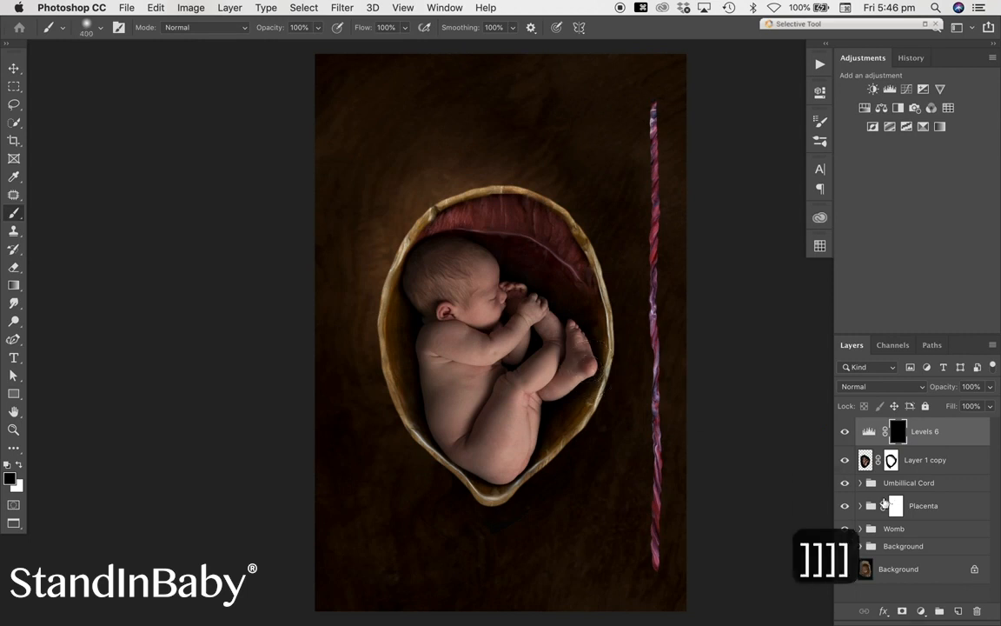
pyautogui.keyDown('alt'); pyautogui.click(868, 444); pyautogui.keyUp('alt')
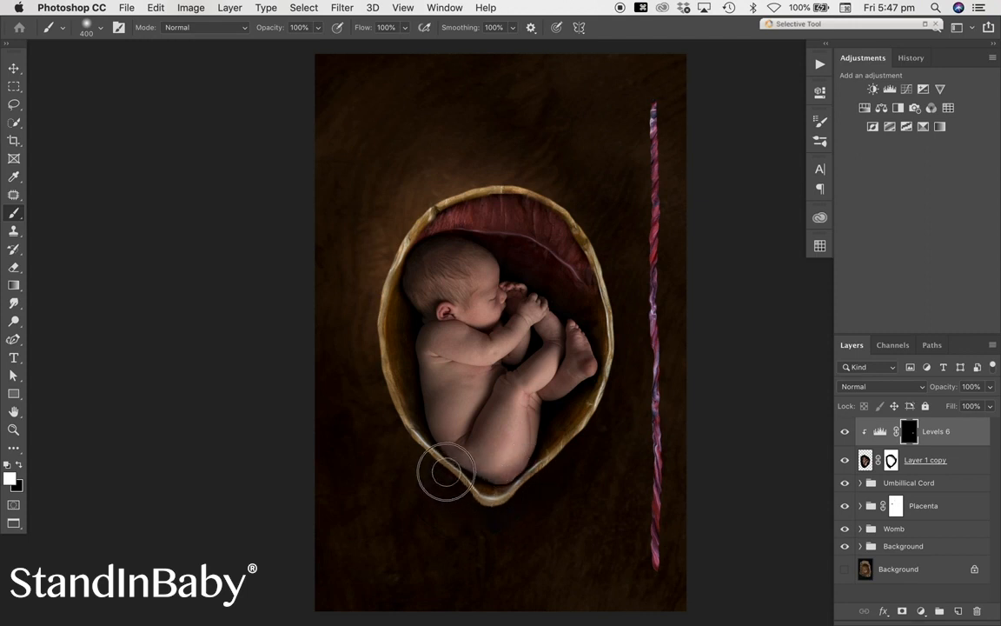
# Step: Paint white on the Levels mask to shade the baby's lower edge, lowering brush opacity to 29% and enlarging it to 800 px
pyautogui.moveTo(445, 471); pyautogui.dragTo(435, 465)
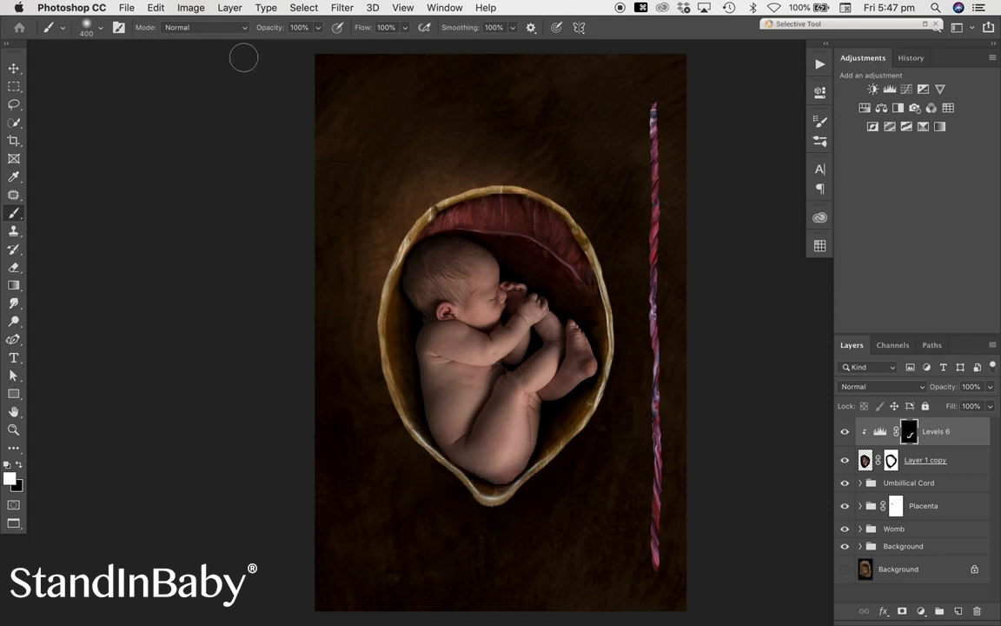
pyautogui.click(318, 29)
pyautogui.click(273, 44)
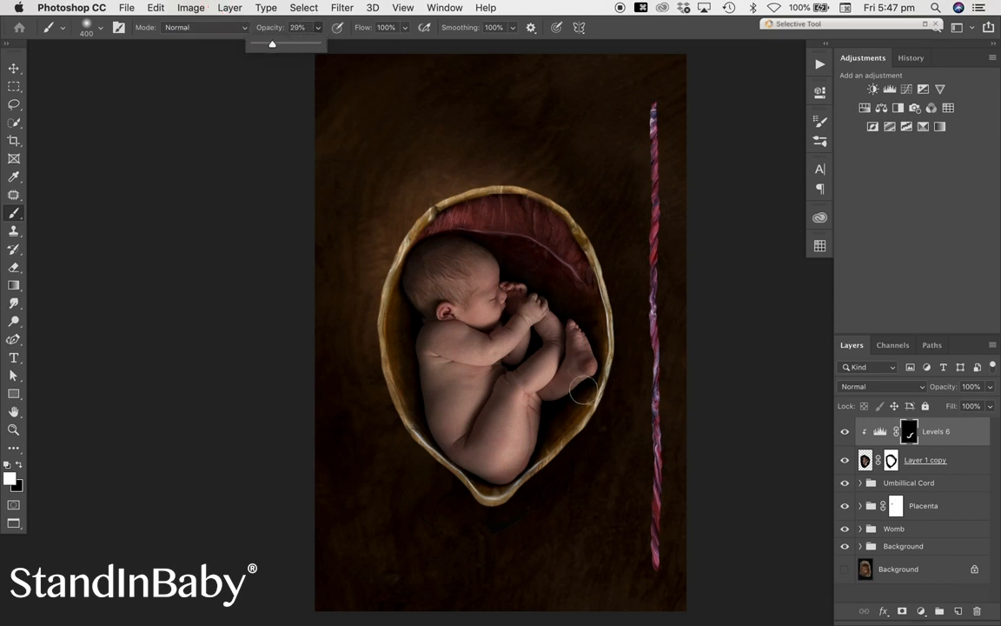
pyautogui.press(']')
pyautogui.press(']')
pyautogui.press(']')
pyautogui.press(']')
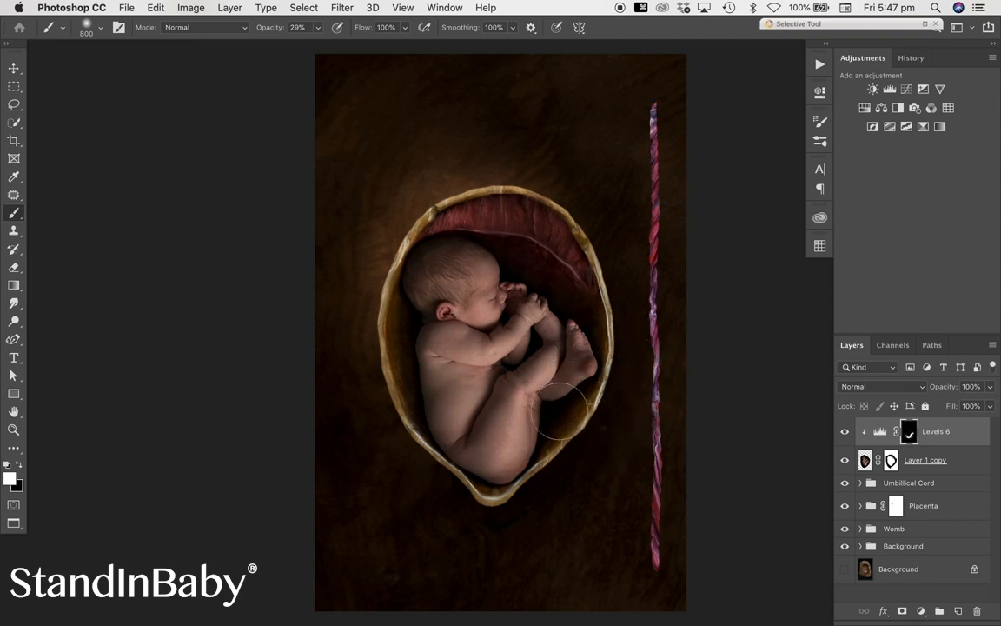
# Step: Shade the baby's leg, bottom and back edges with a 500 px white brush, and compare with the Levels adjustment hidden
pyautogui.press('[')
pyautogui.press('[')
pyautogui.press('[')
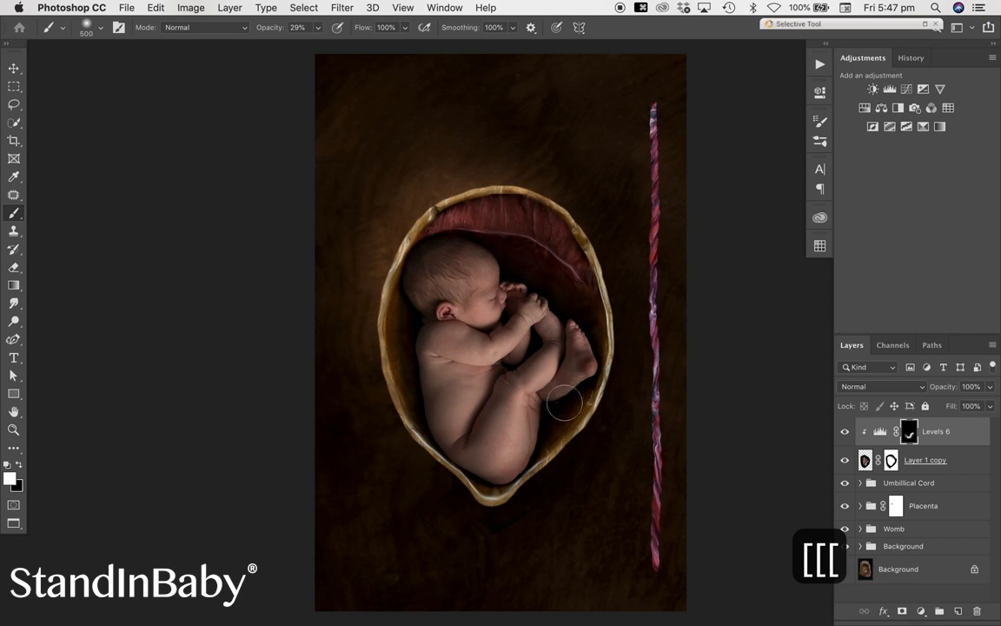
pyautogui.moveTo(547, 413)
pyautogui.mouseDown()
pyautogui.moveTo(534, 472)
pyautogui.moveTo(512, 493)
pyautogui.moveTo(470, 497)
pyautogui.moveTo(434, 452)
pyautogui.mouseUp()
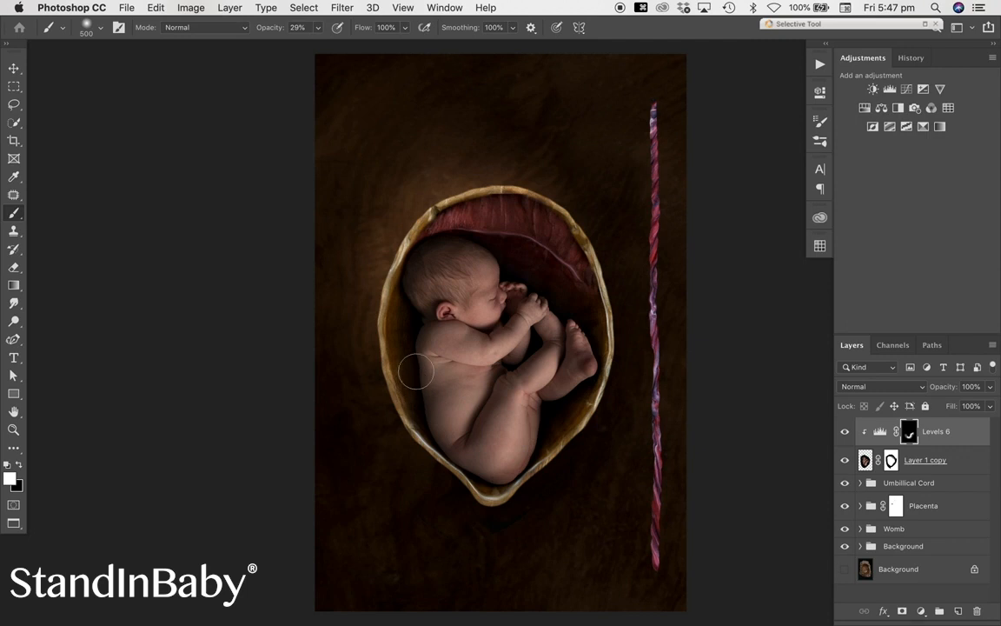
pyautogui.moveTo(394, 280); pyautogui.dragTo(396, 320)
pyautogui.click(846, 432)
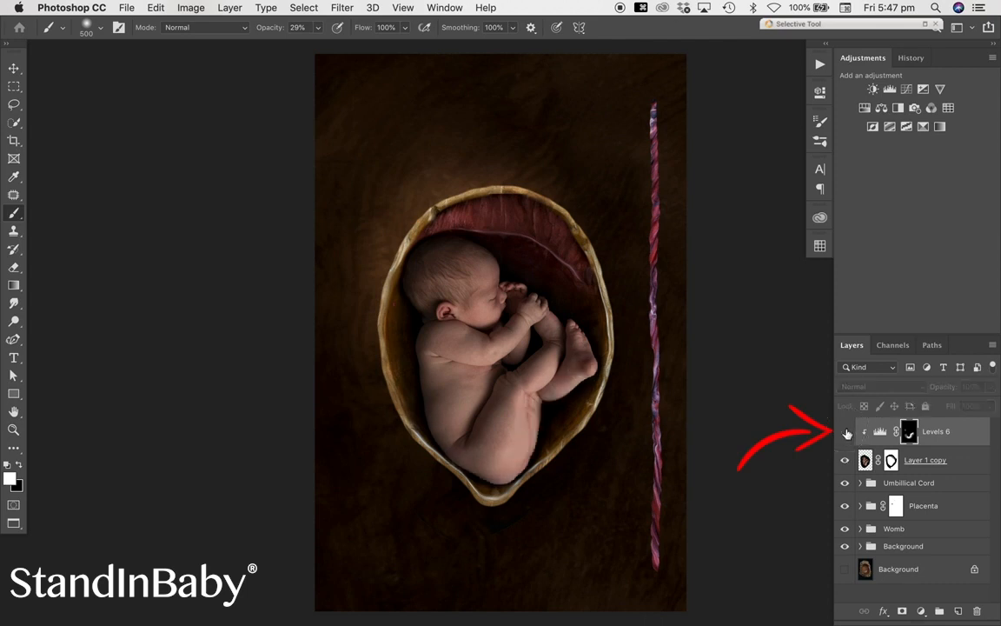
pyautogui.click(847, 432)
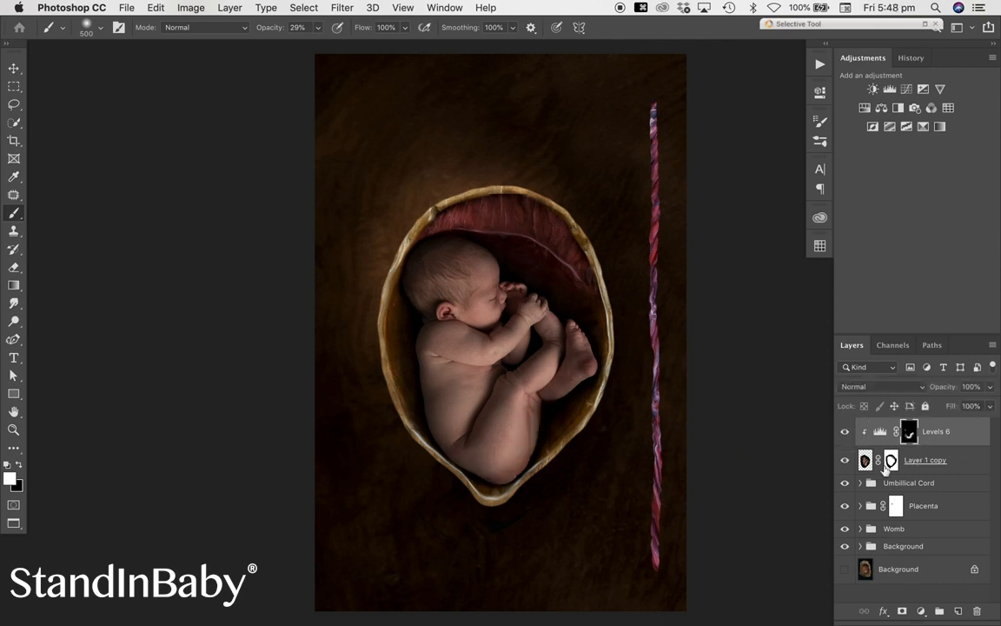
# Step: On the baby layer's mask, refine the shadow beneath the baby at the womb's base with white at 29%, and check the body's edges
pyautogui.click(888, 462)
pyautogui.click(13, 430)
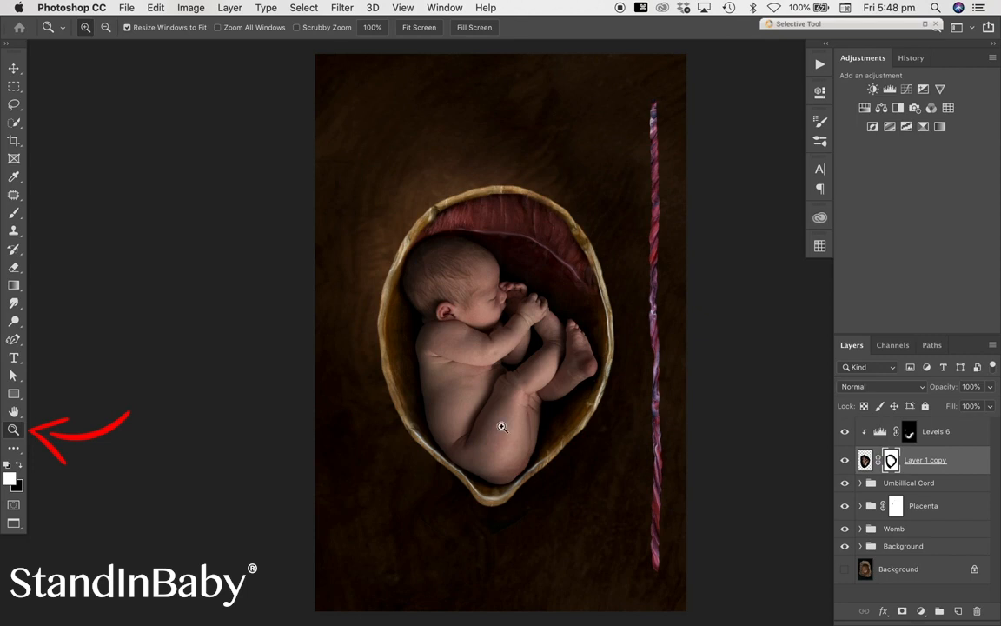
pyautogui.moveTo(432, 439); pyautogui.dragTo(599, 548)
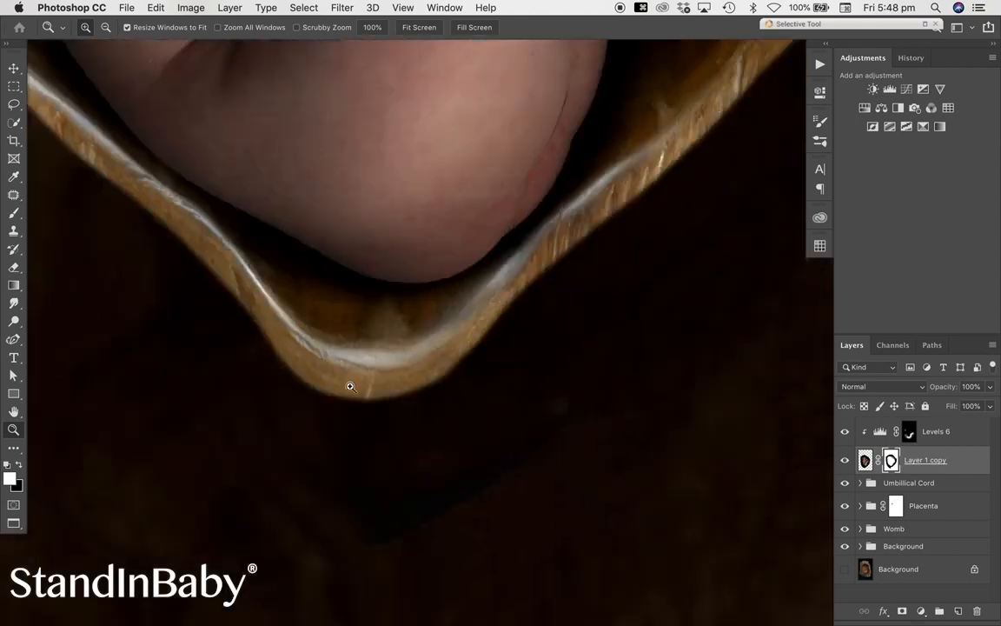
pyautogui.click(14, 213)
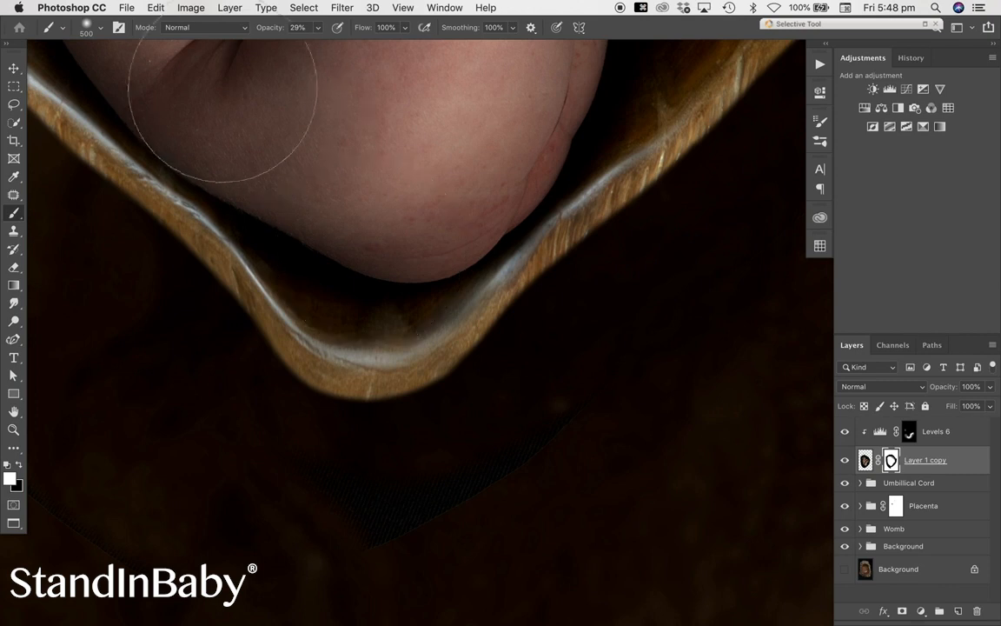
pyautogui.scroll(10, 440, 165)
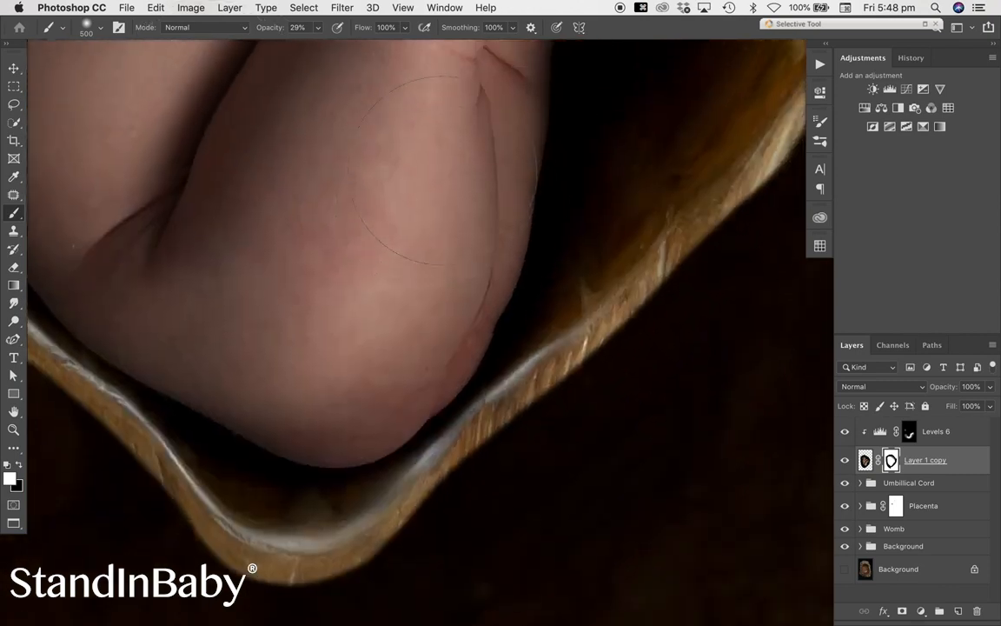
pyautogui.scroll(10, 440, 169)
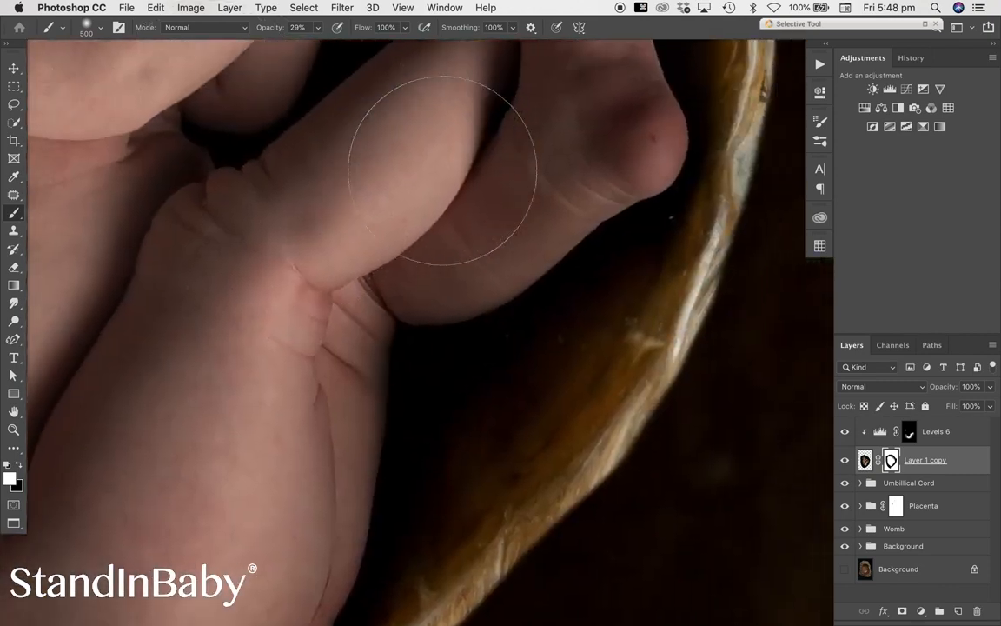
pyautogui.scroll(10, 442, 170)
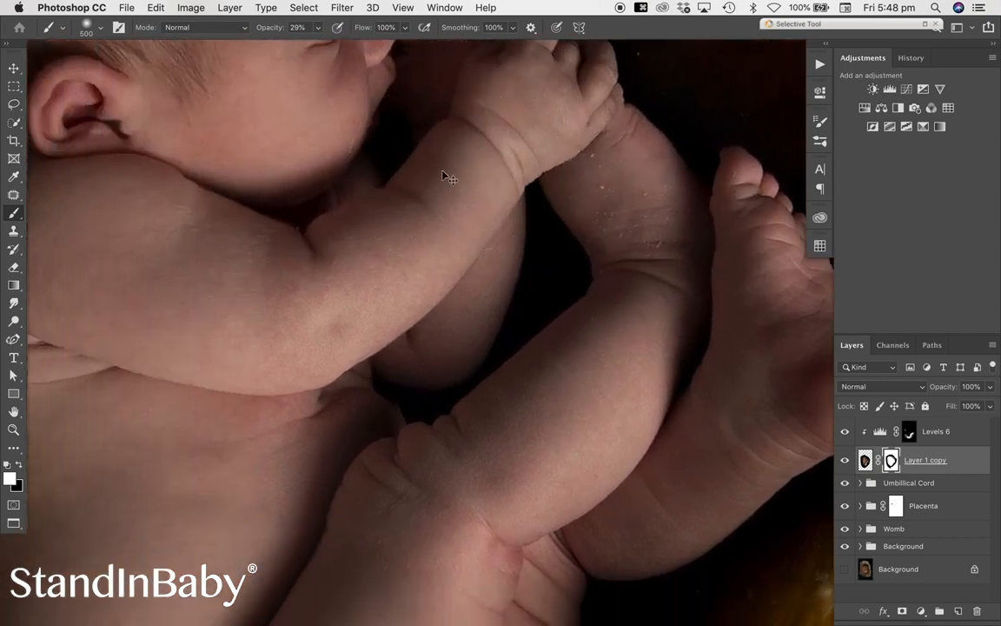
pyautogui.press('super+0')
pyautogui.press('[')
pyautogui.press('[')
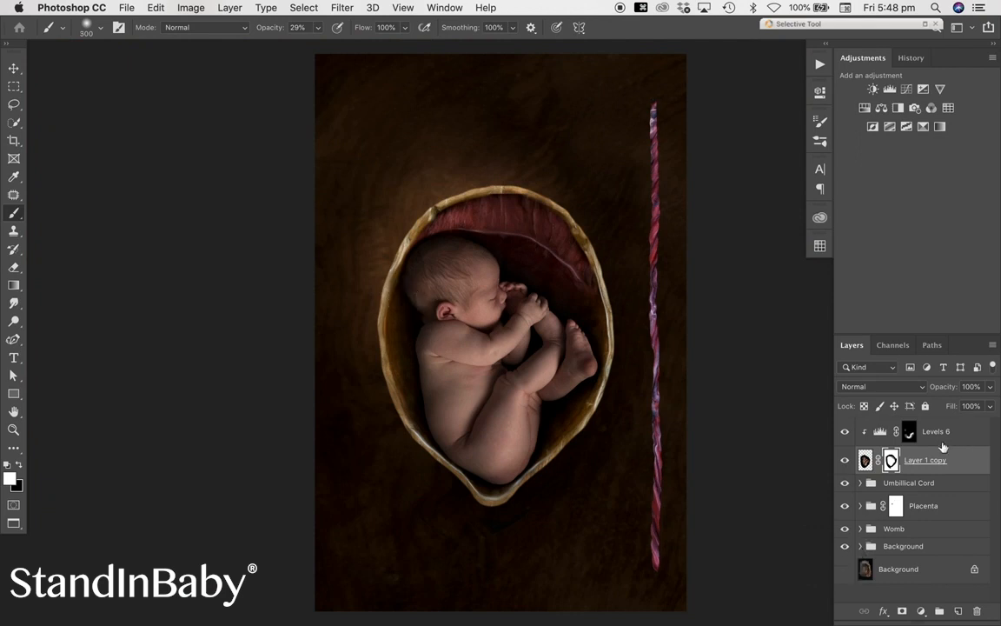
# Step: Open the Liquify filter on the womb image, Layer 1, inside the Womb group
pyautogui.click(863, 528)
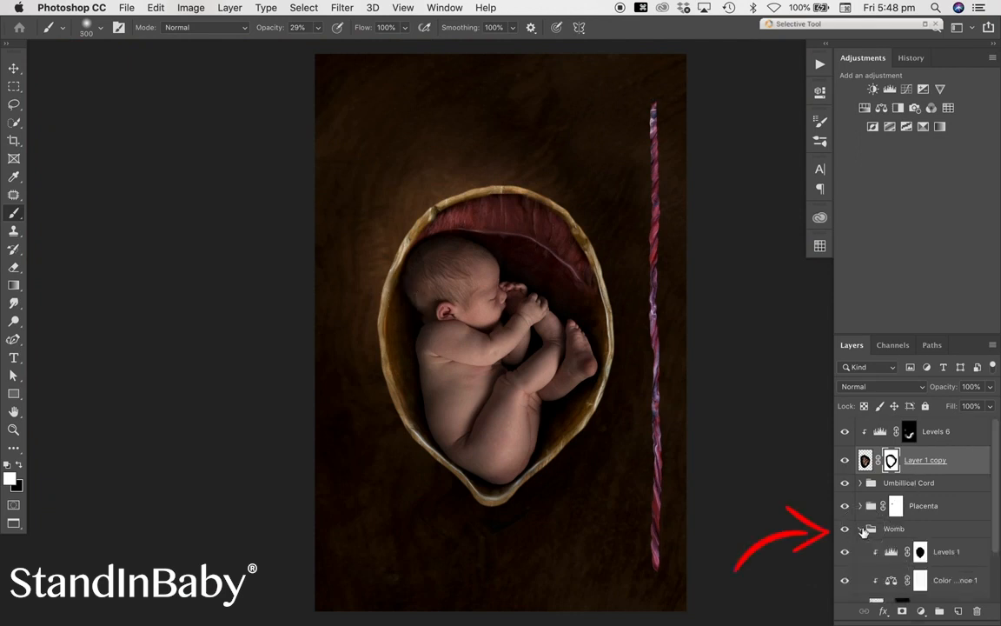
pyautogui.scroll(-3, 865, 535)
pyautogui.click(877, 542)
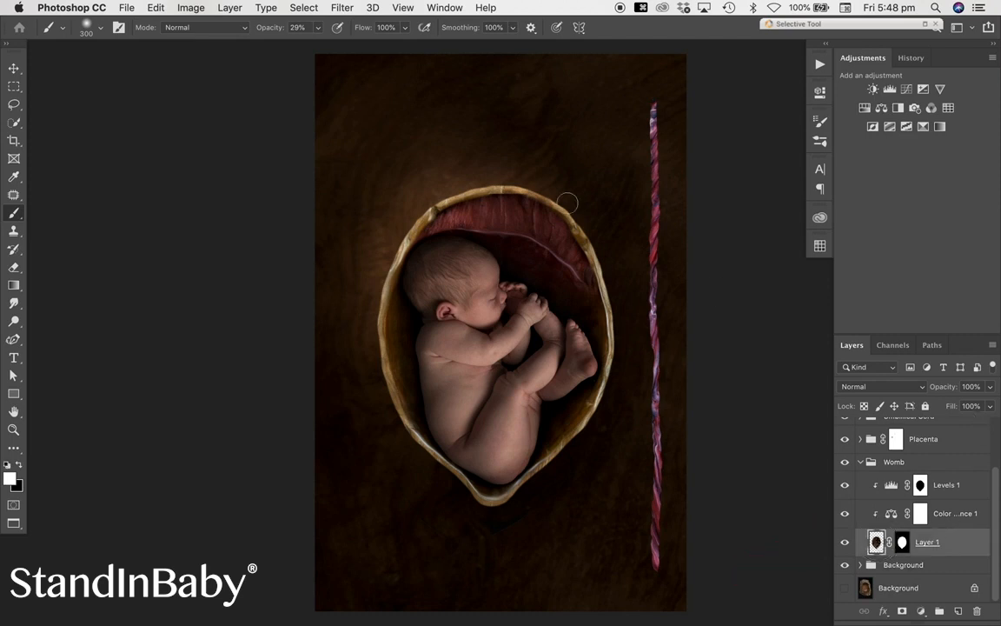
pyautogui.click(347, 8)
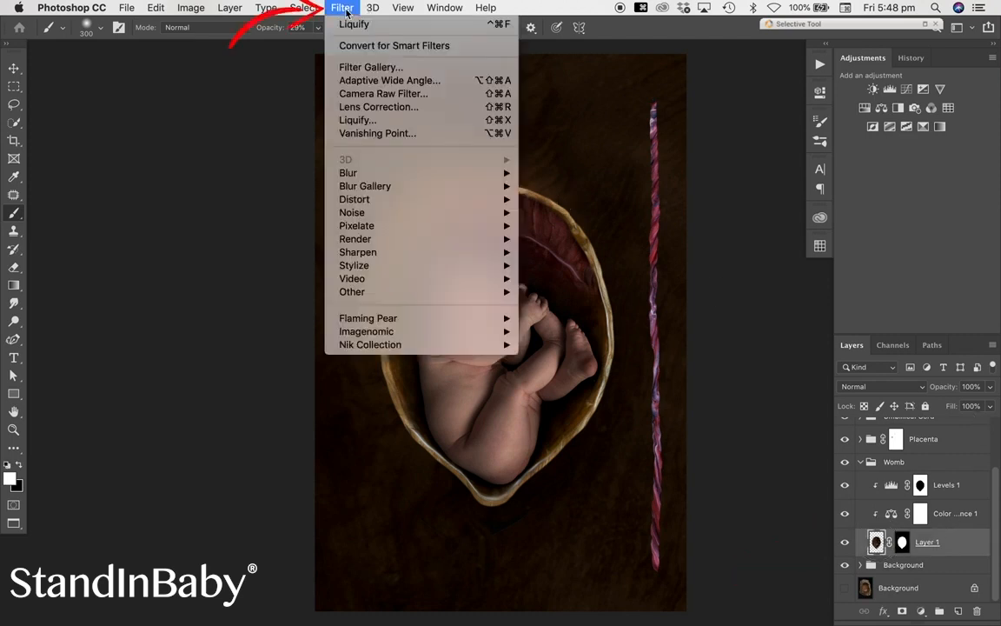
pyautogui.click(381, 121)
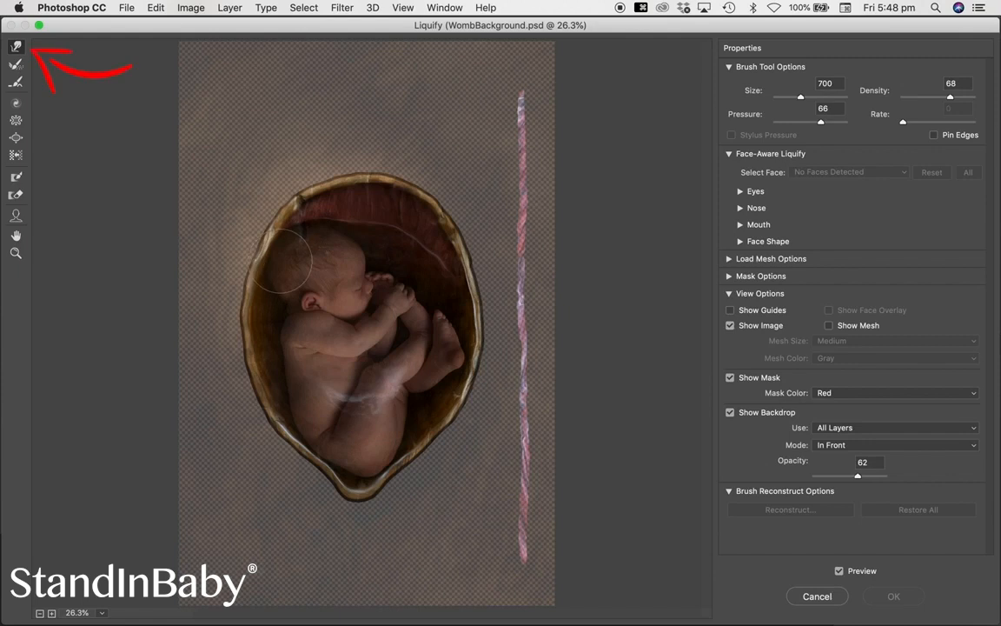
# Step: Using a Forward Warp brush of size 1600, push the womb's sides and top rim inward around the baby and apply the distortion
pyautogui.press(']')
pyautogui.press(']')
pyautogui.press(']')
pyautogui.press(']')
pyautogui.press(']')
pyautogui.press(']')
pyautogui.press(']')
pyautogui.press(']')
pyautogui.press(']')
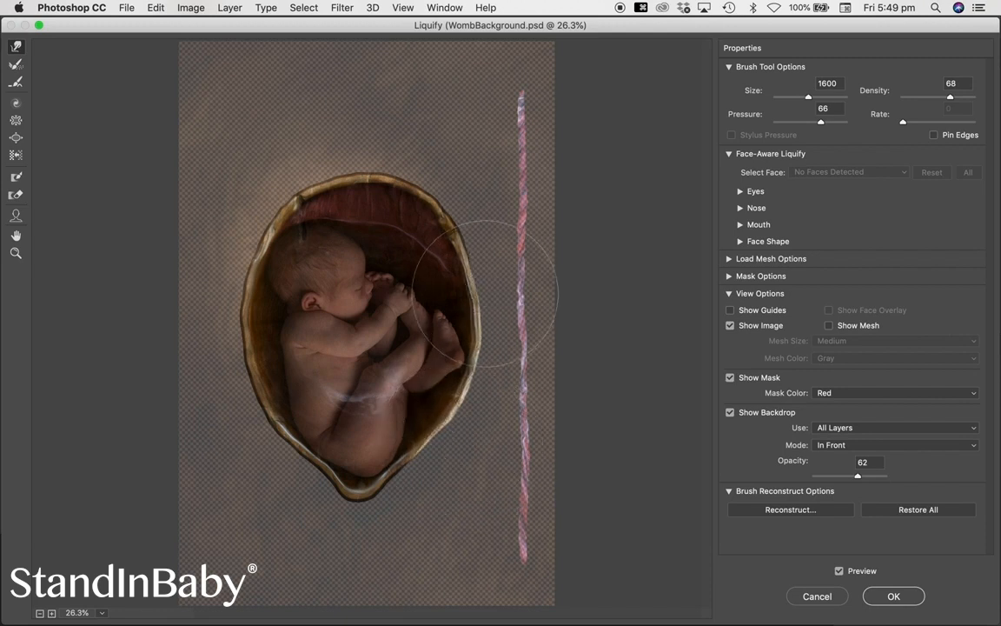
pyautogui.moveTo(201, 391); pyautogui.dragTo(237, 397)
pyautogui.moveTo(243, 450); pyautogui.dragTo(255, 448)
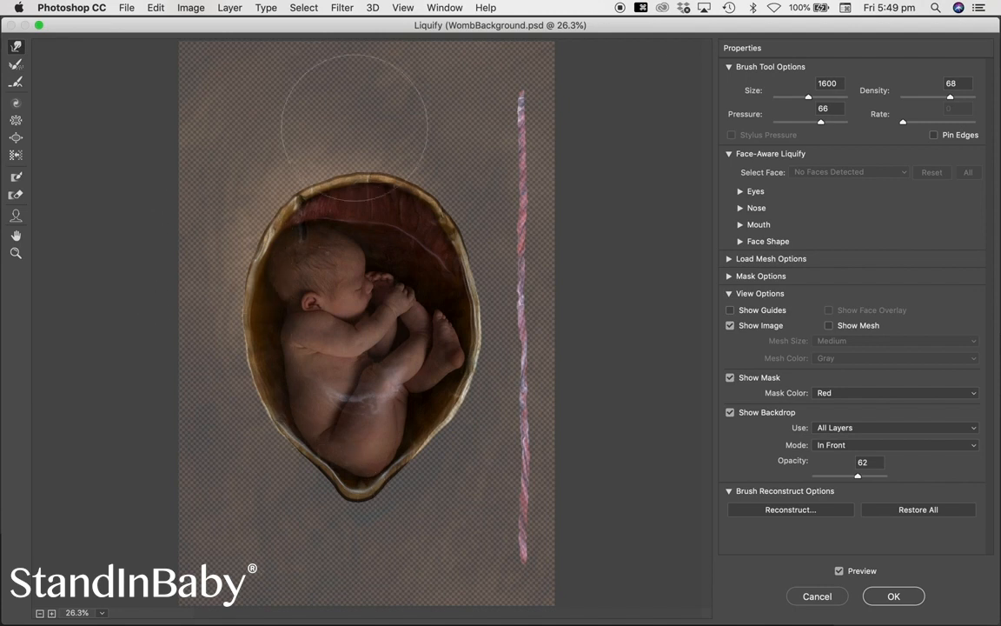
pyautogui.moveTo(422, 169)
pyautogui.mouseDown()
pyautogui.moveTo(380, 153)
pyautogui.moveTo(322, 161)
pyautogui.moveTo(287, 184)
pyautogui.mouseUp()
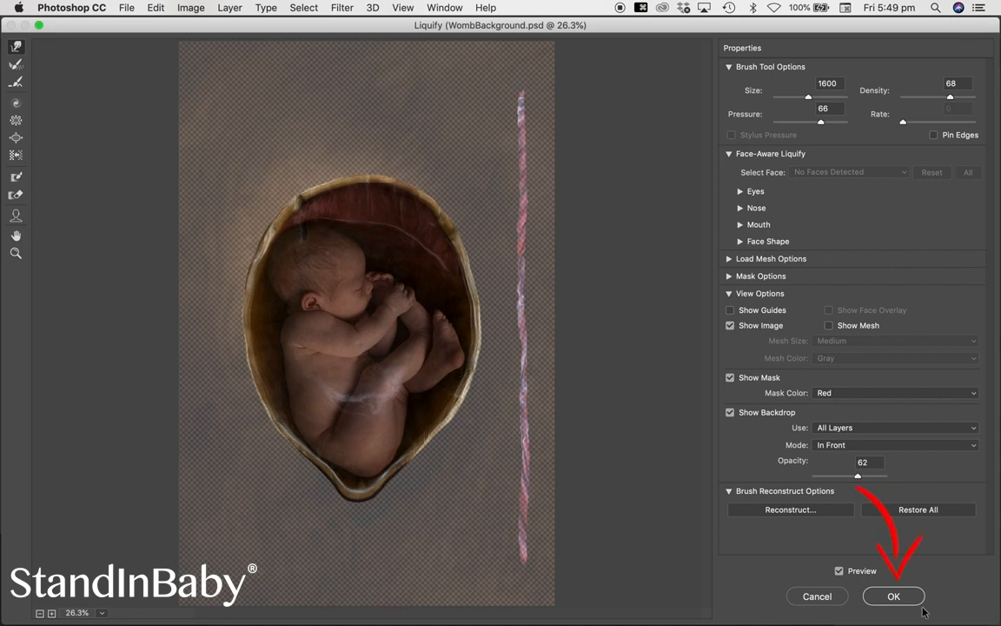
pyautogui.click(882, 594)
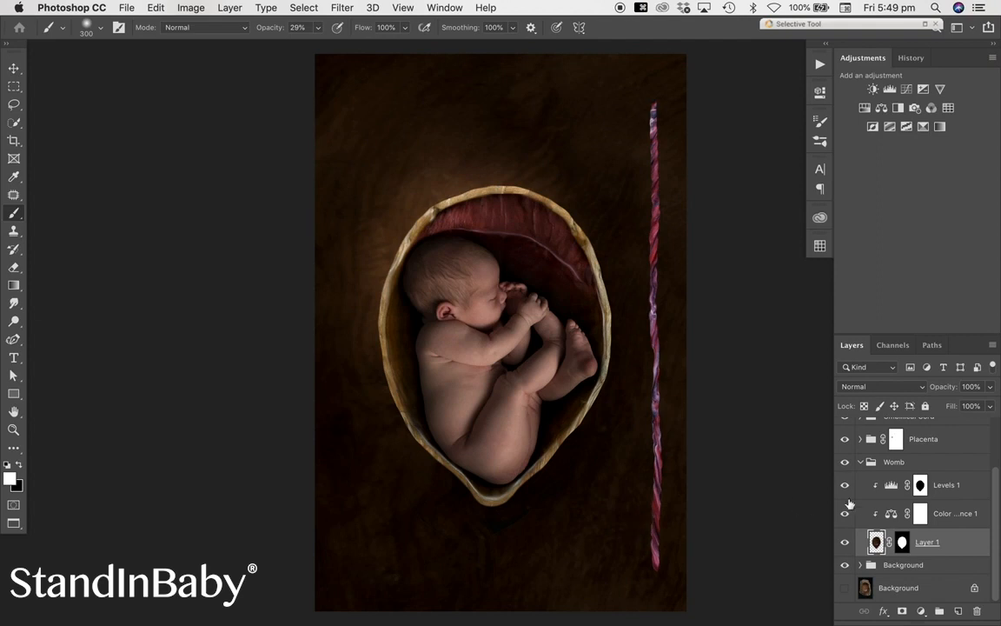
# Step: Load the womb's outline on Layer 1 as a selection and subtract the excess beyond its lower-right rim with Quick Selection
pyautogui.press('super+minus')
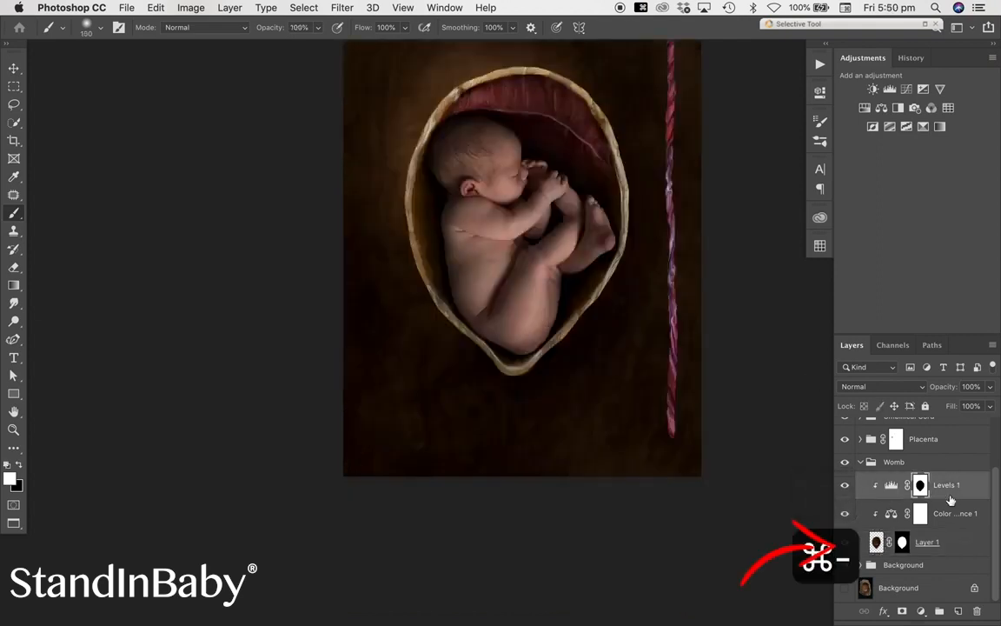
pyautogui.click(880, 544)
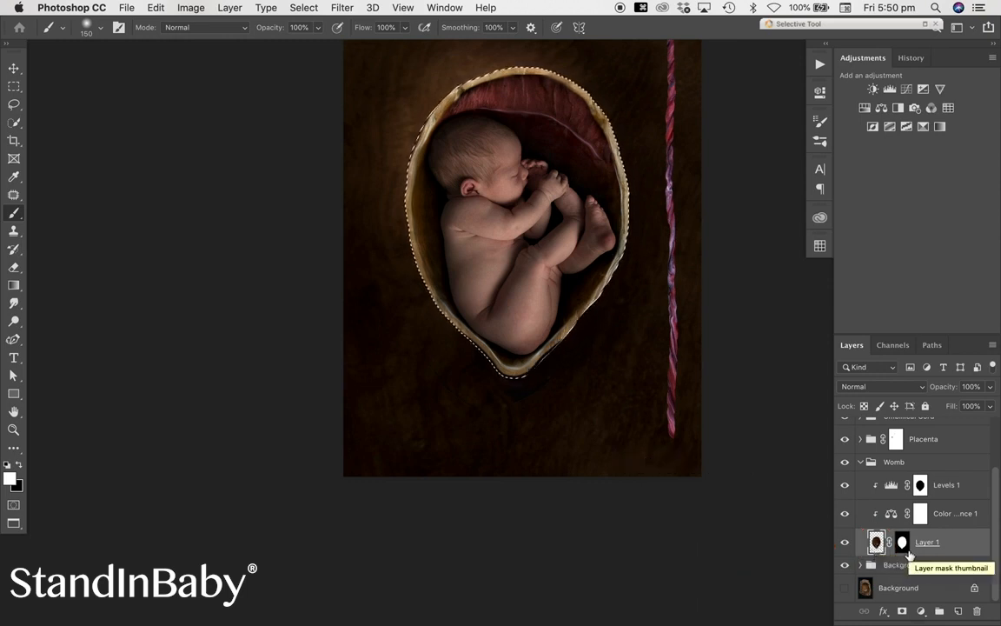
pyautogui.keyDown('super'); pyautogui.click(902, 543); pyautogui.keyUp('super')
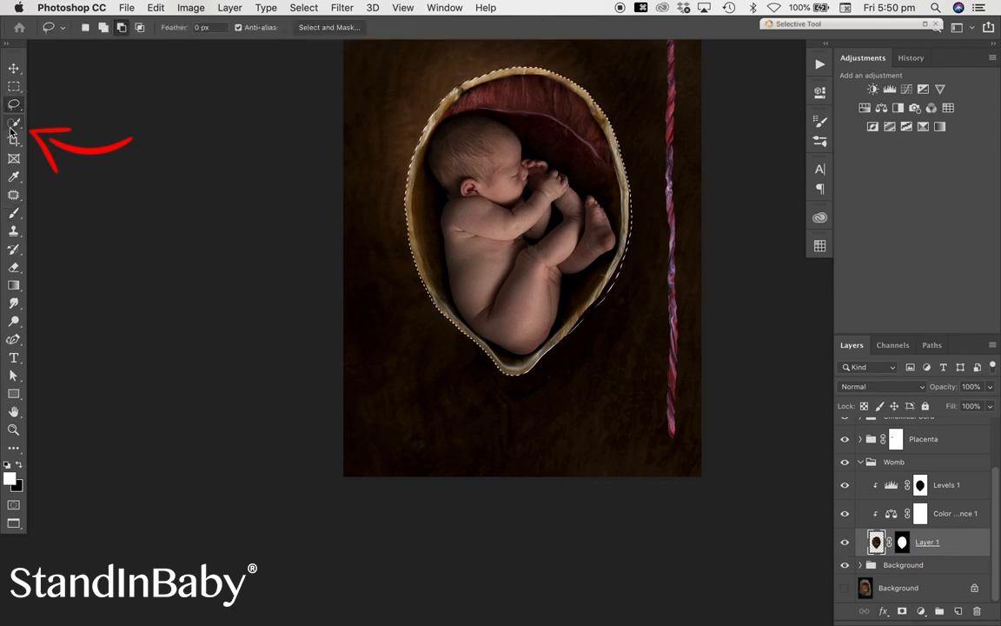
pyautogui.click(15, 124)
pyautogui.click(129, 28)
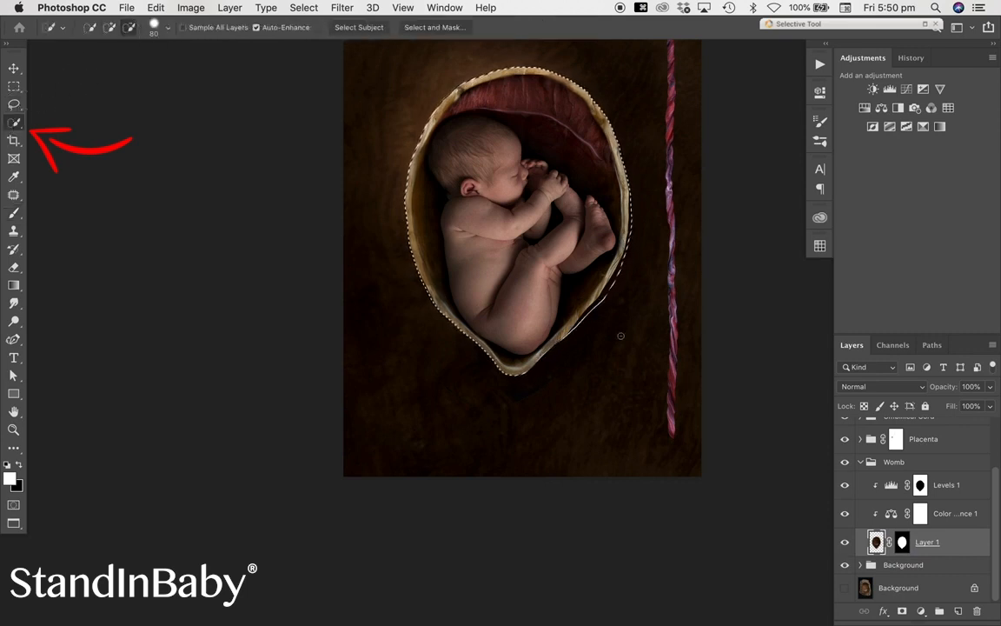
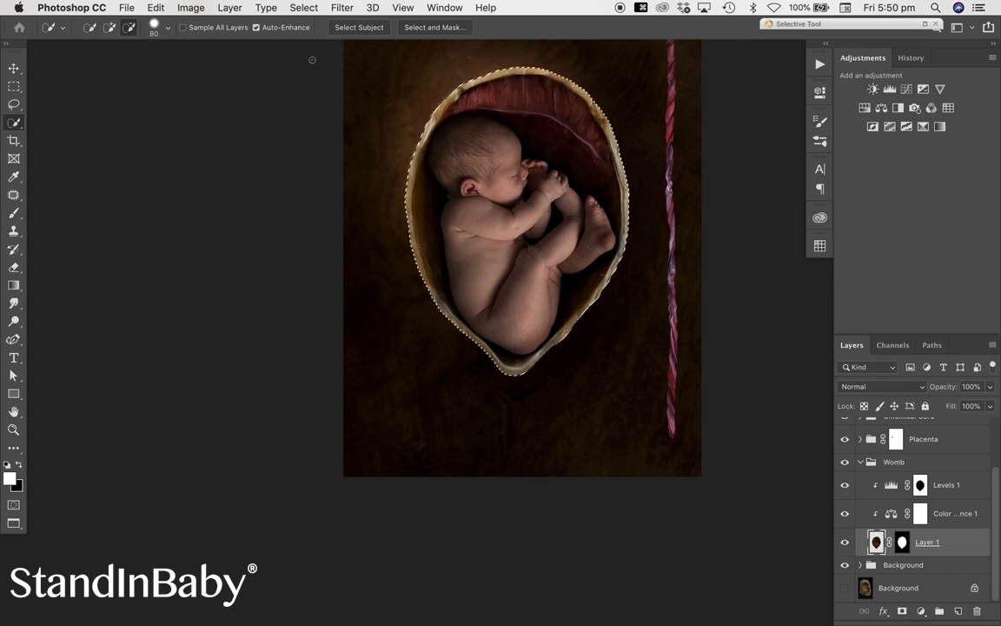
# Step: Contract the womb selection by 20 pixels
pyautogui.click(298, 9)
pyautogui.moveTo(357, 208)
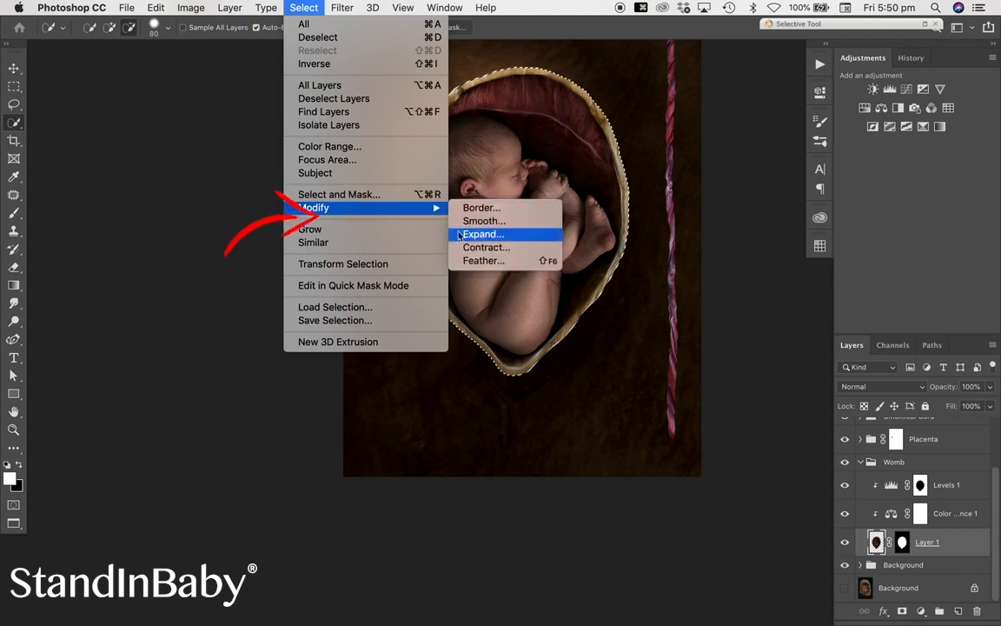
pyautogui.click(485, 248)
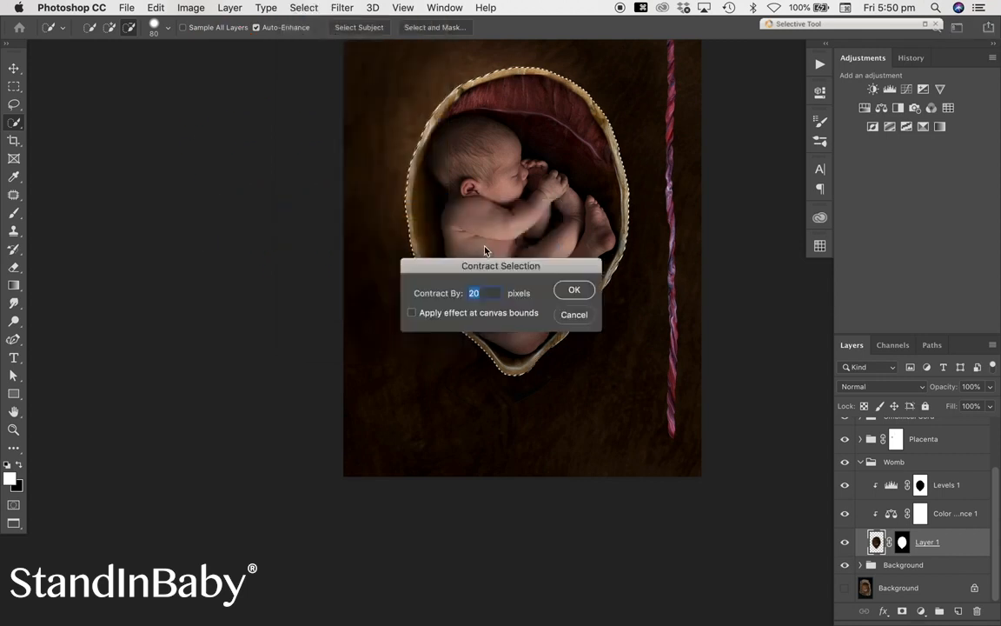
pyautogui.click(561, 290)
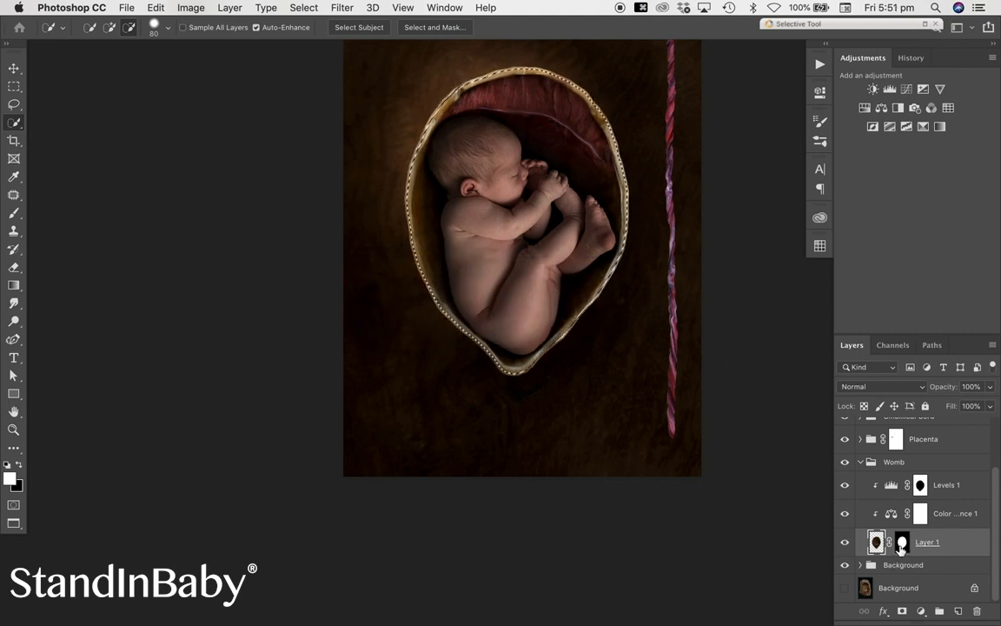
# Step: Delete Layer 1's existing mask without applying it and add a new layer mask from the contracted selection
pyautogui.click(976, 608)
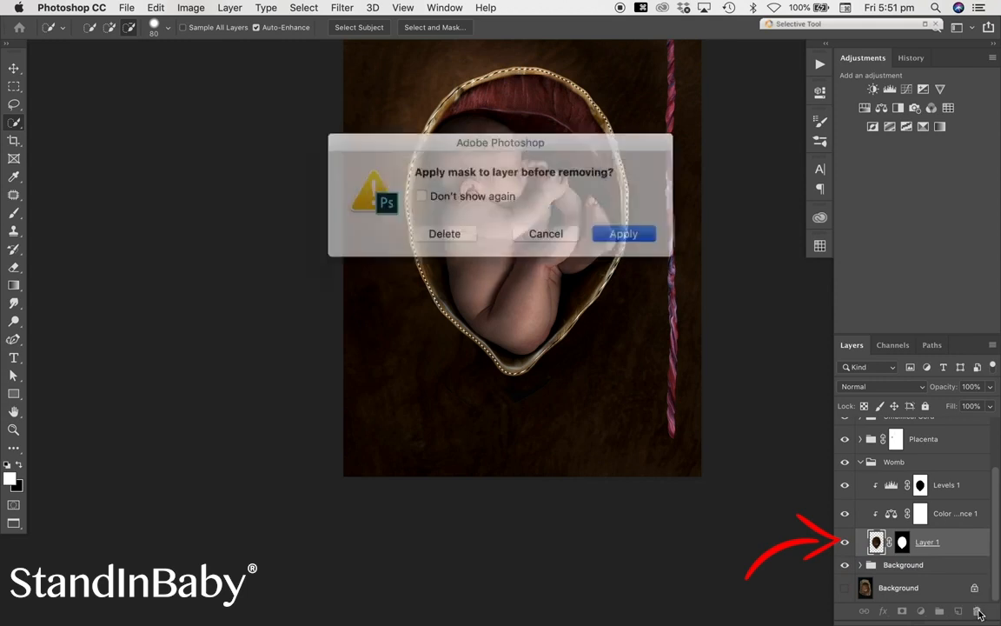
pyautogui.click(453, 228)
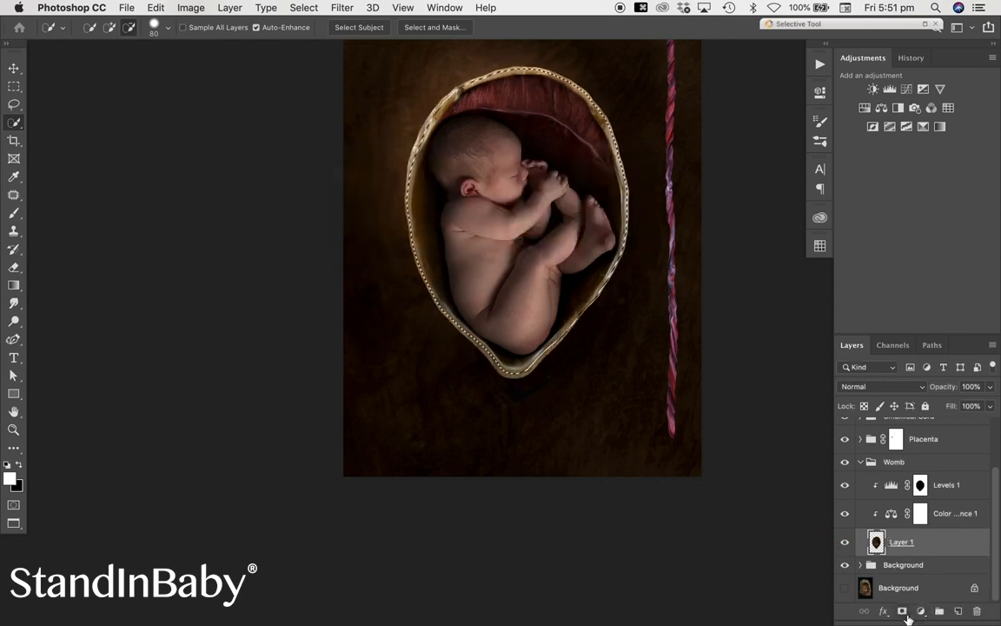
pyautogui.click(902, 611)
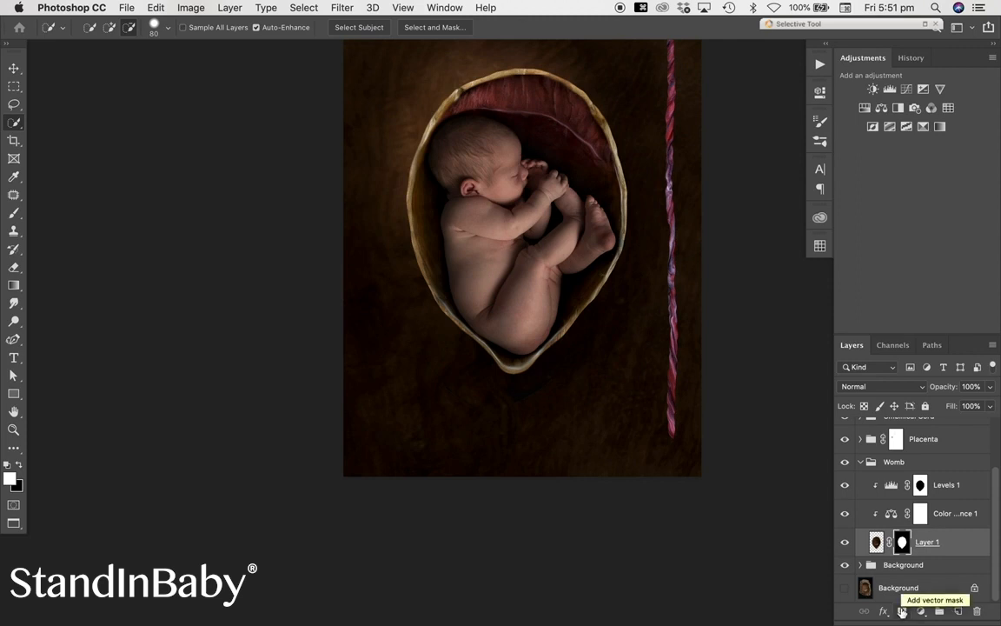
# Step: On the new womb mask, smooth the rim's lower-right outer edge with a 150 px black brush at 29% hardness
pyautogui.click(13, 431)
pyautogui.moveTo(501, 247); pyautogui.dragTo(652, 402)
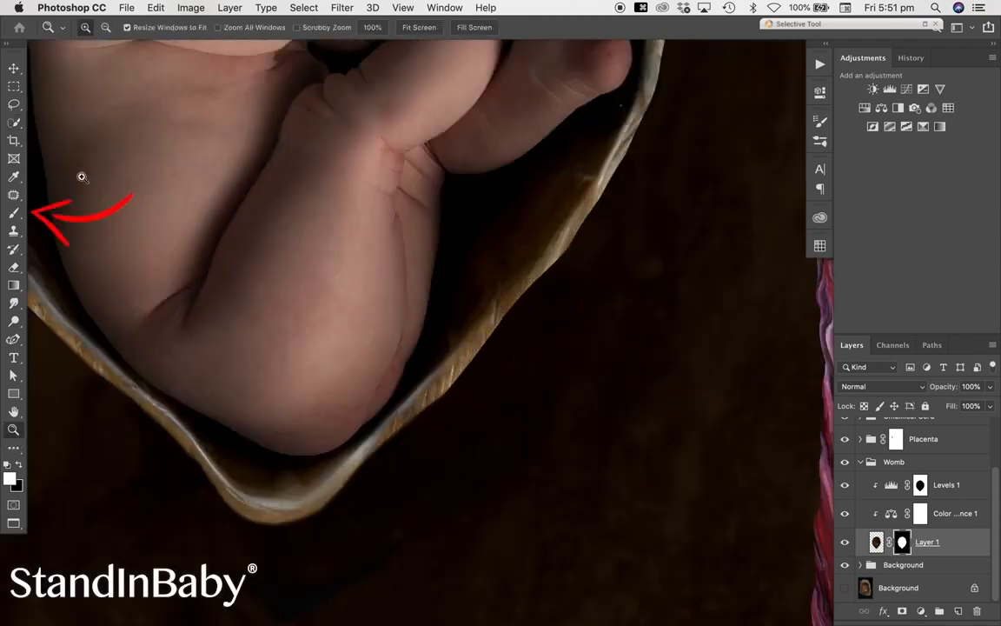
pyautogui.click(14, 213)
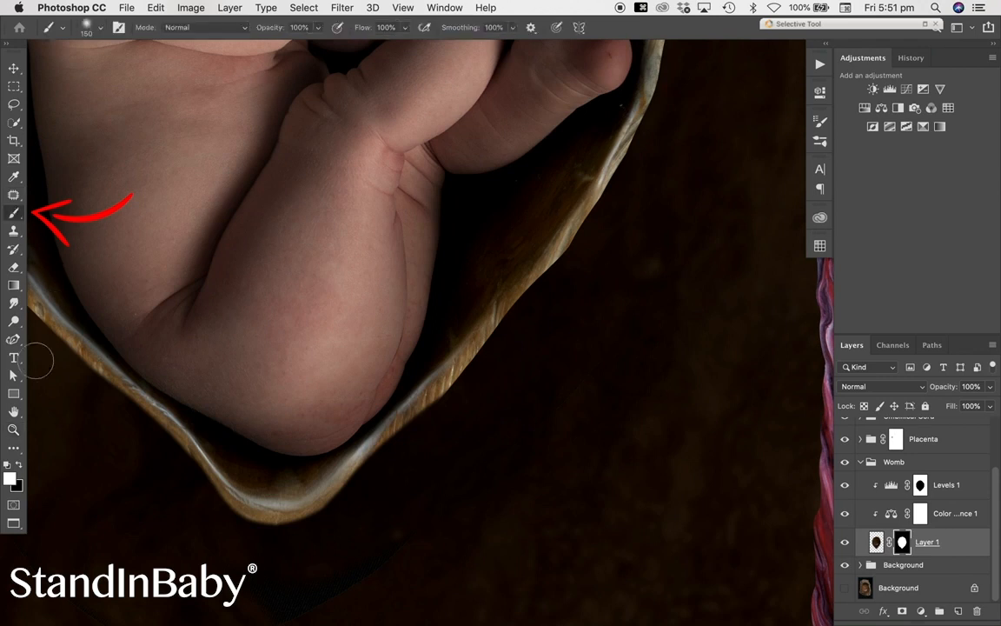
pyautogui.click(19, 466)
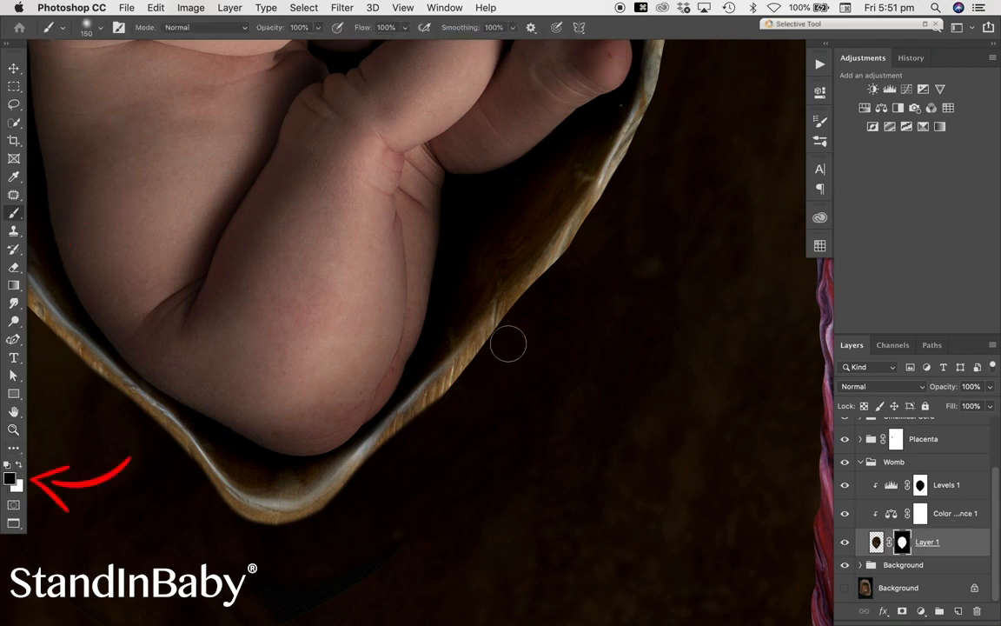
pyautogui.click(101, 27)
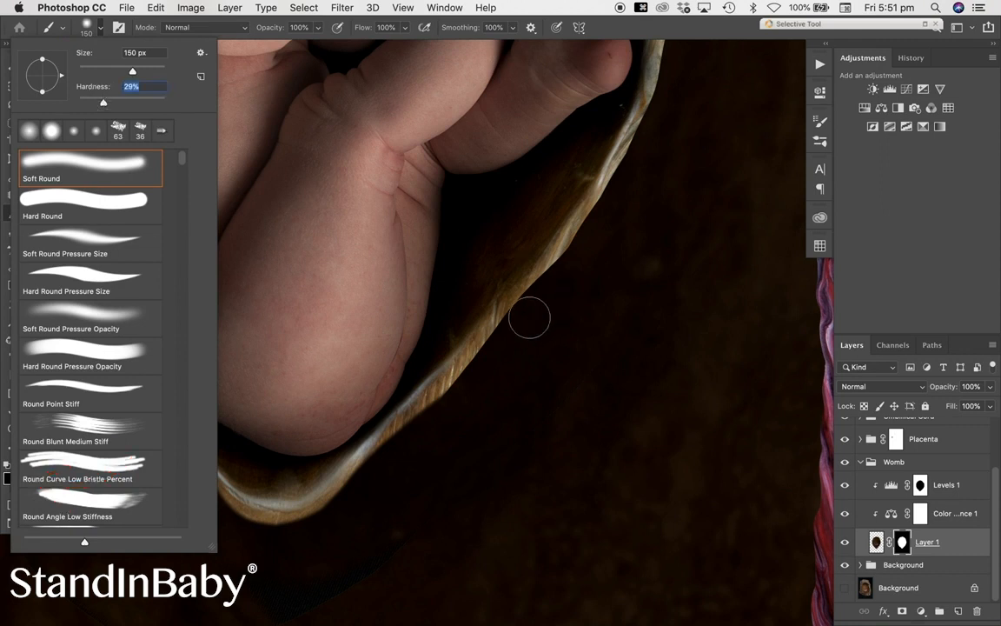
pyautogui.click(529, 319)
pyautogui.moveTo(474, 380); pyautogui.dragTo(416, 446)
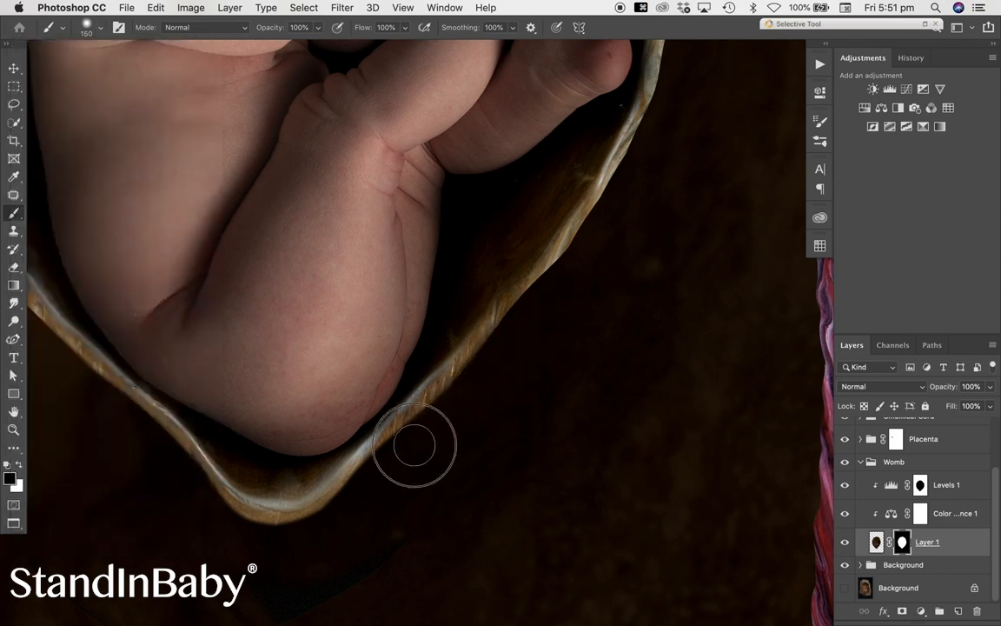
pyautogui.moveTo(556, 286); pyautogui.dragTo(626, 201)
# Step: Reduce the brush to 70 px and mask out a narrow gap through the womb's rim at its base
pyautogui.press('[')
pyautogui.press('[')
pyautogui.press('[')
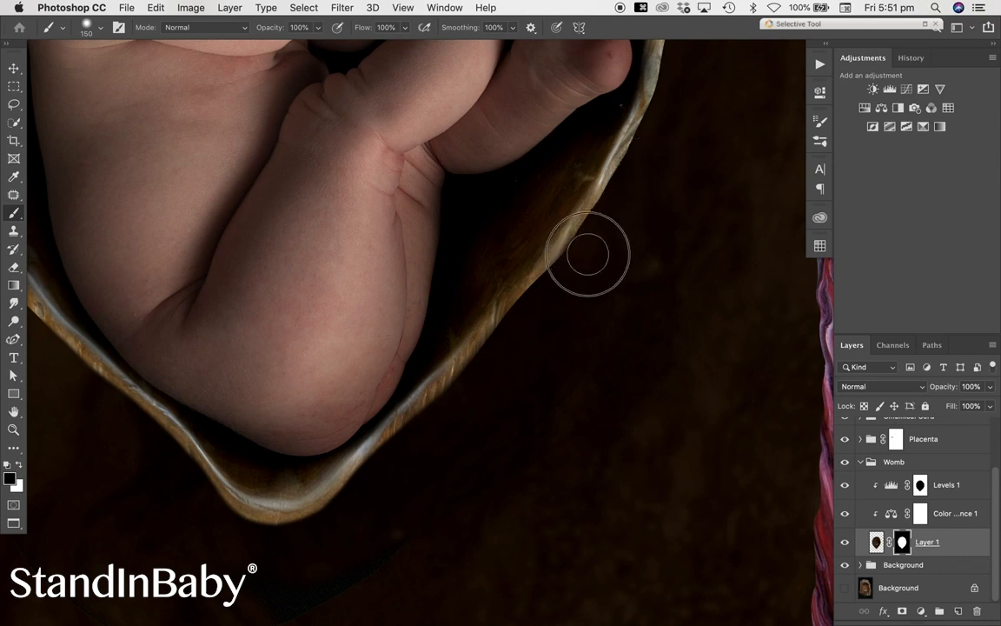
pyautogui.press('[')
pyautogui.press('[')
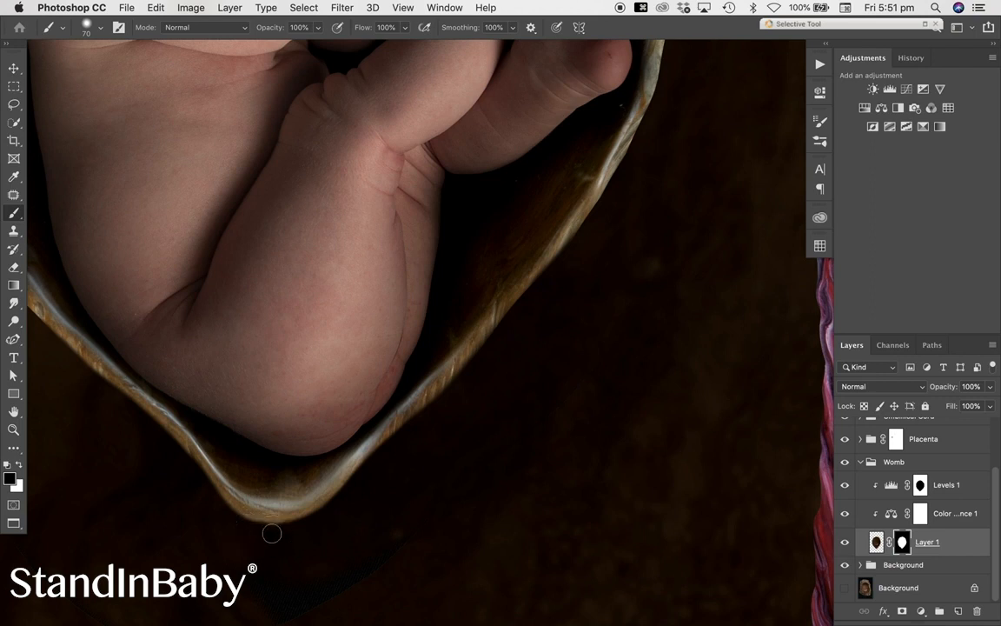
pyautogui.moveTo(278, 469); pyautogui.dragTo(273, 525)
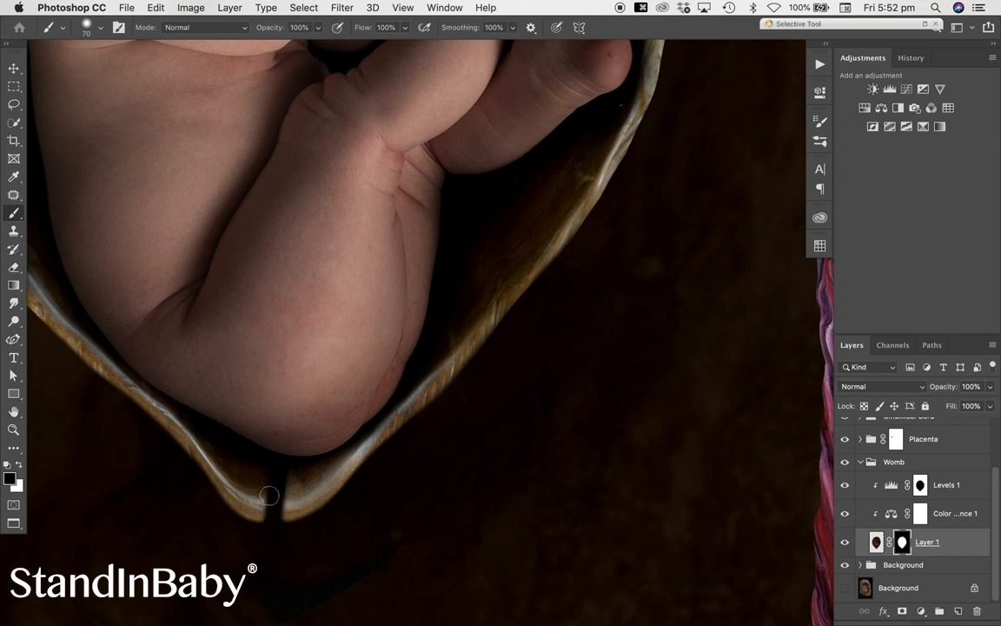
pyautogui.moveTo(272, 497)
pyautogui.mouseDown()
pyautogui.moveTo(256, 465)
pyautogui.moveTo(297, 471)
pyautogui.moveTo(278, 502)
pyautogui.mouseUp()
pyautogui.moveTo(308, 466); pyautogui.dragTo(254, 421)
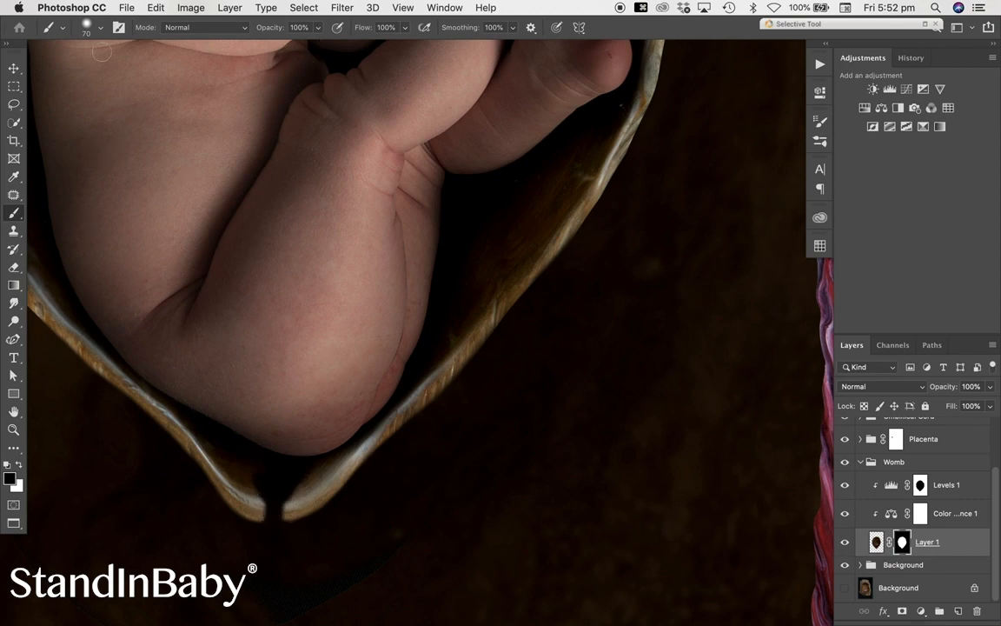
# Step: Soften the edges of the gap at the womb's base with a 0% hardness brush at 48% opacity, alternating black and white
pyautogui.rightClick(101, 53)
pyautogui.click(78, 101)
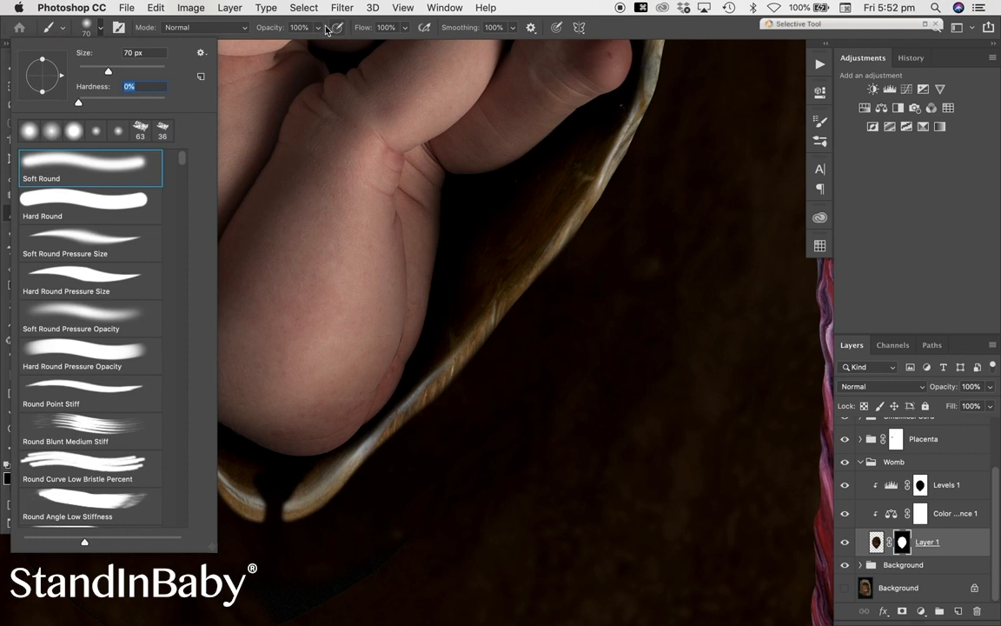
pyautogui.click(319, 28)
pyautogui.click(283, 45)
pyautogui.click(268, 485)
pyautogui.moveTo(269, 486)
pyautogui.mouseDown()
pyautogui.moveTo(255, 479)
pyautogui.moveTo(326, 457)
pyautogui.moveTo(277, 500)
pyautogui.moveTo(285, 529)
pyautogui.mouseUp()
pyautogui.click(18, 466)
pyautogui.click(296, 500)
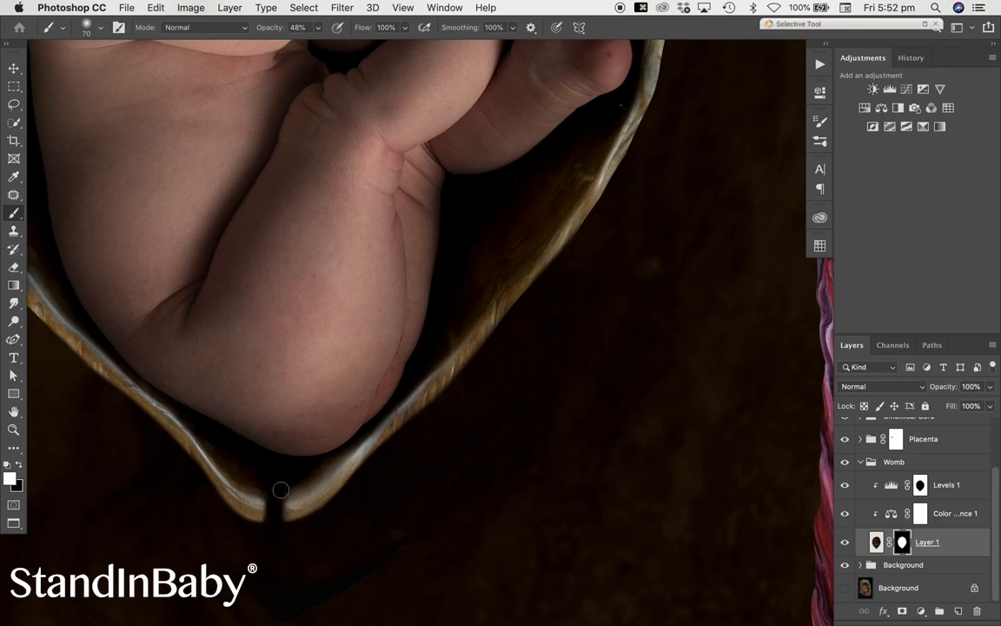
pyautogui.press('x')
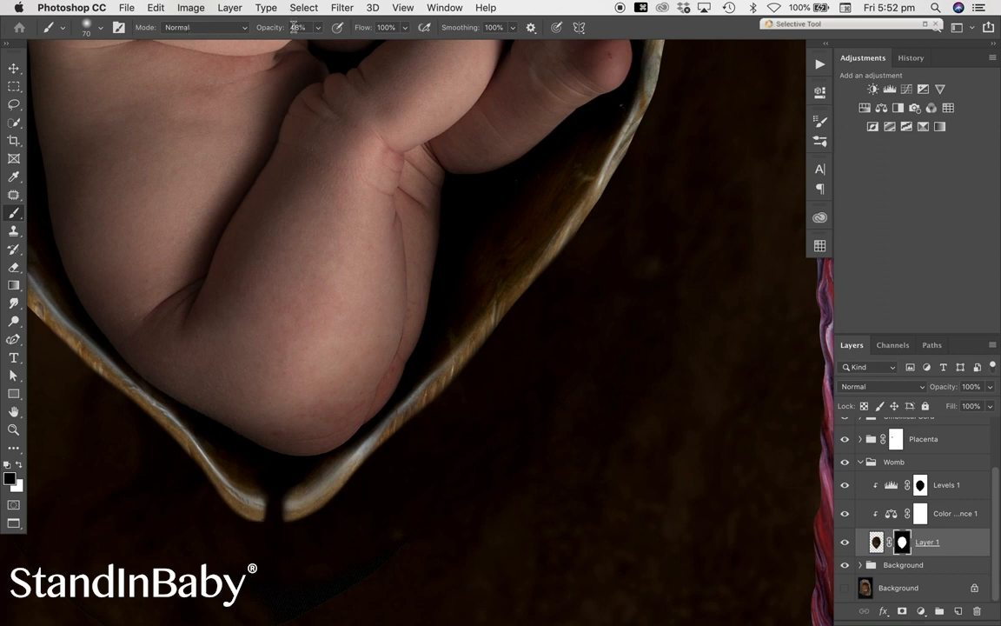
# Step: Set the brush opacity to 100% and clean the womb's outer edge at the base and upper-left rim with black
pyautogui.moveTo(319, 30); pyautogui.dragTo(359, 48)
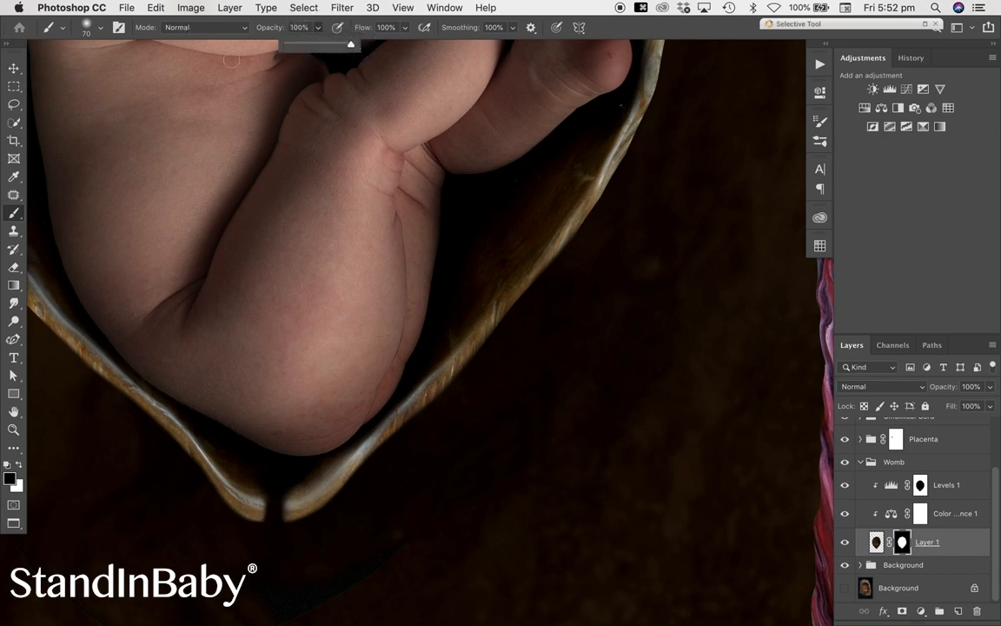
pyautogui.click(239, 525)
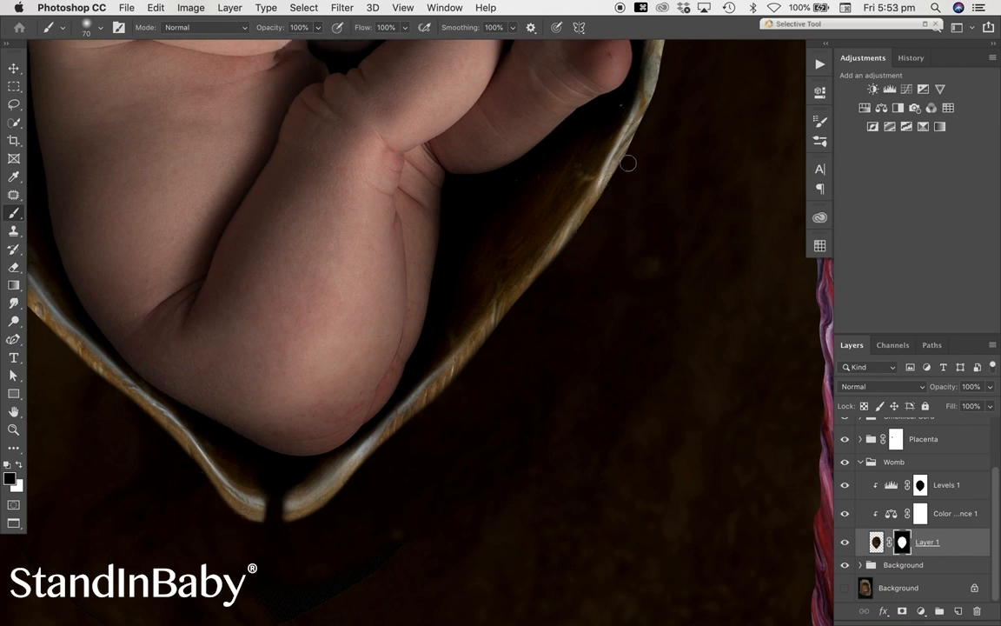
pyautogui.scroll(10, 670, 49)
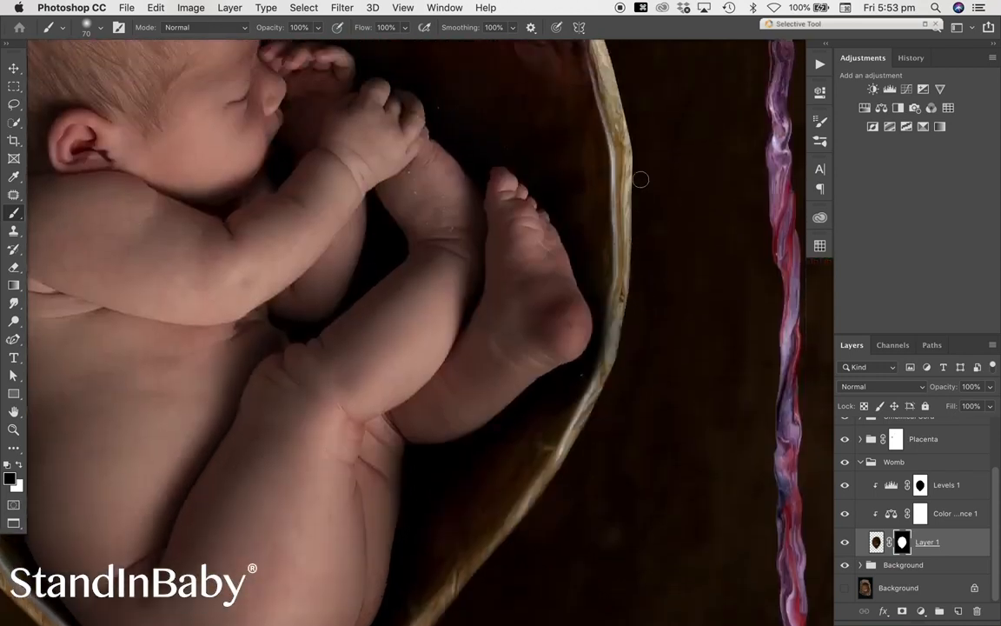
pyautogui.scroll(10, 678, 135)
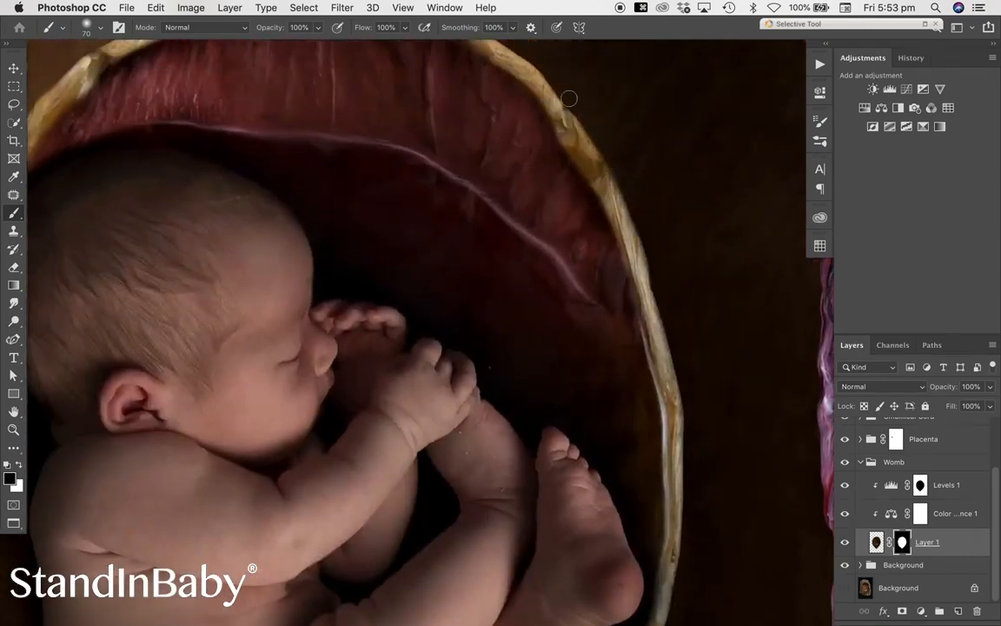
pyautogui.scroll(5, 655, 136)
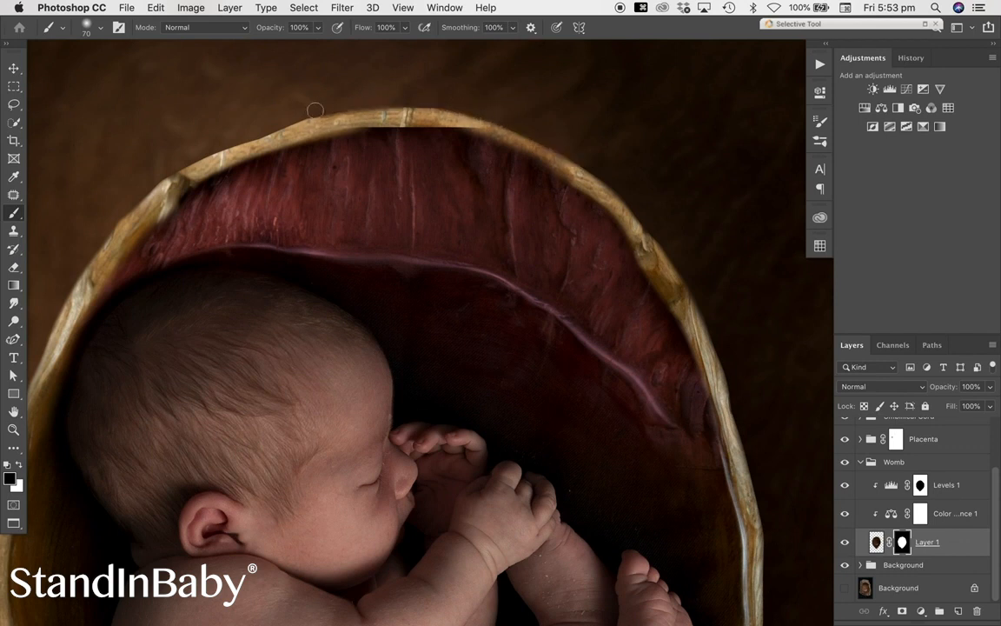
pyautogui.moveTo(251, 132)
pyautogui.mouseDown()
pyautogui.moveTo(175, 139)
pyautogui.moveTo(146, 157)
pyautogui.moveTo(121, 181)
pyautogui.moveTo(80, 267)
pyautogui.mouseUp()
pyautogui.moveTo(55, 312); pyautogui.dragTo(40, 323)
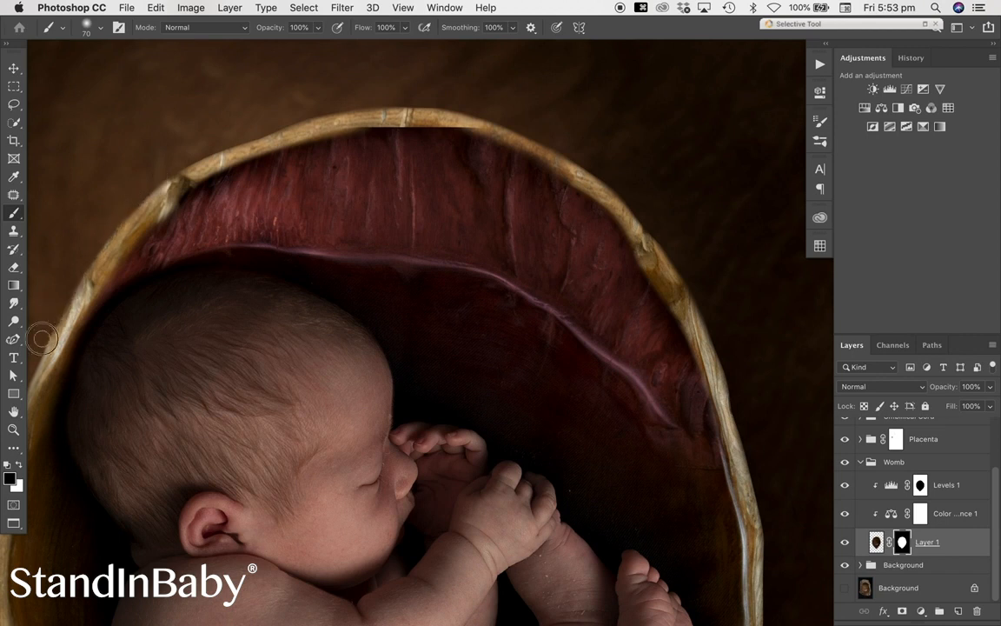
# Step: Mask with black along the outer edge of the womb's left side, from beside the baby's head down past the back
pyautogui.scroll(-5, 166, 300)
pyautogui.hscroll(-3, 165, 300)
pyautogui.moveTo(129, 241); pyautogui.dragTo(118, 309)
pyautogui.moveTo(110, 346); pyautogui.dragTo(127, 466)
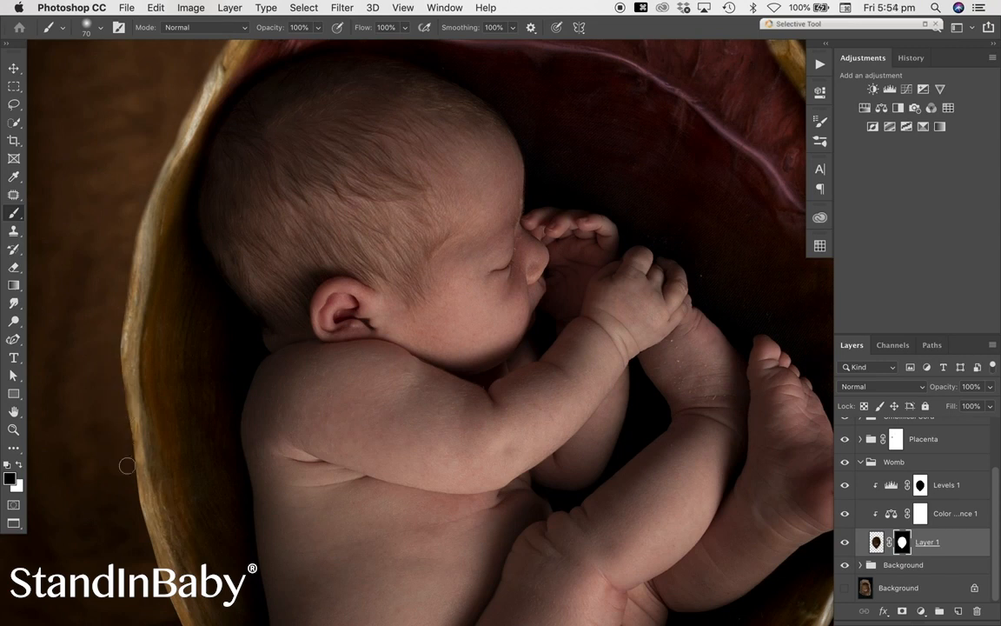
pyautogui.scroll(-5, 156, 442)
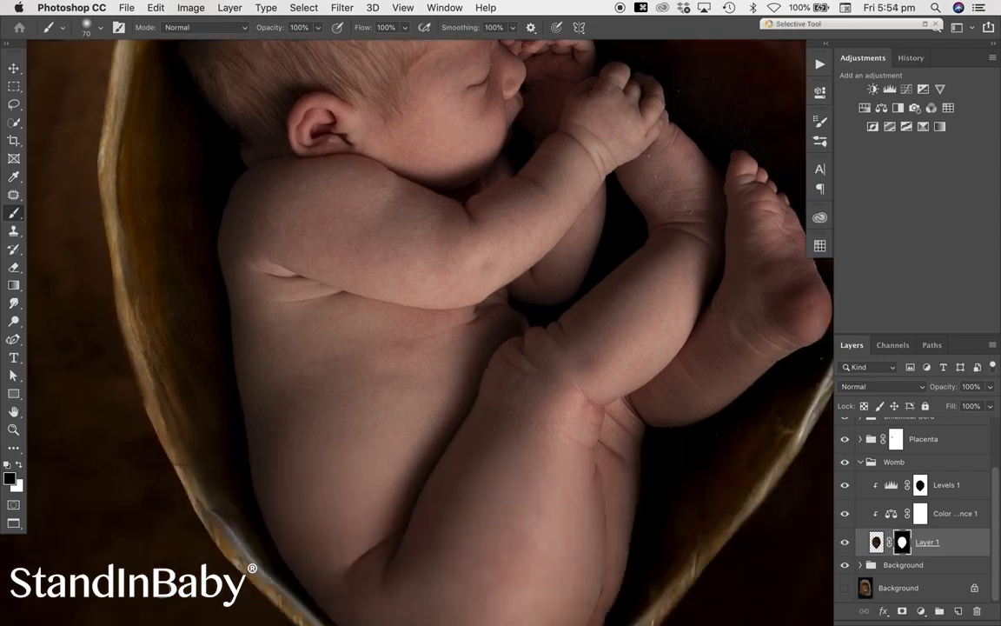
pyautogui.moveTo(201, 513); pyautogui.dragTo(171, 426)
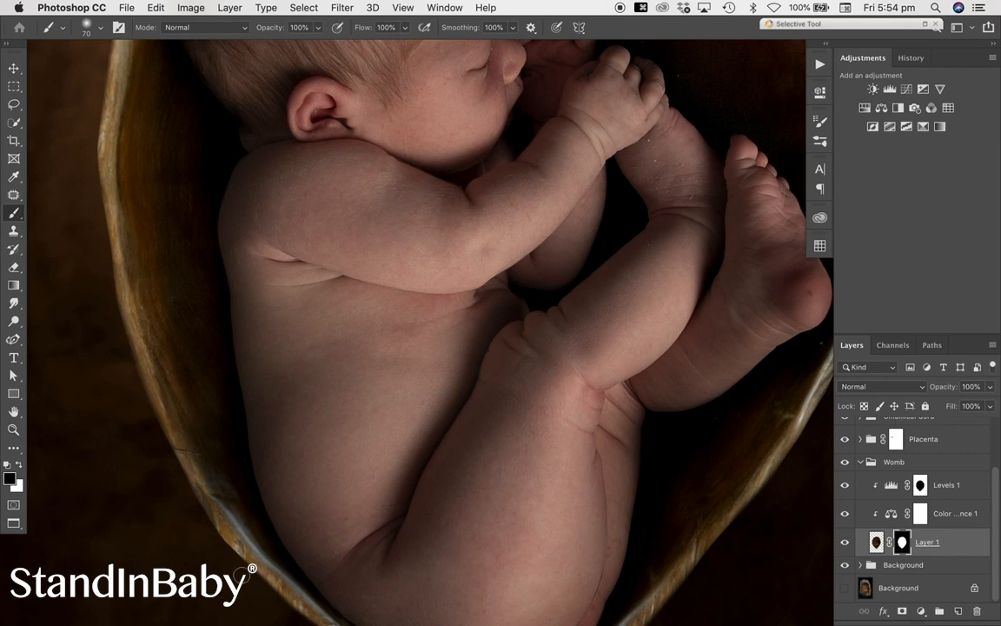
# Step: On the Placenta group's mask, paint black along the placenta's top edge to blend it into the womb's rim
pyautogui.scroll(-3, 271, 595)
pyautogui.scroll(10, 201, 489)
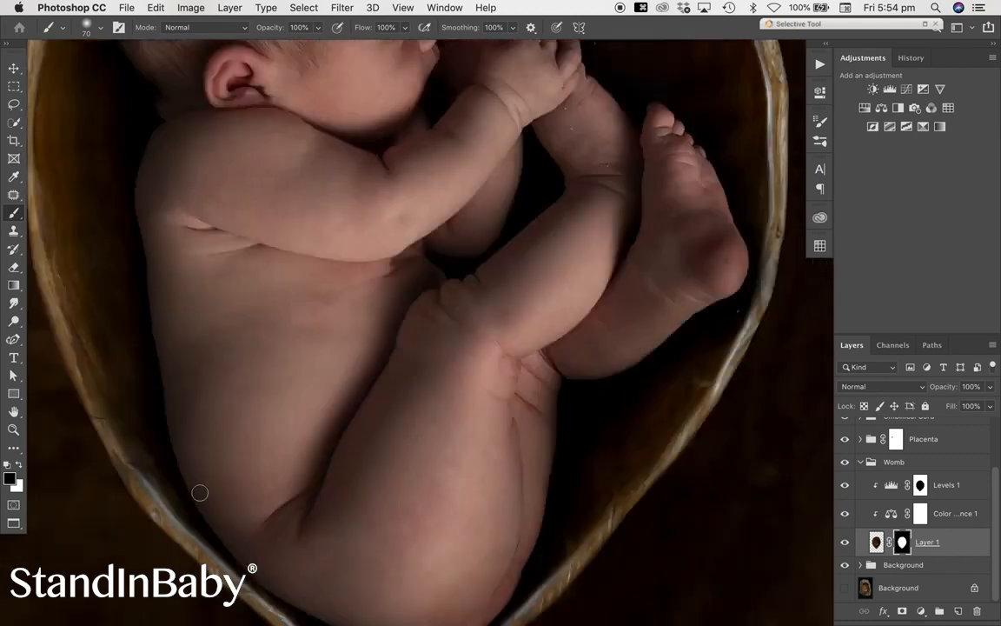
pyautogui.scroll(2, 200, 493)
pyautogui.click(897, 442)
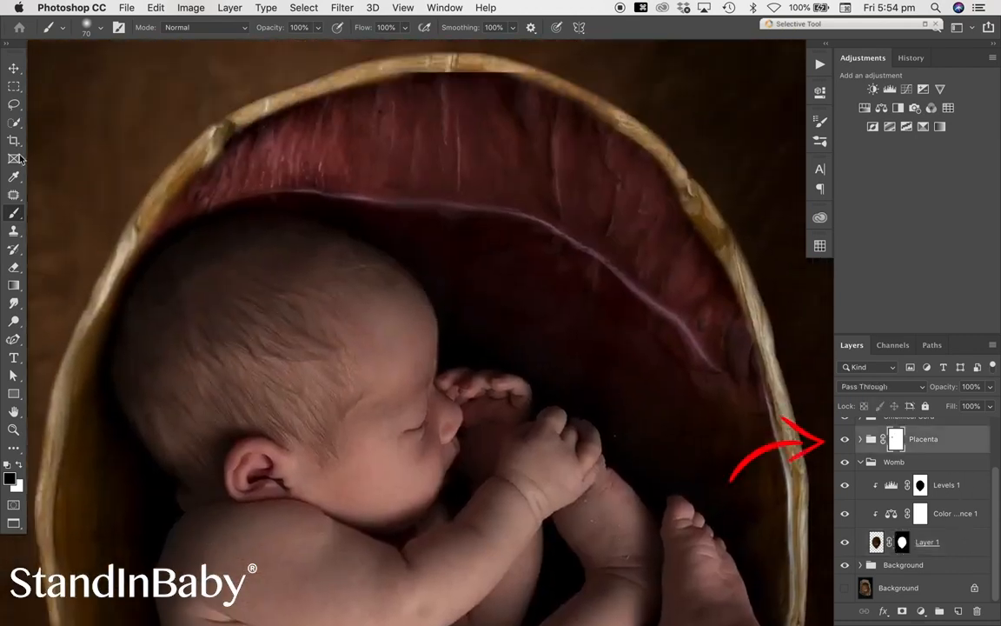
pyautogui.moveTo(545, 79)
pyautogui.mouseDown()
pyautogui.moveTo(417, 64)
pyautogui.moveTo(285, 74)
pyautogui.mouseUp()
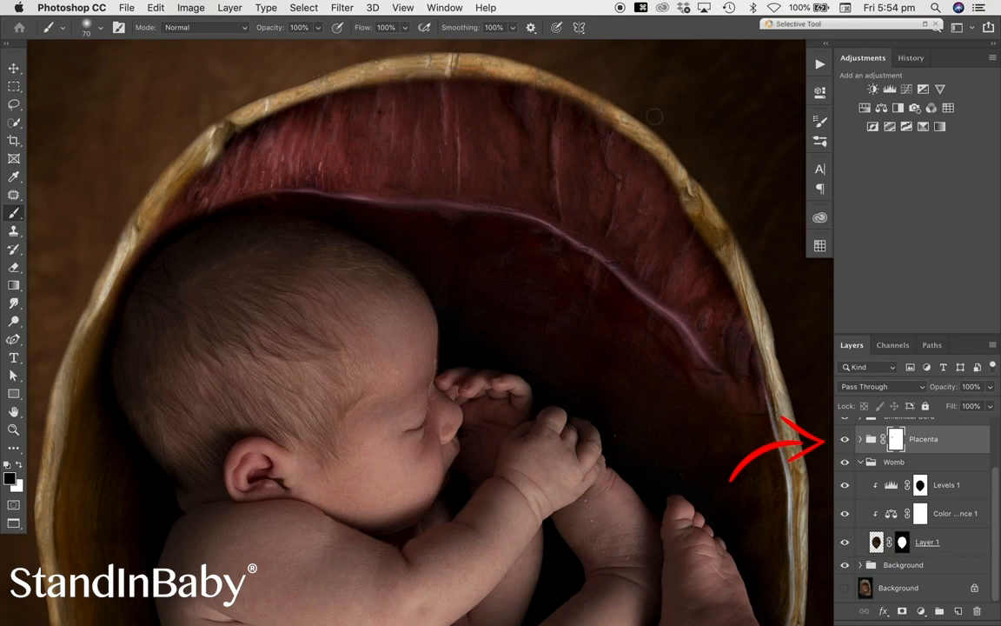
# Step: Refine the placenta's top edge with black on its group mask, and trim the womb's outer rim at the top on Layer 1's mask
pyautogui.moveTo(589, 104)
pyautogui.mouseDown()
pyautogui.moveTo(490, 77)
pyautogui.moveTo(316, 76)
pyautogui.moveTo(174, 148)
pyautogui.mouseUp()
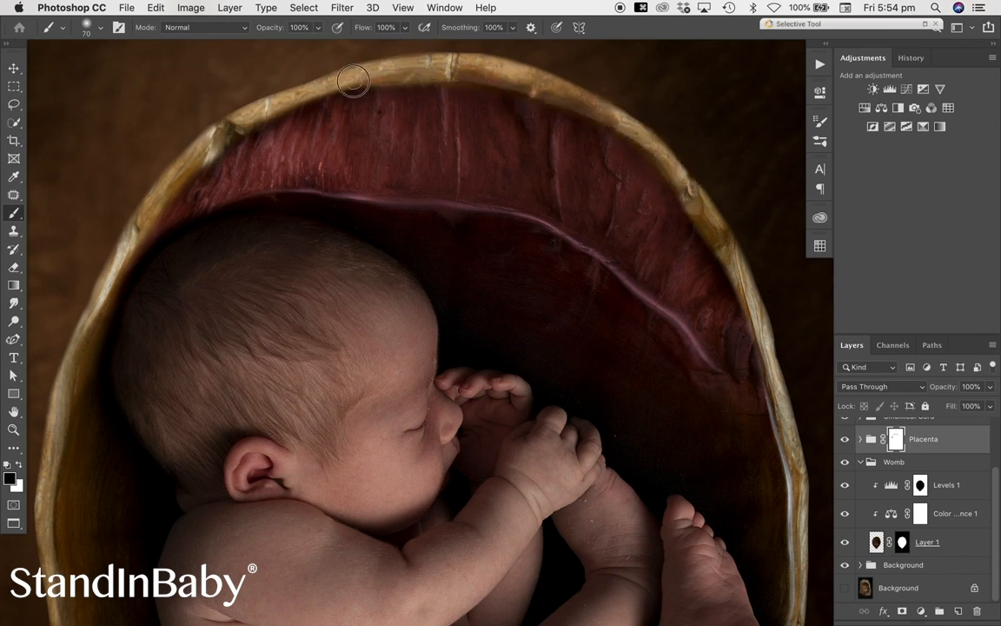
pyautogui.press('super+z')
pyautogui.scroll(2, 584, 165)
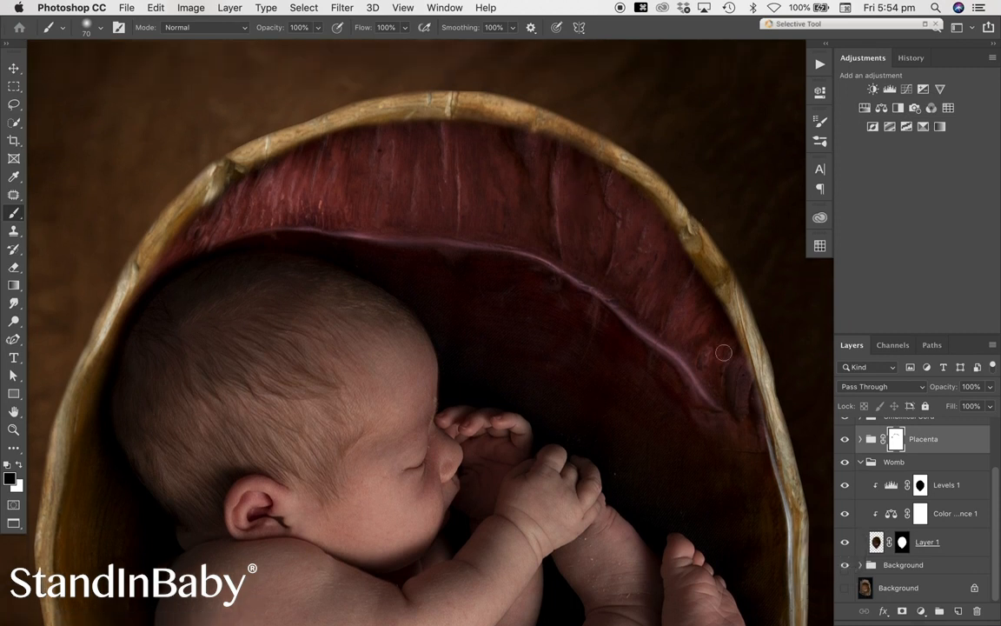
pyautogui.click(910, 550)
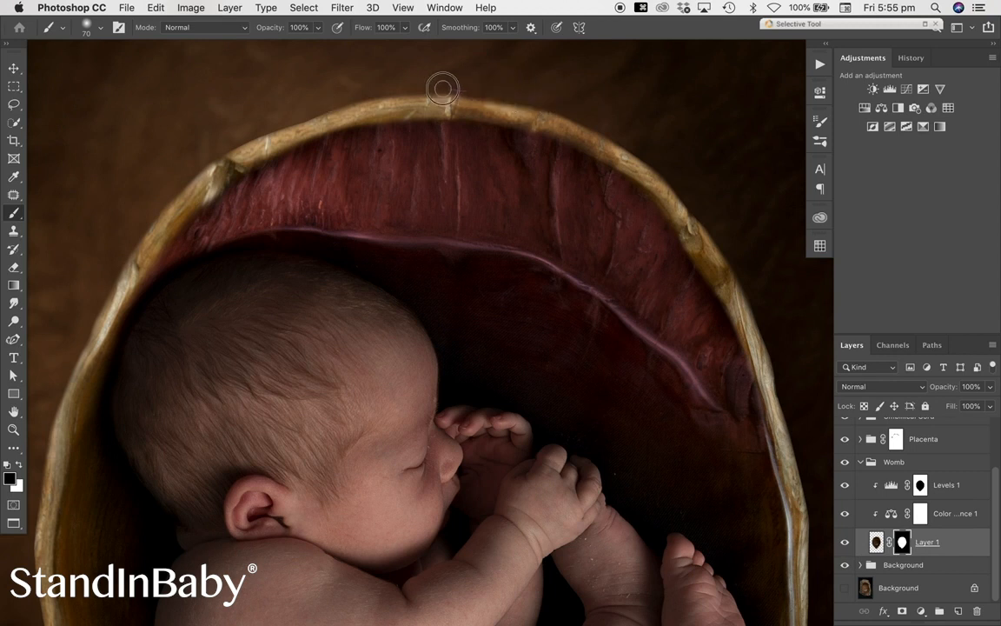
pyautogui.click(902, 449)
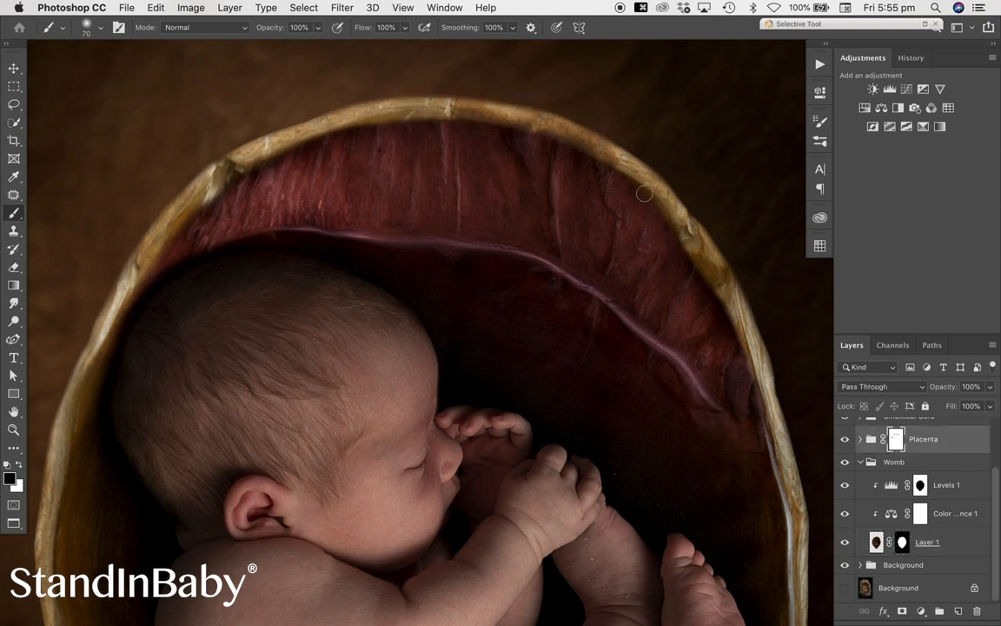
pyautogui.press('[')
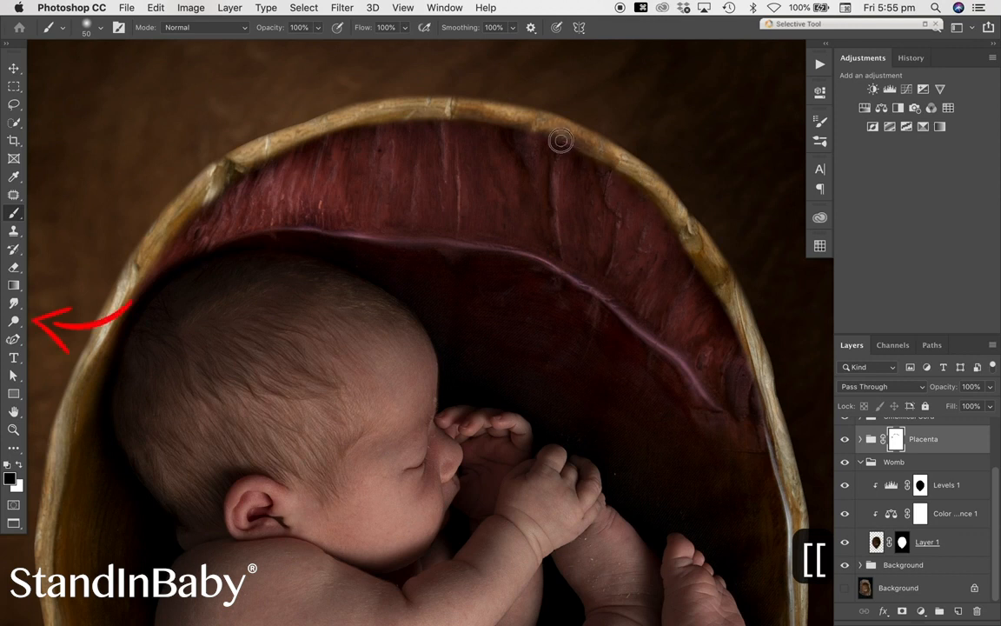
pyautogui.press('super+z')
# Step: Darken the placenta's upper edge on Layer 2 with the Burn tool, using the Shadows range at 24% exposure
pyautogui.click(13, 321)
pyautogui.click(54, 334)
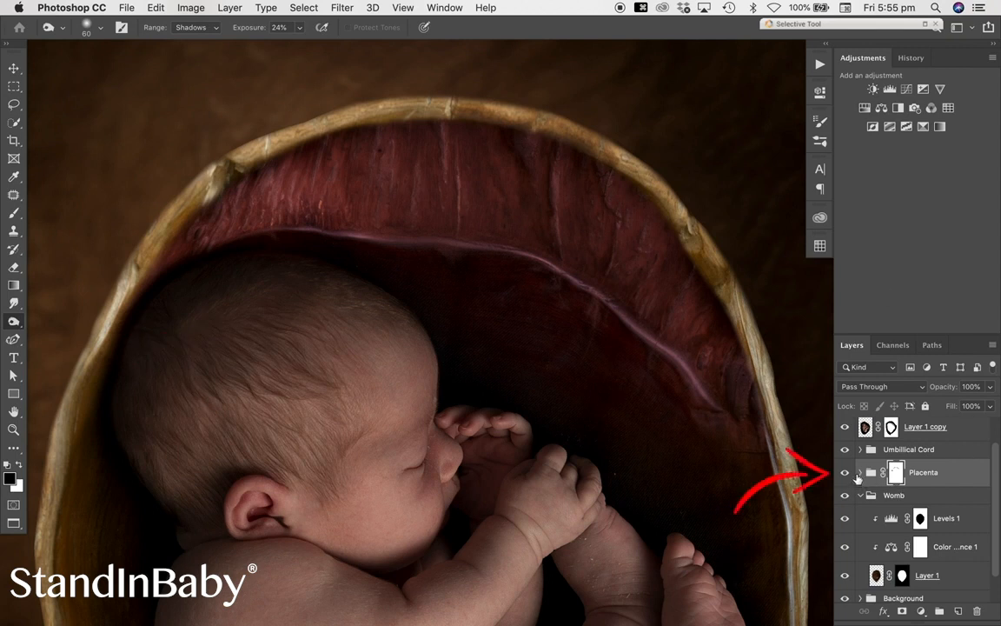
pyautogui.click(860, 473)
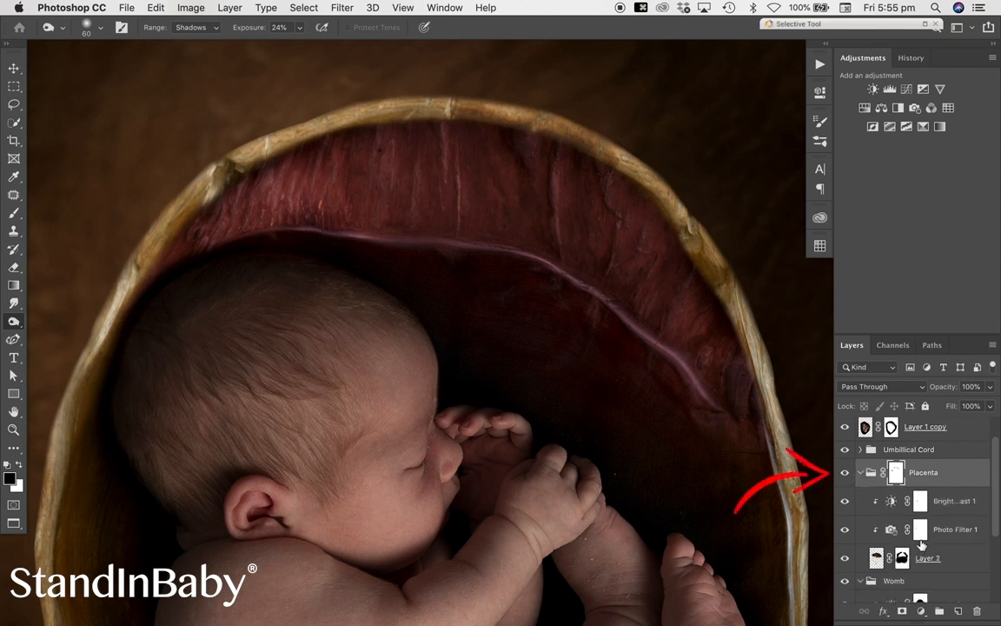
pyautogui.click(874, 555)
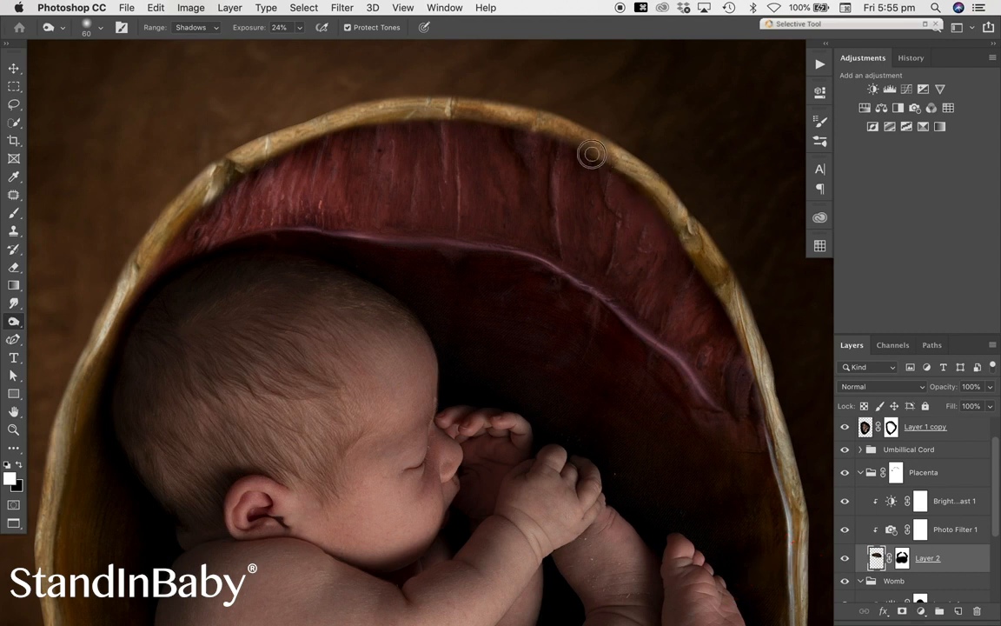
pyautogui.moveTo(553, 138)
pyautogui.mouseDown()
pyautogui.moveTo(466, 117)
pyautogui.moveTo(266, 137)
pyautogui.moveTo(235, 156)
pyautogui.moveTo(224, 185)
pyautogui.moveTo(139, 285)
pyautogui.mouseUp()
pyautogui.press('super+0')
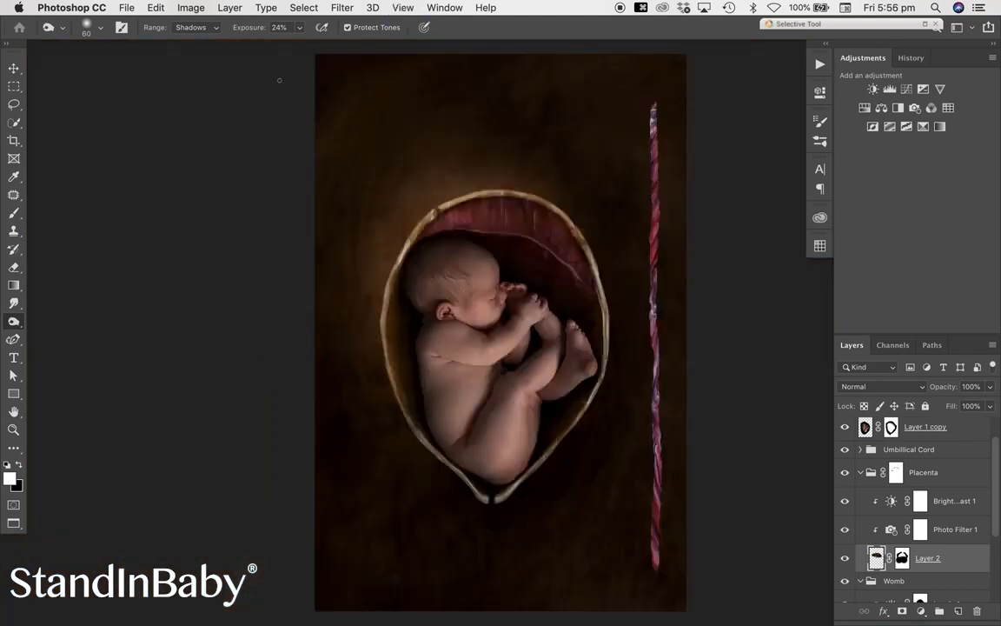
# Step: Collapse the Placenta group and move the Umbillical Cord group to the top of the layer stack, above Levels 6
pyautogui.click(14, 69)
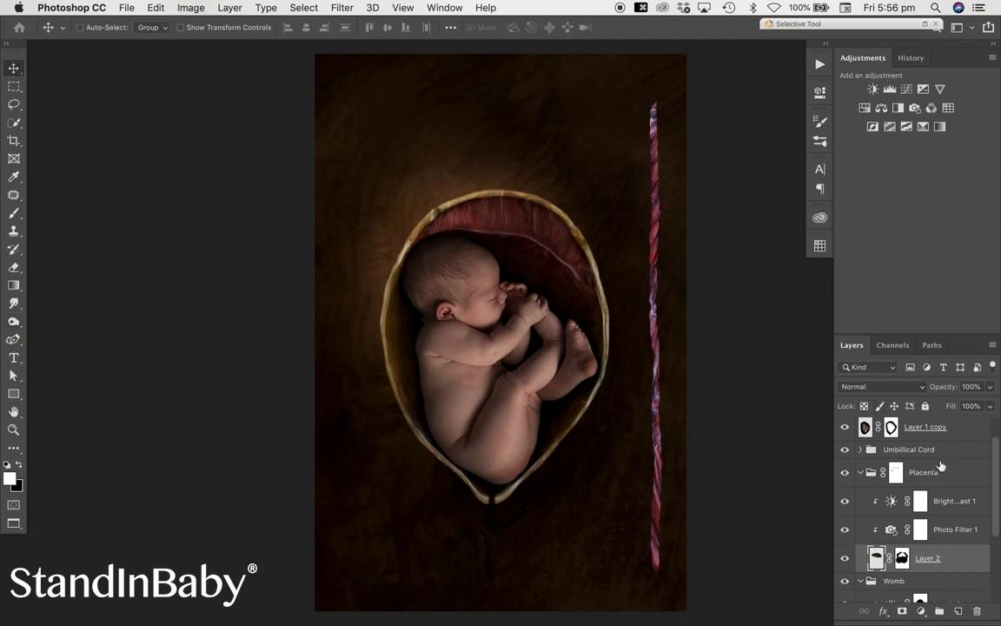
pyautogui.click(862, 466)
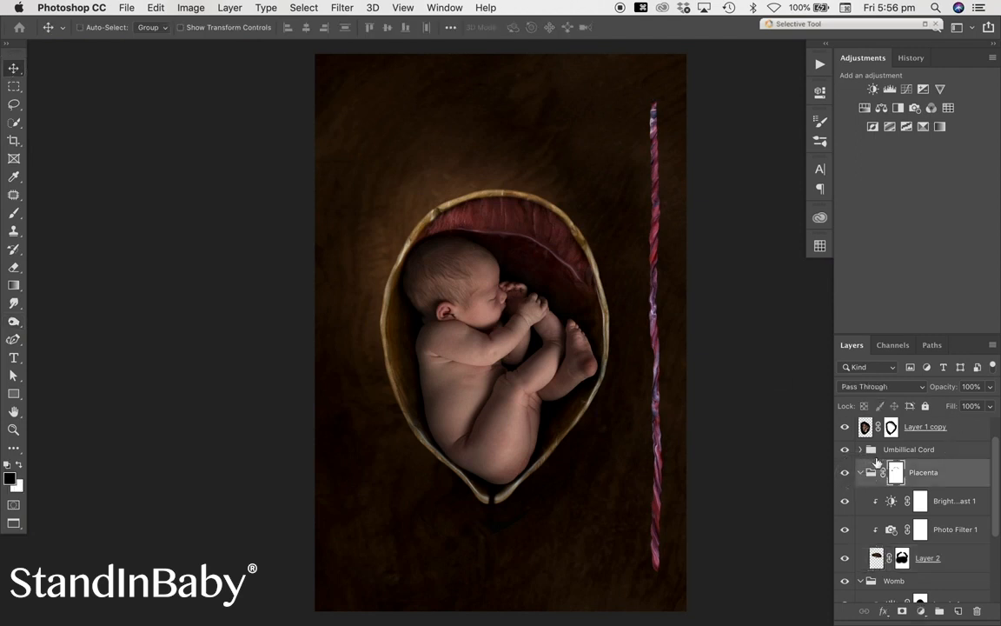
pyautogui.click(861, 472)
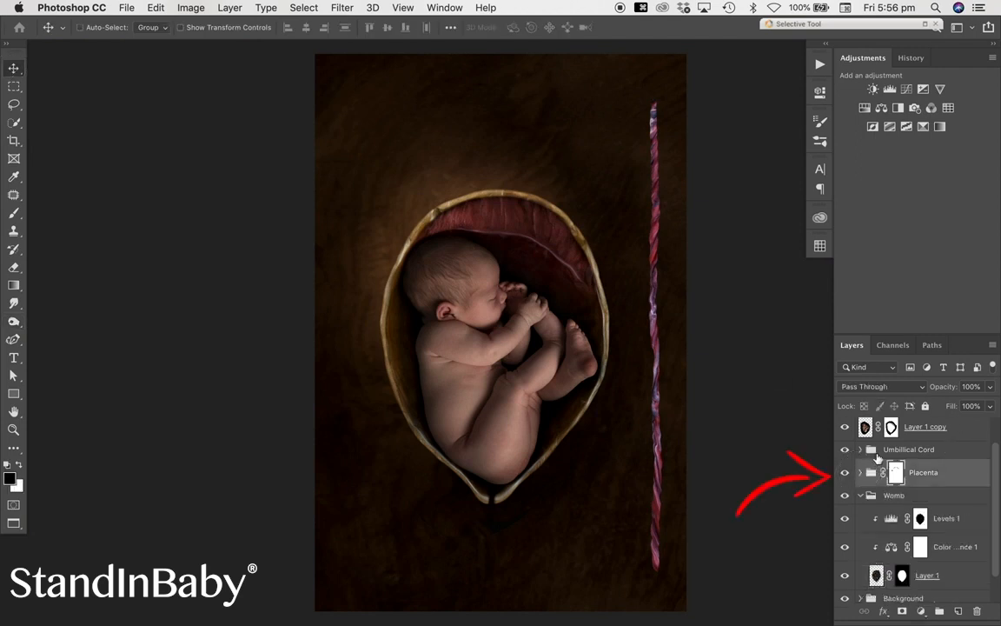
pyautogui.click(874, 452)
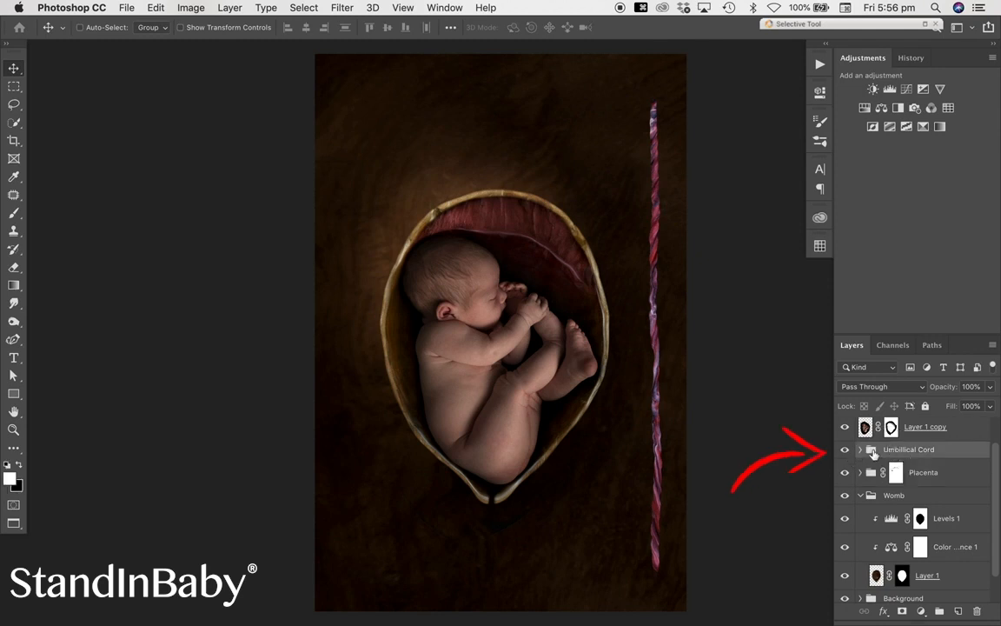
pyautogui.moveTo(866, 427)
pyautogui.mouseDown()
pyautogui.moveTo(867, 416)
pyautogui.moveTo(867, 464)
pyautogui.moveTo(863, 425)
pyautogui.mouseUp()
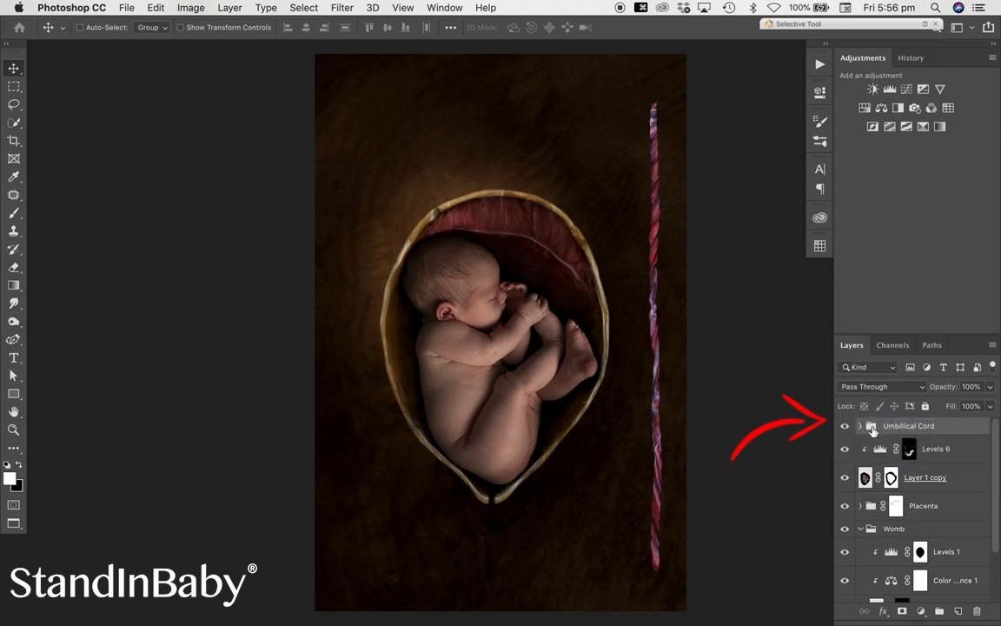
# Step: Duplicate the Umbillical Cord group, merge the copy into a single layer, and move the copied cord to the womb's left side
pyautogui.press('super+j')
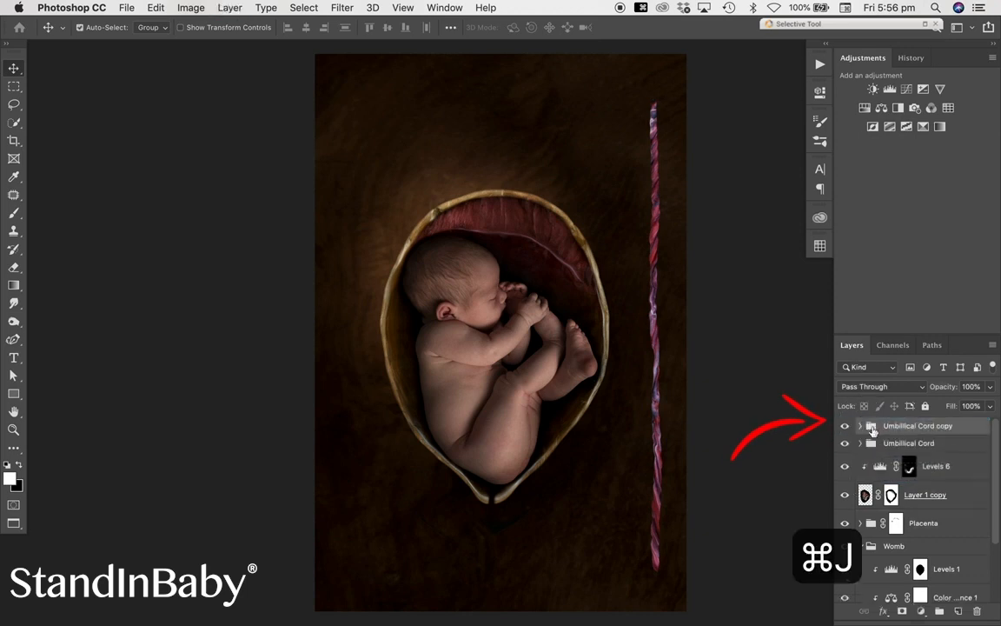
pyautogui.press('super+e')
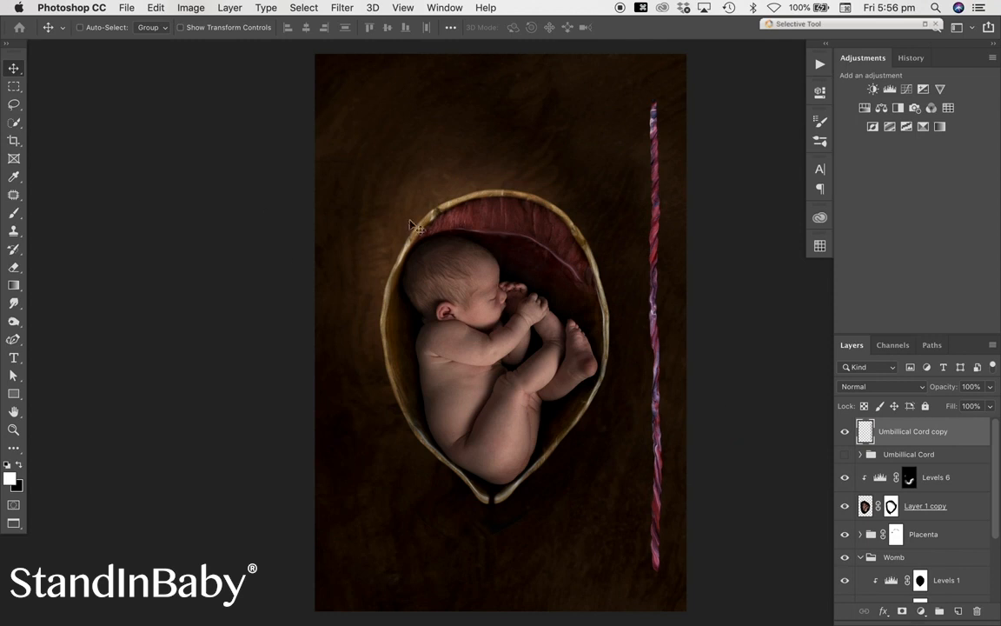
pyautogui.moveTo(658, 179); pyautogui.dragTo(375, 203)
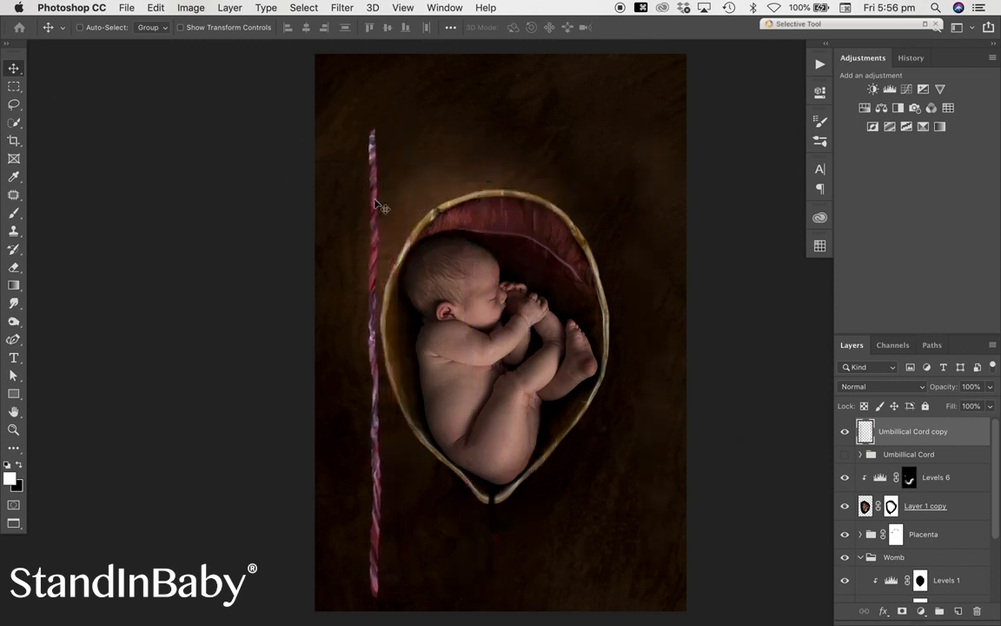
# Step: With Puppet Warp, pin both ends of the copied cord and place them at the baby's upper back and the crease above the thigh
pyautogui.click(154, 8)
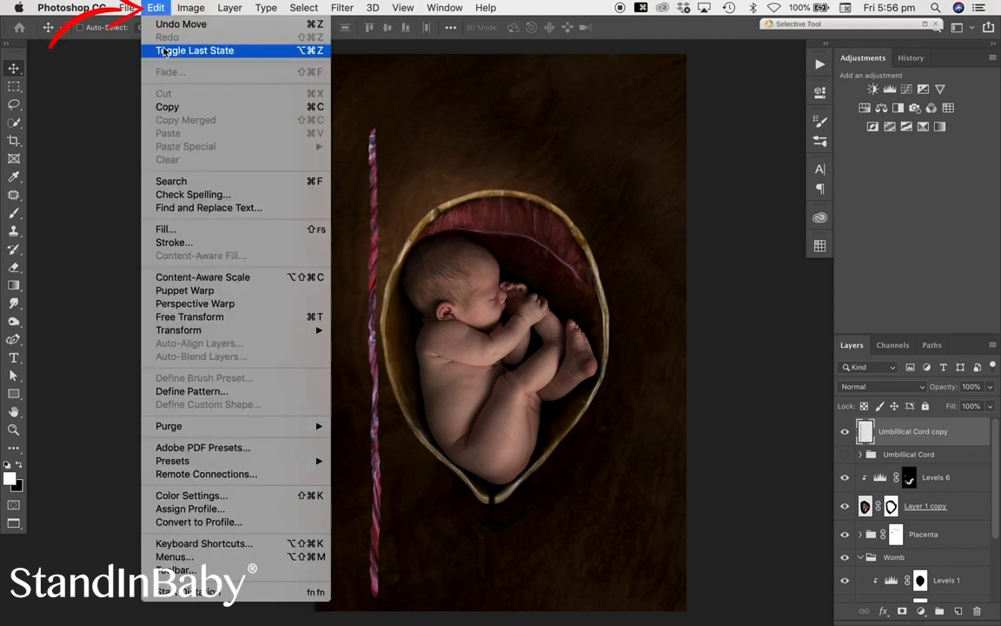
pyautogui.click(214, 291)
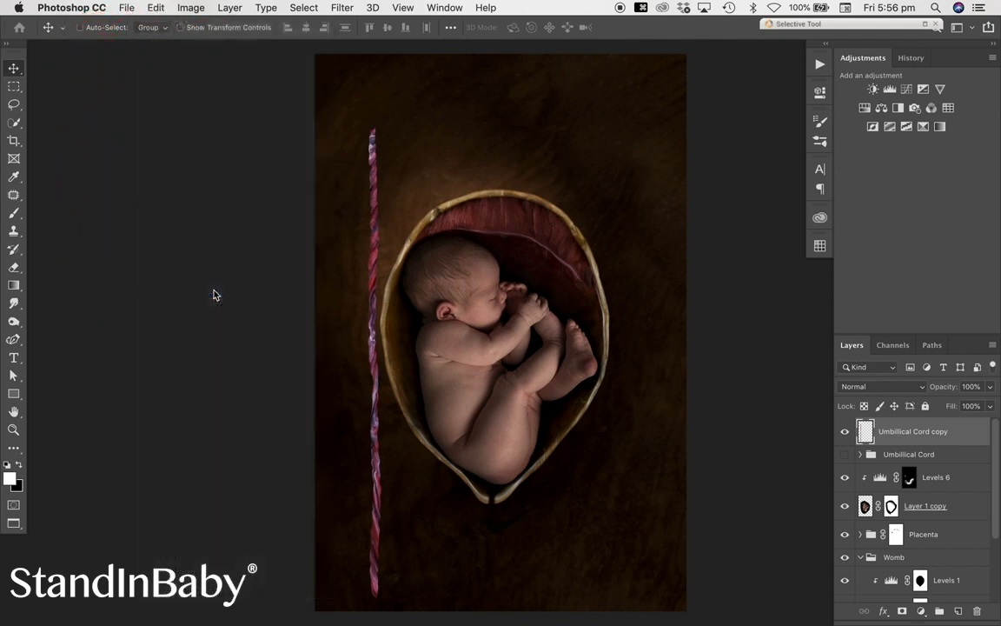
pyautogui.click(371, 132)
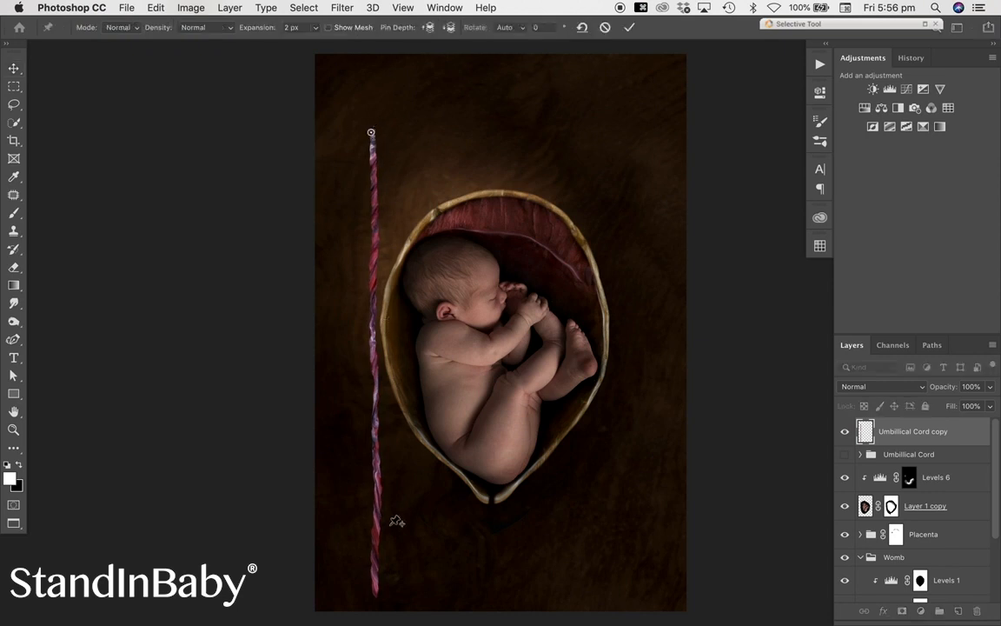
pyautogui.click(377, 590)
pyautogui.moveTo(376, 590); pyautogui.dragTo(506, 375)
pyautogui.moveTo(372, 132); pyautogui.dragTo(416, 344)
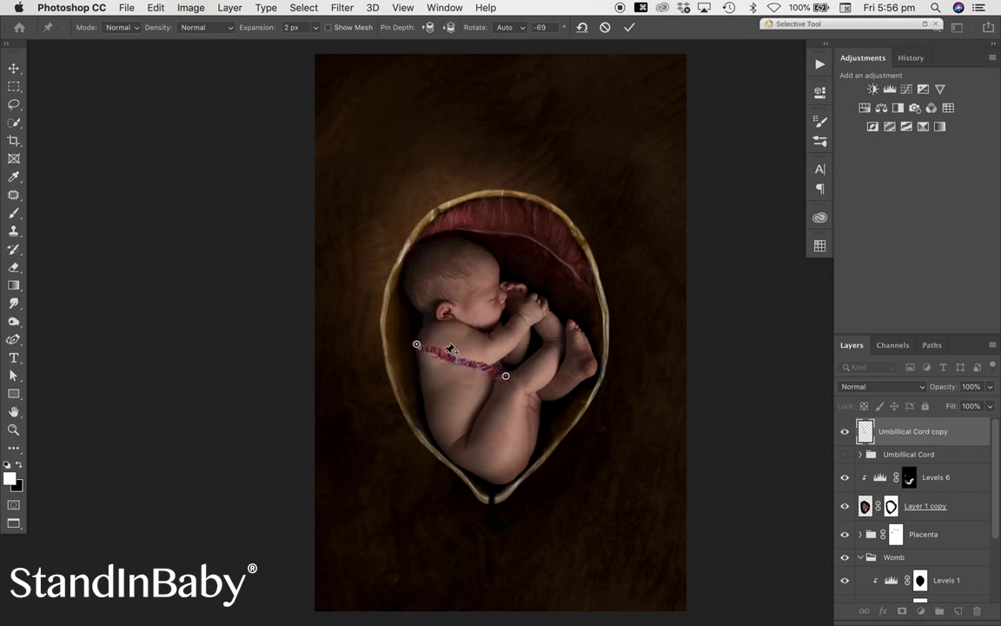
# Step: Add two warp pins along the cord and bend it around the baby's back and over the thigh
pyautogui.click(445, 355)
pyautogui.moveTo(447, 358); pyautogui.dragTo(426, 370)
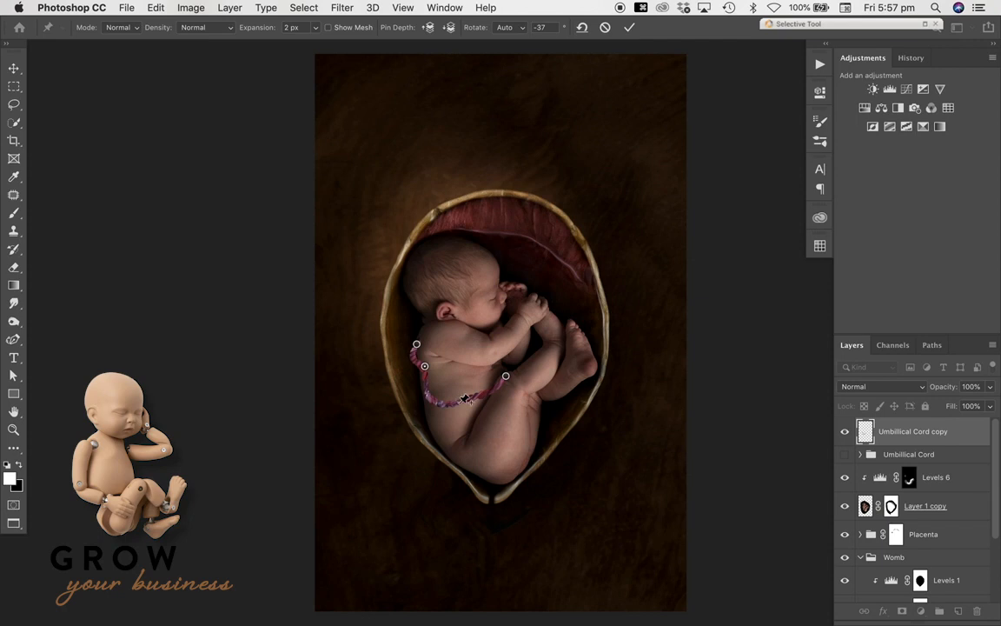
pyautogui.click(459, 401)
pyautogui.moveTo(459, 401); pyautogui.dragTo(509, 420)
pyautogui.moveTo(510, 418); pyautogui.dragTo(505, 415)
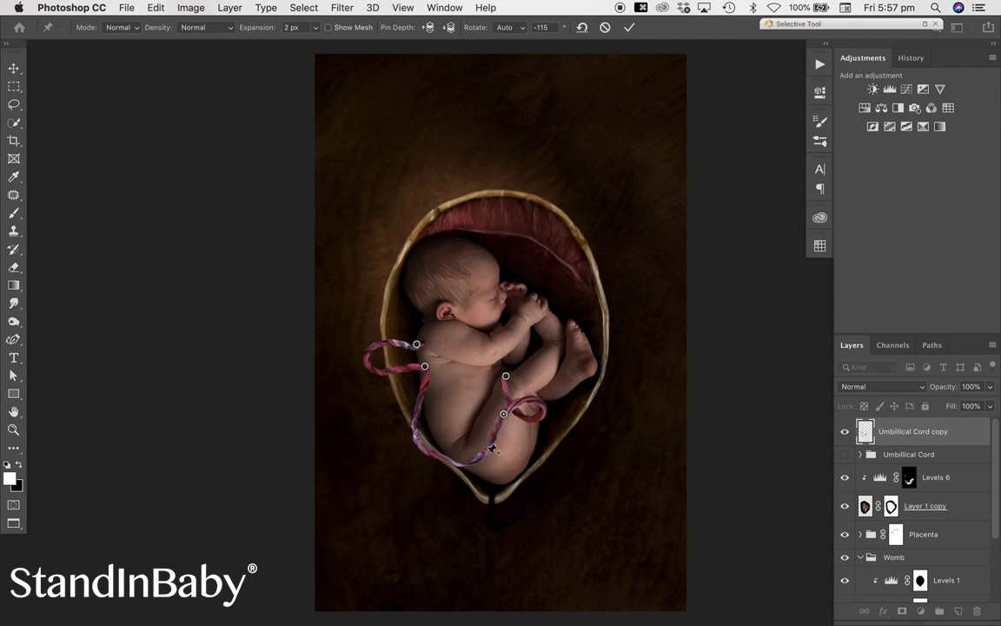
# Step: Add warp pins to the cord's lower bend and back loop, pulling the cord across the baby's torso and closer to the back
pyautogui.click(442, 455)
pyautogui.moveTo(441, 456); pyautogui.dragTo(474, 389)
pyautogui.click(505, 375)
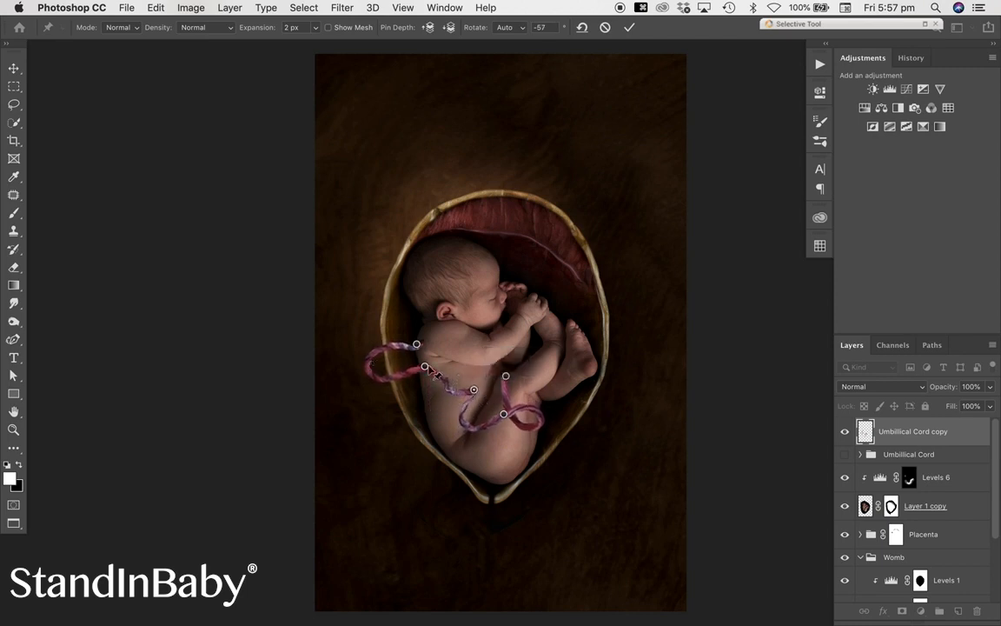
pyautogui.moveTo(424, 367); pyautogui.dragTo(451, 405)
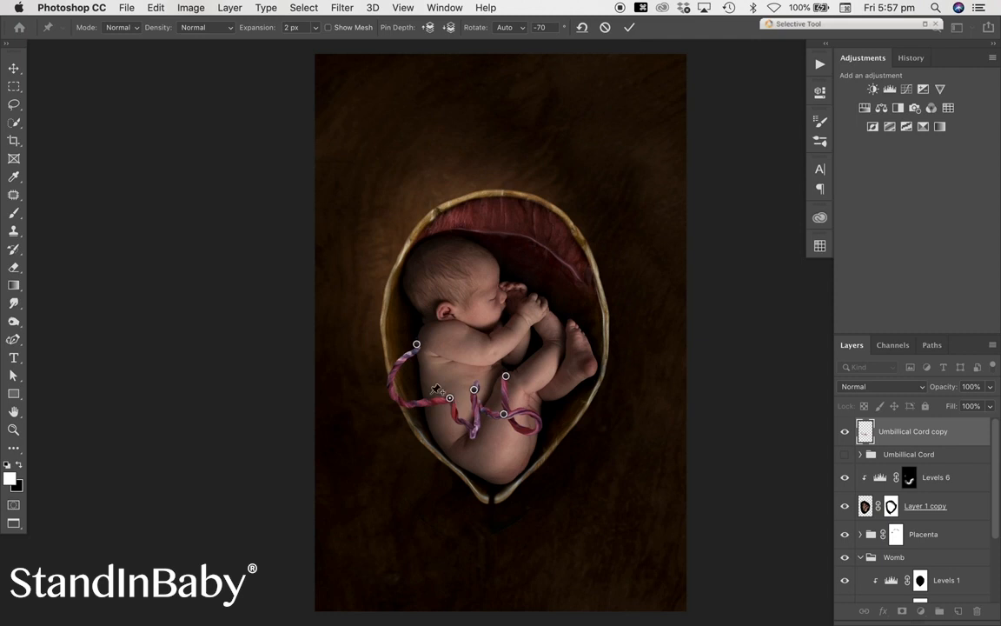
pyautogui.moveTo(399, 385); pyautogui.dragTo(423, 373)
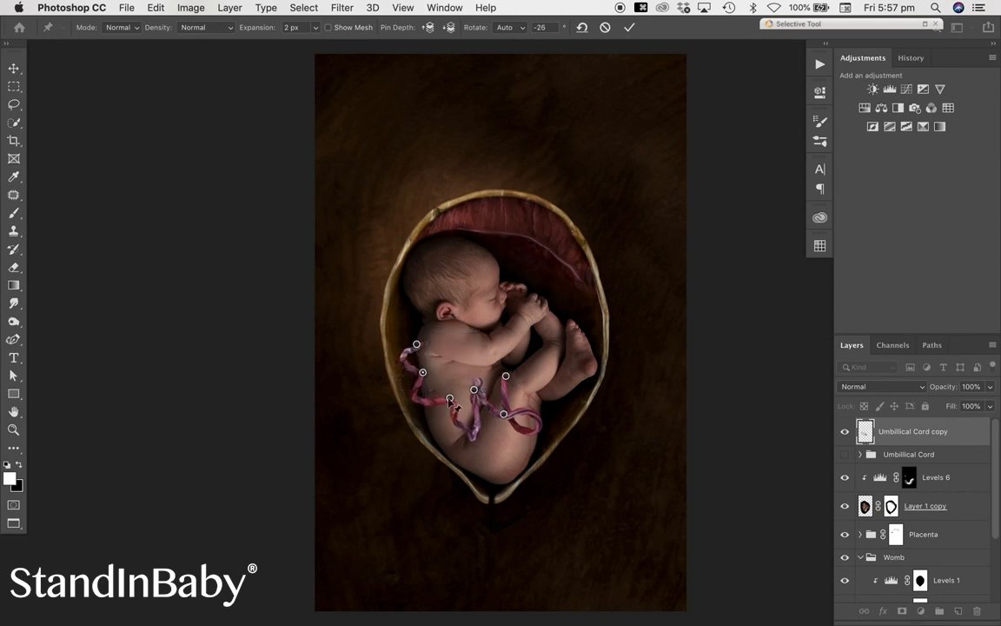
# Step: Rearrange the cord's middle pins to curve it across the torso and form a loop over the baby's thigh
pyautogui.moveTo(451, 399); pyautogui.dragTo(460, 404)
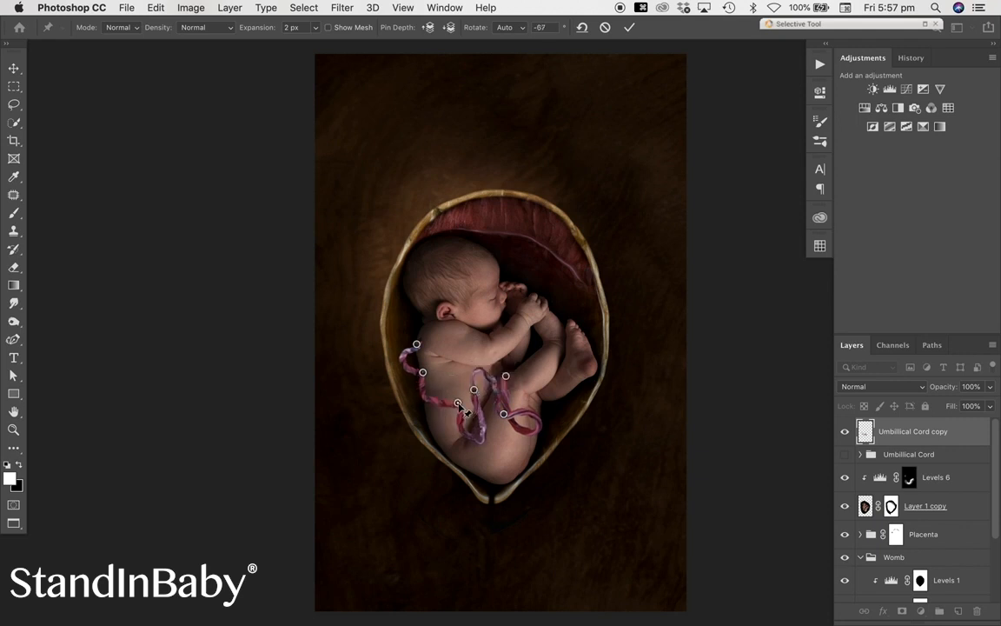
pyautogui.moveTo(484, 404); pyautogui.dragTo(488, 426)
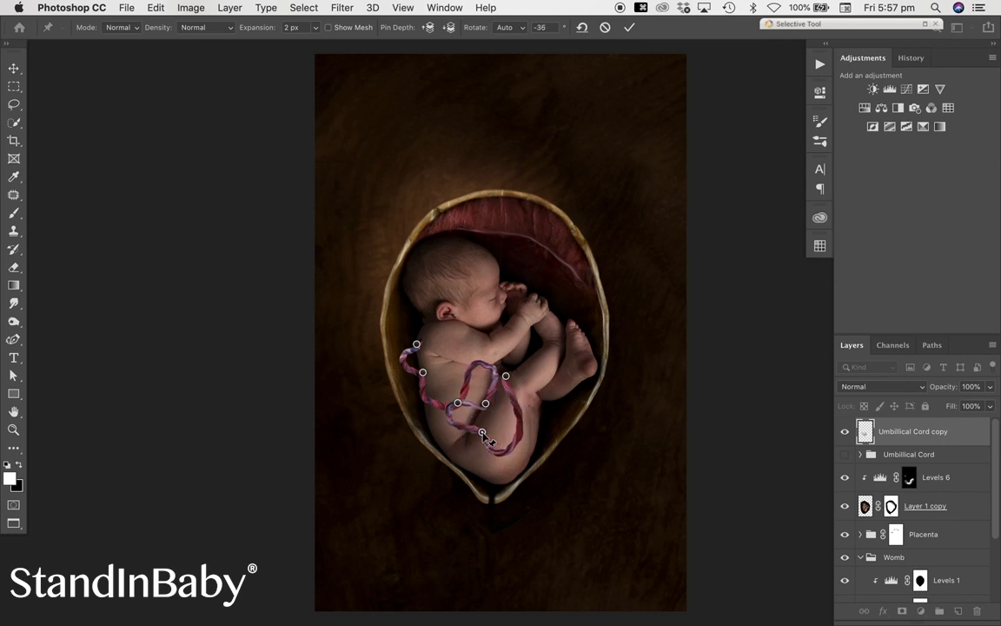
pyautogui.moveTo(486, 403); pyautogui.dragTo(495, 419)
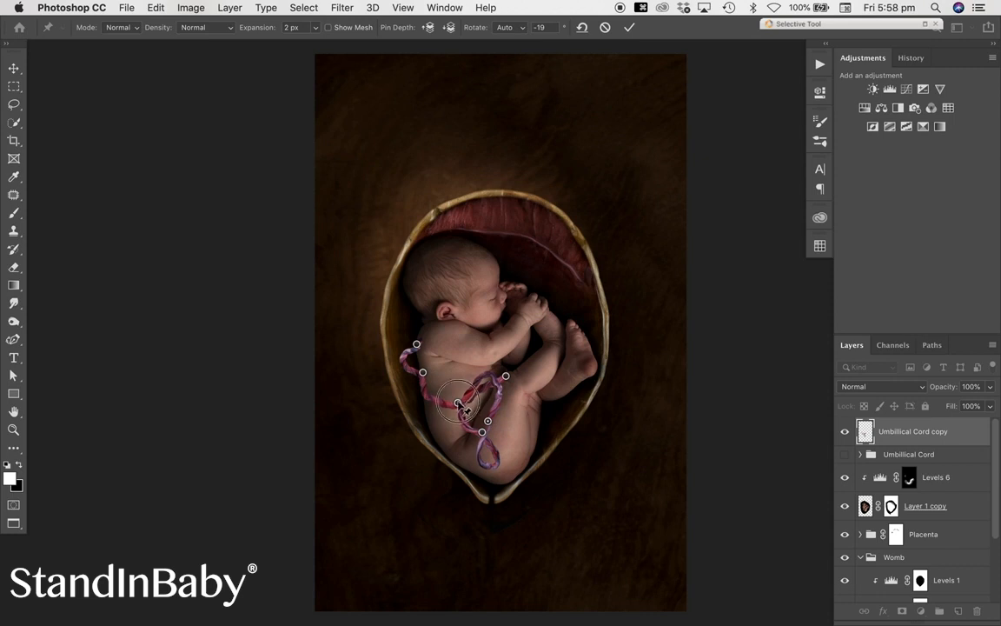
pyautogui.moveTo(459, 404); pyautogui.dragTo(456, 404)
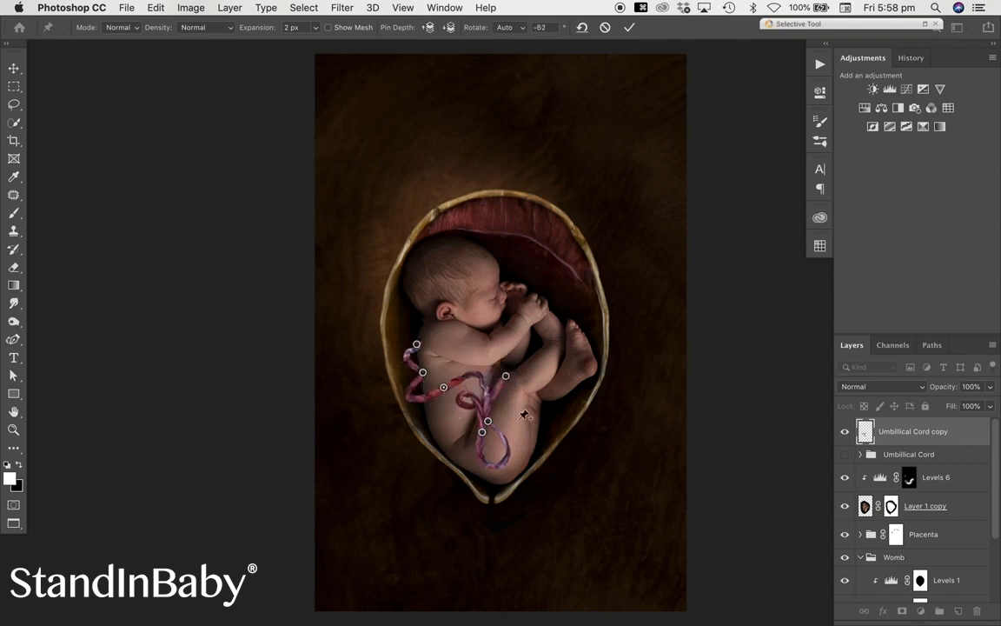
pyautogui.moveTo(448, 393); pyautogui.dragTo(458, 397)
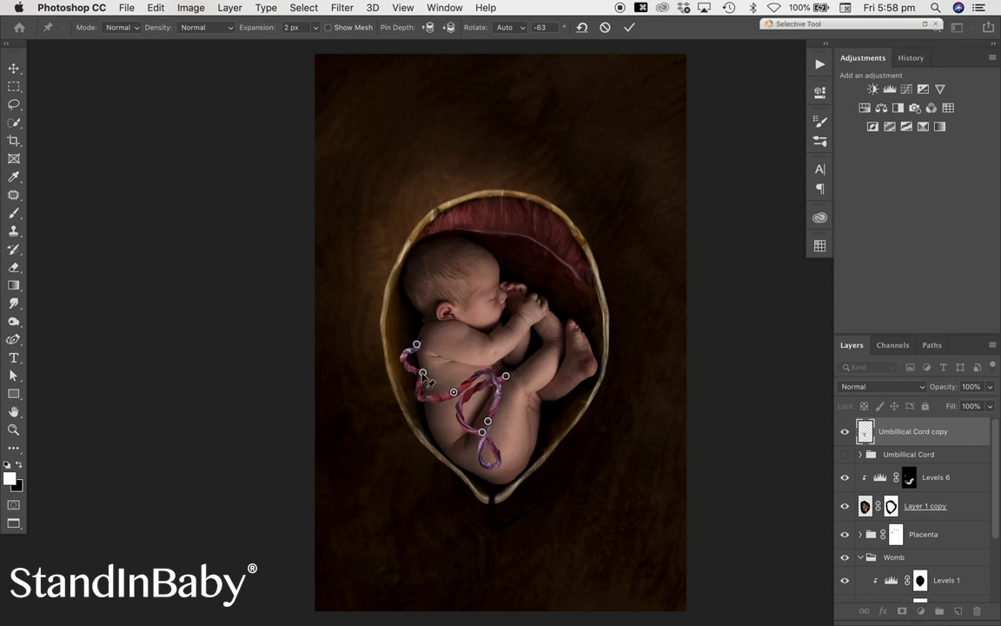
# Step: Curl the cord's upper end around the baby's back to just below the arm, and apply the Puppet Warp
pyautogui.moveTo(430, 382); pyautogui.dragTo(455, 359)
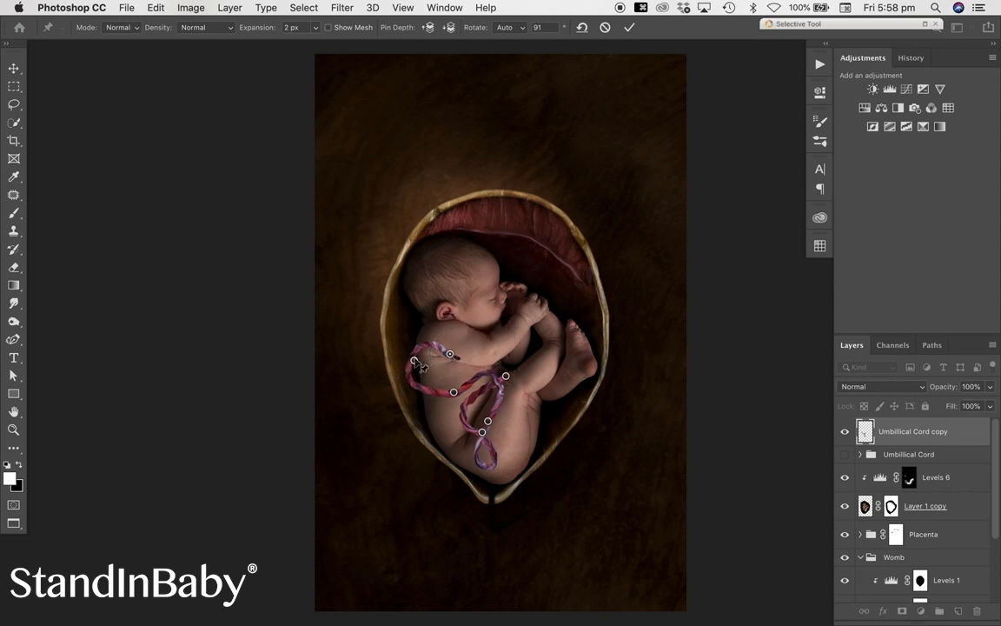
pyautogui.moveTo(419, 366); pyautogui.dragTo(445, 358)
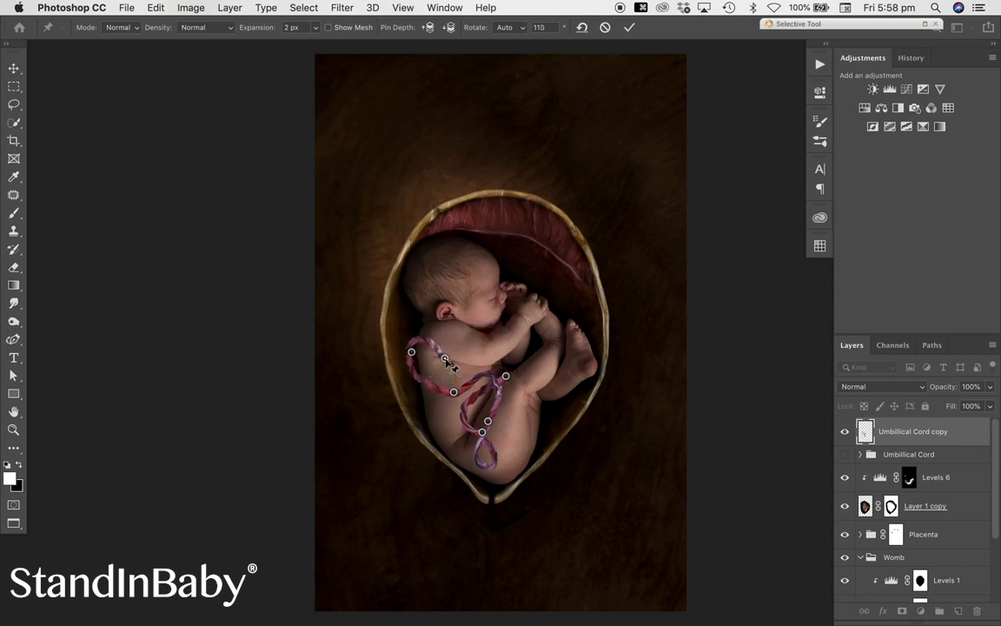
pyautogui.click(11, 75)
pyautogui.click(613, 227)
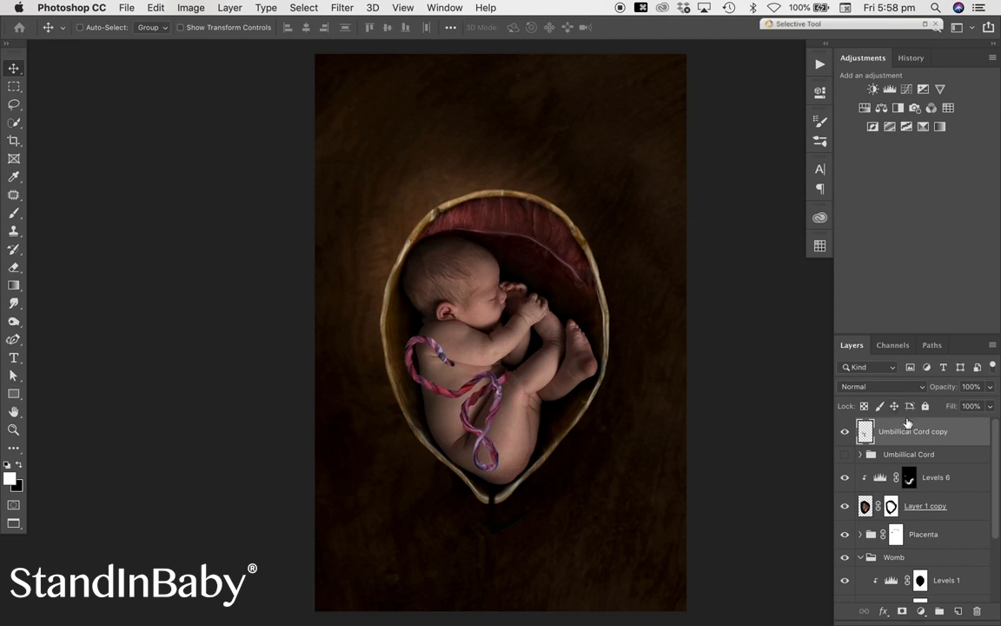
# Step: Add a Levels adjustment clipped to the umbilical cord copy, set its midtones to 0.76, and fine-tune the white and black points
pyautogui.click(886, 96)
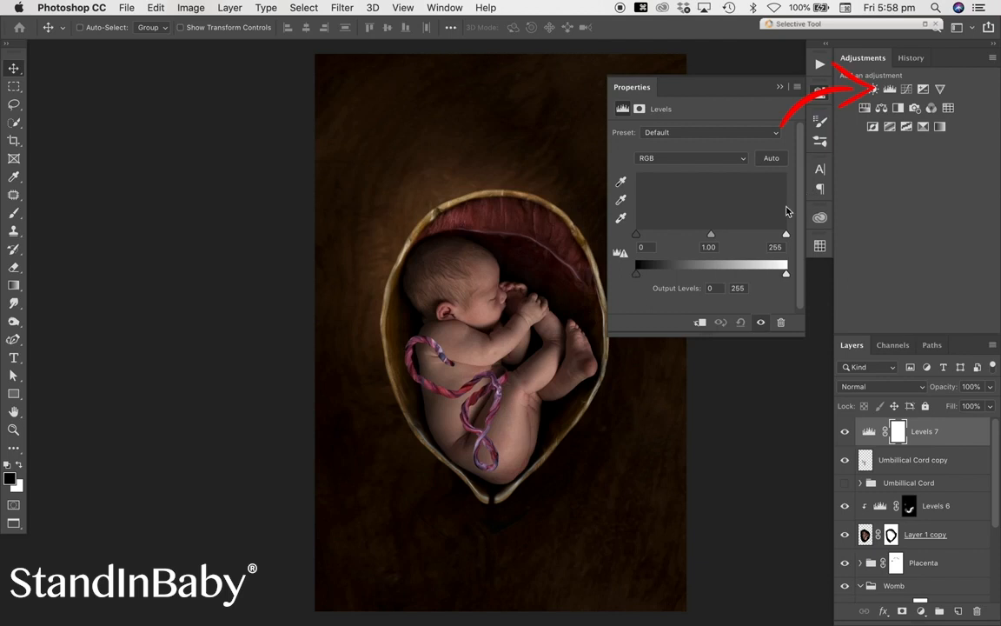
pyautogui.click(702, 322)
pyautogui.moveTo(711, 235); pyautogui.dragTo(726, 237)
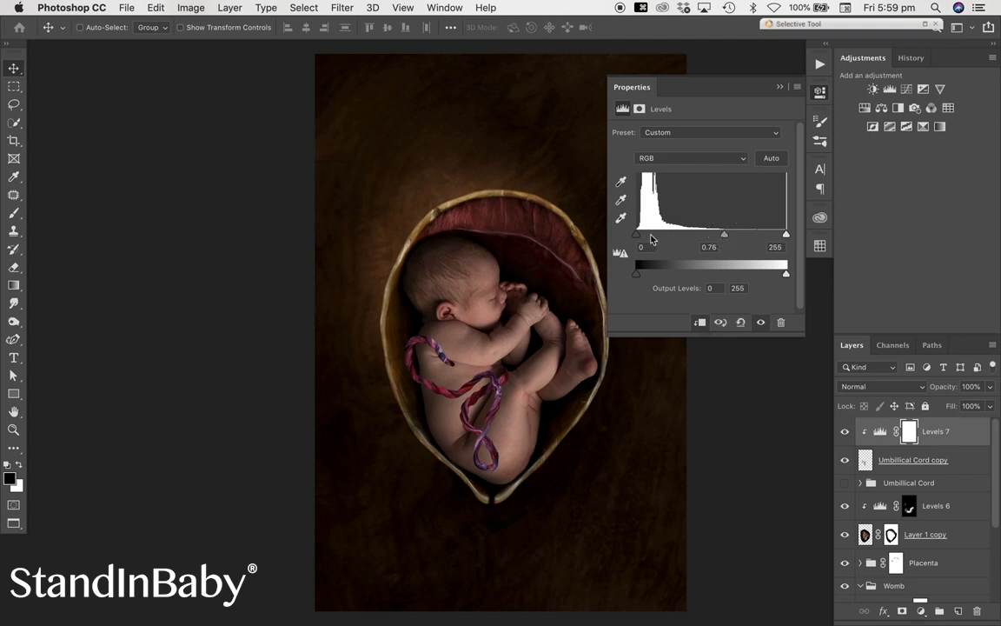
pyautogui.moveTo(786, 235); pyautogui.dragTo(778, 241)
pyautogui.moveTo(637, 274); pyautogui.dragTo(639, 244)
pyautogui.click(781, 88)
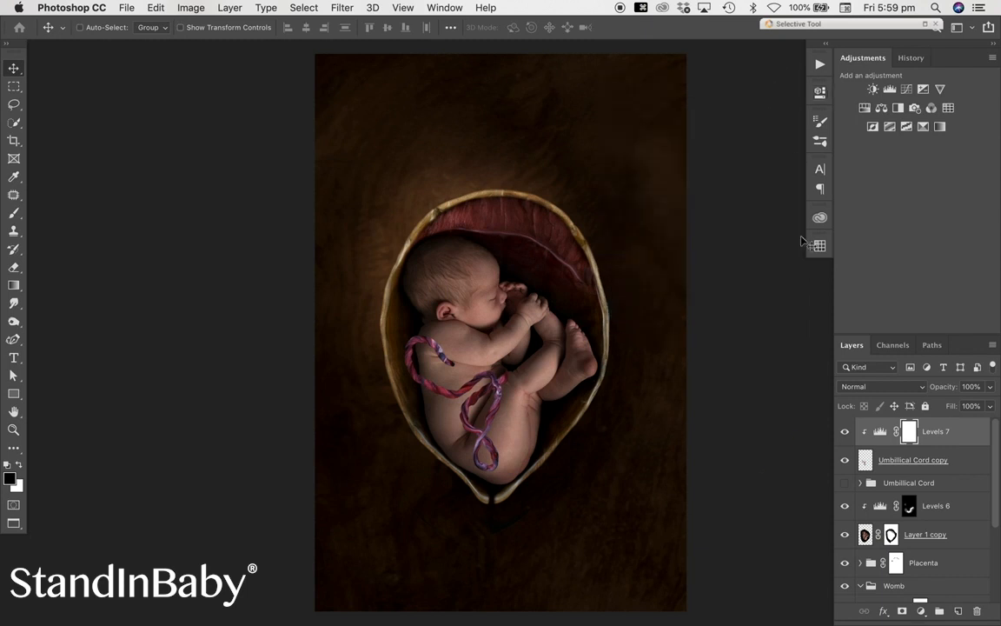
# Step: Add a layer mask to the umbilical cord copy and hide the upper end over the baby's arm with a 50 px, 91% hardness brush
pyautogui.click(866, 460)
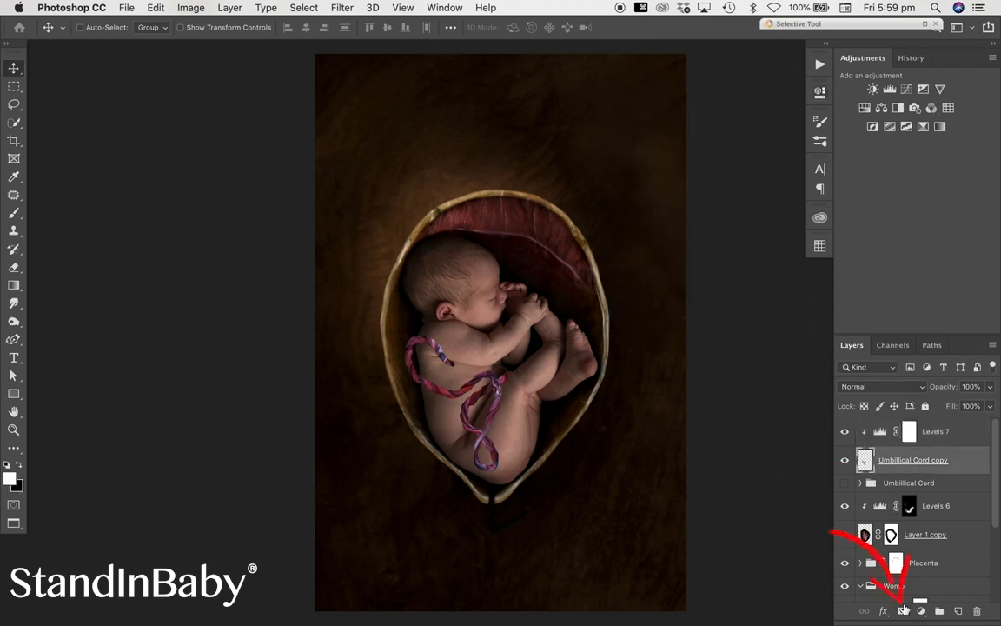
pyautogui.click(904, 611)
pyautogui.press('z')
pyautogui.moveTo(399, 324); pyautogui.dragTo(543, 474)
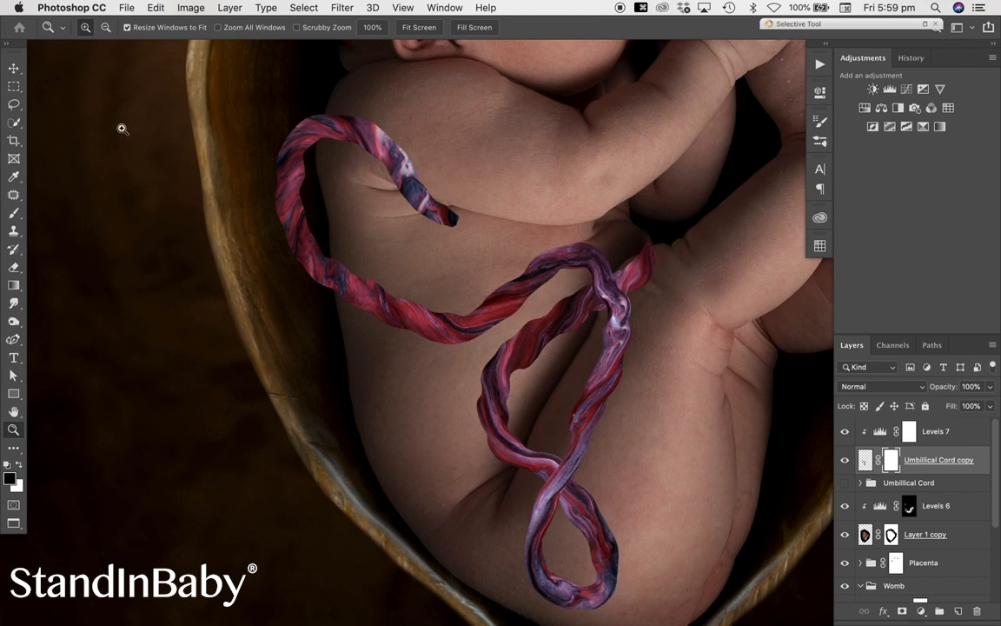
pyautogui.click(14, 211)
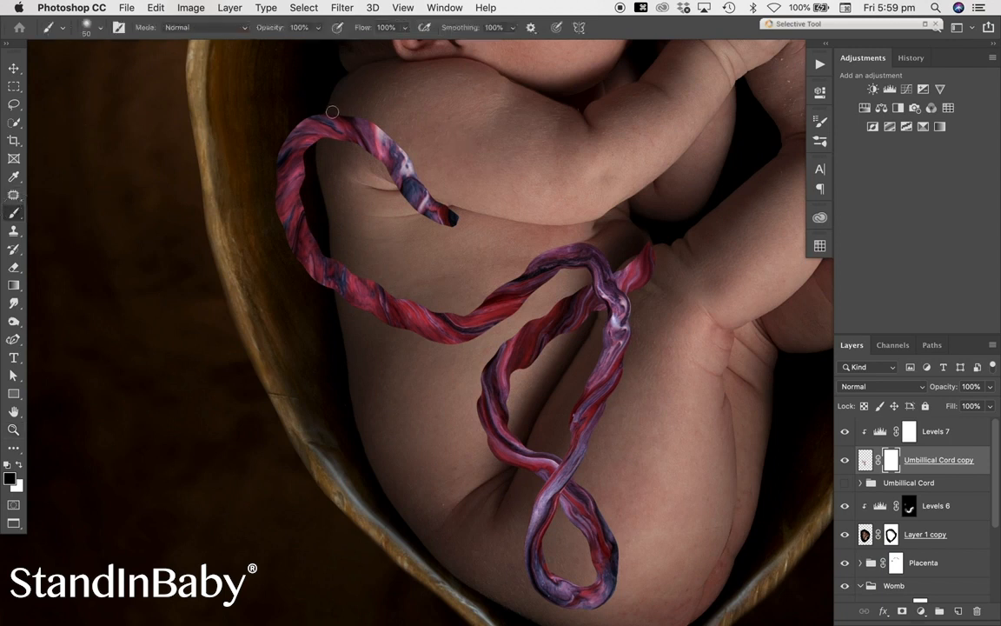
pyautogui.click(95, 32)
pyautogui.click(139, 86)
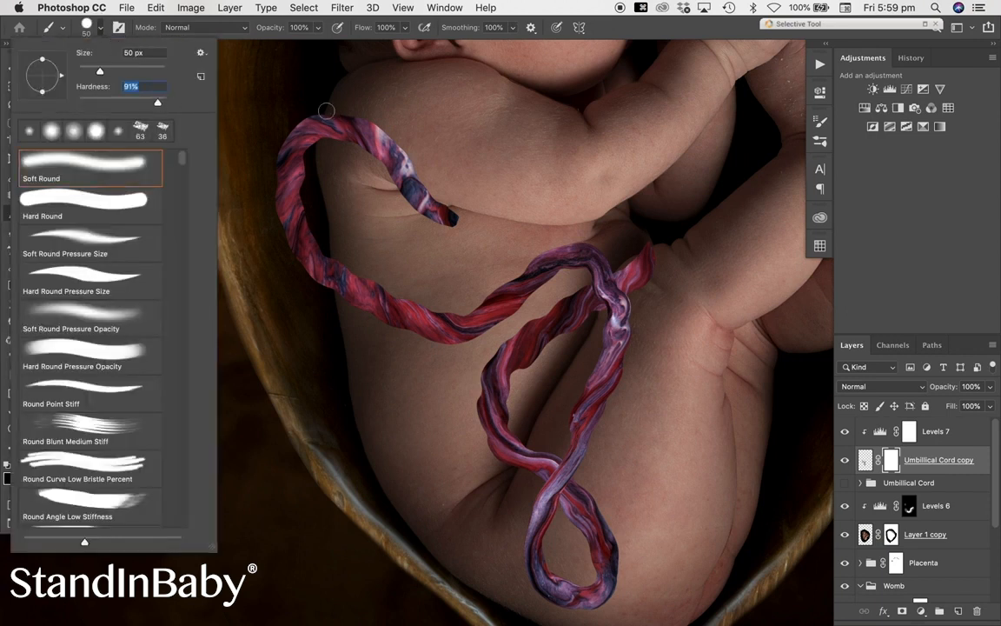
pyautogui.press('Return')
pyautogui.moveTo(330, 119)
pyautogui.mouseDown()
pyautogui.moveTo(325, 156)
pyautogui.moveTo(337, 127)
pyautogui.moveTo(398, 160)
pyautogui.moveTo(460, 223)
pyautogui.moveTo(346, 110)
pyautogui.moveTo(353, 141)
pyautogui.moveTo(415, 205)
pyautogui.mouseUp()
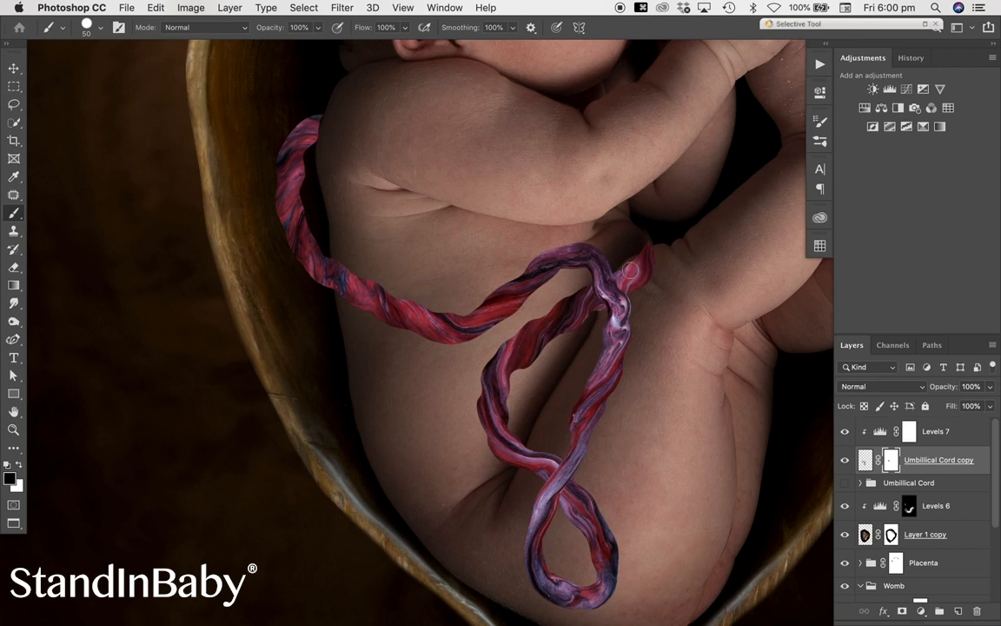
# Step: Mask out the cord's loose tip beyond the crossing at the thigh, reducing the brush to 25 px for the edges
pyautogui.moveTo(634, 286)
pyautogui.mouseDown()
pyautogui.moveTo(626, 274)
pyautogui.moveTo(648, 259)
pyautogui.moveTo(641, 285)
pyautogui.moveTo(619, 273)
pyautogui.mouseUp()
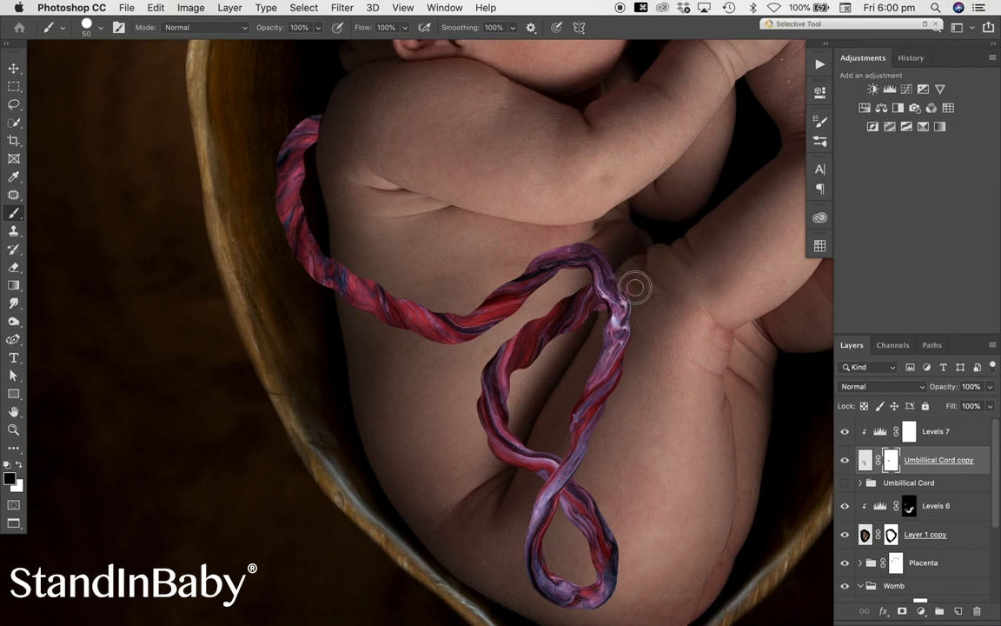
pyautogui.press('[')
pyautogui.press('[')
pyautogui.press('[')
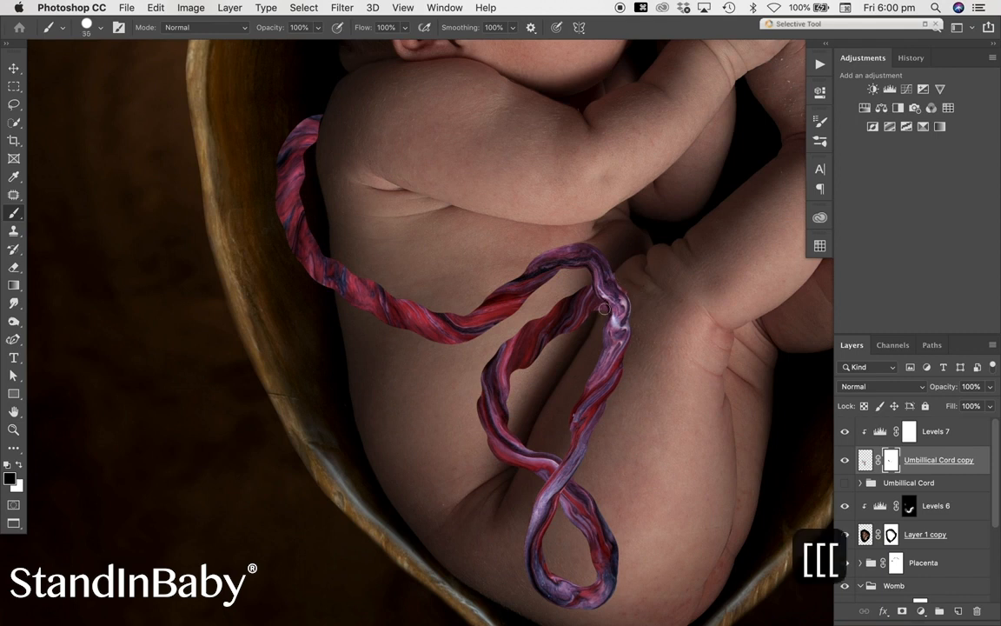
pyautogui.press('[')
pyautogui.press('[')
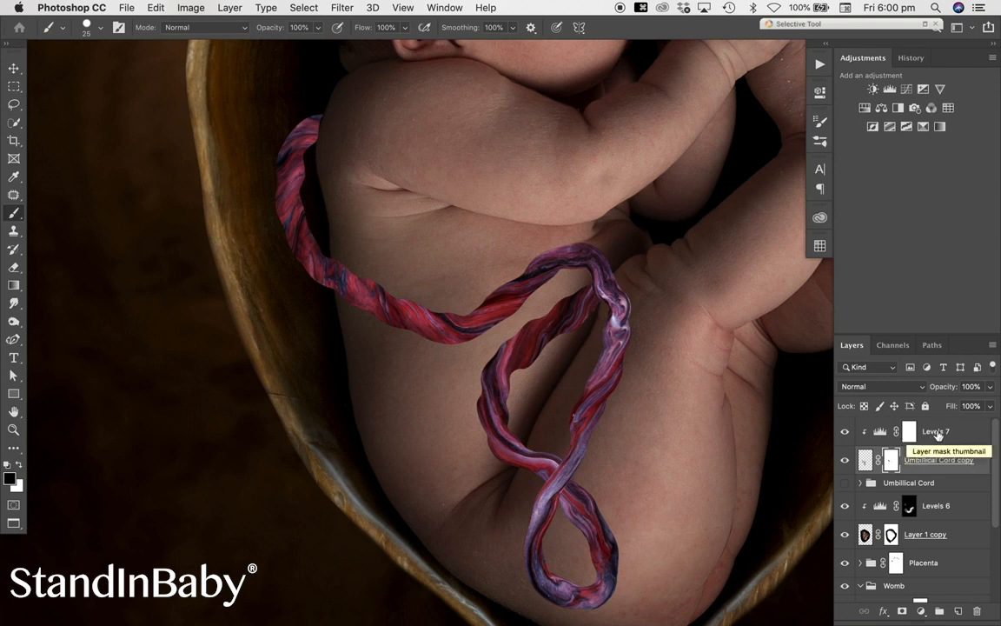
# Step: Add a second Levels adjustment clipped to the cord, with black input 53, midtones 0.73 and white output 200
pyautogui.click(945, 434)
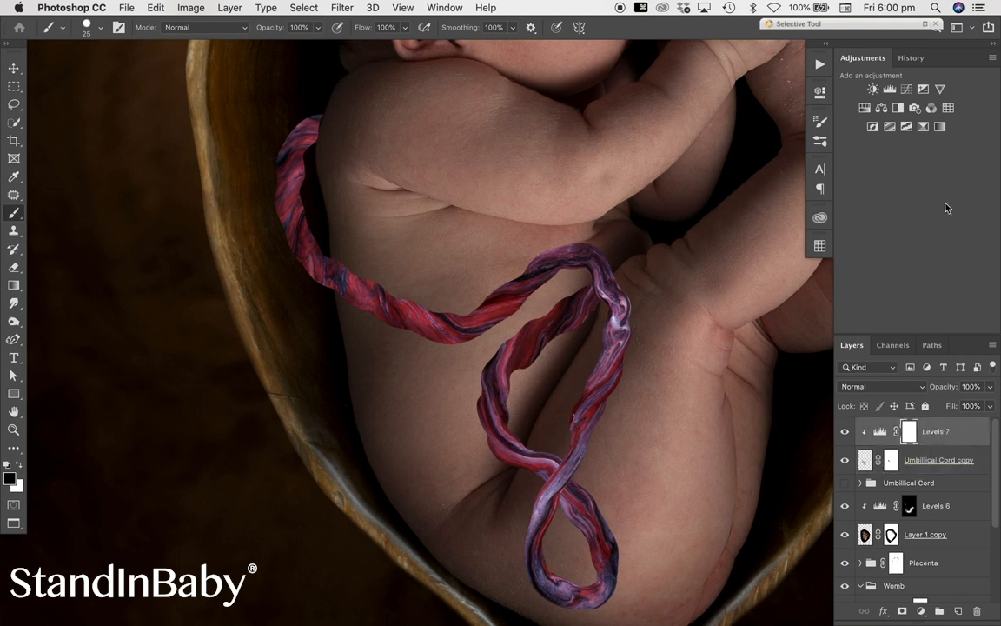
pyautogui.click(891, 92)
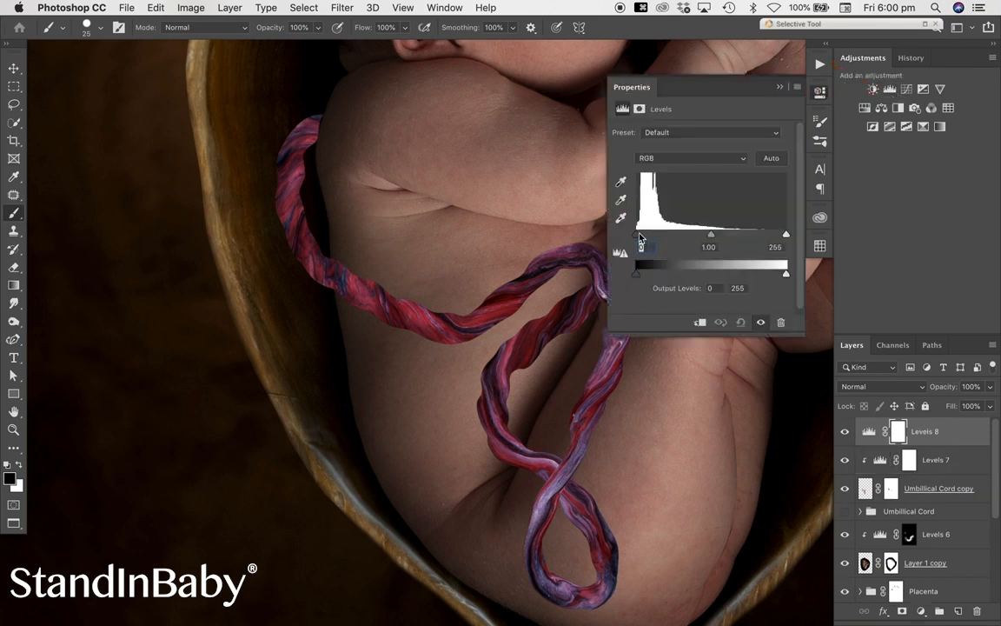
pyautogui.moveTo(638, 236); pyautogui.dragTo(670, 235)
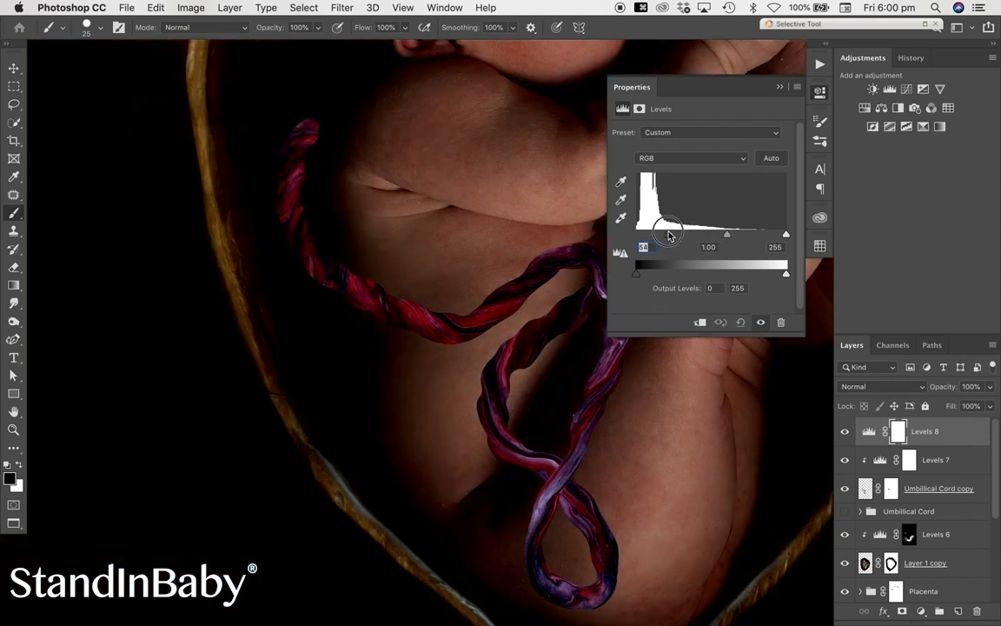
pyautogui.moveTo(727, 235); pyautogui.dragTo(740, 238)
pyautogui.moveTo(785, 276); pyautogui.dragTo(753, 275)
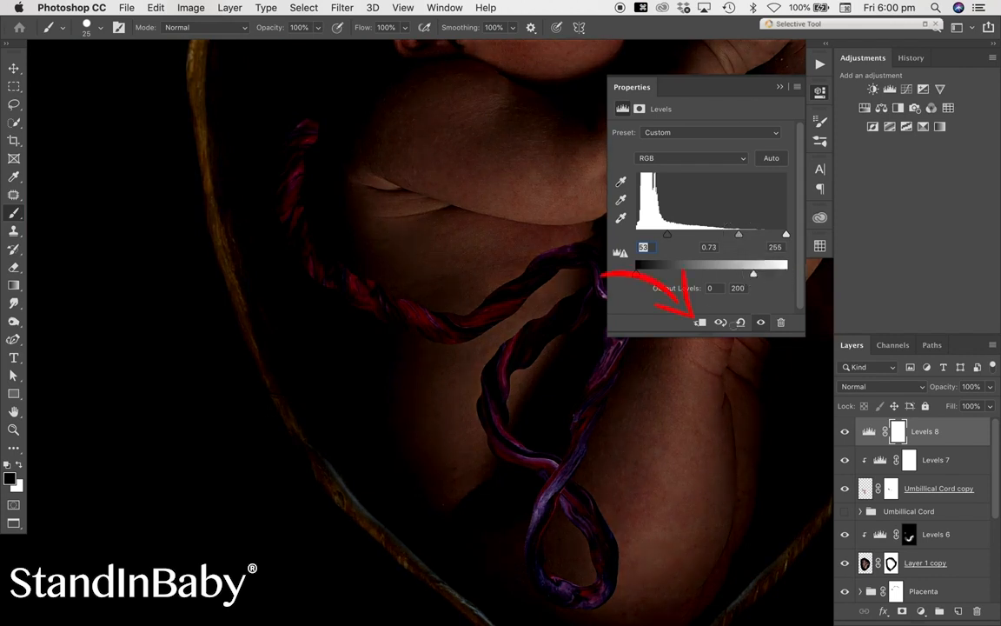
pyautogui.click(701, 323)
# Step: Invert the Levels 8 layer mask to hide its darkening from the cord
pyautogui.click(910, 432)
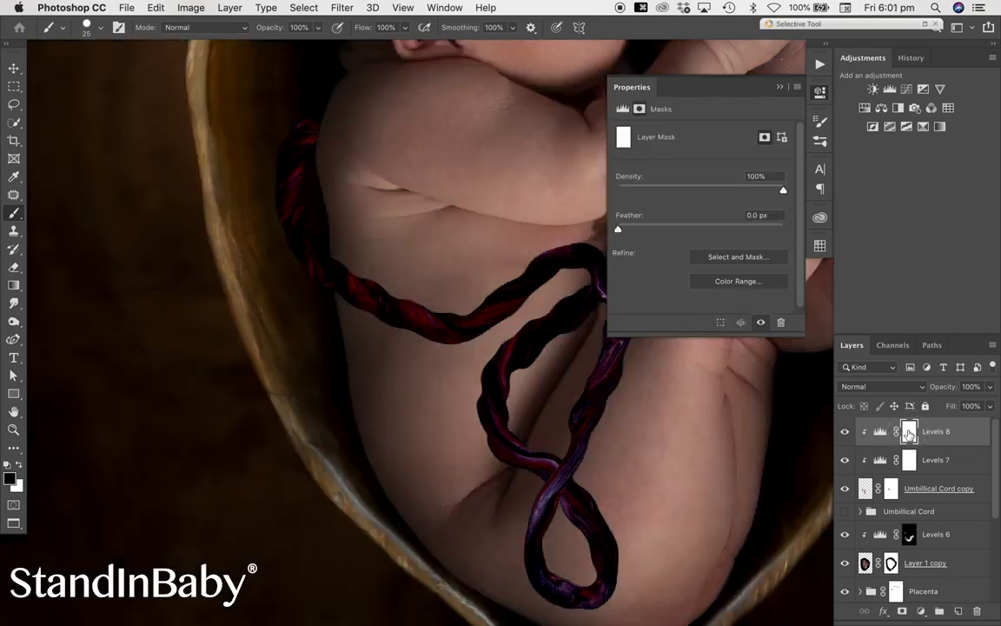
pyautogui.press('super+i')
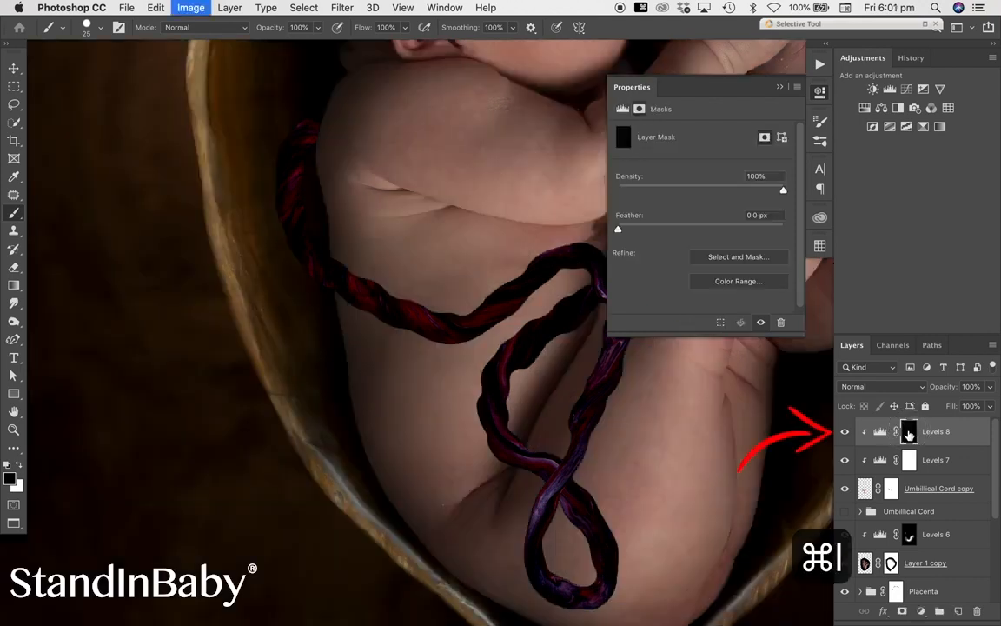
pyautogui.click(780, 87)
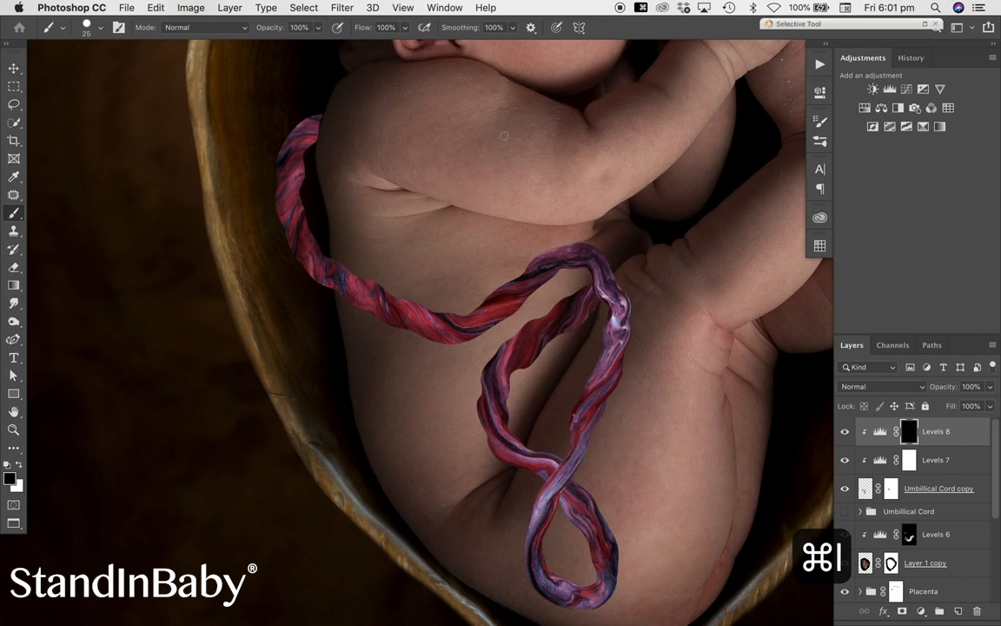
# Step: Paint white on the Levels 8 mask with a 125 px, 2% hardness brush to shade the cord's upper end behind the shoulder
pyautogui.press('x')
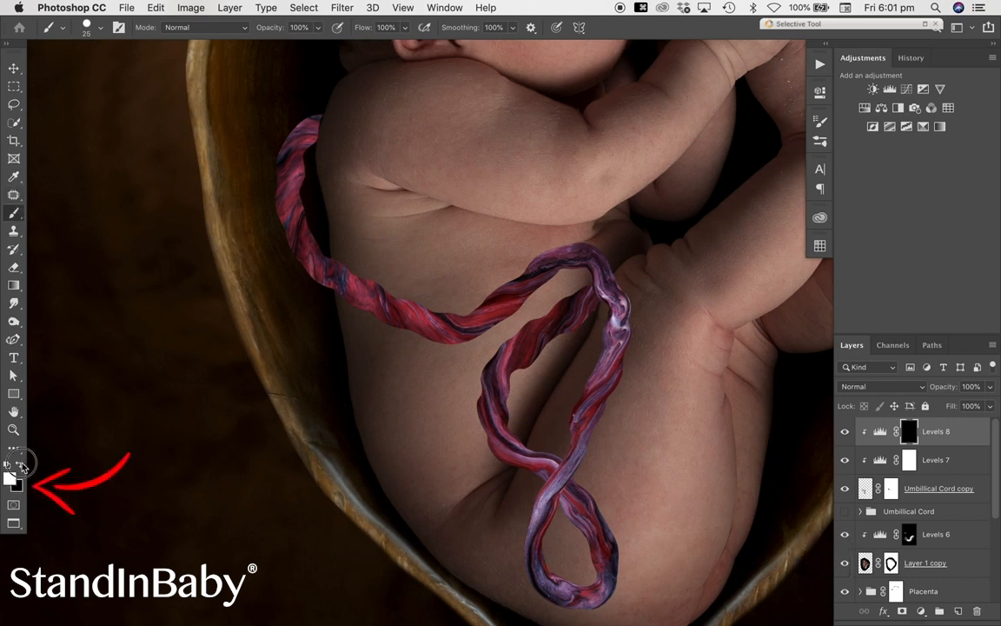
pyautogui.press(']')
pyautogui.press(']')
pyautogui.press(']')
pyautogui.press(']')
pyautogui.press(']')
pyautogui.press(']')
pyautogui.press(']')
pyautogui.press(']')
pyautogui.press(']')
pyautogui.press(']')
pyautogui.press(']')
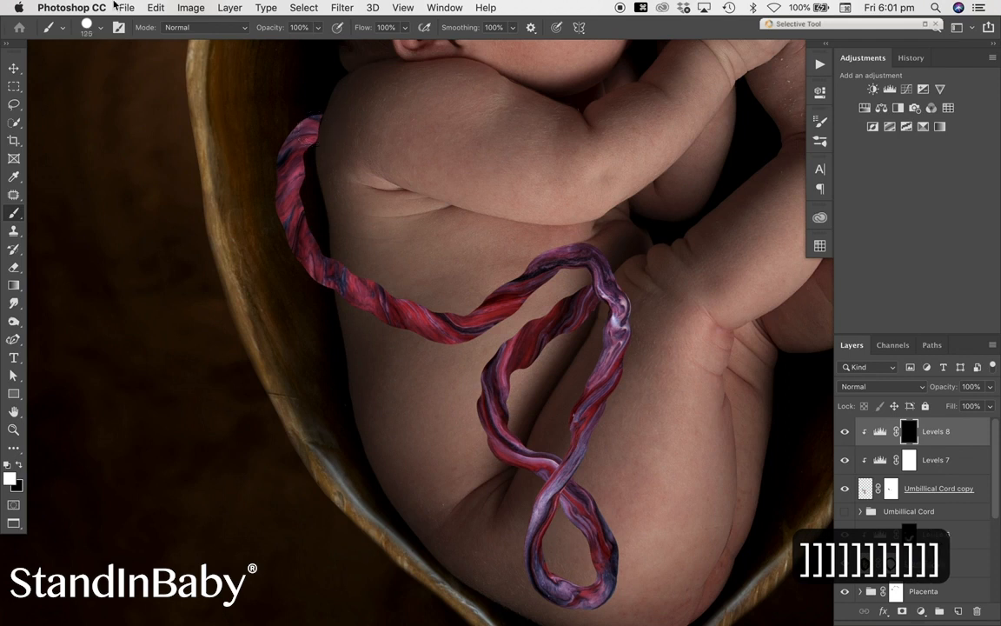
pyautogui.click(102, 29)
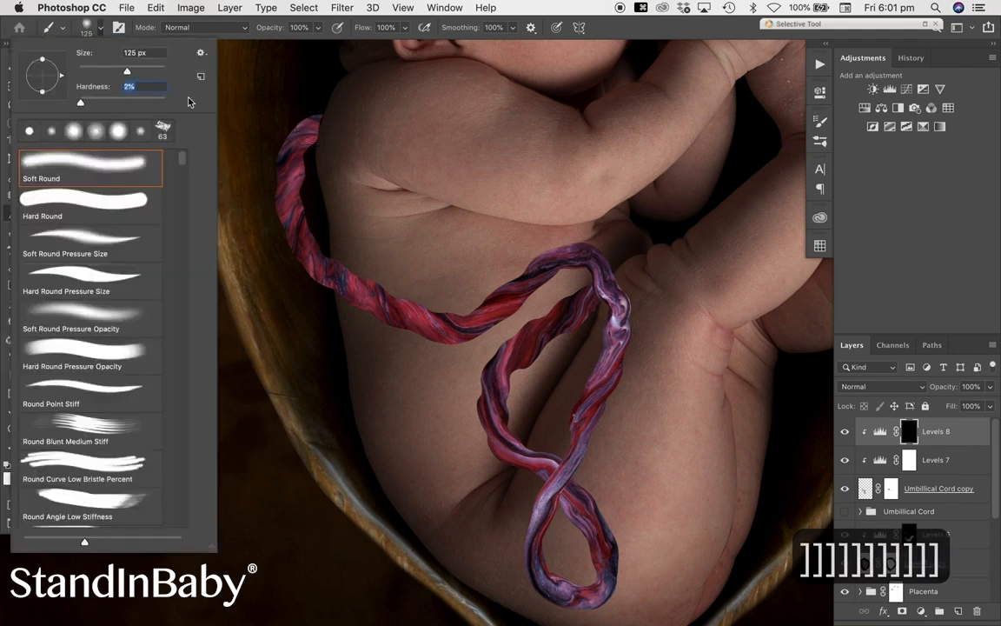
pyautogui.click(319, 127)
pyautogui.moveTo(313, 139)
pyautogui.mouseDown()
pyautogui.moveTo(313, 147)
pyautogui.moveTo(320, 112)
pyautogui.moveTo(321, 201)
pyautogui.moveTo(335, 152)
pyautogui.moveTo(294, 132)
pyautogui.mouseUp()
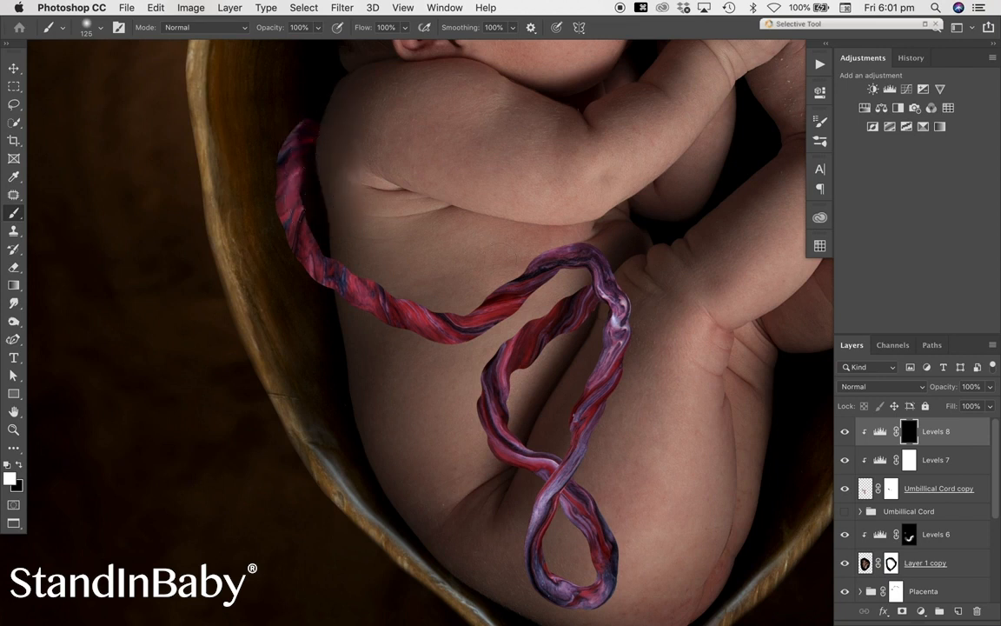
# Step: Reduce the brush to 80 px and darken the cord where it passes beneath the upper crossing near the thigh
pyautogui.press('[')
pyautogui.press('[')
pyautogui.press('[')
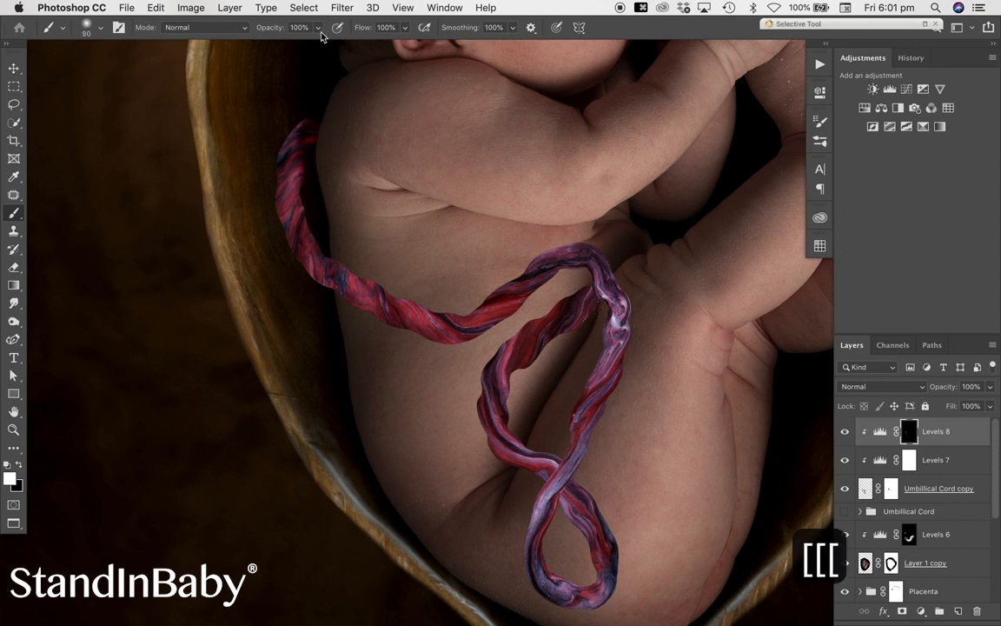
pyautogui.press('[')
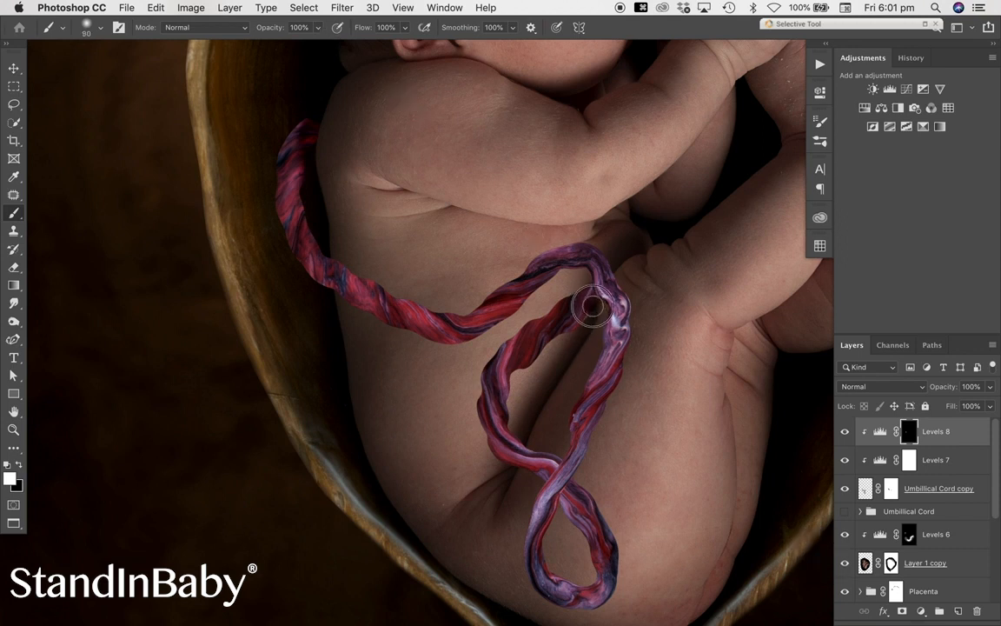
pyautogui.moveTo(588, 298)
pyautogui.mouseDown()
pyautogui.moveTo(588, 289)
pyautogui.moveTo(587, 348)
pyautogui.mouseUp()
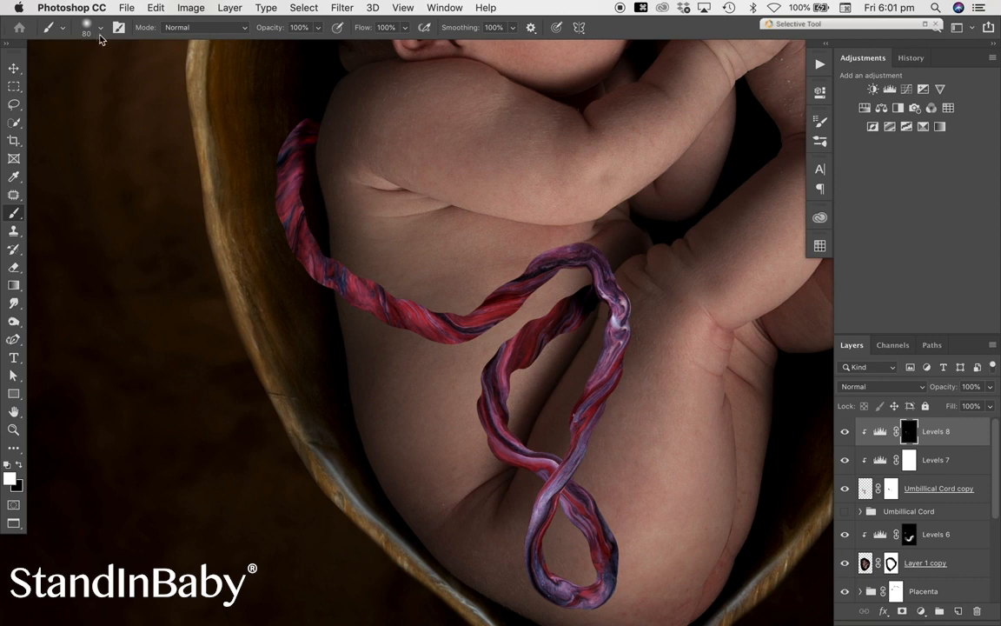
# Step: Set the brush opacity to 27% and refine the shadow under the upper crossing, painting black and then white on the mask
pyautogui.click(317, 28)
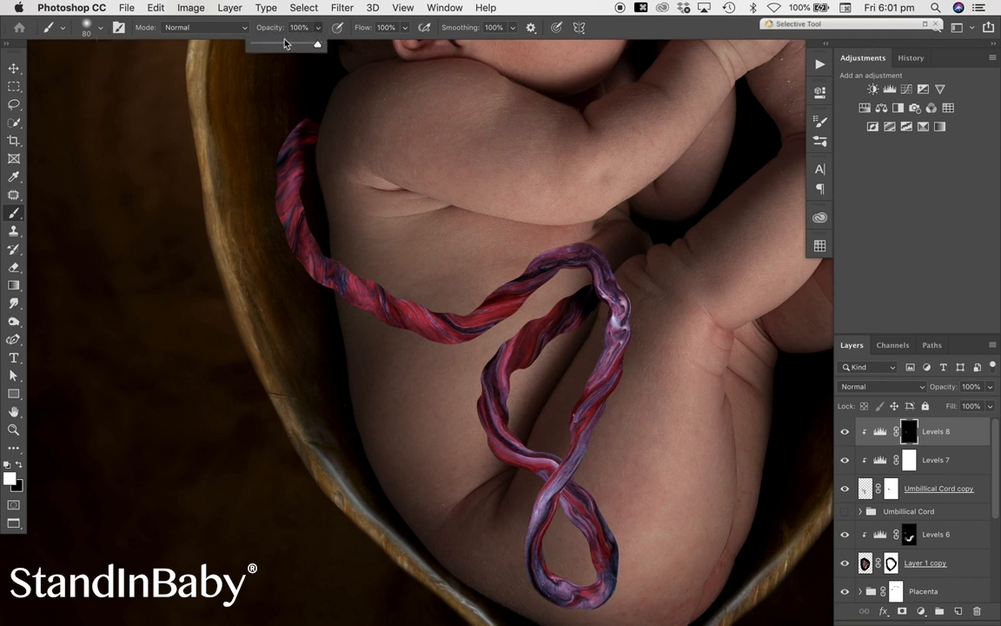
pyautogui.click(19, 465)
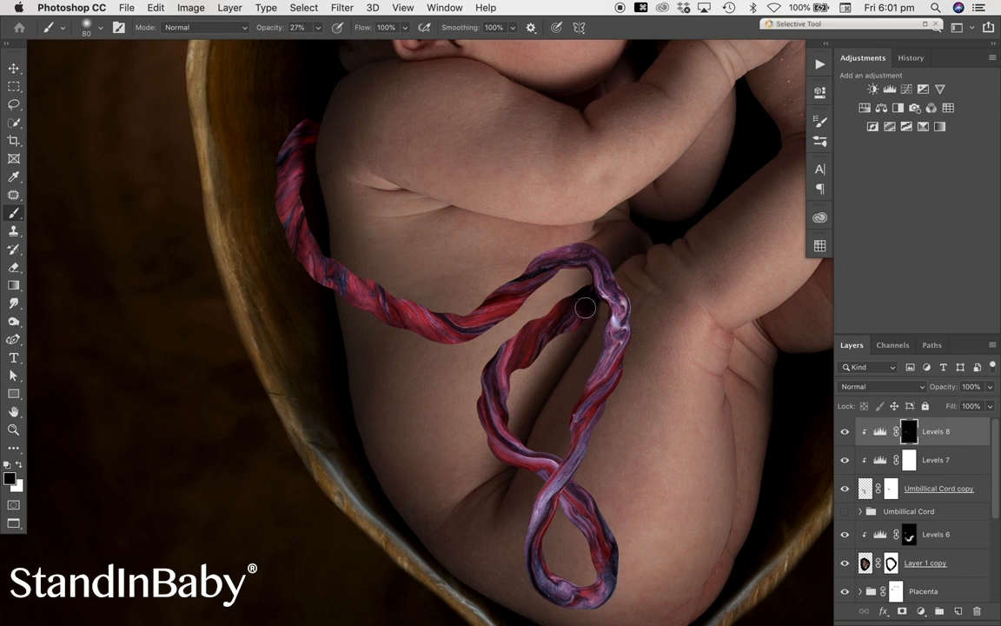
pyautogui.moveTo(584, 292); pyautogui.dragTo(582, 288)
pyautogui.click(18, 467)
pyautogui.moveTo(583, 287); pyautogui.dragTo(553, 320)
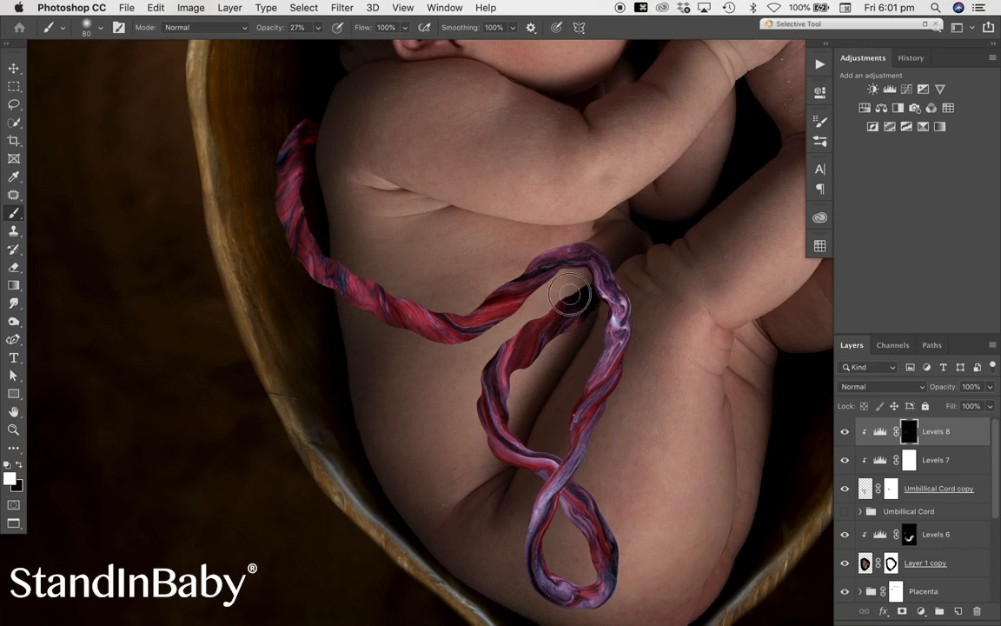
# Step: Raise the brush opacity to 56%, deepen the shadow under the upper crossing, and soften its edge with black
pyautogui.moveTo(314, 29); pyautogui.dragTo(336, 43)
pyautogui.moveTo(578, 291); pyautogui.dragTo(561, 311)
pyautogui.click(19, 464)
pyautogui.moveTo(578, 287)
pyautogui.mouseDown()
pyautogui.moveTo(586, 284)
pyautogui.moveTo(543, 315)
pyautogui.moveTo(586, 284)
pyautogui.mouseUp()
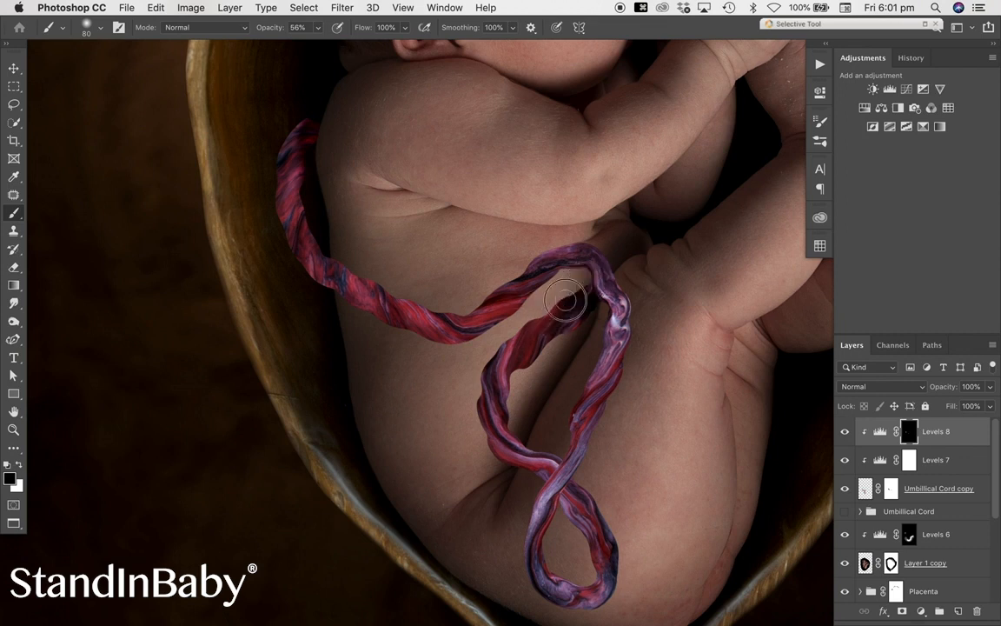
pyautogui.moveTo(548, 317); pyautogui.dragTo(553, 310)
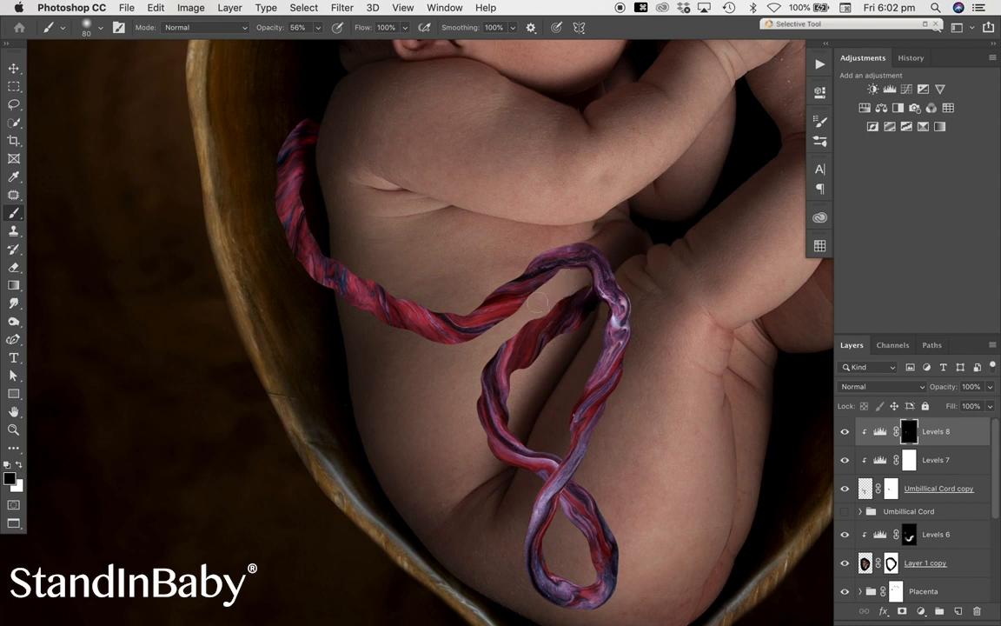
# Step: Paint white on the Levels 8 mask to shade the strand over the hip and the inner edges of the lower loop
pyautogui.click(15, 465)
pyautogui.moveTo(585, 330)
pyautogui.mouseDown()
pyautogui.moveTo(539, 353)
pyautogui.moveTo(525, 375)
pyautogui.moveTo(514, 350)
pyautogui.moveTo(515, 391)
pyautogui.mouseUp()
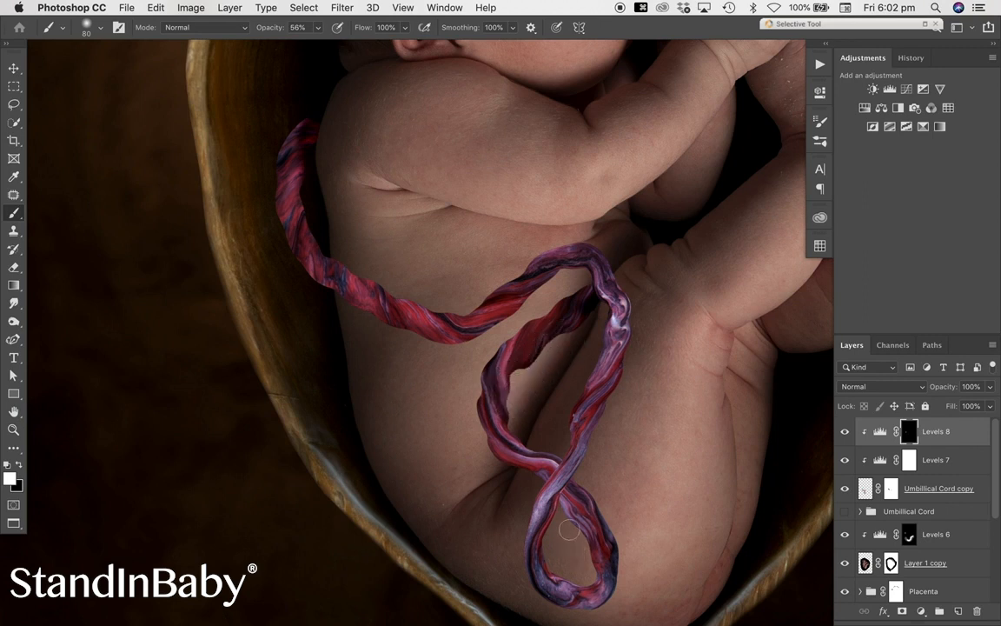
pyautogui.moveTo(558, 526)
pyautogui.mouseDown()
pyautogui.moveTo(576, 465)
pyautogui.moveTo(632, 359)
pyautogui.mouseUp()
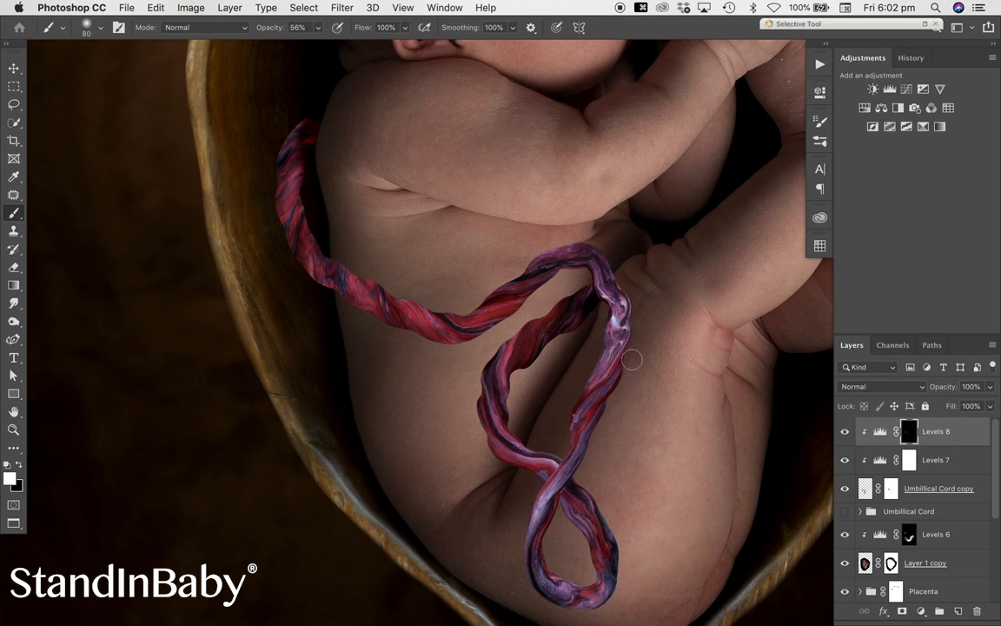
pyautogui.moveTo(556, 510); pyautogui.dragTo(546, 558)
# Step: Shade the cord along the torso, around its upper end by the shoulder, and at the base of the lower loop
pyautogui.moveTo(562, 496)
pyautogui.mouseDown()
pyautogui.moveTo(626, 383)
pyautogui.moveTo(637, 329)
pyautogui.moveTo(568, 269)
pyautogui.moveTo(582, 270)
pyautogui.moveTo(466, 346)
pyautogui.moveTo(431, 350)
pyautogui.moveTo(351, 312)
pyautogui.mouseUp()
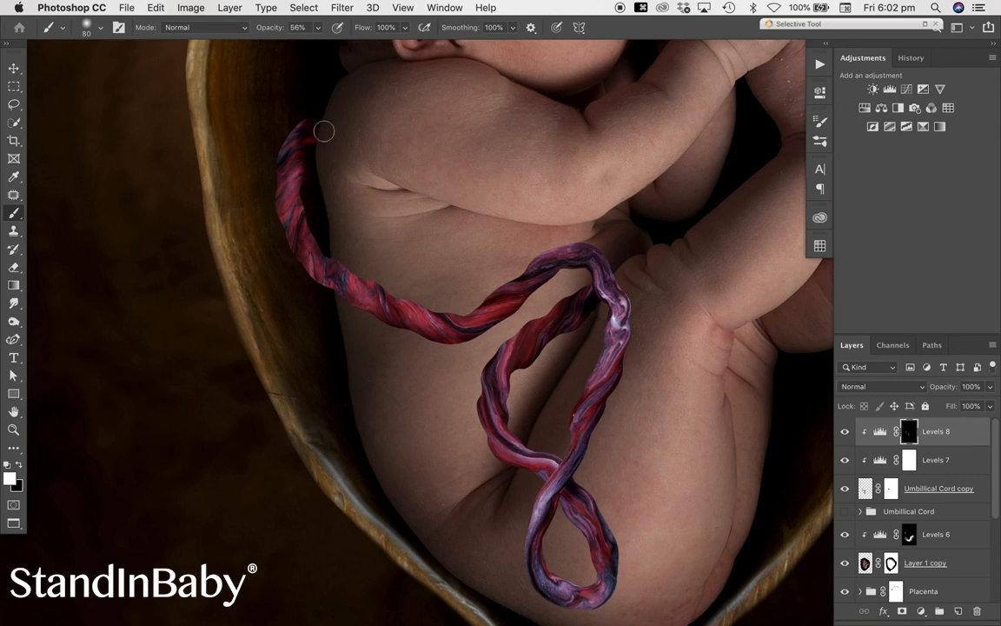
pyautogui.moveTo(313, 146)
pyautogui.mouseDown()
pyautogui.moveTo(319, 226)
pyautogui.moveTo(301, 156)
pyautogui.moveTo(311, 183)
pyautogui.moveTo(298, 213)
pyautogui.moveTo(312, 202)
pyautogui.moveTo(307, 217)
pyautogui.moveTo(327, 216)
pyautogui.moveTo(314, 237)
pyautogui.moveTo(328, 261)
pyautogui.moveTo(326, 252)
pyautogui.moveTo(325, 296)
pyautogui.moveTo(294, 262)
pyautogui.moveTo(387, 333)
pyautogui.moveTo(276, 242)
pyautogui.moveTo(267, 181)
pyautogui.moveTo(292, 117)
pyautogui.moveTo(268, 148)
pyautogui.moveTo(302, 112)
pyautogui.mouseUp()
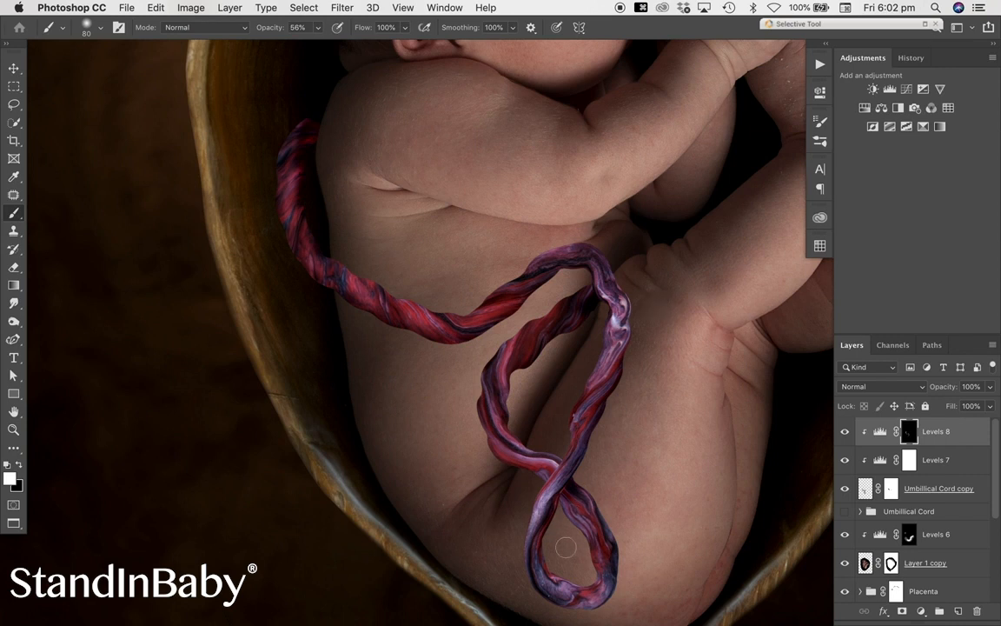
pyautogui.moveTo(589, 582); pyautogui.dragTo(590, 579)
pyautogui.moveTo(588, 585); pyautogui.dragTo(607, 569)
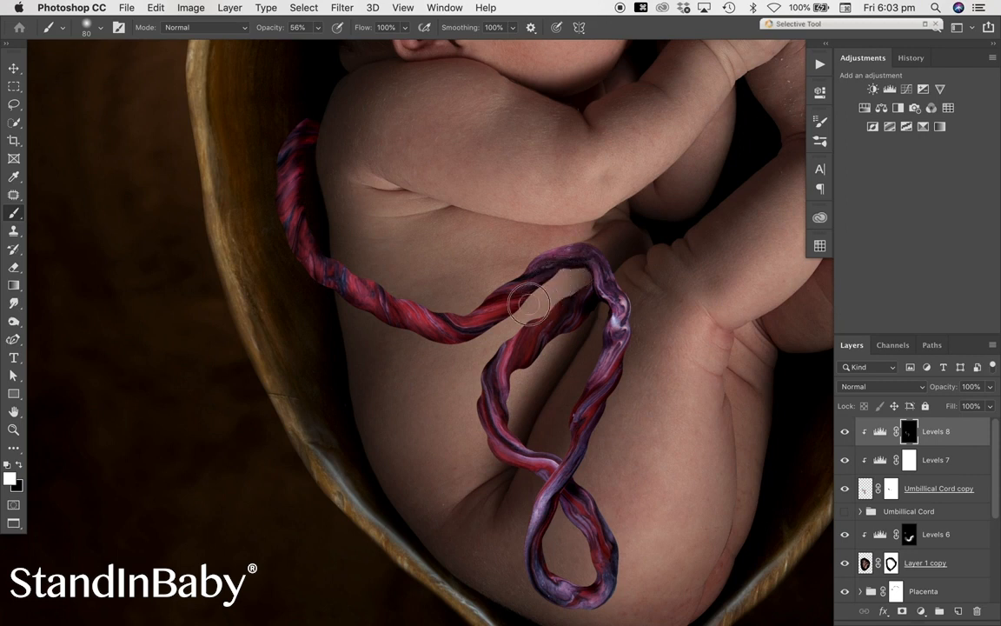
# Step: Finish shading the cord along the torso, and add a clipped Levels layer above with input white 221 and output black 14
pyautogui.moveTo(464, 349); pyautogui.dragTo(419, 314)
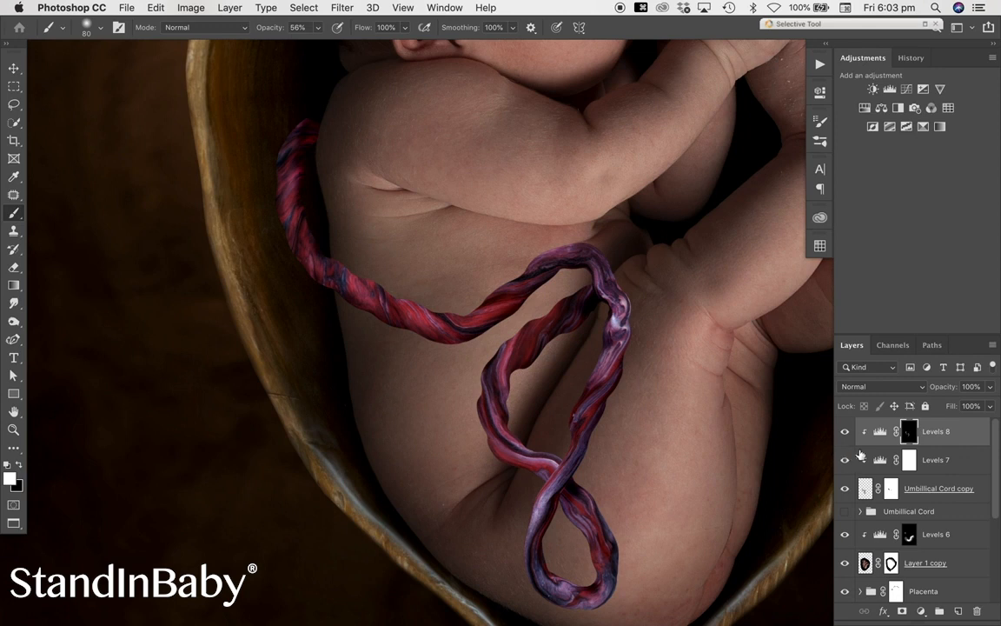
pyautogui.click(889, 88)
pyautogui.click(700, 323)
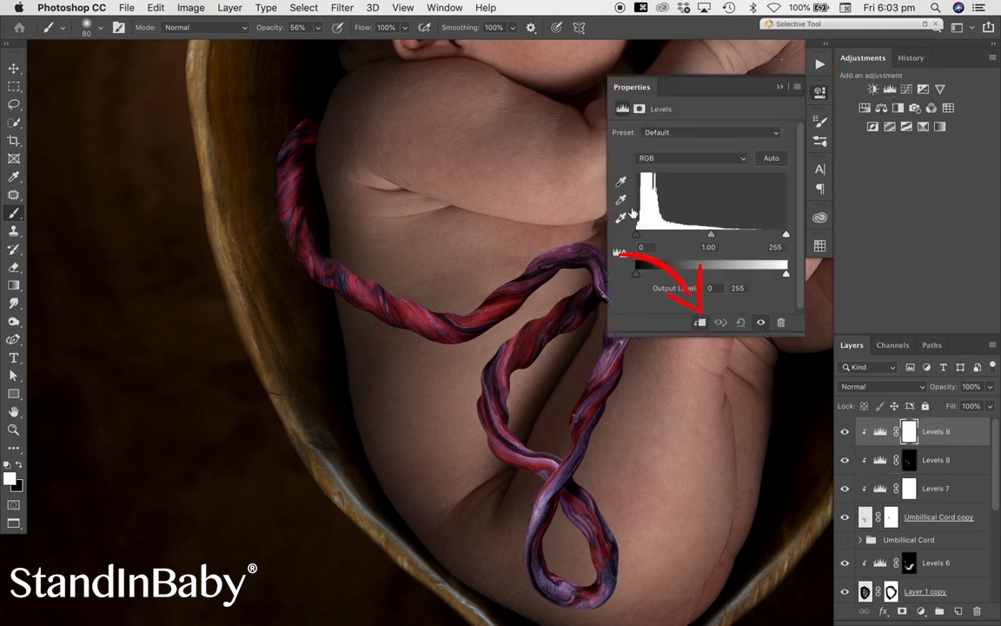
pyautogui.moveTo(785, 234); pyautogui.dragTo(768, 245)
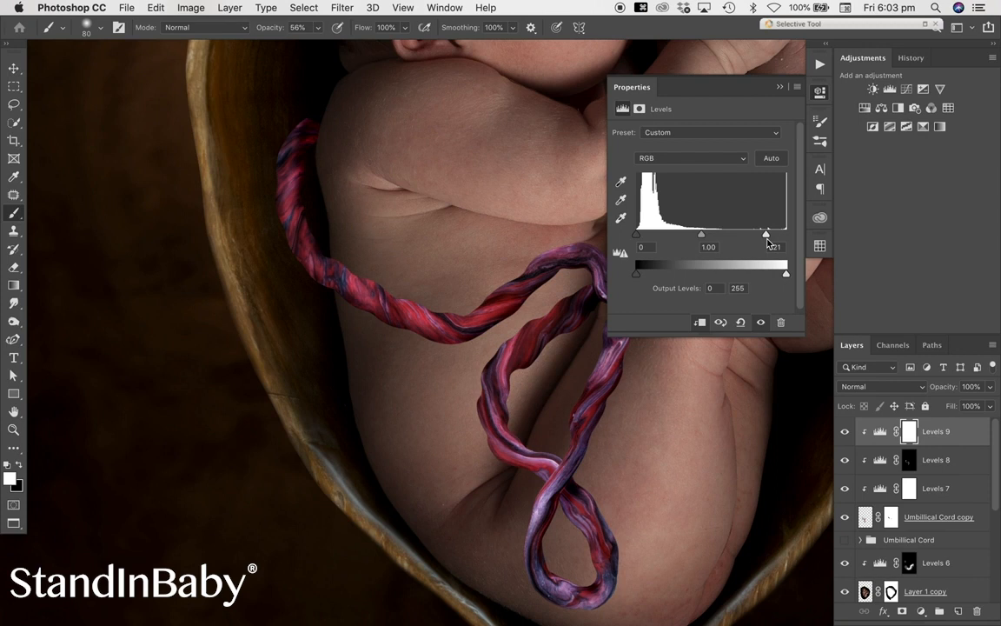
pyautogui.moveTo(637, 276); pyautogui.dragTo(644, 278)
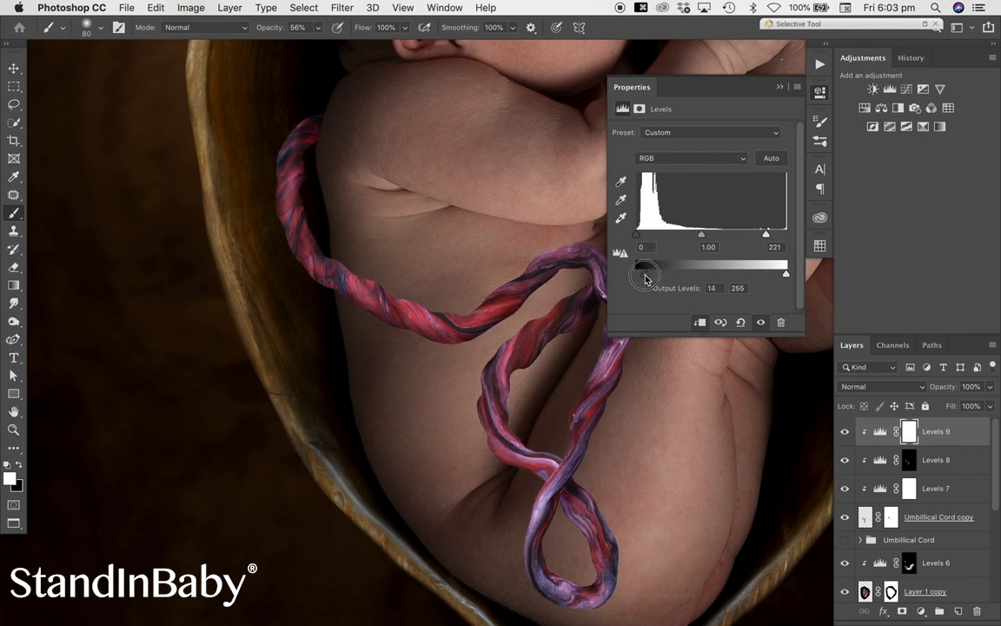
# Step: Invert the Levels 9 mask to black and paint white highlights along the cord's upper strand, the hip strand and the lower crossing
pyautogui.click(907, 434)
pyautogui.press('super+i')
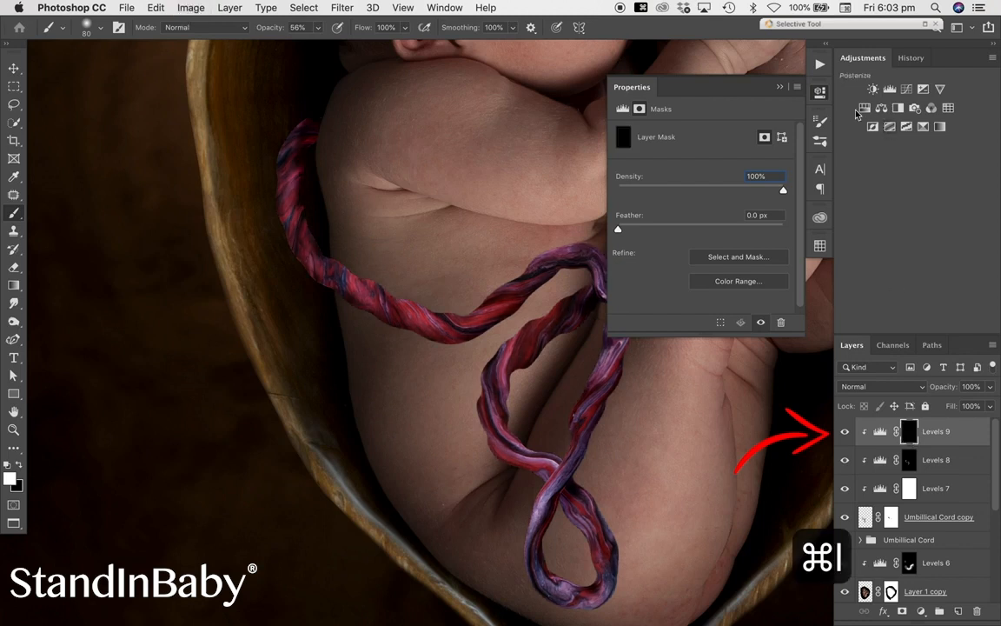
pyautogui.doubleClick(706, 84)
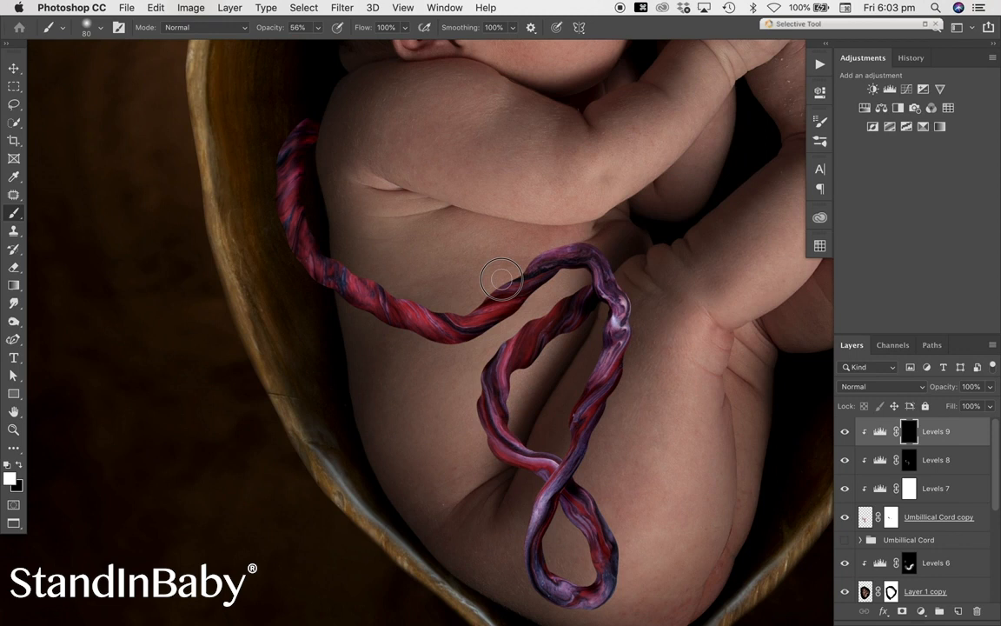
pyautogui.moveTo(471, 302); pyautogui.dragTo(391, 288)
pyautogui.moveTo(435, 260)
pyautogui.mouseDown()
pyautogui.moveTo(540, 240)
pyautogui.moveTo(521, 225)
pyautogui.moveTo(577, 239)
pyautogui.mouseUp()
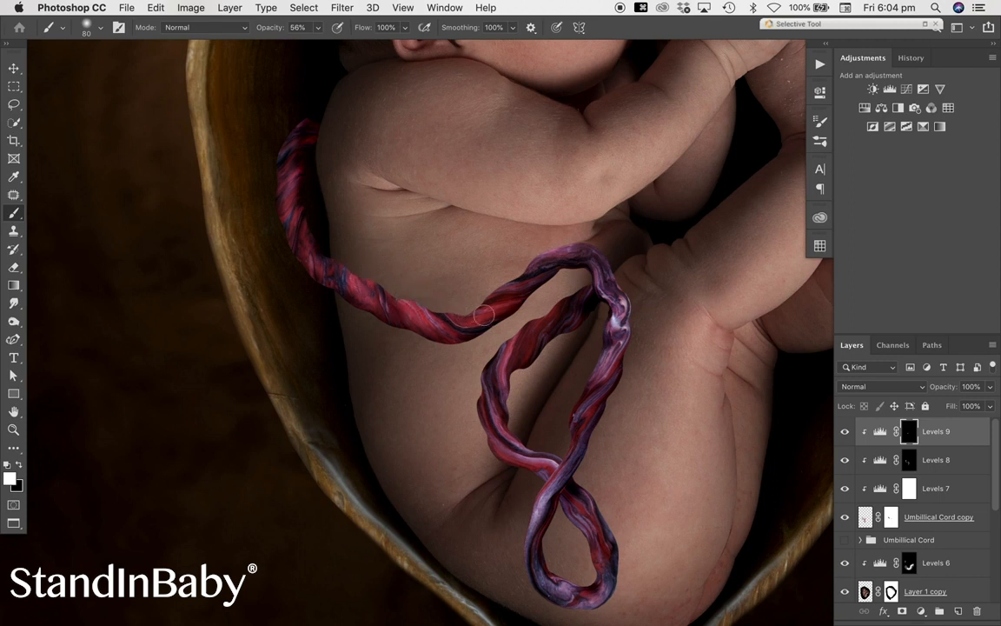
pyautogui.moveTo(623, 344); pyautogui.dragTo(612, 366)
pyautogui.moveTo(587, 419)
pyautogui.mouseDown()
pyautogui.moveTo(580, 438)
pyautogui.moveTo(533, 458)
pyautogui.mouseUp()
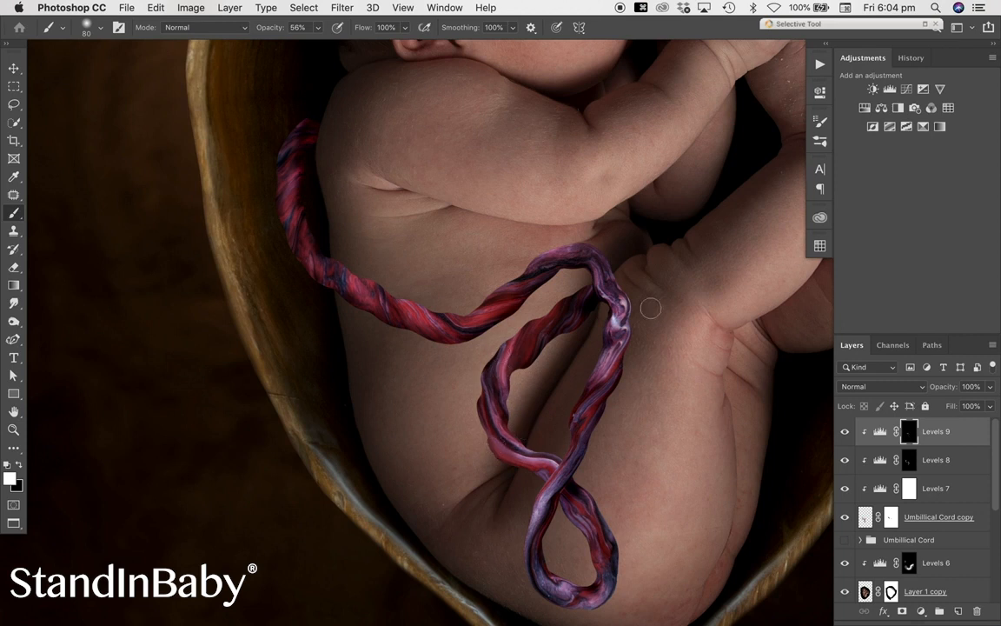
# Step: Add a Levels layer directly below the umbilical cord copy with input black 51 and output white 190, not clipped to the cord
pyautogui.press('super+0')
pyautogui.press('super+z')
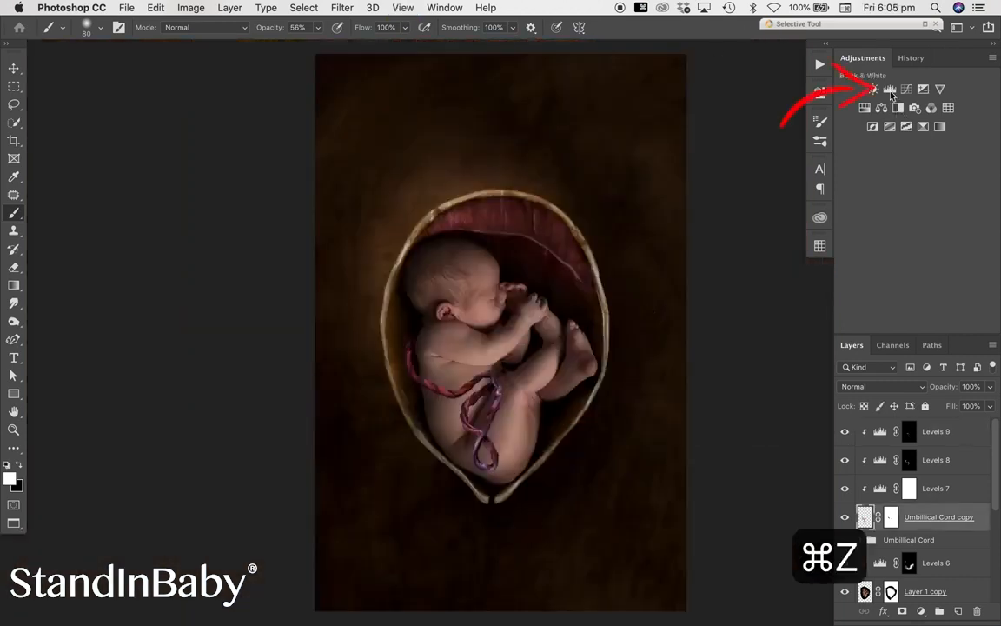
pyautogui.click(890, 89)
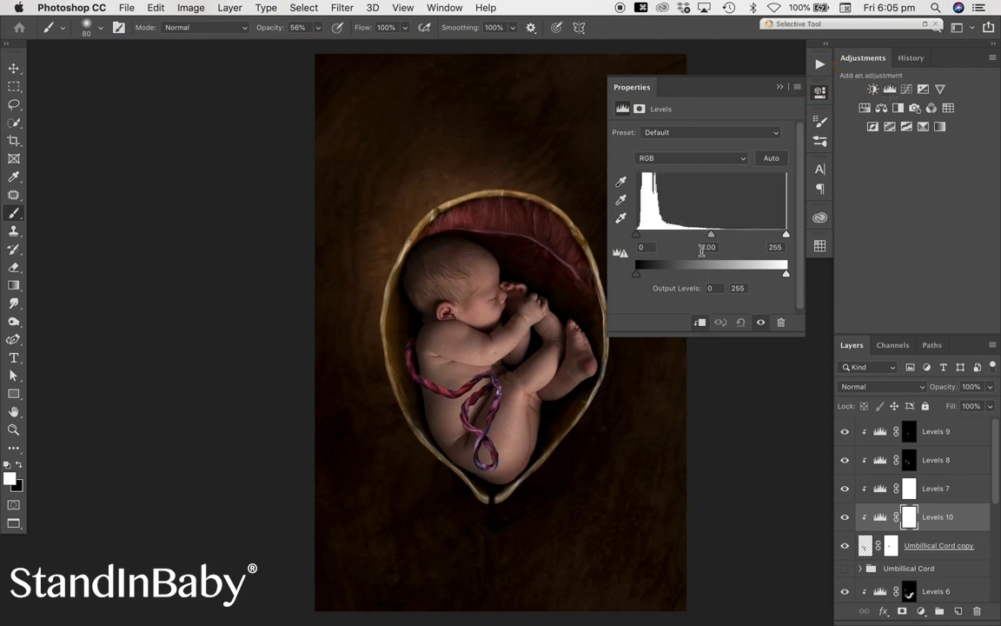
pyautogui.moveTo(641, 237); pyautogui.dragTo(654, 241)
pyautogui.moveTo(655, 241); pyautogui.dragTo(668, 243)
pyautogui.moveTo(785, 273); pyautogui.dragTo(748, 274)
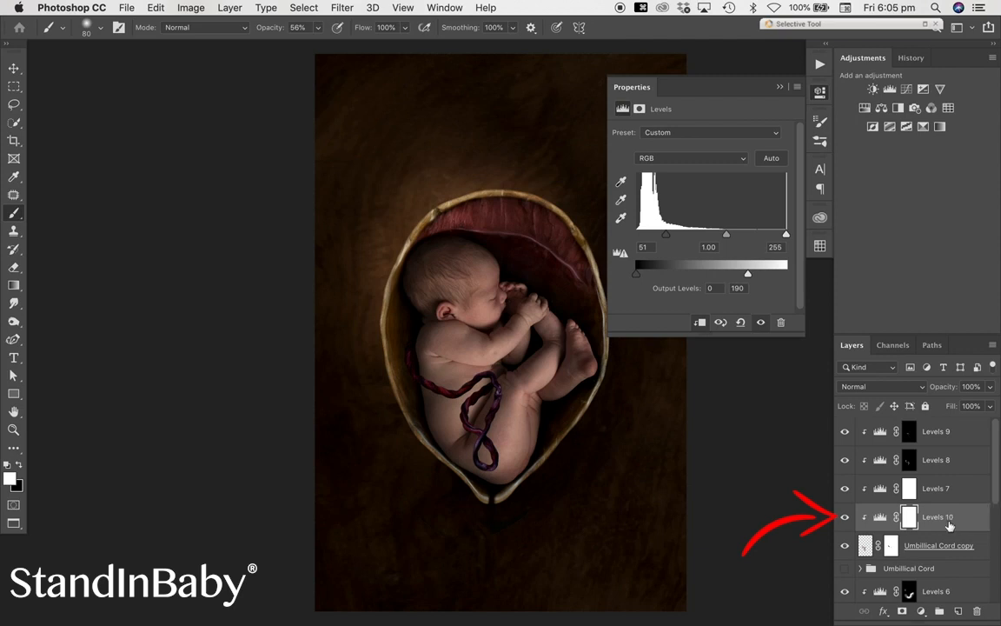
pyautogui.moveTo(951, 525); pyautogui.dragTo(949, 561)
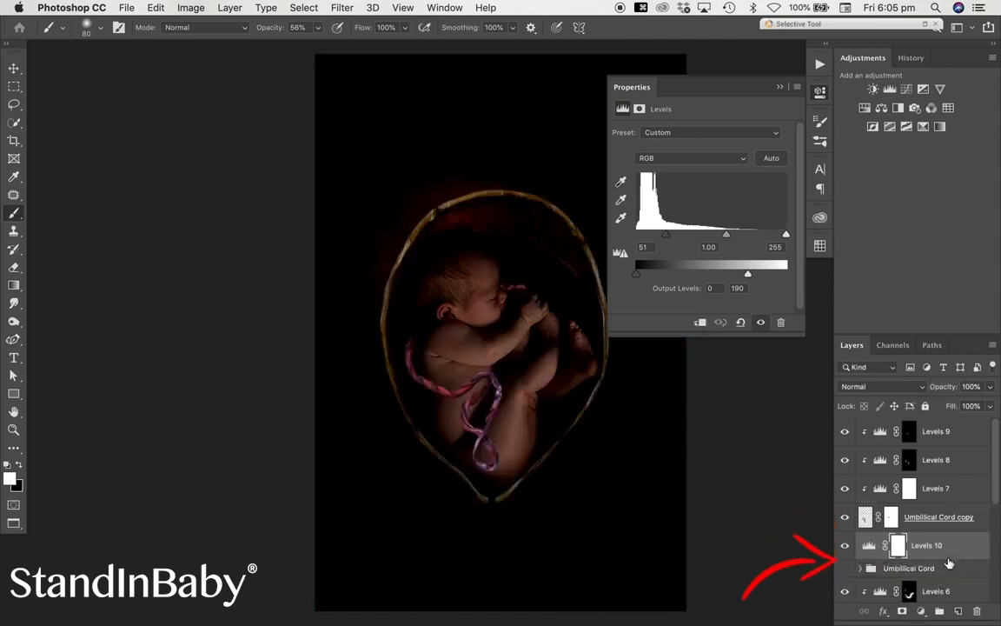
# Step: Invert the Levels 10 mask and paint the cord's cast shadow in white with an 84 px brush, first at 33% and finally at 52% opacity
pyautogui.click(898, 548)
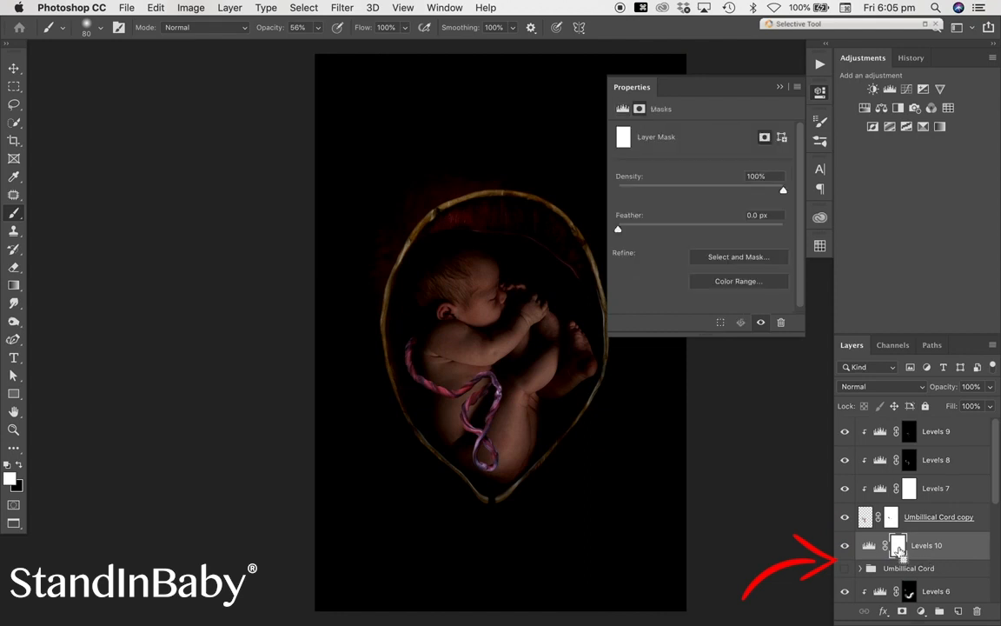
pyautogui.press('super+i')
pyautogui.click(776, 88)
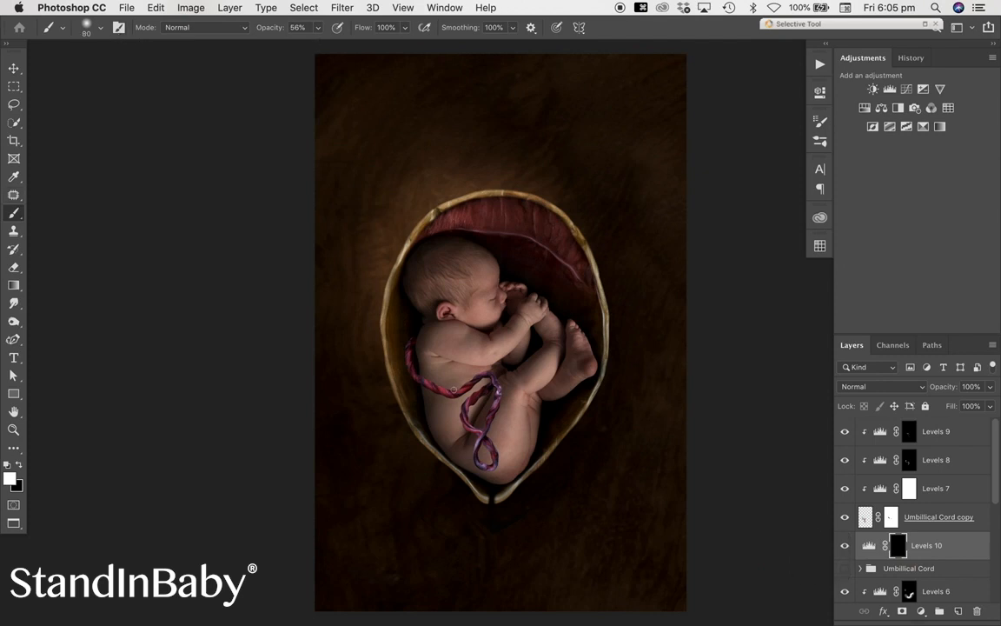
pyautogui.press(']')
pyautogui.press(']')
pyautogui.press(']')
pyautogui.press(']')
pyautogui.moveTo(318, 27); pyautogui.dragTo(302, 44)
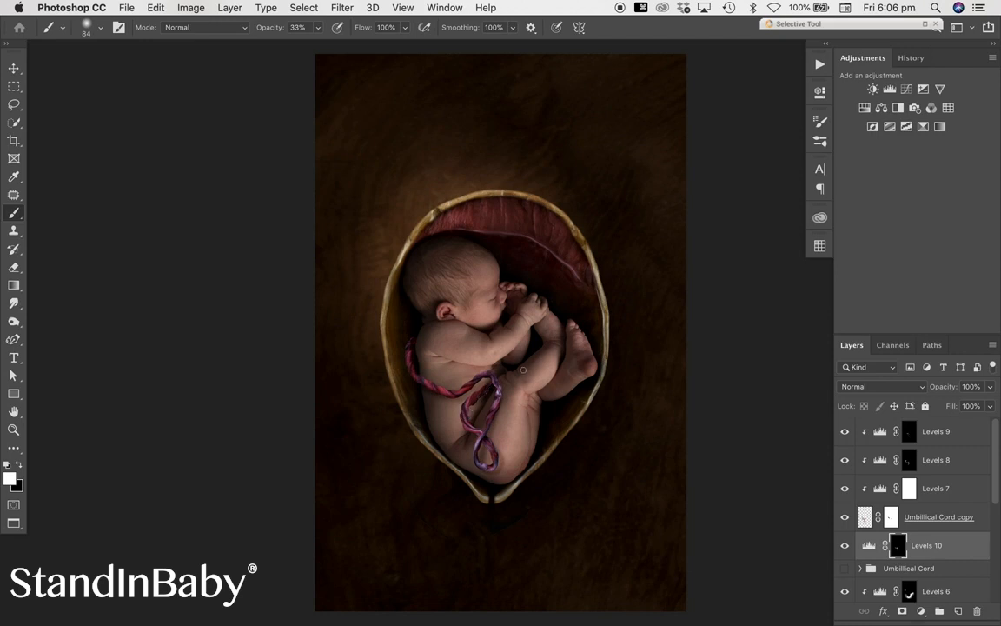
pyautogui.moveTo(318, 27); pyautogui.dragTo(329, 43)
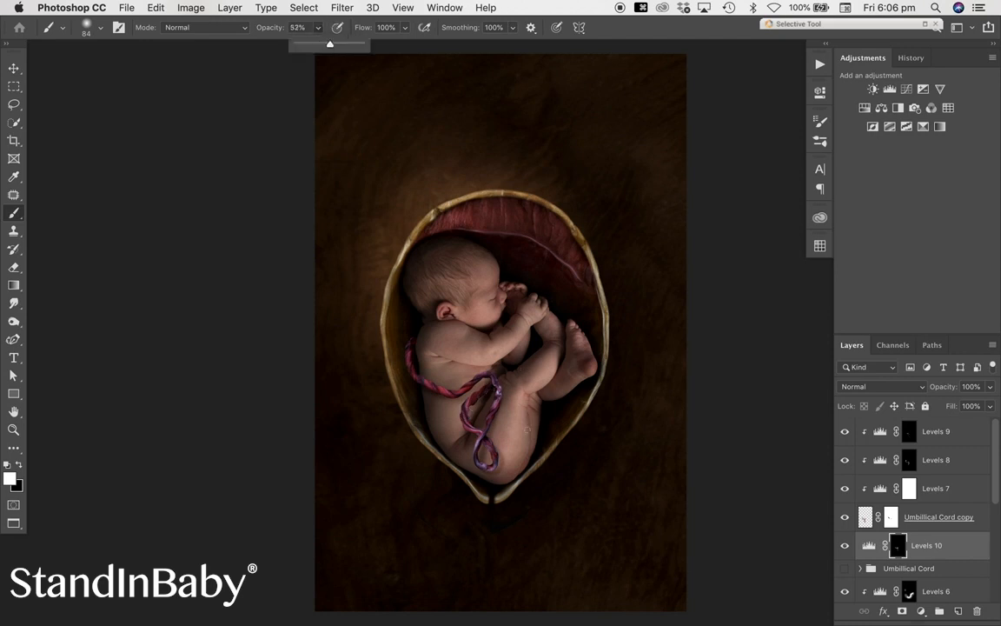
pyautogui.click(487, 393)
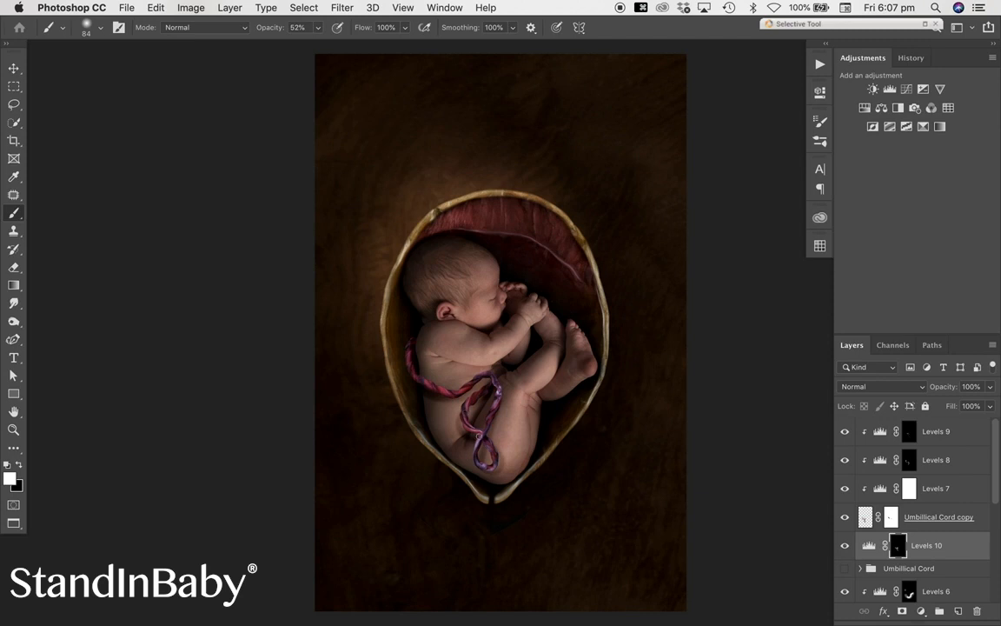
# Step: Soften the painted shadow by applying a Gaussian Blur to the Levels 10 mask
pyautogui.click(342, 7)
pyautogui.moveTo(368, 172)
pyautogui.click(544, 228)
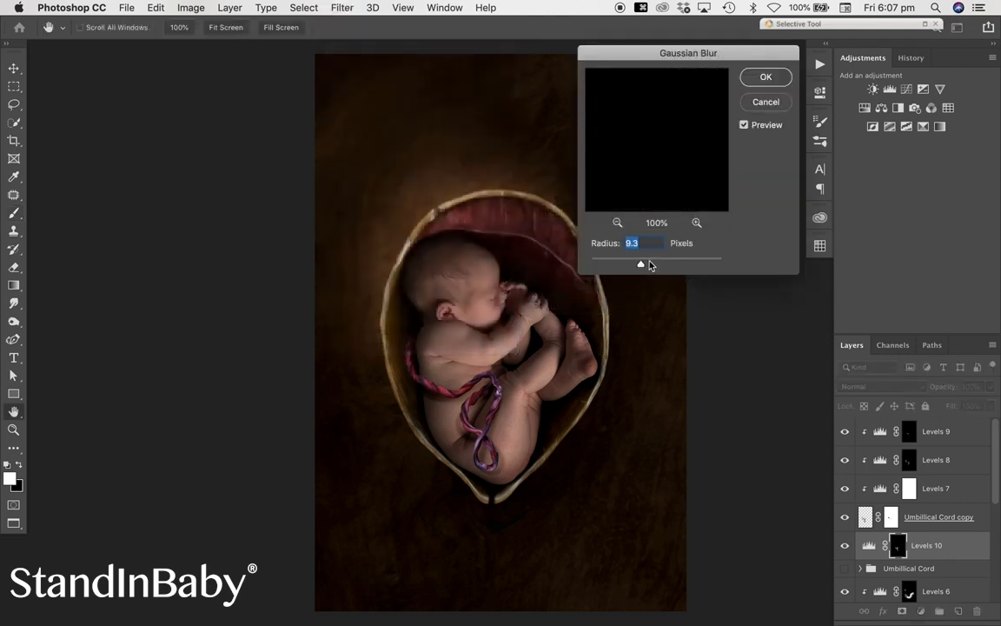
pyautogui.moveTo(649, 265); pyautogui.dragTo(658, 266)
pyautogui.press('Return')
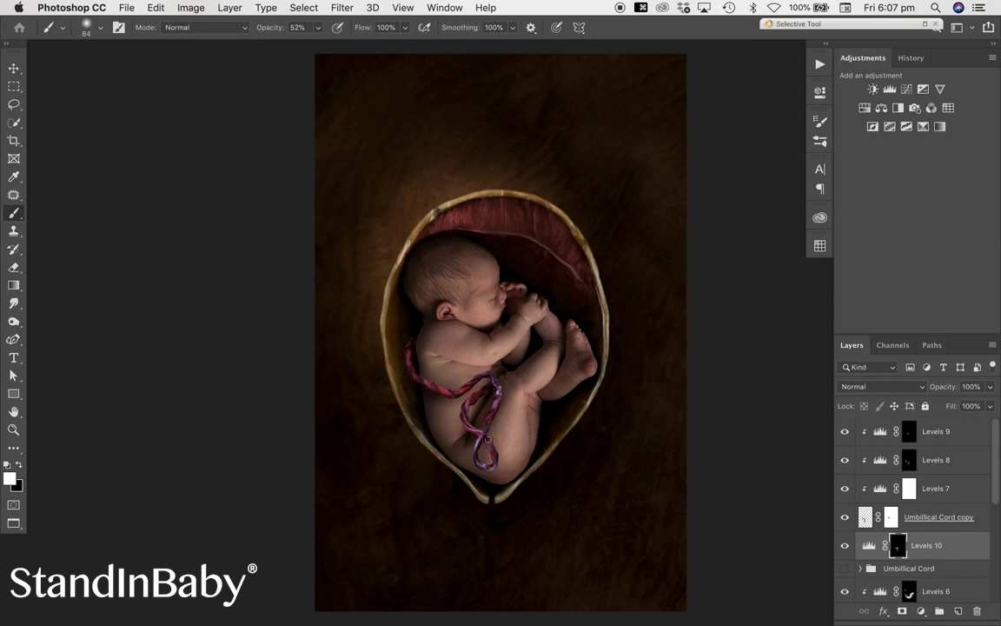
# Step: Set the brush opacity to 33%, paint more shadow around the lower loop, and reapply the last Gaussian Blur to the mask
pyautogui.click(319, 28)
pyautogui.moveTo(317, 46); pyautogui.dragTo(304, 46)
pyautogui.moveTo(493, 445); pyautogui.dragTo(481, 459)
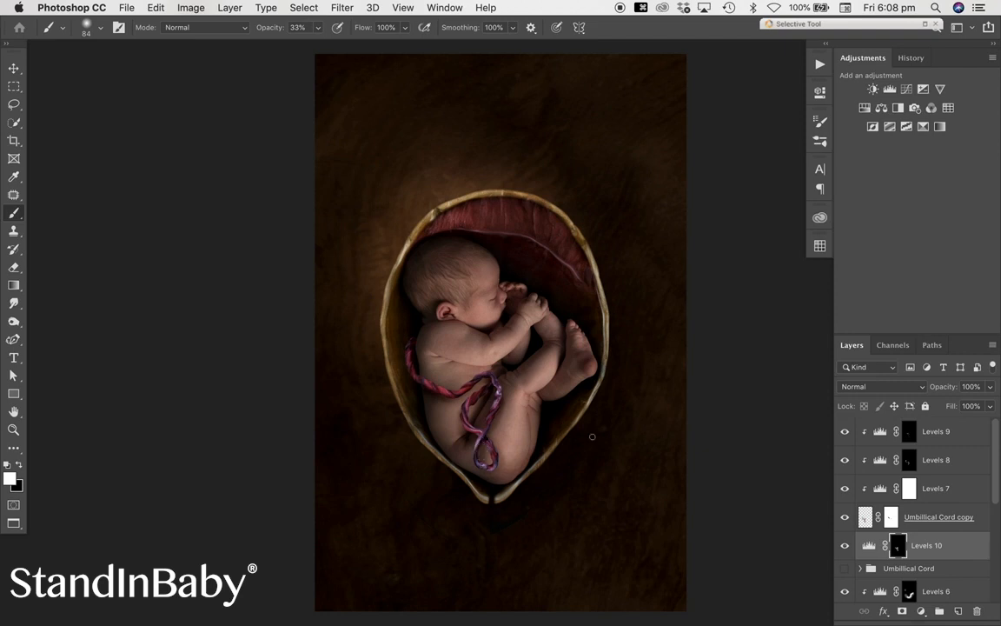
pyautogui.click(342, 8)
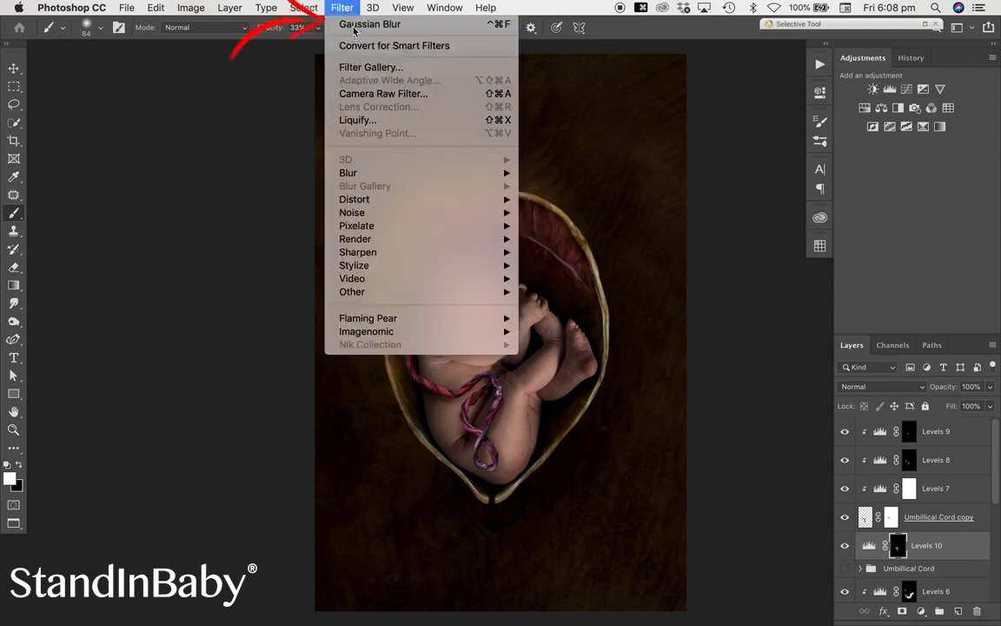
pyautogui.click(221, 356)
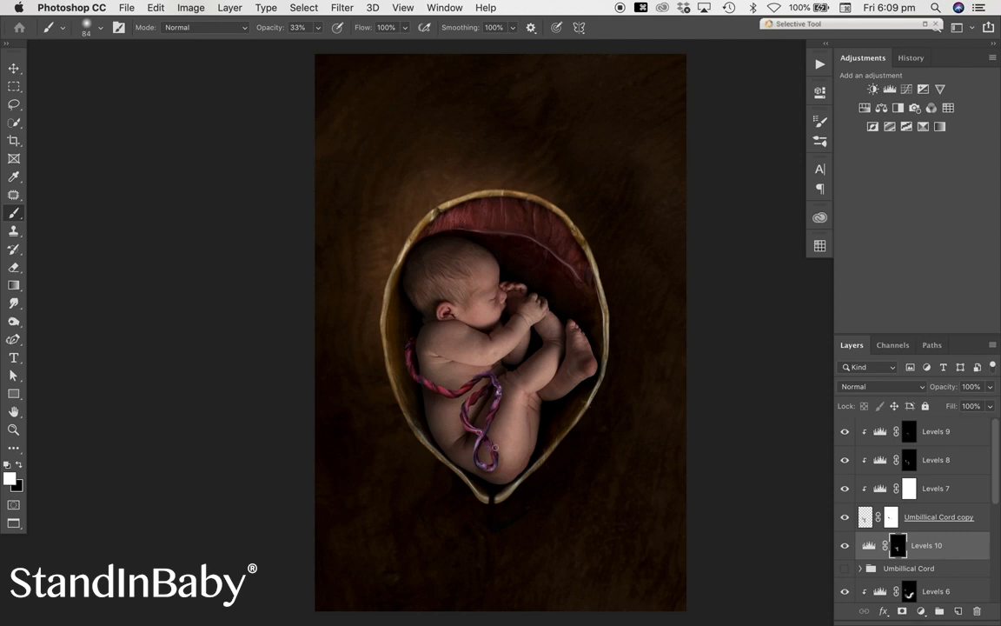
# Step: Enlarge the brush to 150 px and reduce the cast shadow around the cord with black on the Levels 10 mask
pyautogui.press(']')
pyautogui.press(']')
pyautogui.press(']')
pyautogui.press(']')
pyautogui.click(18, 466)
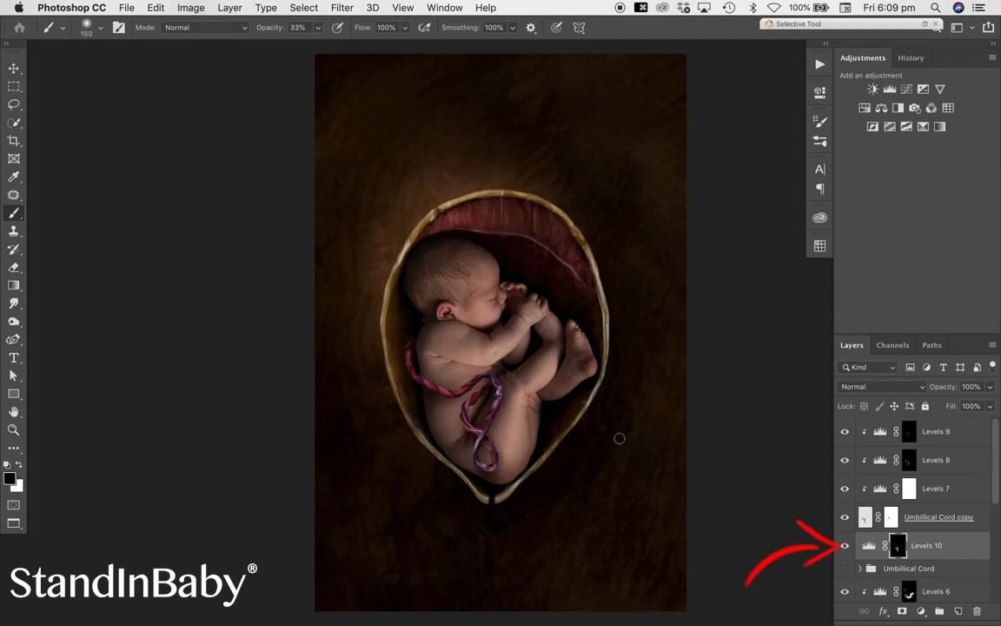
pyautogui.press('x')
# Step: Rename the Levels 10 layer as Shadow
pyautogui.doubleClick(922, 546)
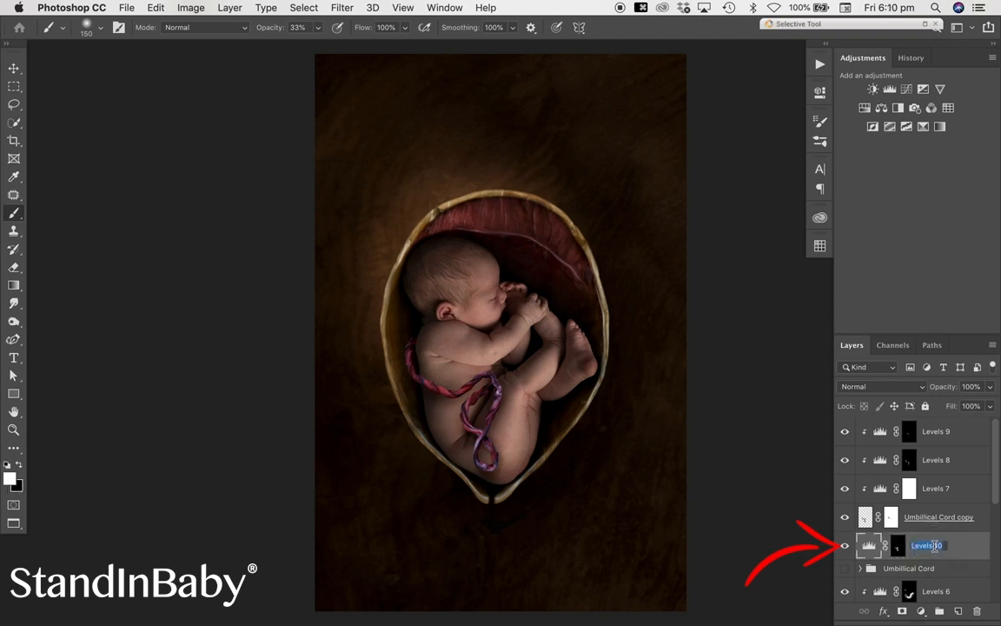
pyautogui.write('Shaddow')
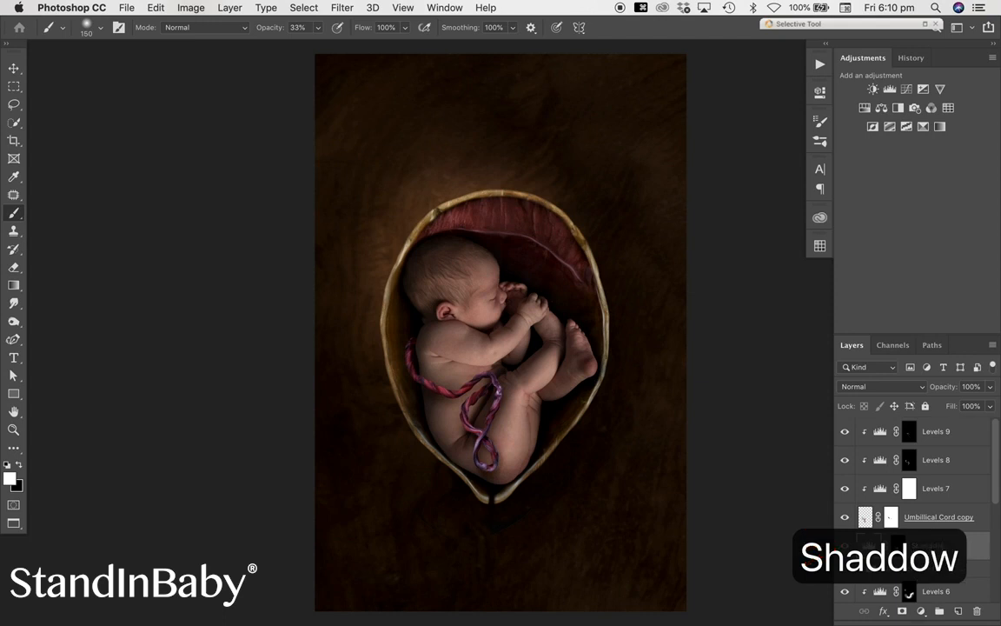
pyautogui.press('BackSpace')
pyautogui.press('BackSpace')
pyautogui.press('BackSpace')
pyautogui.press('BackSpace')
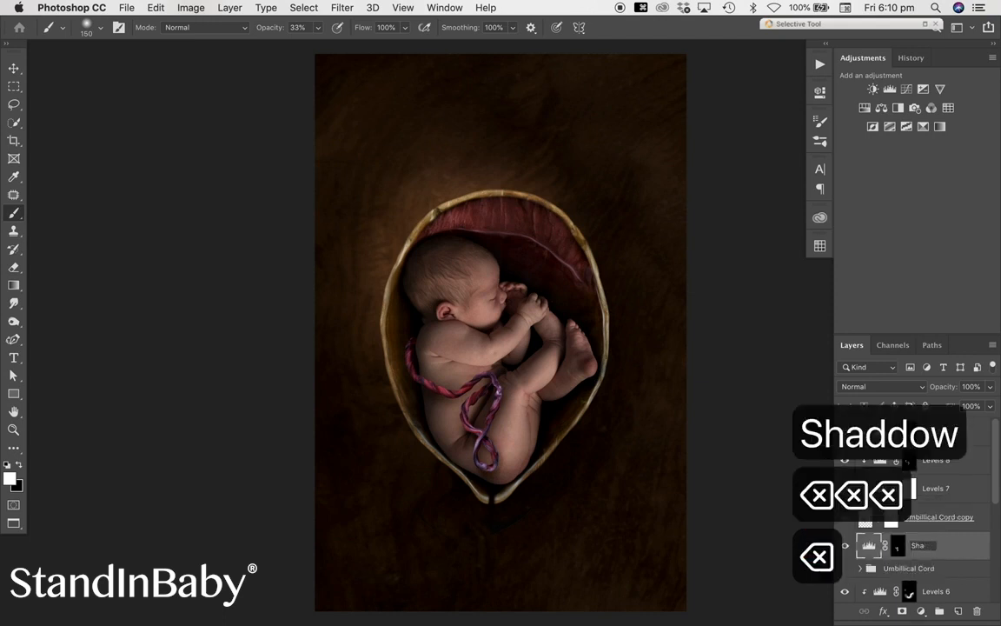
pyautogui.write('dow')
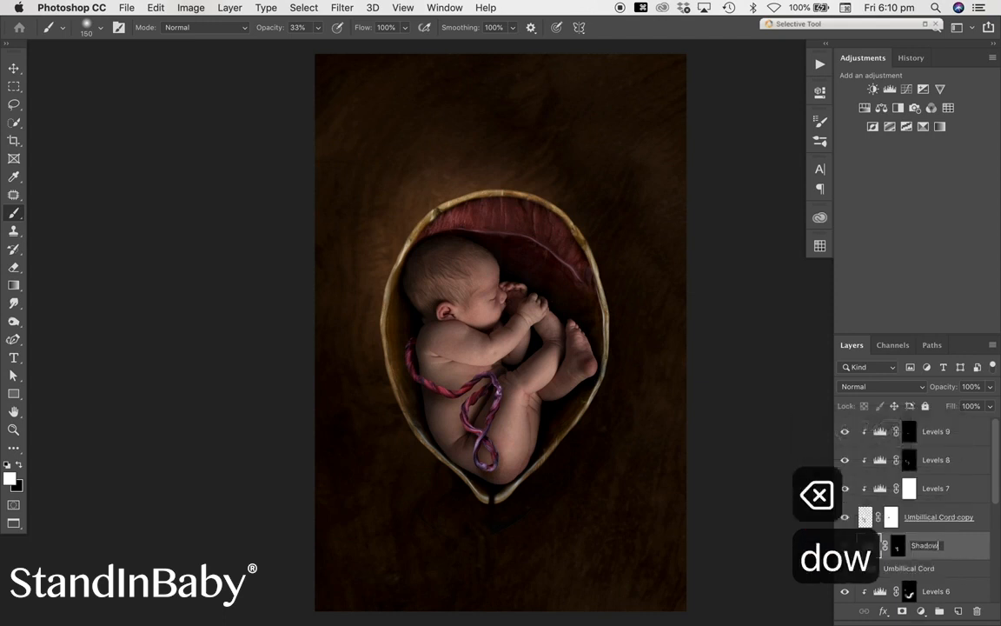
pyautogui.press('Return')
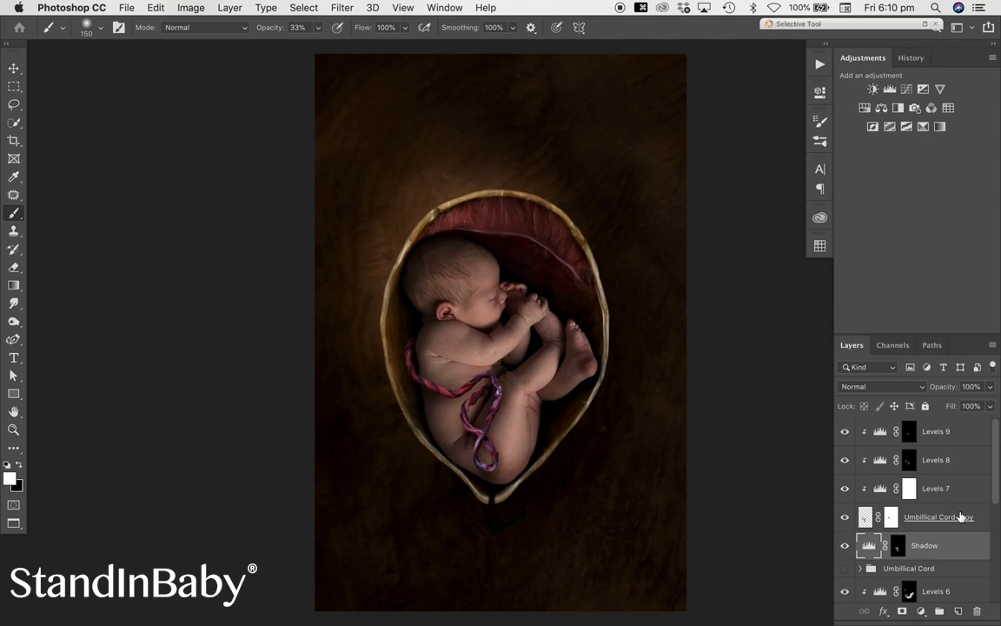
# Step: Add a Hue/Saturation layer above Levels 9, clip it to the cord, and moderately lower its saturation
pyautogui.click(910, 432)
pyautogui.press('x')
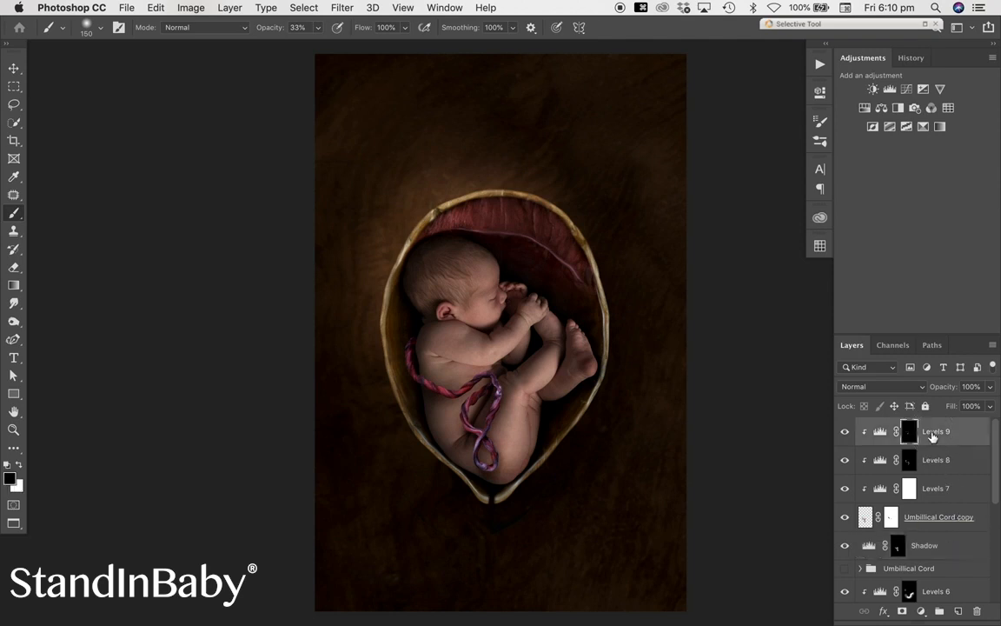
pyautogui.click(865, 110)
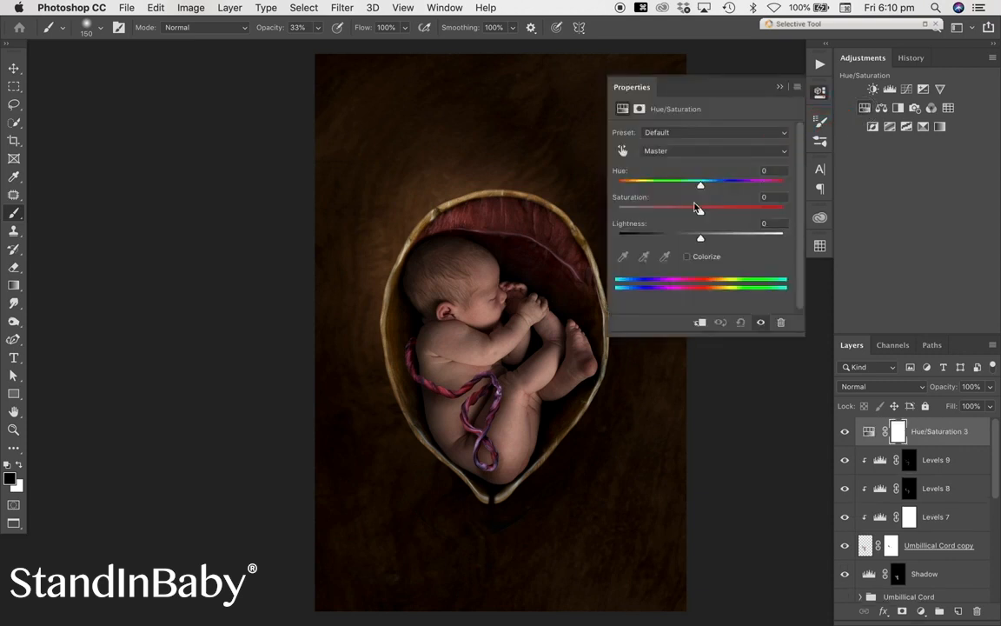
pyautogui.moveTo(701, 211); pyautogui.dragTo(682, 218)
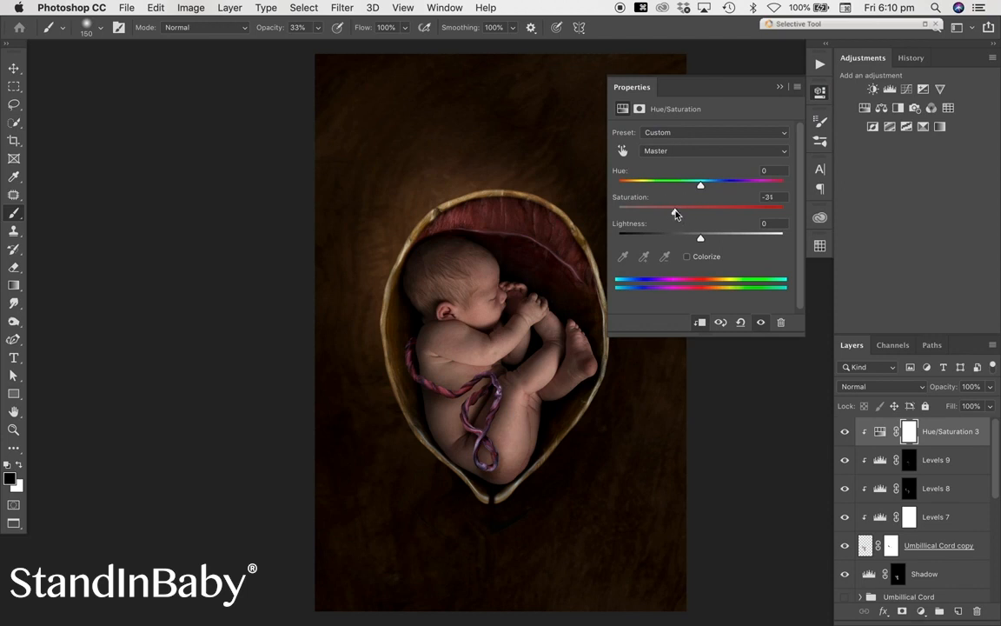
pyautogui.moveTo(673, 214); pyautogui.dragTo(679, 214)
pyautogui.click(779, 89)
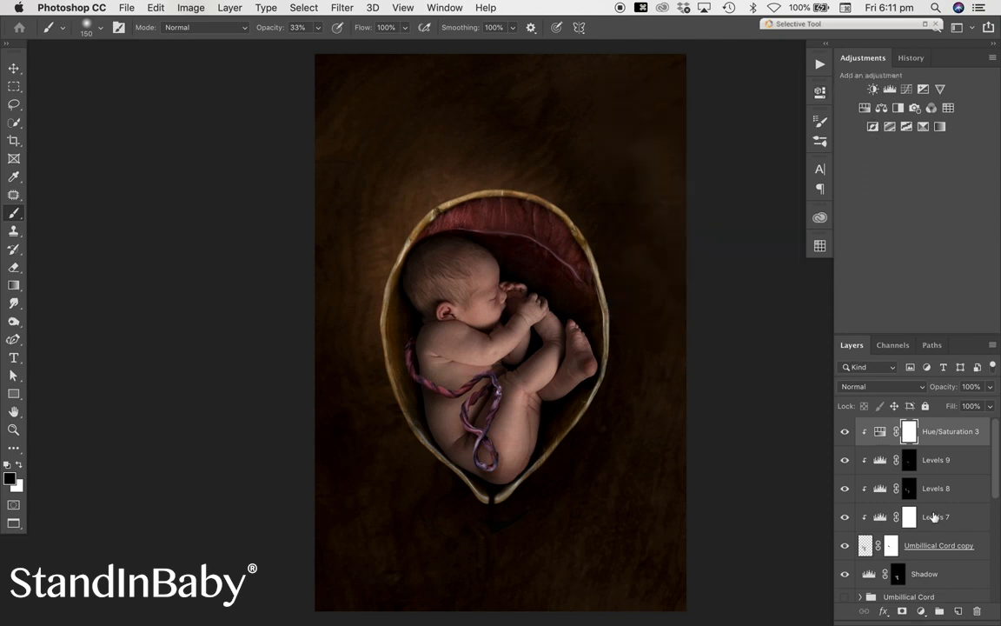
# Step: Group all the cord layers from Hue/Saturation 3 down to Shadow
pyautogui.scroll(-2, 934, 517)
pyautogui.scroll(-2, 934, 518)
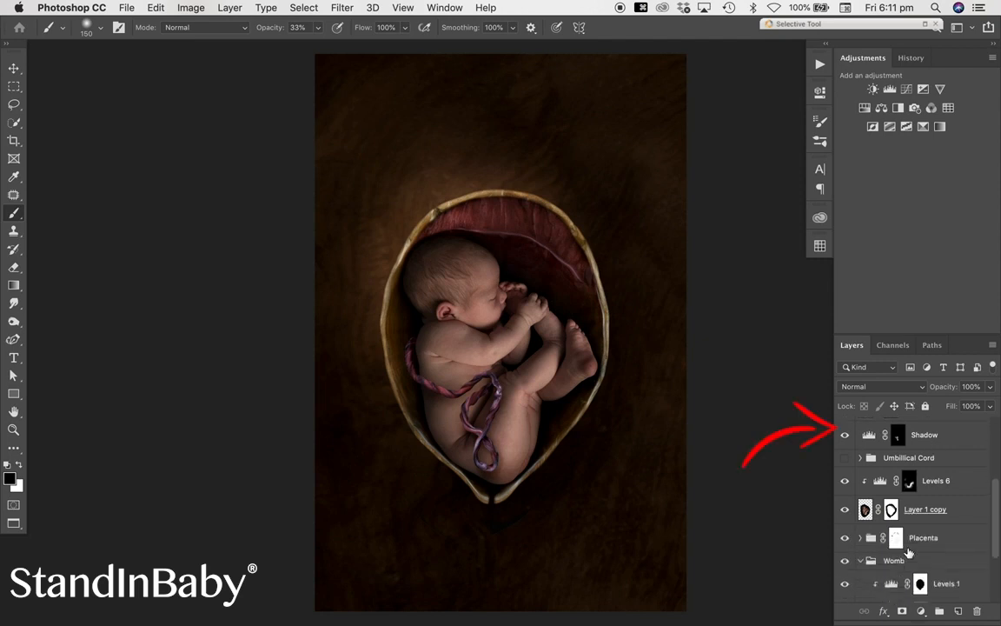
pyautogui.scroll(6, 909, 552)
pyautogui.click(879, 431)
pyautogui.press('x')
pyautogui.keyDown('shift'); pyautogui.click(948, 581); pyautogui.keyUp('shift')
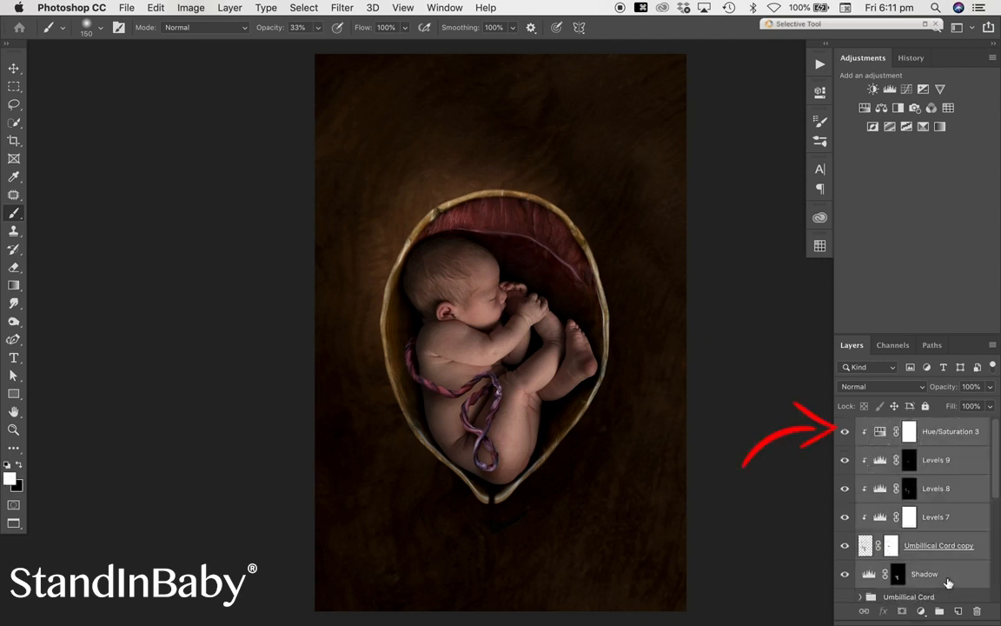
pyautogui.press('super+g')
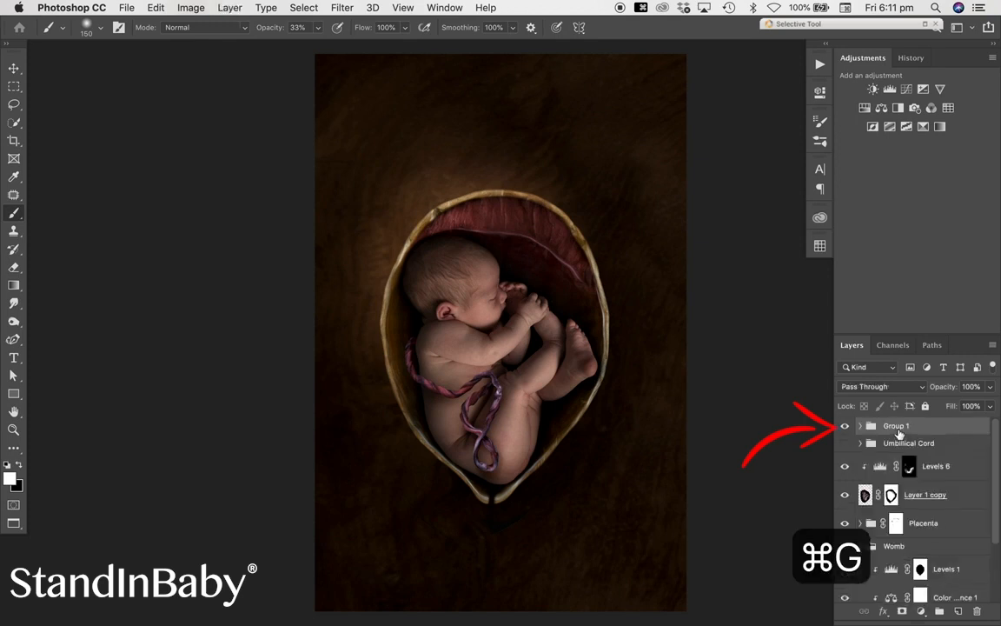
# Step: Rename the Group 1 layer group as Umbillical Cord 2
pyautogui.doubleClick(897, 426)
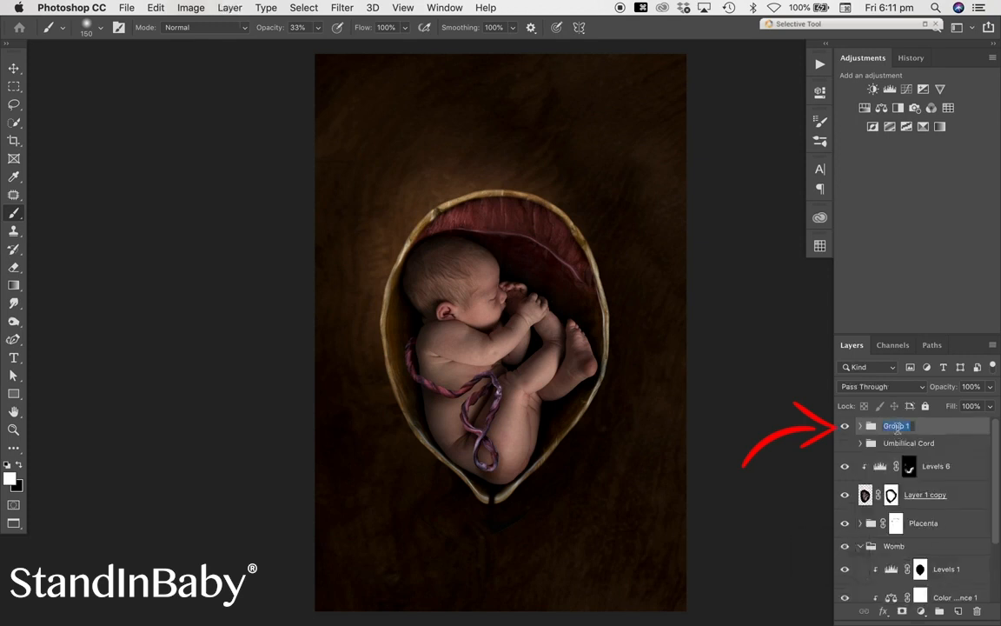
pyautogui.write('Umbi')
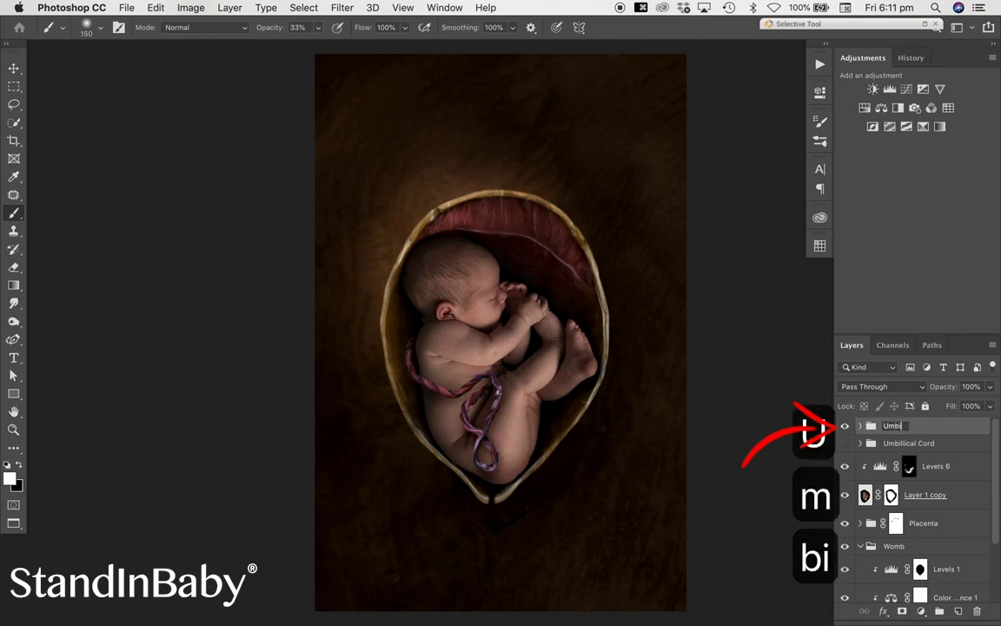
pyautogui.write('llical Cord')
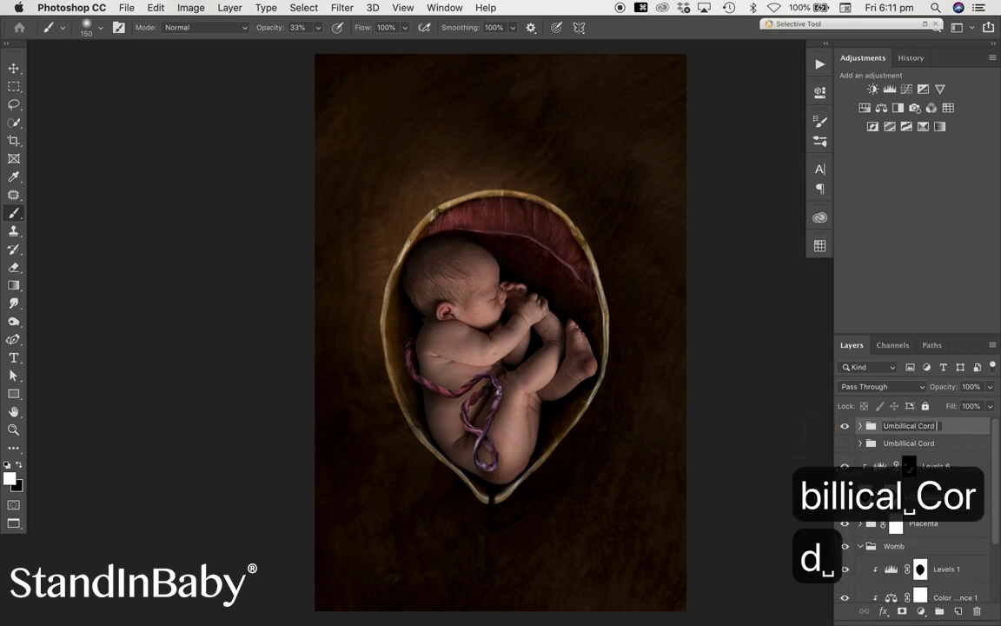
pyautogui.write(' 2')
pyautogui.press('Return')
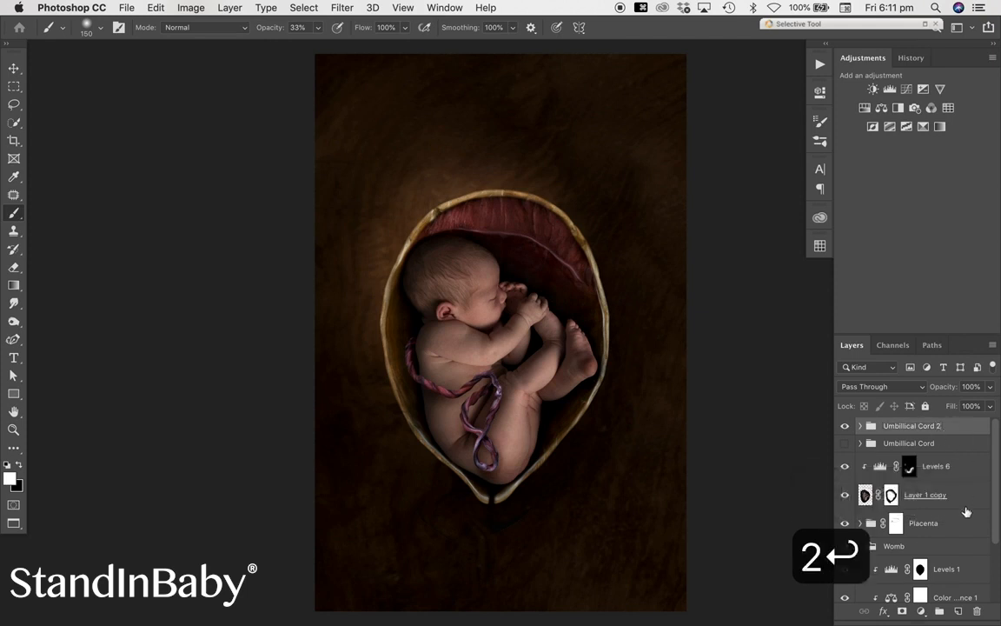
# Step: Add a Curves layer above Levels 1 in the Womb group, pull its midtones down slightly, and clip it to the womb
pyautogui.scroll(-3, 966, 511)
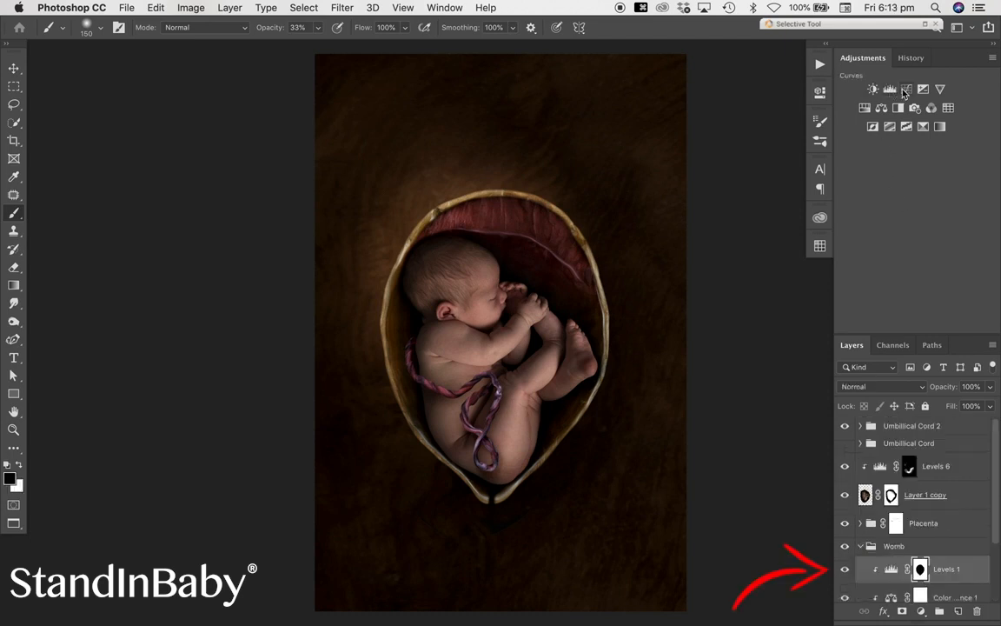
pyautogui.click(907, 88)
pyautogui.moveTo(712, 235); pyautogui.dragTo(721, 244)
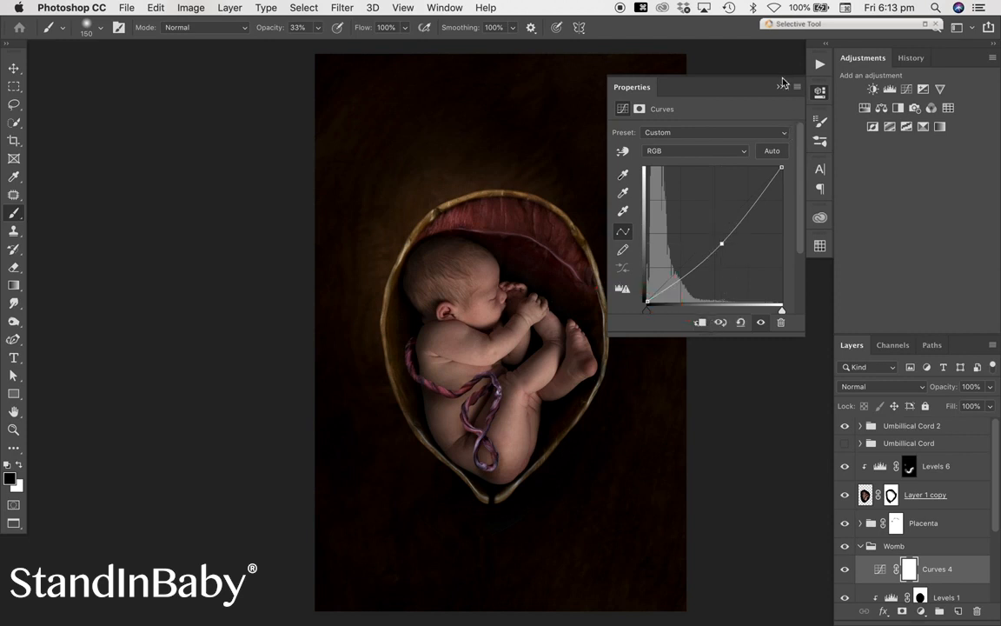
pyautogui.click(780, 87)
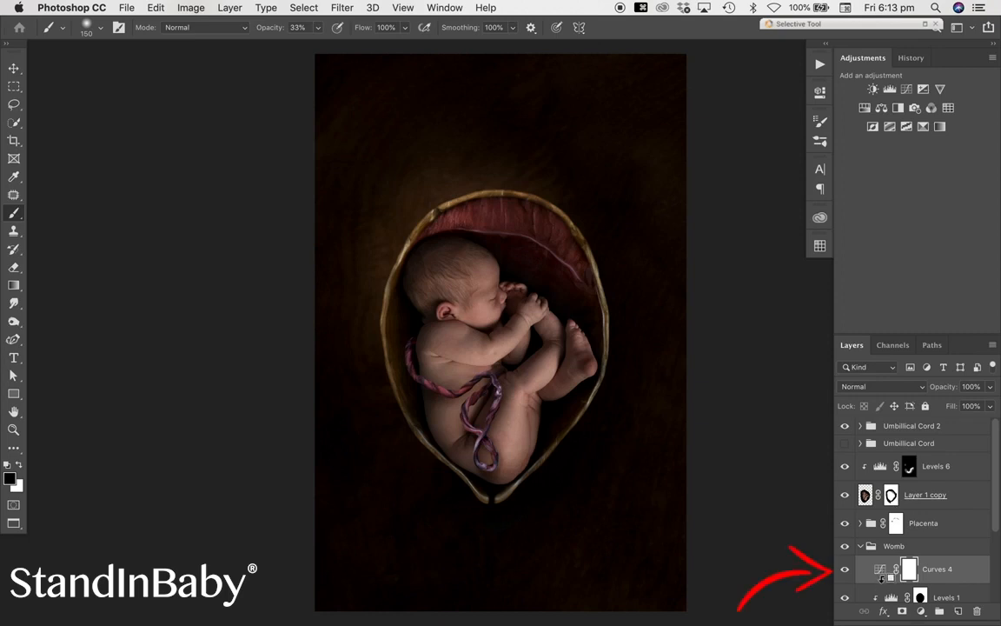
pyautogui.keyDown('alt'); pyautogui.click(882, 580); pyautogui.keyUp('alt')
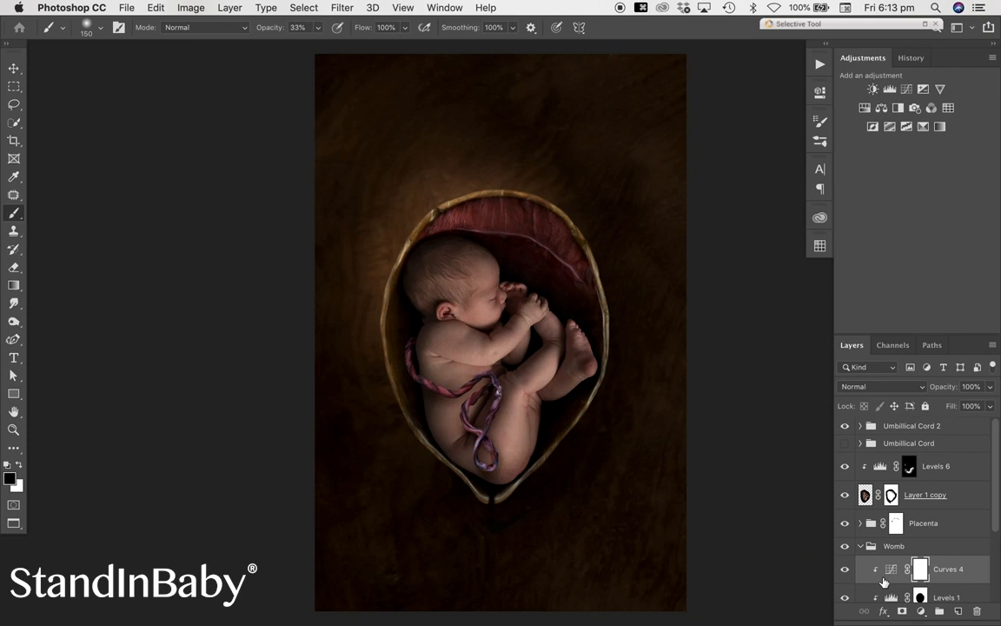
# Step: Add a Curves layer above Photo Filter 2 in the Background group and pull its midtones down to darken the backdrop
pyautogui.scroll(-4, 913, 553)
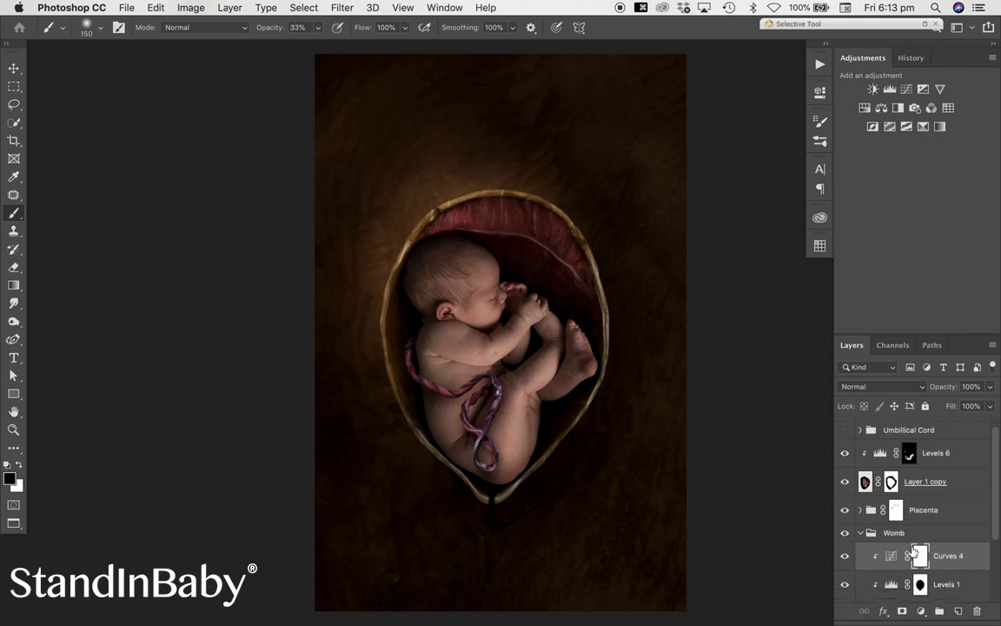
pyautogui.scroll(-1, 912, 553)
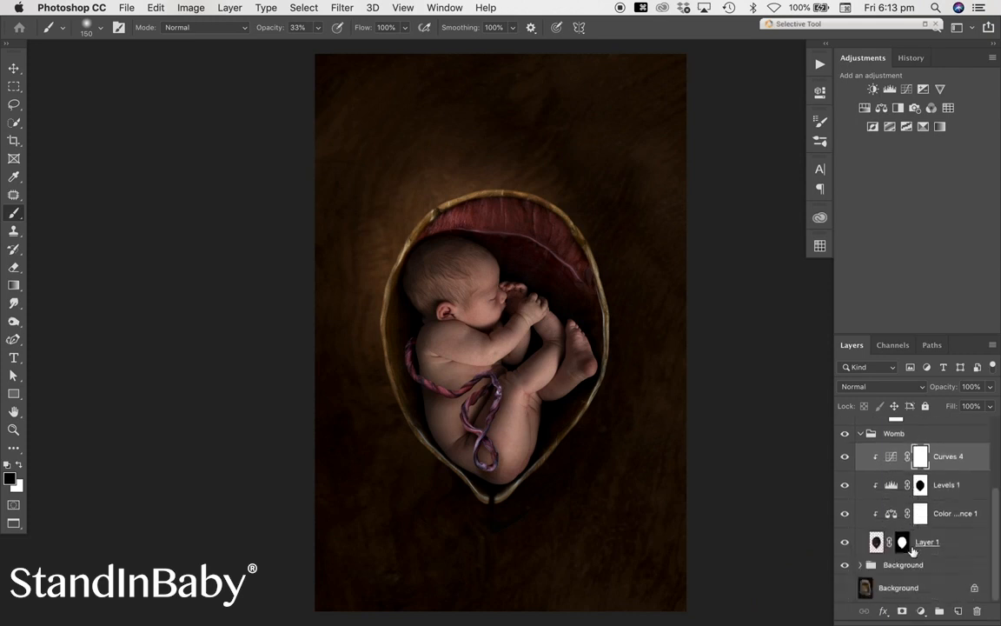
pyautogui.click(862, 566)
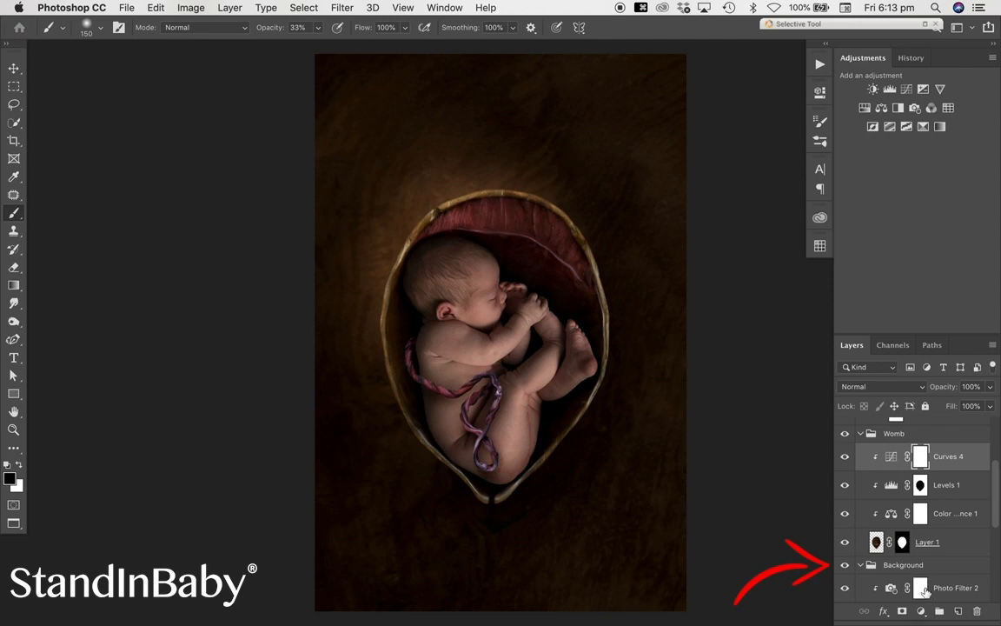
pyautogui.click(884, 590)
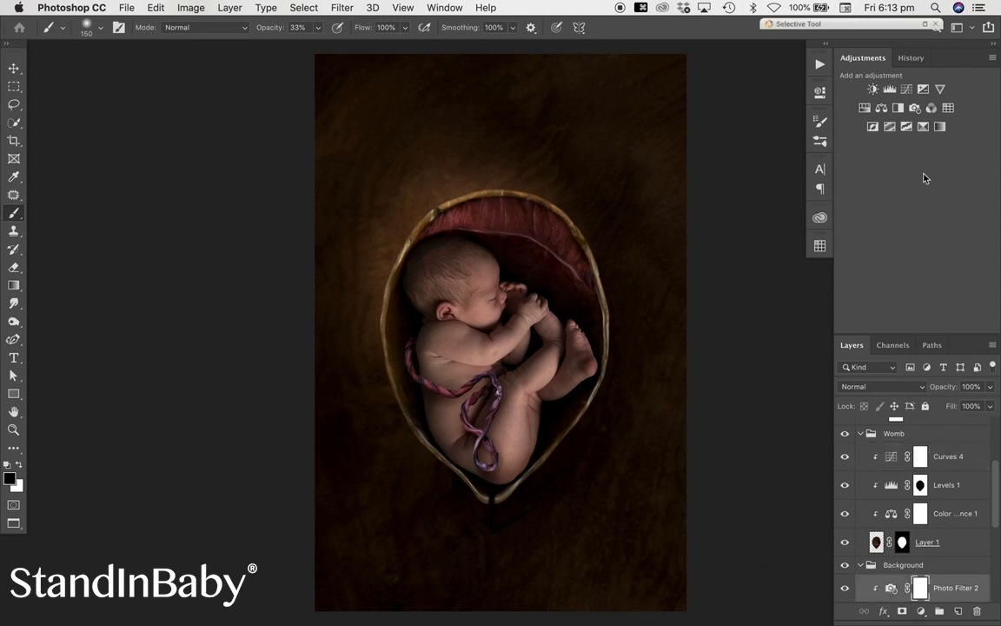
pyautogui.click(906, 90)
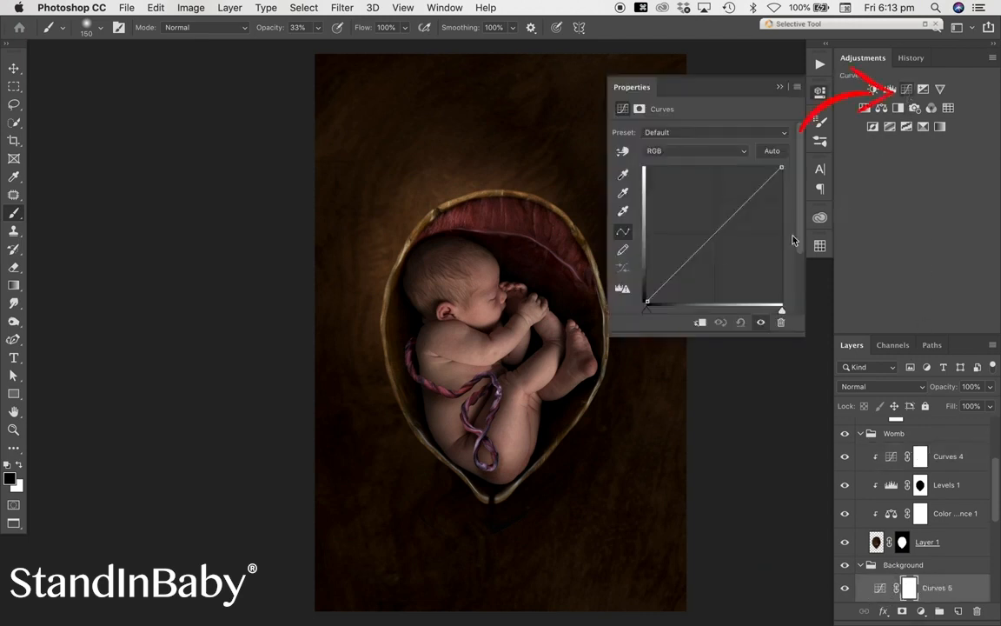
pyautogui.click(715, 233)
pyautogui.moveTo(716, 233); pyautogui.dragTo(722, 242)
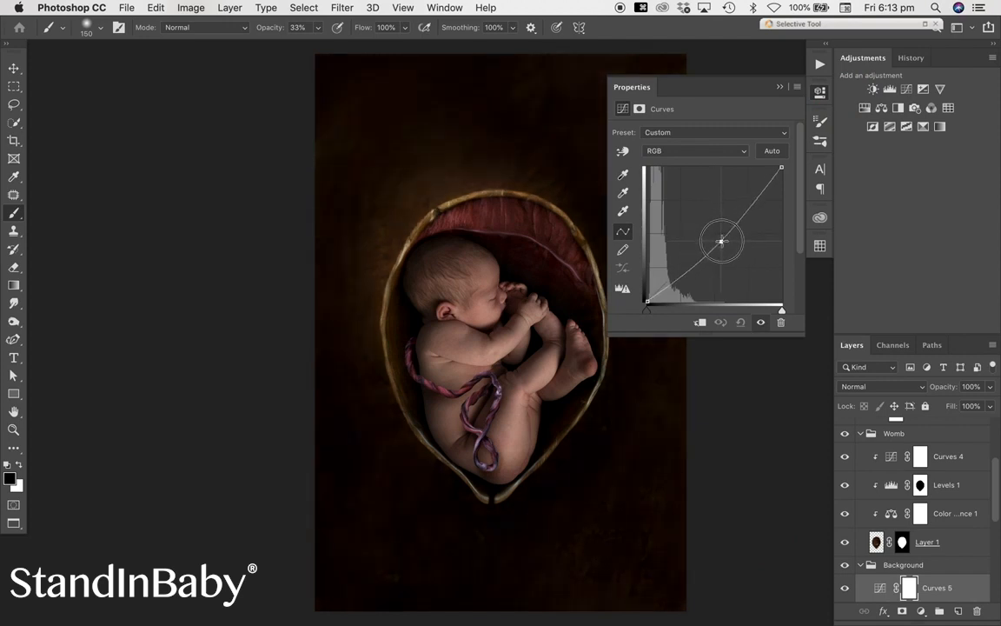
pyautogui.click(780, 88)
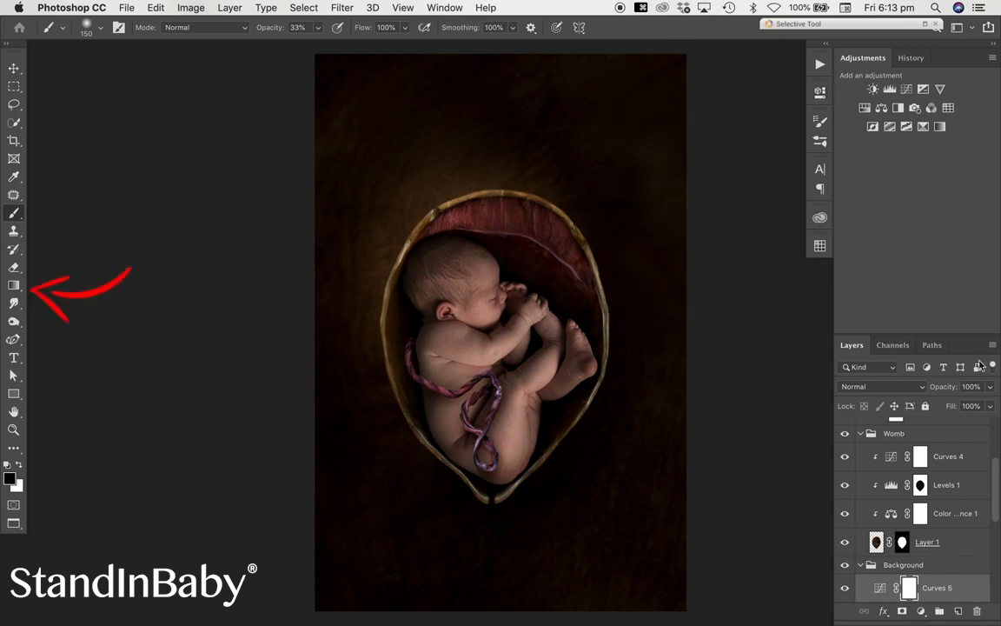
# Step: Fade the Curves 5 mask with two black 39% opacity gradients running diagonally from the lower-right background toward the upper left
pyautogui.click(14, 285)
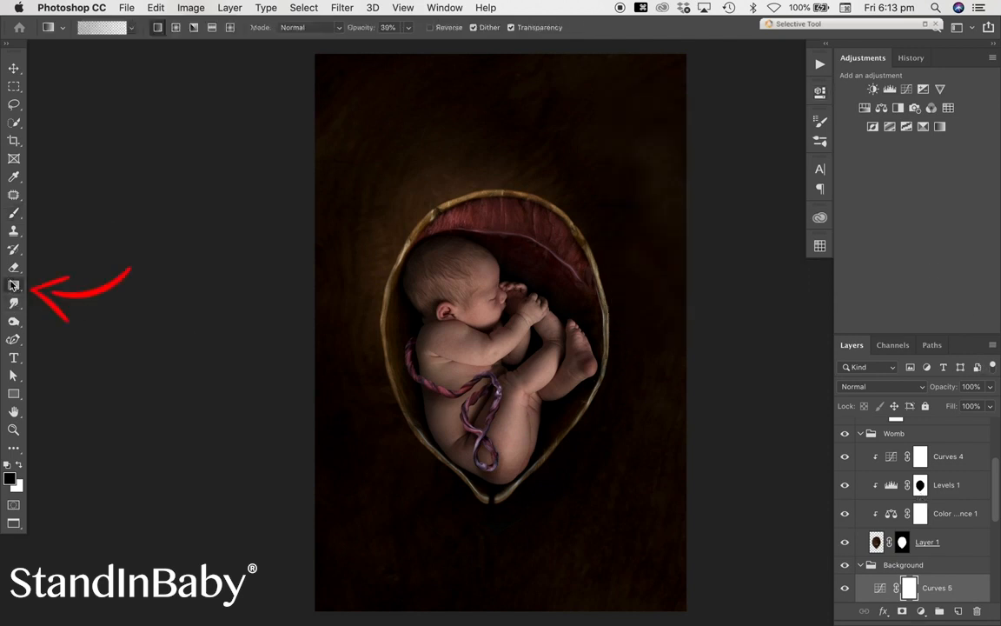
pyautogui.moveTo(625, 436); pyautogui.dragTo(433, 218)
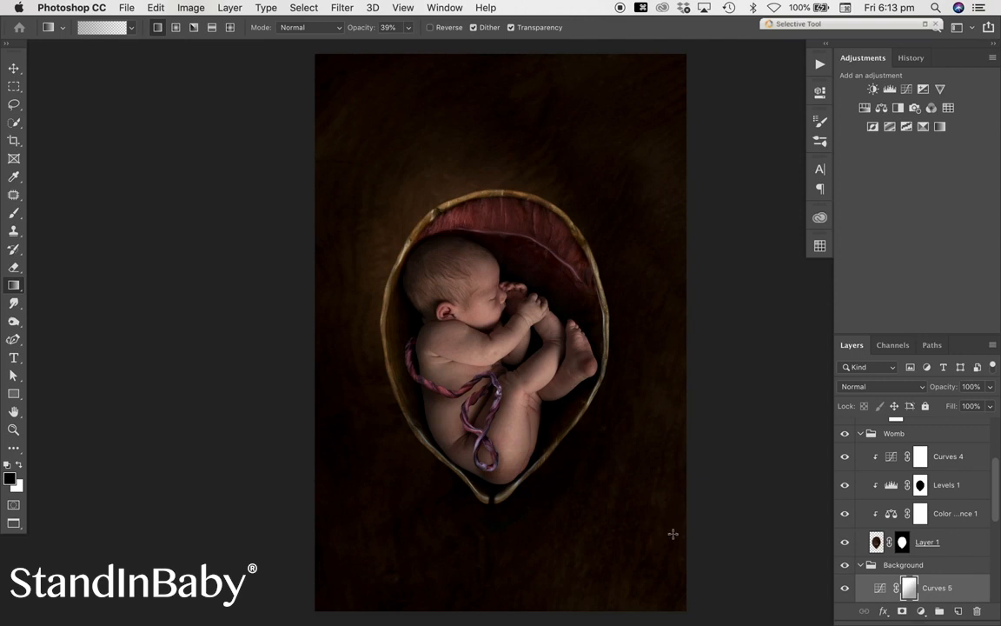
pyautogui.moveTo(677, 551); pyautogui.dragTo(393, 210)
pyautogui.click(14, 67)
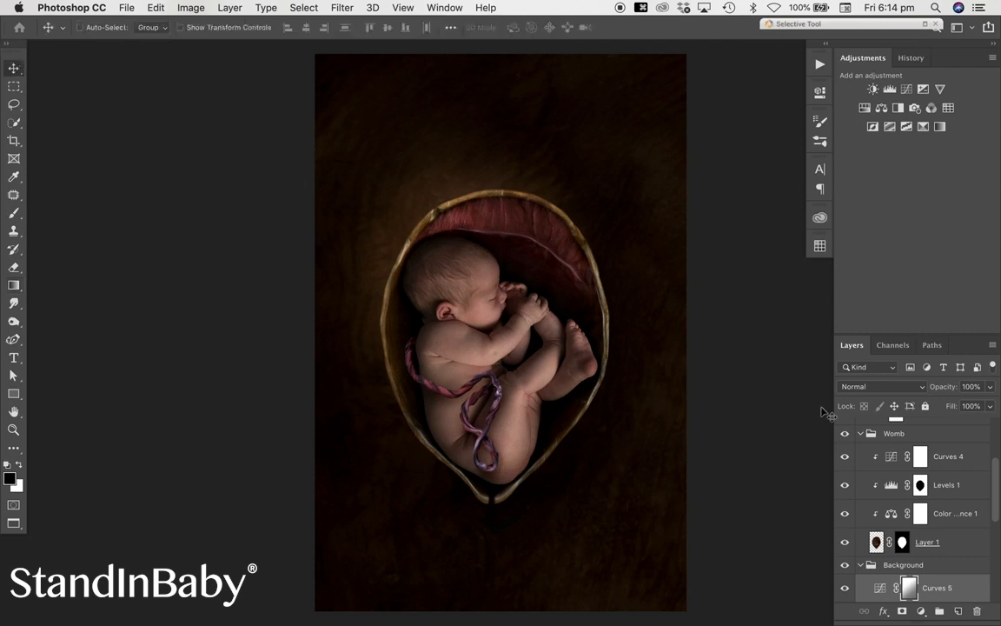
# Step: Collapse the Background and Womb layer groups
pyautogui.click(859, 434)
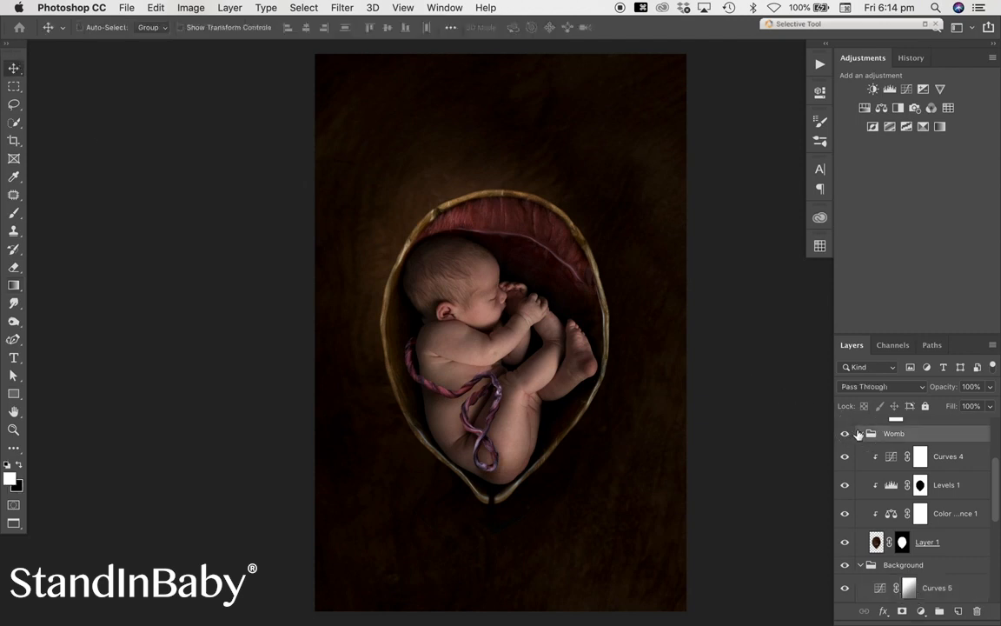
pyautogui.click(861, 566)
pyautogui.click(859, 434)
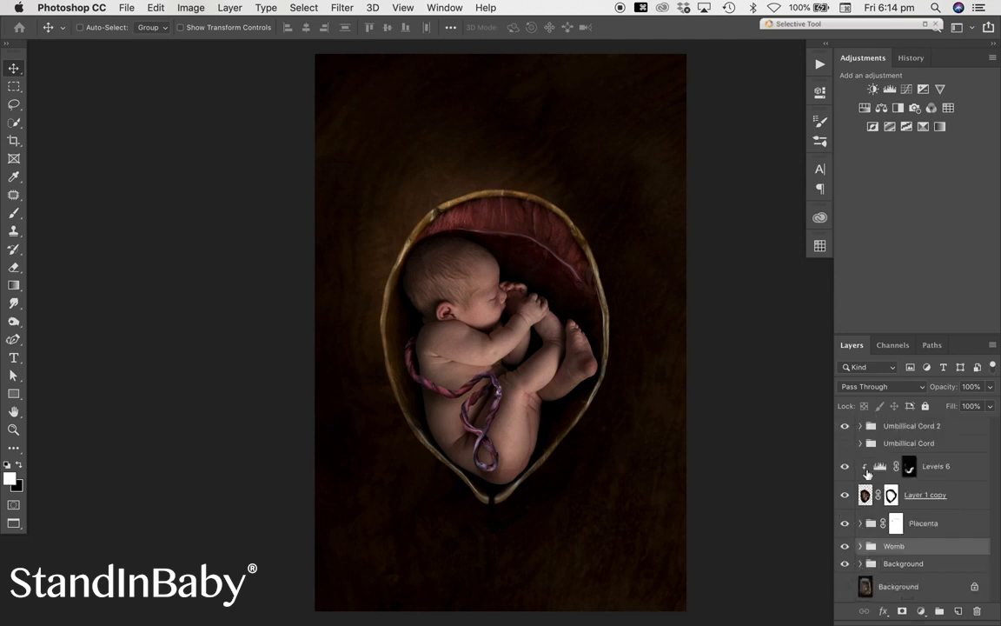
# Step: Add a Curves layer above Levels 6, pulling its midtones down and lowering the white point slightly
pyautogui.click(910, 466)
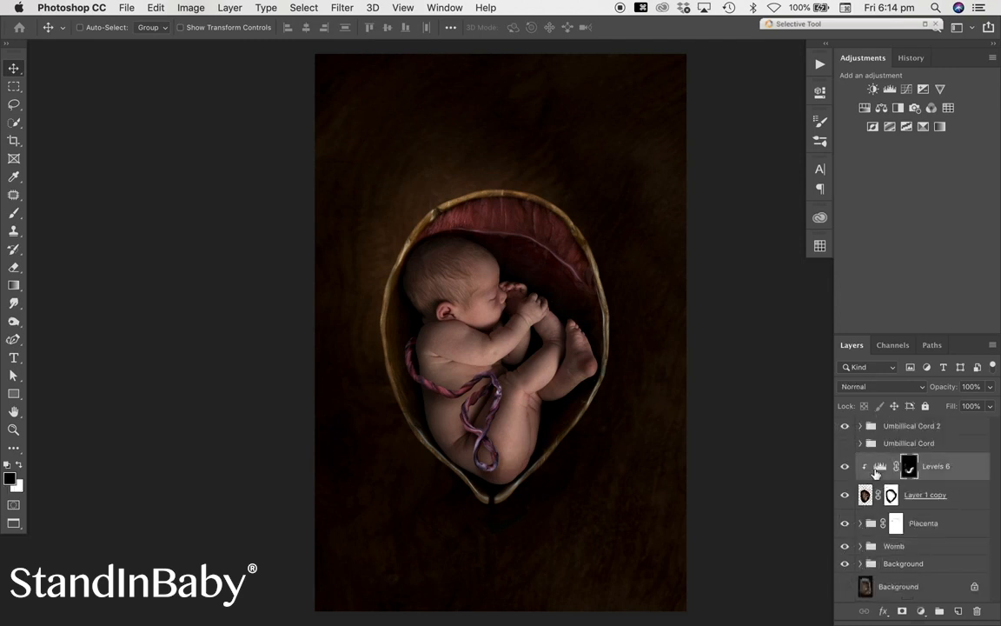
pyautogui.click(907, 89)
pyautogui.moveTo(714, 233); pyautogui.dragTo(721, 238)
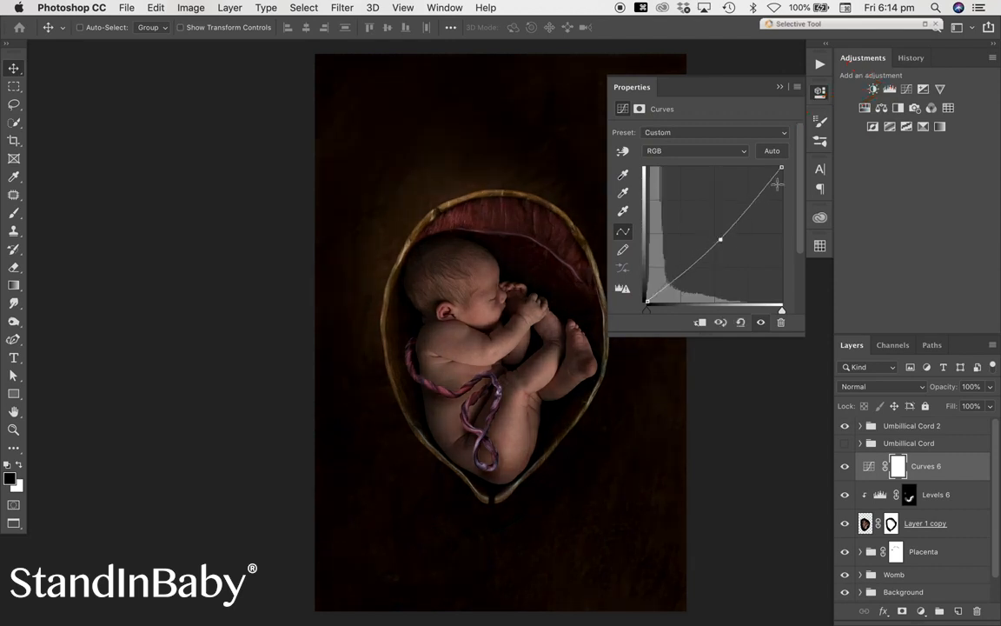
pyautogui.moveTo(781, 168); pyautogui.dragTo(783, 174)
pyautogui.click(781, 89)
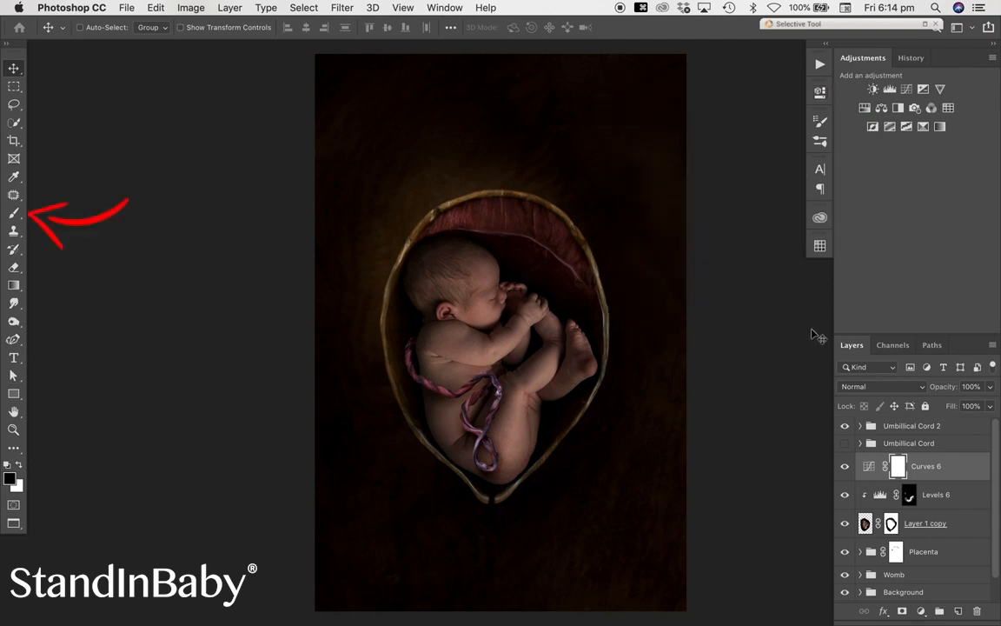
# Step: Enlarge the brush to 2600 px and paint black at 33% opacity over the baby's upper body on the Curves 6 mask
pyautogui.click(14, 213)
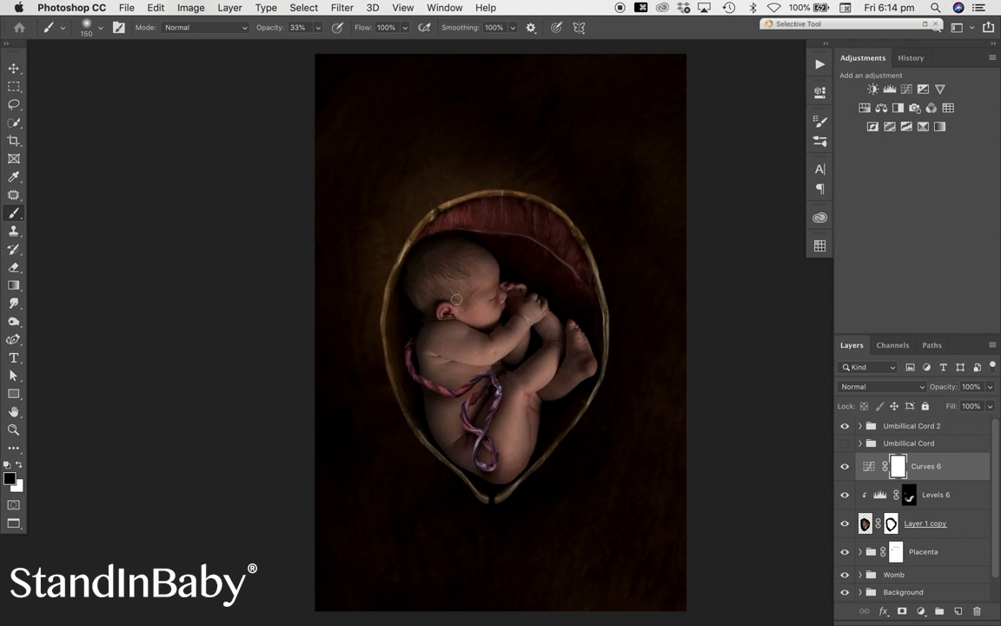
pyautogui.press(']')
pyautogui.press(']')
pyautogui.press(']')
pyautogui.press(']')
pyautogui.press(']')
pyautogui.press(']')
pyautogui.press(']')
pyautogui.press(']')
pyautogui.press(']')
pyautogui.press(']')
pyautogui.press(']')
pyautogui.press(']')
pyautogui.press(']')
pyautogui.press(']')
pyautogui.press(']')
pyautogui.press(']')
pyautogui.press(']')
pyautogui.press(']')
pyautogui.press(']')
pyautogui.press(']')
pyautogui.press(']')
pyautogui.press(']')
pyautogui.press(']')
pyautogui.press(']')
pyautogui.press(']')
pyautogui.press(']')
pyautogui.press(']')
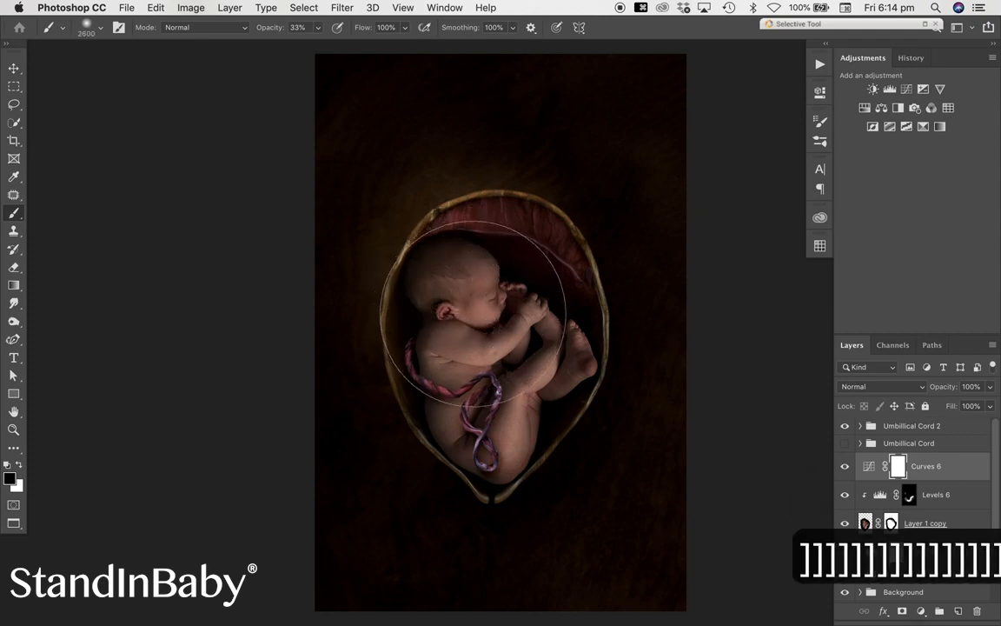
pyautogui.moveTo(474, 313)
pyautogui.mouseDown()
pyautogui.moveTo(430, 279)
pyautogui.moveTo(469, 294)
pyautogui.mouseUp()
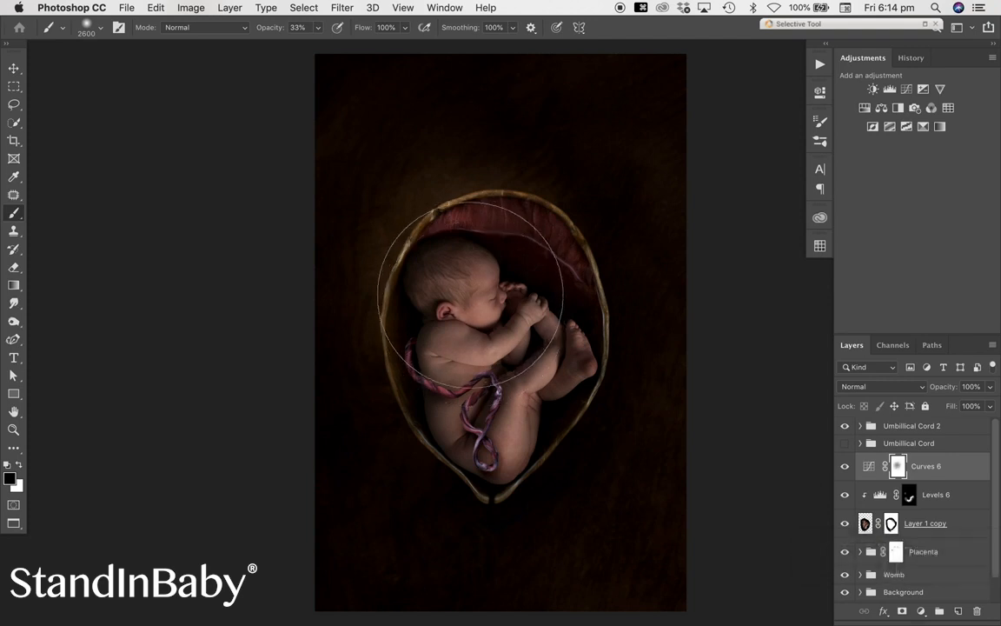
# Step: Paint black at 100% brush opacity over the baby's upper body on the Curves 6 mask, and clip Curves 6 to the baby
pyautogui.click(318, 27)
pyautogui.moveTo(317, 40); pyautogui.dragTo(358, 42)
pyautogui.click(472, 284)
pyautogui.moveTo(472, 284); pyautogui.dragTo(487, 287)
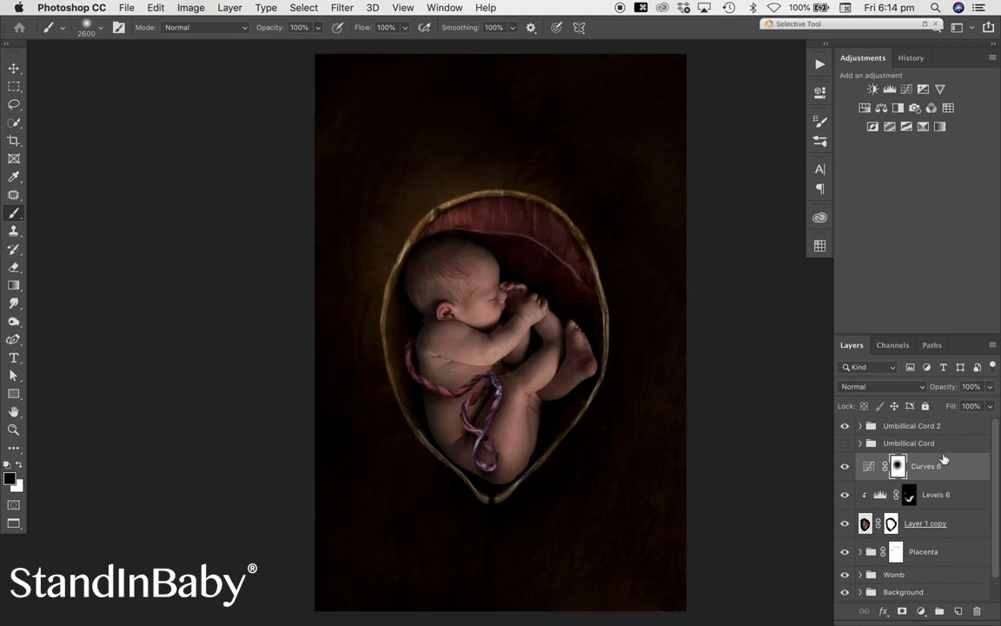
pyautogui.keyDown('alt'); pyautogui.click(871, 479); pyautogui.keyUp('alt')
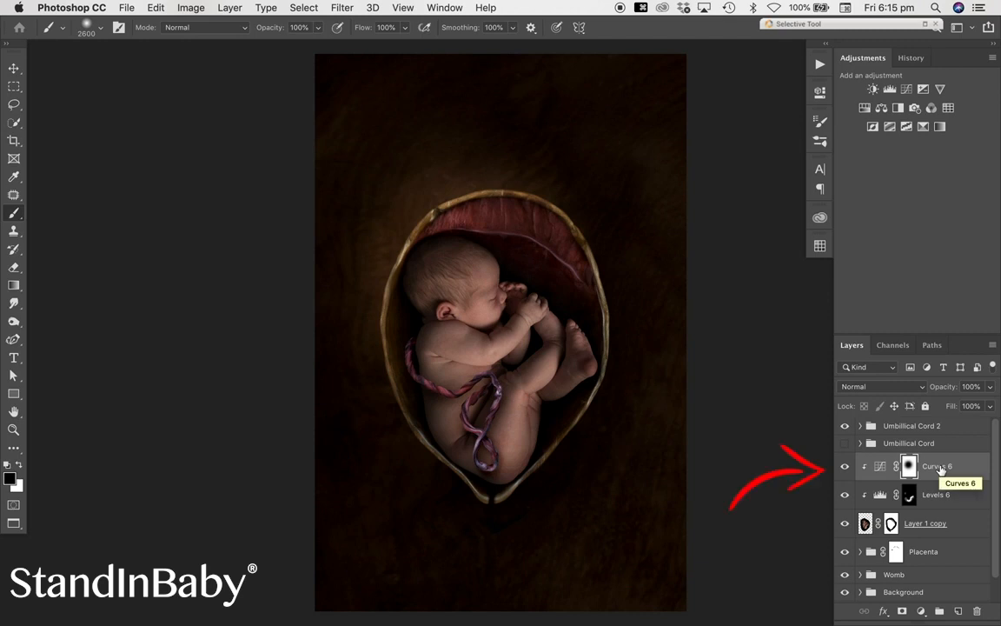
# Step: Duplicate Curves 6 into the top of the Umbillical Cord 2 group and clip the copy to the cord
pyautogui.press('super+j')
pyautogui.moveTo(939, 466); pyautogui.dragTo(917, 419)
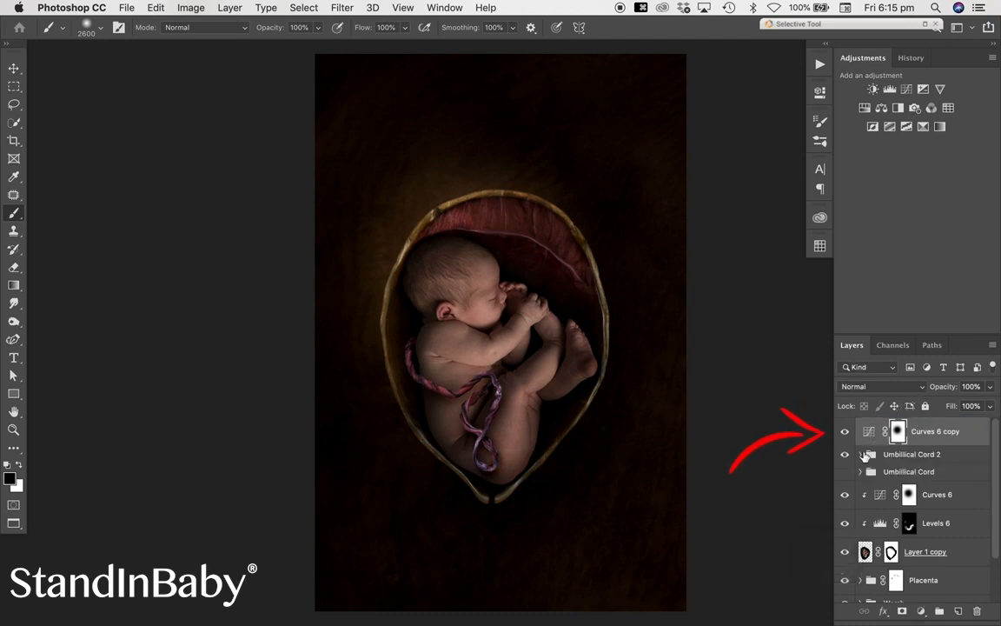
pyautogui.click(862, 455)
pyautogui.moveTo(904, 431); pyautogui.dragTo(925, 452)
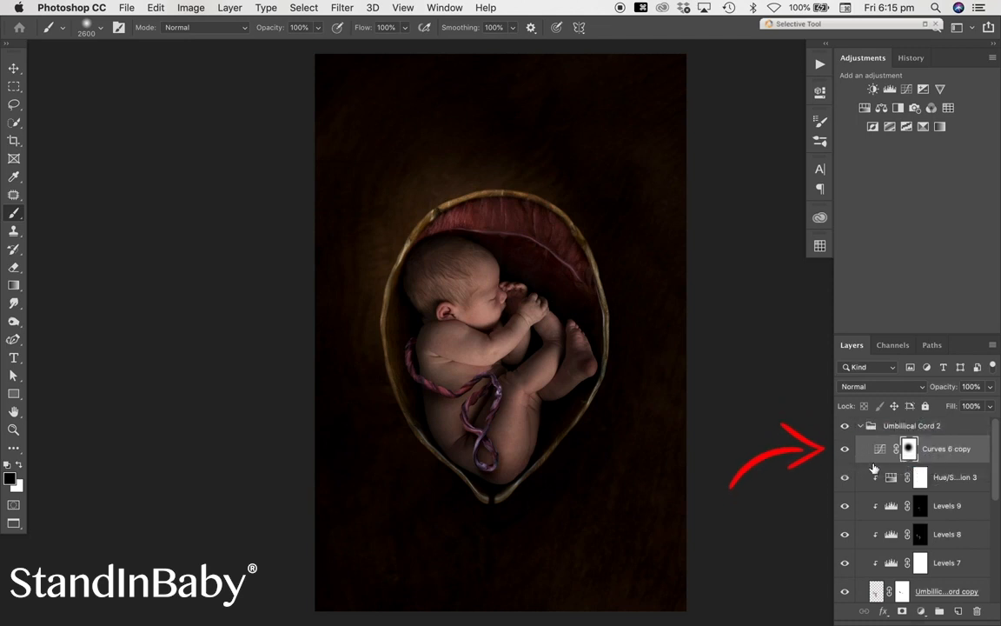
pyautogui.keyDown('alt'); pyautogui.click(878, 461); pyautogui.keyUp('alt')
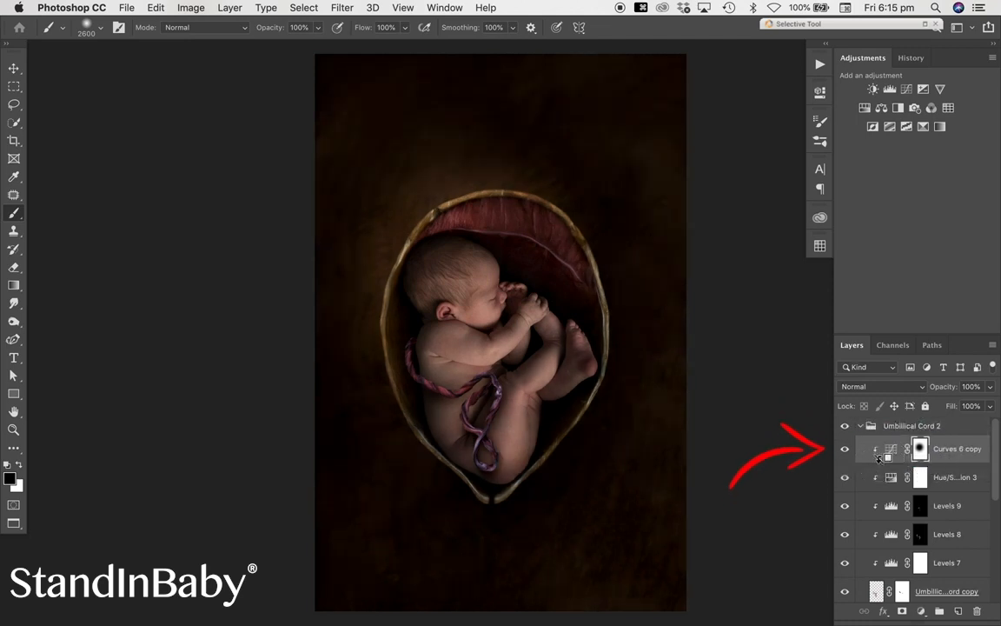
pyautogui.click(861, 426)
pyautogui.press('x')
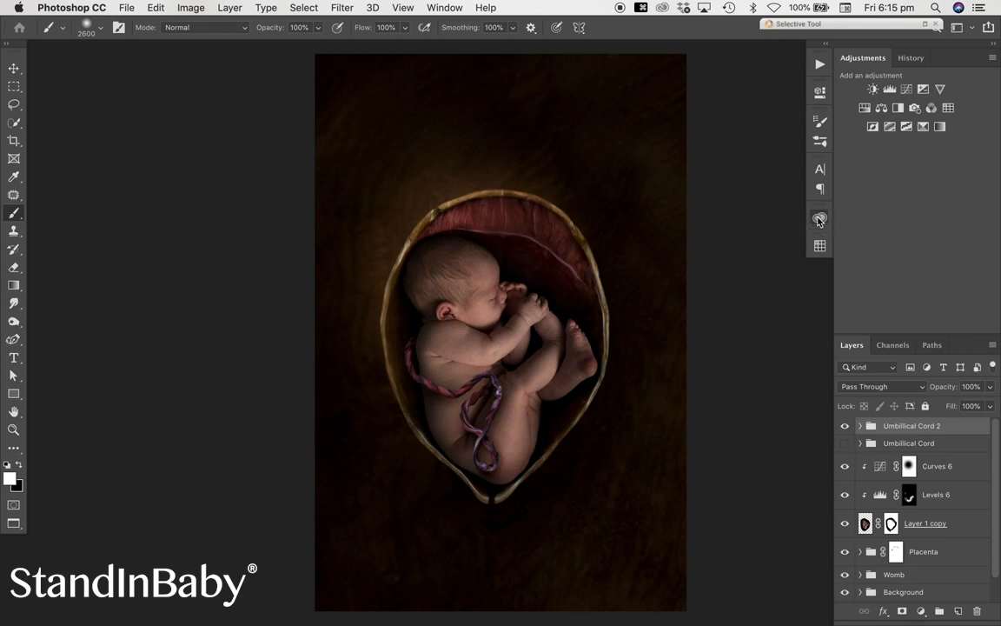
# Step: Place Artwork 4 from the StandInBaby library, scaled to about 18%, beside the womb's lower tip on its right
pyautogui.click(819, 221)
pyautogui.moveTo(678, 430); pyautogui.dragTo(567, 483)
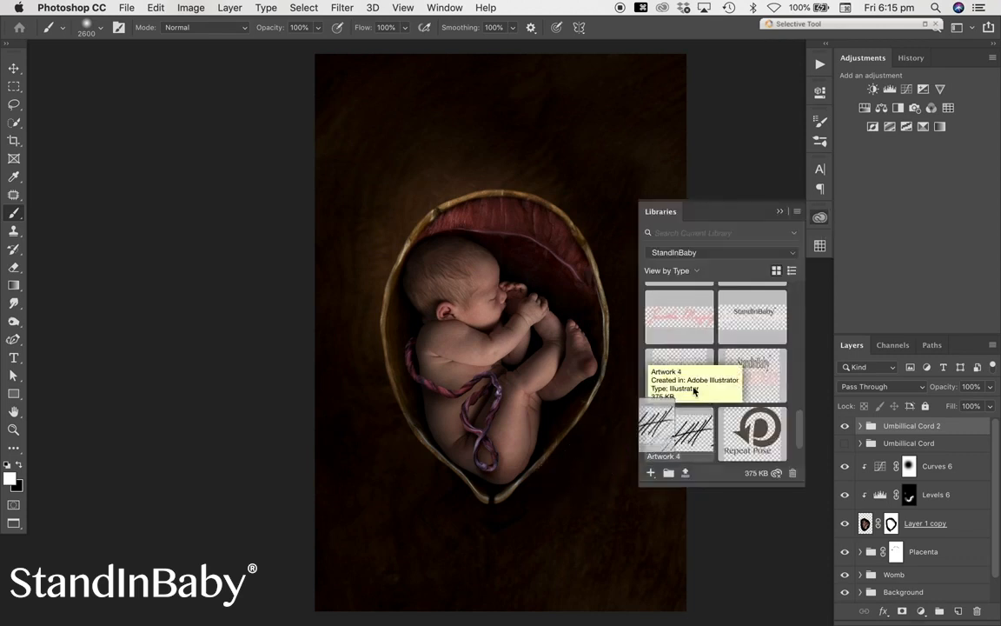
pyautogui.click(782, 214)
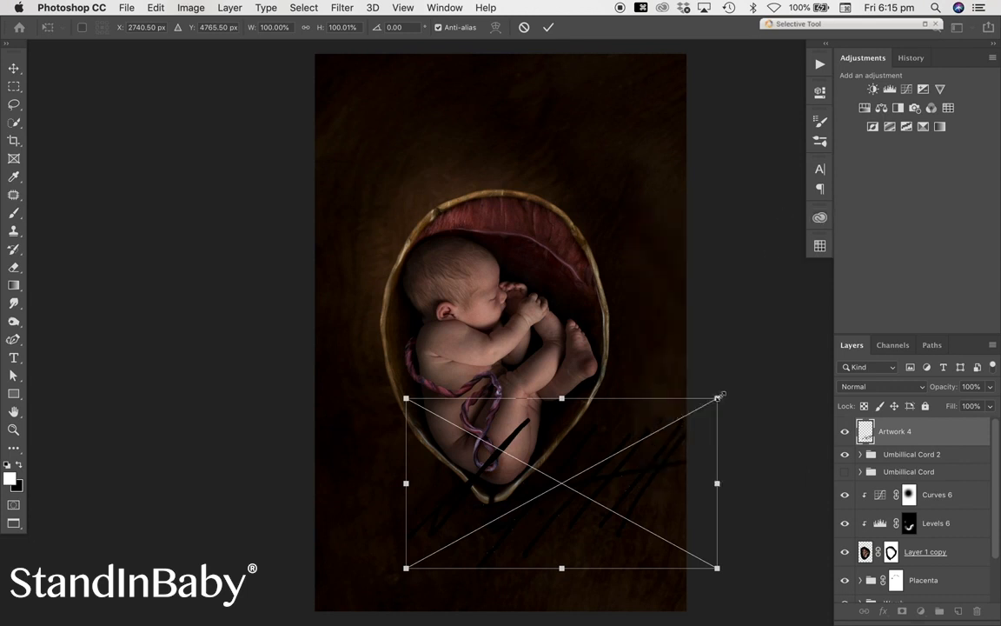
pyautogui.moveTo(718, 396); pyautogui.dragTo(585, 489)
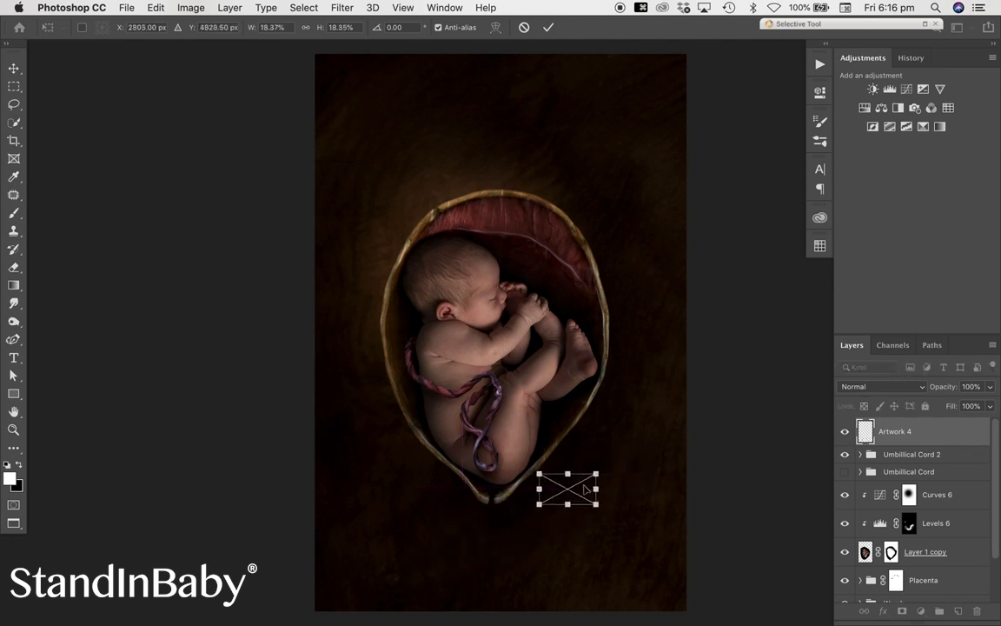
pyautogui.click(14, 68)
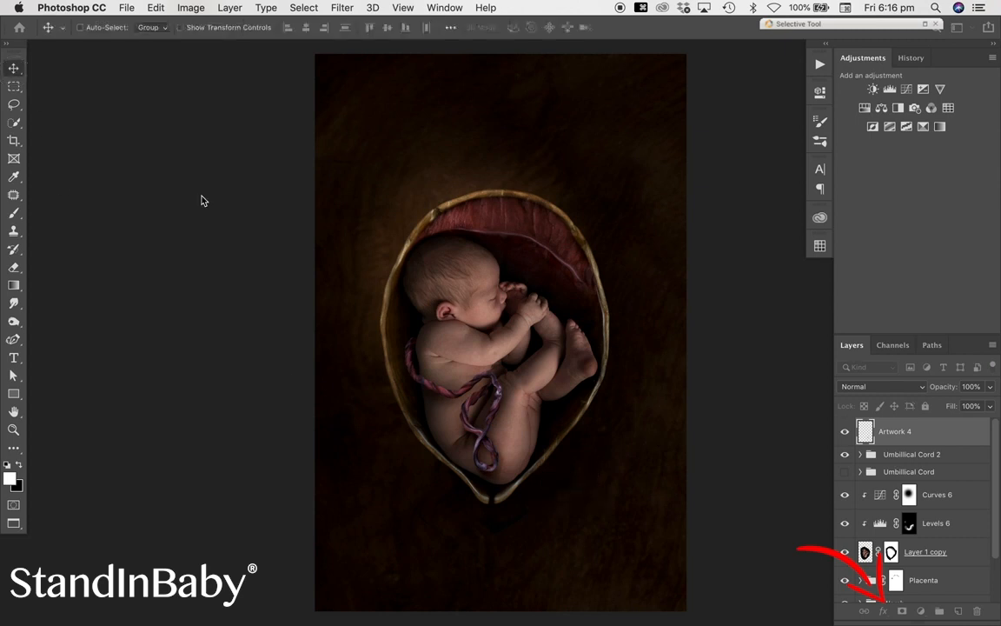
# Step: Add a Color Overlay to the Artwork 4 layer, sampling the womb rim's brown and lightening it to #876c45
pyautogui.click(883, 614)
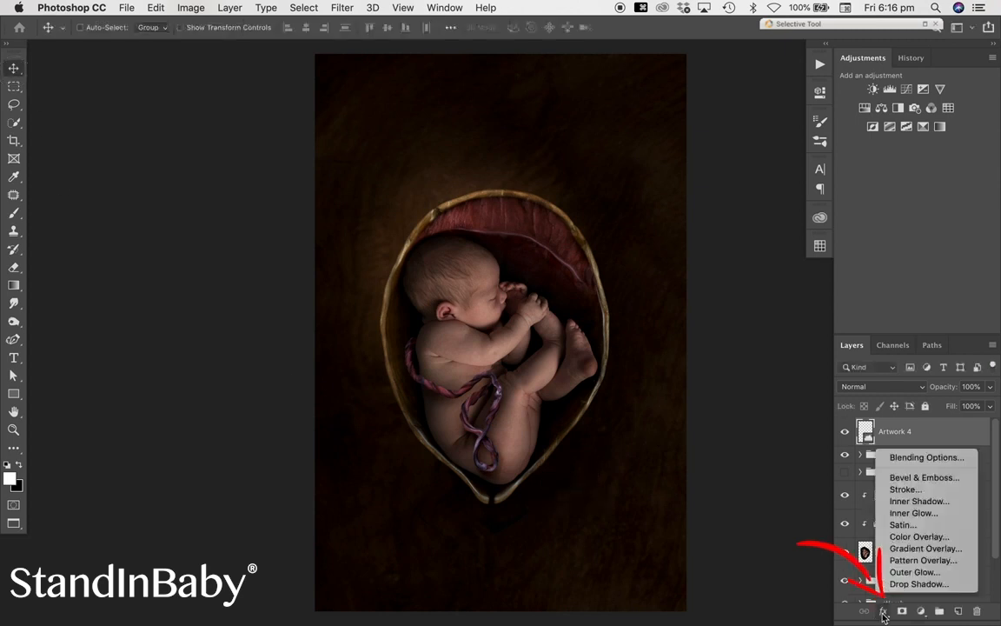
pyautogui.click(904, 537)
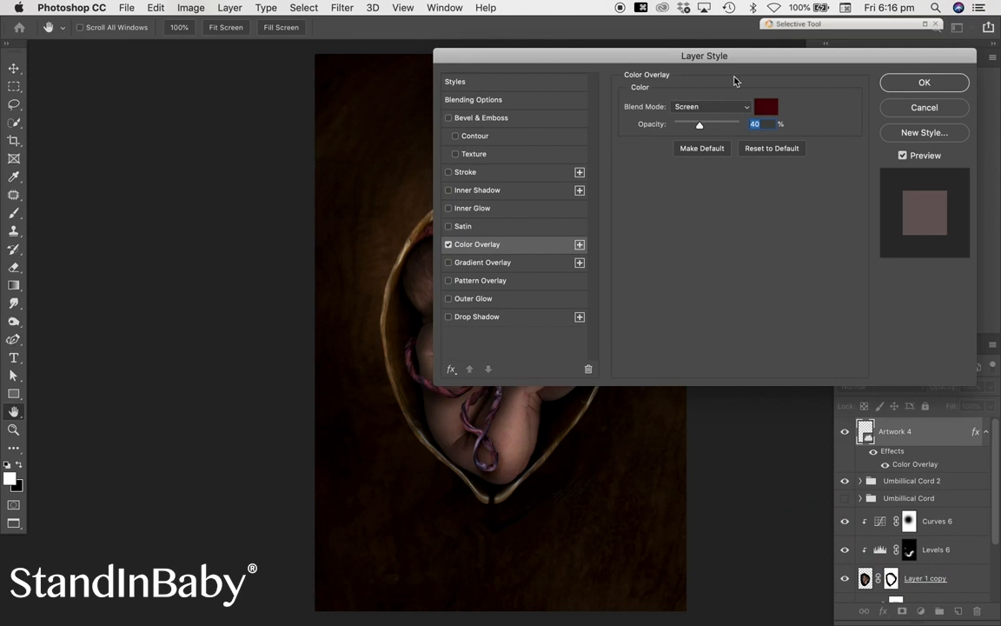
pyautogui.click(766, 106)
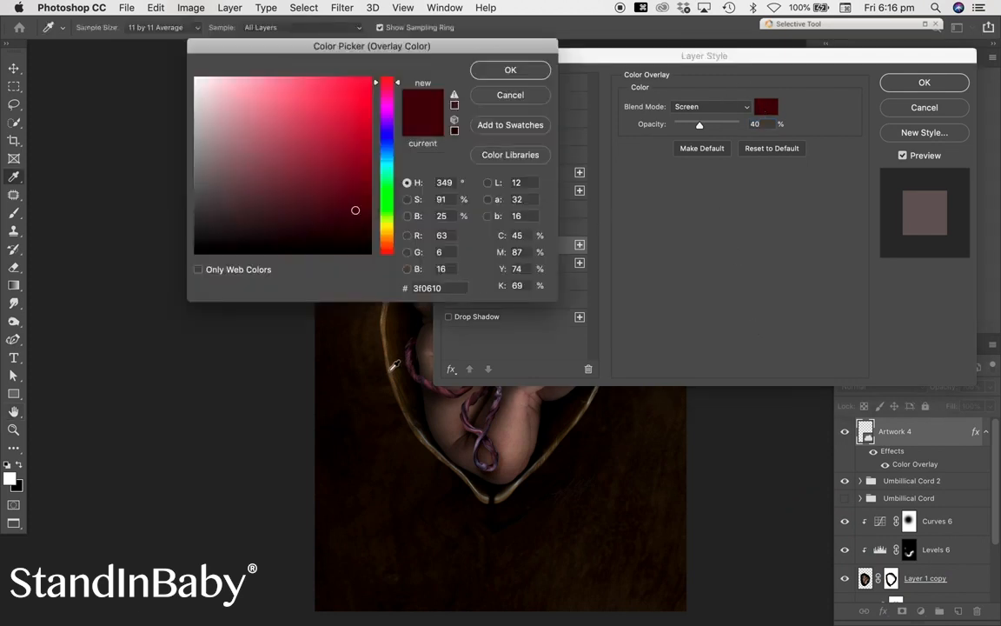
pyautogui.click(388, 322)
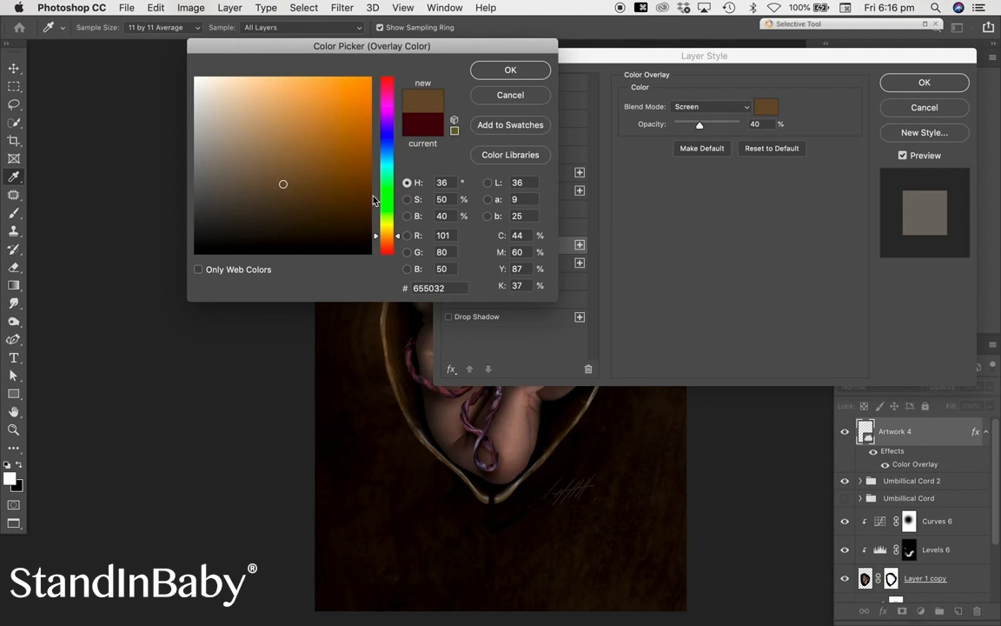
pyautogui.click(272, 170)
pyautogui.moveTo(273, 168); pyautogui.dragTo(281, 159)
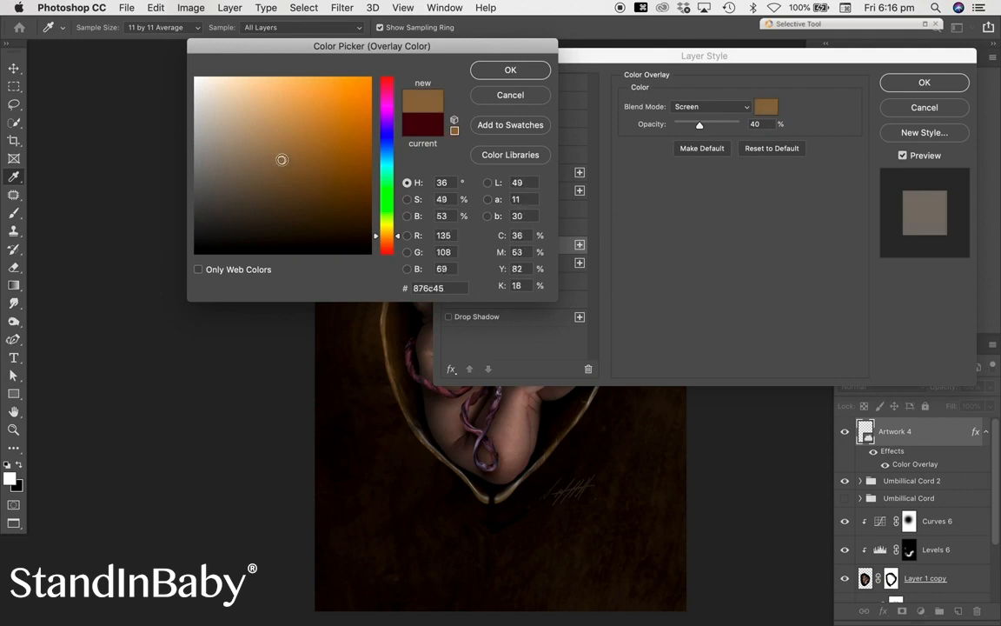
pyautogui.click(510, 68)
pyautogui.click(956, 82)
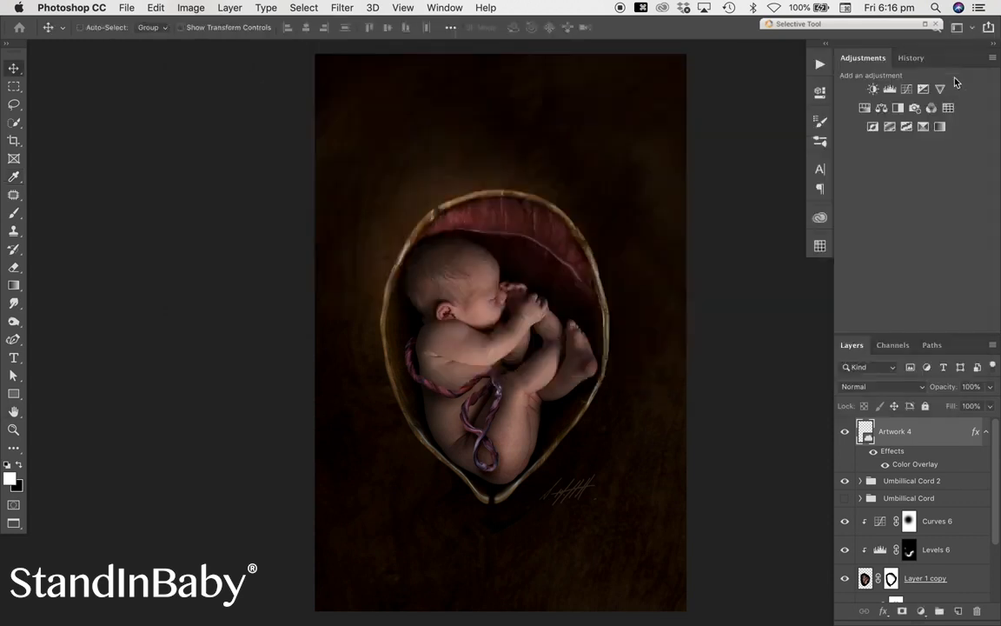